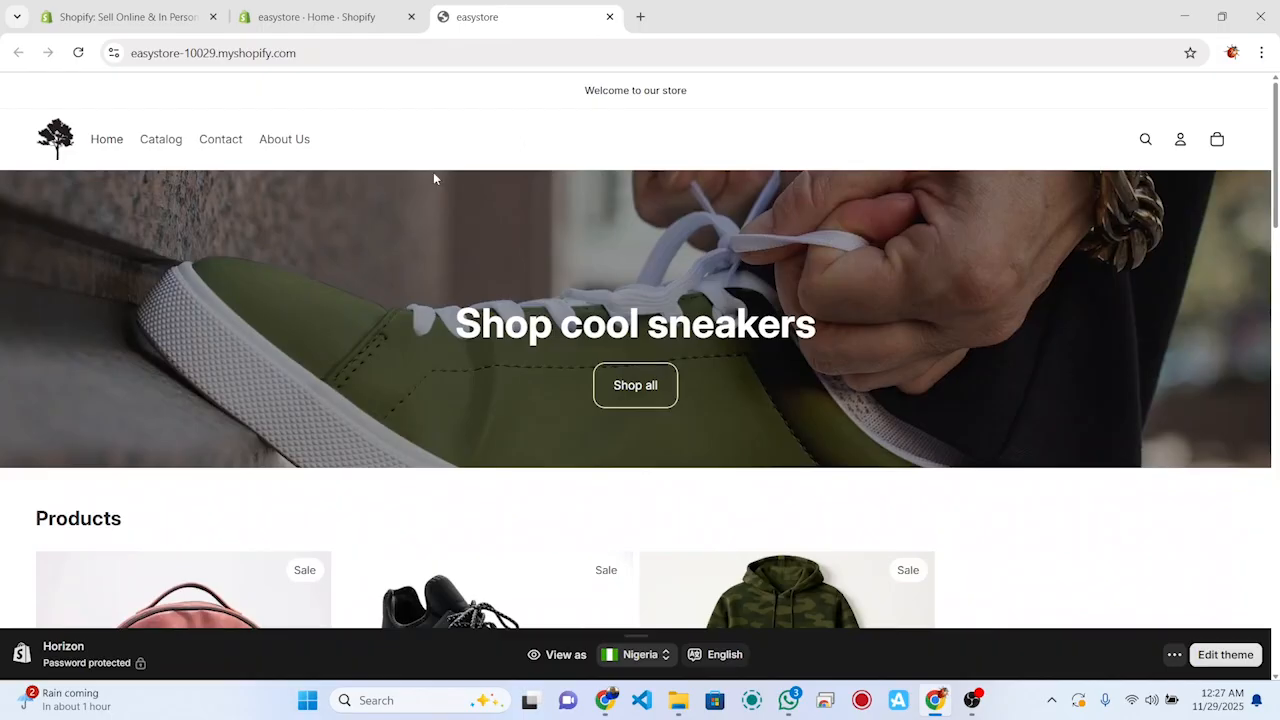
# Step: Look over the finished store's home page, from the sneaker banner through the product list to the embedded video
pyautogui.scroll(-1, 461, 399)
pyautogui.scroll(1, 461, 399)
pyautogui.scroll(-4, 697, 536)
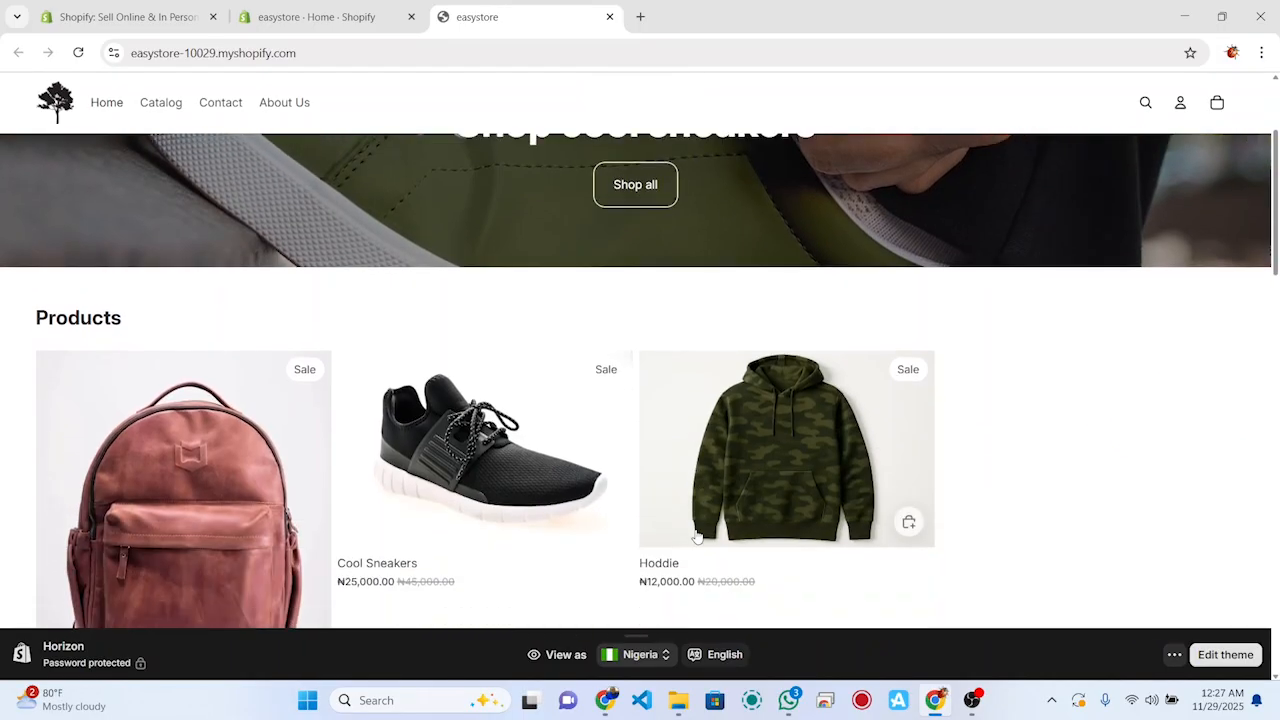
pyautogui.scroll(-8, 584, 474)
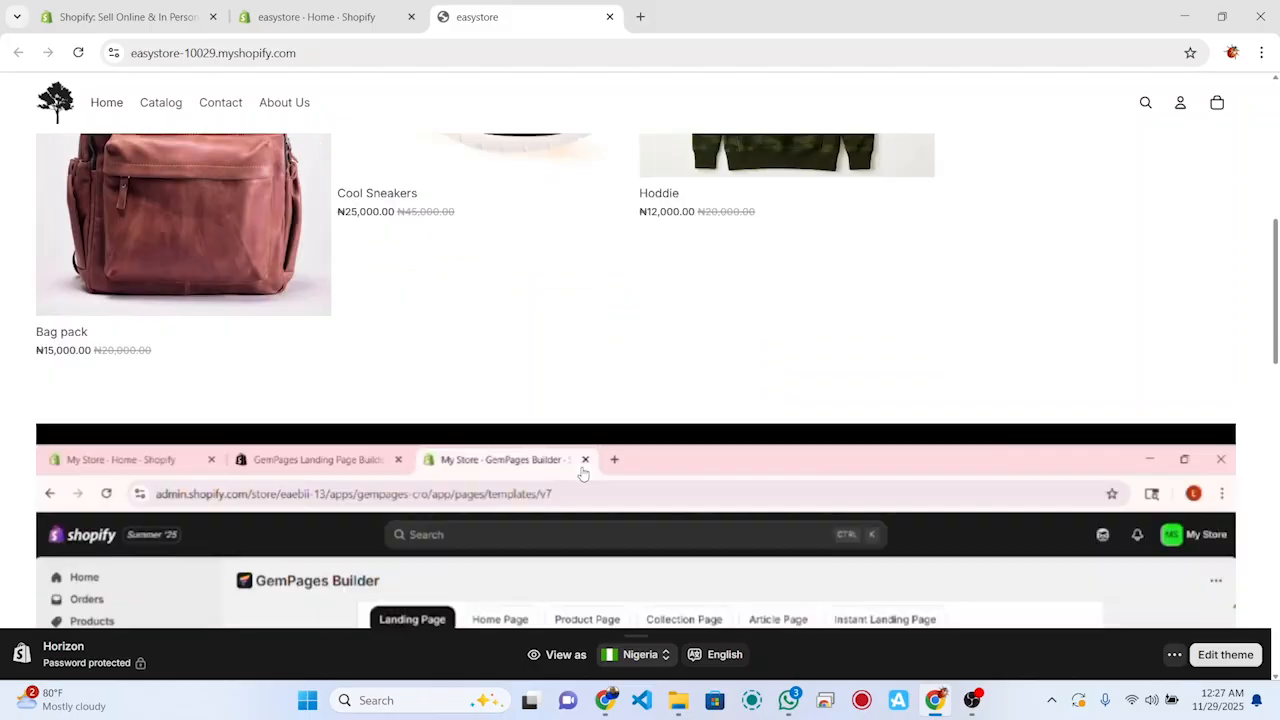
pyautogui.scroll(2, 584, 474)
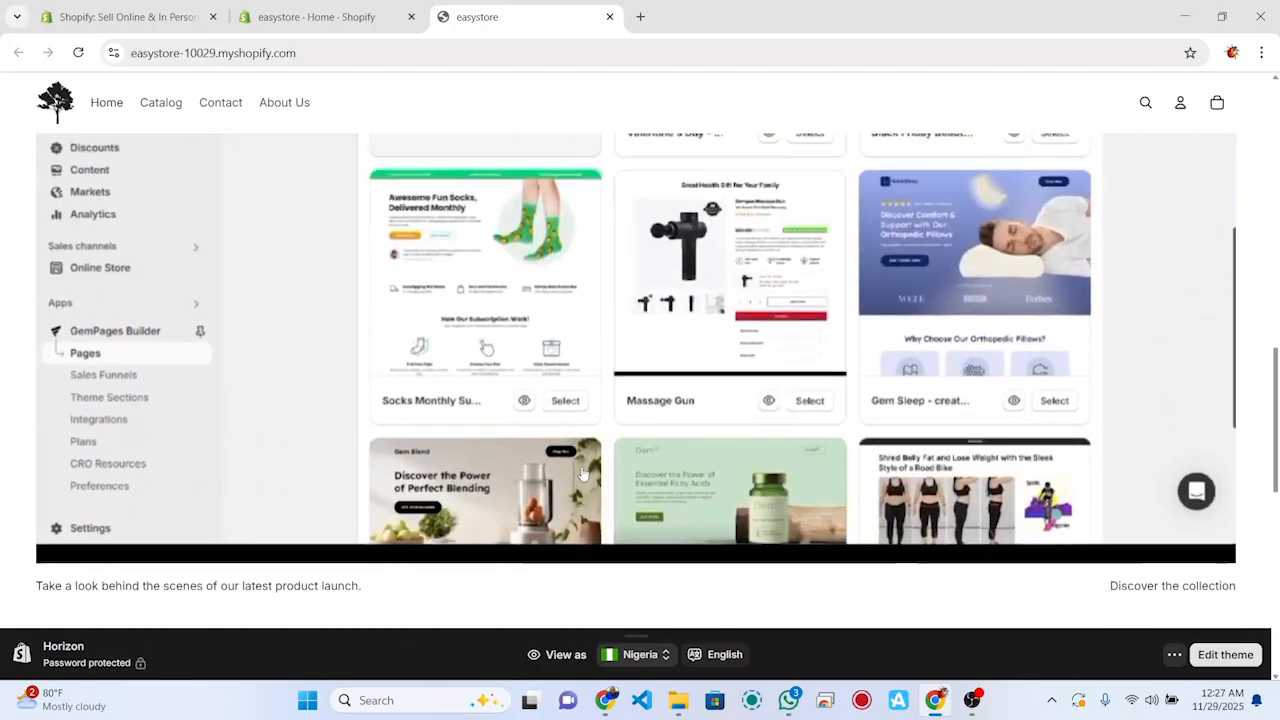
pyautogui.scroll(-2, 584, 474)
# Step: Unmute the embedded home page video, skip ahead to about 1:54 and pause it
pyautogui.moveTo(216, 322)
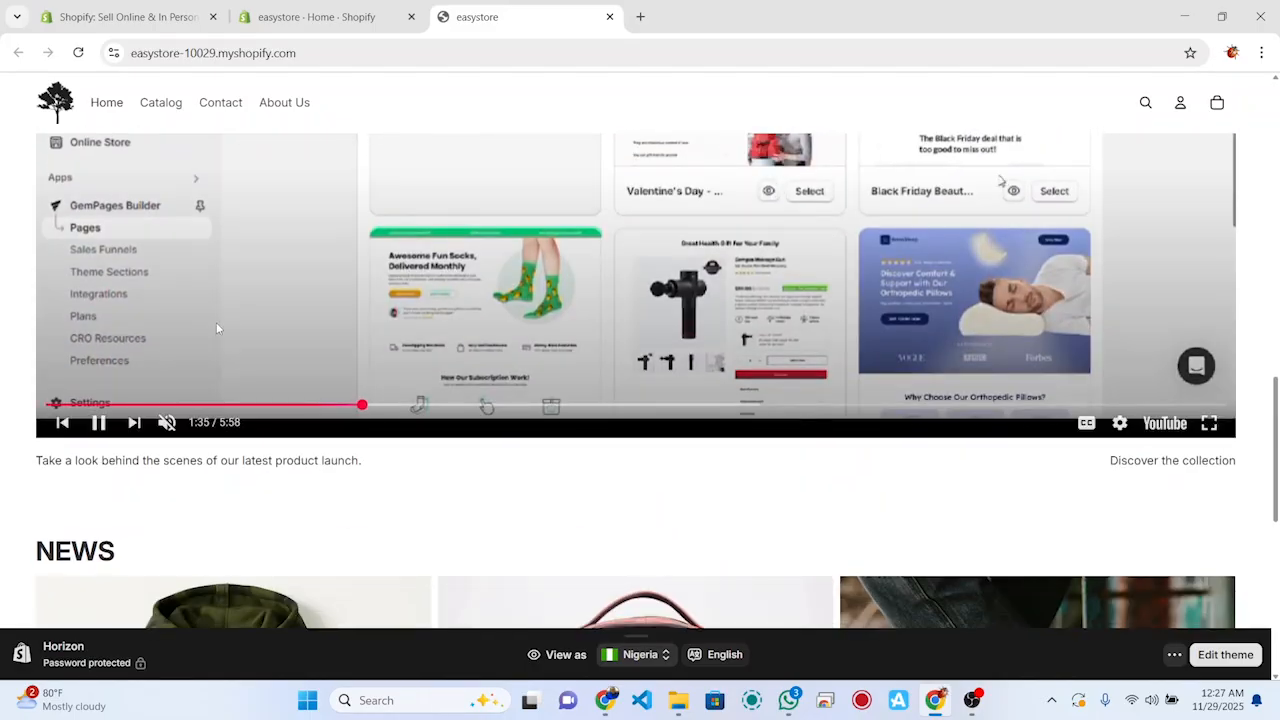
pyautogui.click(166, 422)
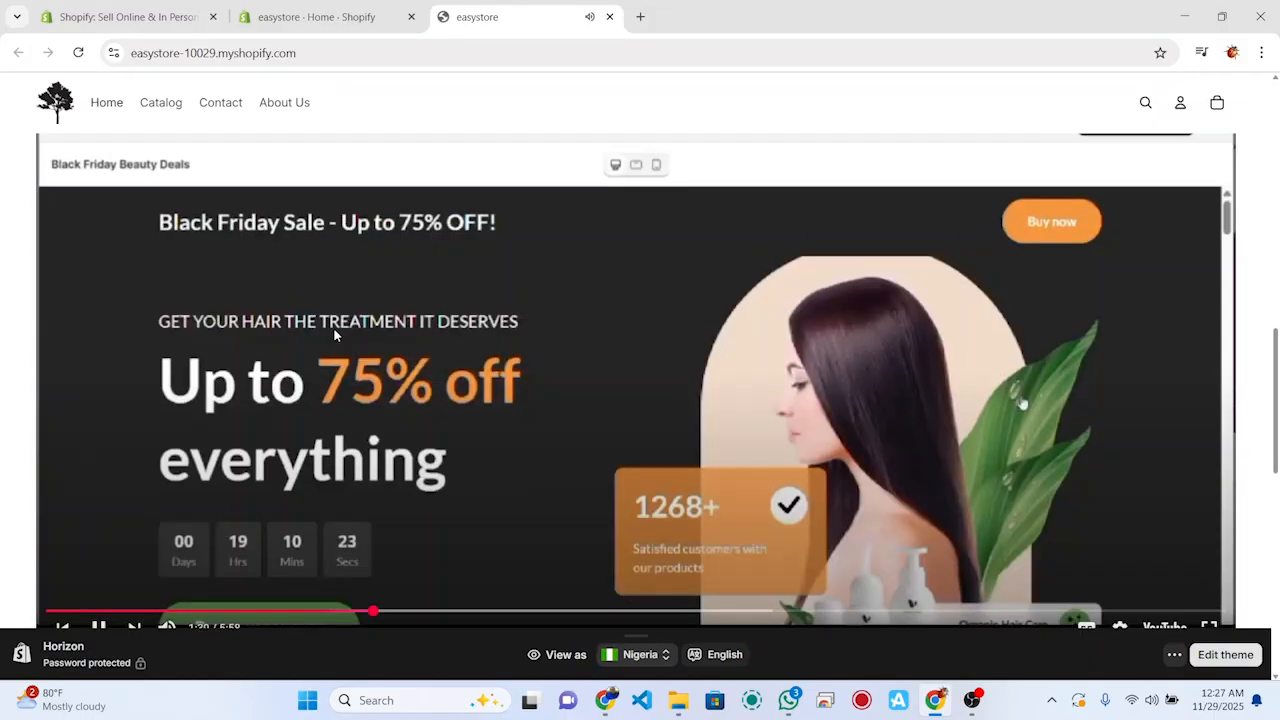
pyautogui.scroll(1, 333, 327)
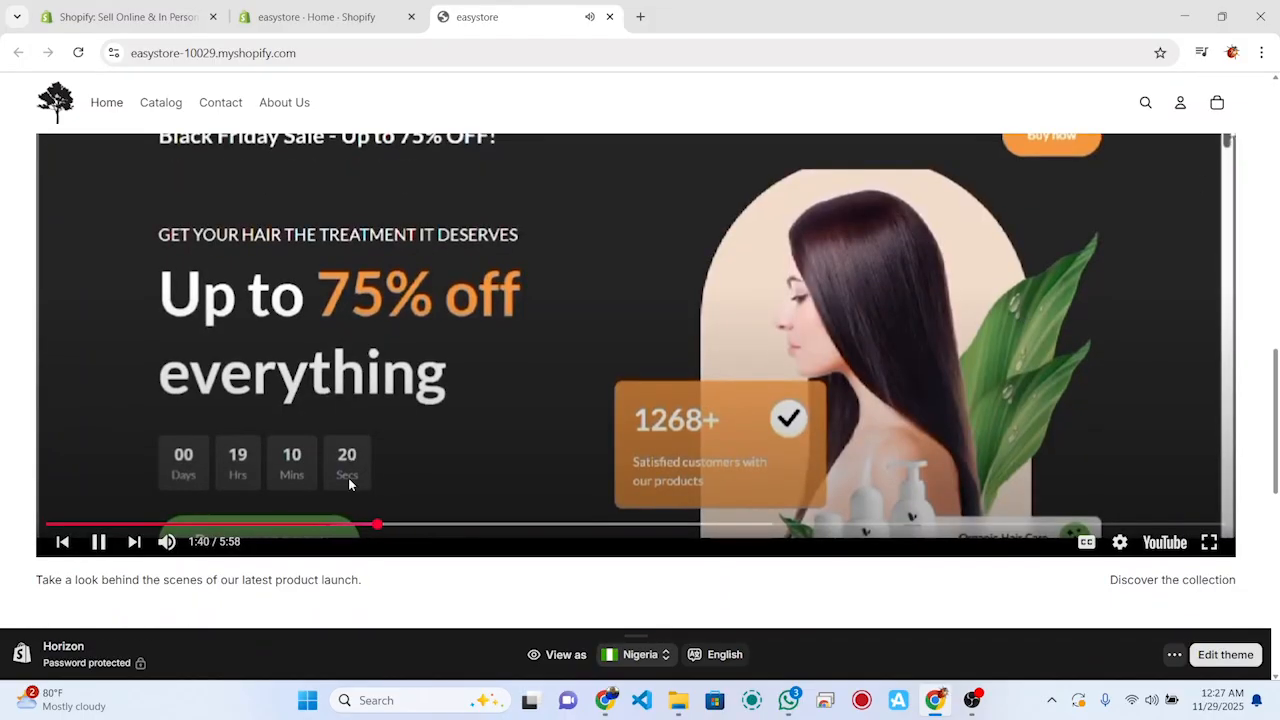
pyautogui.click(423, 524)
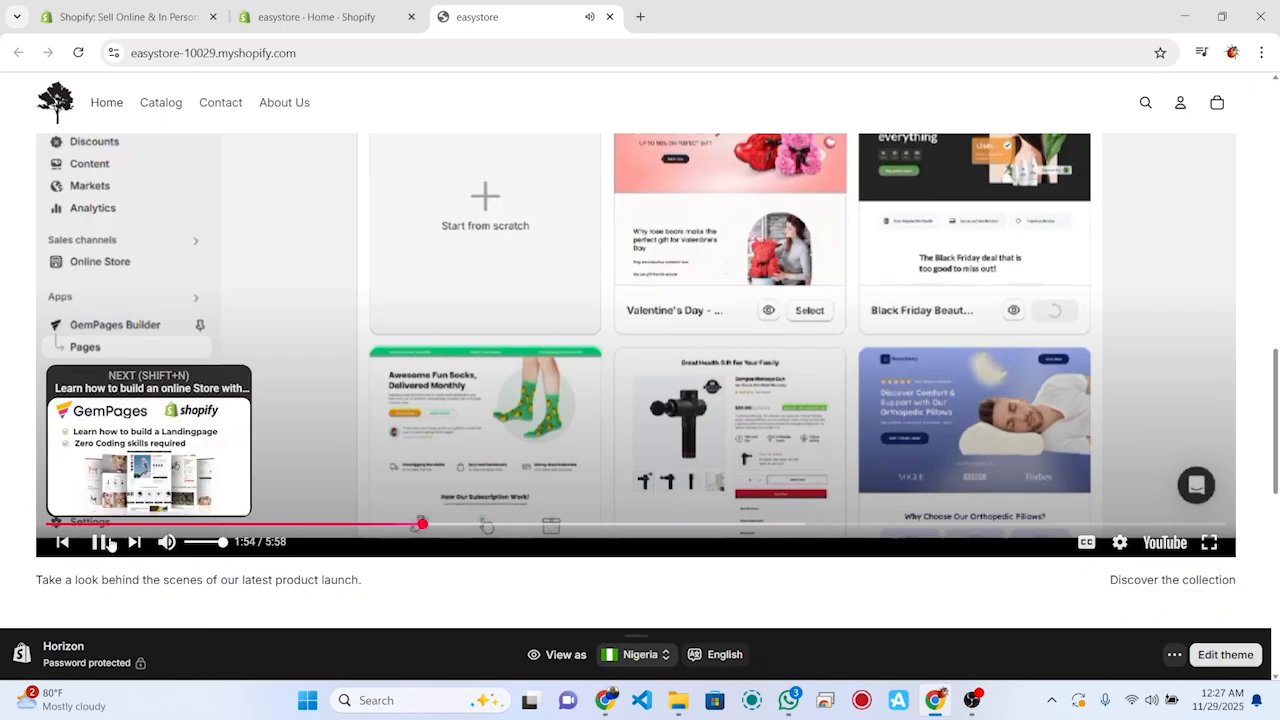
pyautogui.click(98, 541)
# Step: Examine the blog posts in the NEWS section and the email list sign-up on the home page
pyautogui.scroll(-5, 302, 500)
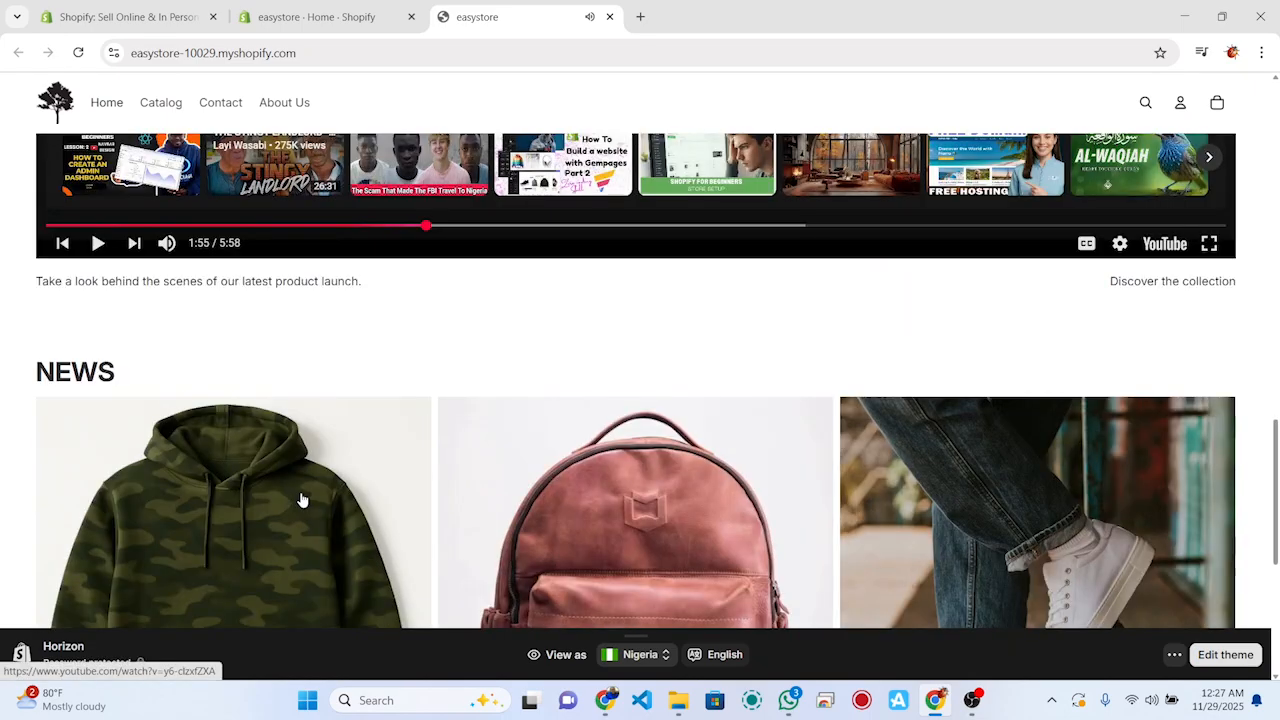
pyautogui.scroll(-1, 302, 500)
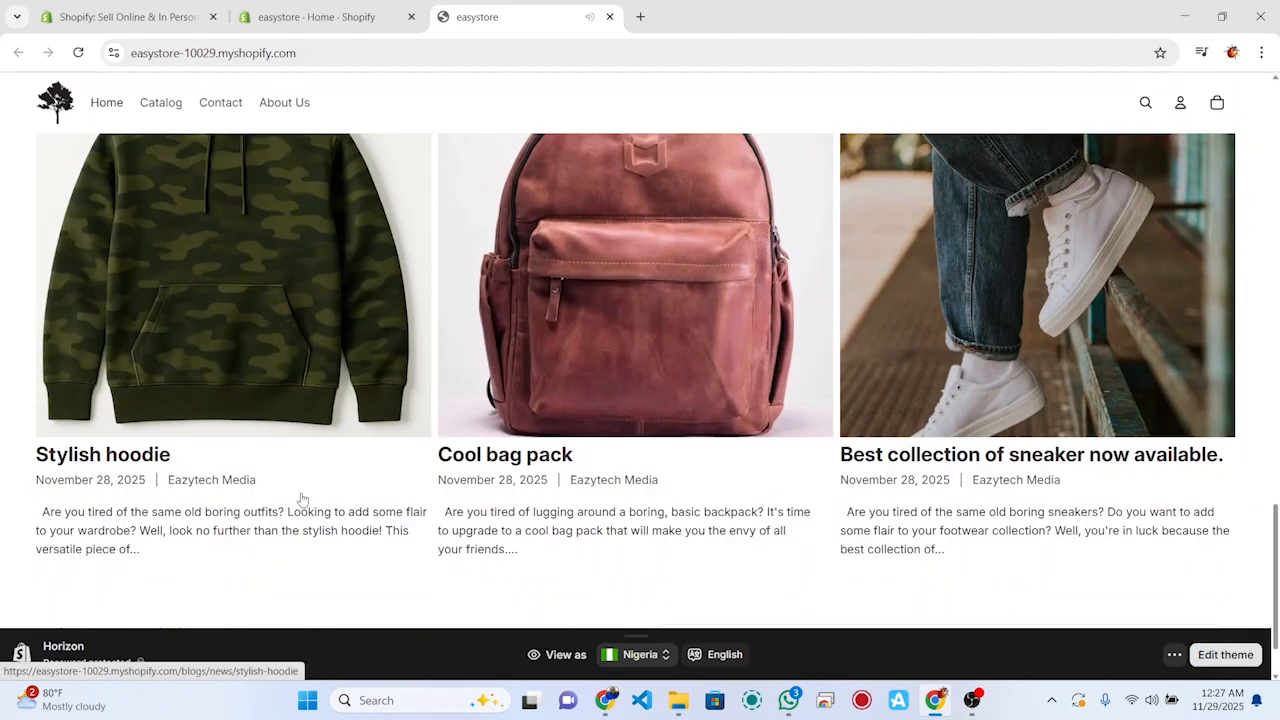
pyautogui.scroll(2, 300, 500)
pyautogui.scroll(-3, 300, 500)
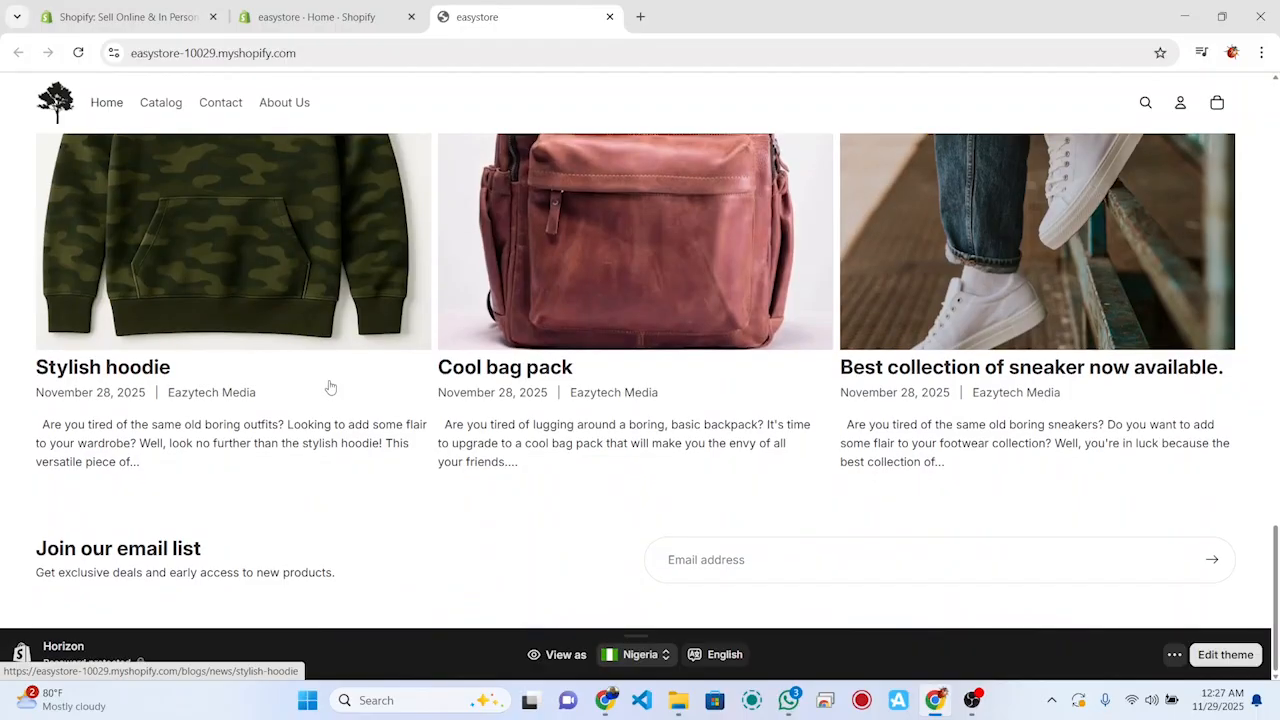
pyautogui.scroll(1, 329, 386)
pyautogui.scroll(-1, 329, 386)
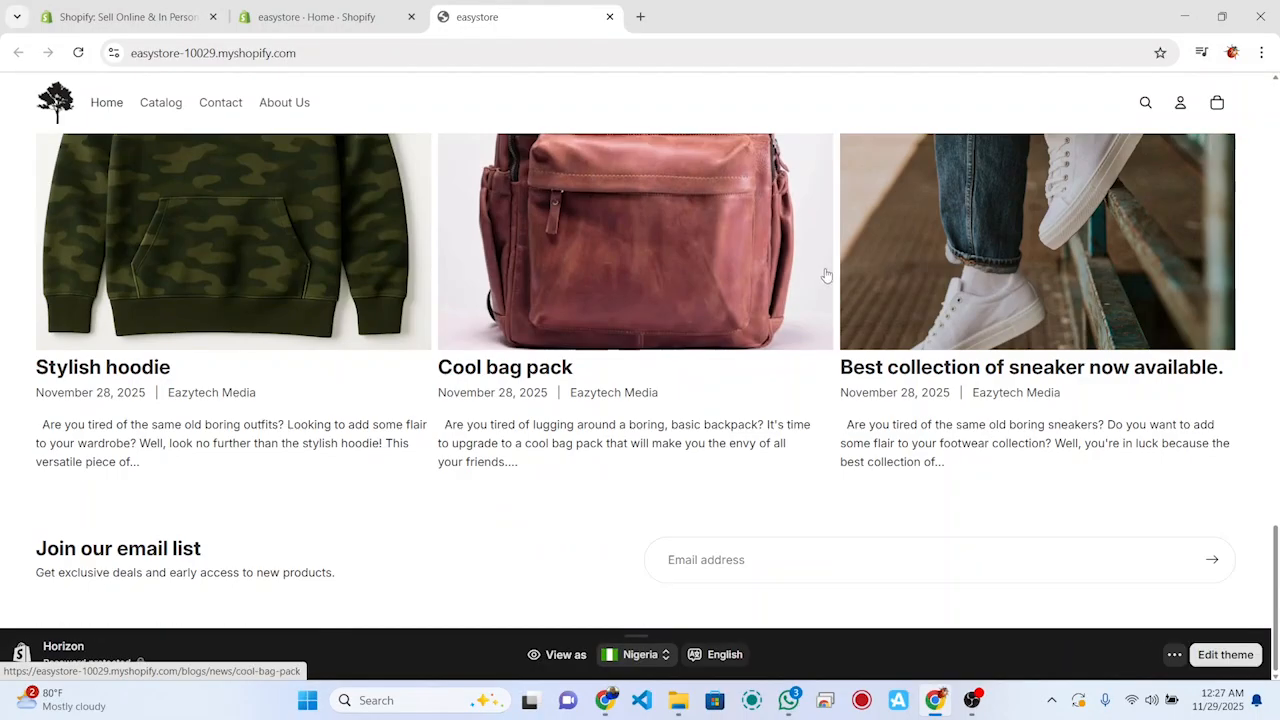
# Step: Open the news post "Best collection of sneaker now available." and look through the article
pyautogui.click(909, 367)
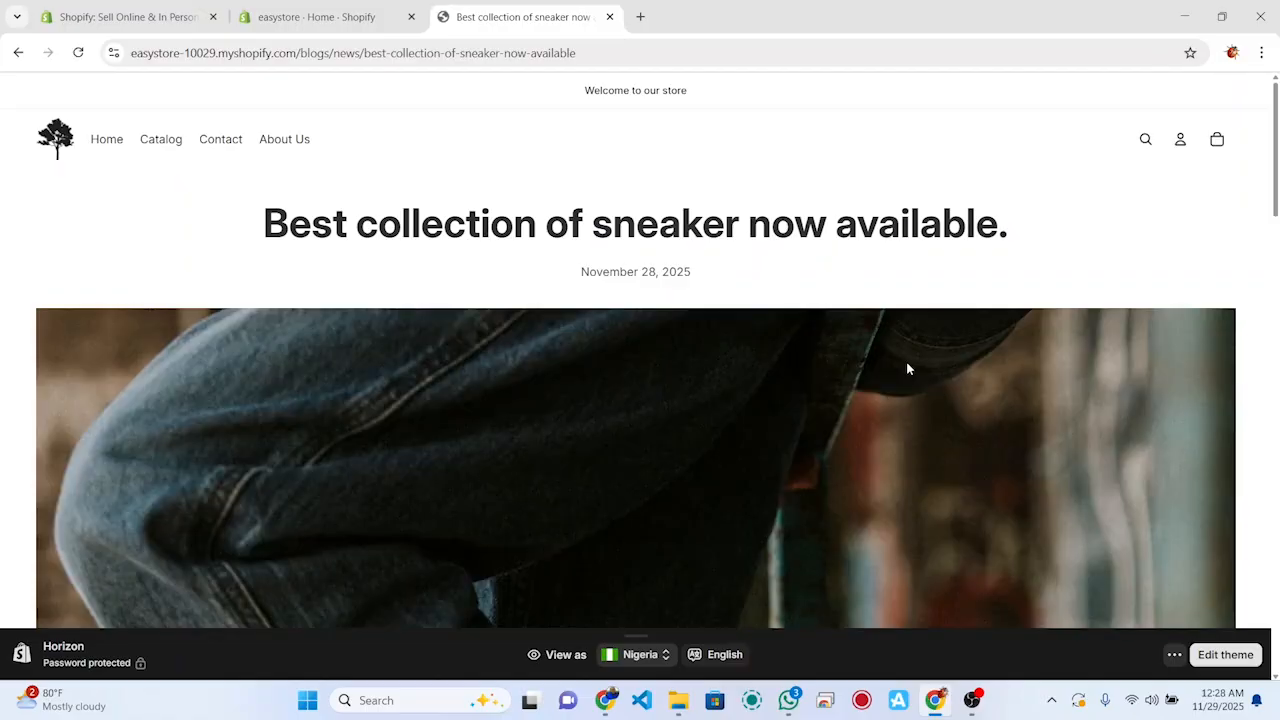
pyautogui.scroll(-8, 908, 369)
pyautogui.scroll(-8, 908, 369)
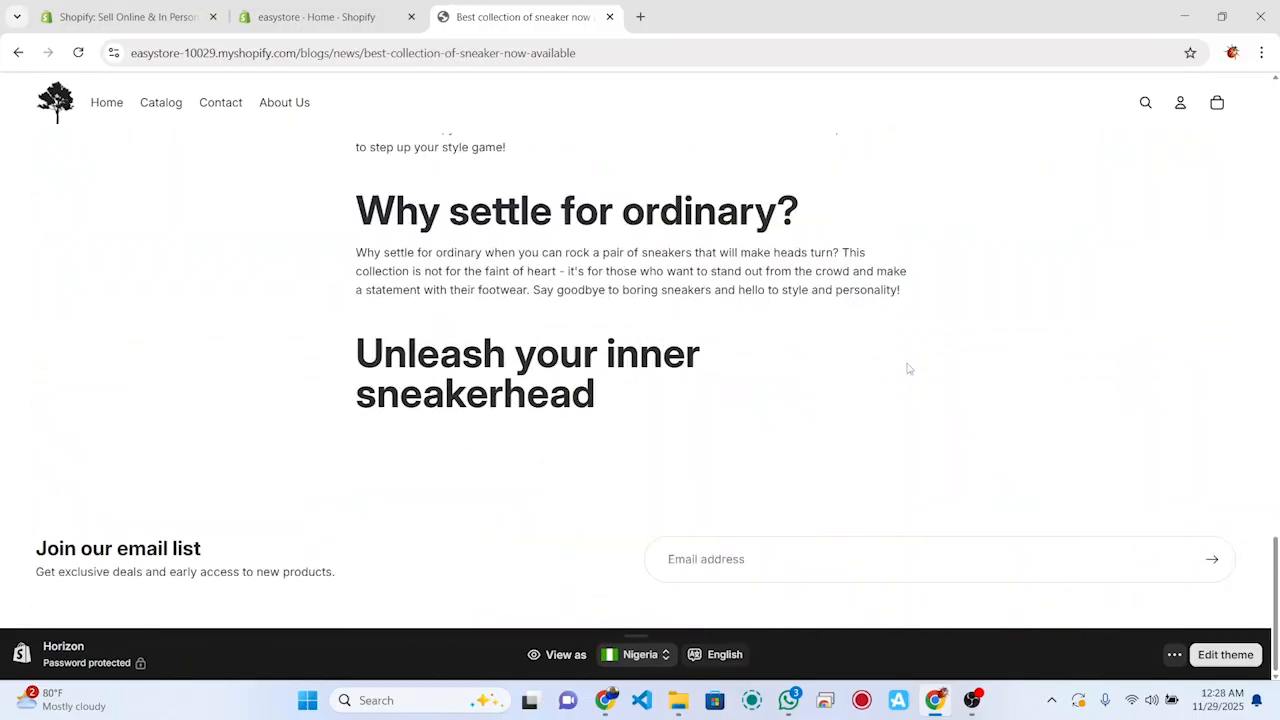
pyautogui.scroll(5, 907, 366)
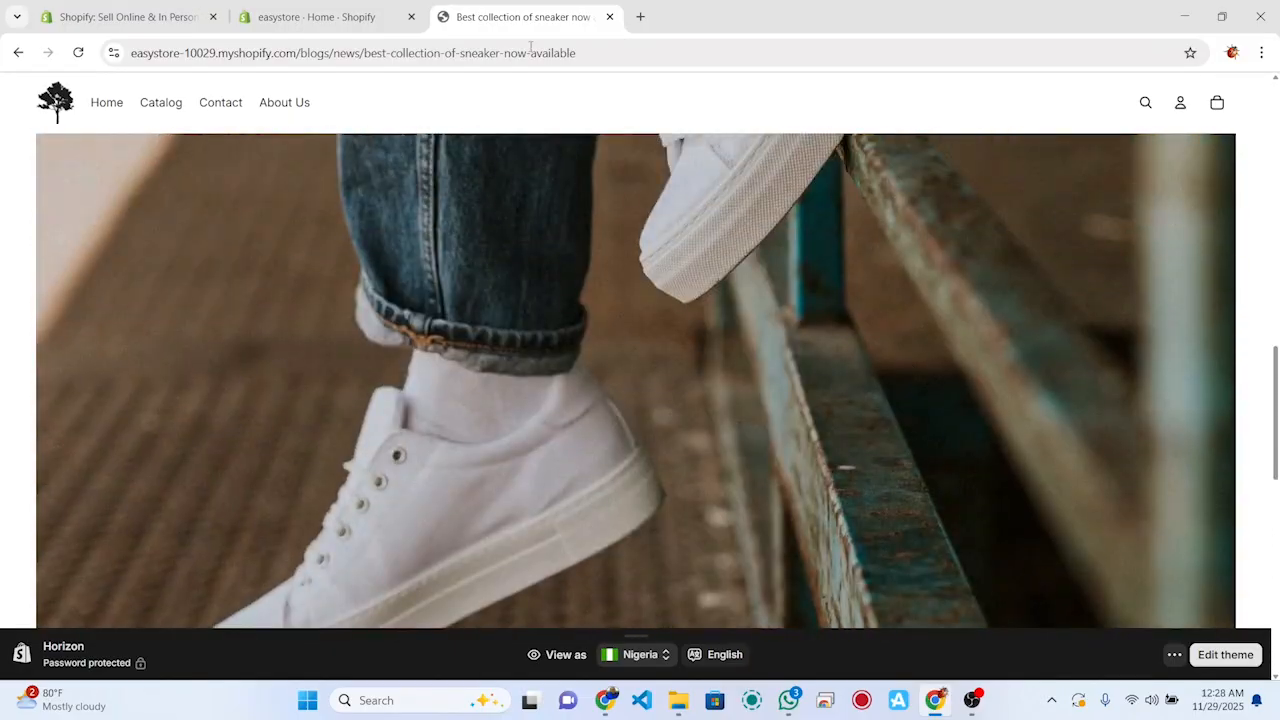
# Step: Return to the home page, open the "Stylish hoodie" news post and look through its article
pyautogui.hotkey('alt', 'Left')
pyautogui.click(303, 302)
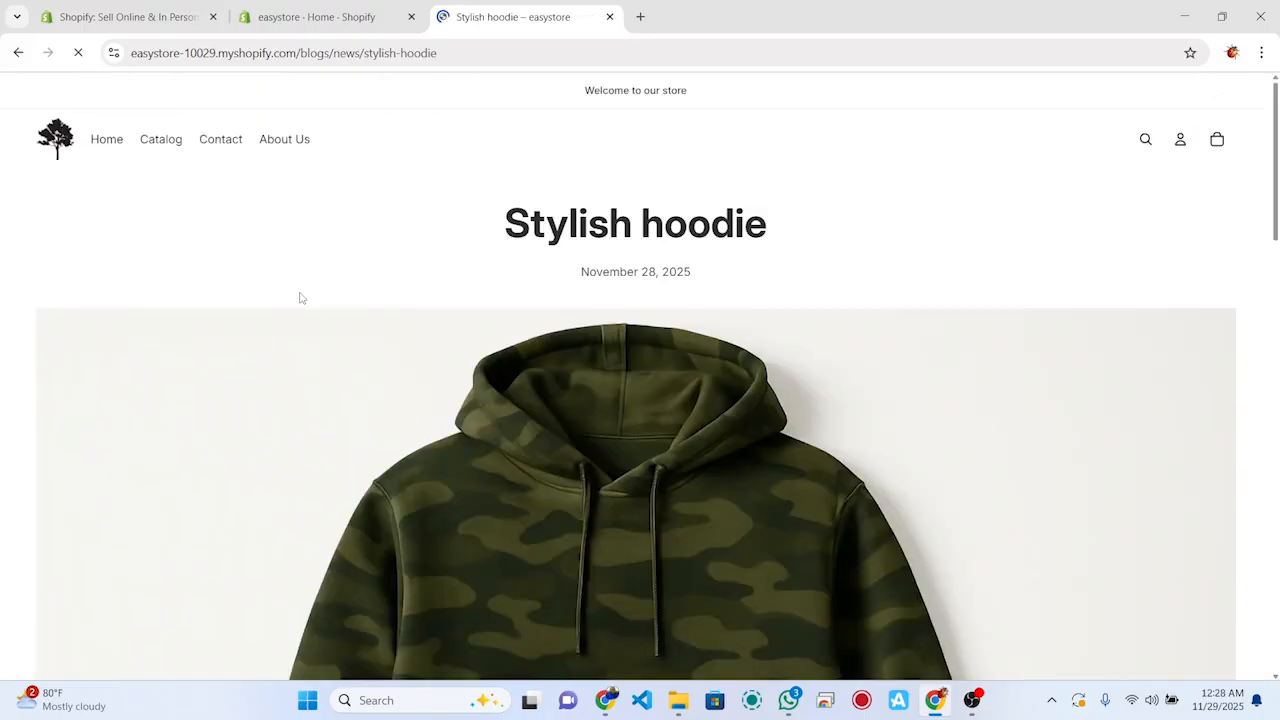
pyautogui.scroll(-15, 427, 400)
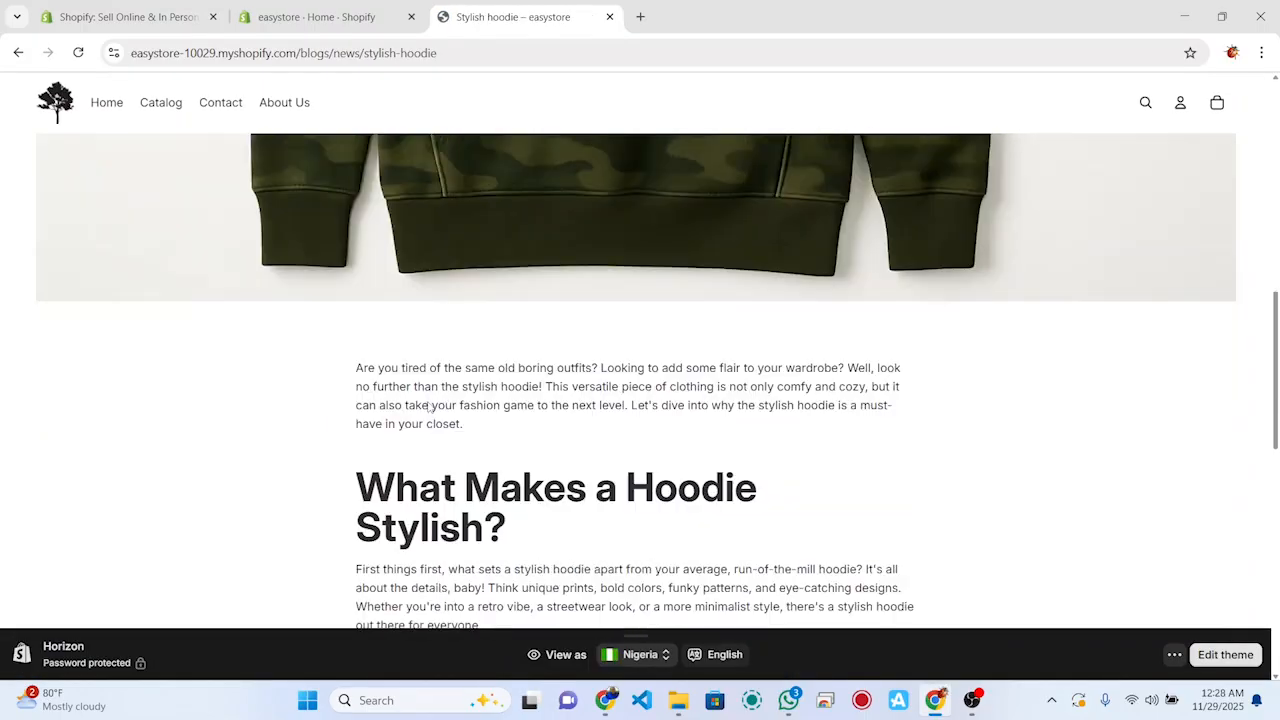
pyautogui.scroll(-3, 428, 401)
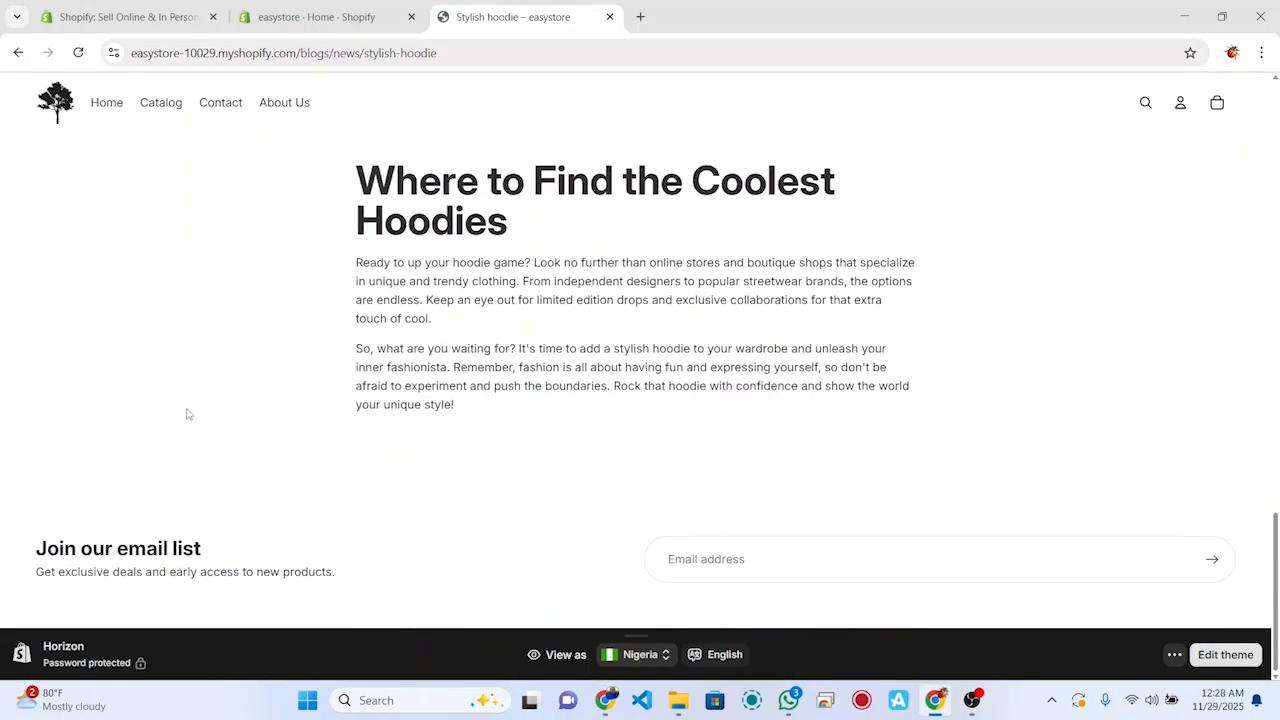
# Step: Look through the store's About Us page and the form on its Contact page
pyautogui.click(270, 105)
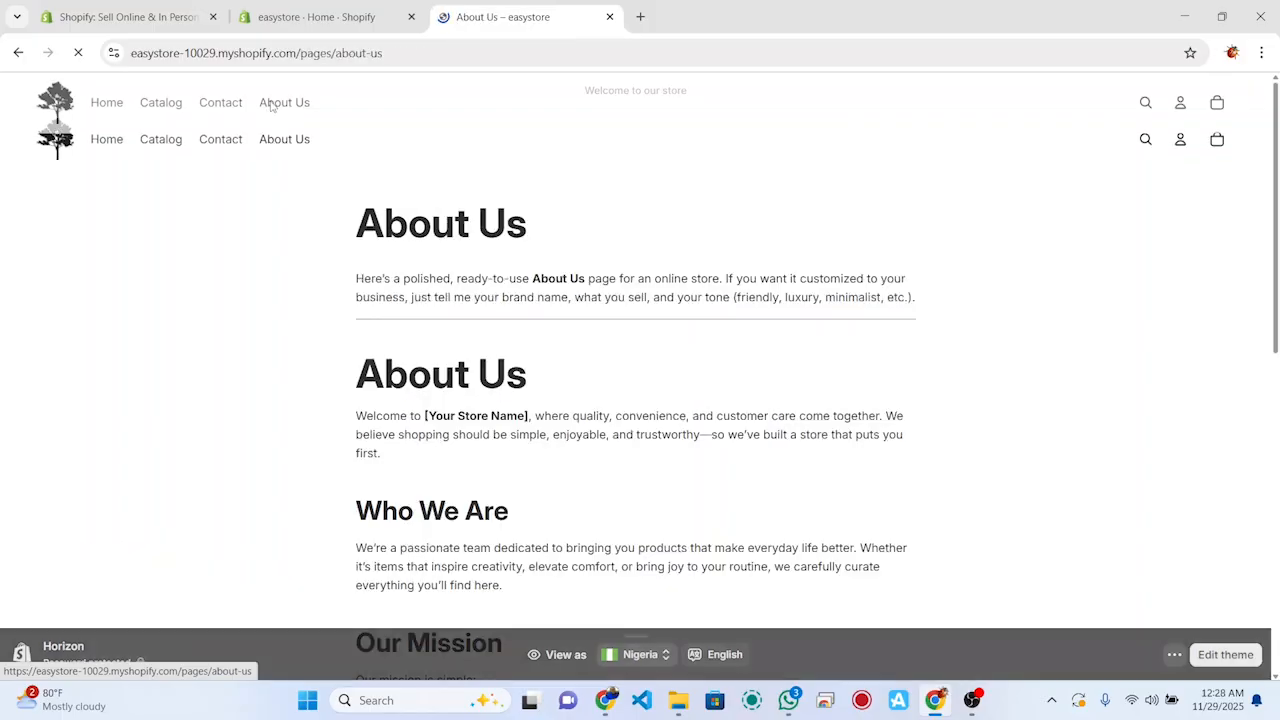
pyautogui.scroll(-8, 368, 295)
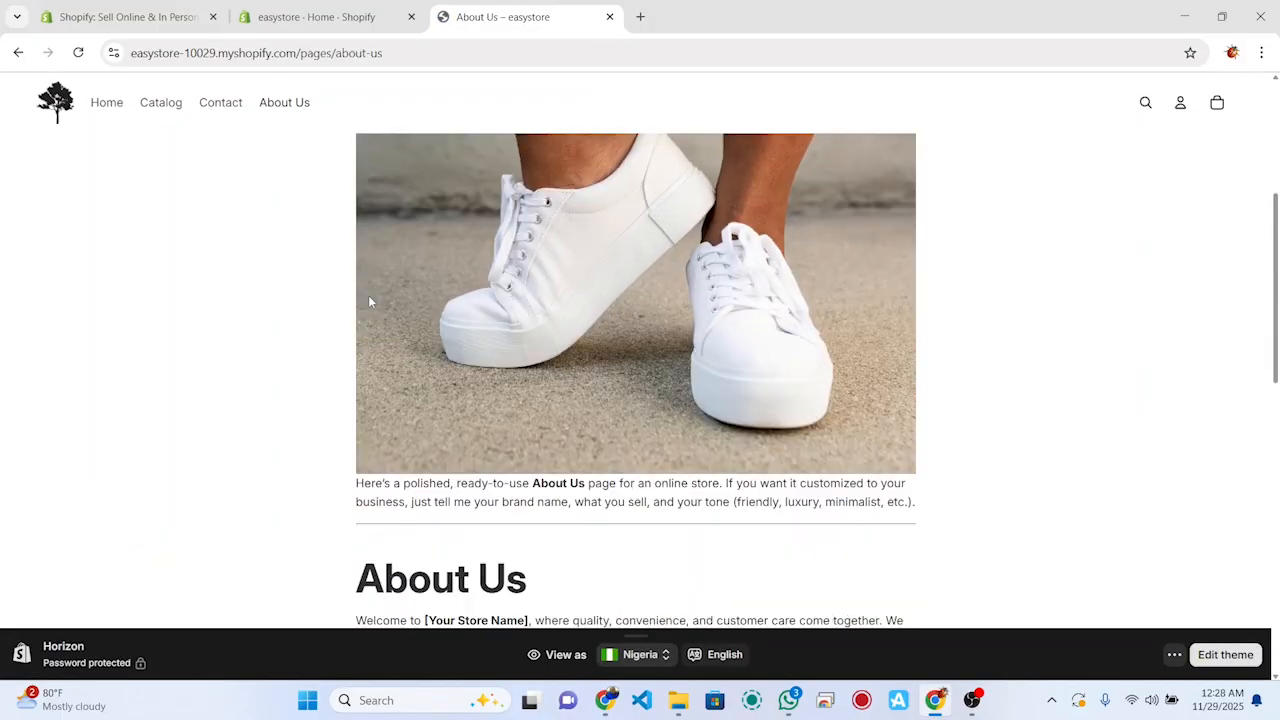
pyautogui.scroll(-10, 369, 300)
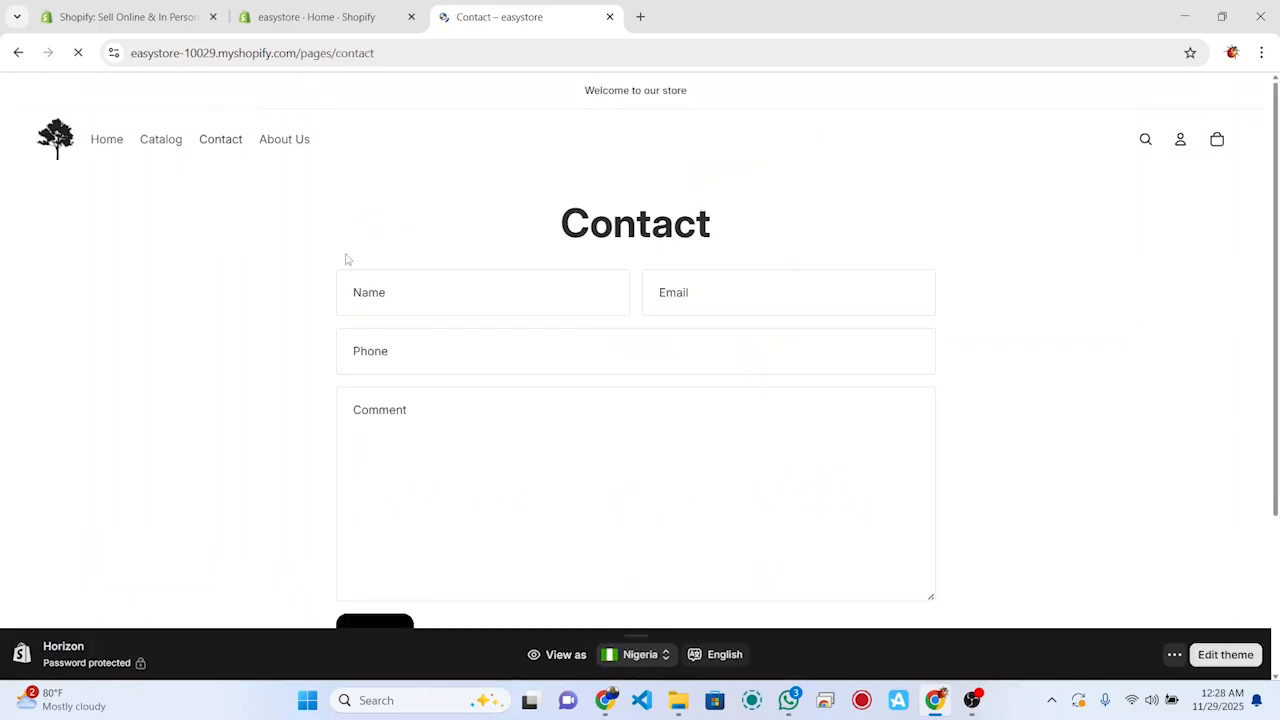
pyautogui.scroll(-2, 346, 257)
pyautogui.scroll(3, 346, 256)
# Step: Open the store's Catalog page and look over the product listing
pyautogui.click(160, 147)
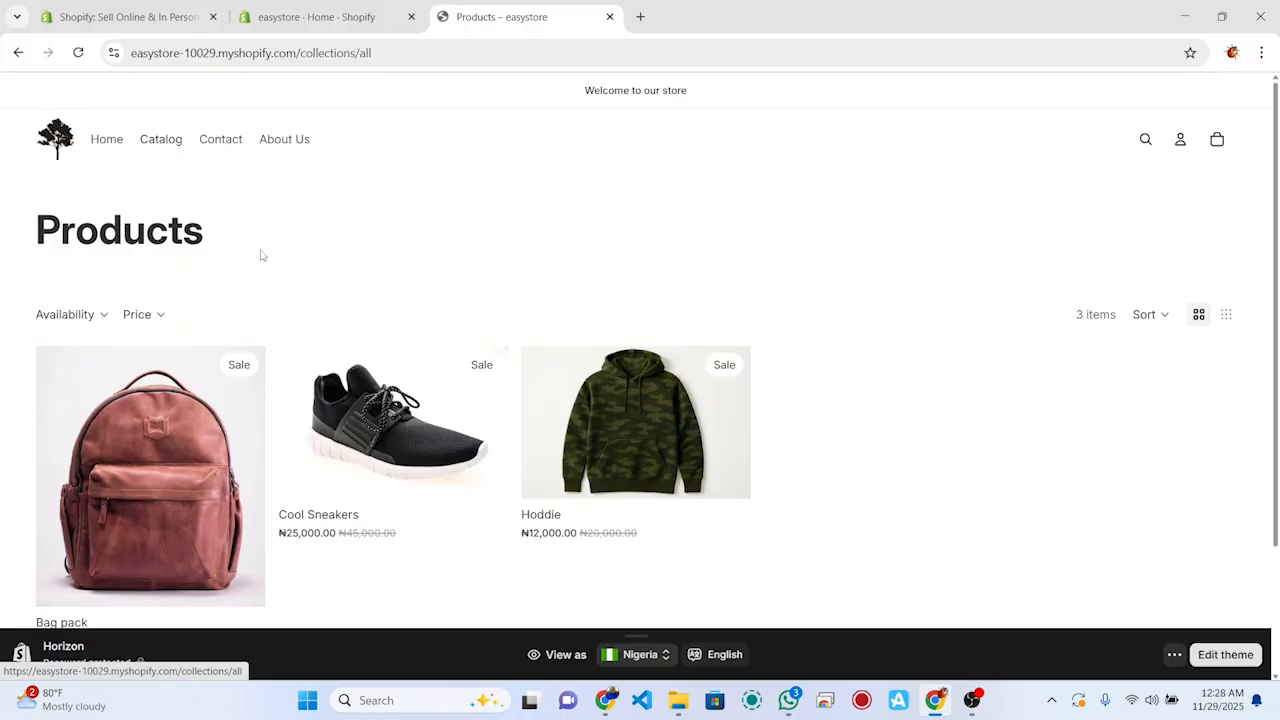
pyautogui.scroll(-2, 262, 256)
pyautogui.scroll(2, 260, 254)
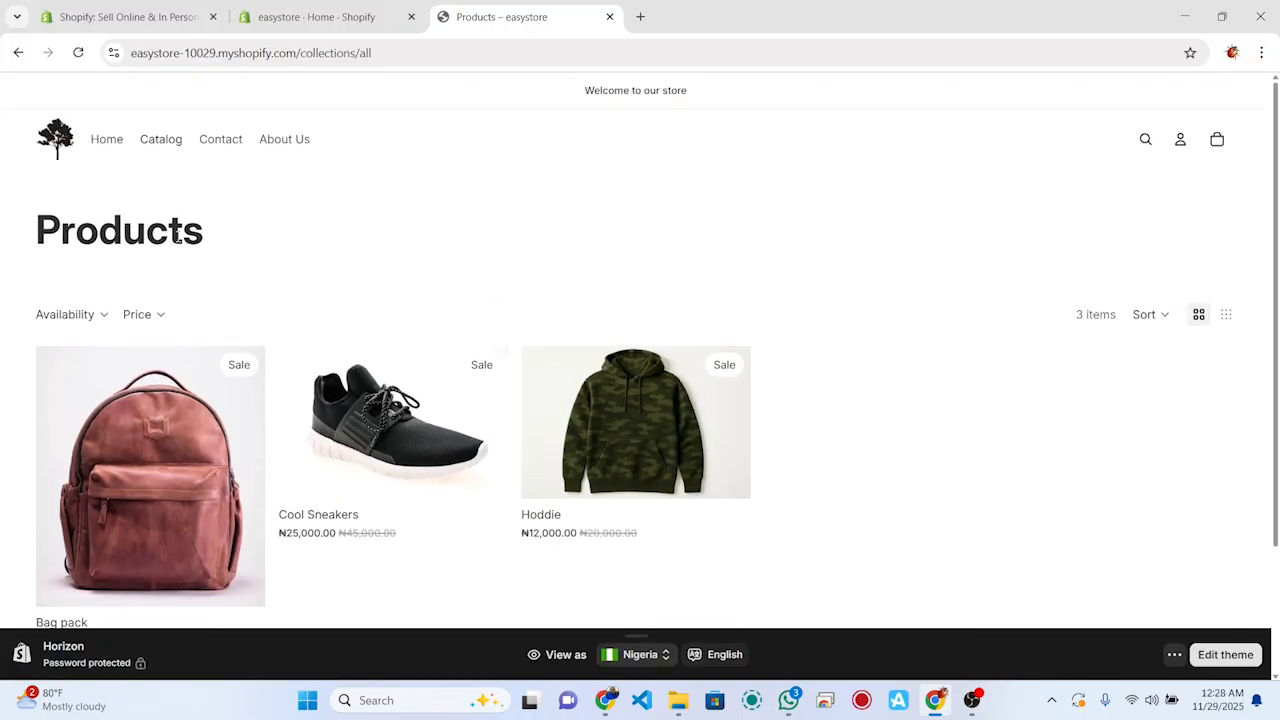
# Step: Go back to the store's Home page and review it from the banner down to the email list section
pyautogui.click(106, 140)
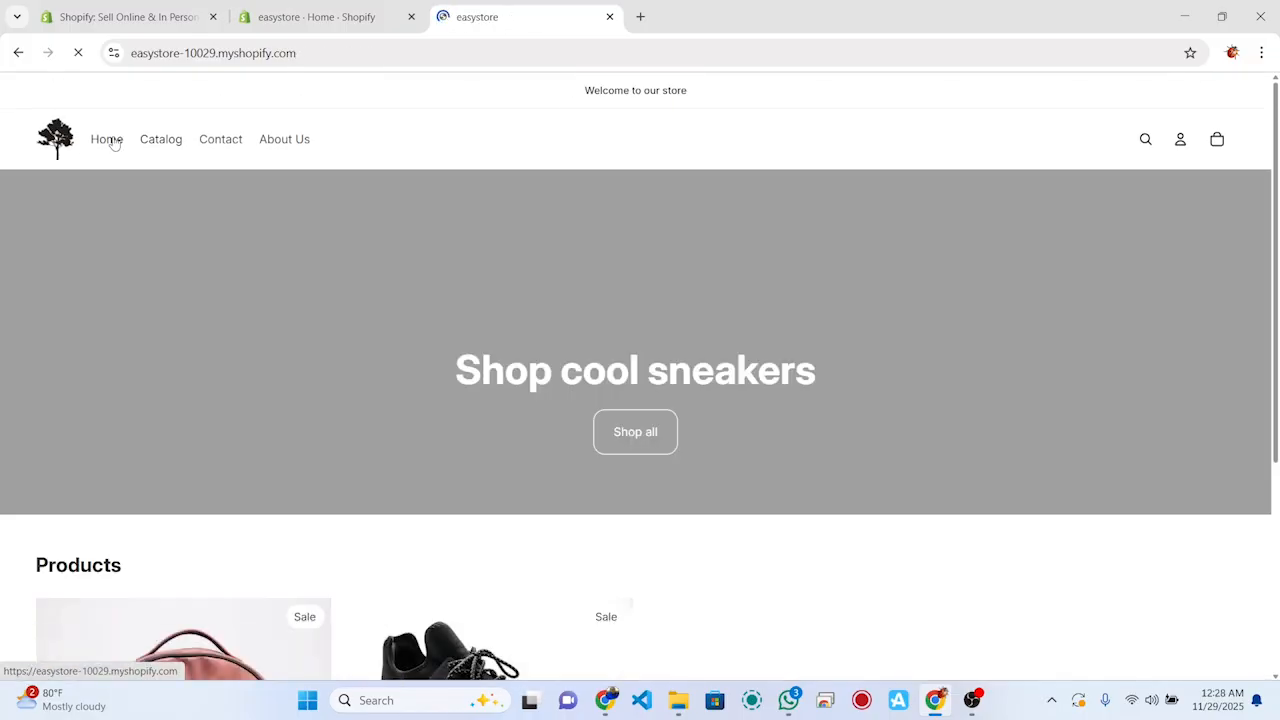
pyautogui.scroll(-3, 297, 295)
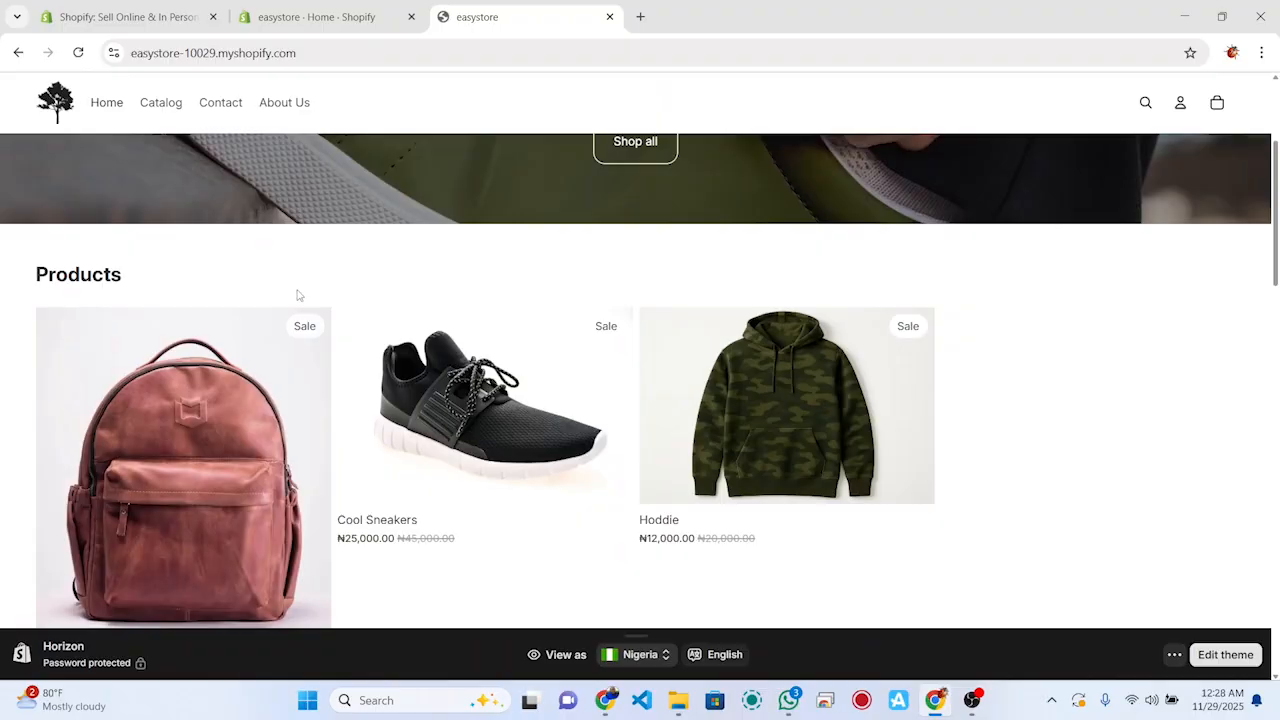
pyautogui.scroll(-12, 297, 295)
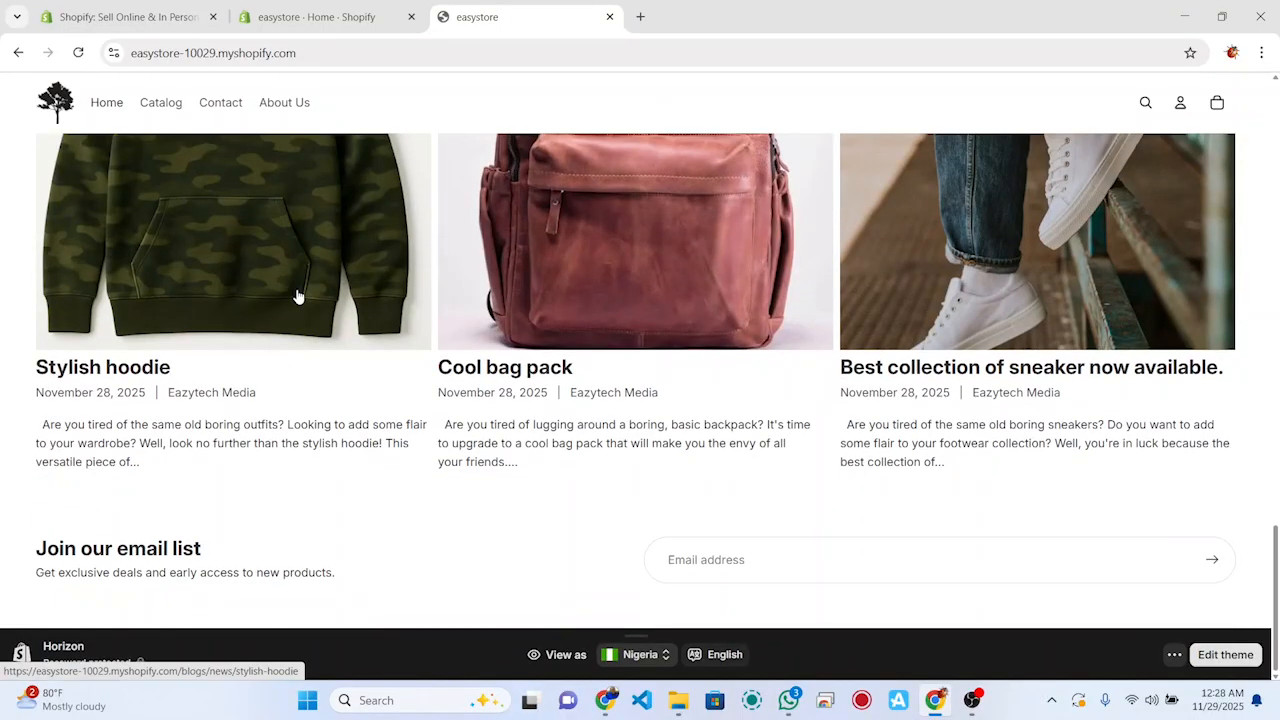
pyautogui.scroll(15, 297, 295)
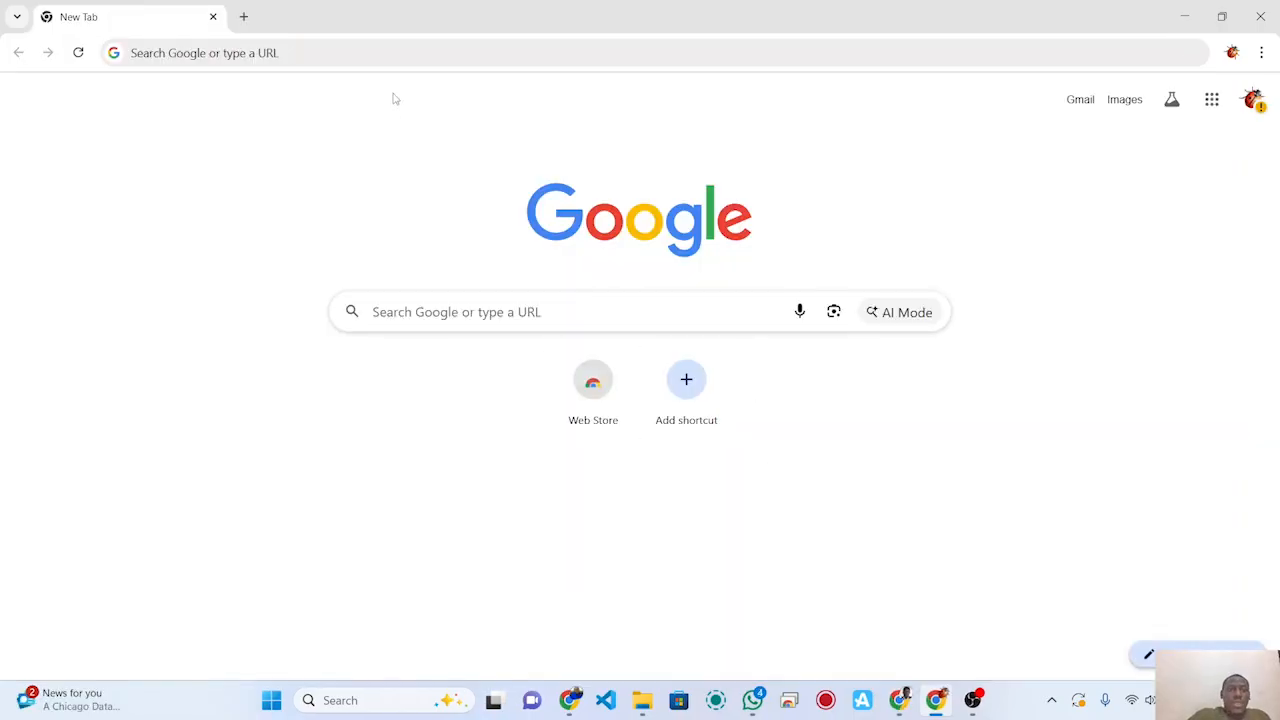
# Step: Load the Shopify website at shopify.com in the new browser tab
pyautogui.click(371, 58)
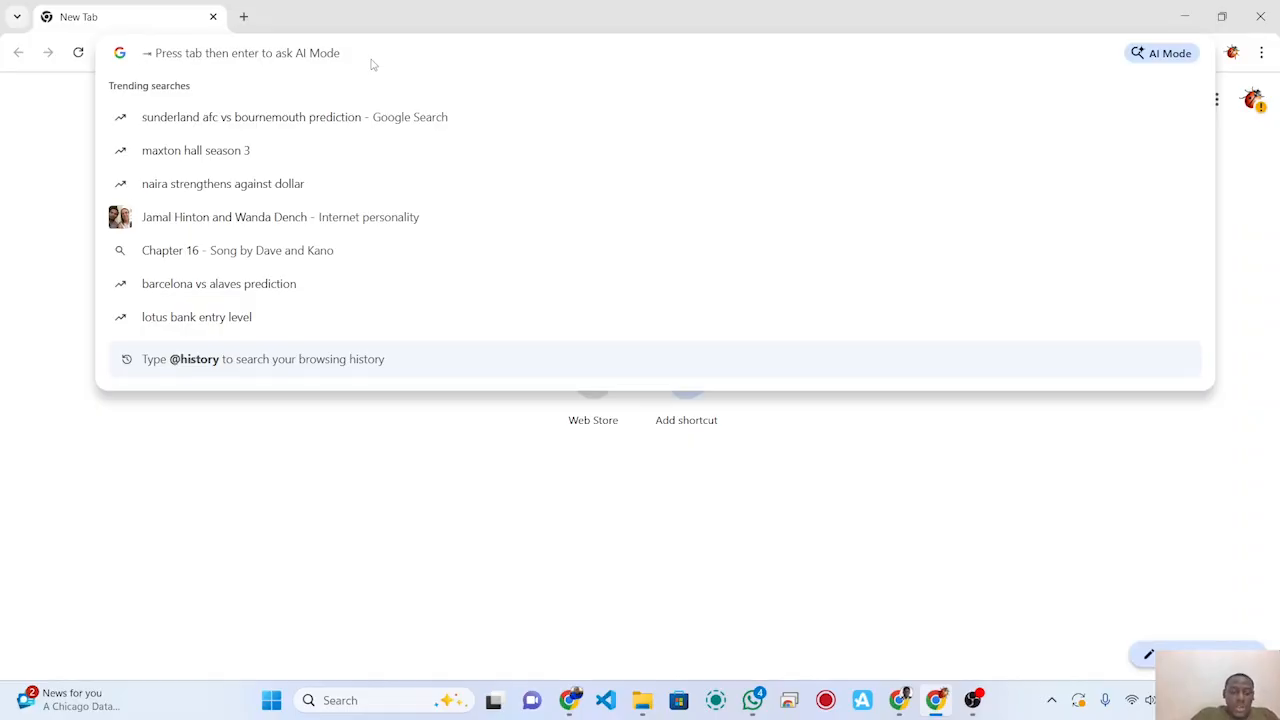
pyautogui.write('s')
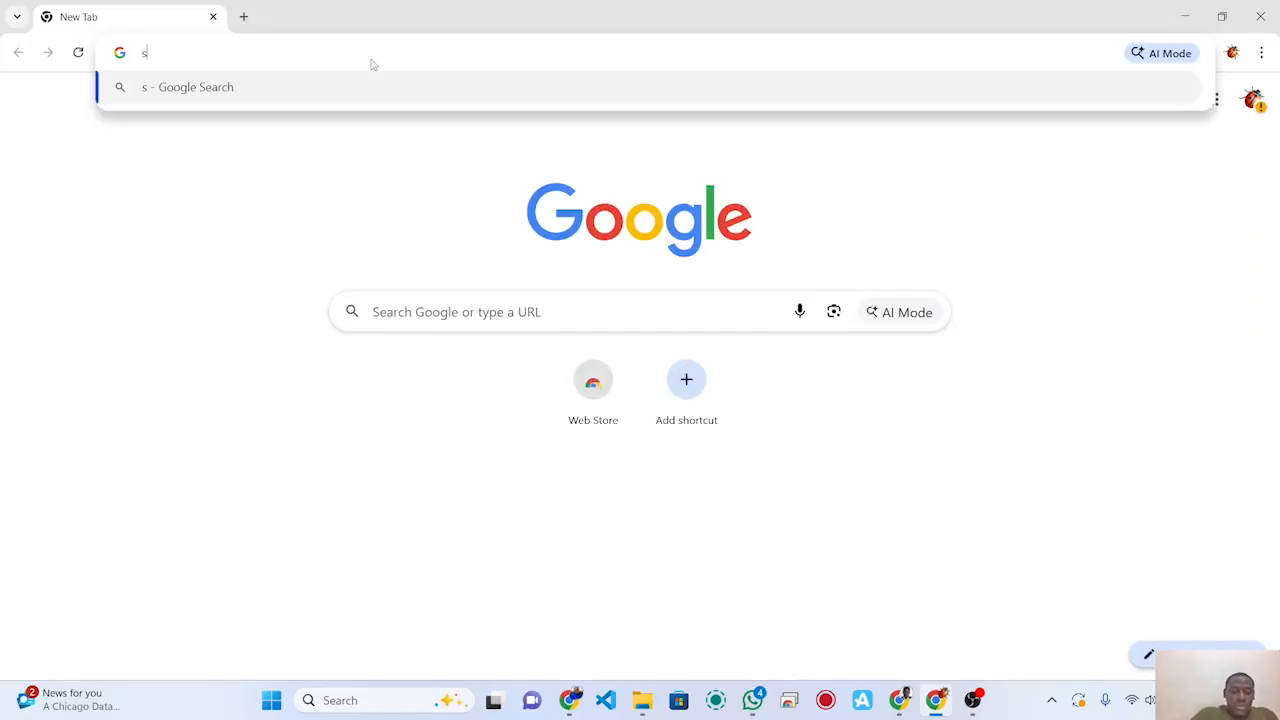
pyautogui.write('hopi')
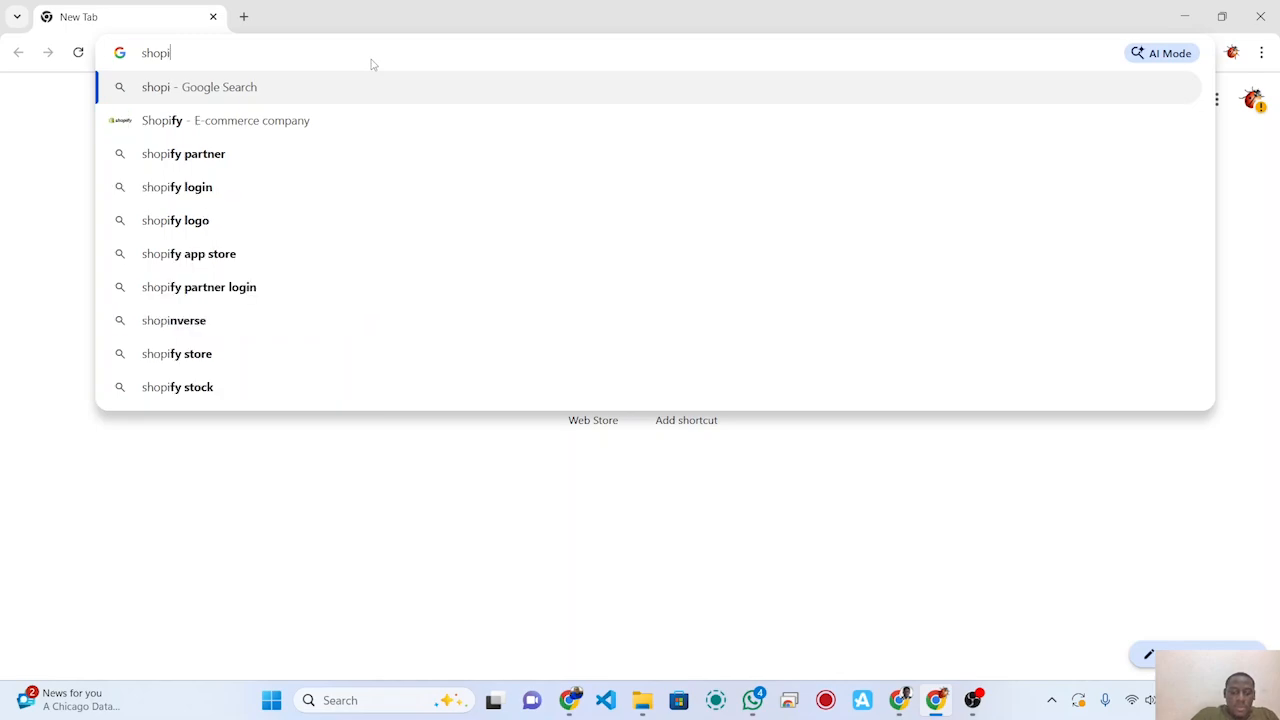
pyautogui.write('fy')
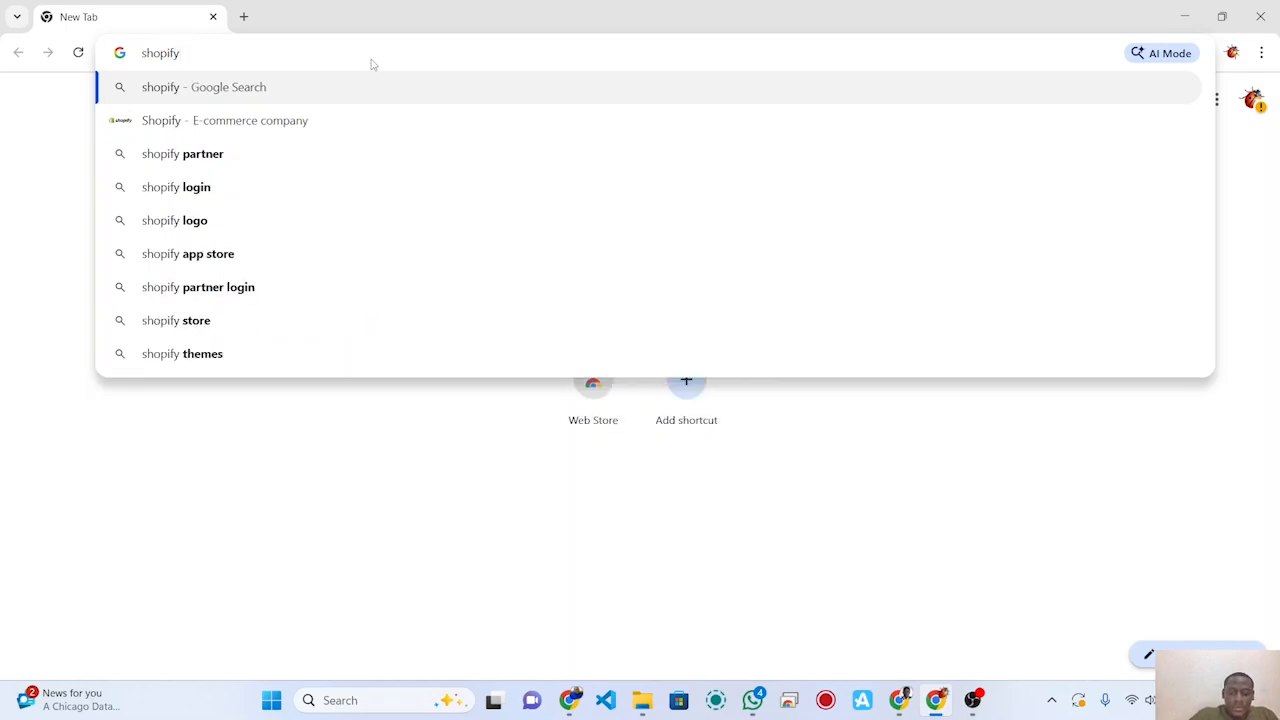
pyautogui.write('.com')
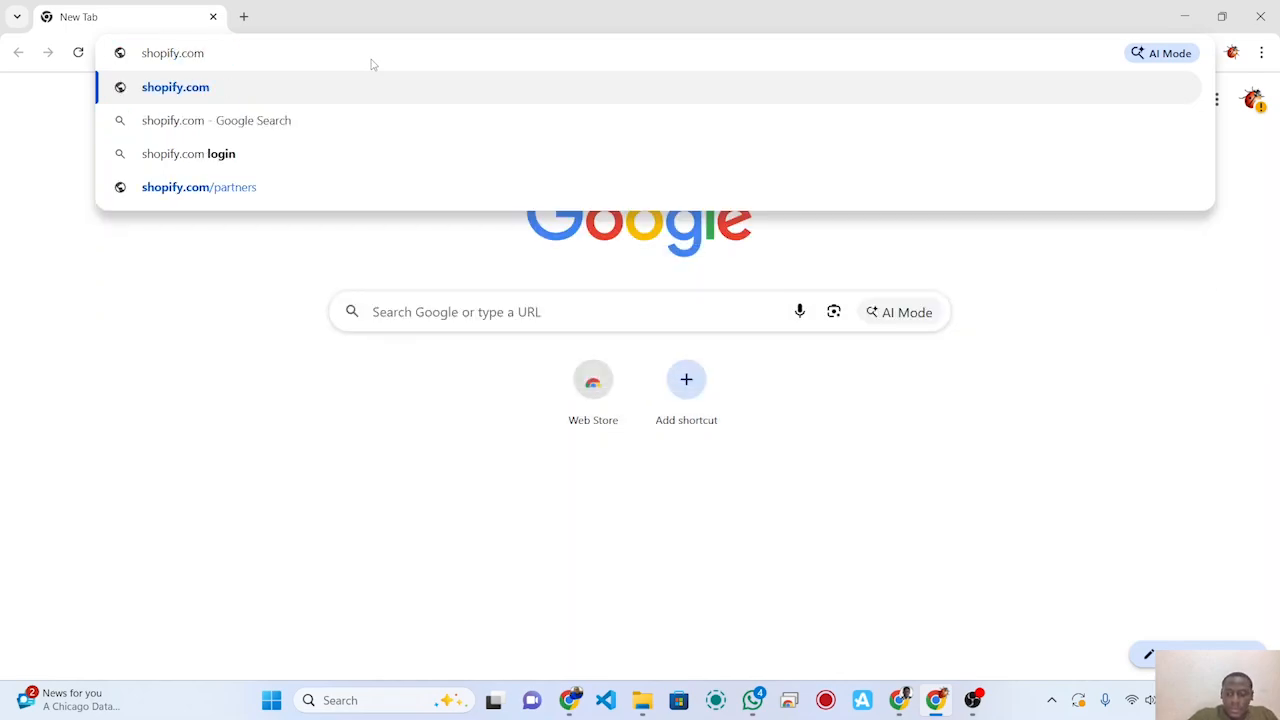
pyautogui.press('Return')
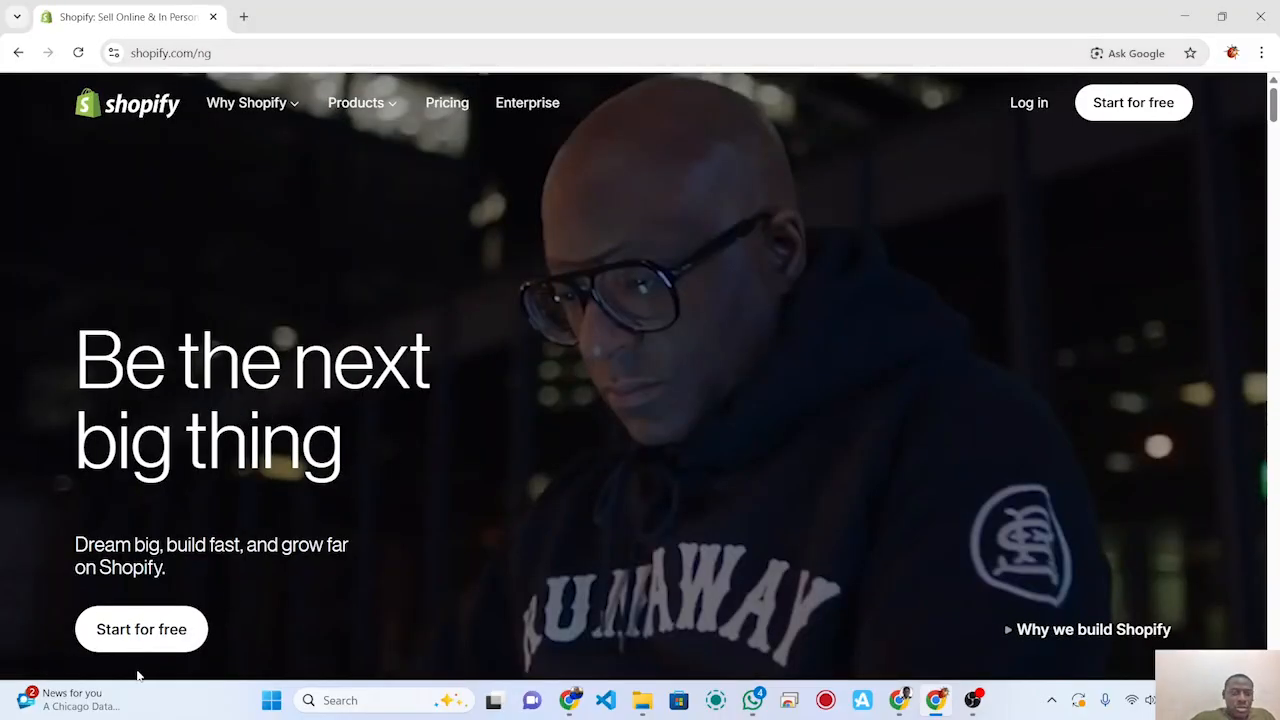
# Step: Start the Shopify free trial by signing up with the existing Google account and granting Shopify access
pyautogui.click(147, 637)
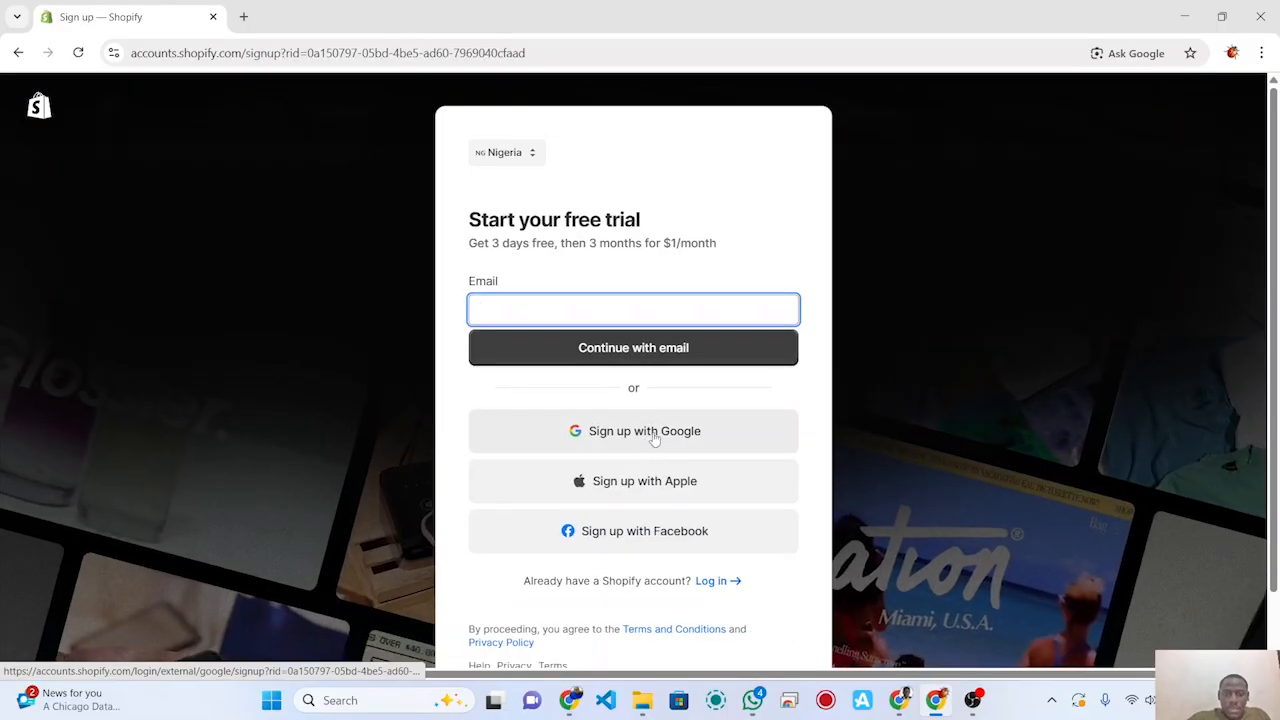
pyautogui.click(656, 438)
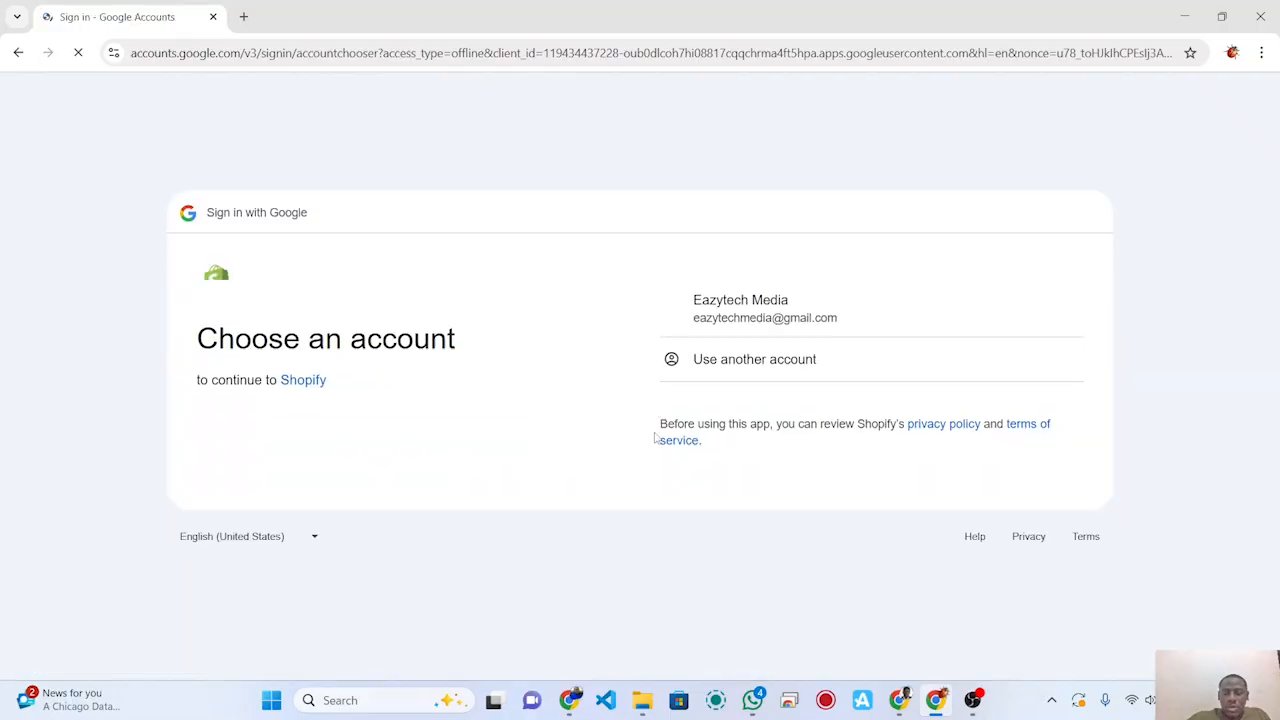
pyautogui.click(737, 311)
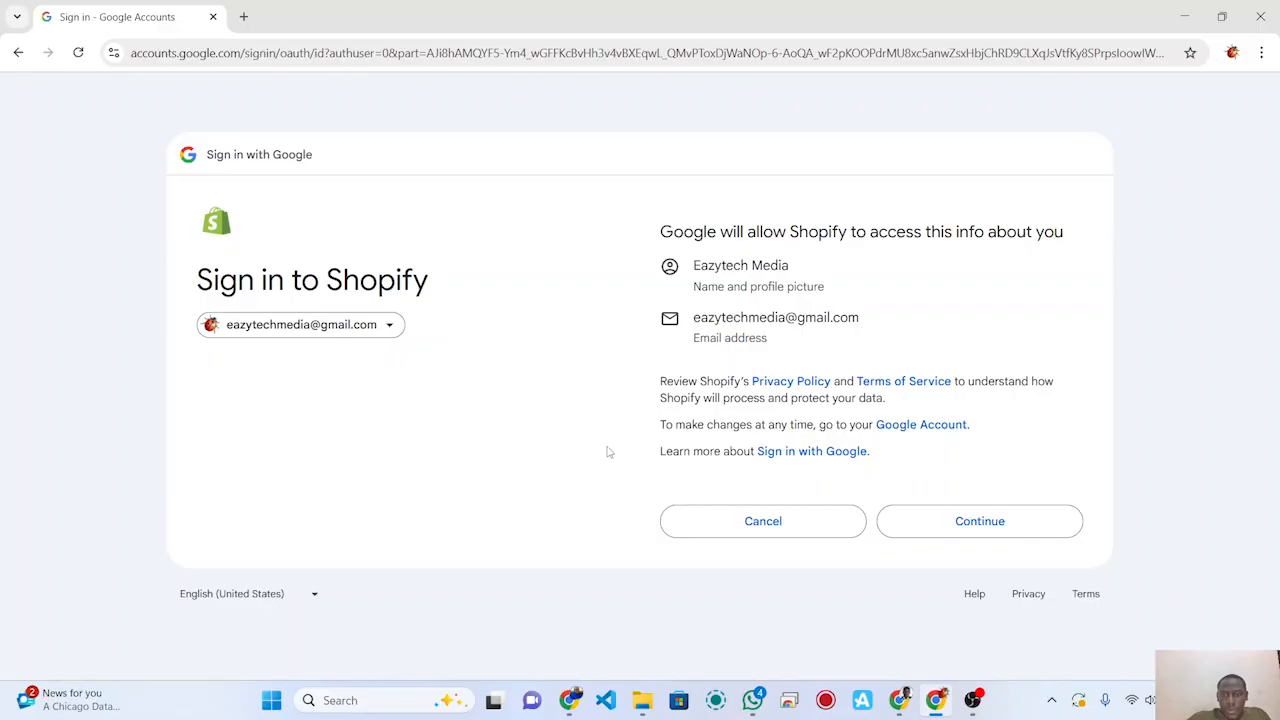
pyautogui.click(987, 519)
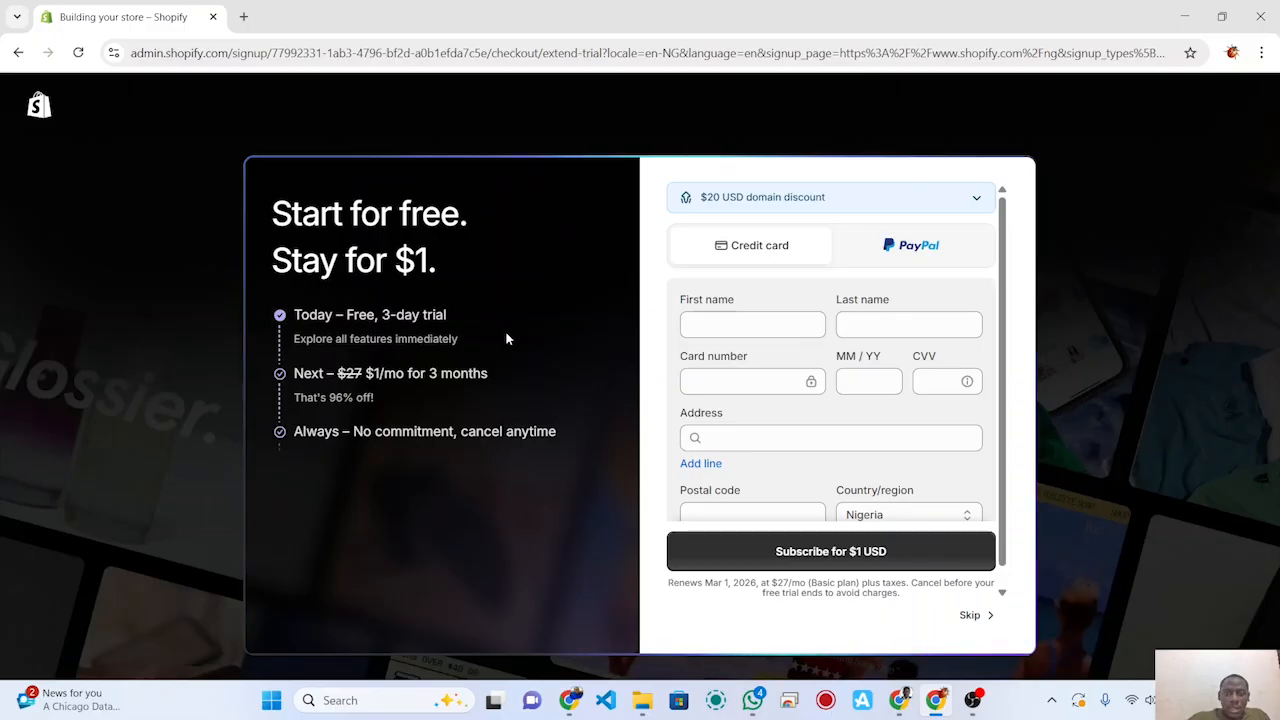
# Step: Skip the payment details, name the store easystore and finish the store setup
pyautogui.click(975, 617)
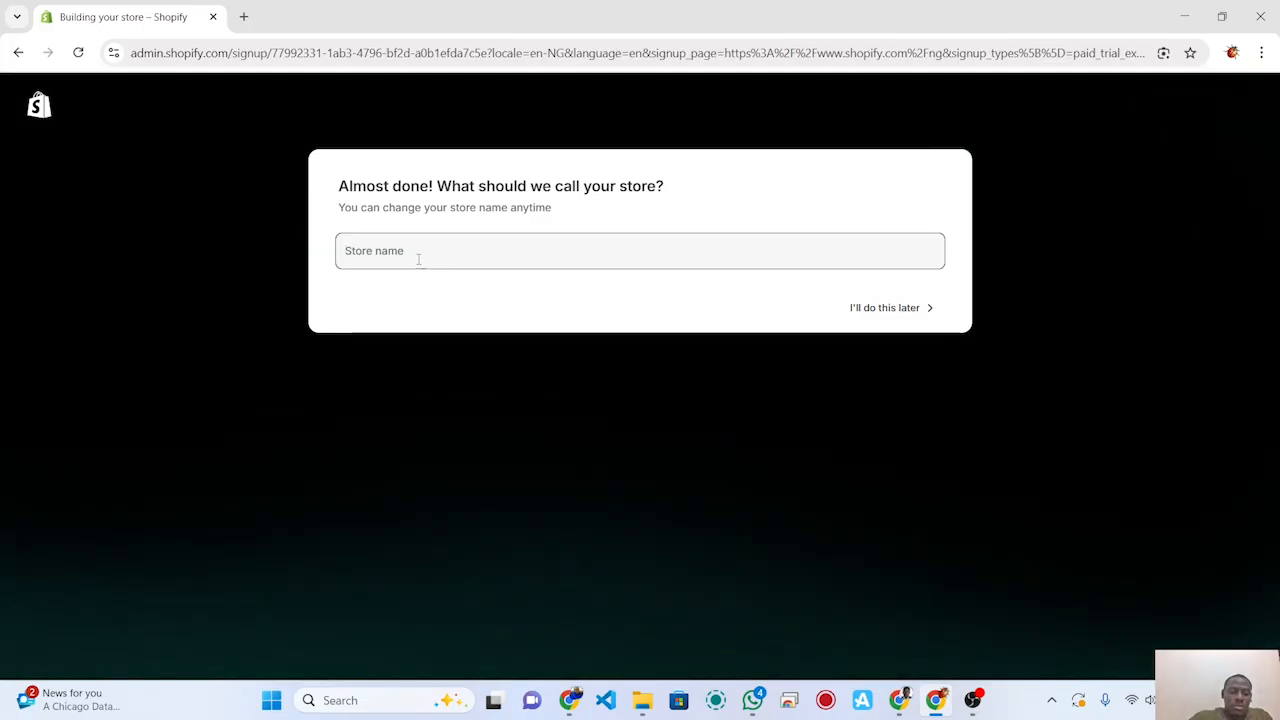
pyautogui.write('ea')
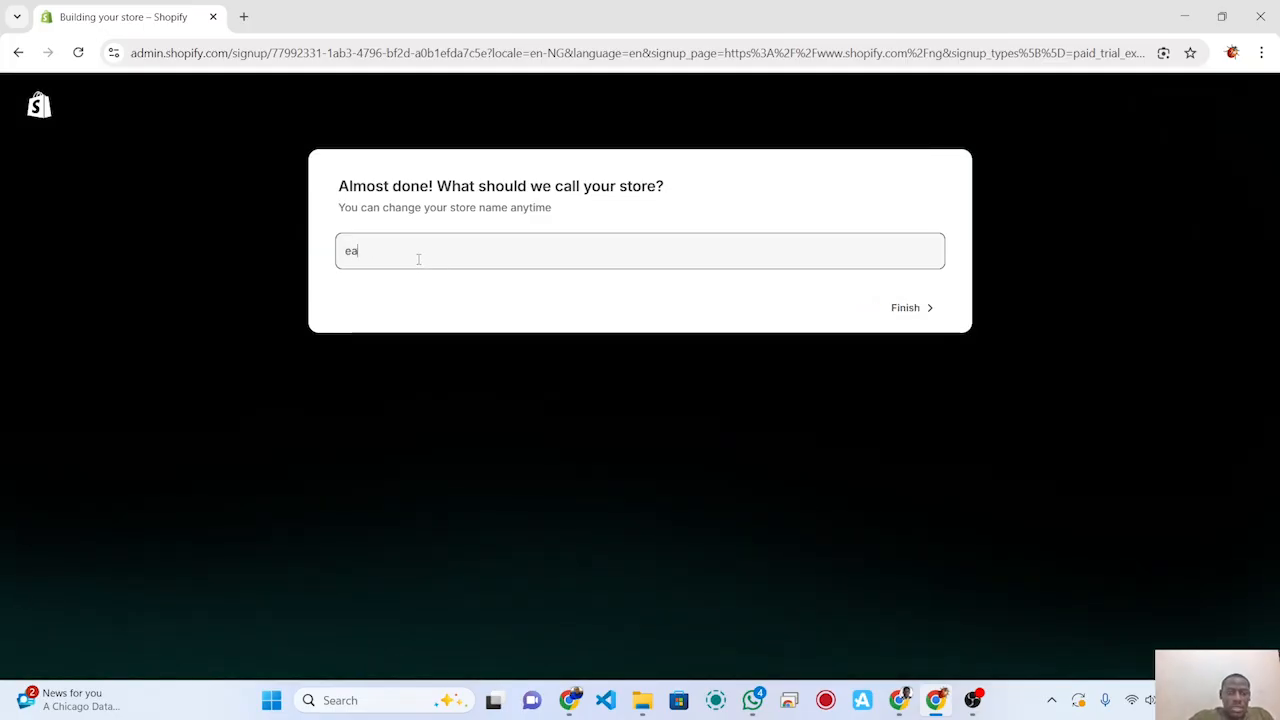
pyautogui.write('systore')
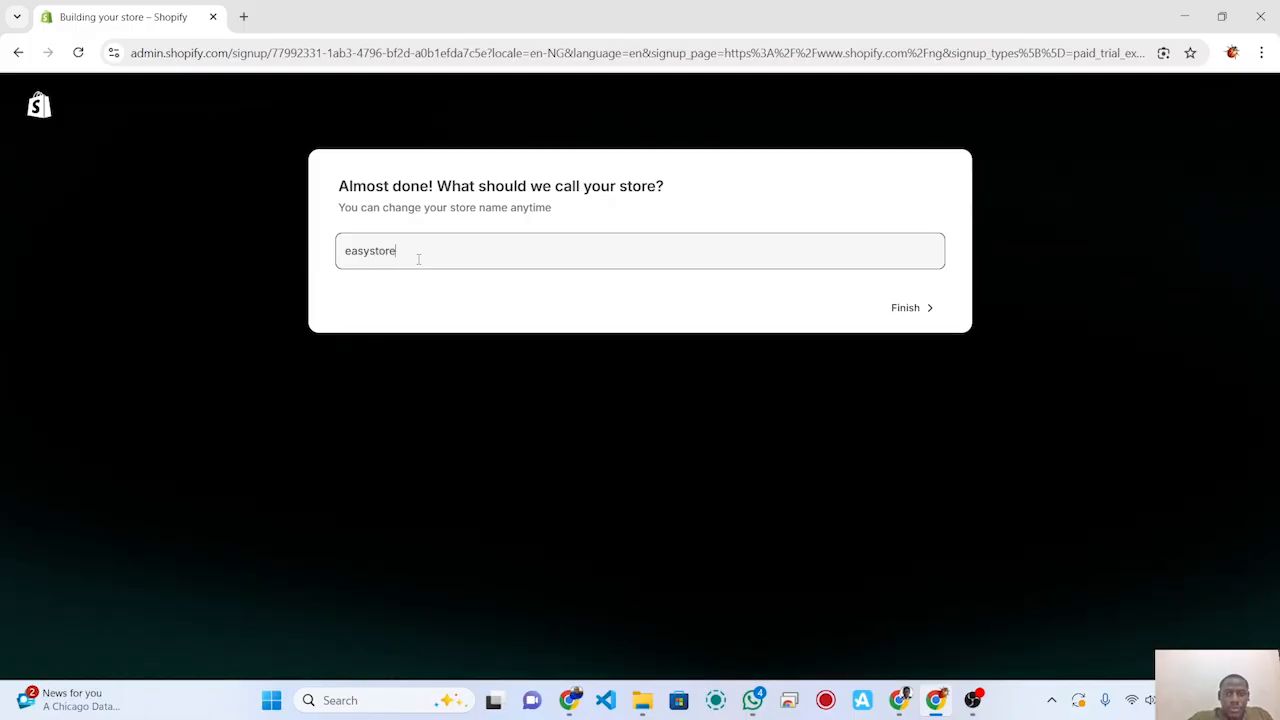
pyautogui.click(920, 309)
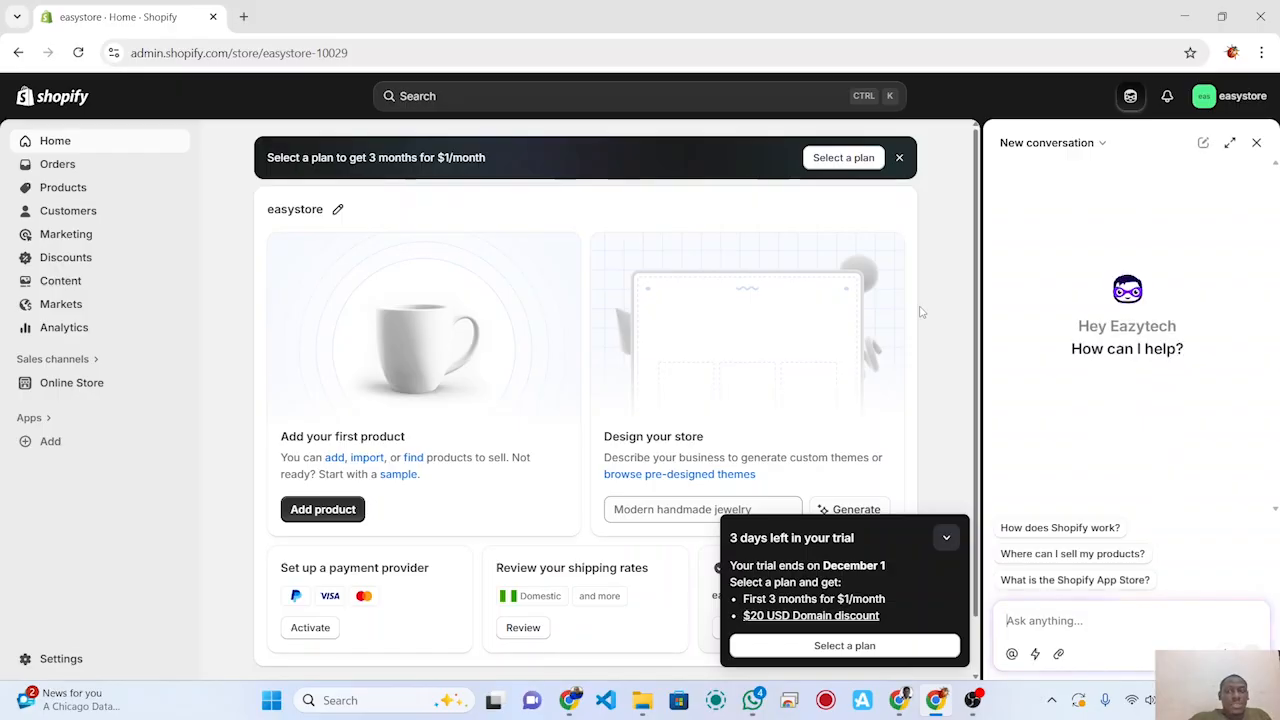
# Step: Dismiss the assistant conversation and collapse the trial notice, and open a blank product form
pyautogui.click(1256, 142)
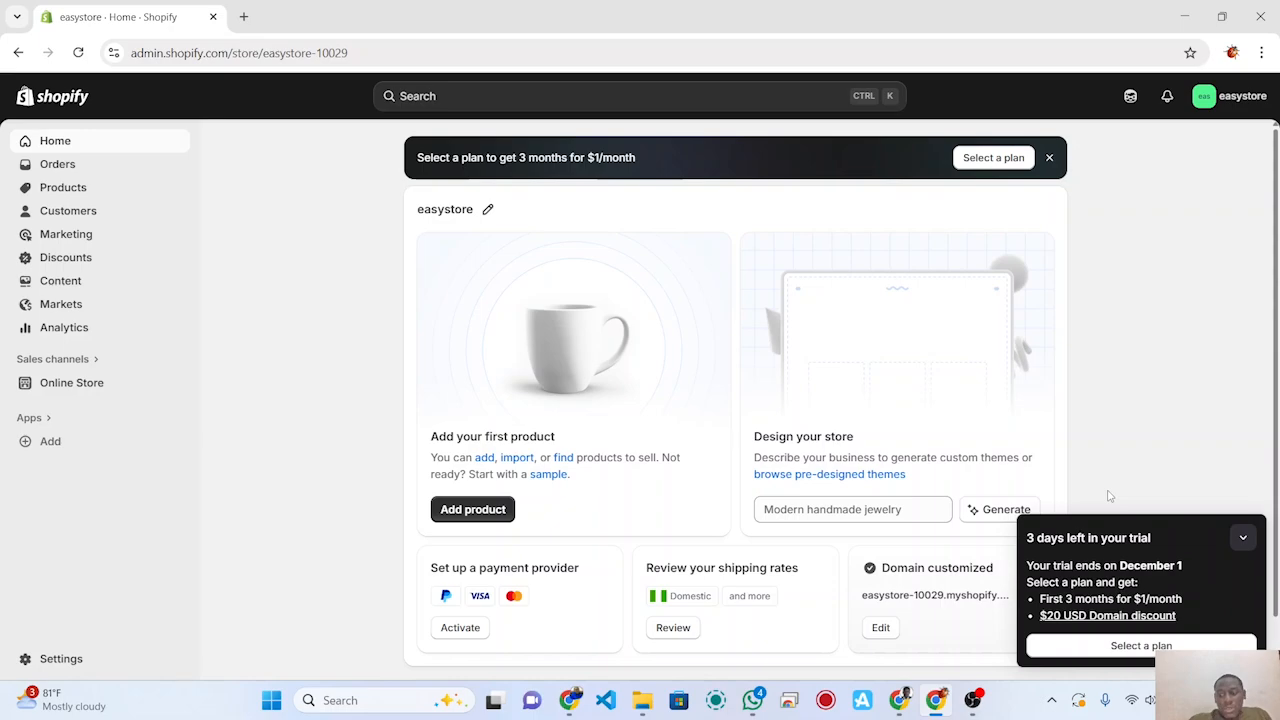
pyautogui.click(1244, 540)
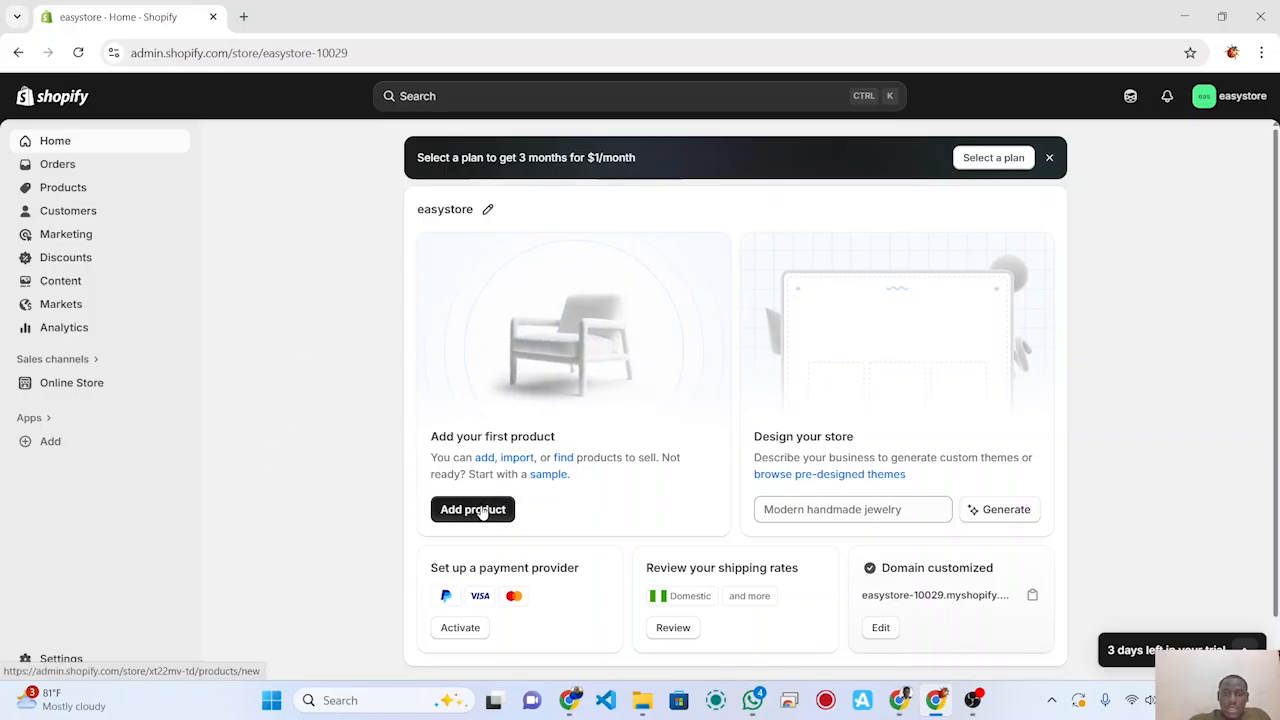
pyautogui.click(58, 196)
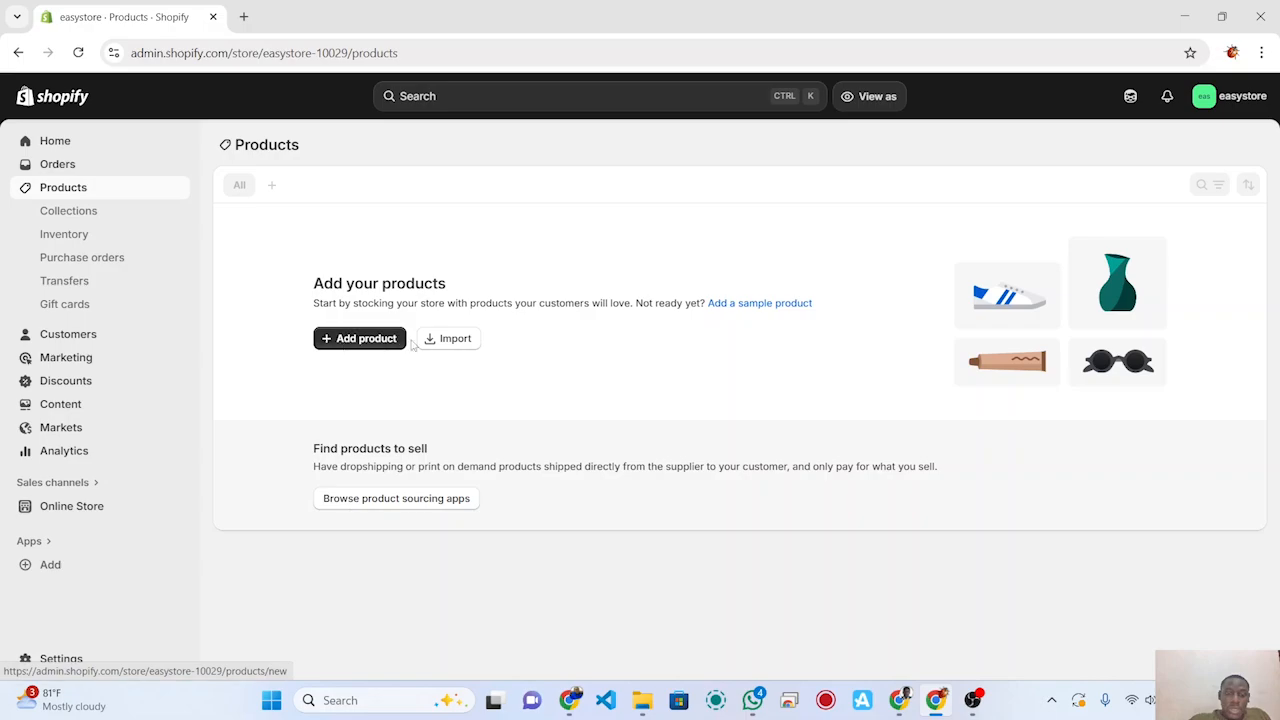
pyautogui.click(364, 340)
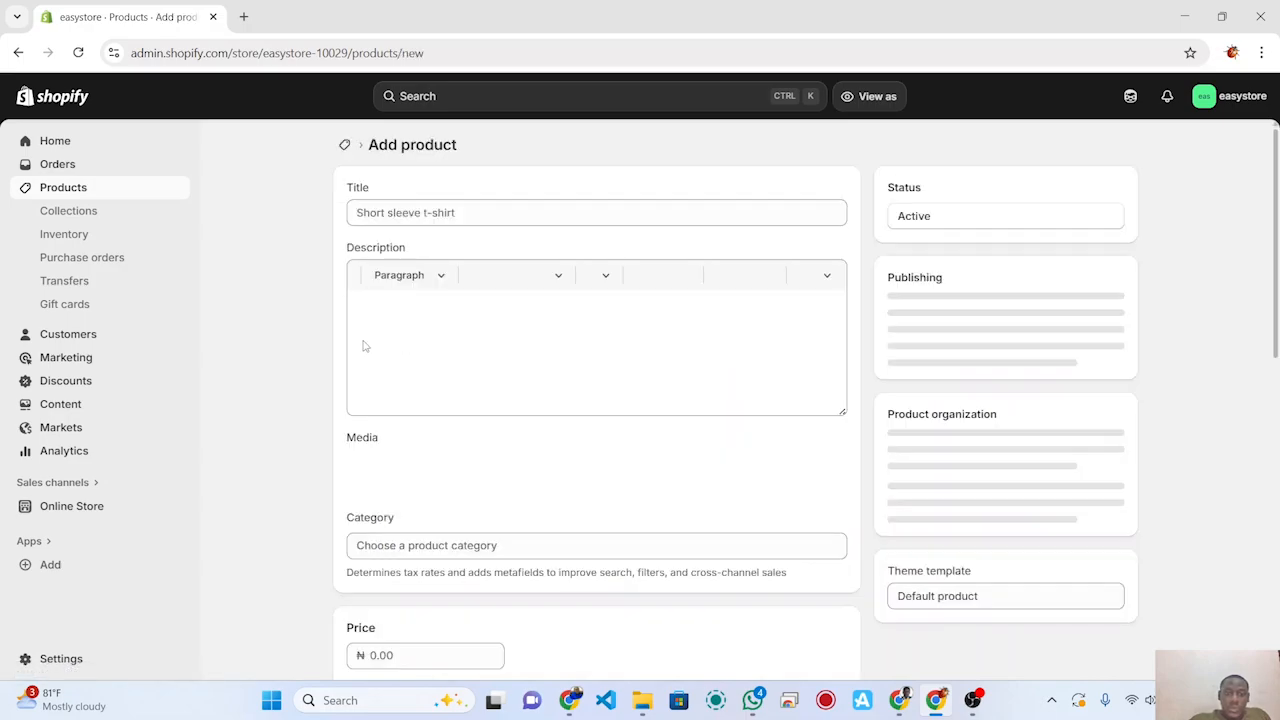
# Step: Give the new product the title Cool Sneakers
pyautogui.click(494, 212)
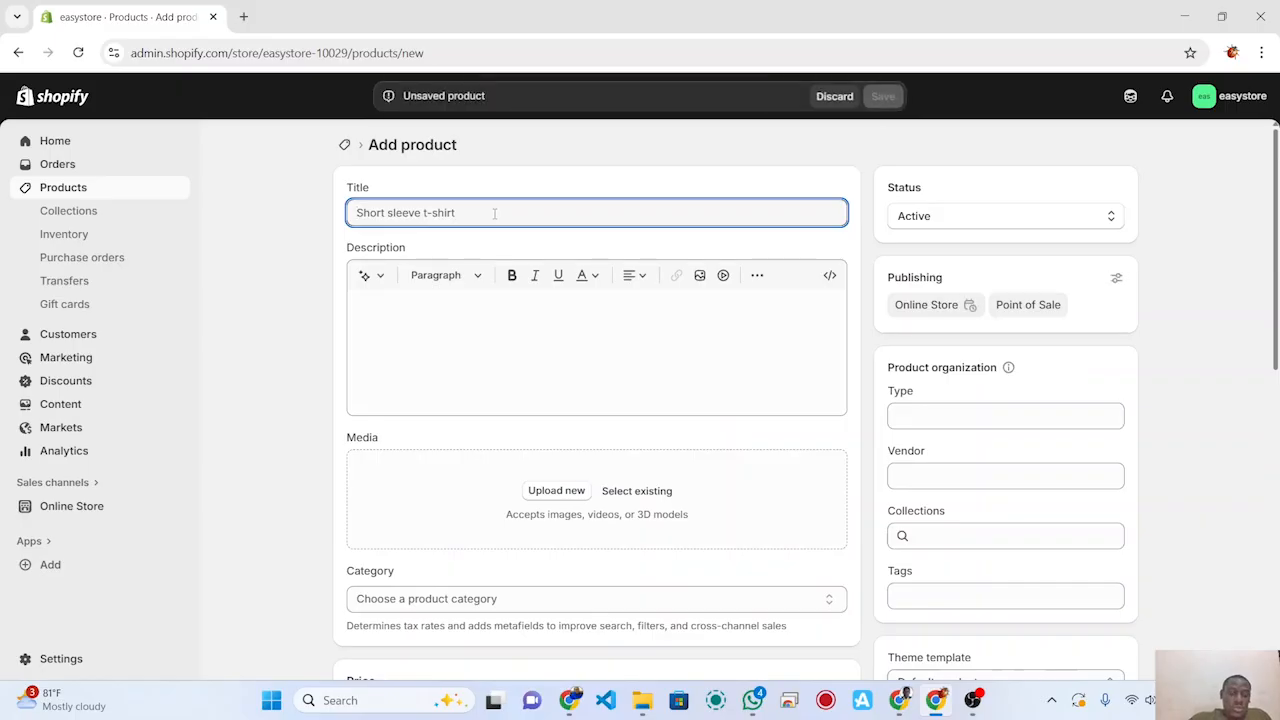
pyautogui.write('S')
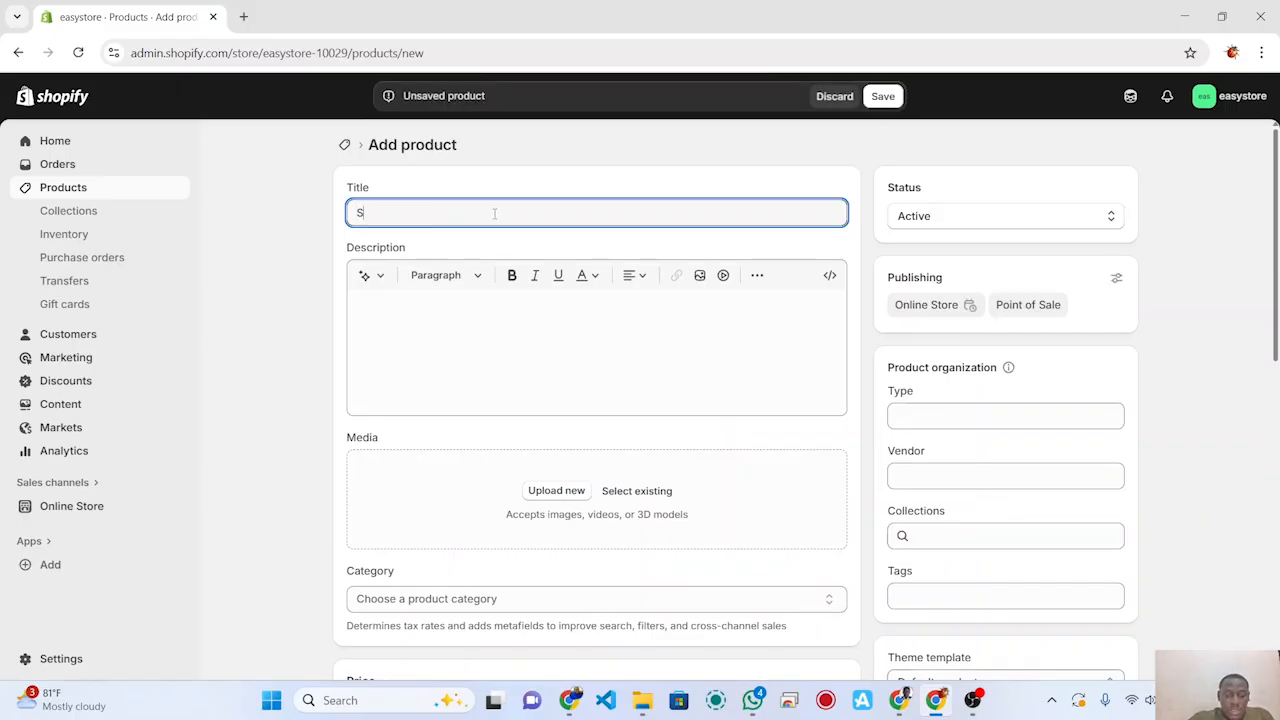
pyautogui.write('neakers')
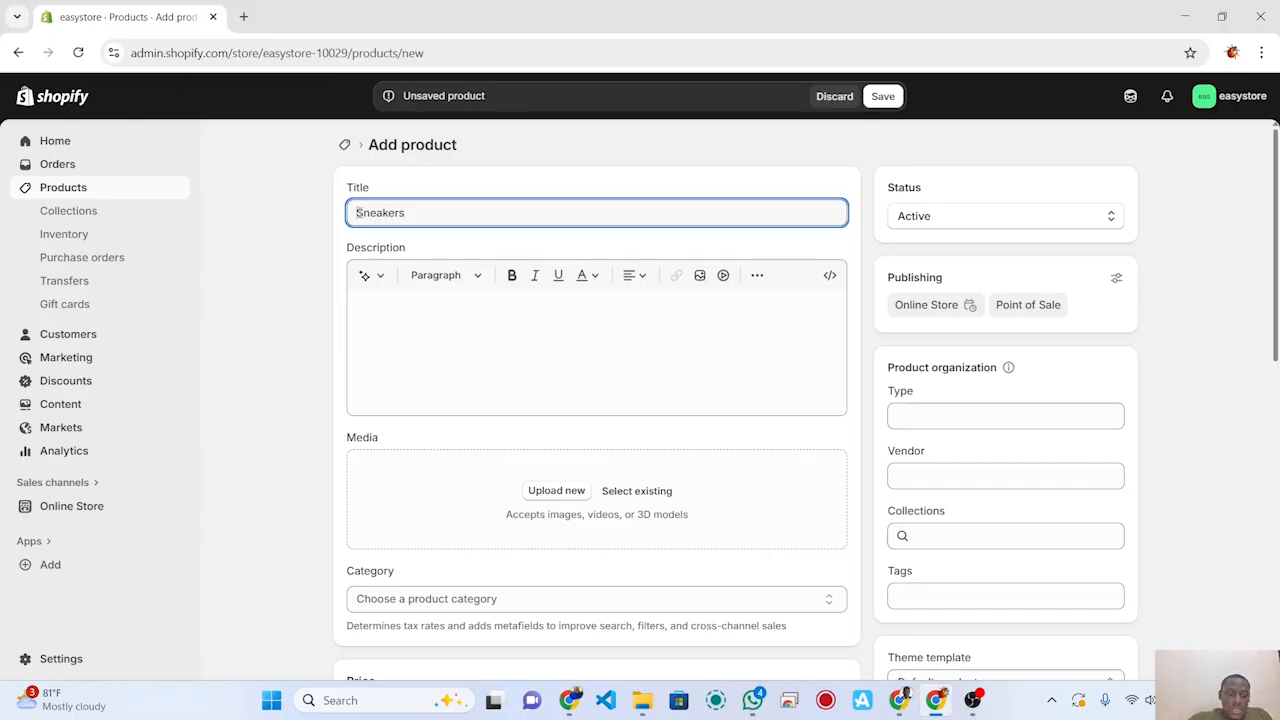
pyautogui.write('Cool')
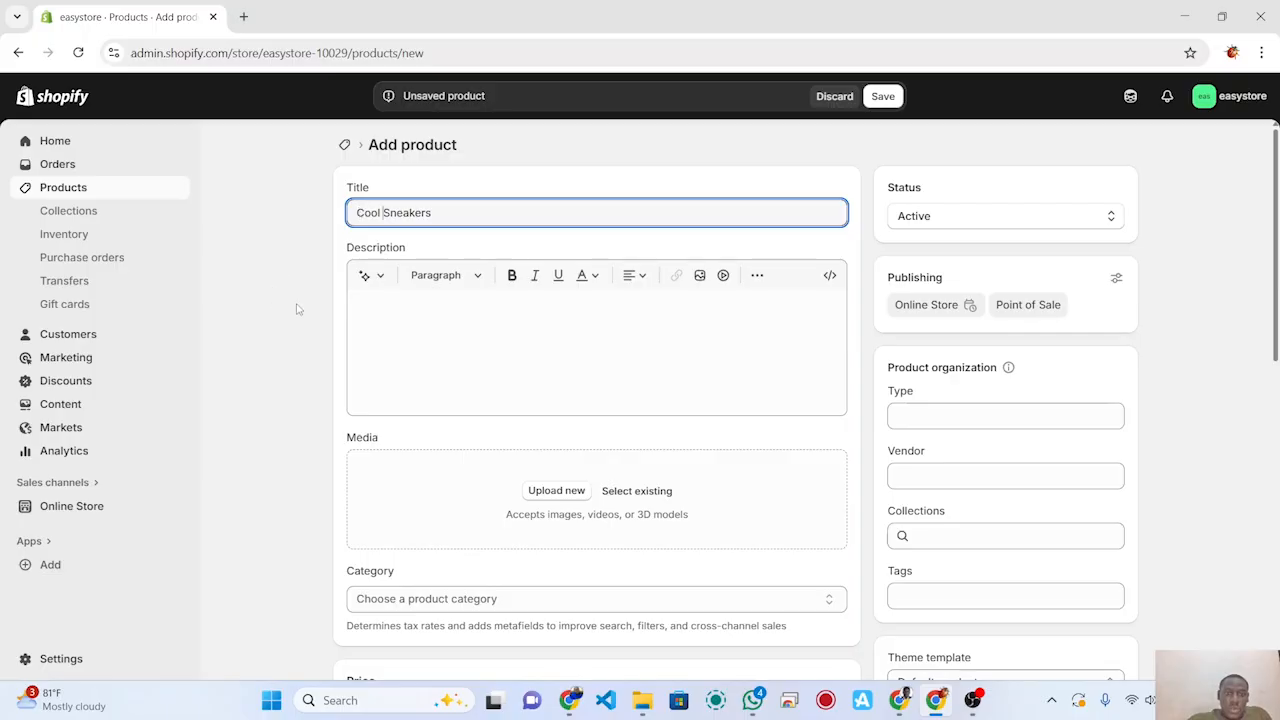
# Step: Generate the product description from the keywords "Cool sneaker" in a Playful tone and keep the generated text
pyautogui.click(368, 277)
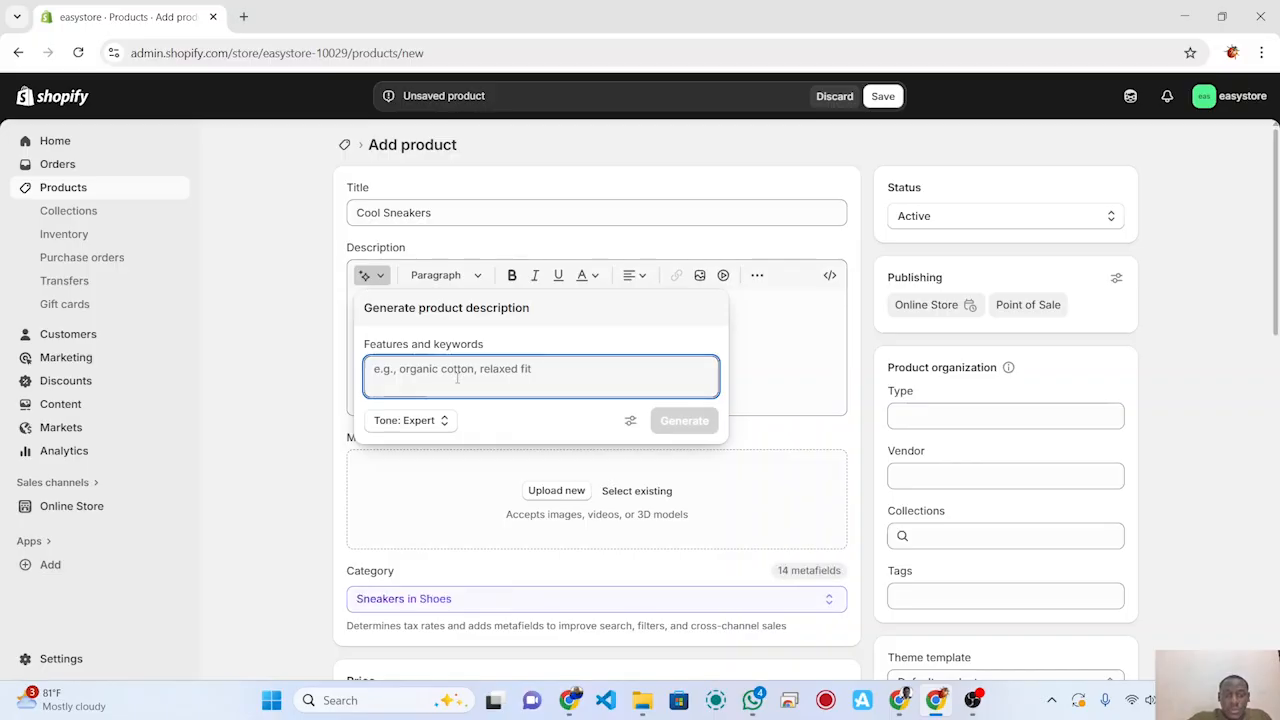
pyautogui.write('Cool')
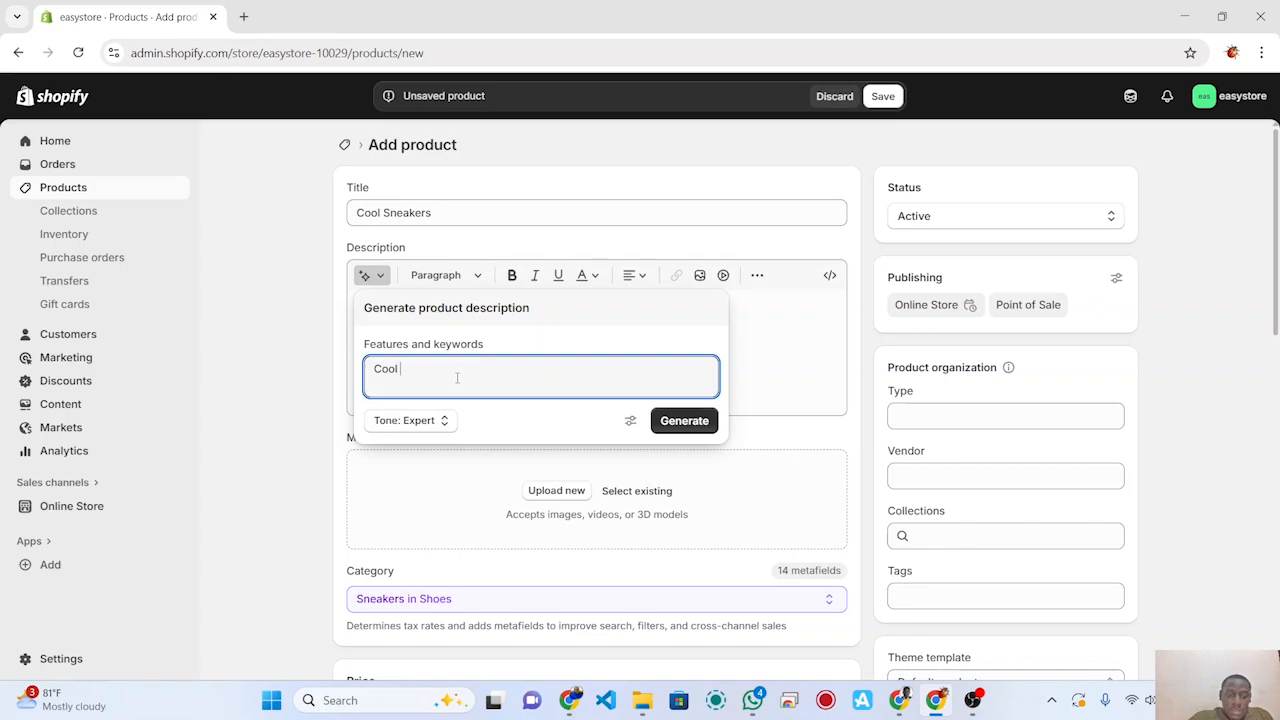
pyautogui.write(' sneaker')
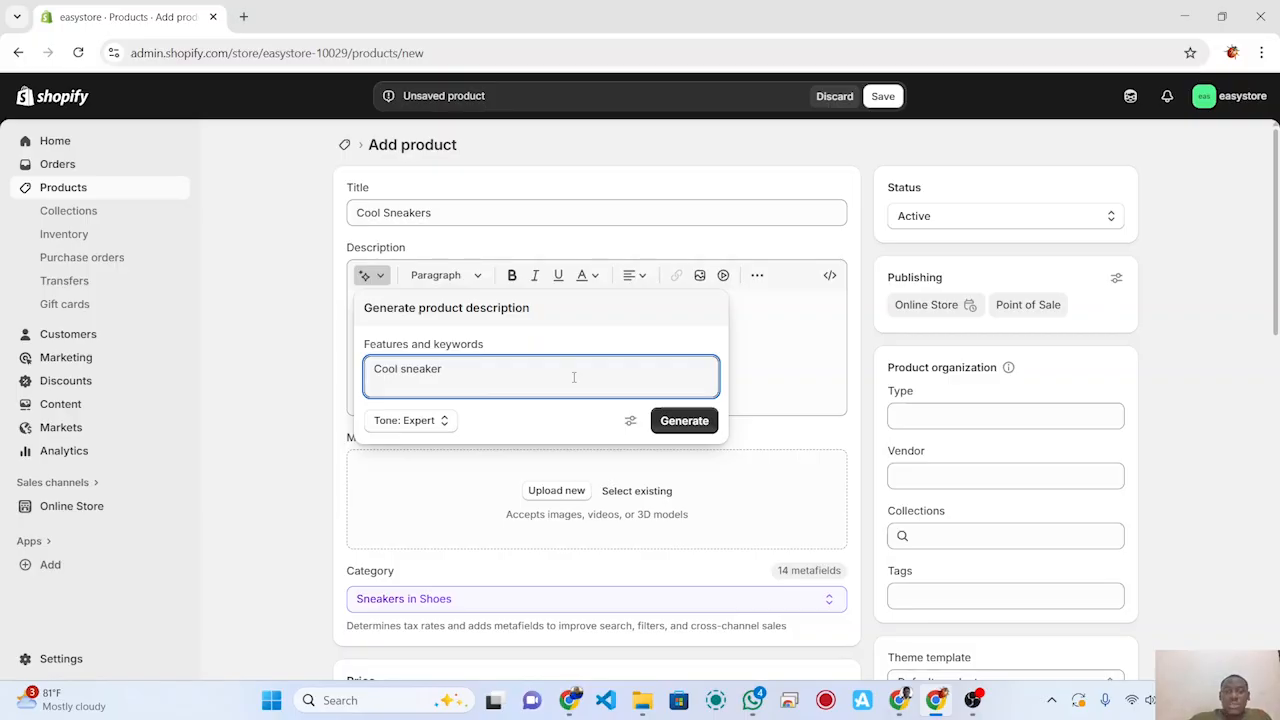
pyautogui.click(445, 422)
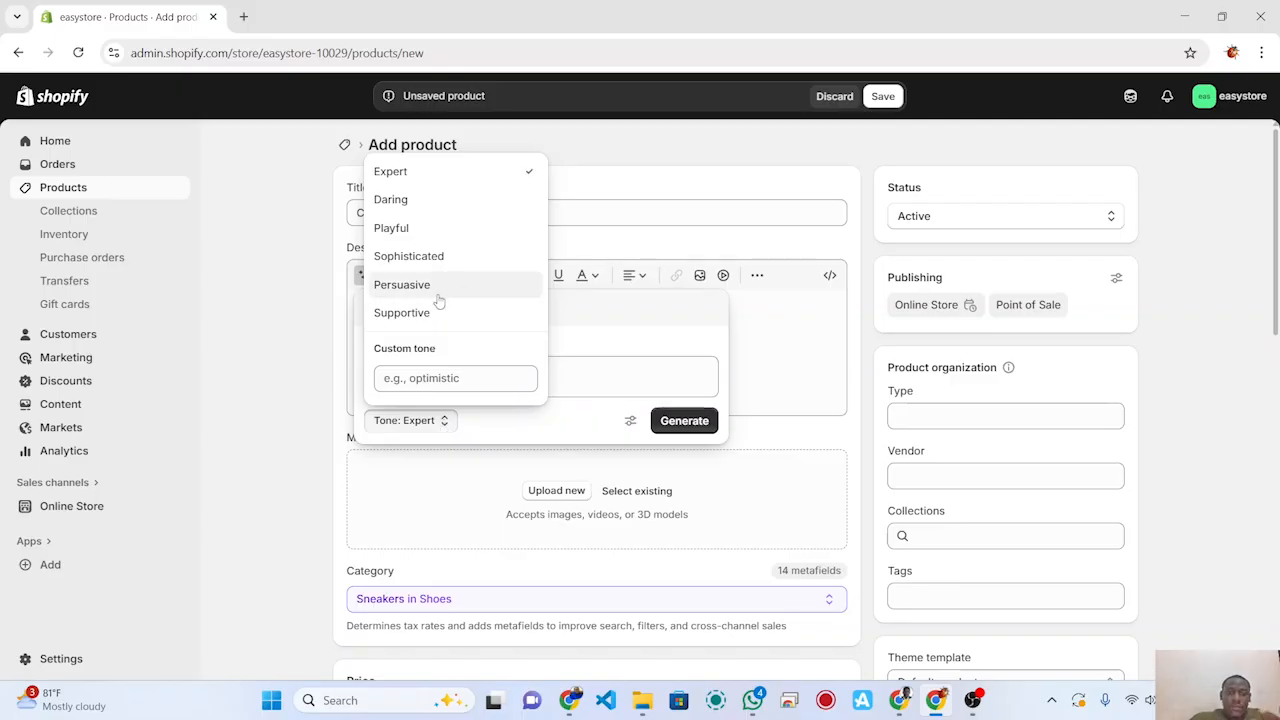
pyautogui.click(427, 235)
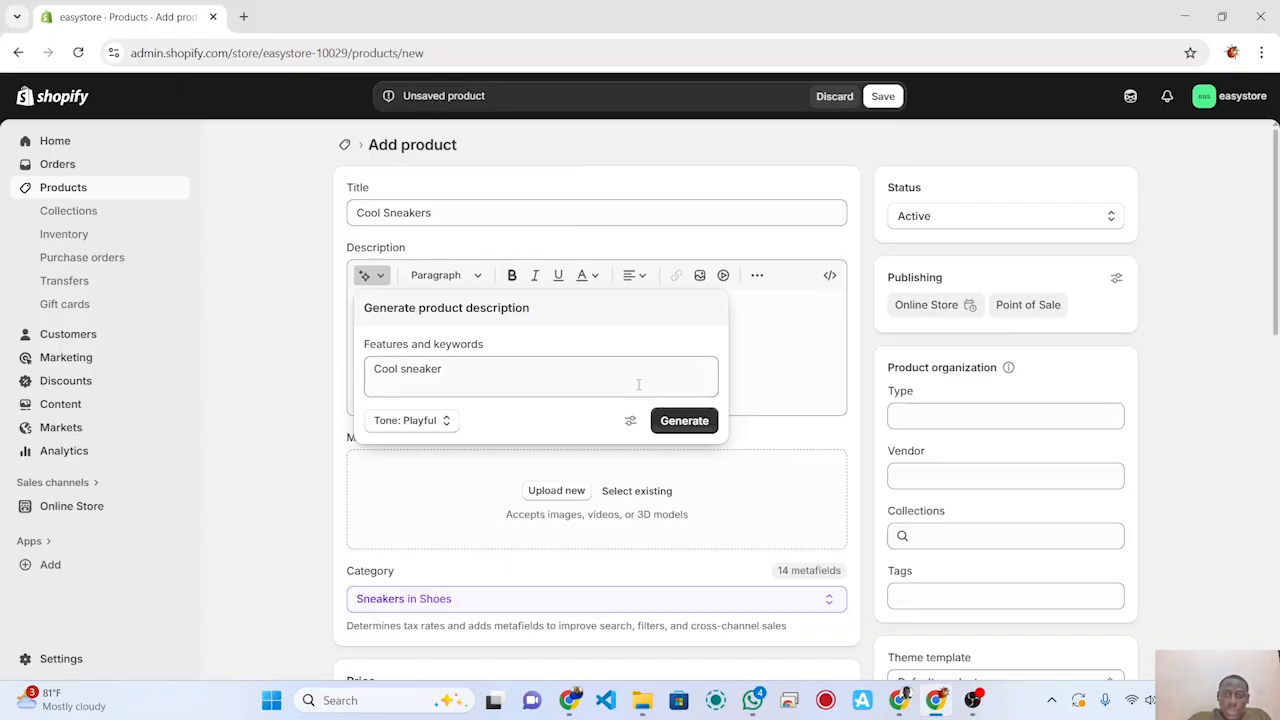
pyautogui.click(685, 421)
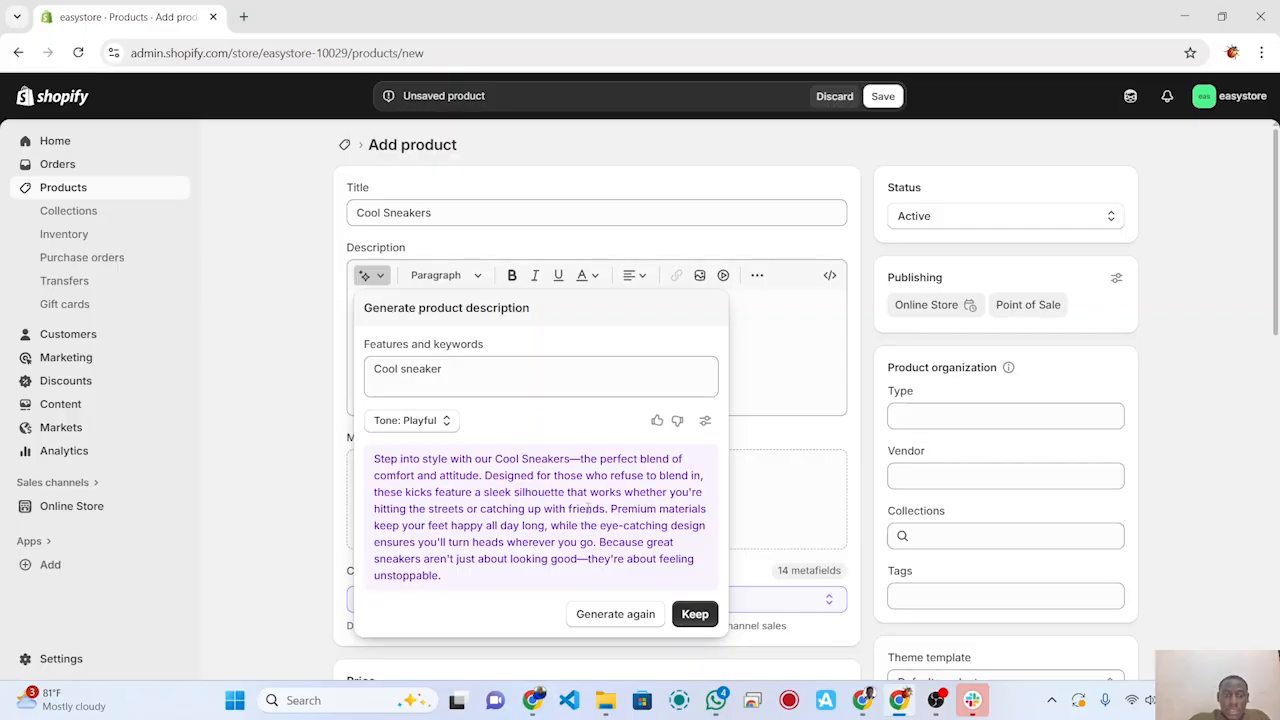
pyautogui.click(694, 614)
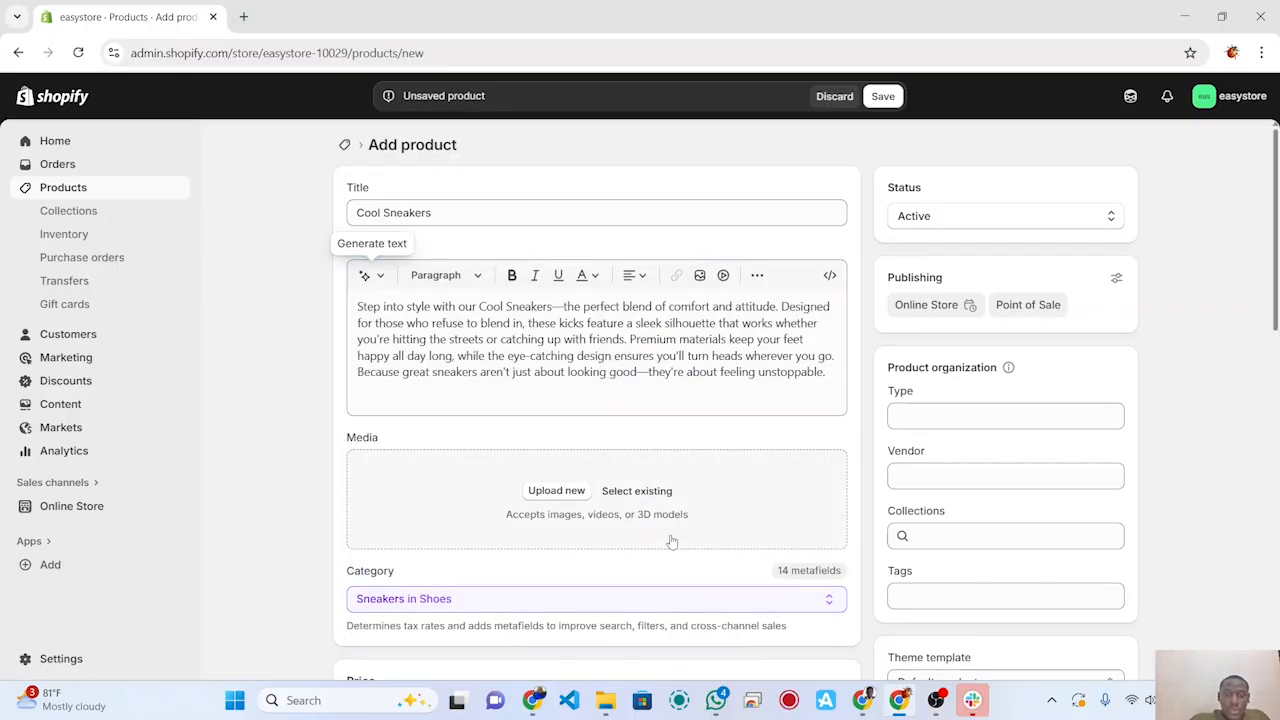
# Step: Upload the sport-shoes-running image from the Downloads folder as the product's media
pyautogui.click(556, 490)
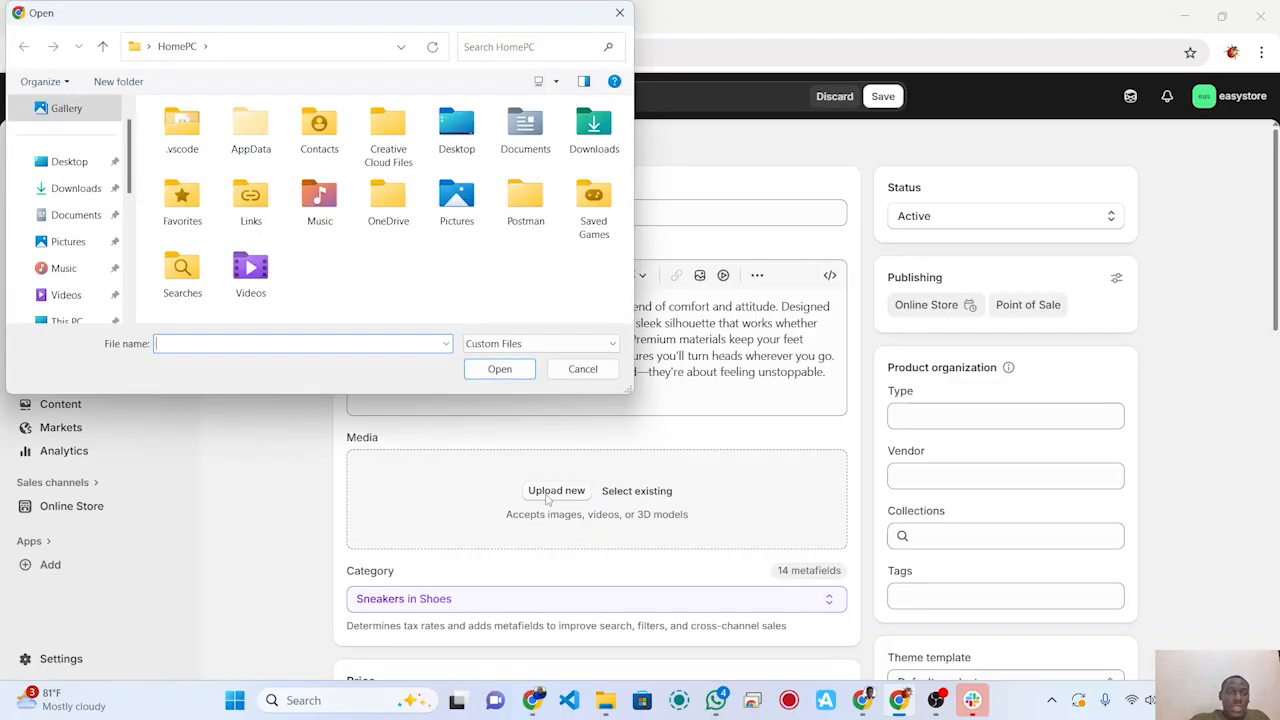
pyautogui.click(67, 191)
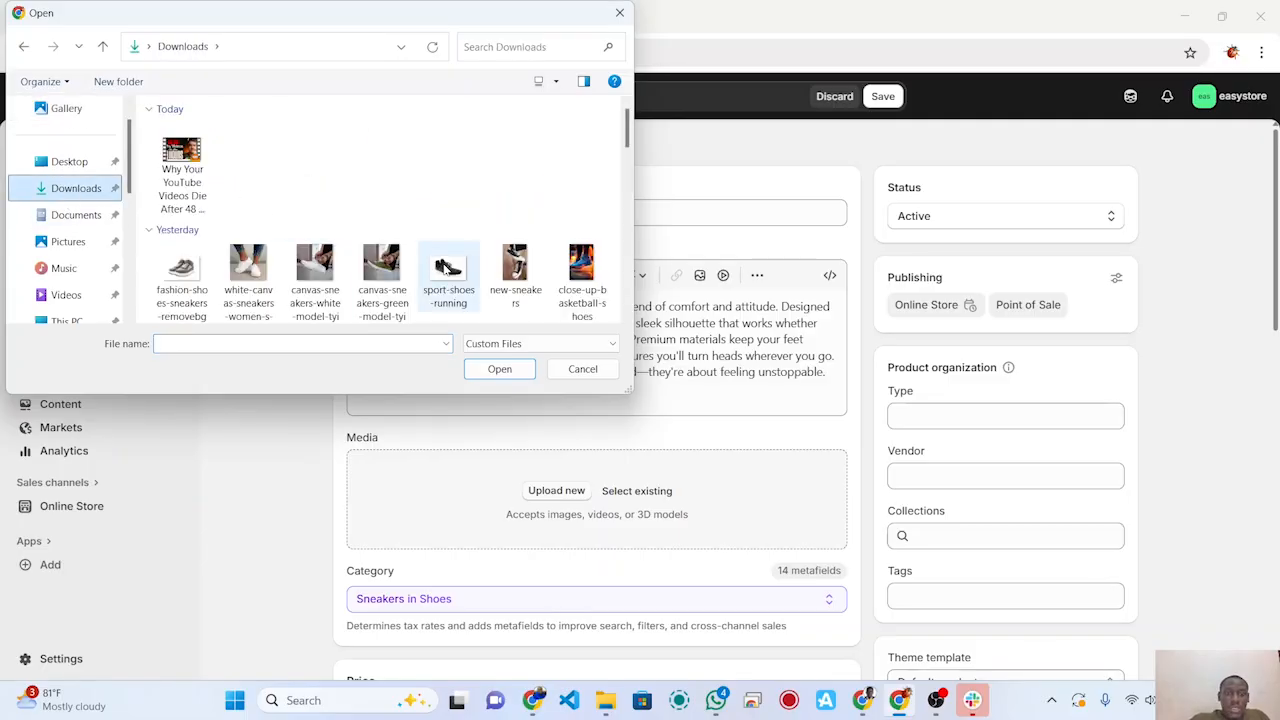
pyautogui.doubleClick(447, 268)
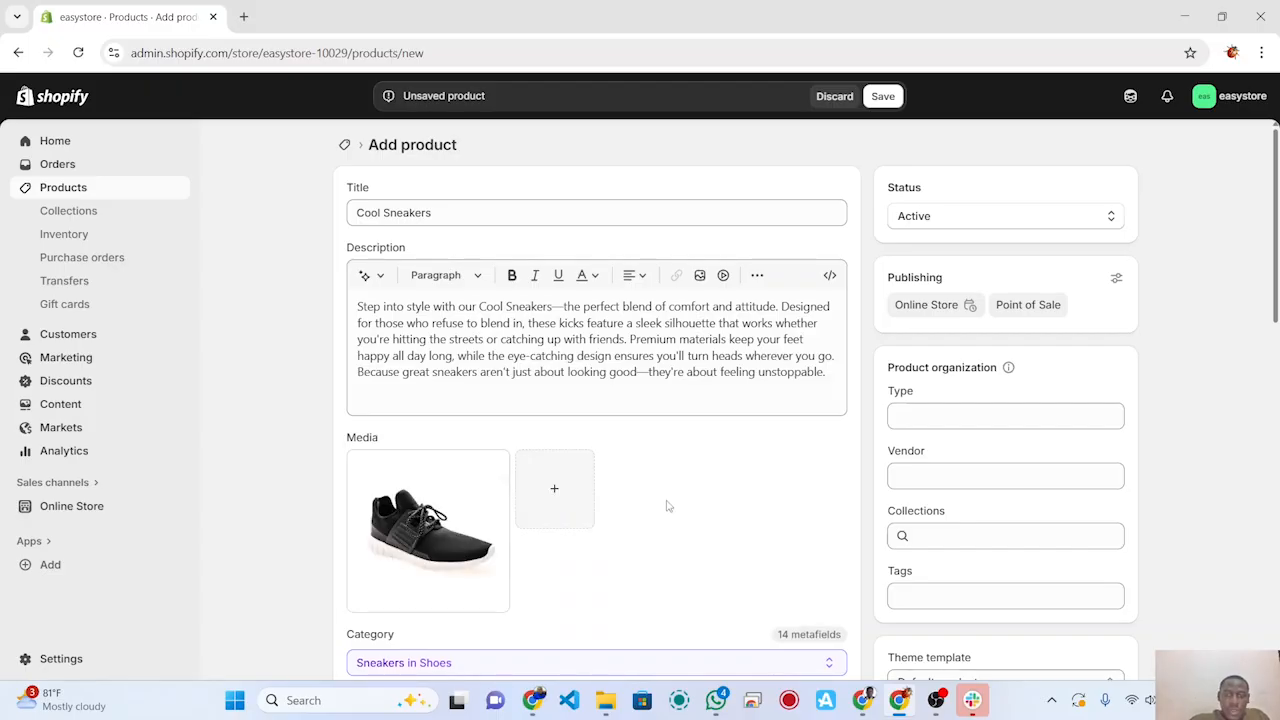
# Step: Look through the category options under Shoes while leaving the suggested Sneakers category selected
pyautogui.scroll(-3, 668, 506)
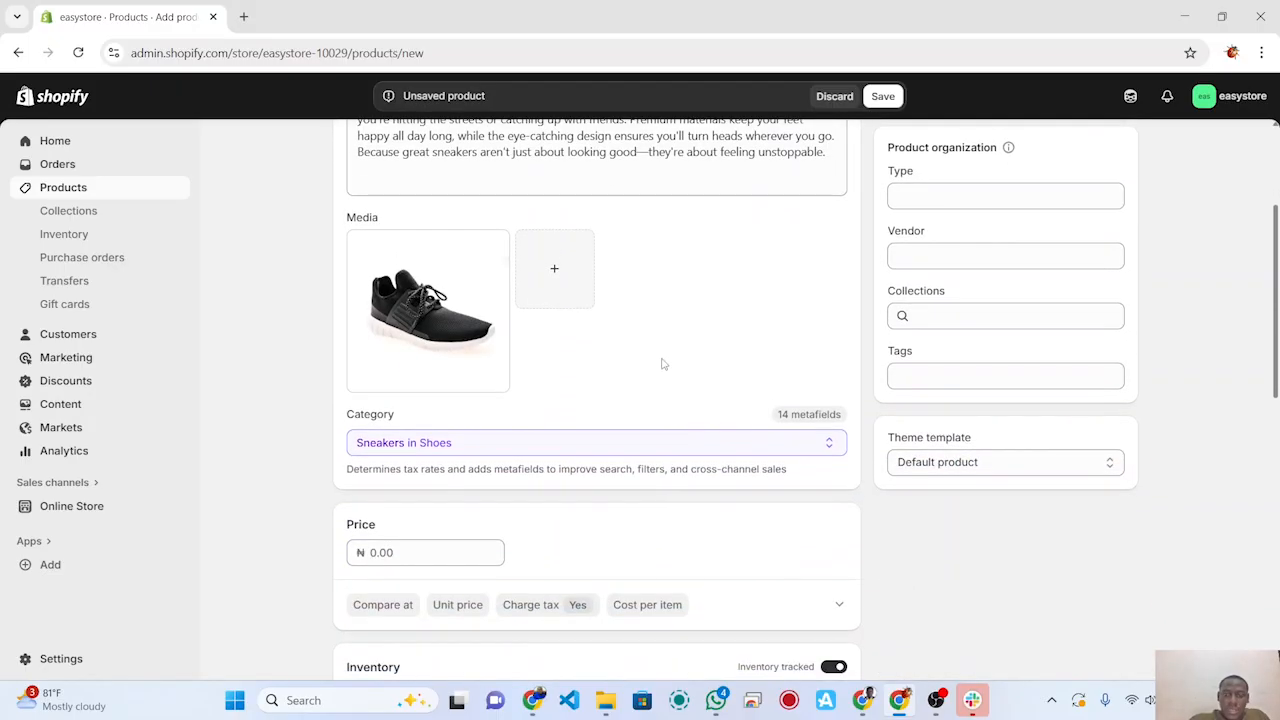
pyautogui.scroll(-1, 661, 364)
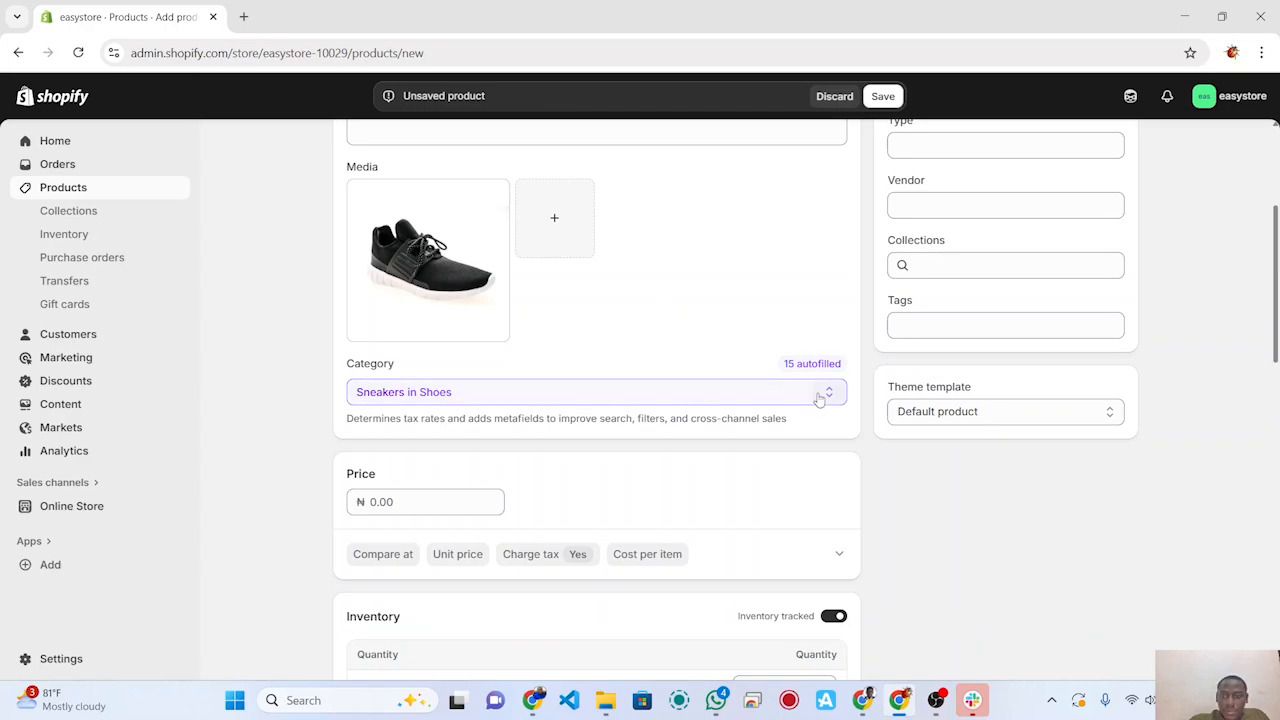
pyautogui.click(822, 396)
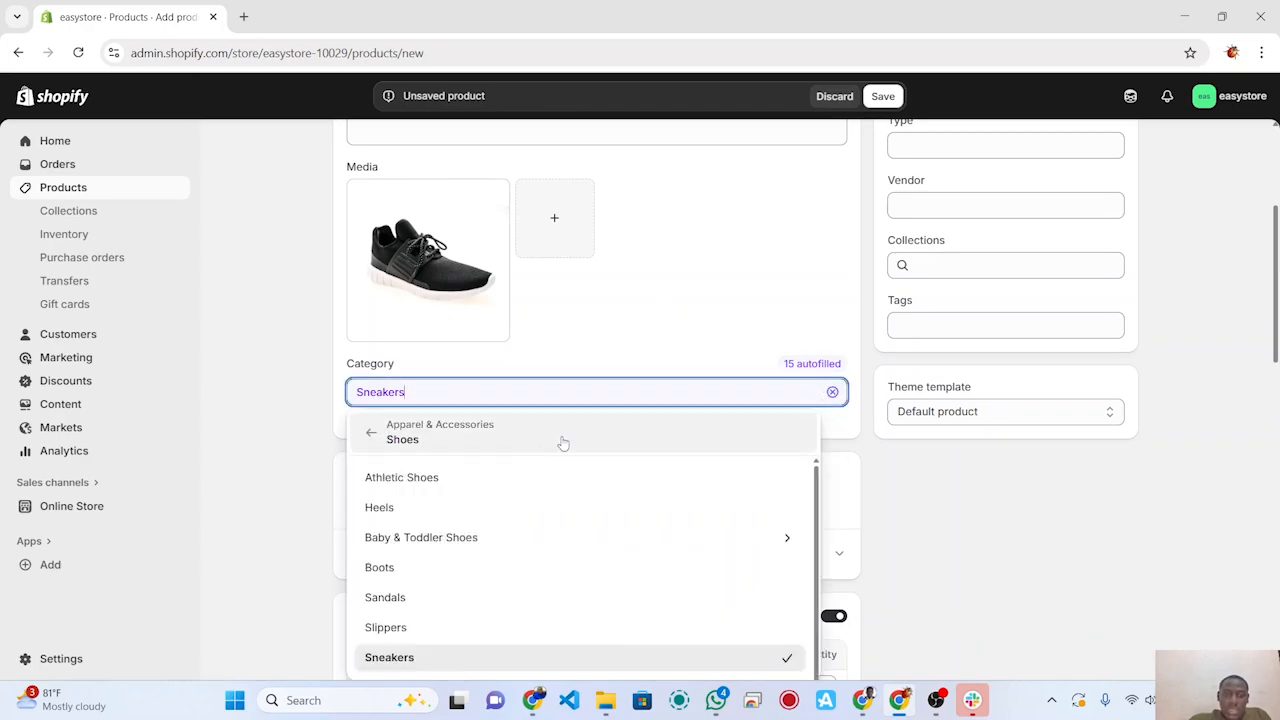
pyautogui.click(520, 449)
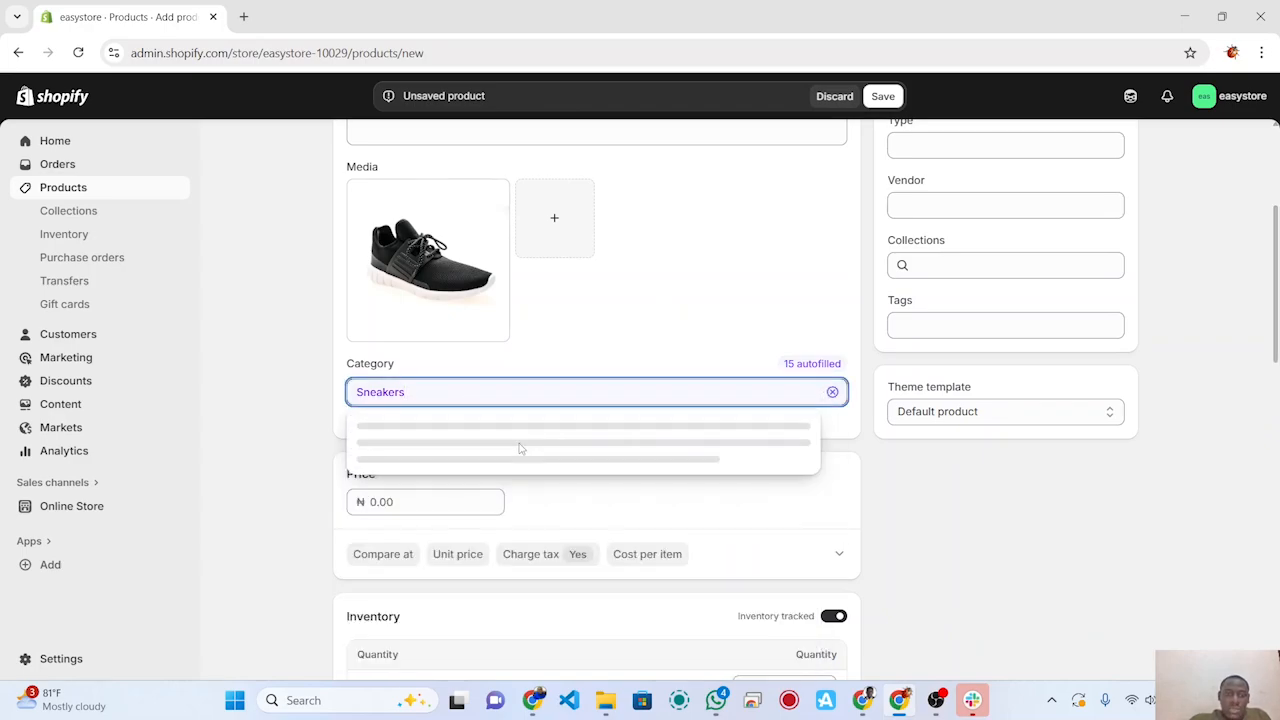
pyautogui.click(644, 352)
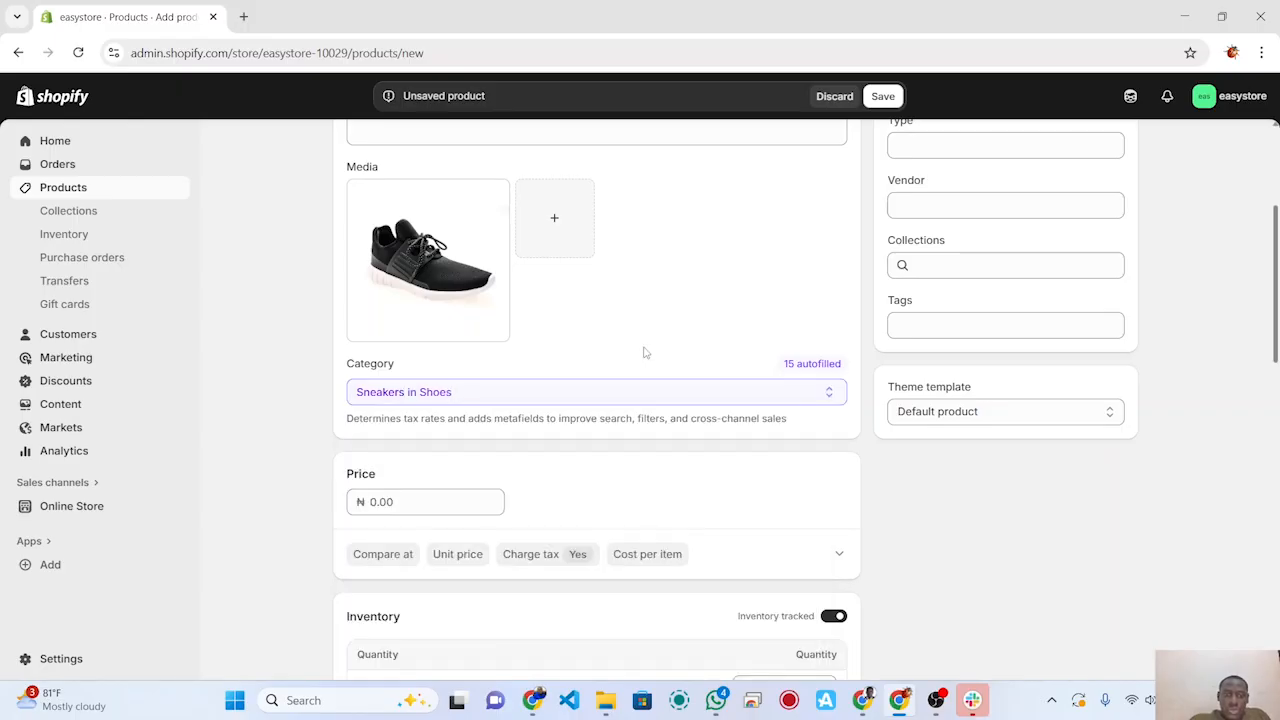
# Step: Set the product's price to ₦25,000 and its compare-at price to ₦45,000
pyautogui.click(426, 500)
pyautogui.scroll(-1, 515, 507)
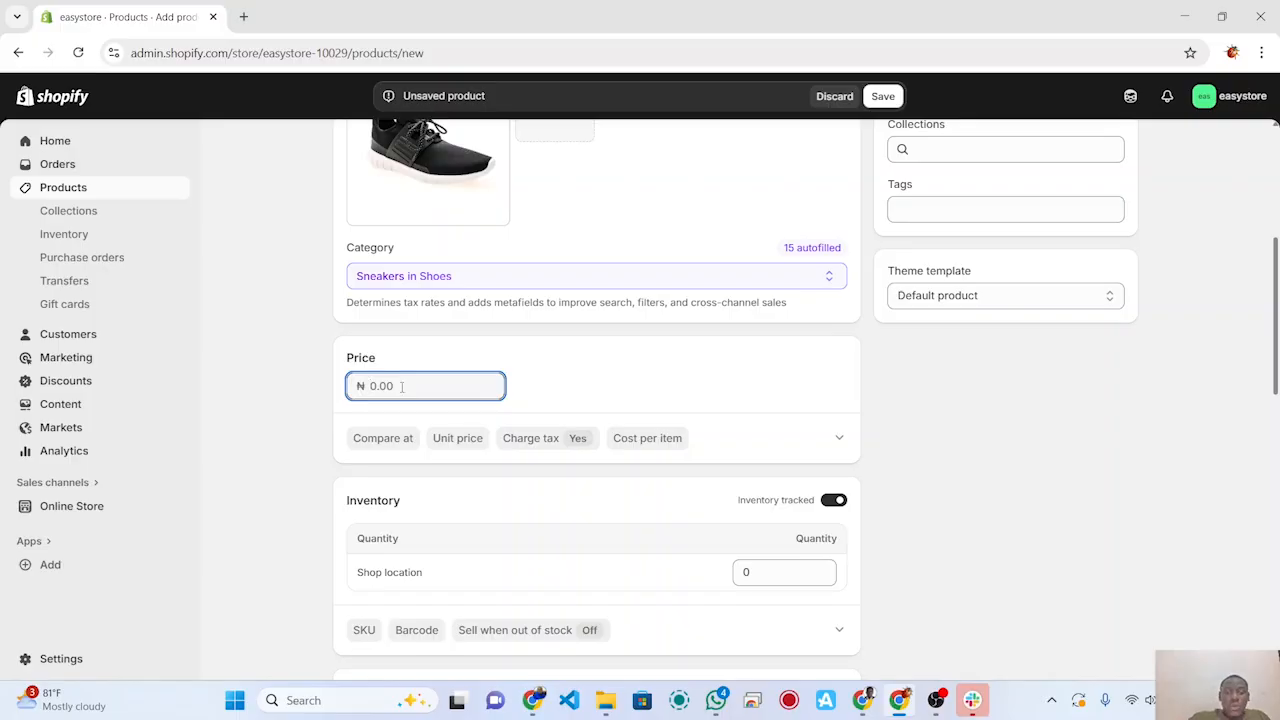
pyautogui.click(390, 441)
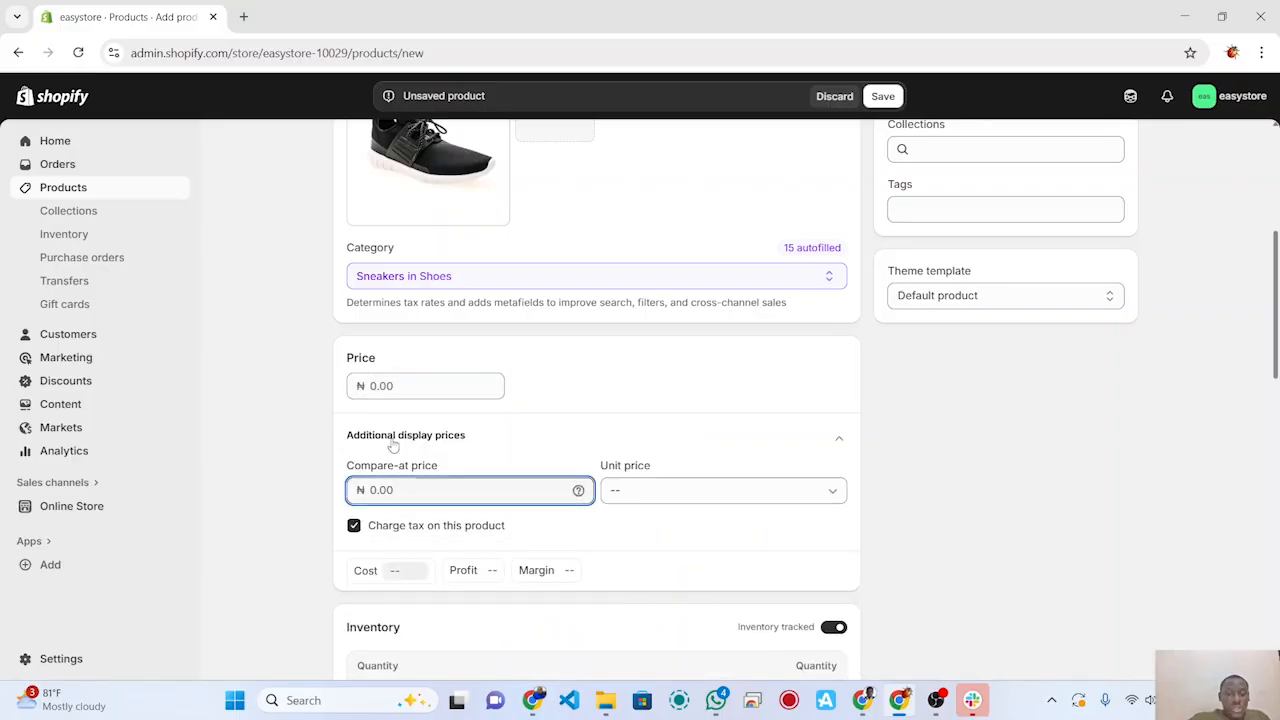
pyautogui.click(439, 391)
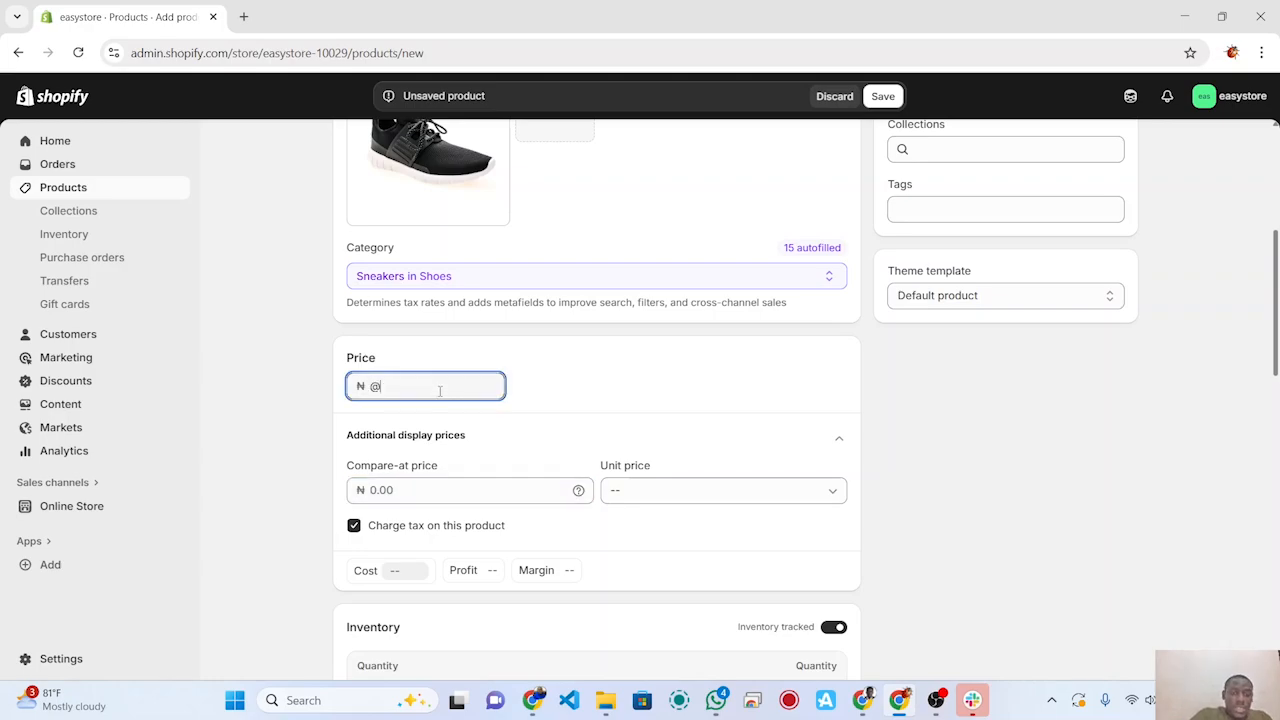
pyautogui.write('25')
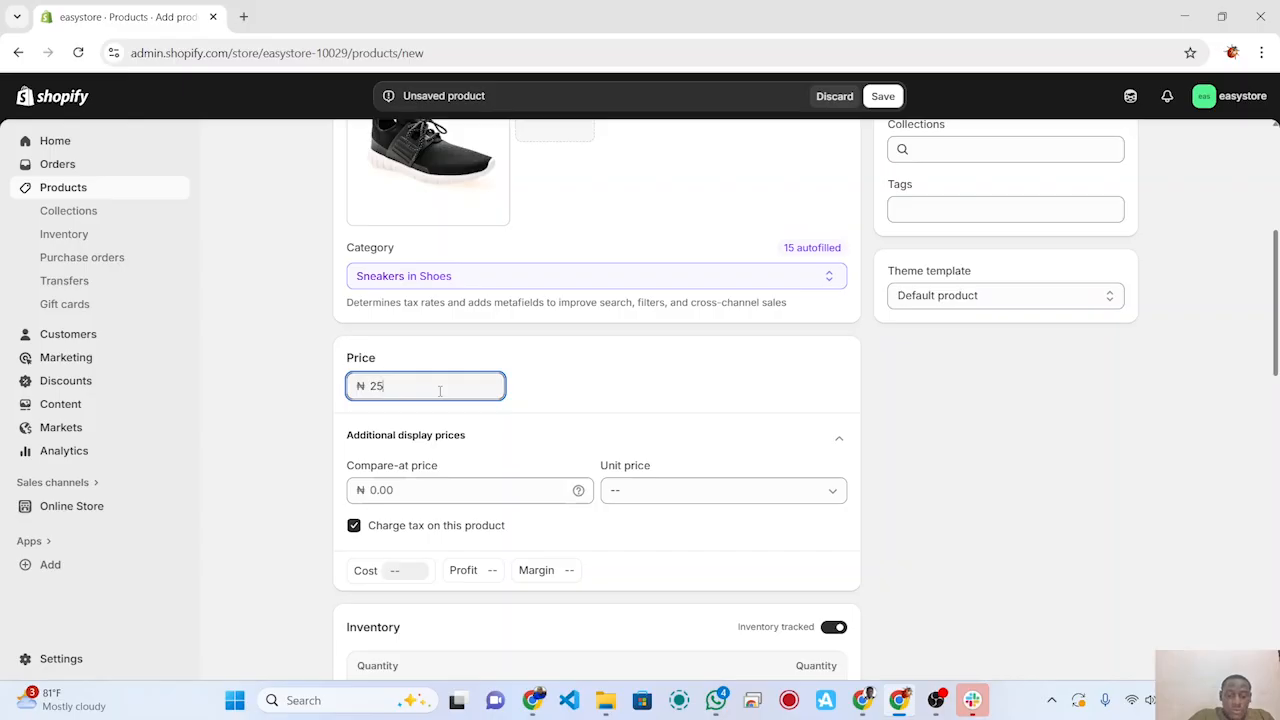
pyautogui.write(',000')
pyautogui.click(378, 492)
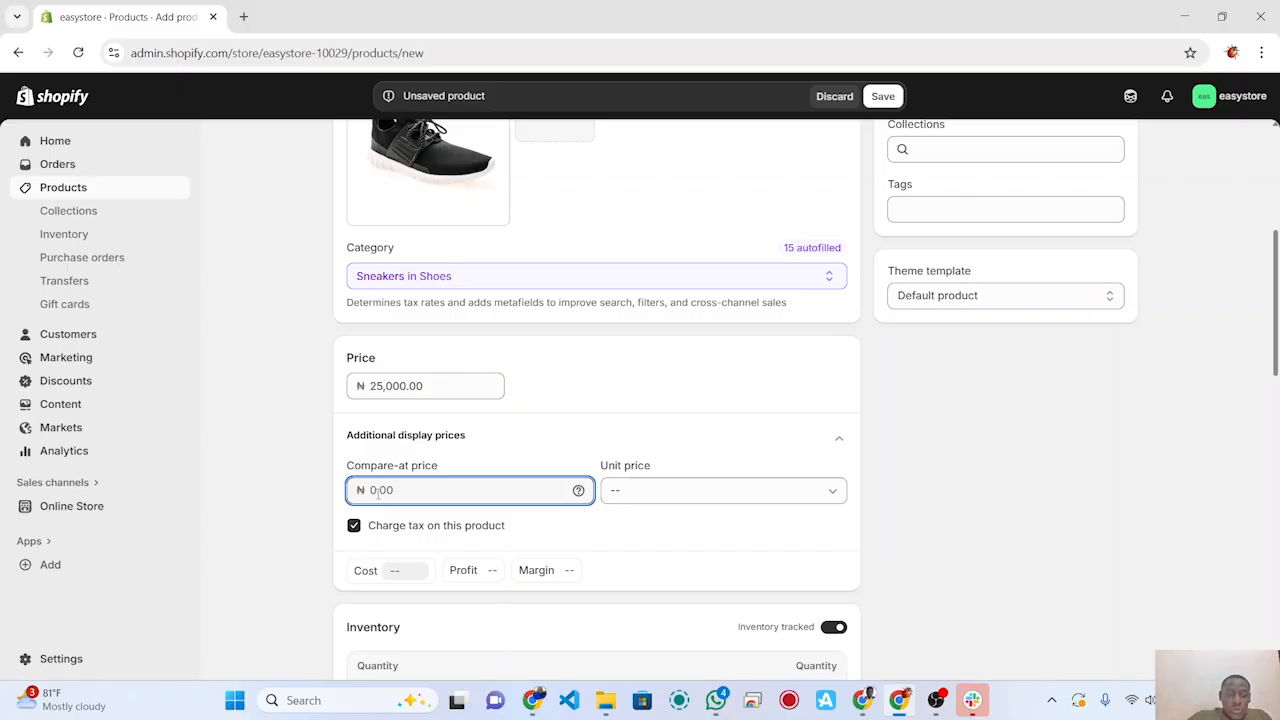
pyautogui.write('45,000')
pyautogui.click(469, 454)
# Step: Set the inventory quantity at Shop location to 20
pyautogui.scroll(-3, 469, 454)
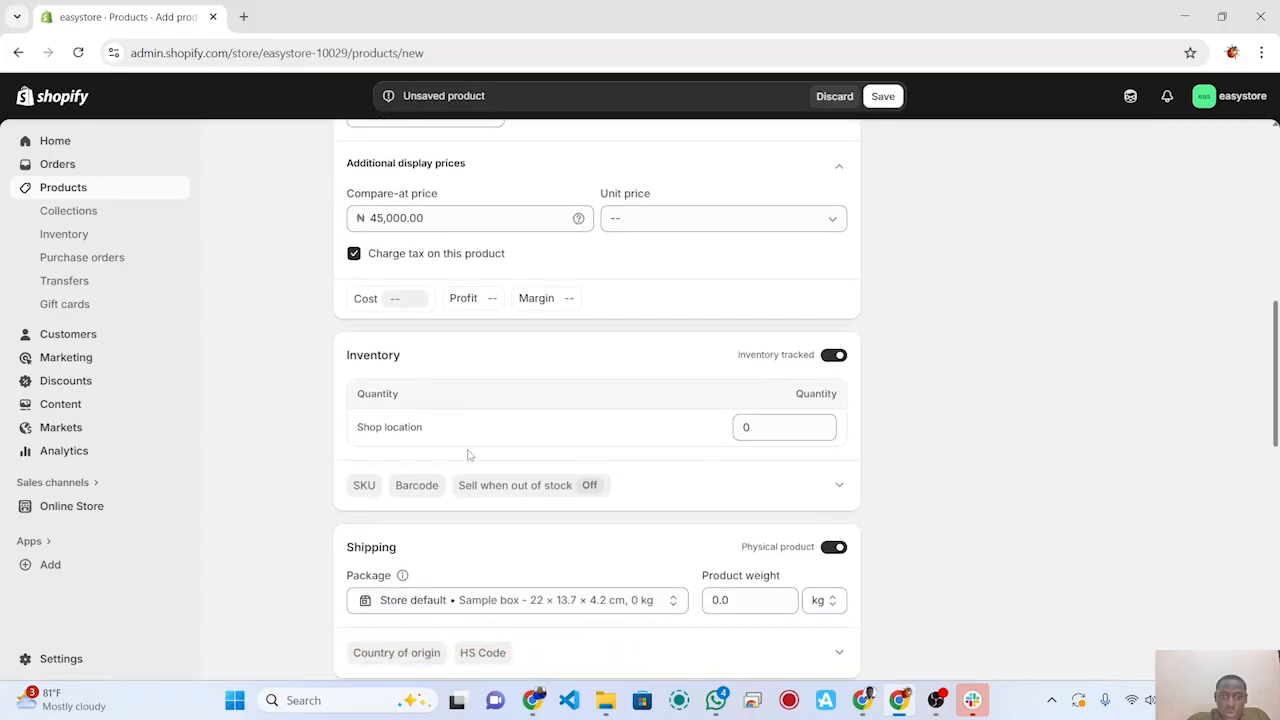
pyautogui.click(775, 430)
pyautogui.write('20')
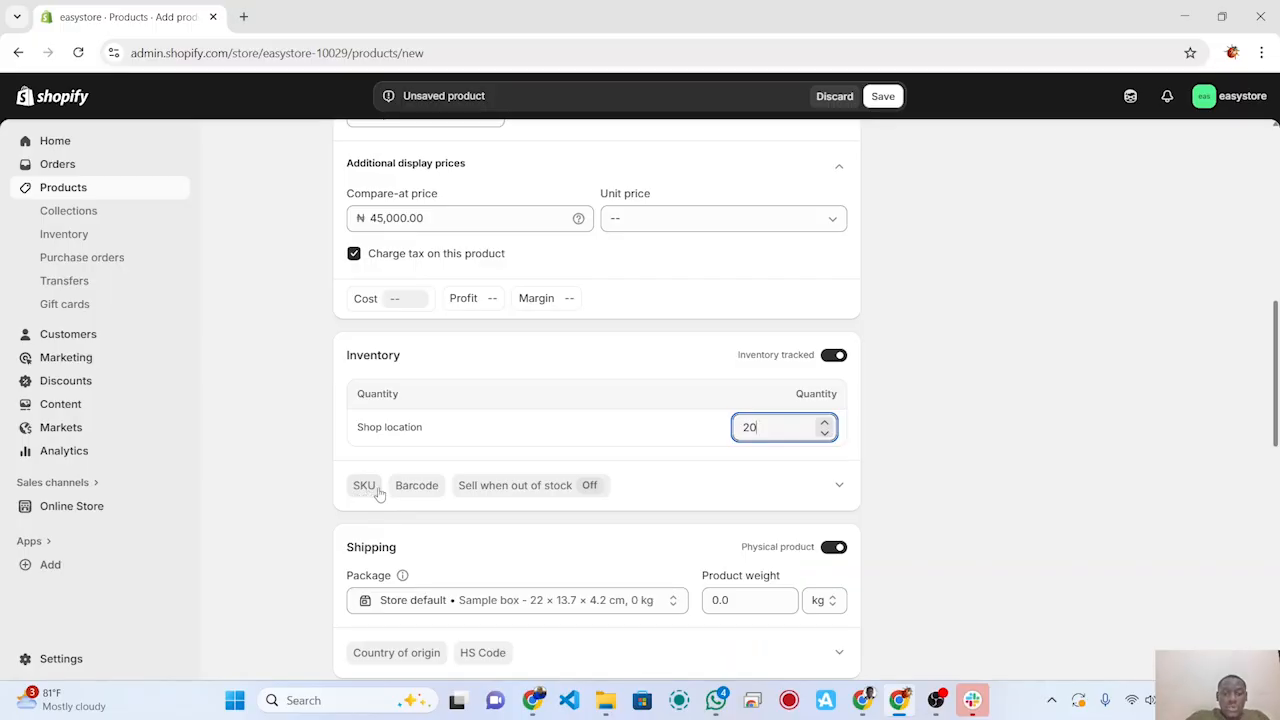
# Step: Set the product's shipping weight to 1.5 lb
pyautogui.scroll(-1, 733, 499)
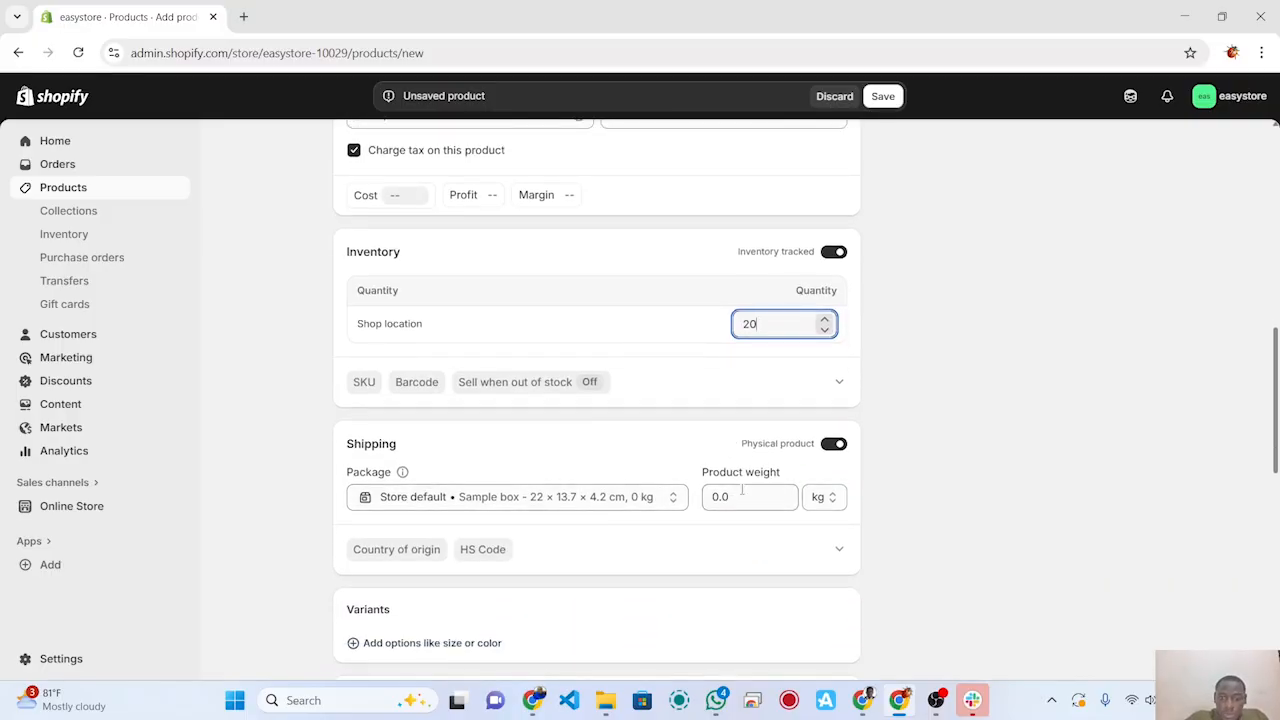
pyautogui.click(758, 494)
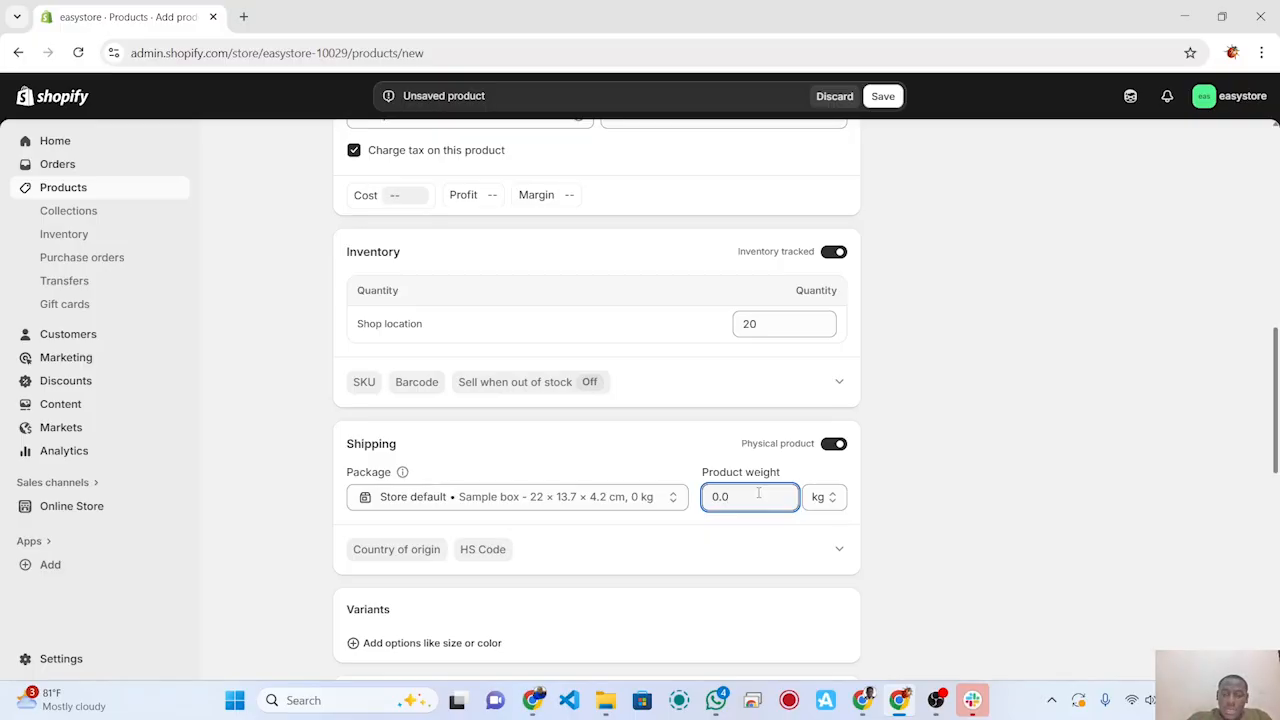
pyautogui.write('1')
pyautogui.press('BackSpace')
pyautogui.press('BackSpace')
pyautogui.press('BackSpace')
pyautogui.write('1.g')
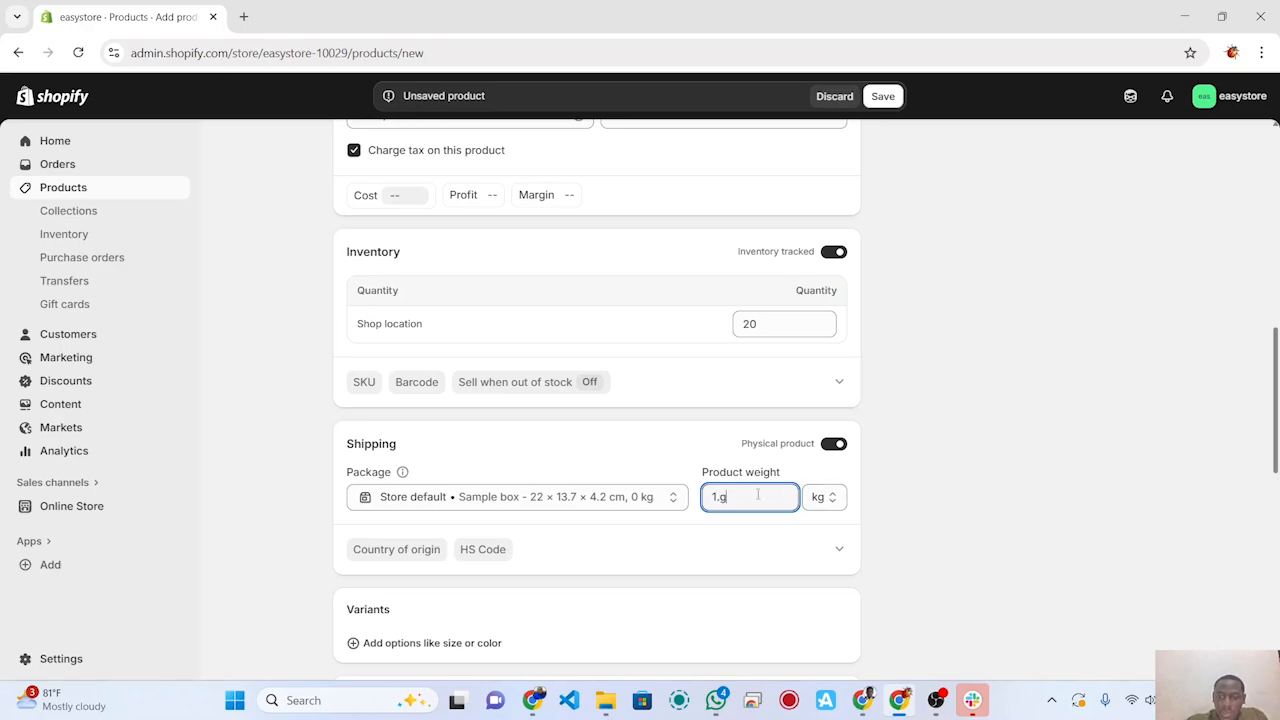
pyautogui.press('BackSpace')
pyautogui.write('5')
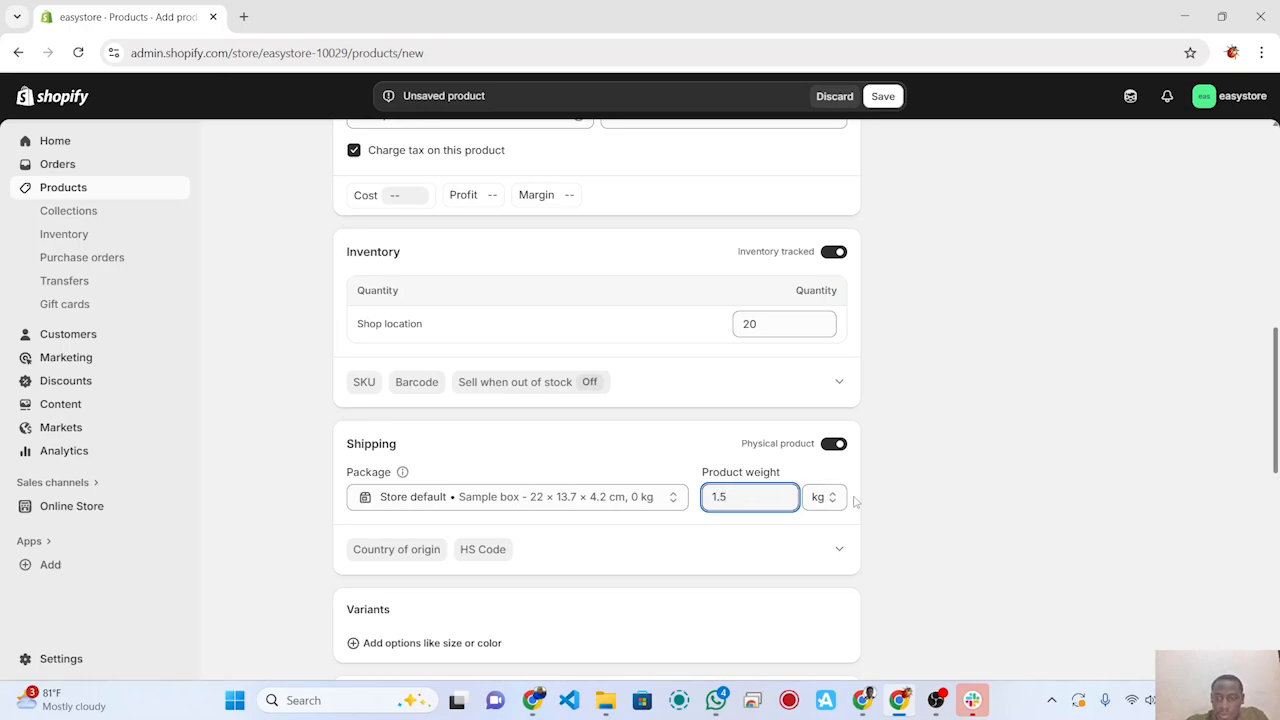
pyautogui.click(822, 500)
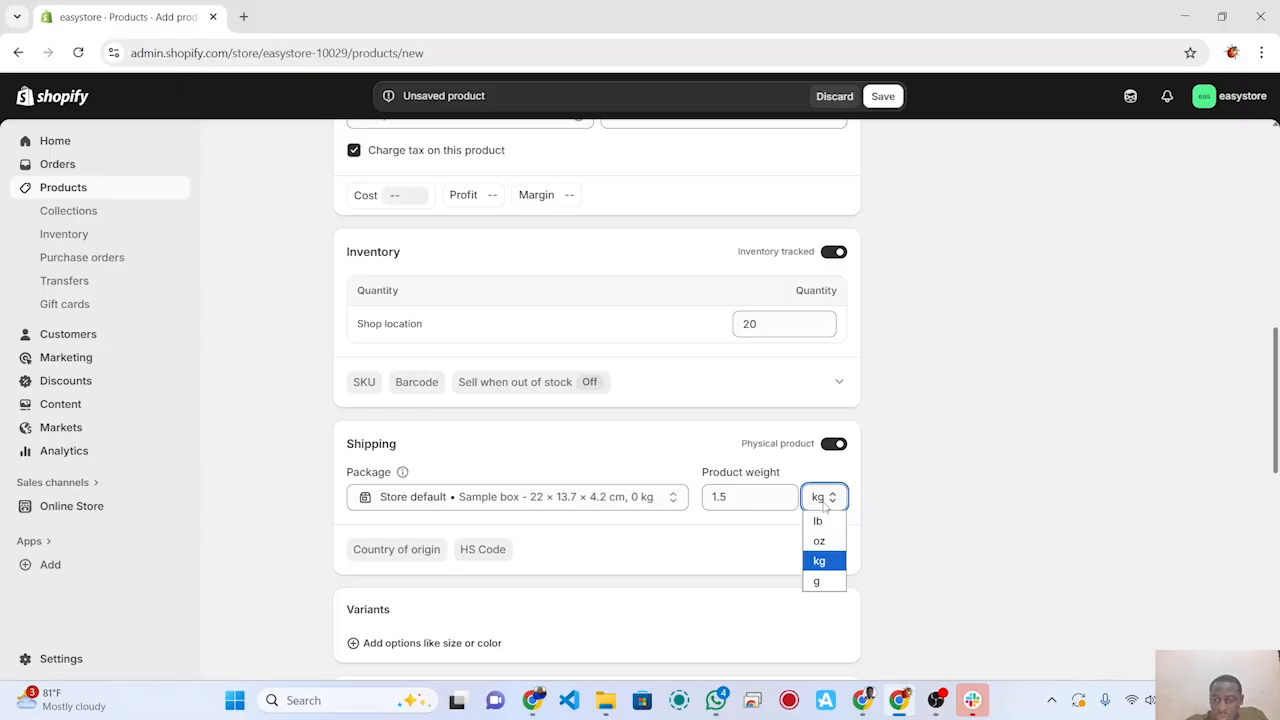
pyautogui.click(820, 519)
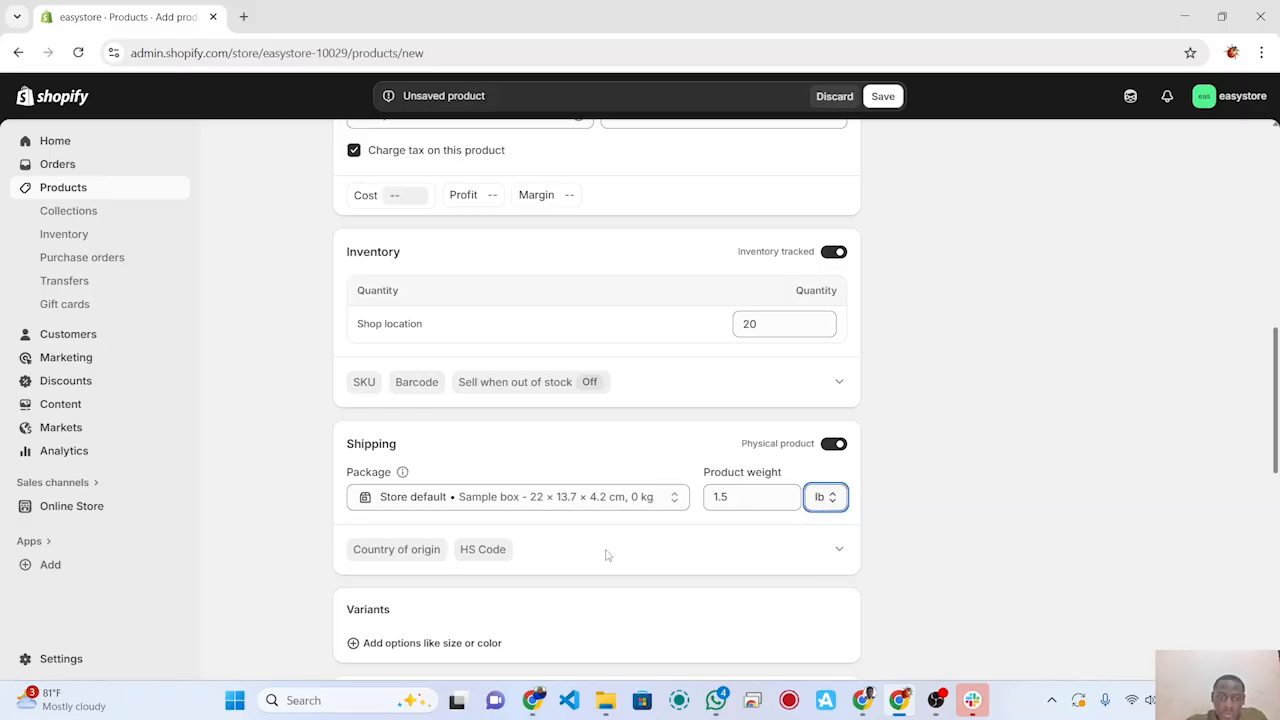
# Step: Add Color as the product's first variant option
pyautogui.scroll(-2, 606, 554)
pyautogui.scroll(-4, 606, 554)
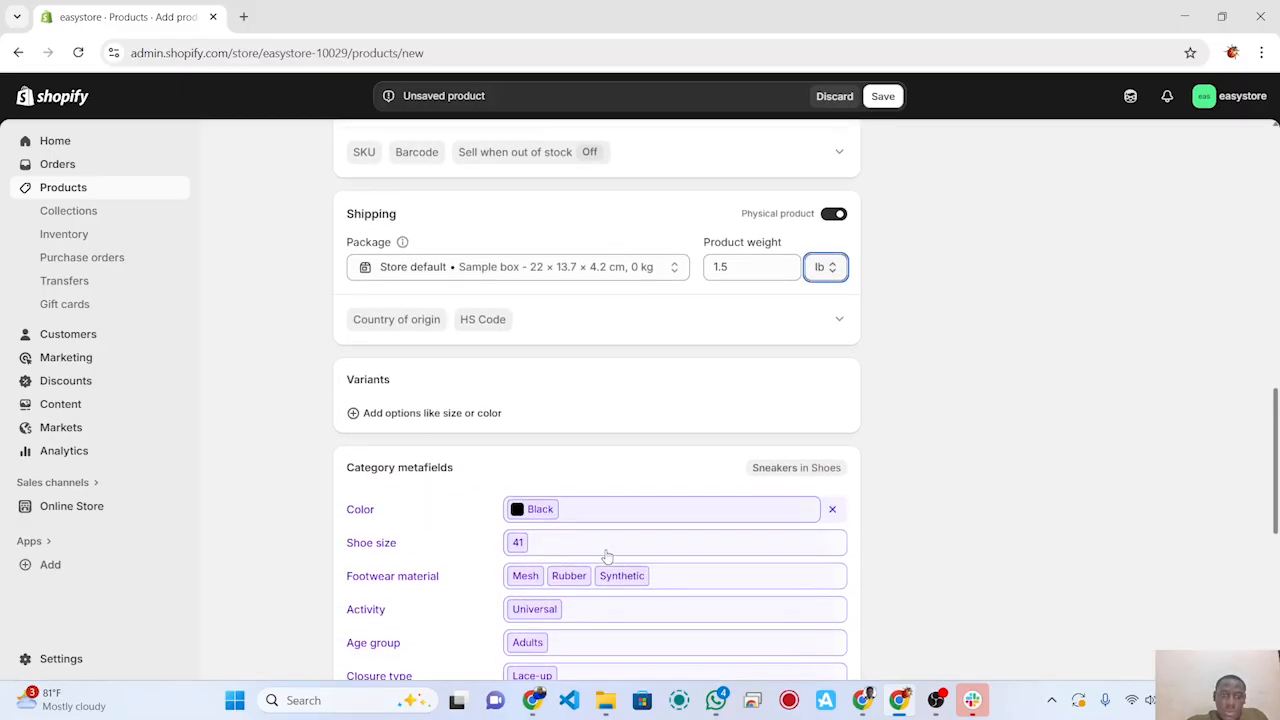
pyautogui.click(356, 391)
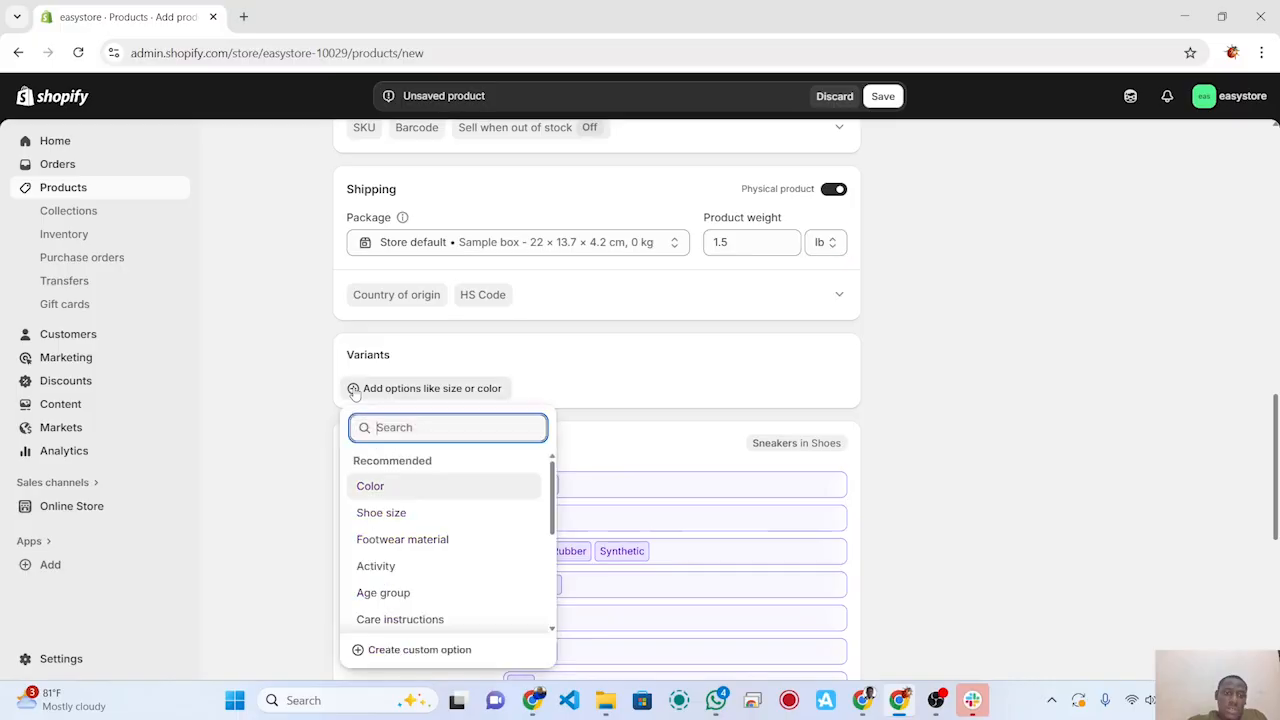
pyautogui.click(438, 486)
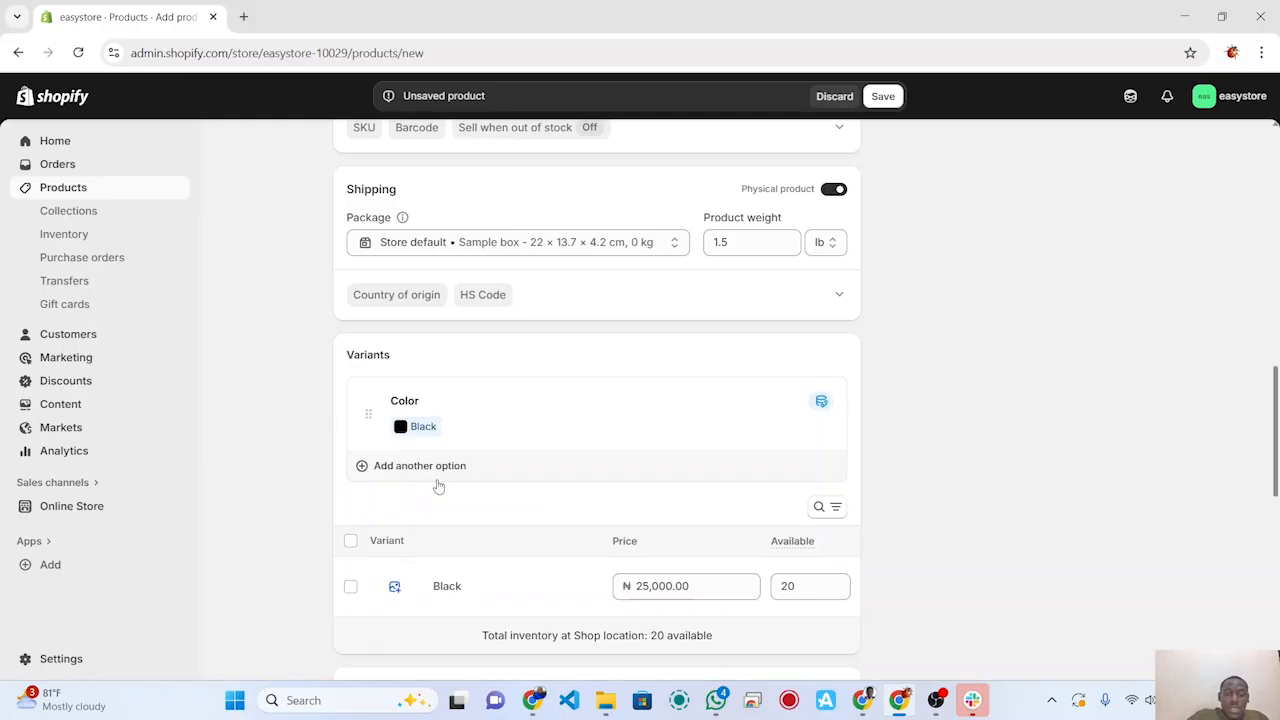
pyautogui.scroll(-1, 436, 486)
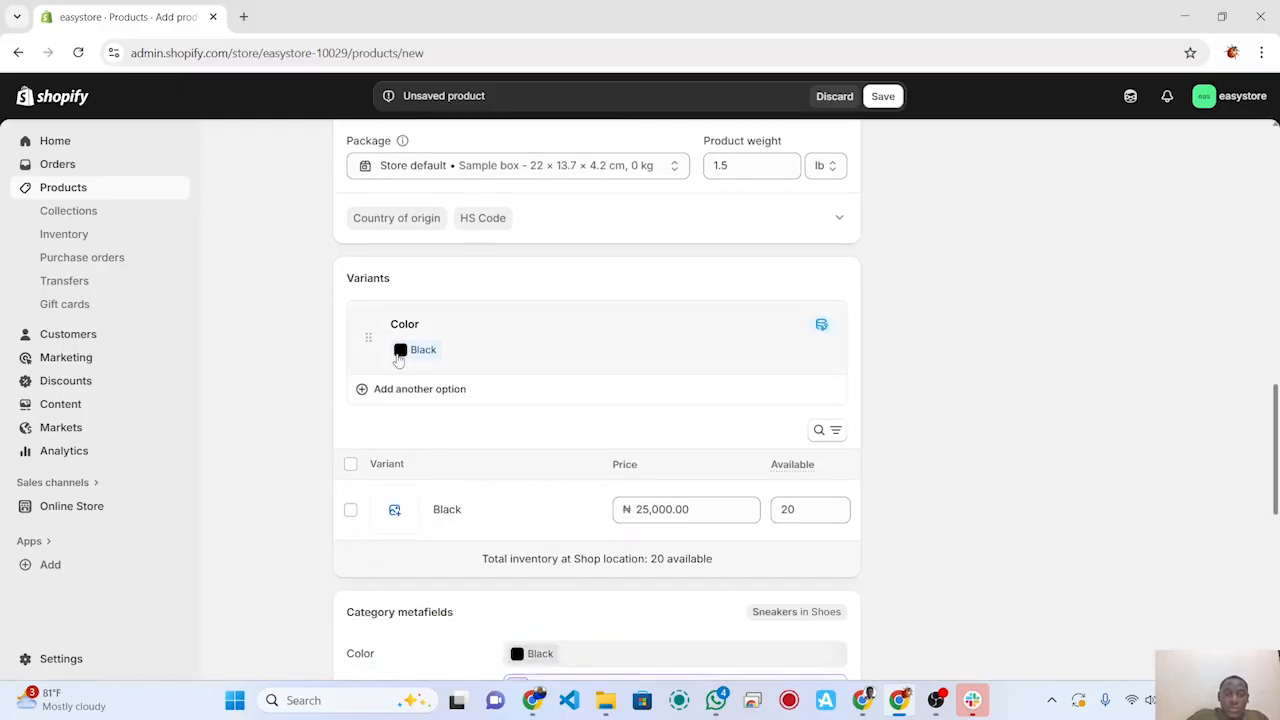
# Step: Add Navy and Red to the Color option's values alongside Black and finish editing the option
pyautogui.click(371, 395)
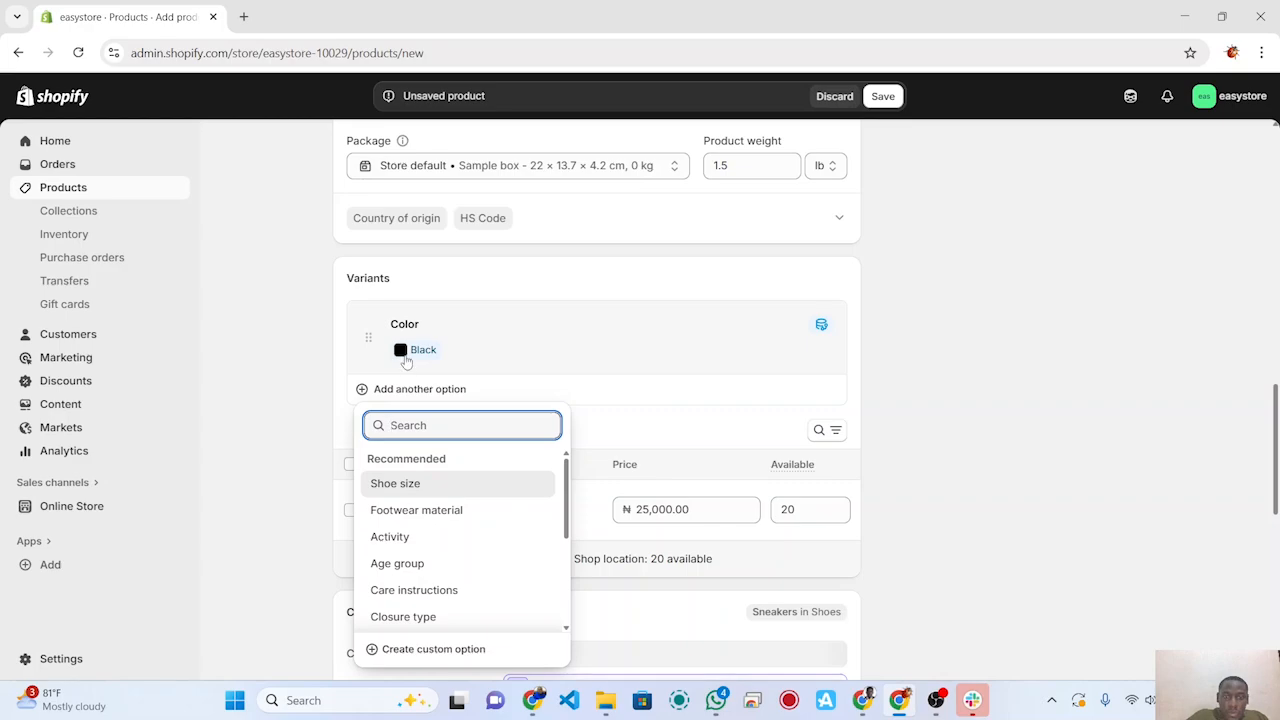
pyautogui.click(406, 360)
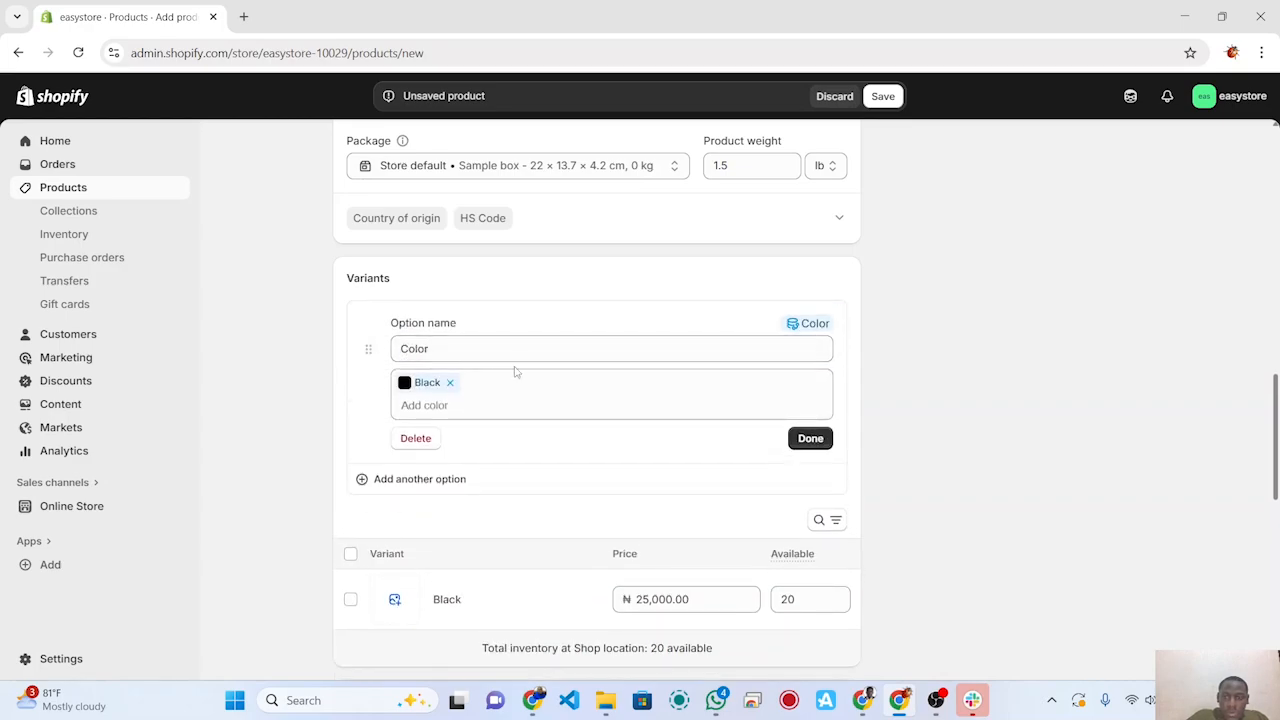
pyautogui.click(453, 405)
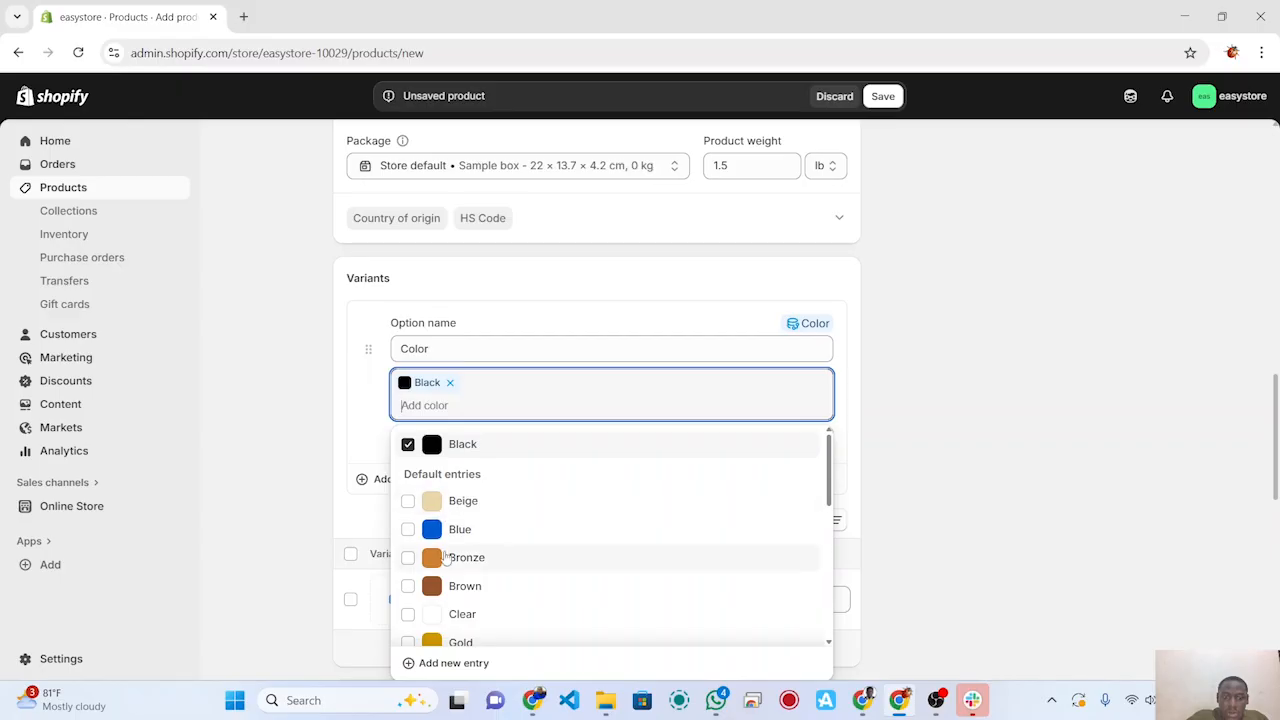
pyautogui.scroll(-1, 437, 518)
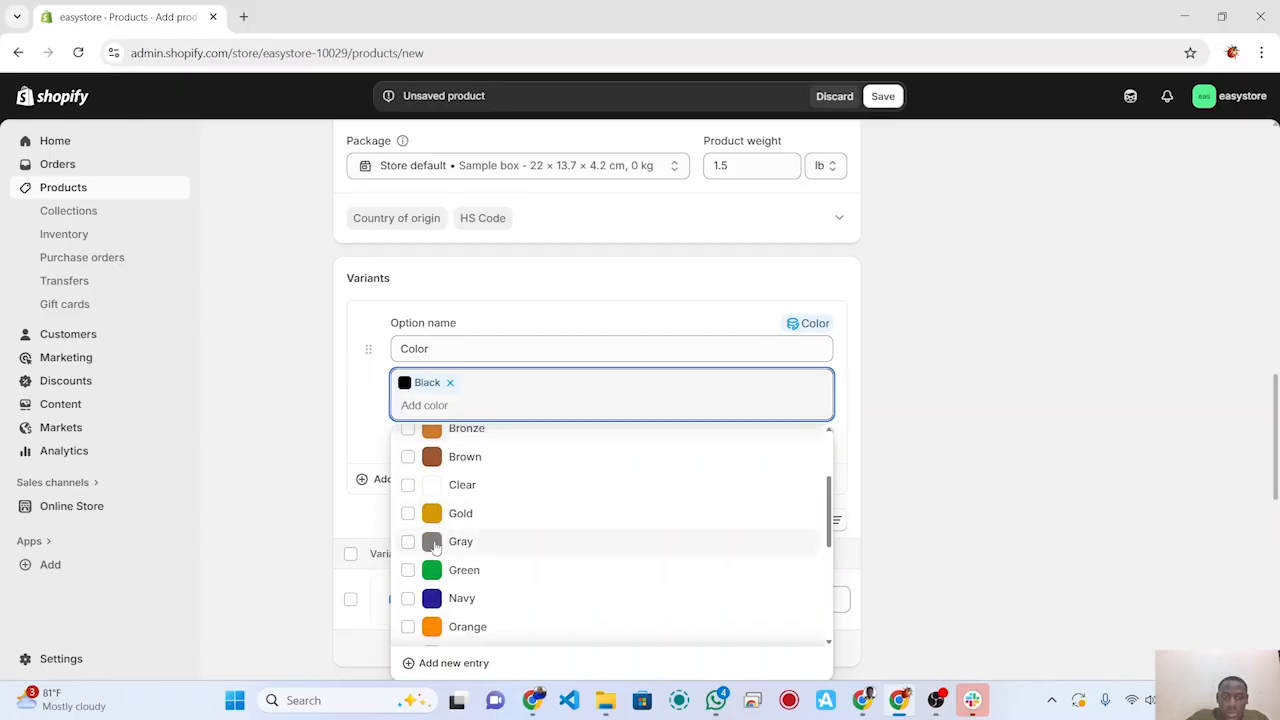
pyautogui.click(437, 598)
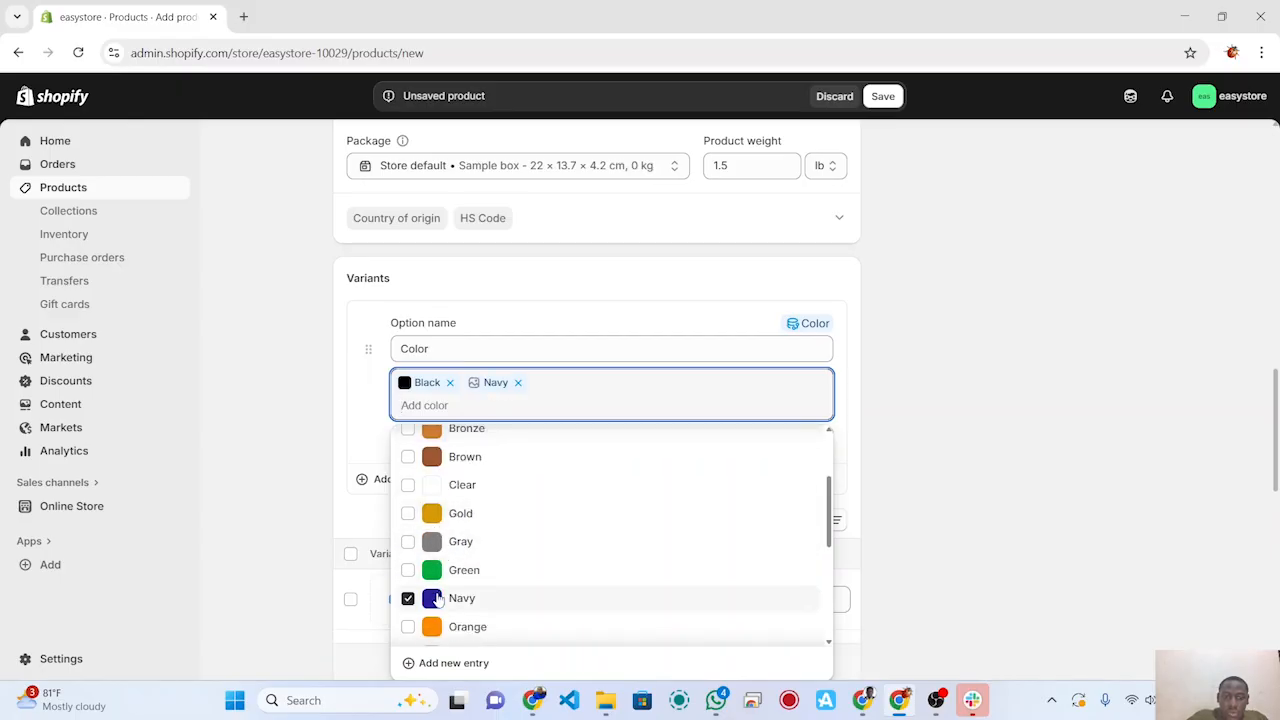
pyautogui.scroll(-3, 425, 590)
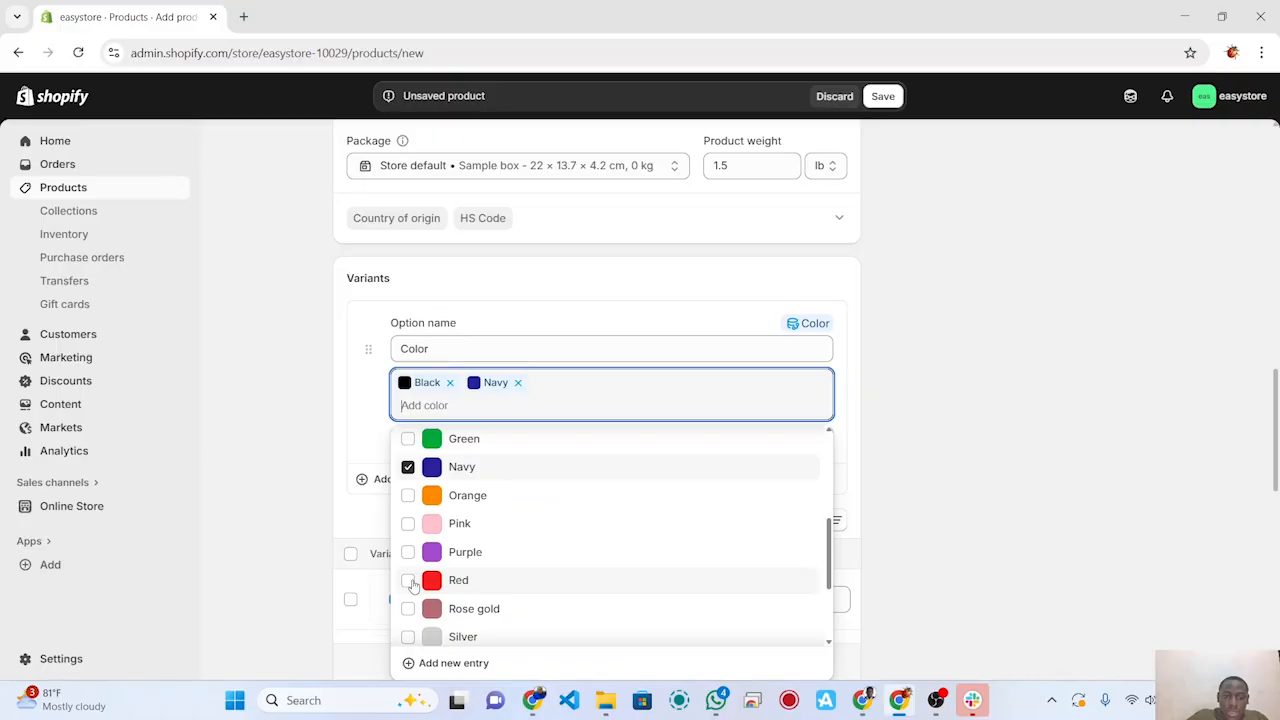
pyautogui.click(408, 581)
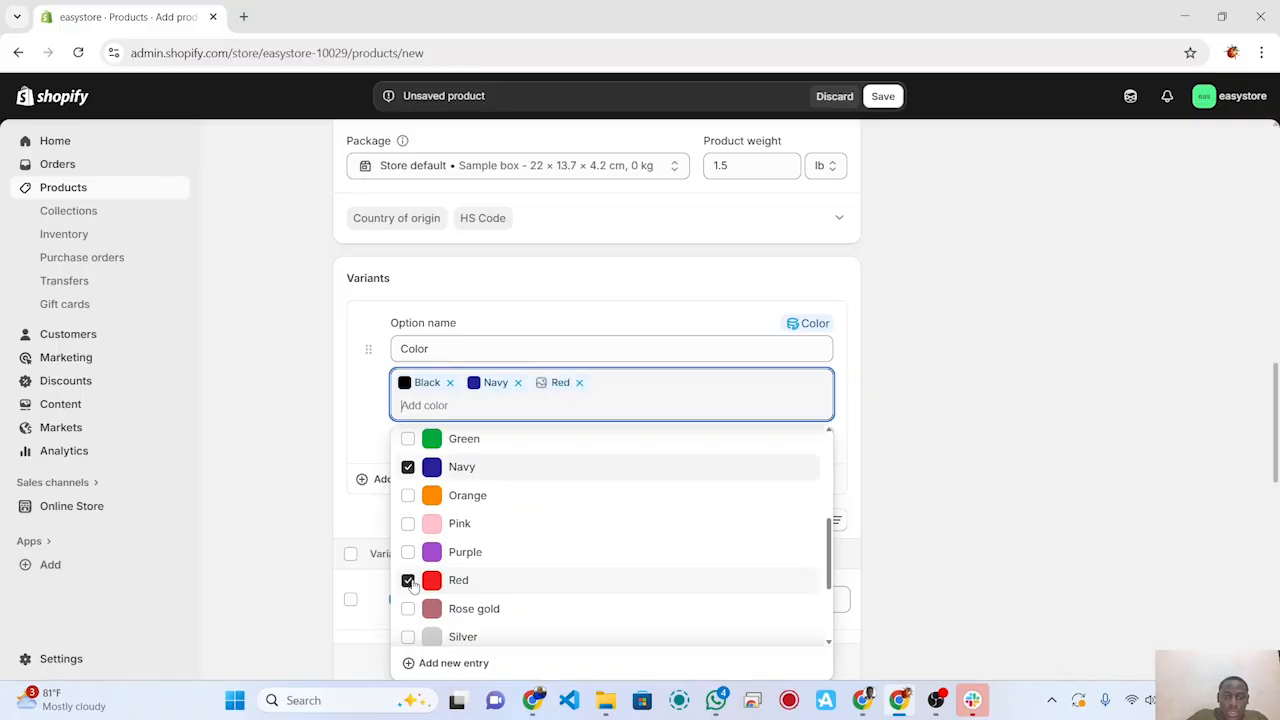
pyautogui.click(650, 330)
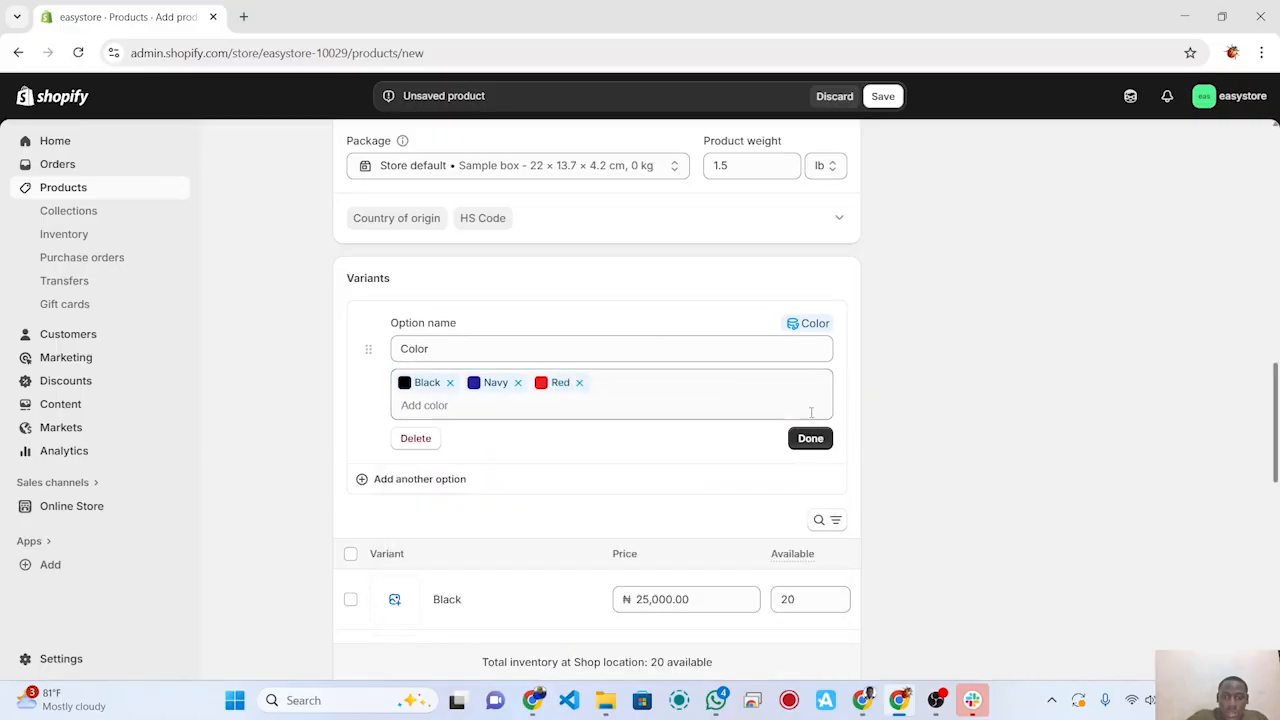
pyautogui.click(810, 438)
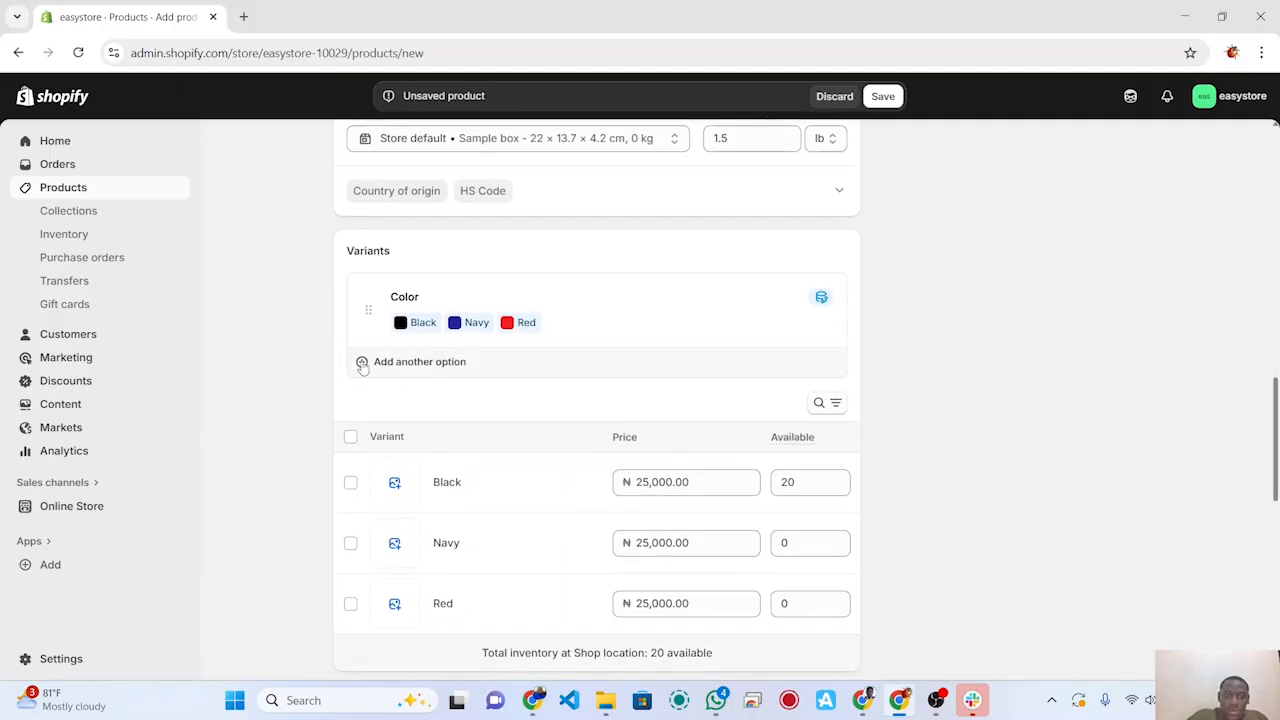
# Step: Add Shoe size as a second variant option
pyautogui.click(362, 364)
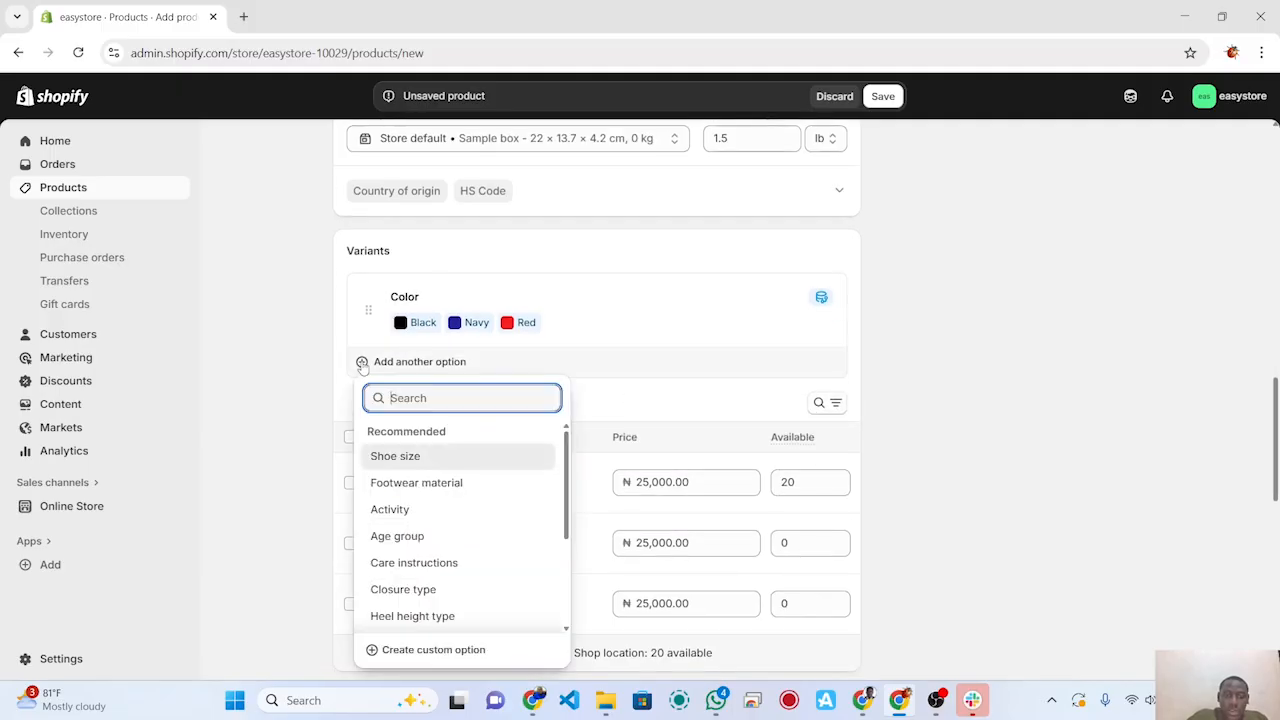
pyautogui.click(421, 457)
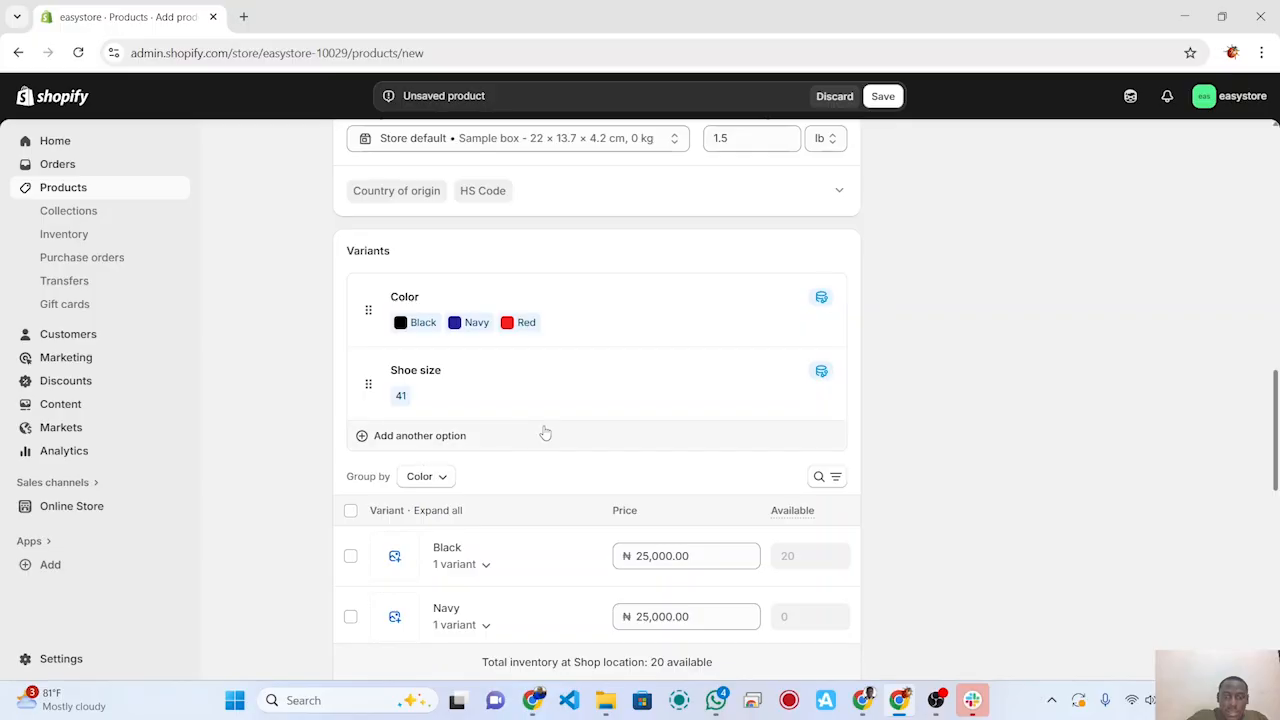
pyautogui.scroll(-1, 543, 434)
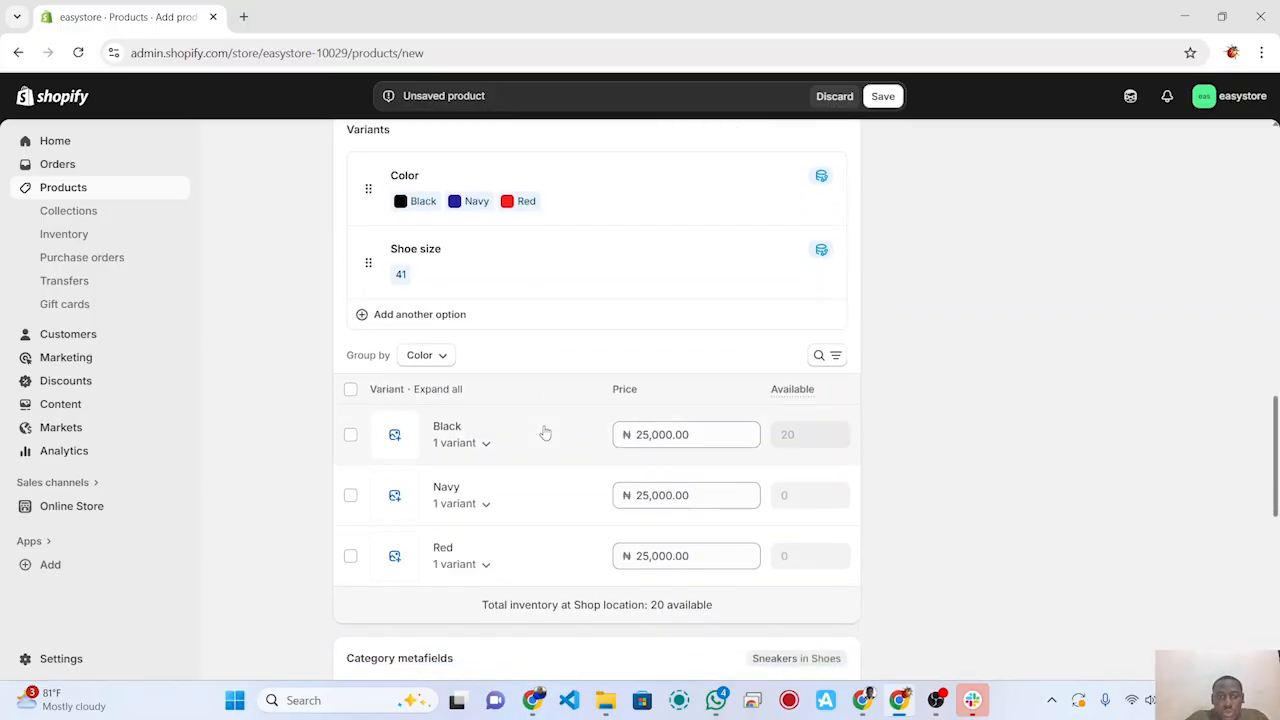
# Step: Replace the 41 value of the Shoe size option with M, L, XL and S and finish editing the option
pyautogui.click(364, 318)
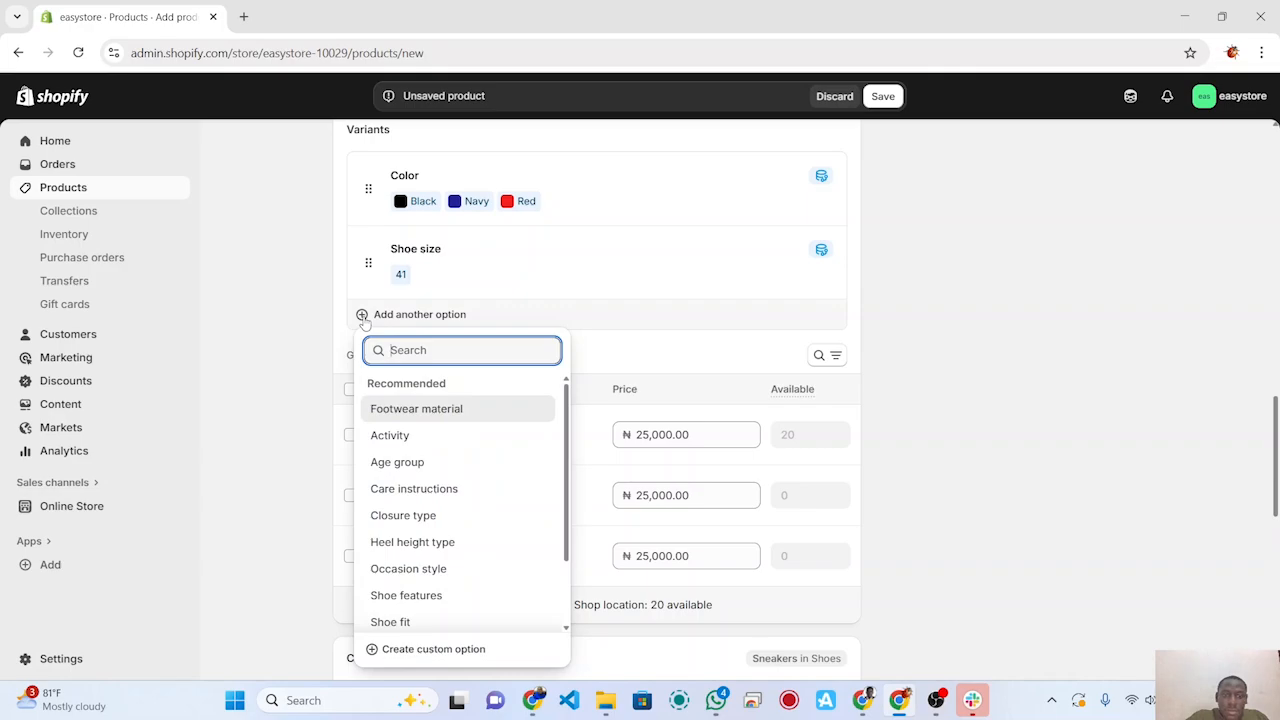
pyautogui.click(406, 261)
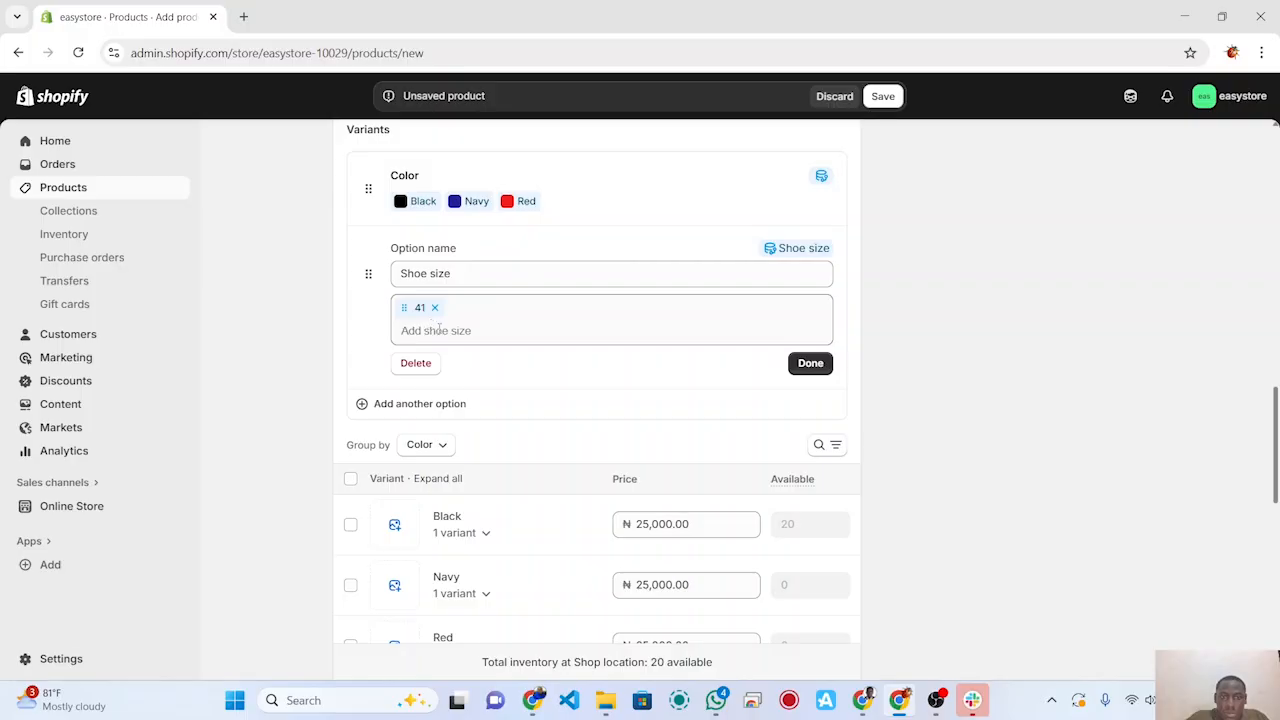
pyautogui.click(438, 330)
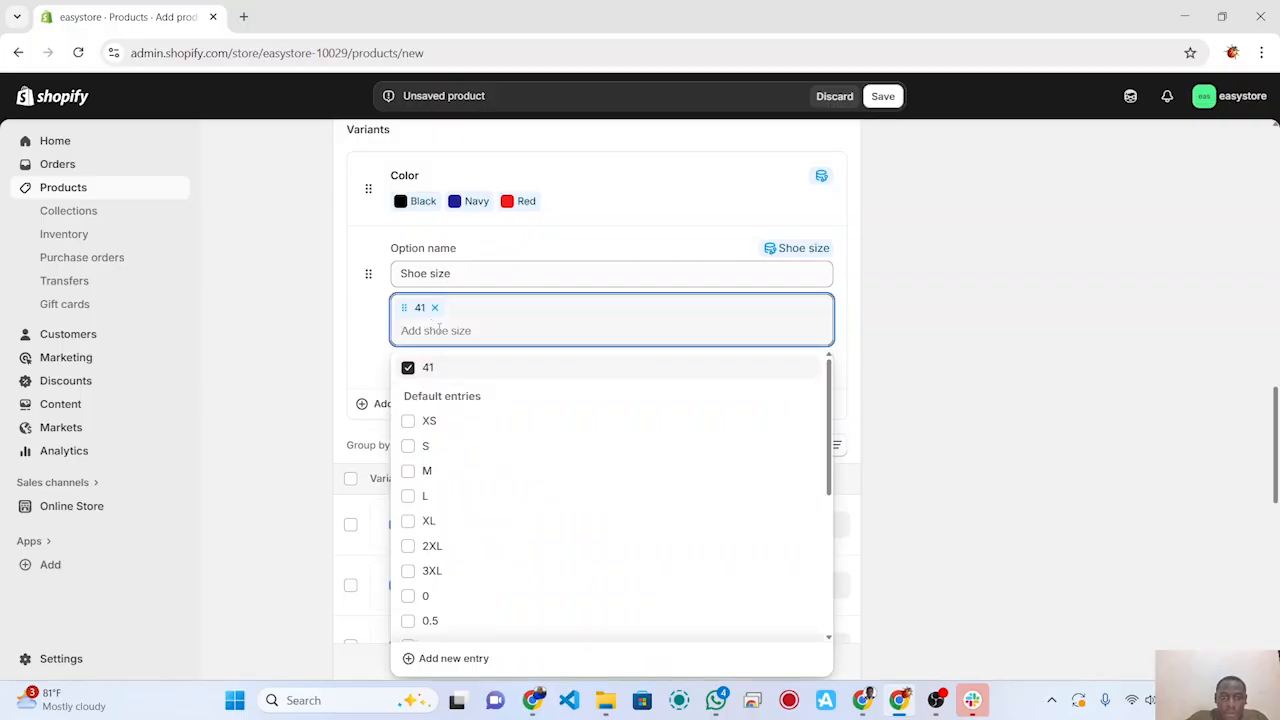
pyautogui.click(409, 422)
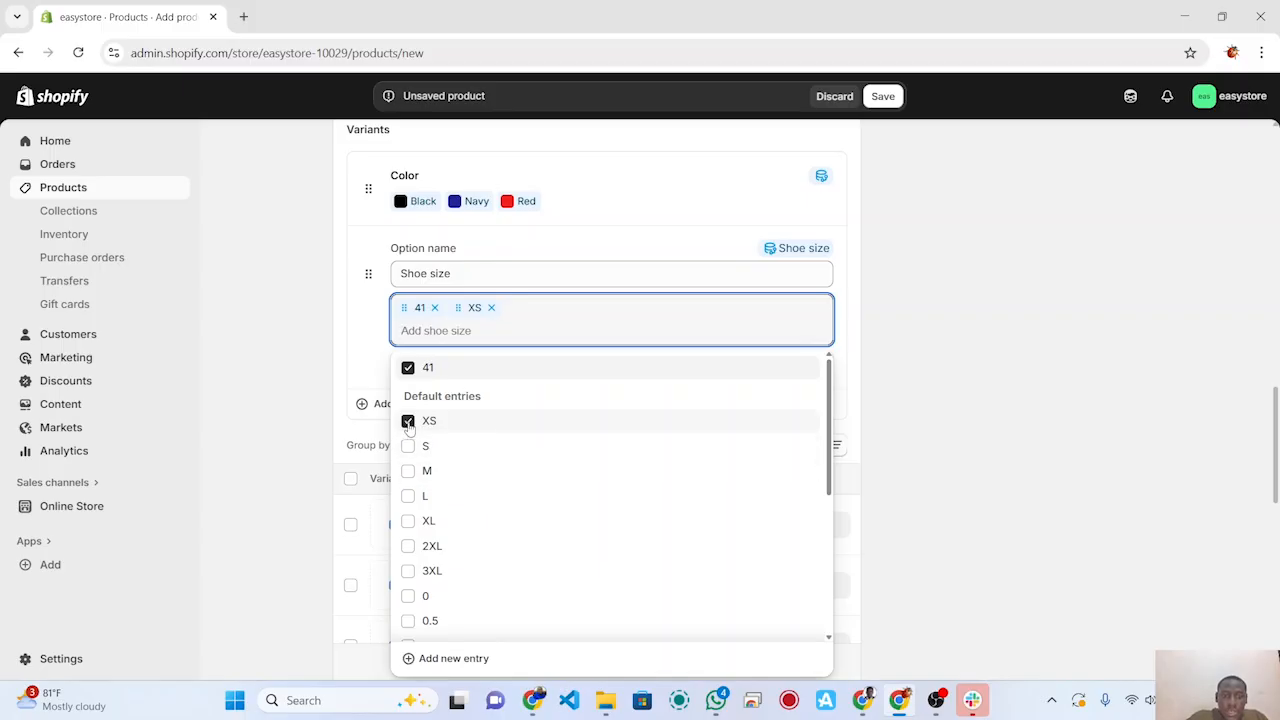
pyautogui.click(408, 422)
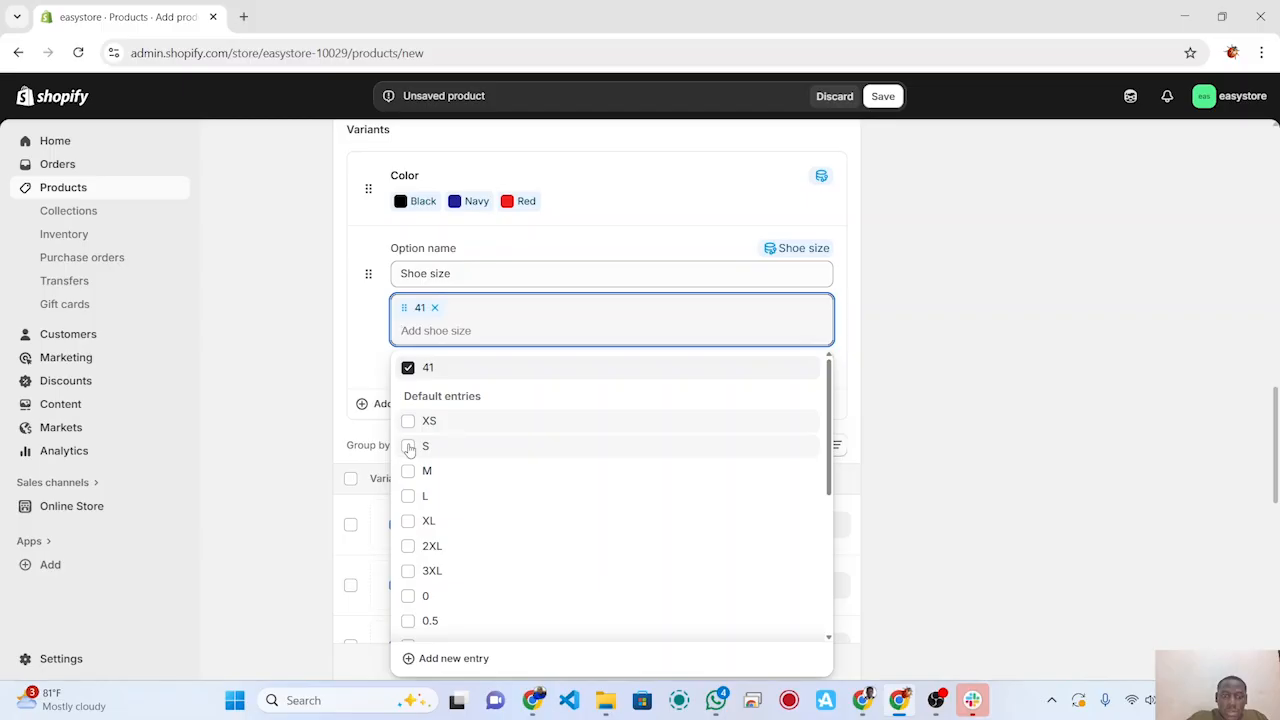
pyautogui.click(408, 474)
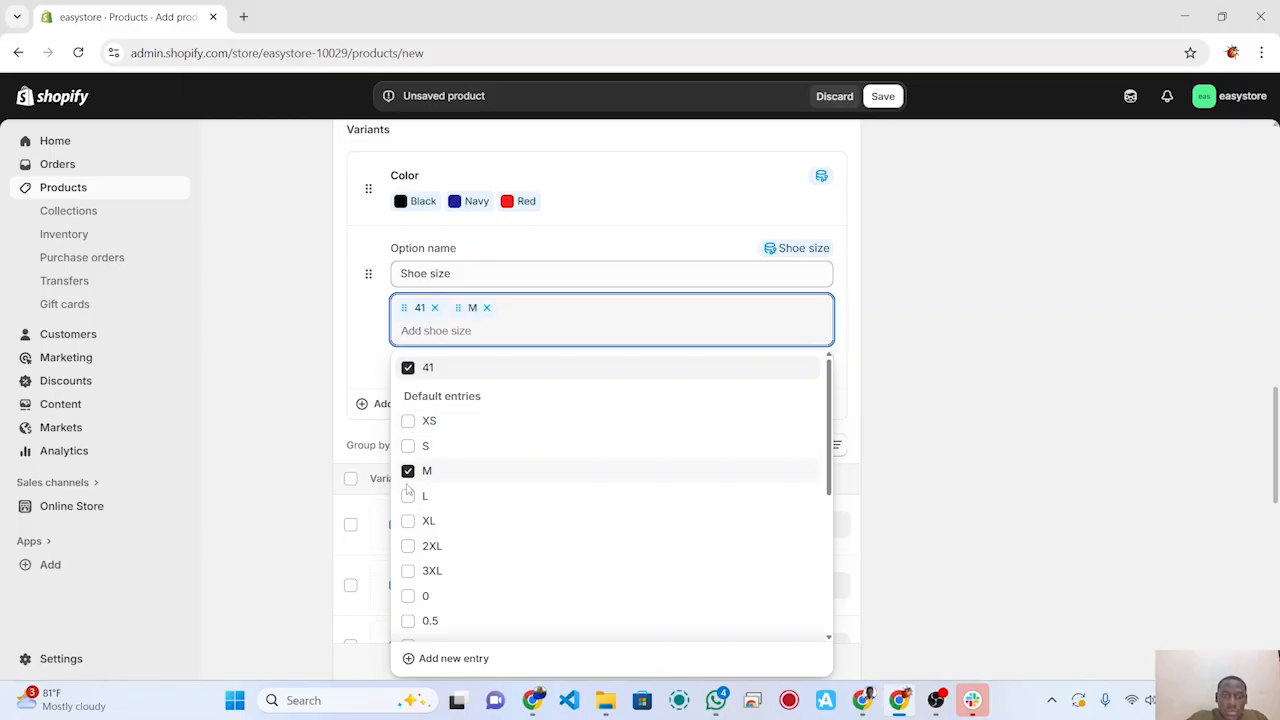
pyautogui.click(408, 497)
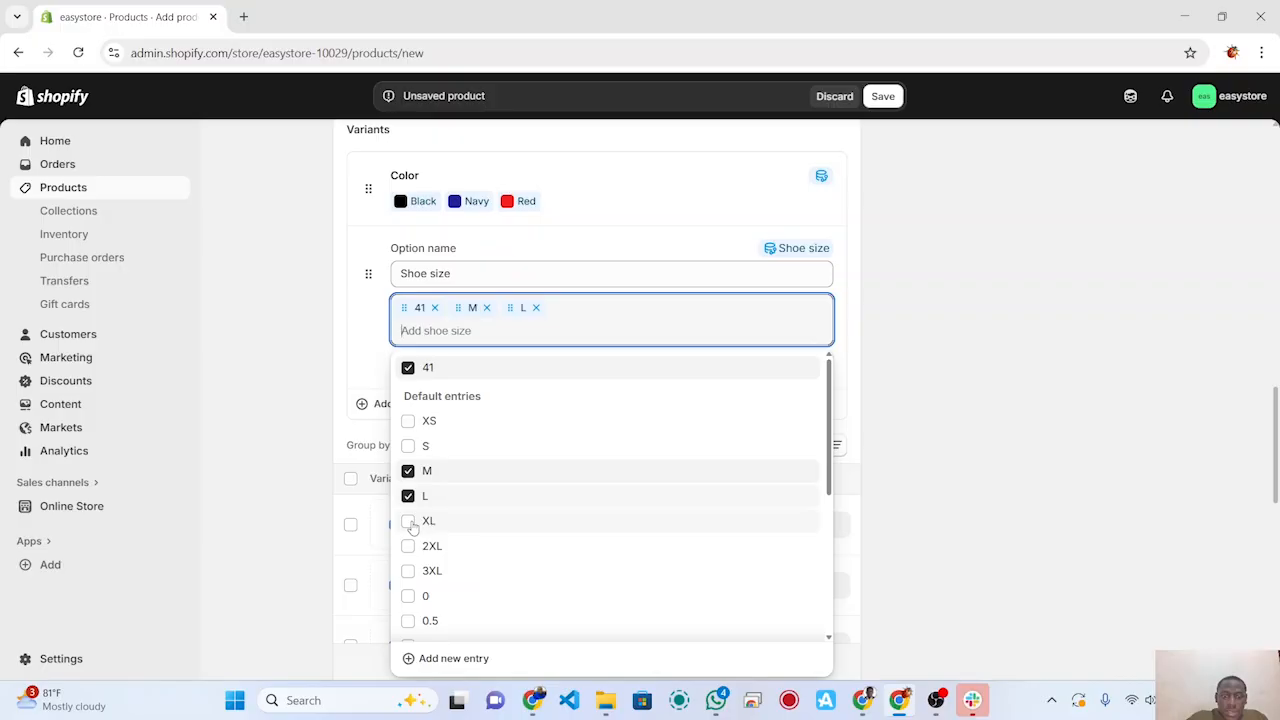
pyautogui.click(410, 524)
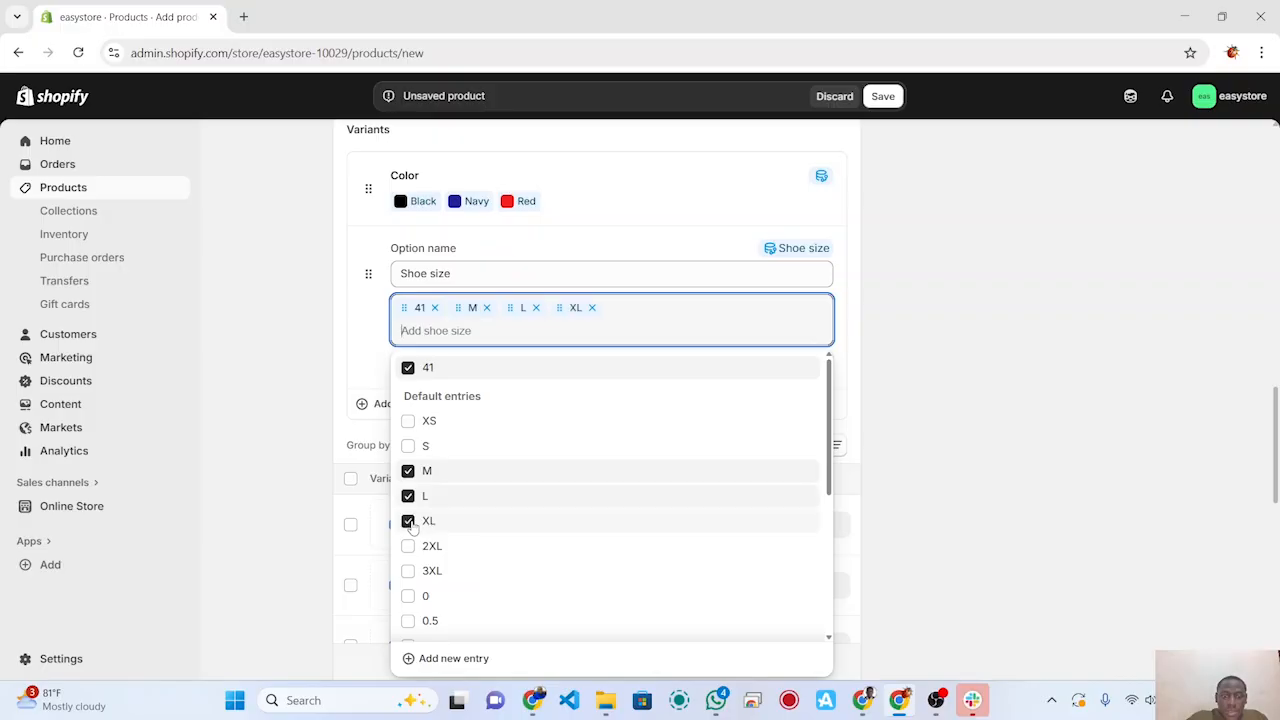
pyautogui.click(410, 448)
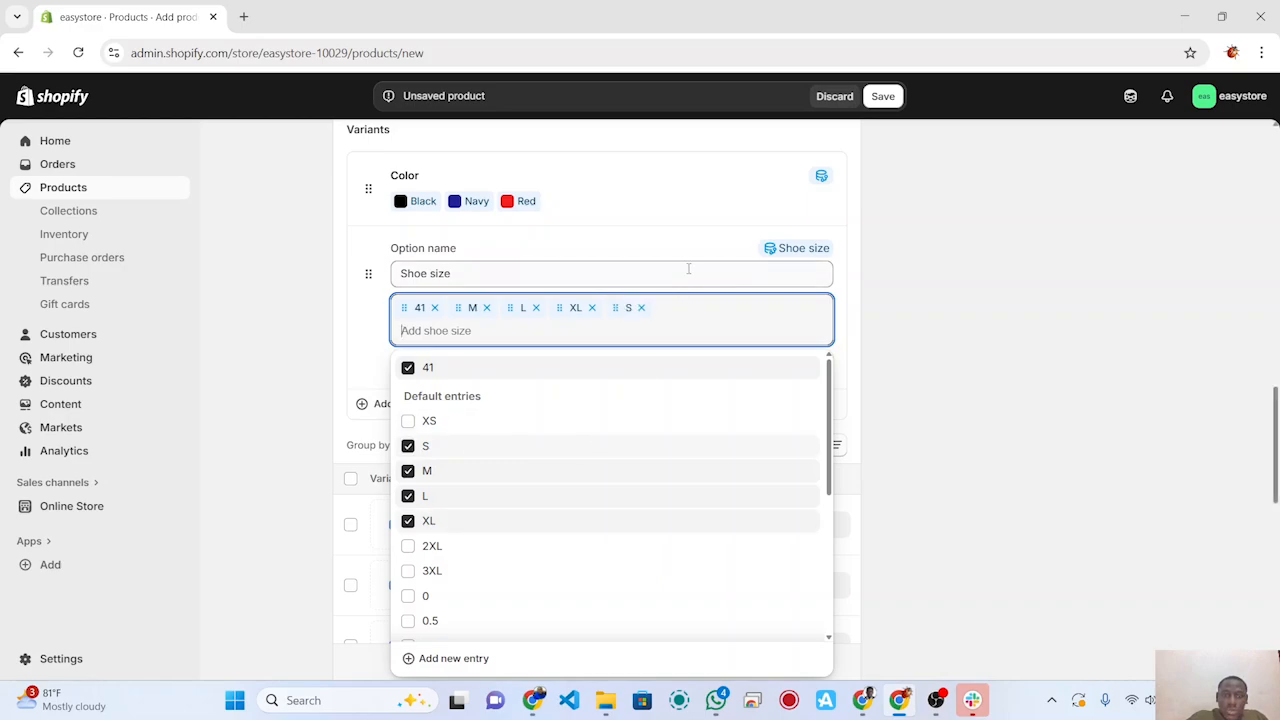
pyautogui.click(435, 309)
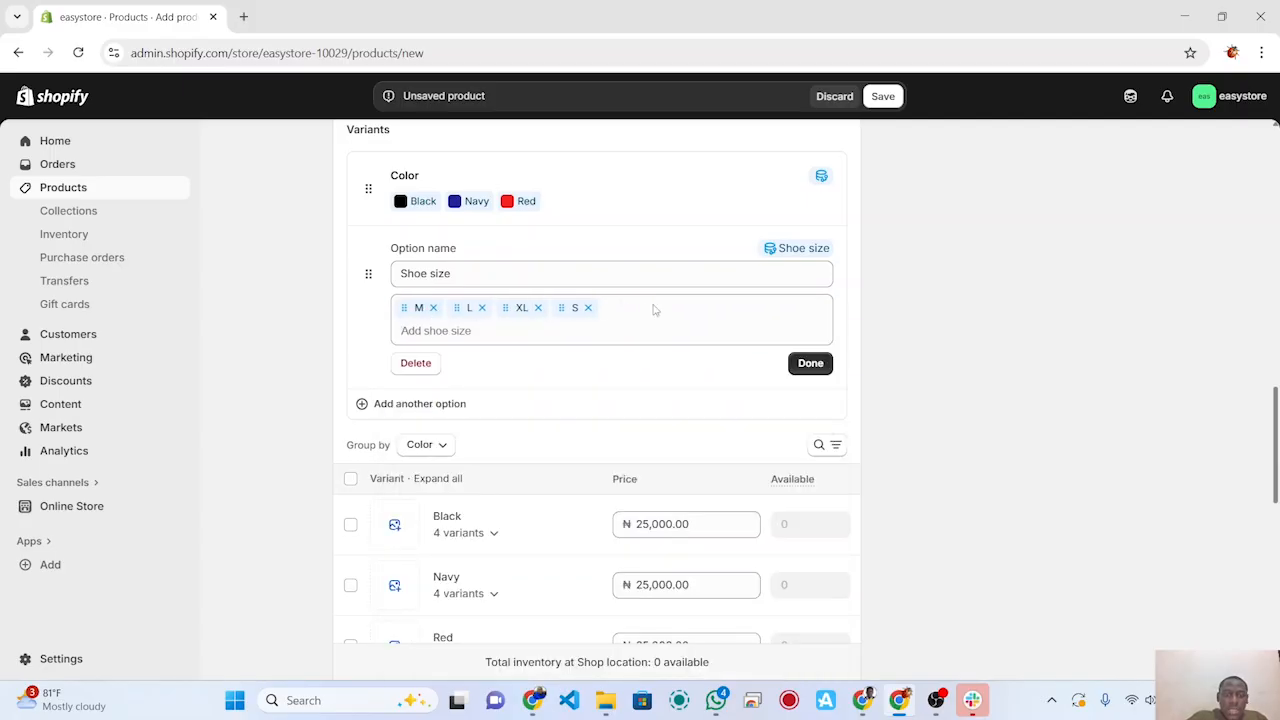
pyautogui.click(795, 363)
# Step: Review the product's variants, category metafields and search engine listing
pyautogui.scroll(-5, 795, 367)
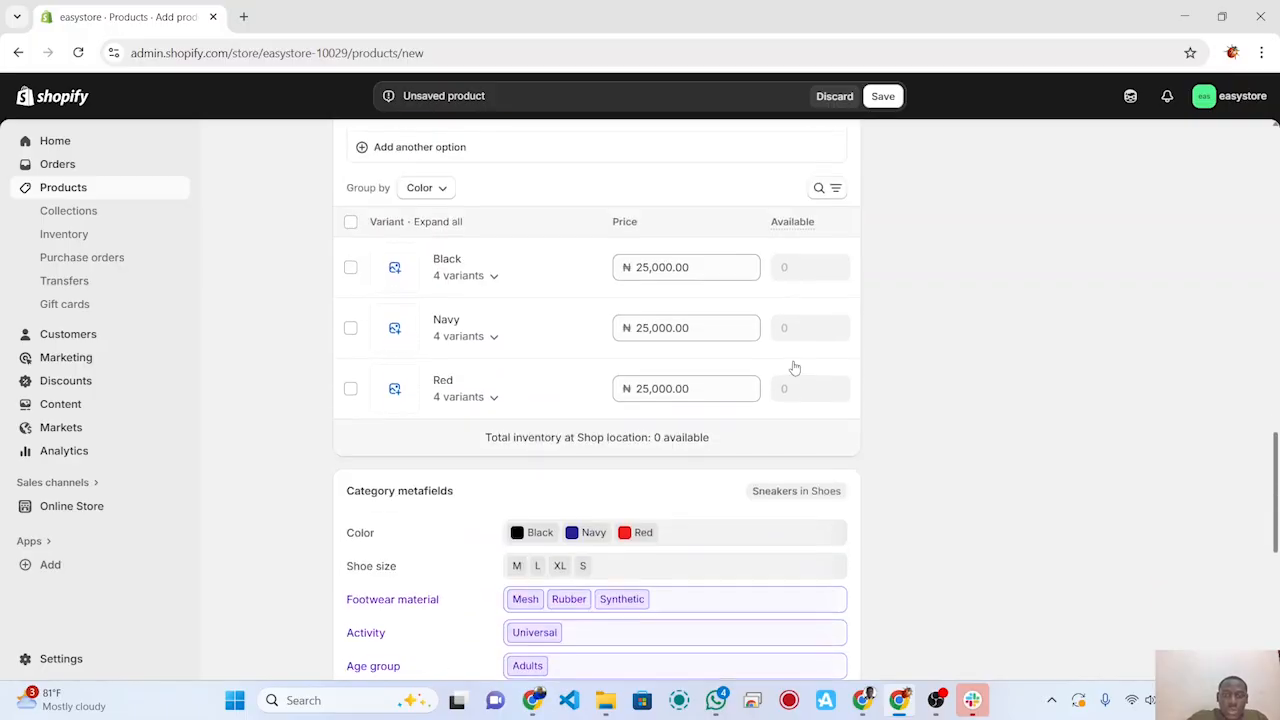
pyautogui.scroll(-3, 795, 367)
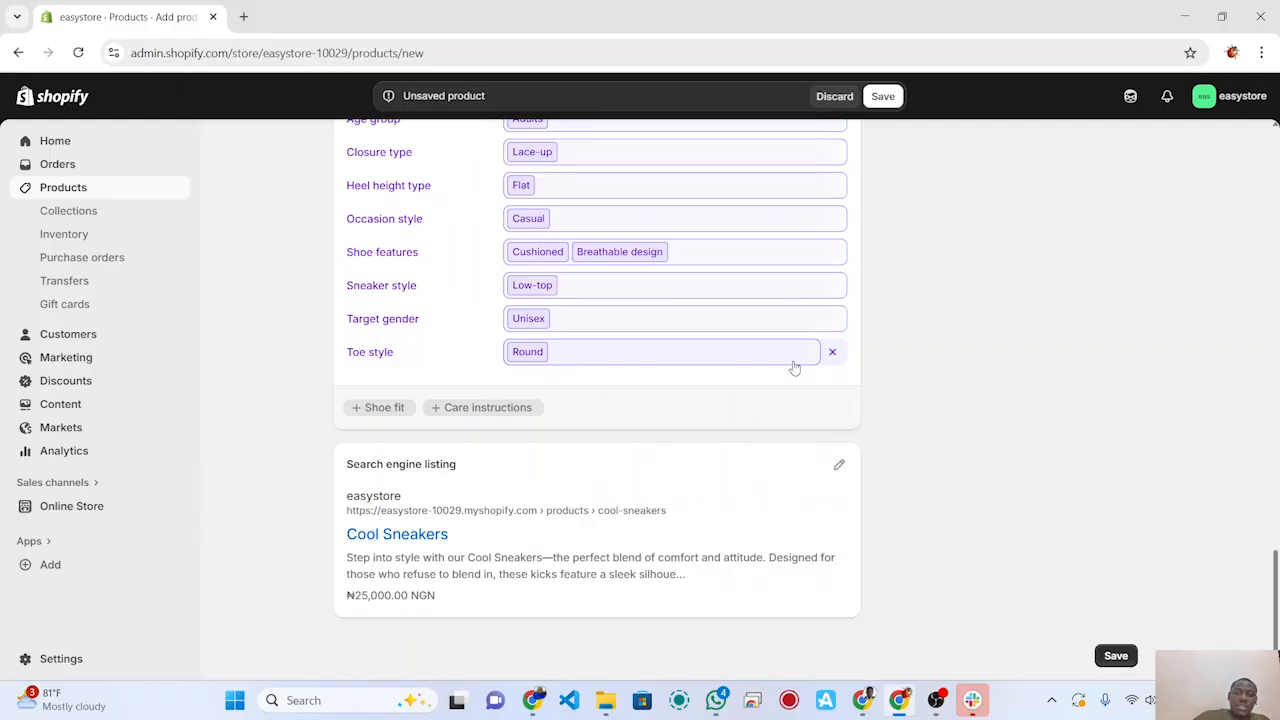
pyautogui.scroll(2, 795, 368)
pyautogui.scroll(1, 795, 368)
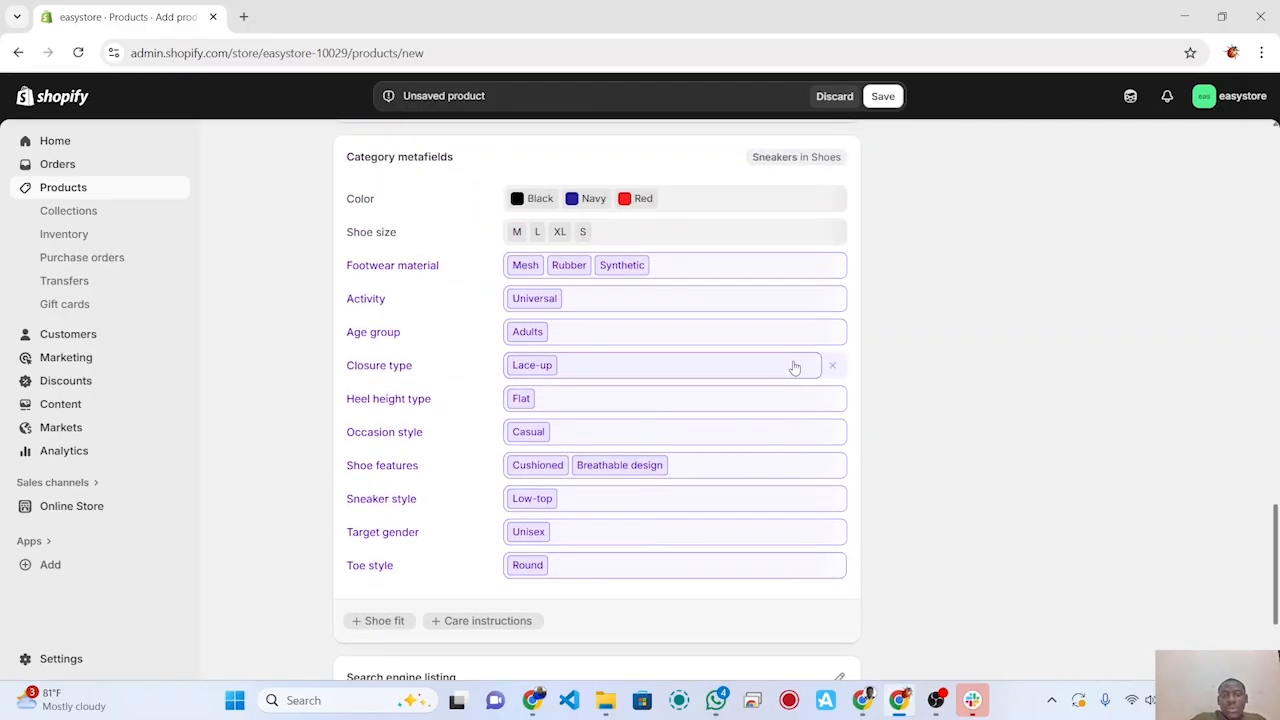
pyautogui.scroll(-3, 795, 368)
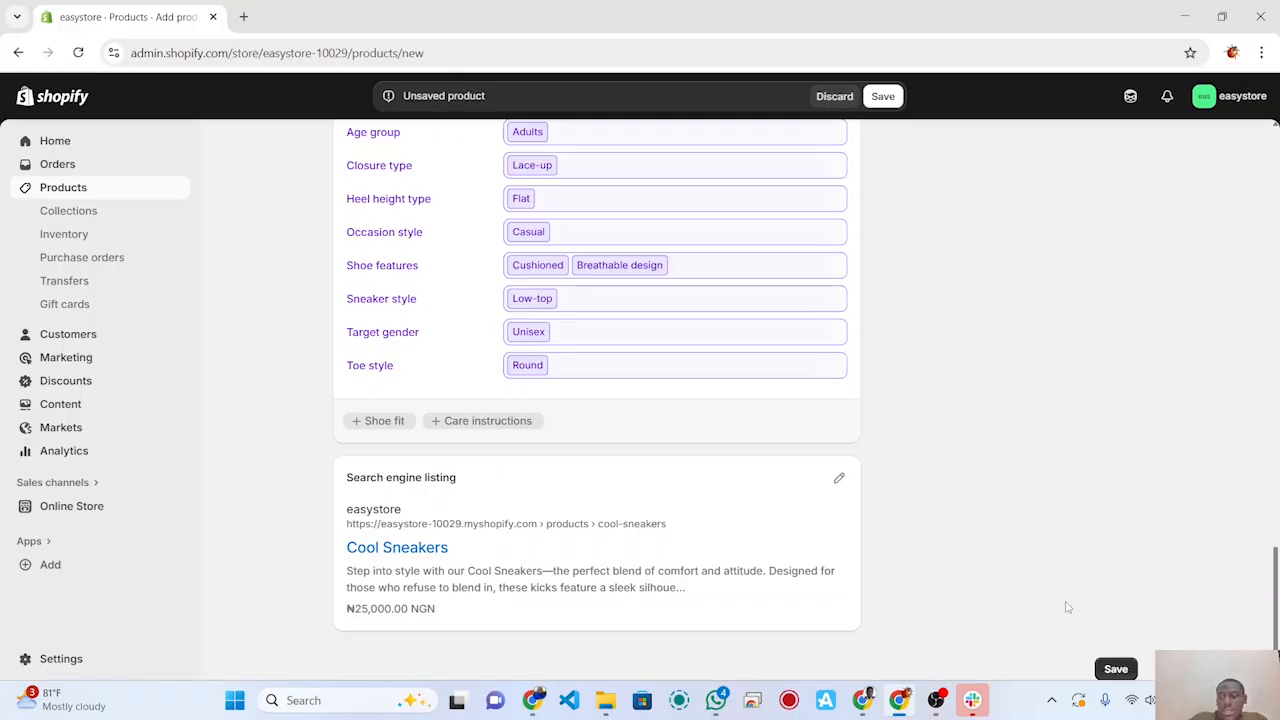
pyautogui.scroll(15, 1175, 569)
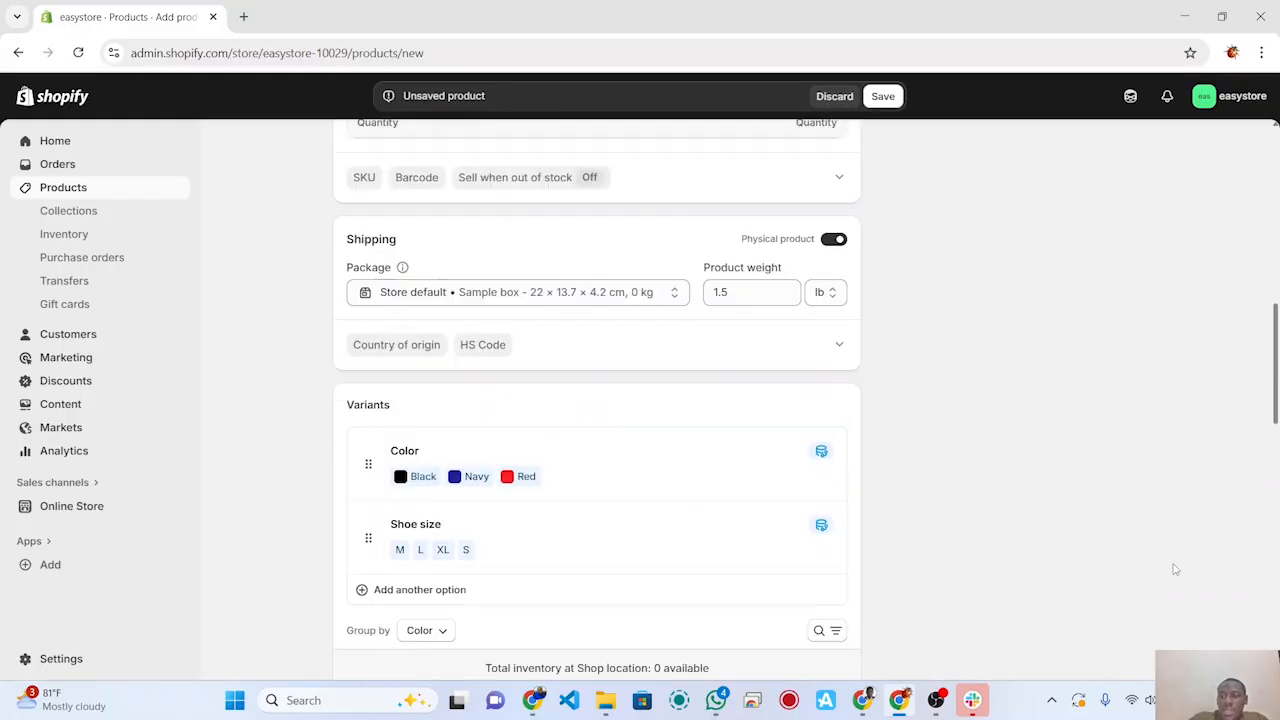
pyautogui.scroll(3, 1175, 569)
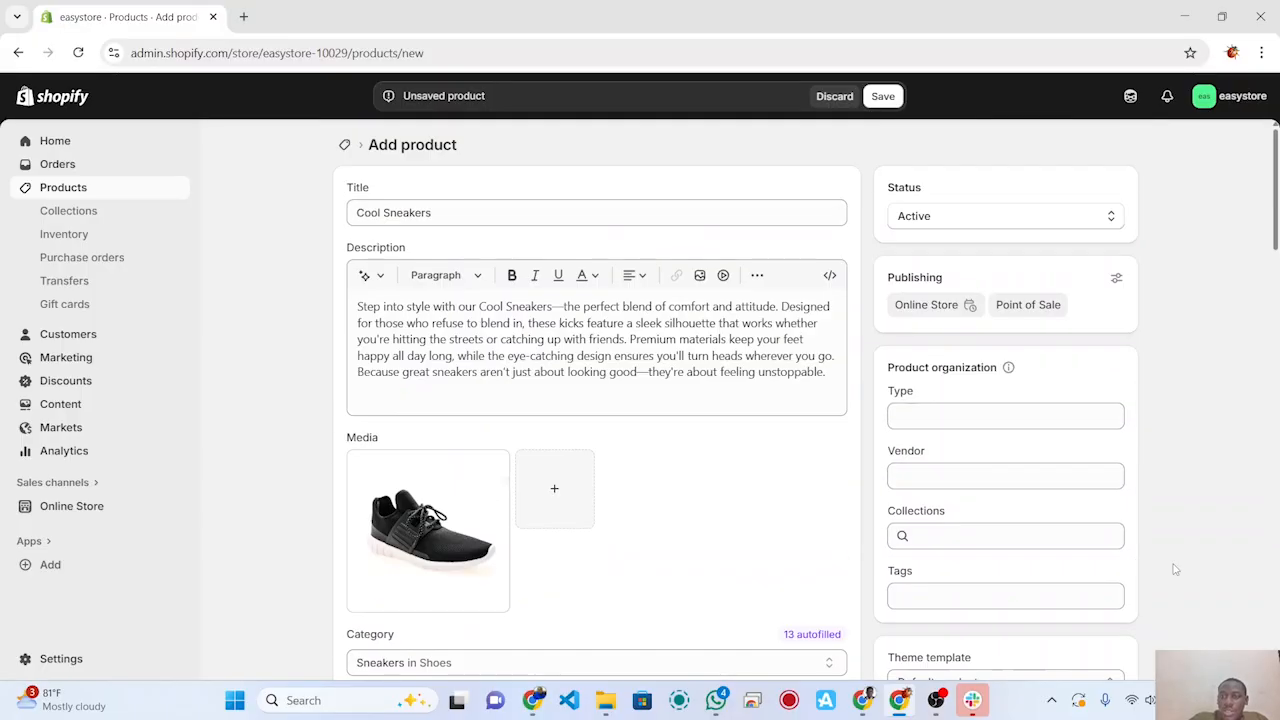
# Step: Check the product organization fields and the available theme templates for the product
pyautogui.click(1026, 420)
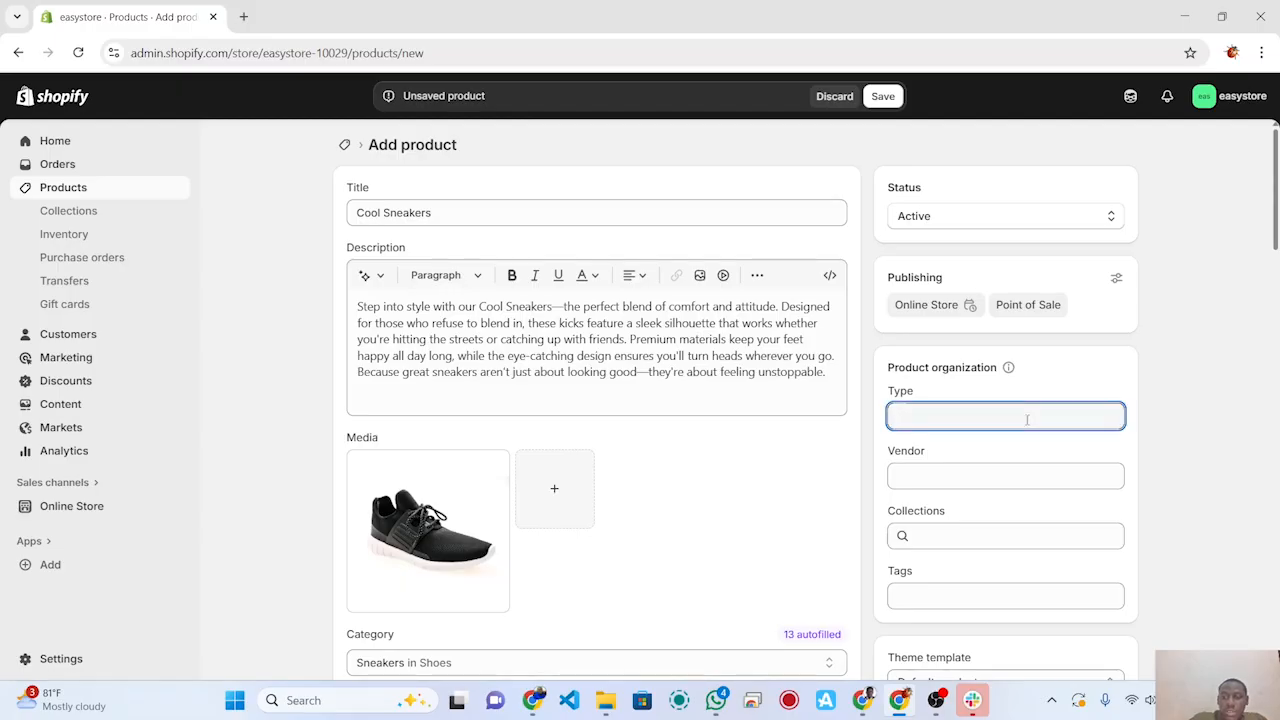
pyautogui.scroll(-3, 1010, 400)
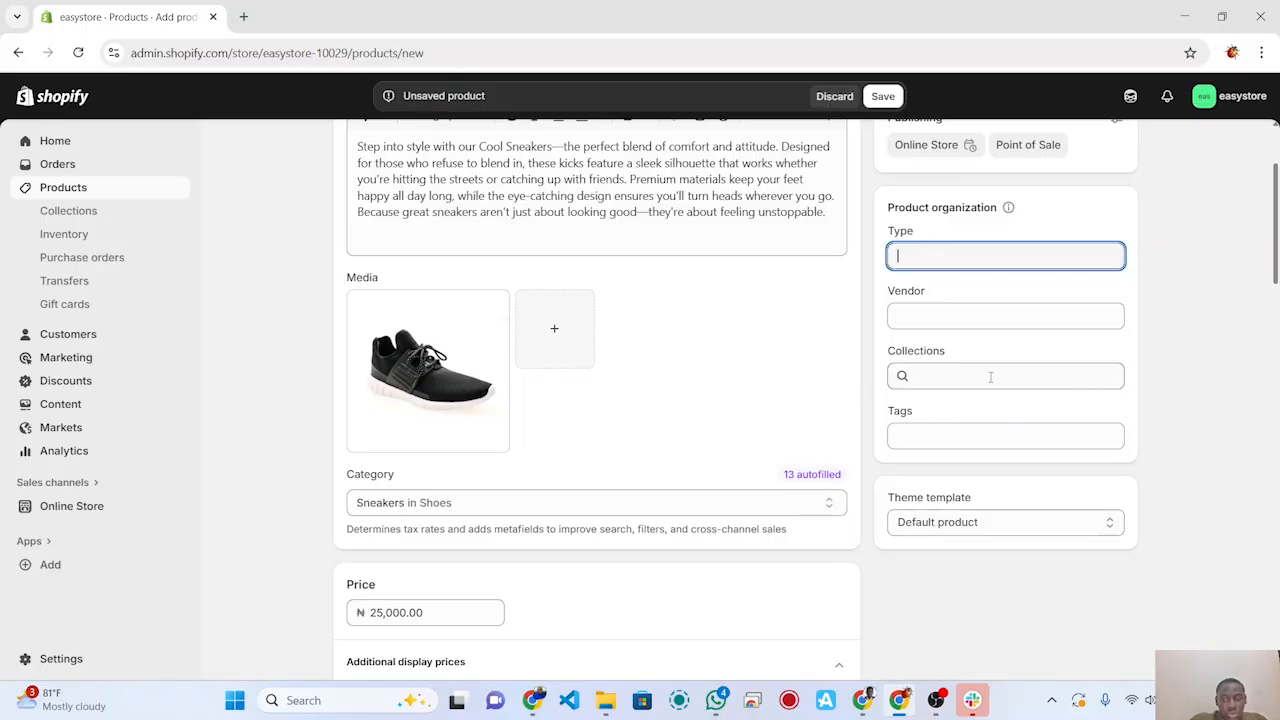
pyautogui.click(1105, 527)
pyautogui.click(1105, 527)
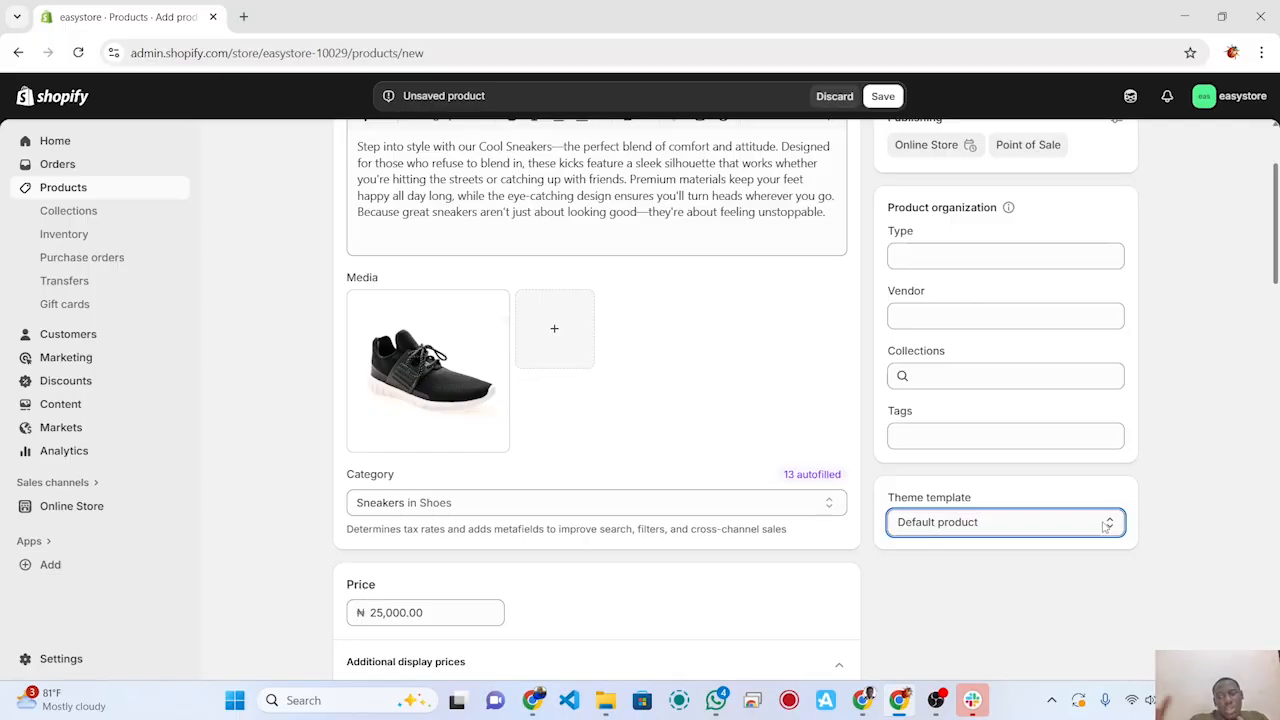
pyautogui.click(1107, 524)
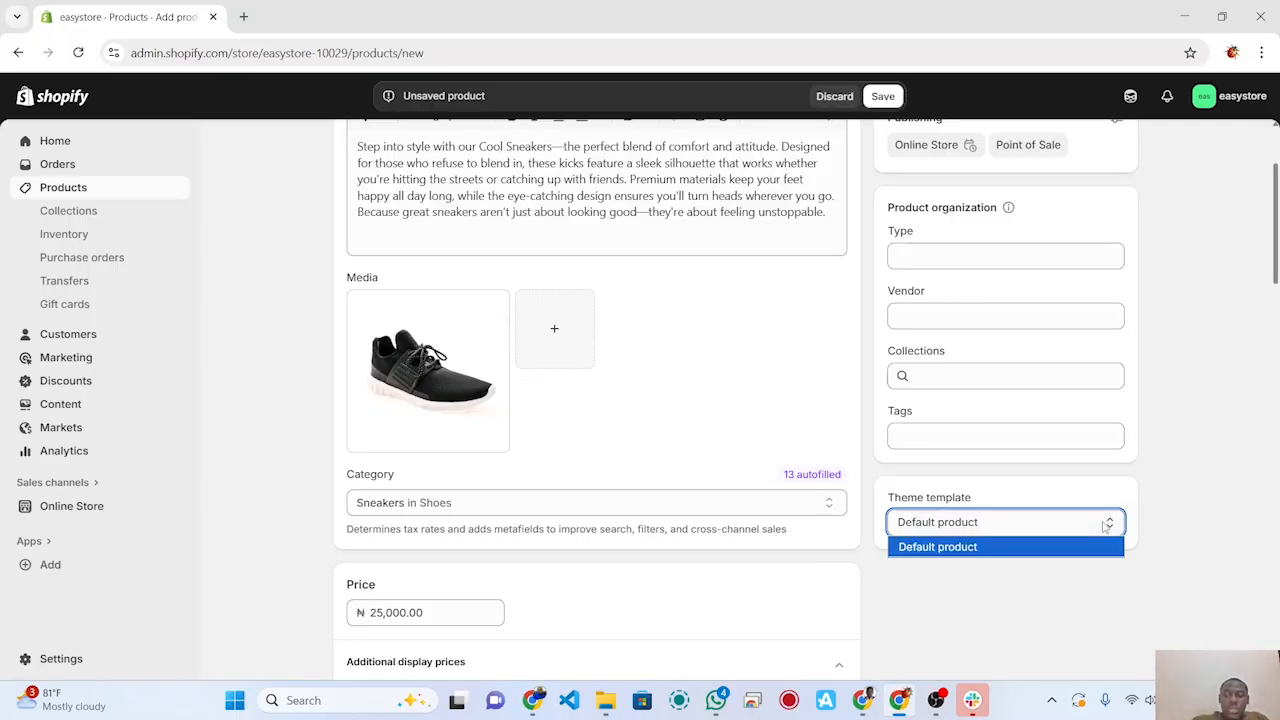
pyautogui.click(1015, 591)
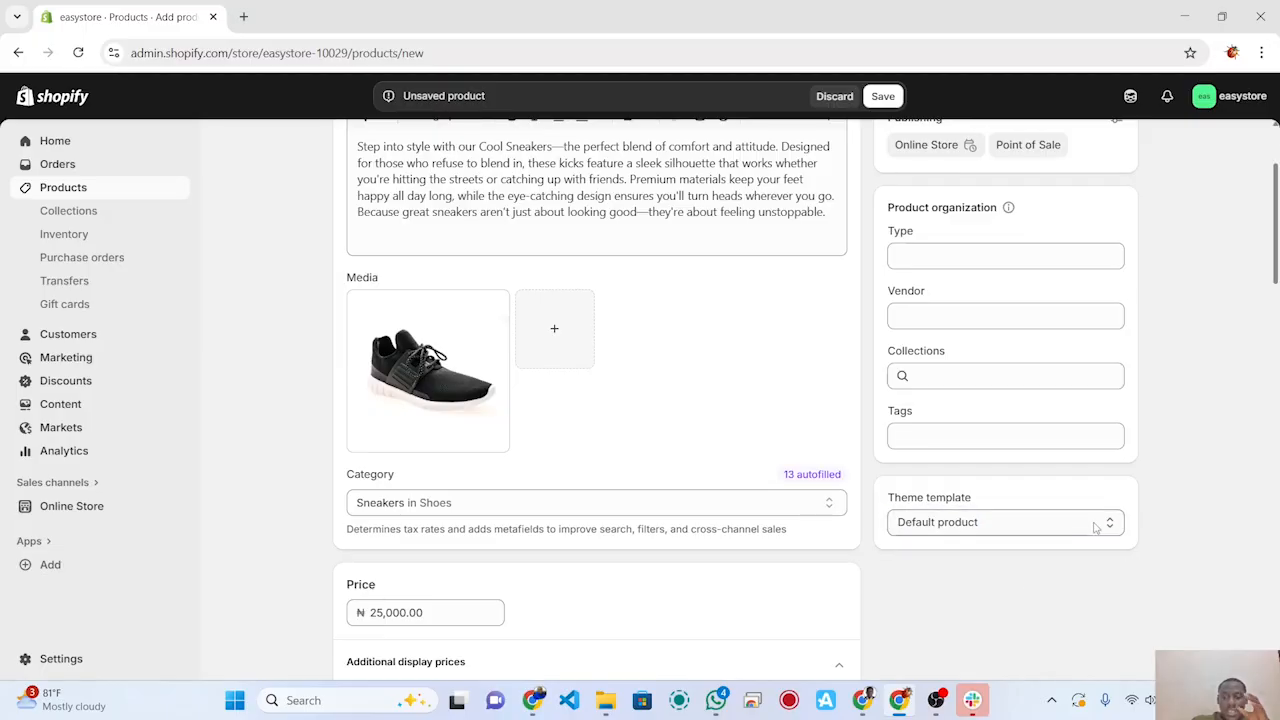
# Step: Save the new Cool Sneakers product after a last look over its details
pyautogui.scroll(-1, 1115, 552)
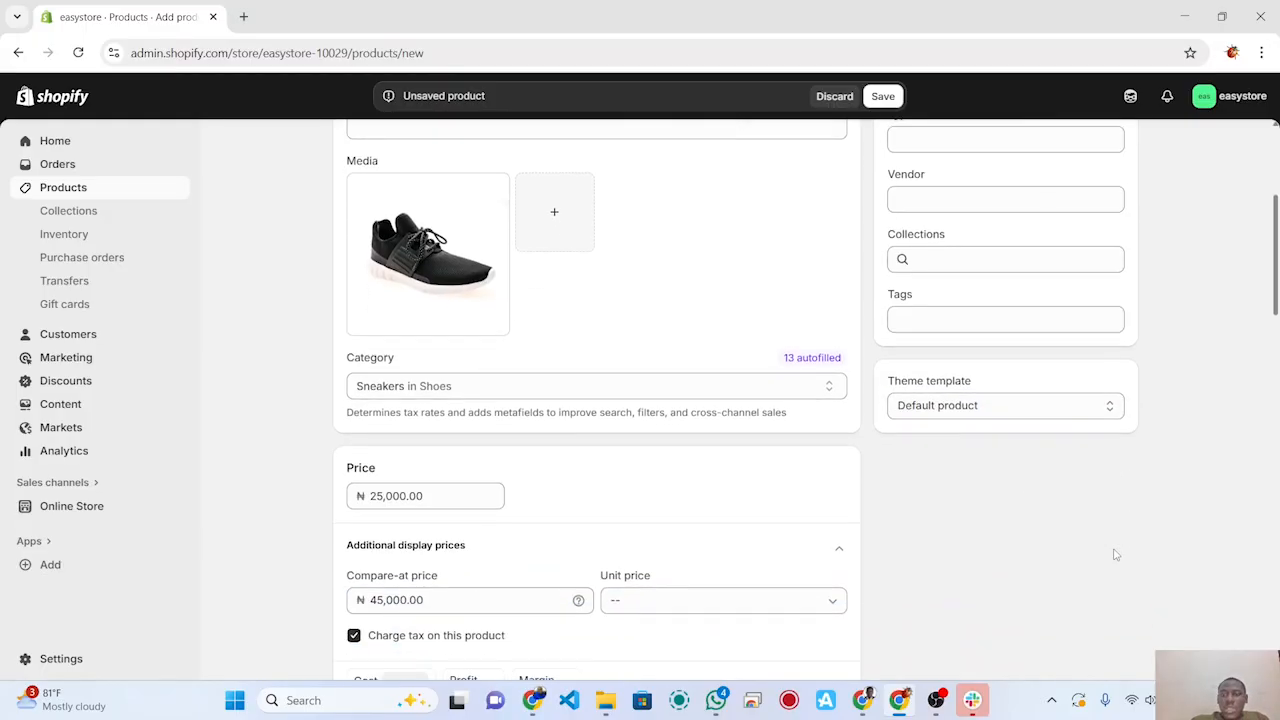
pyautogui.scroll(-14, 1115, 554)
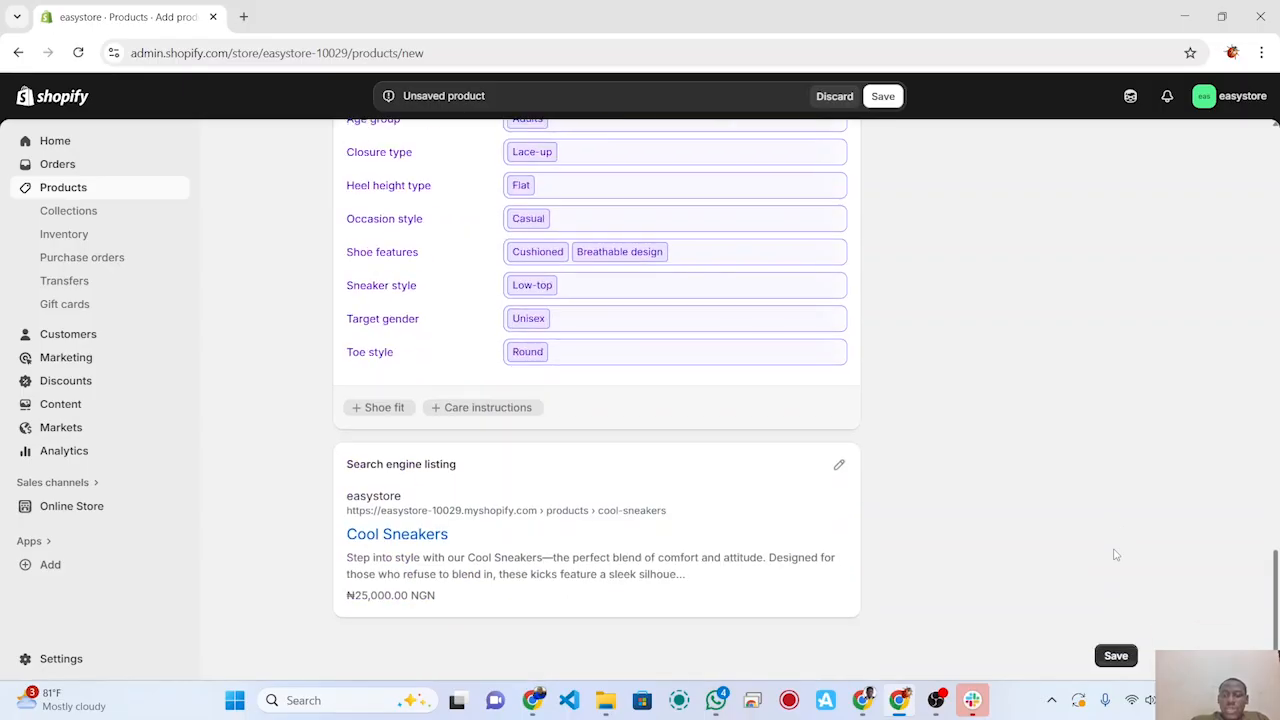
pyautogui.scroll(2, 1094, 429)
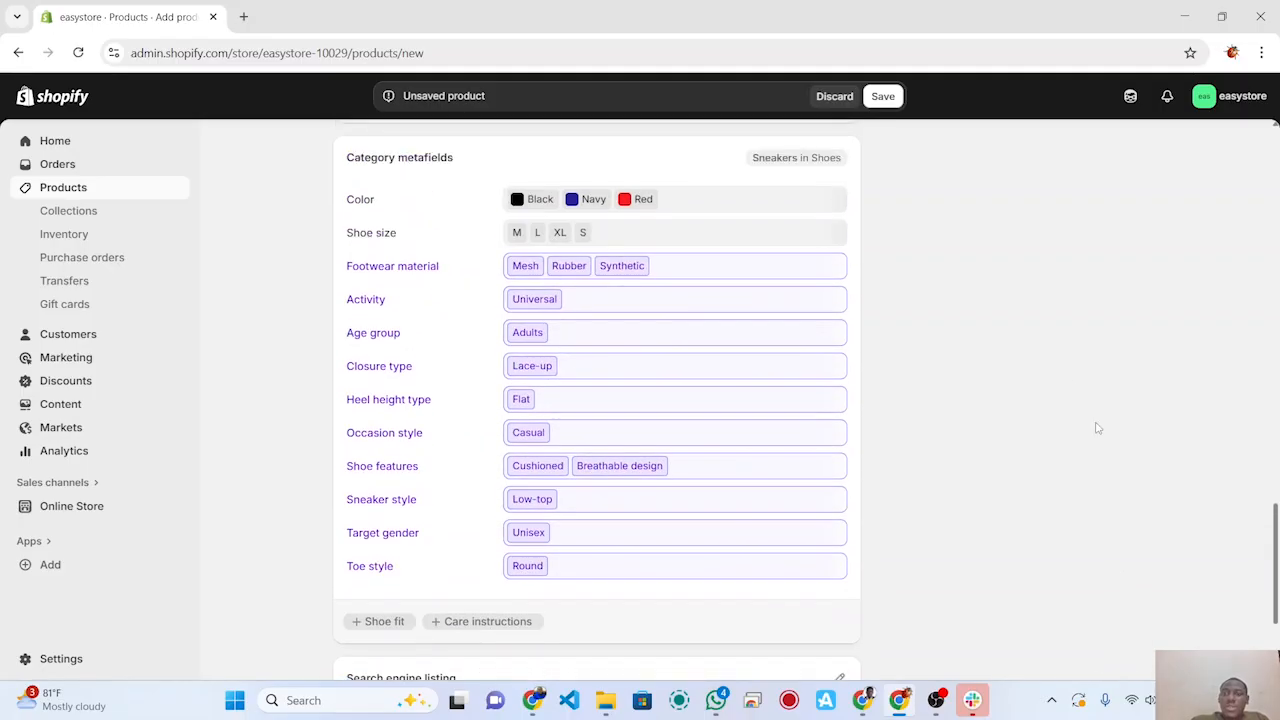
pyautogui.click(883, 99)
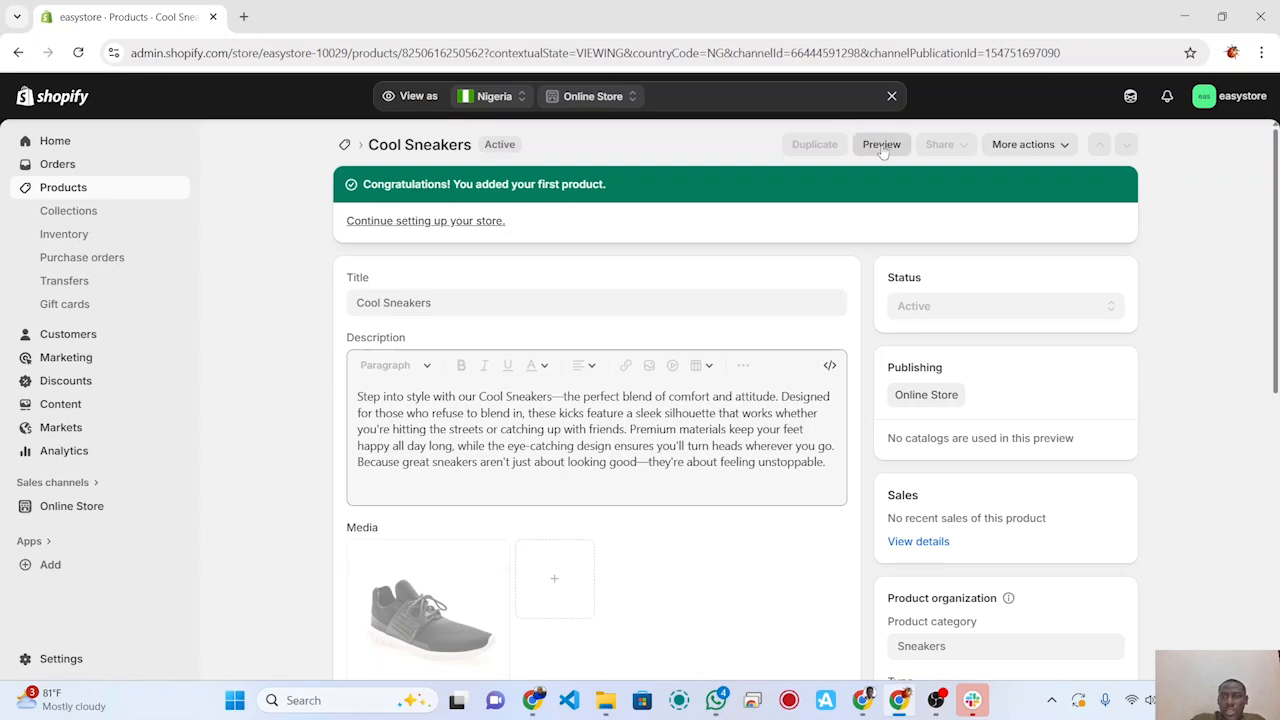
# Step: Preview the Cool Sneakers page in the online store and examine its image, prices, variant choices and description
pyautogui.click(881, 145)
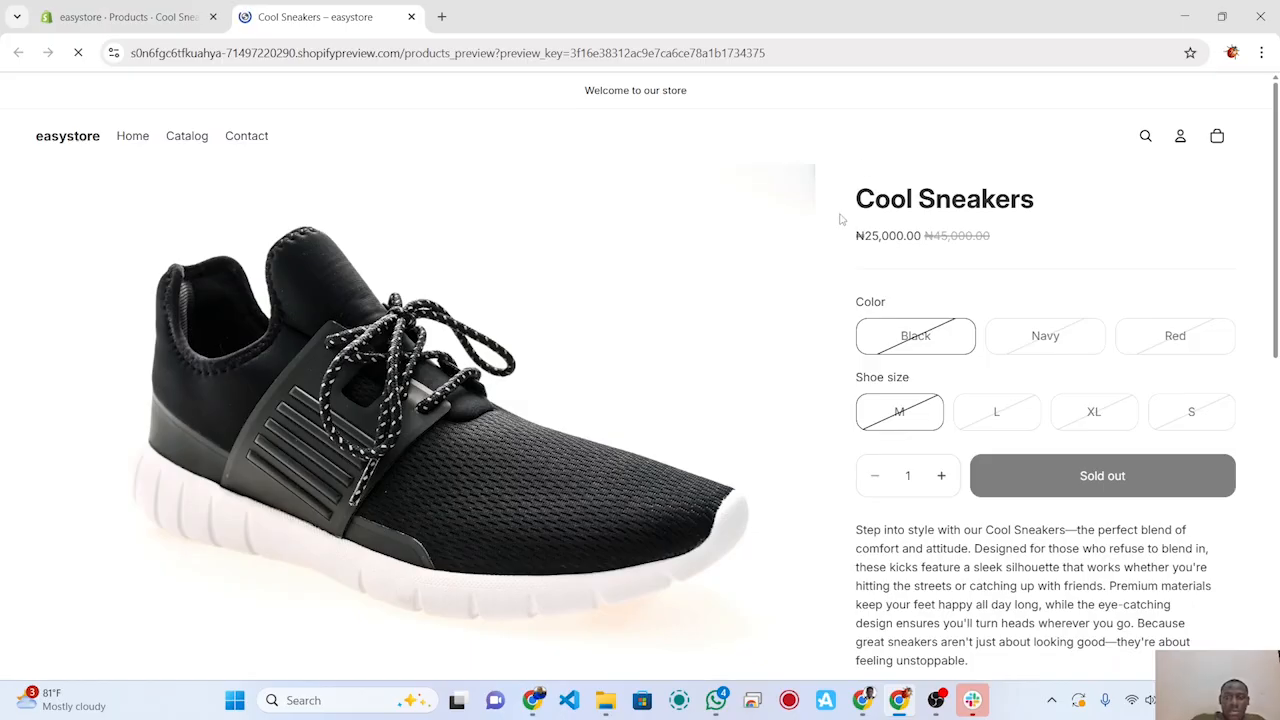
pyautogui.scroll(-1, 705, 372)
pyautogui.scroll(1, 705, 372)
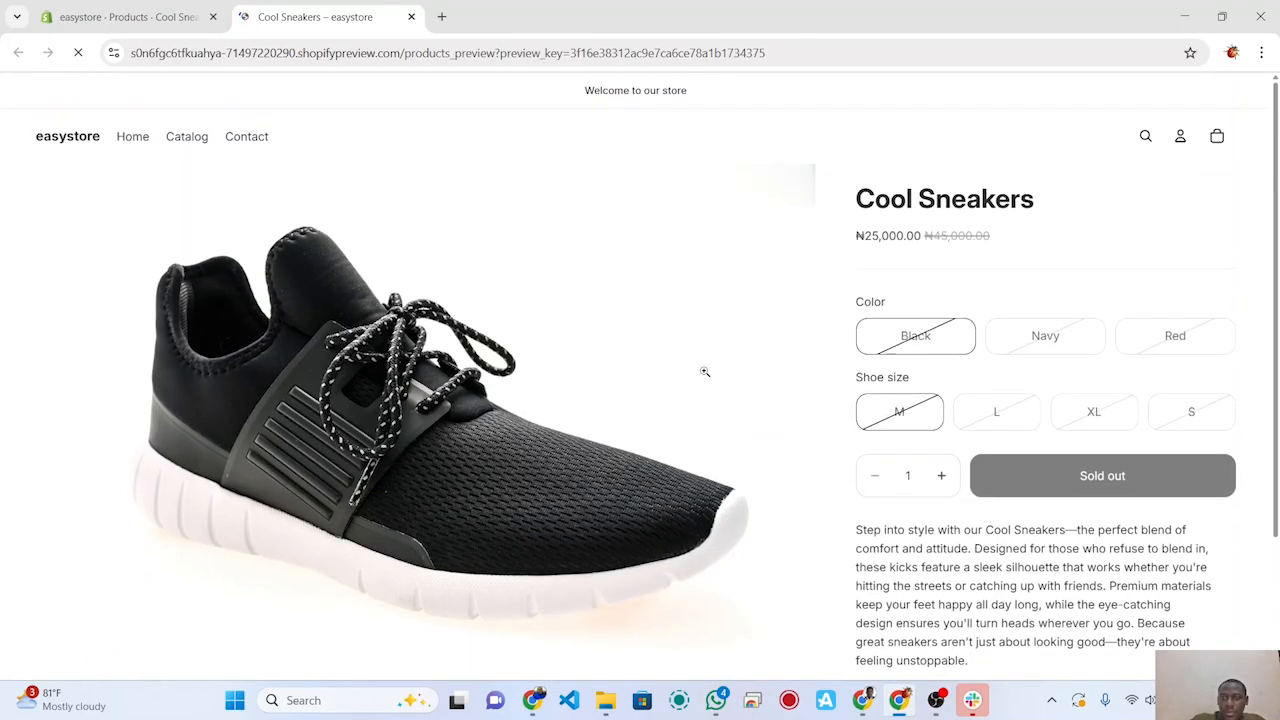
pyautogui.scroll(-2, 705, 372)
pyautogui.scroll(2, 705, 372)
pyautogui.scroll(1, 705, 372)
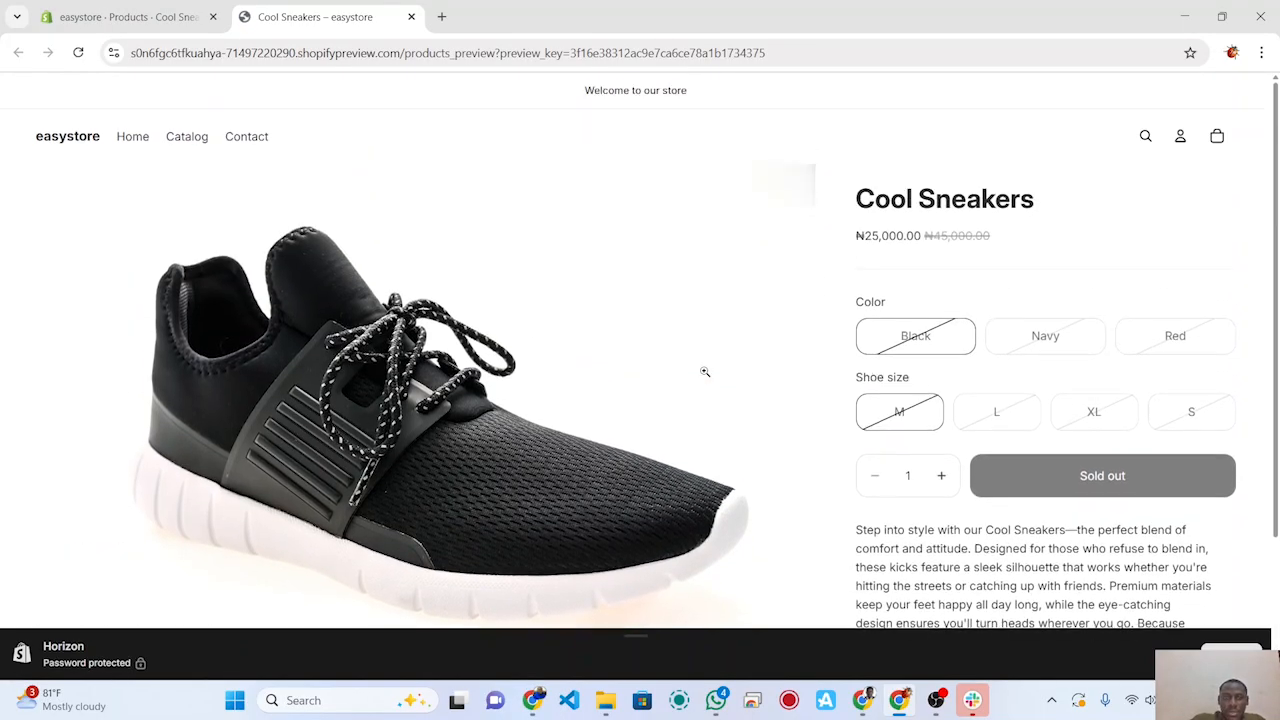
pyautogui.scroll(-2, 705, 372)
pyautogui.scroll(2, 705, 372)
pyautogui.scroll(-2, 705, 372)
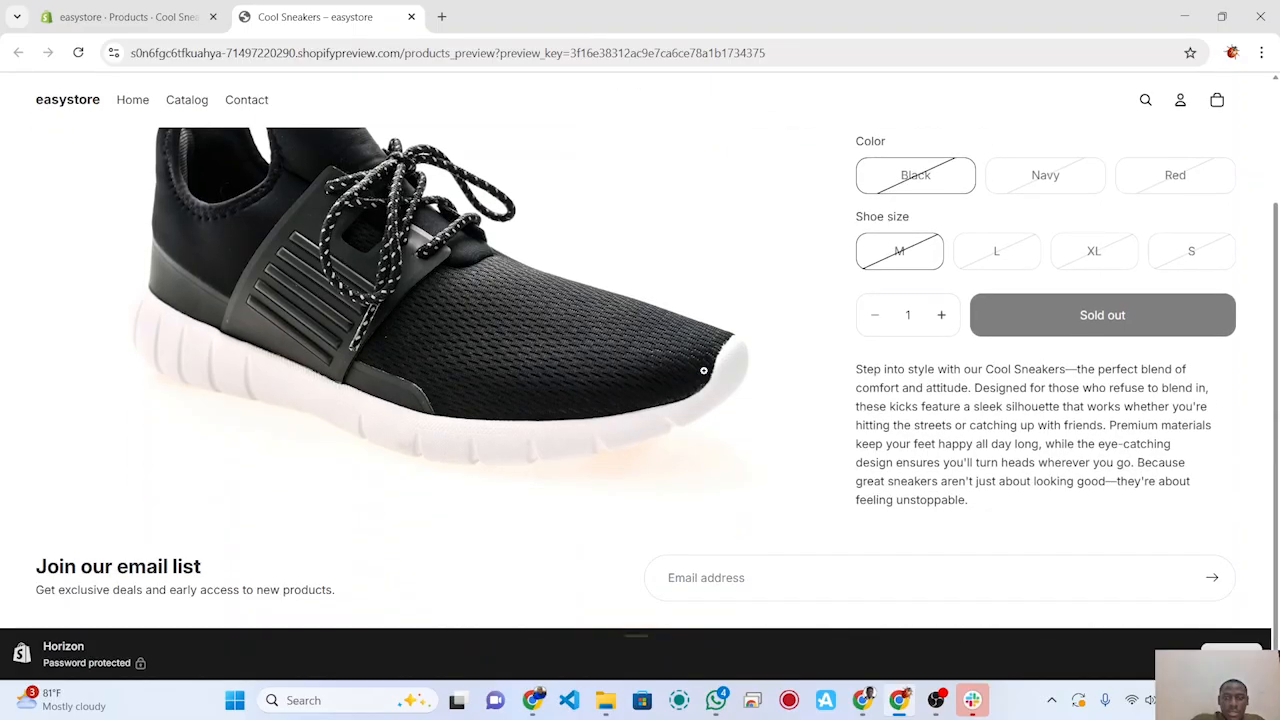
pyautogui.scroll(2, 705, 372)
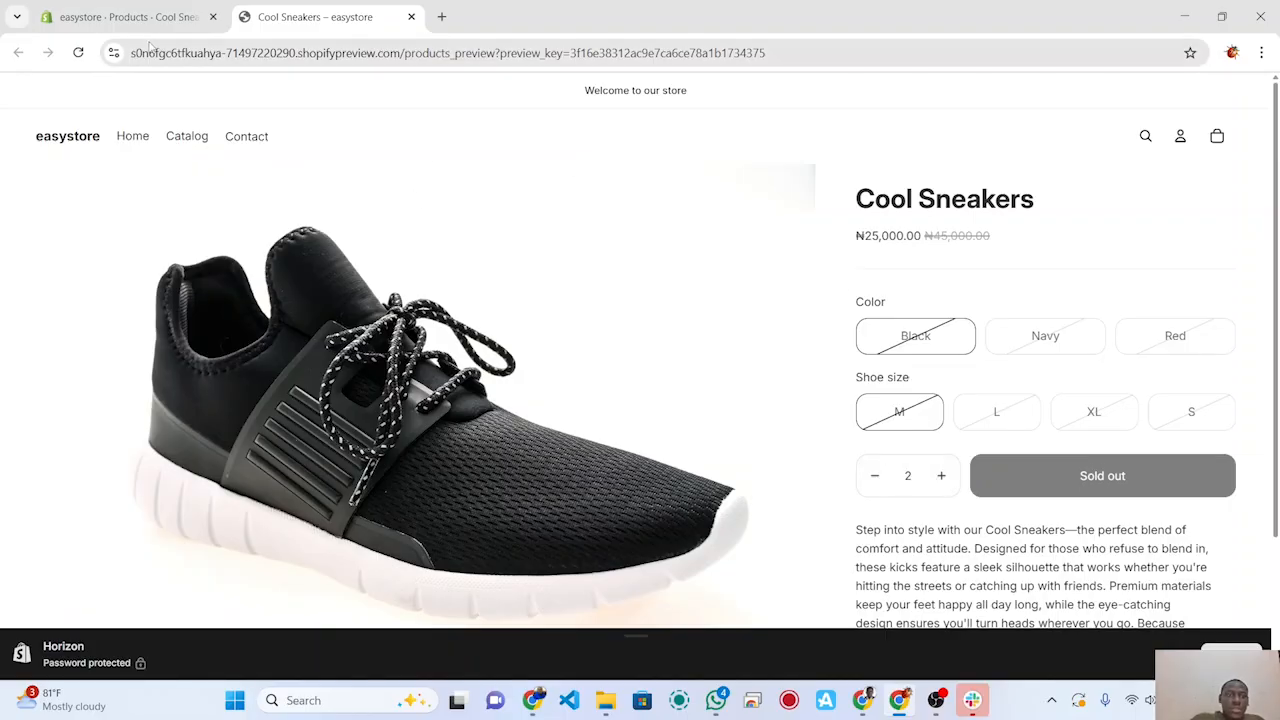
# Step: Return to the Cool Sneakers product in the store admin for editing and expand its Black variants by shoe size
pyautogui.click(130, 17)
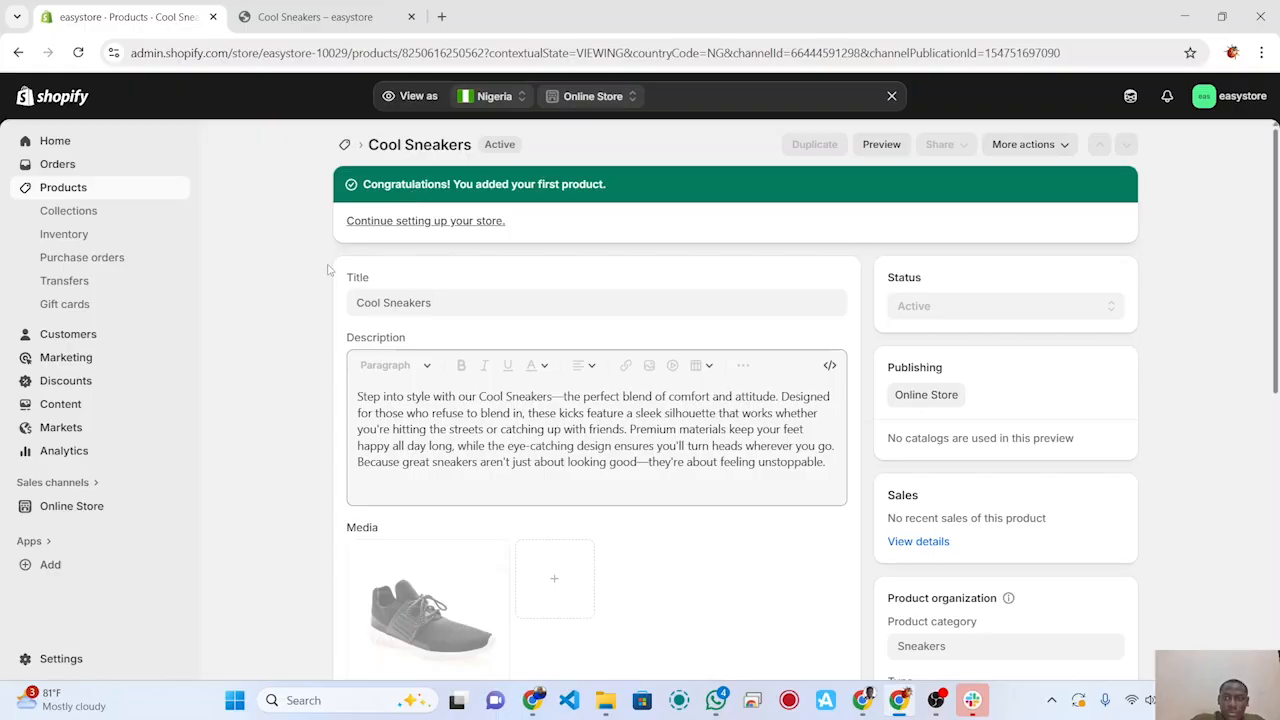
pyautogui.scroll(-3, 330, 275)
pyautogui.scroll(-4, 328, 270)
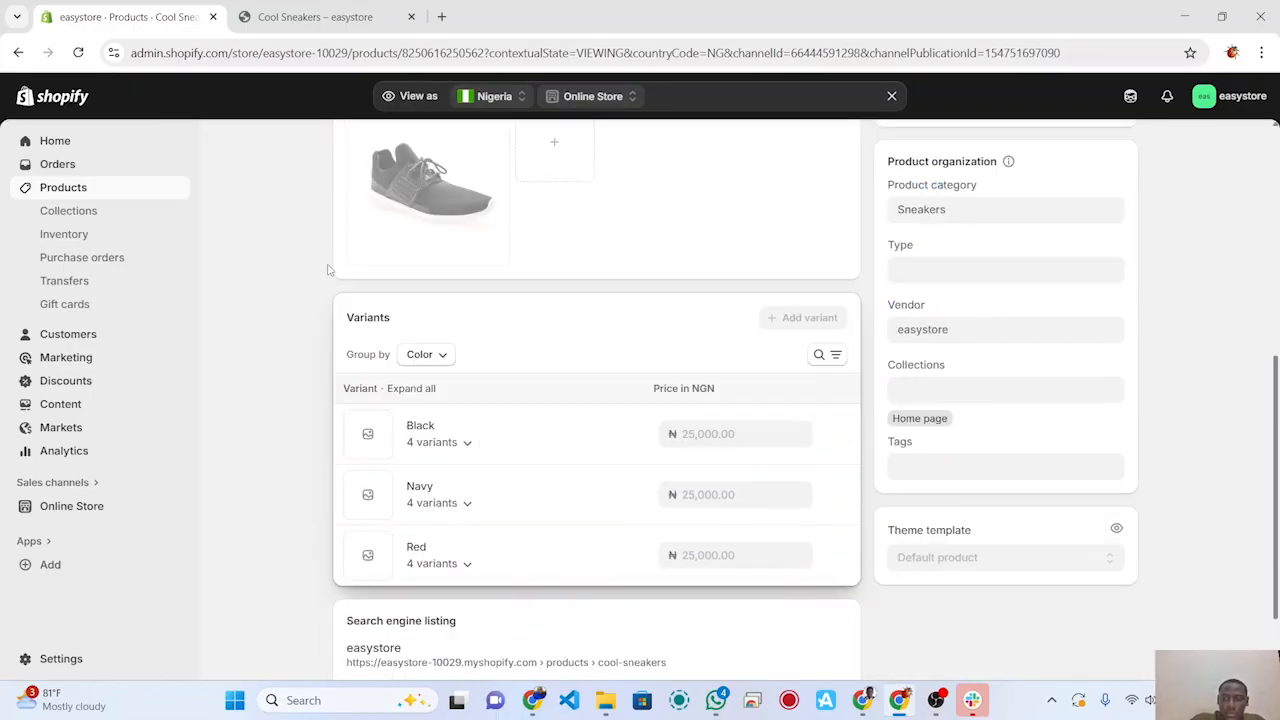
pyautogui.scroll(2, 330, 270)
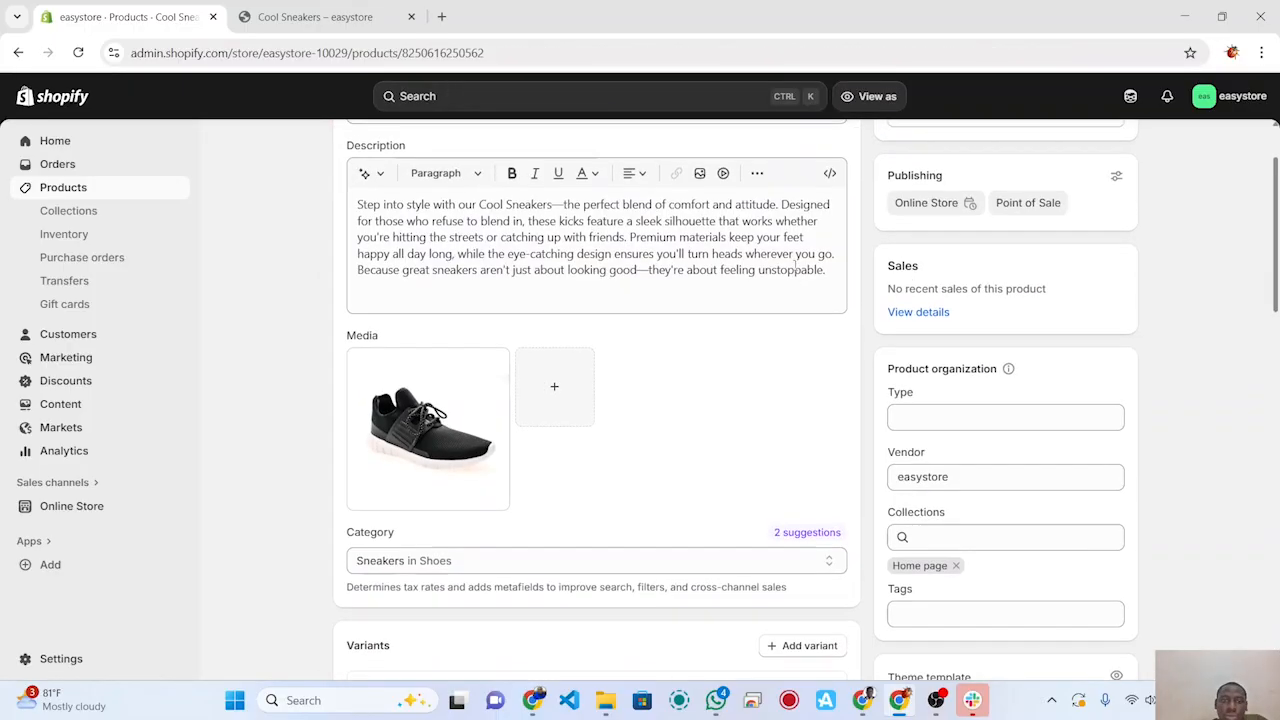
pyautogui.scroll(-2, 796, 267)
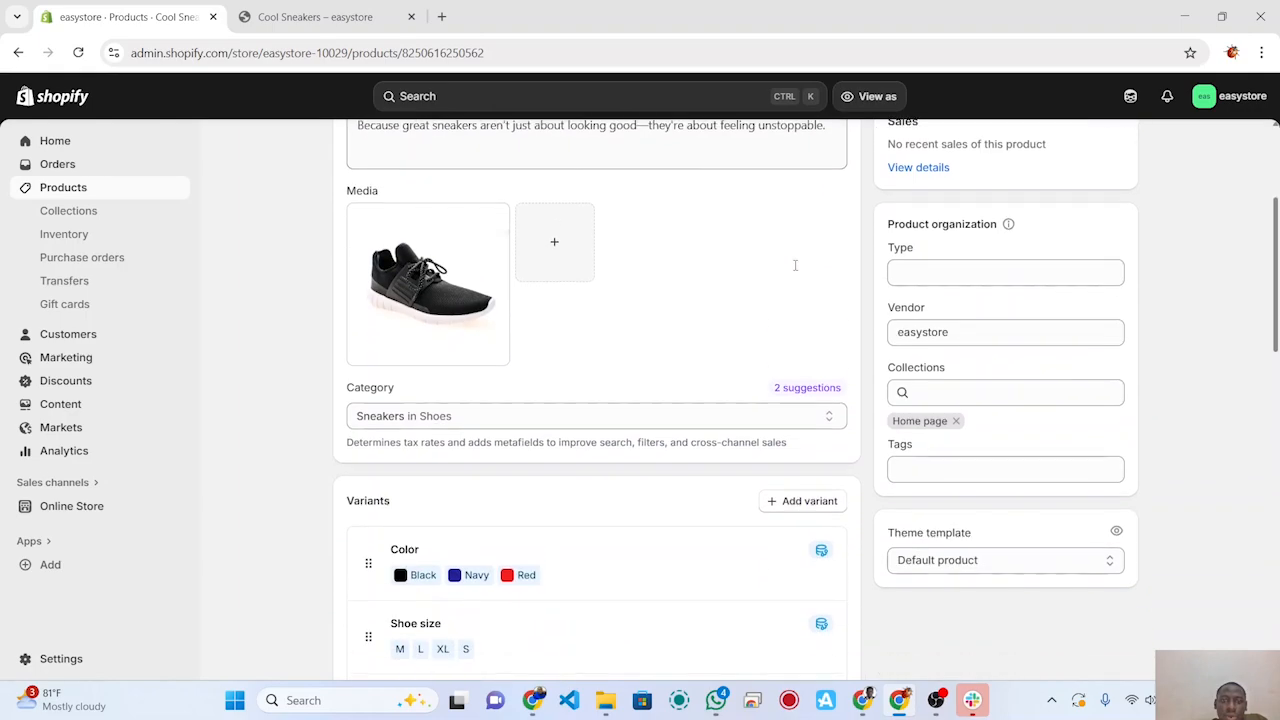
pyautogui.scroll(3, 796, 270)
pyautogui.scroll(-9, 796, 270)
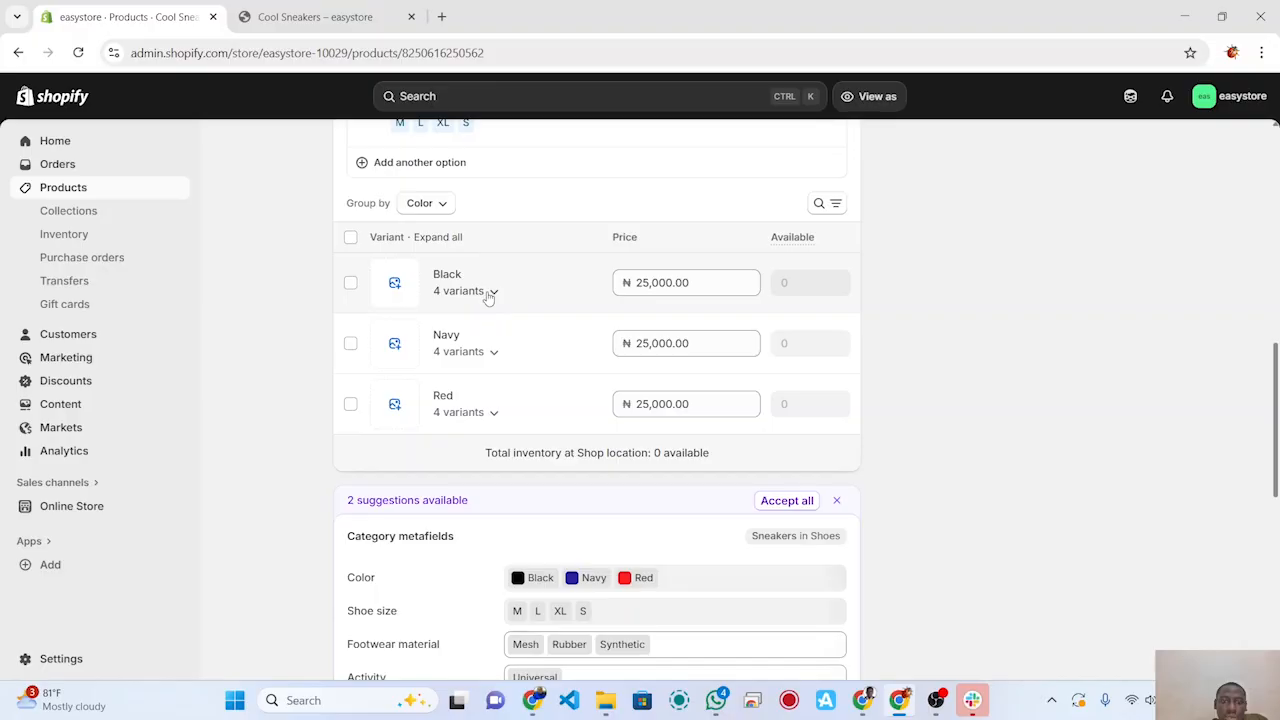
pyautogui.click(492, 292)
pyautogui.click(492, 292)
pyautogui.scroll(-2, 487, 295)
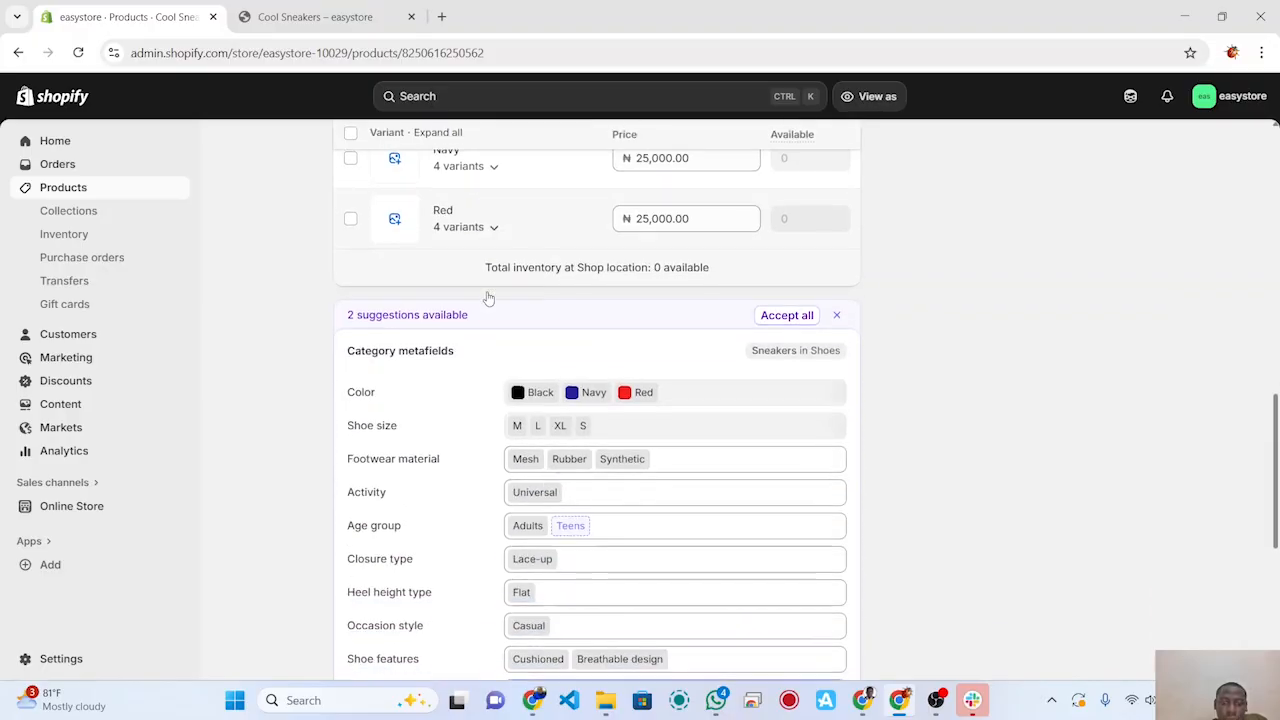
pyautogui.scroll(3, 488, 297)
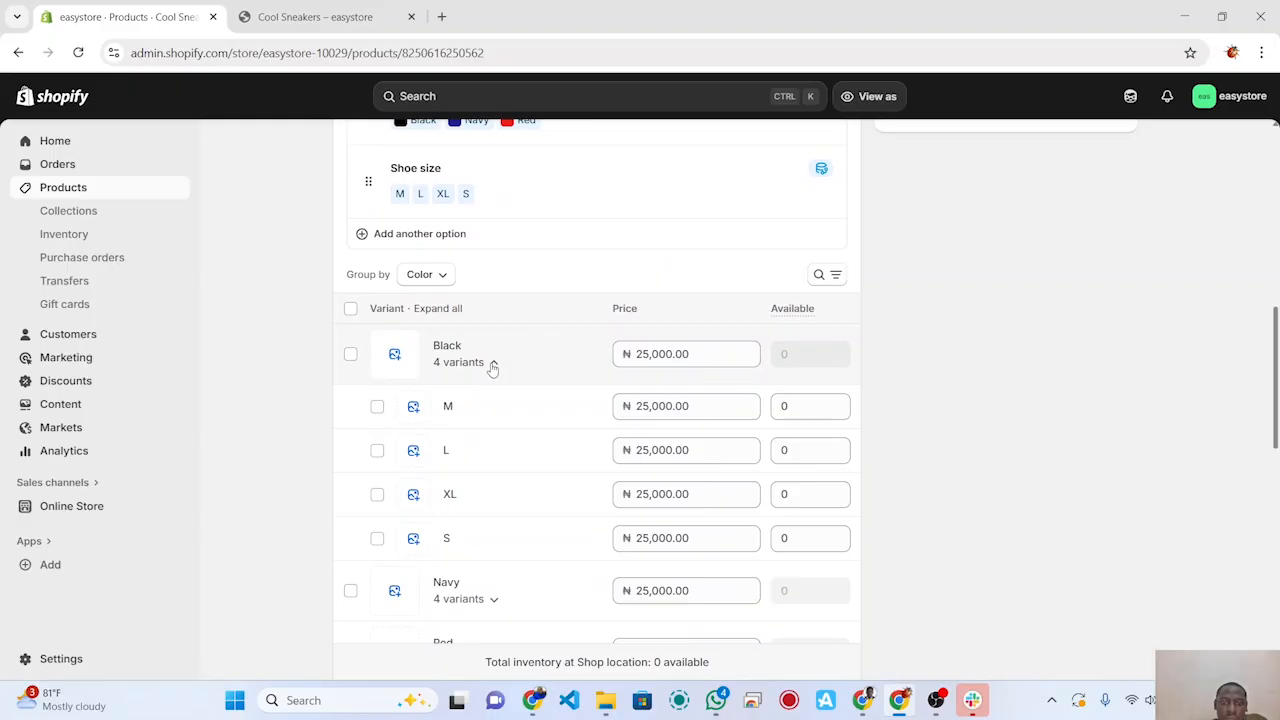
# Step: Set the available stock of the Black variants to 10 for M, 10 for L, 5 for XL and 3 for S
pyautogui.scroll(-1, 492, 368)
pyautogui.click(797, 376)
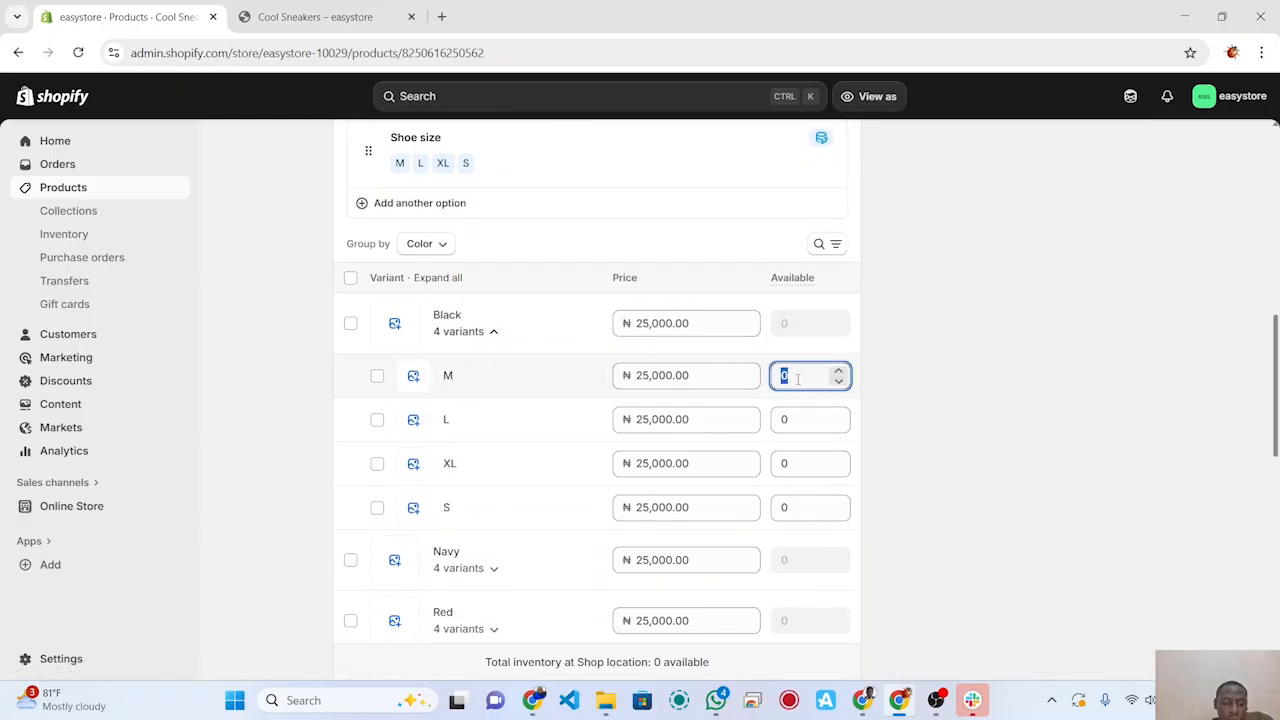
pyautogui.write('10')
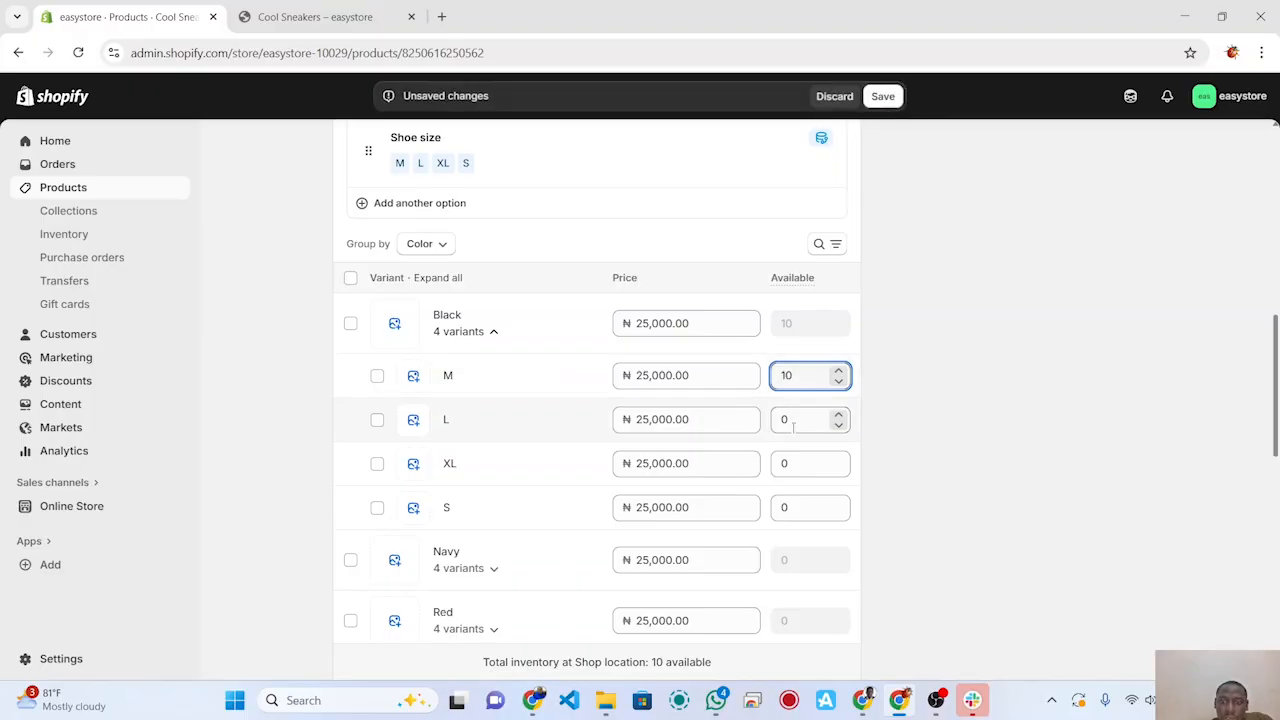
pyautogui.click(793, 418)
pyautogui.write('10')
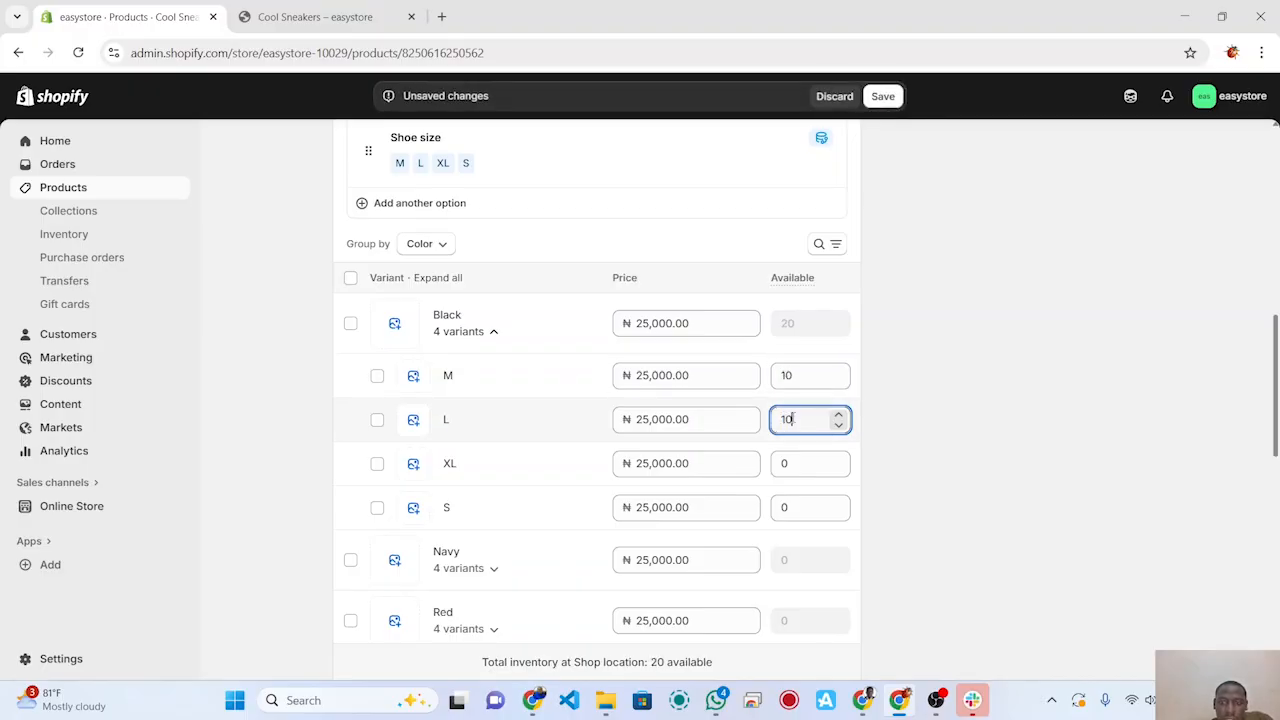
pyautogui.click(793, 469)
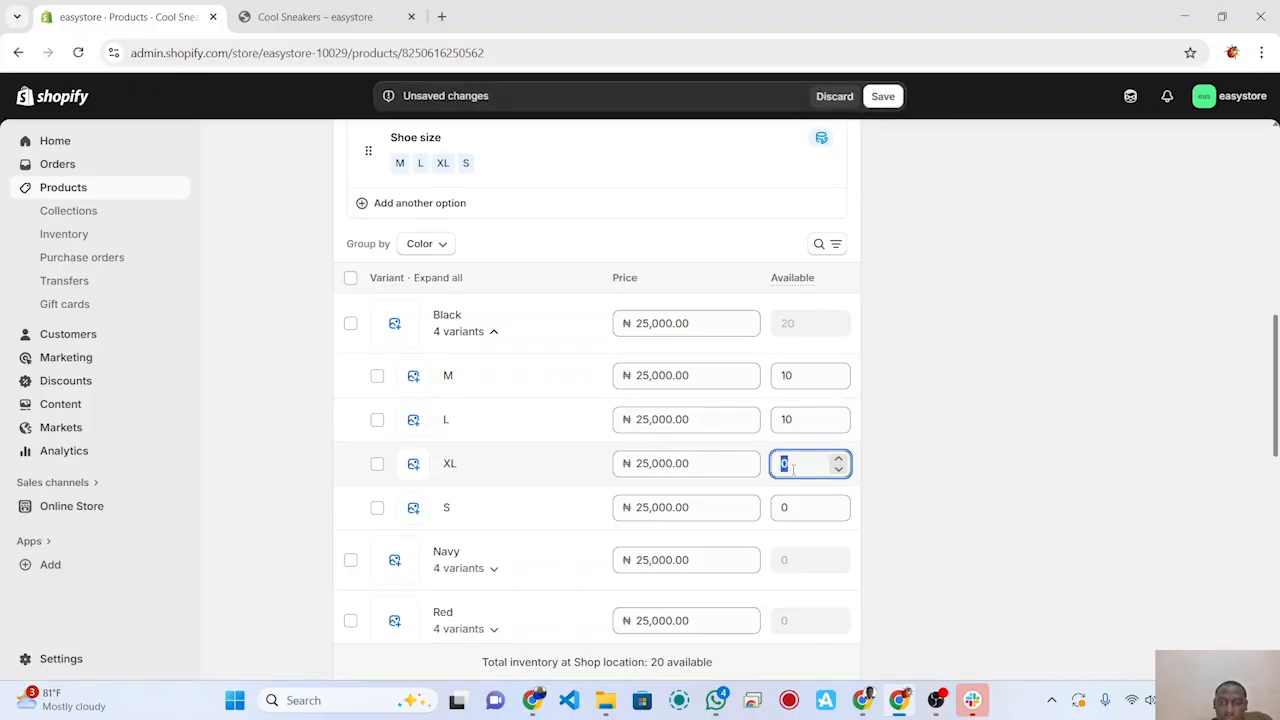
pyautogui.write('5')
pyautogui.click(806, 503)
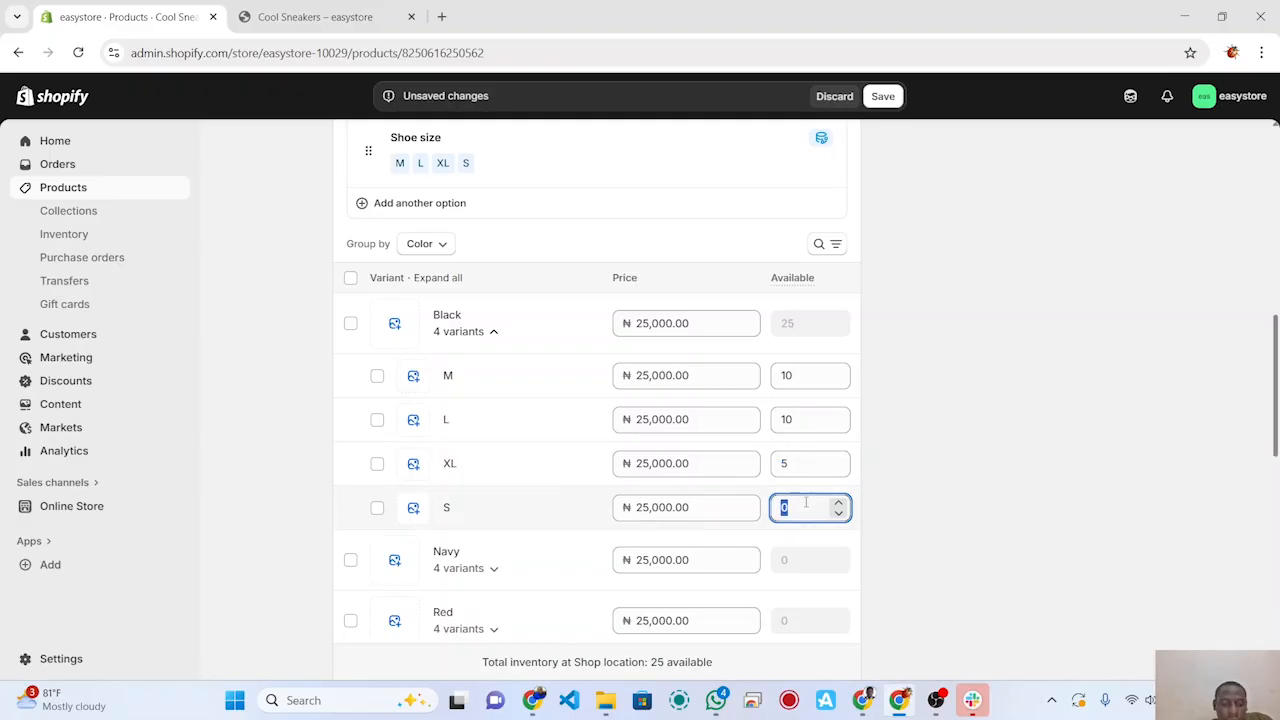
pyautogui.write('3')
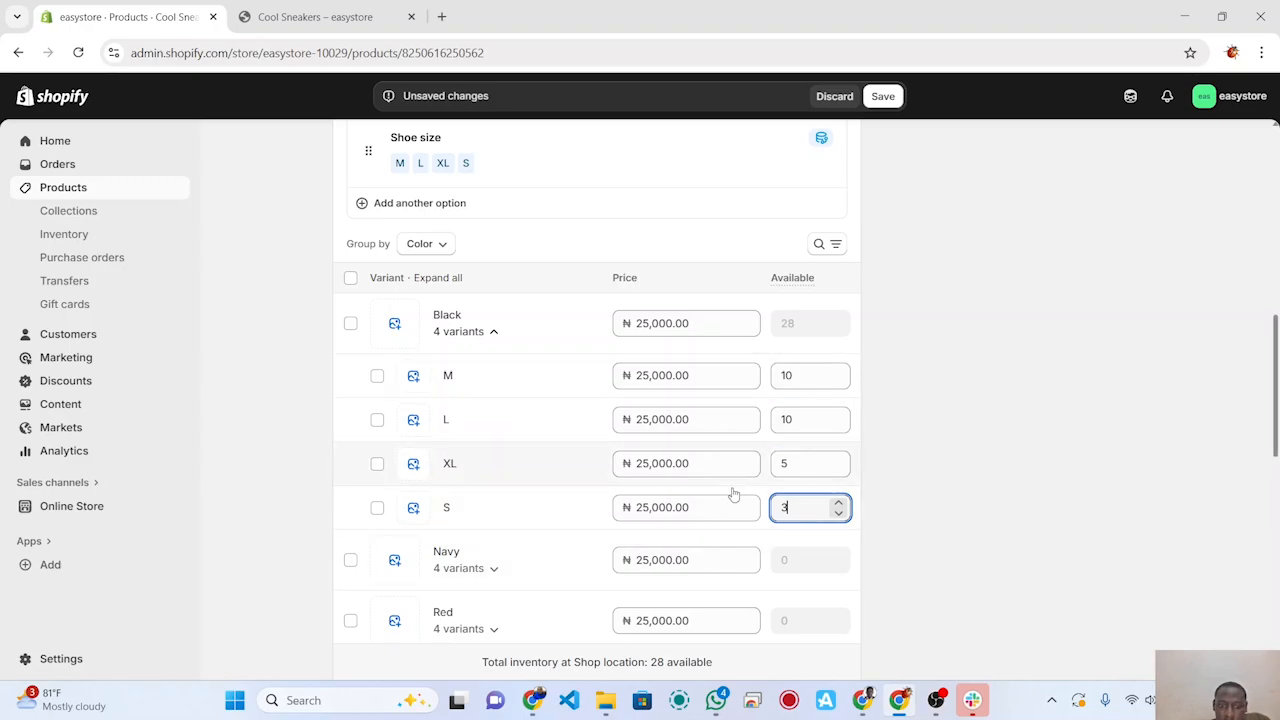
# Step: Expand the Navy variants and set the available stock of sizes M and L to 5 each
pyautogui.scroll(-1, 731, 491)
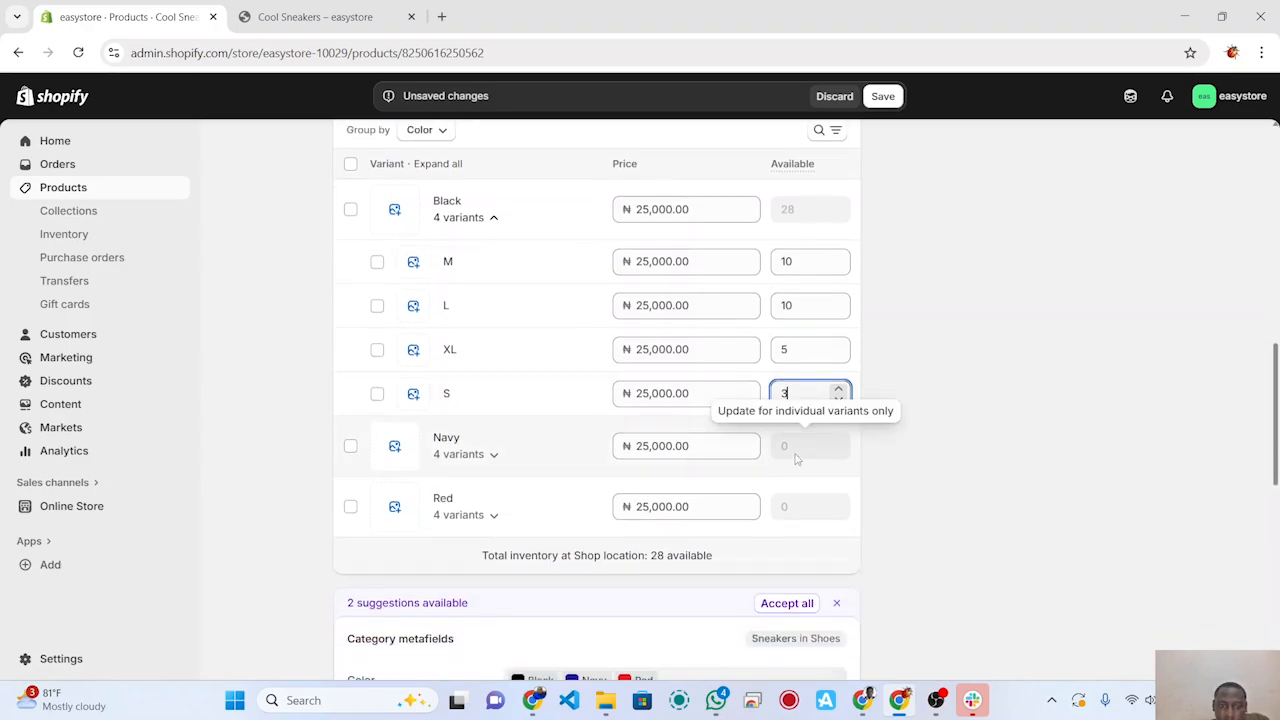
pyautogui.click(796, 453)
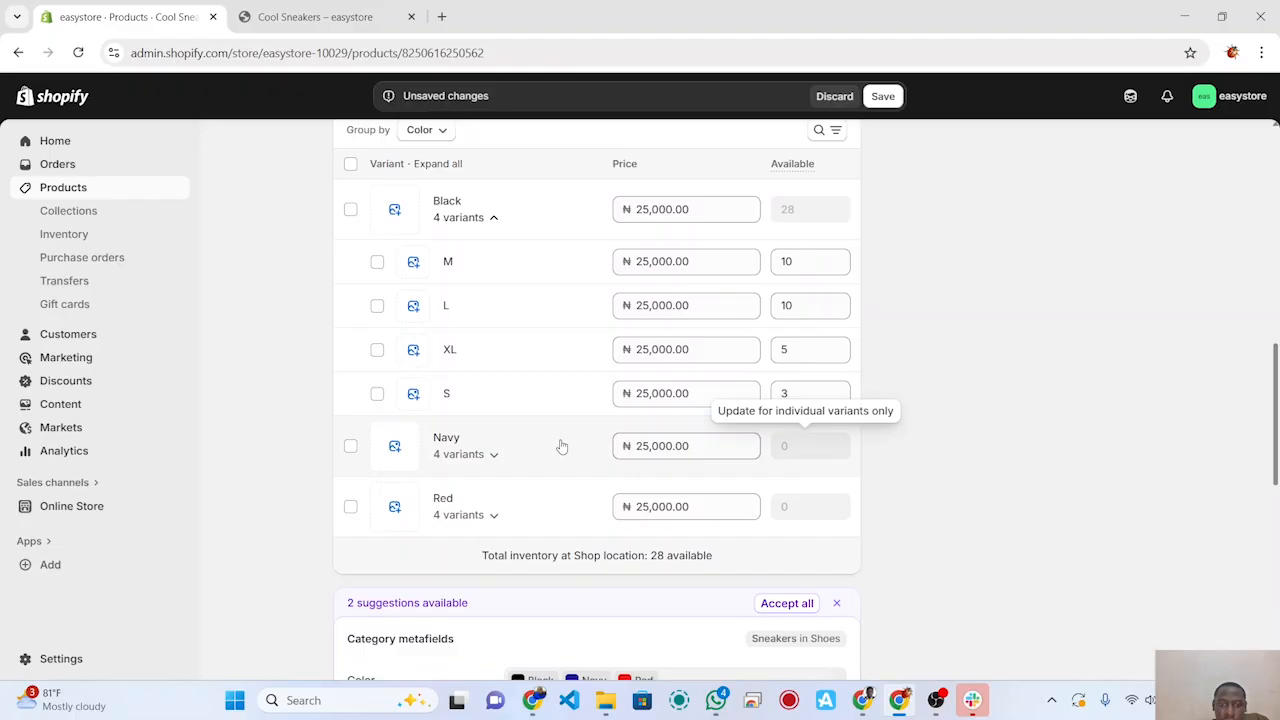
pyautogui.click(494, 454)
pyautogui.doubleClick(785, 498)
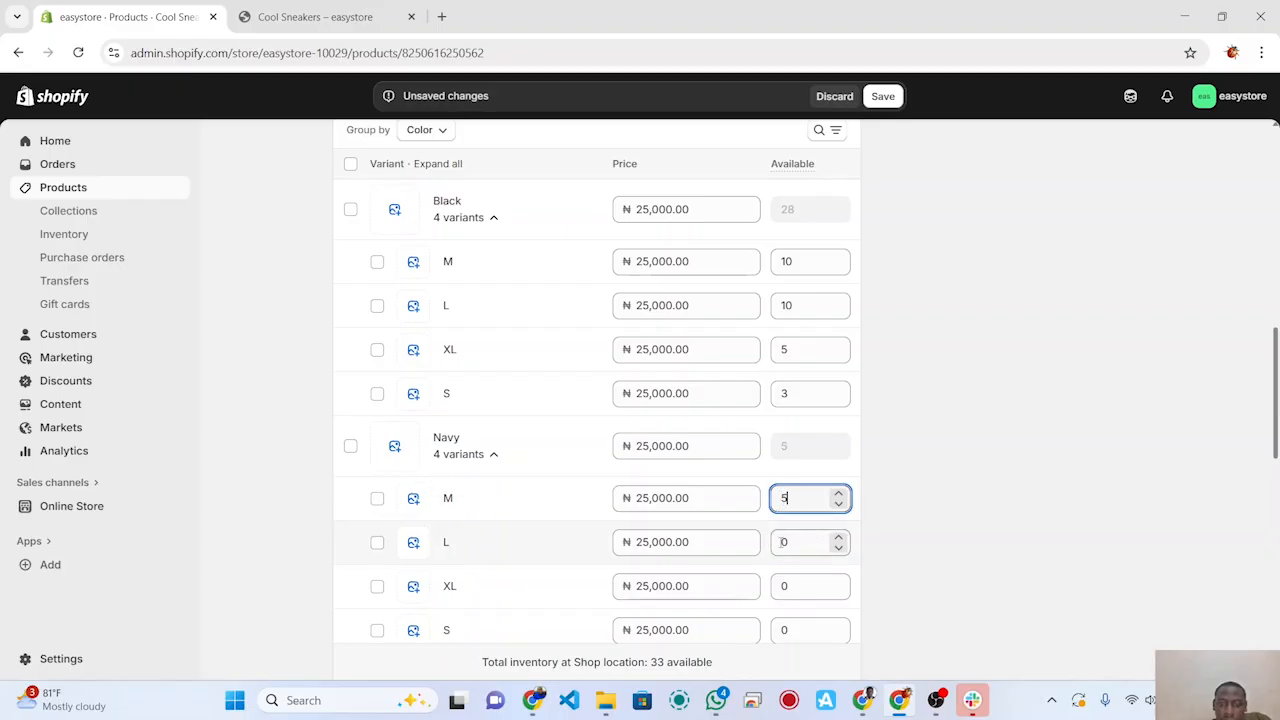
pyautogui.doubleClick(784, 542)
pyautogui.write('5')
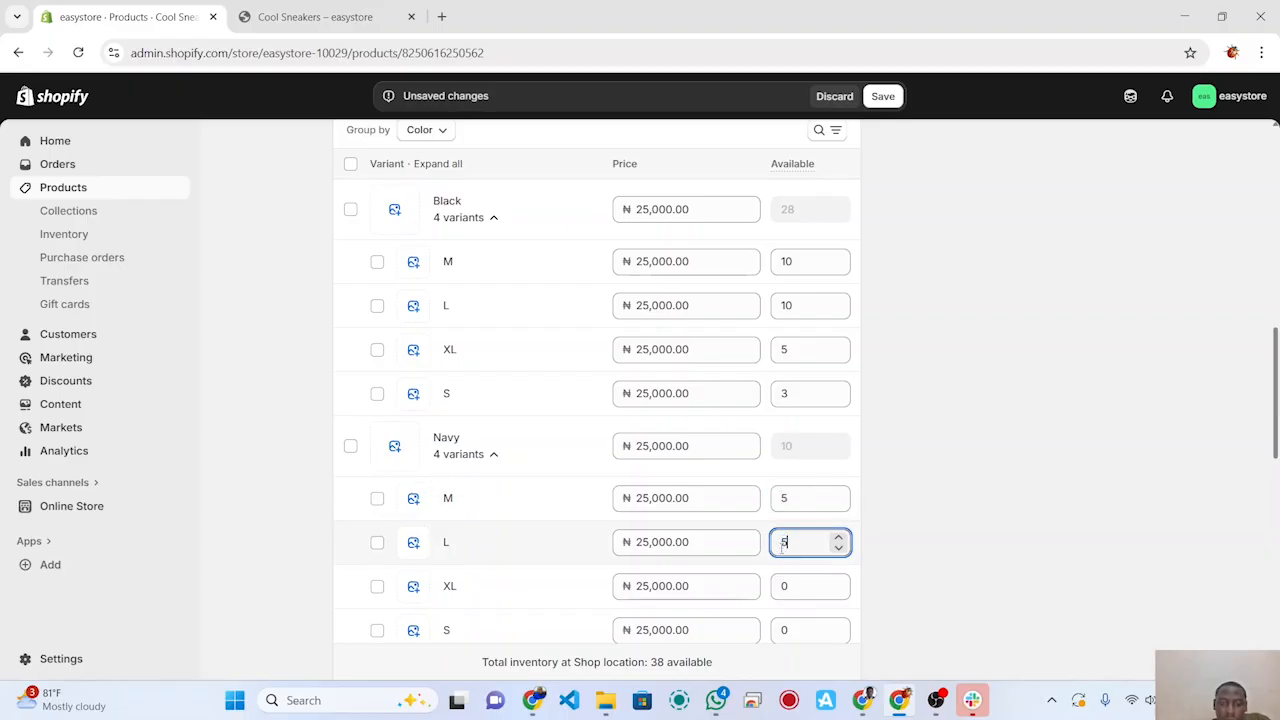
# Step: Set the available stock of the Navy variants to 1 for XL and -1 for S
pyautogui.doubleClick(800, 589)
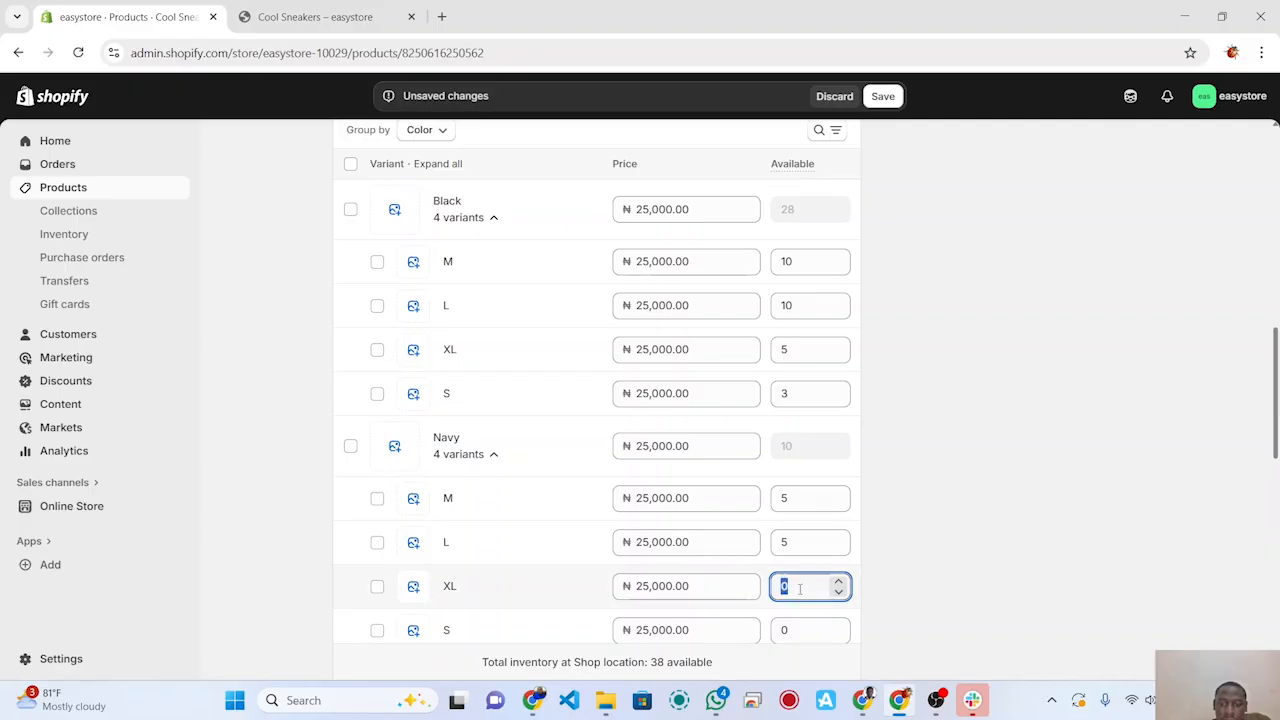
pyautogui.write('5')
pyautogui.doubleClick(800, 589)
pyautogui.write('1')
pyautogui.doubleClick(799, 630)
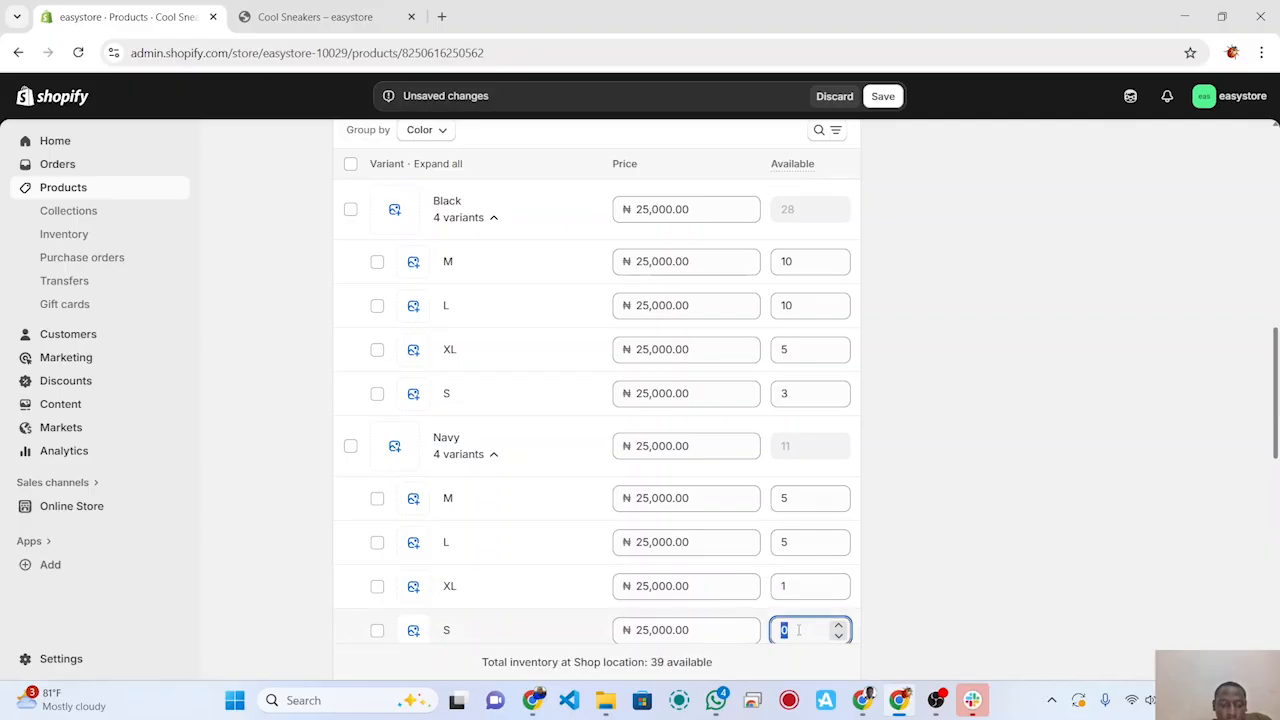
pyautogui.write('3')
pyautogui.doubleClick(797, 630)
pyautogui.write('-1')
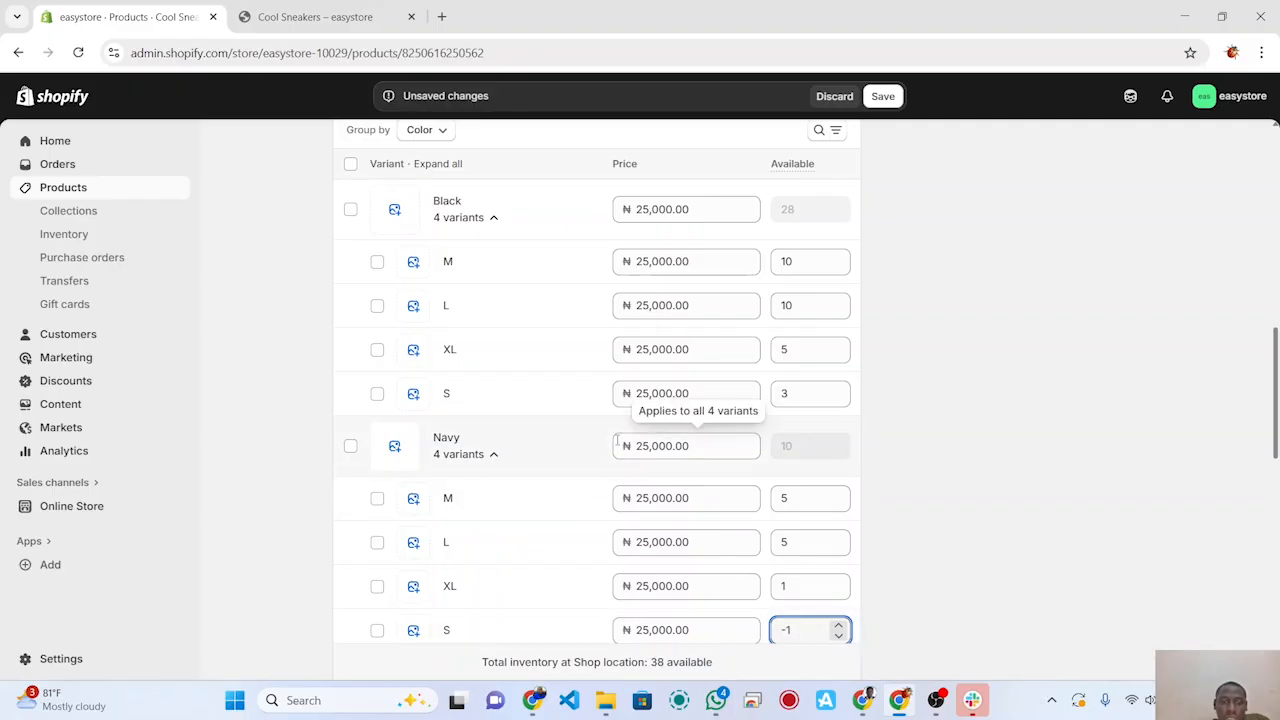
# Step: Set the Red variants' available stock to 5 each for M, L and XL and 3 for S, and save the product
pyautogui.scroll(-2, 686, 520)
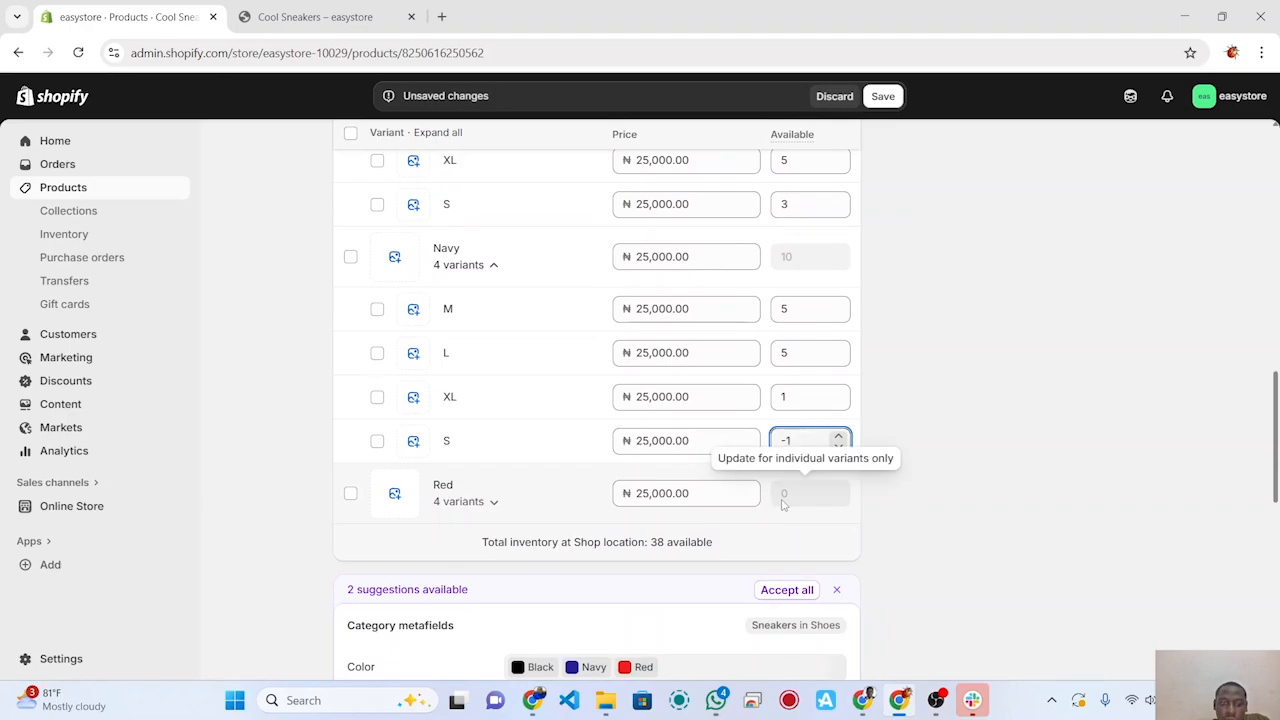
pyautogui.click(493, 508)
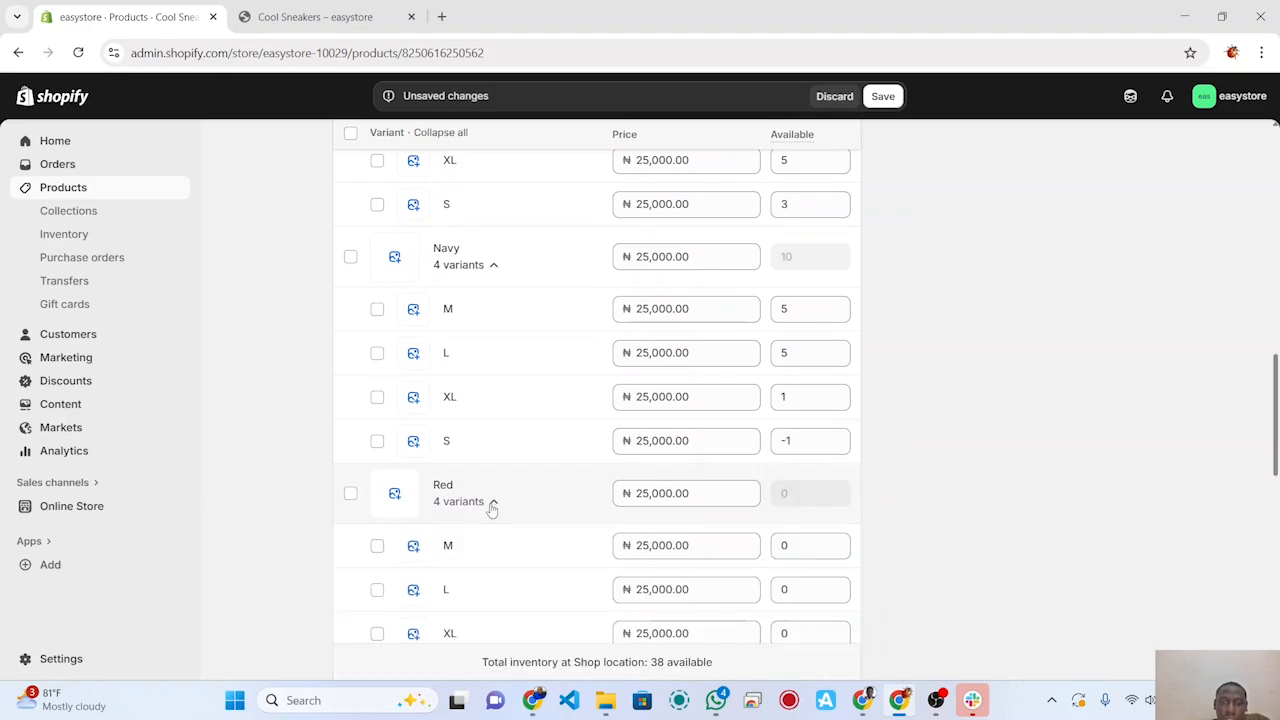
pyautogui.scroll(-2, 491, 508)
pyautogui.click(800, 387)
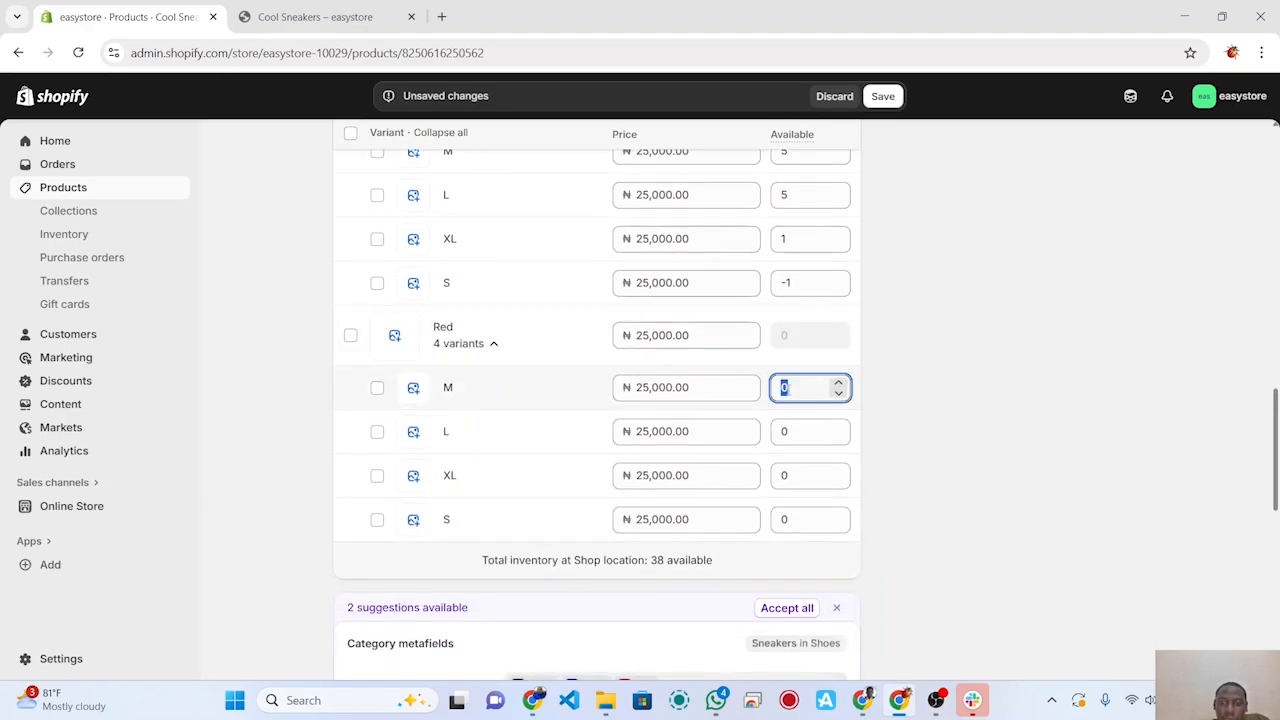
pyautogui.write('5')
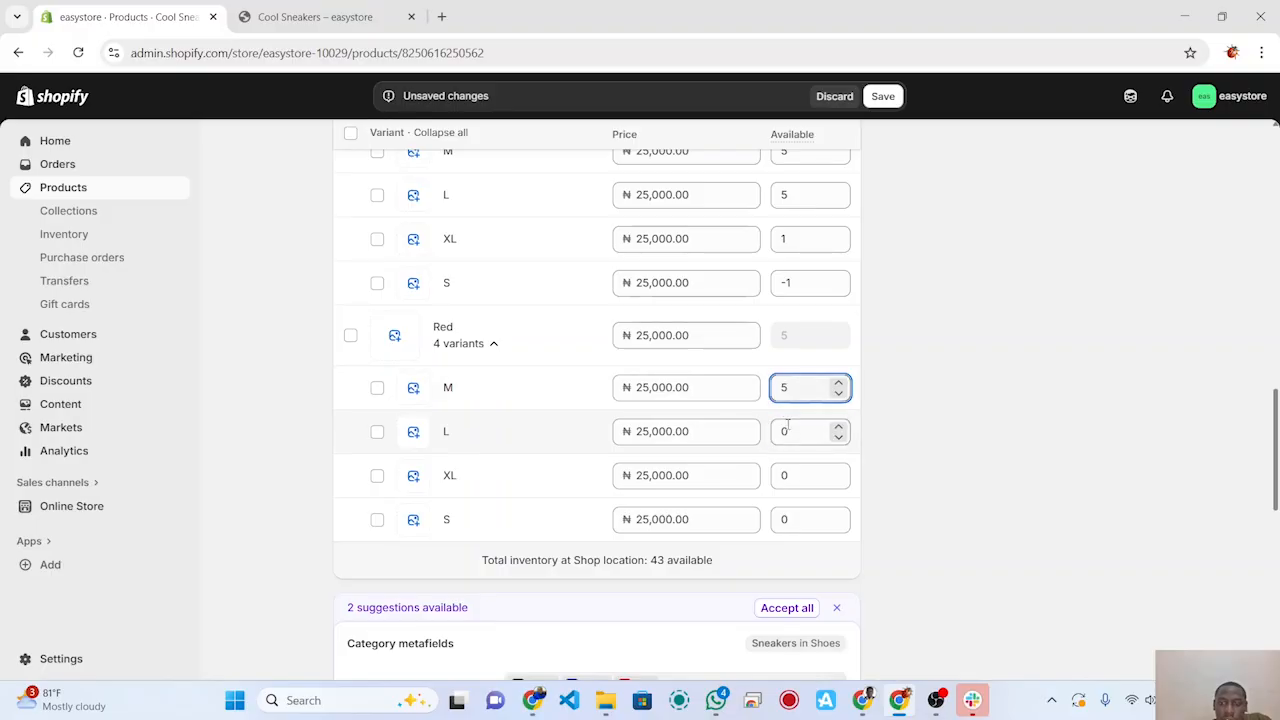
pyautogui.click(788, 424)
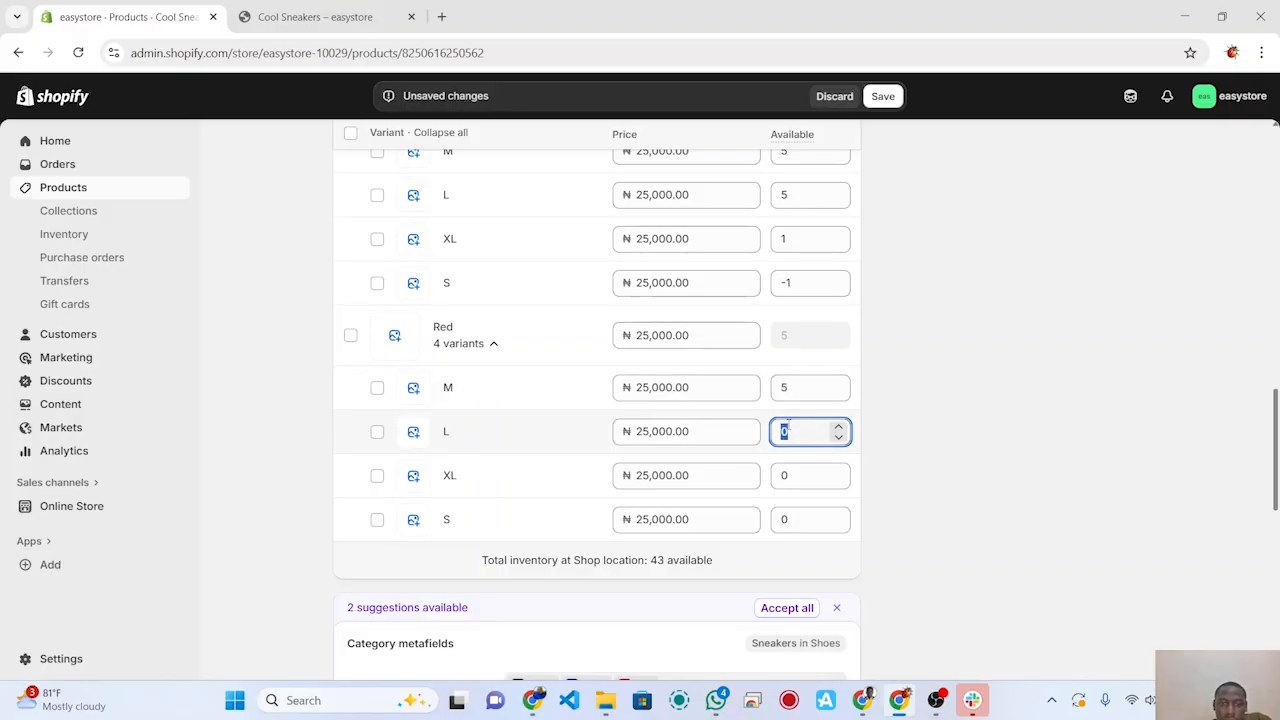
pyautogui.write('5')
pyautogui.click(788, 476)
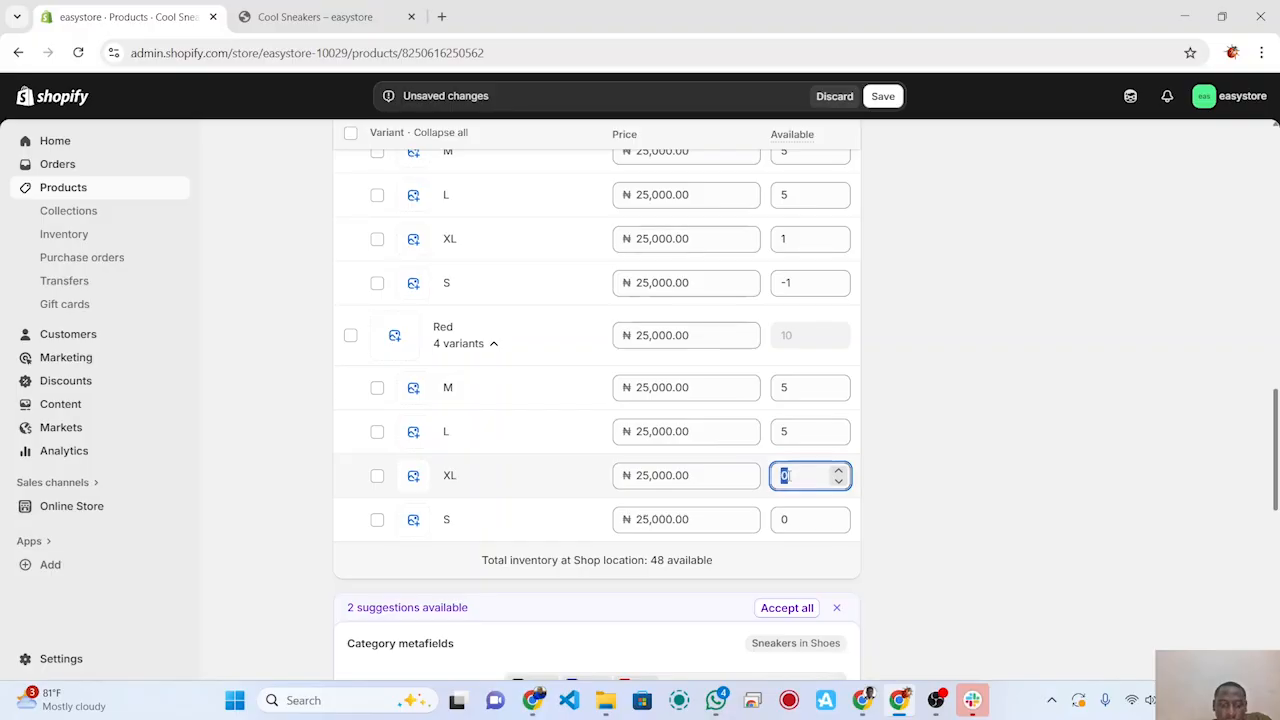
pyautogui.write('5')
pyautogui.click(795, 516)
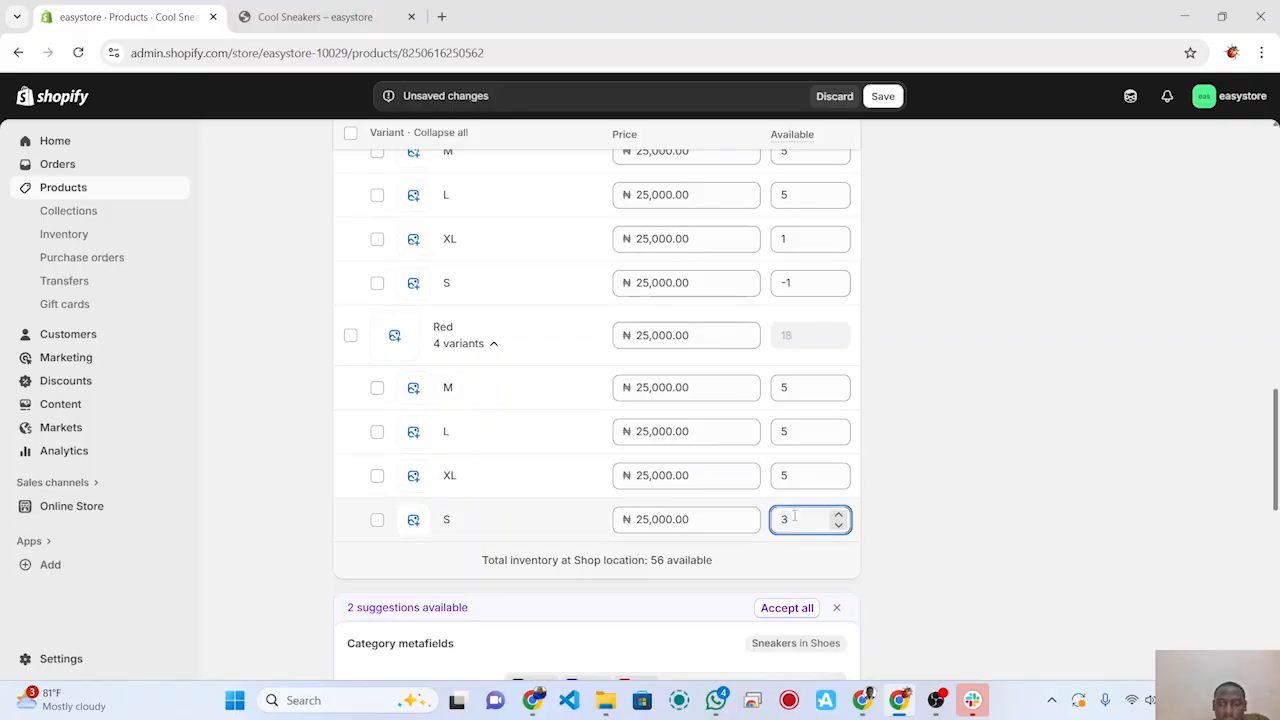
pyautogui.write('3')
pyautogui.scroll(-2, 795, 516)
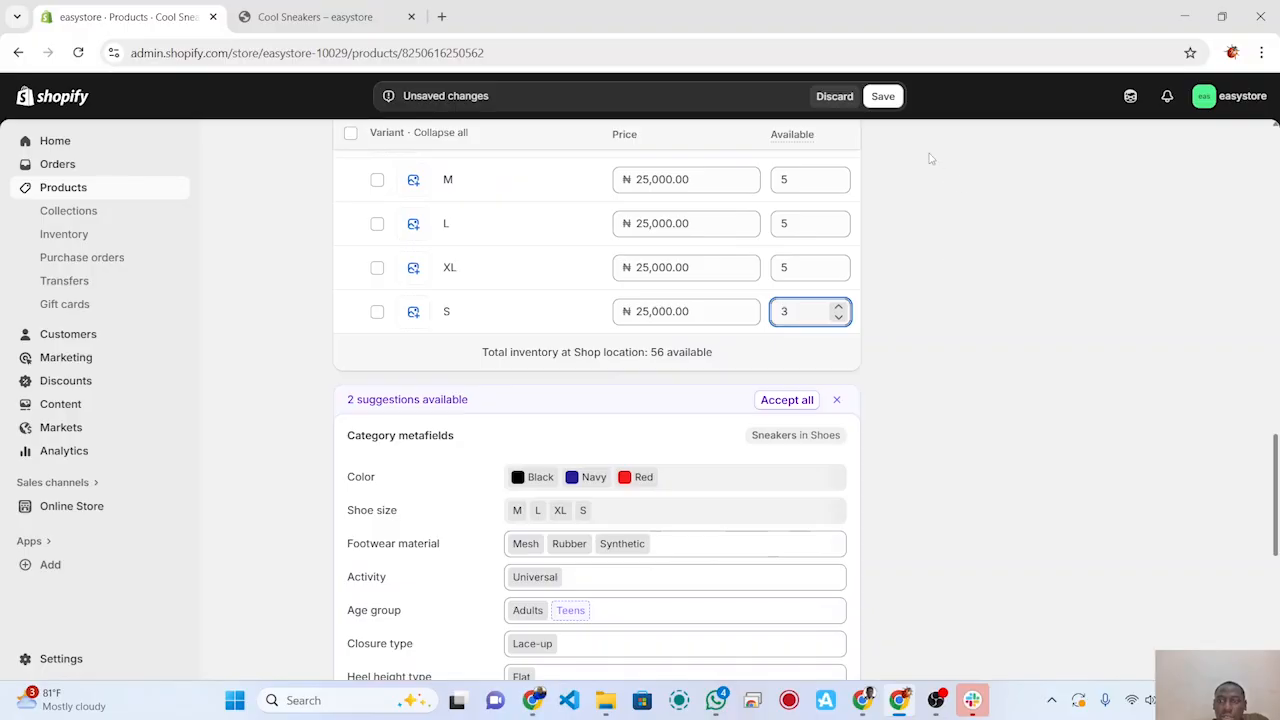
pyautogui.click(893, 100)
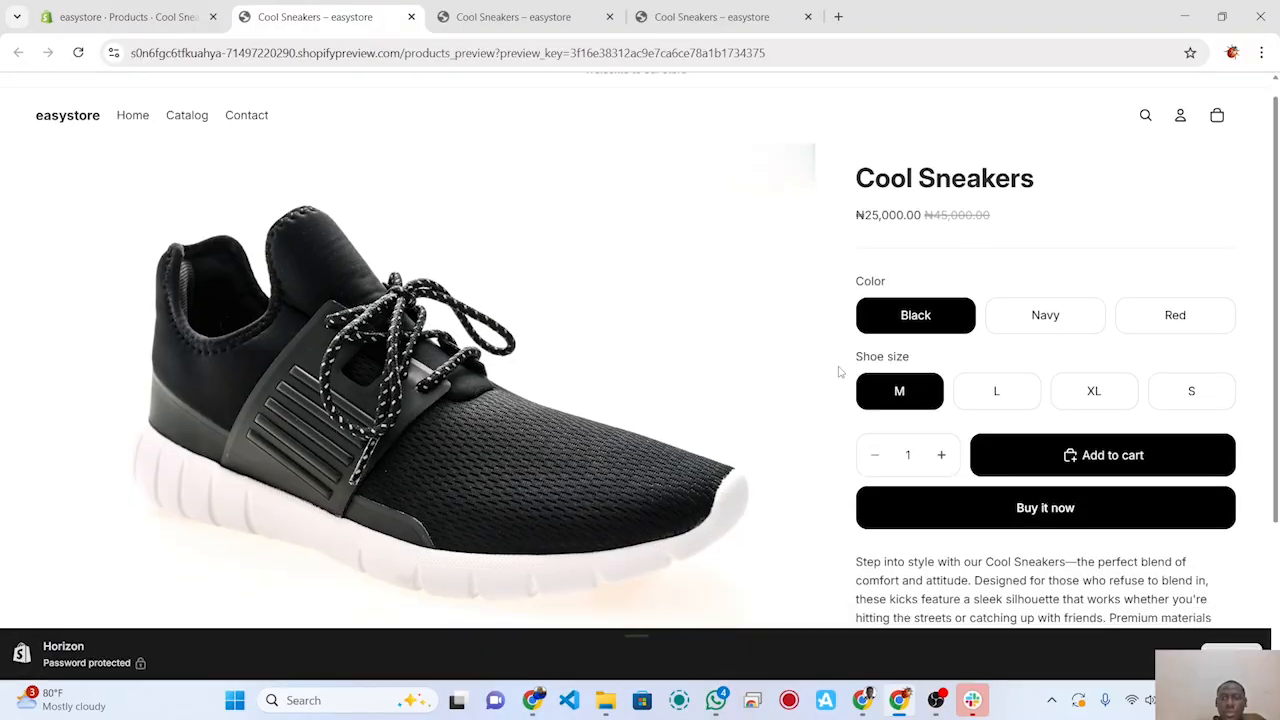
# Step: Examine the variant choices, purchase options and description in the Cool Sneakers store preview, and return to the product's admin page
pyautogui.scroll(-1, 840, 372)
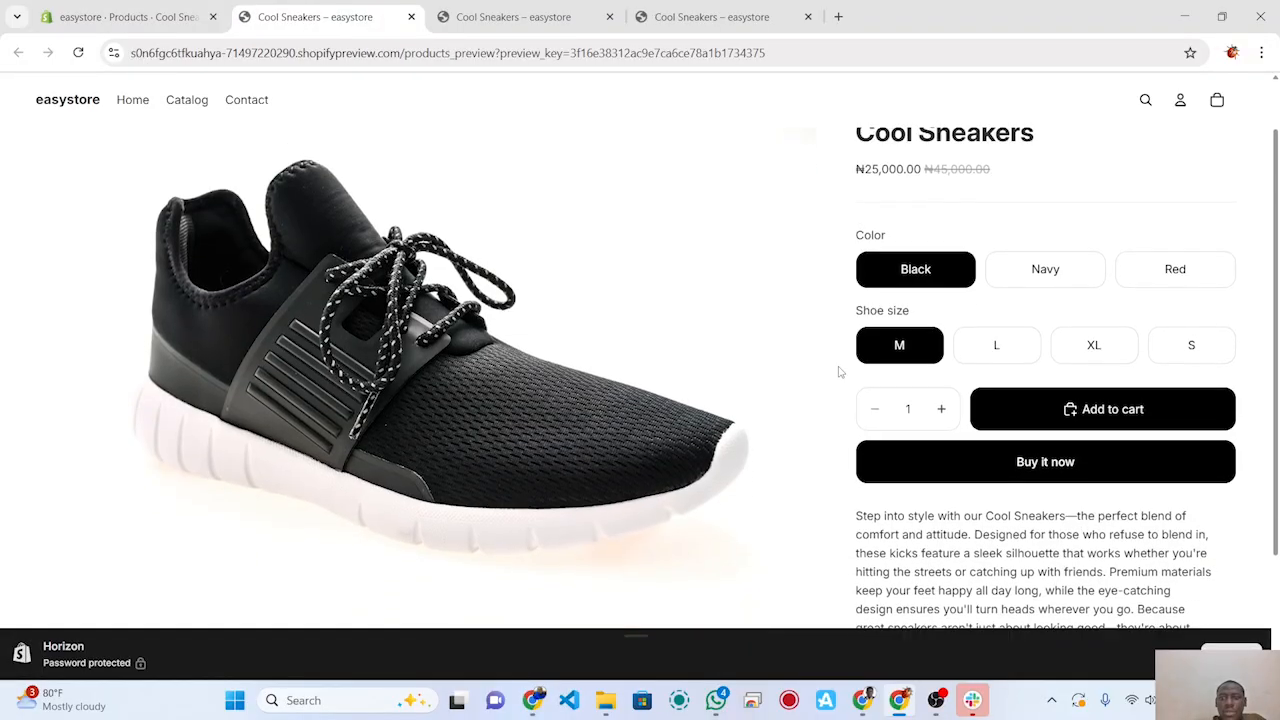
pyautogui.scroll(1, 840, 372)
pyautogui.scroll(-1, 840, 372)
pyautogui.scroll(2, 840, 372)
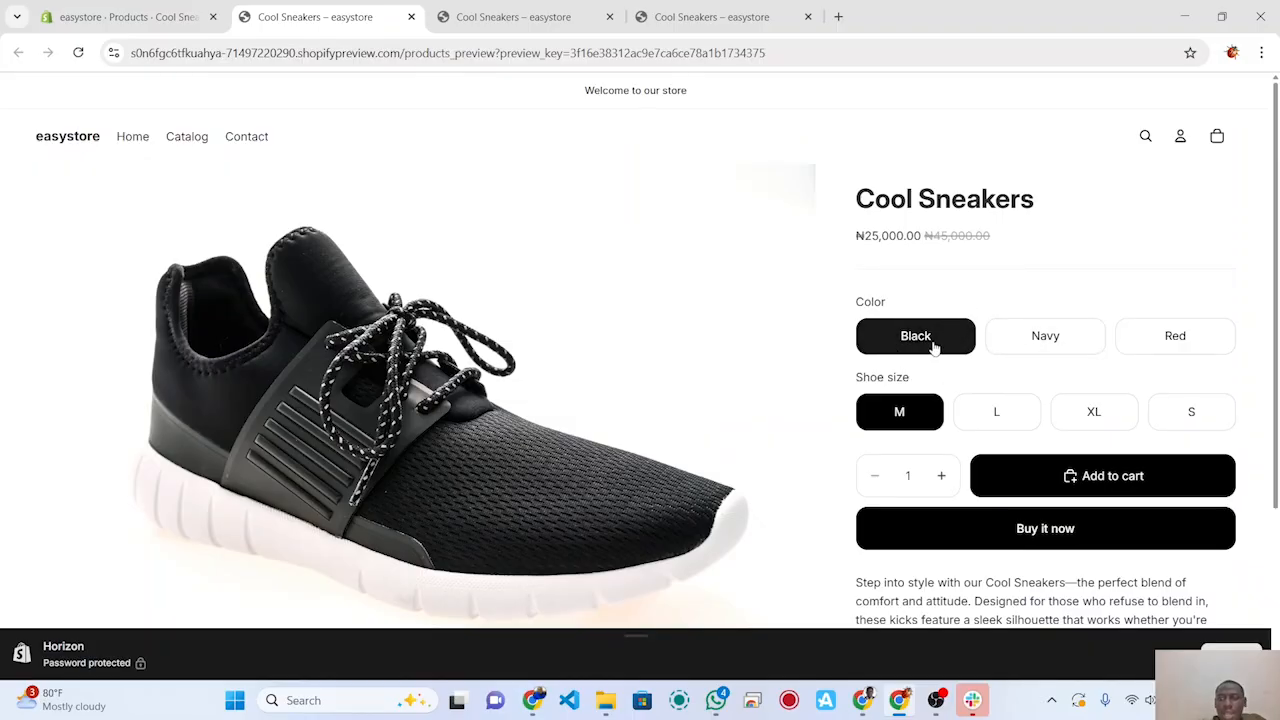
pyautogui.scroll(-2, 1051, 388)
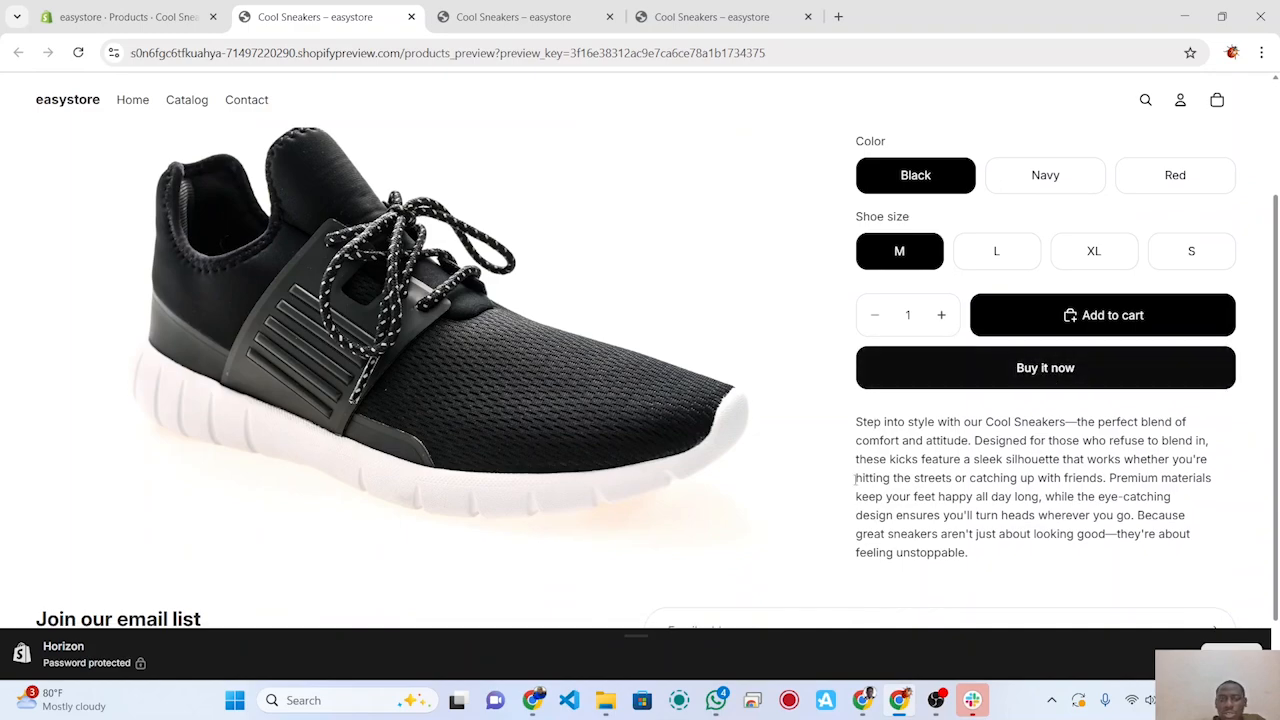
pyautogui.scroll(-1, 843, 491)
pyautogui.scroll(3, 843, 491)
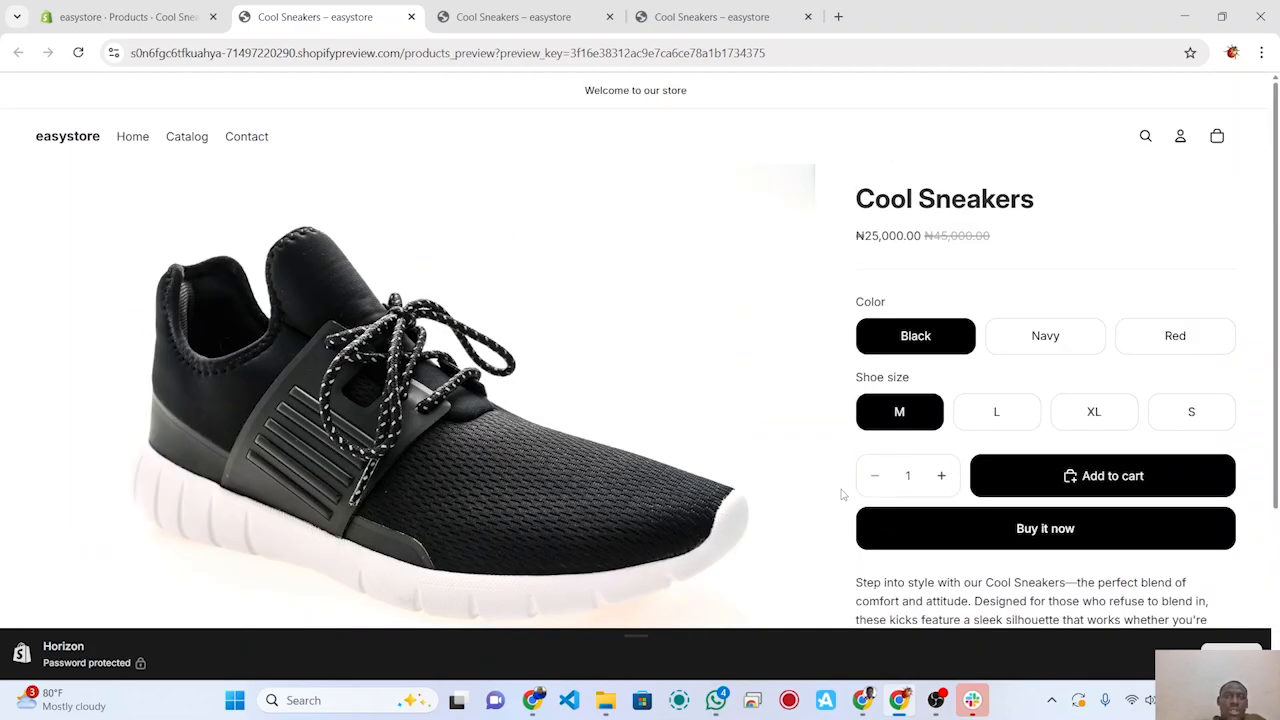
pyautogui.scroll(-3, 843, 491)
pyautogui.scroll(3, 380, 451)
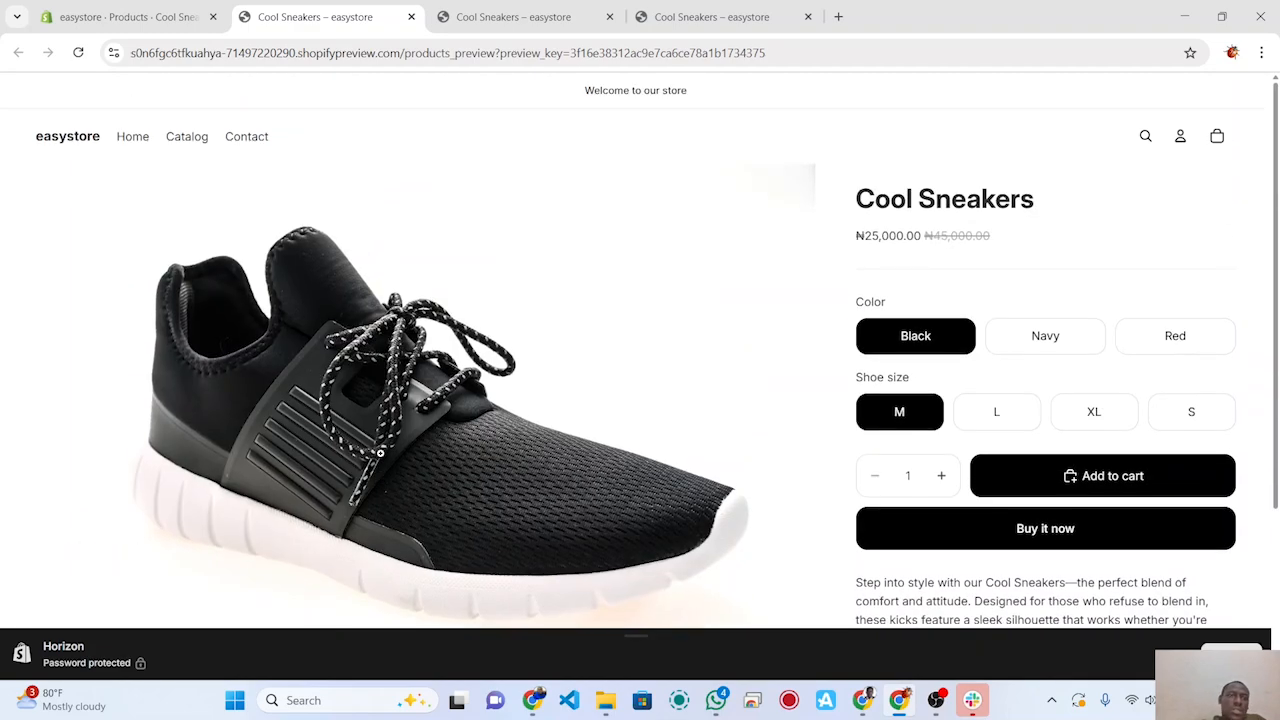
pyautogui.click(125, 17)
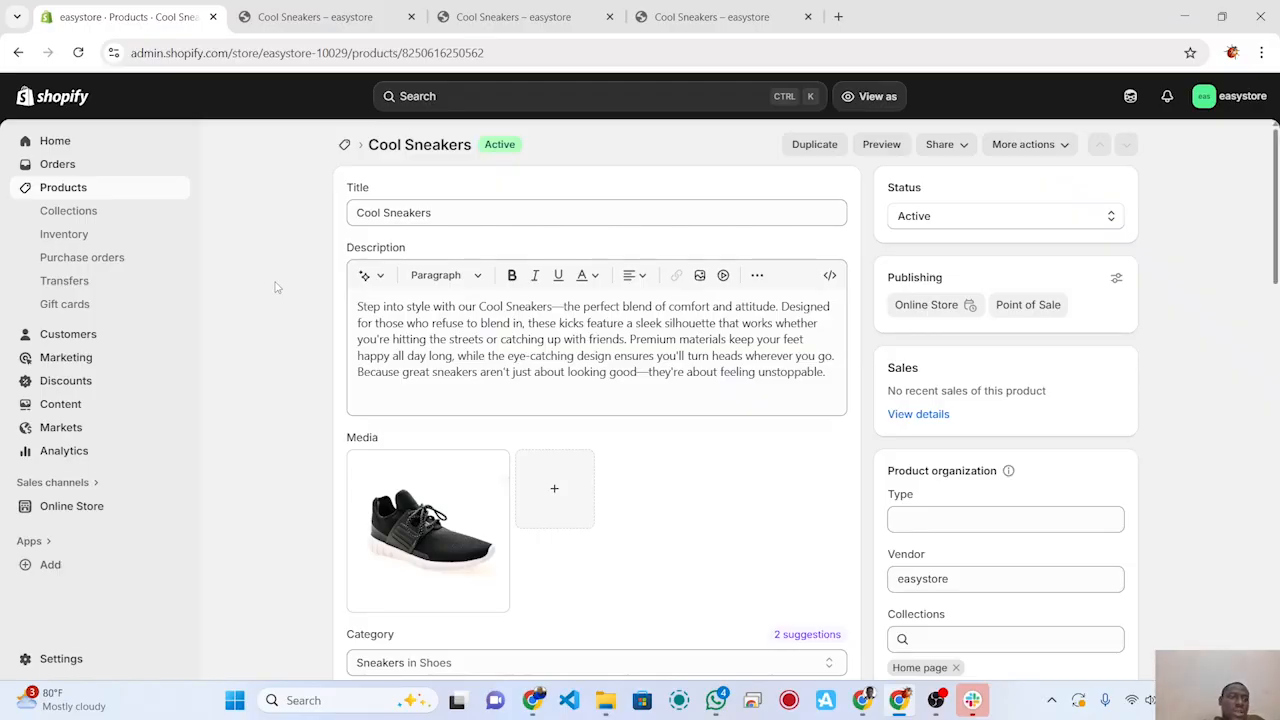
# Step: Open the online store's Themes page and examine the current theme and the popular free themes on offer
pyautogui.scroll(-1, 259, 351)
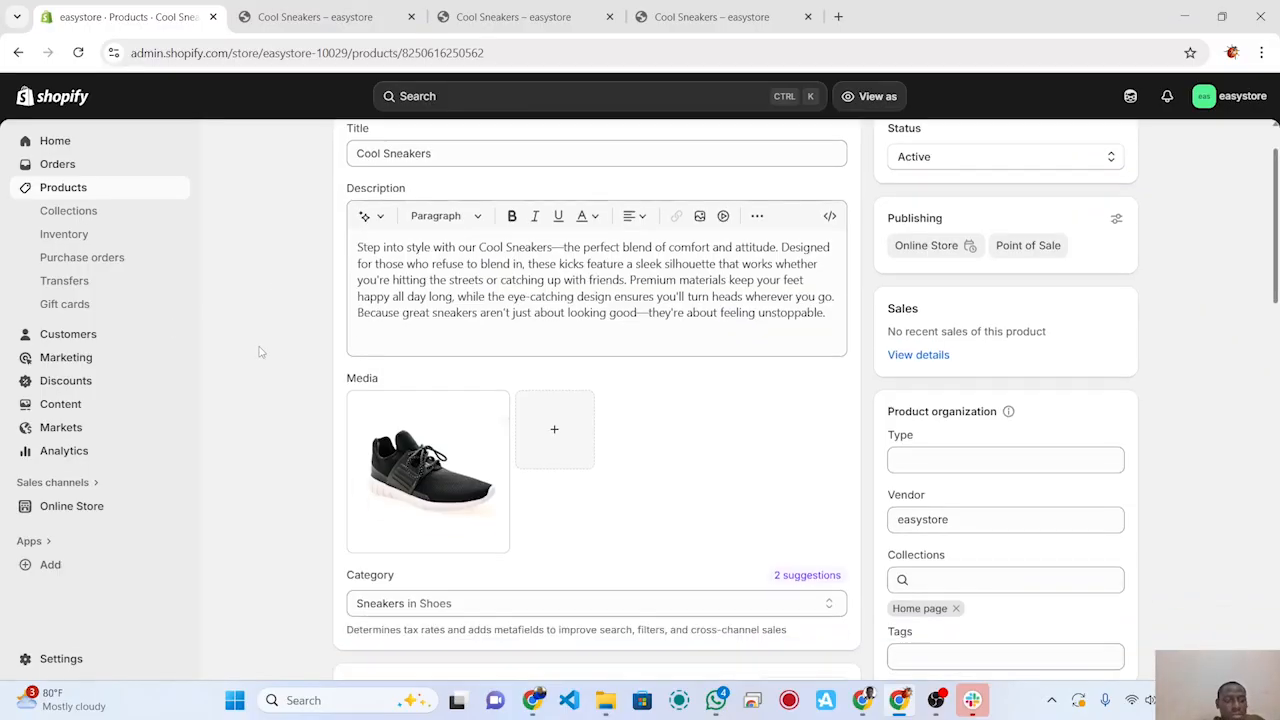
pyautogui.scroll(1, 259, 351)
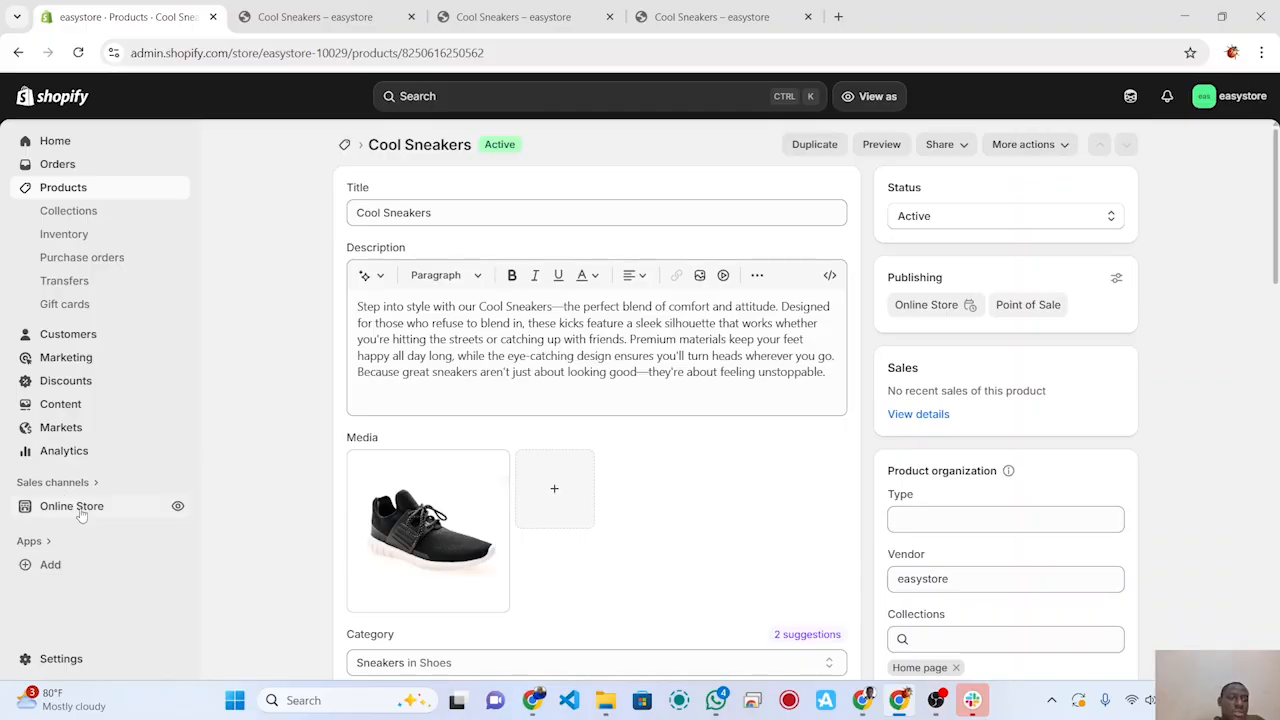
pyautogui.click(83, 513)
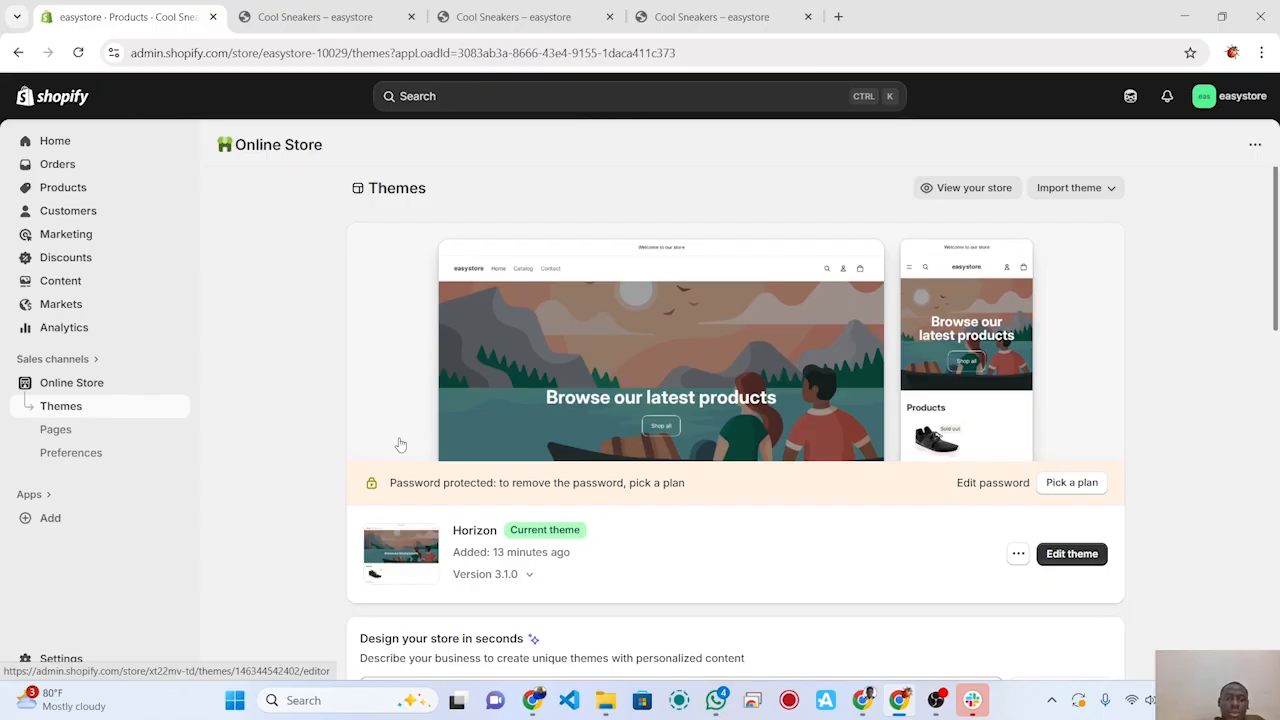
pyautogui.scroll(-2, 333, 377)
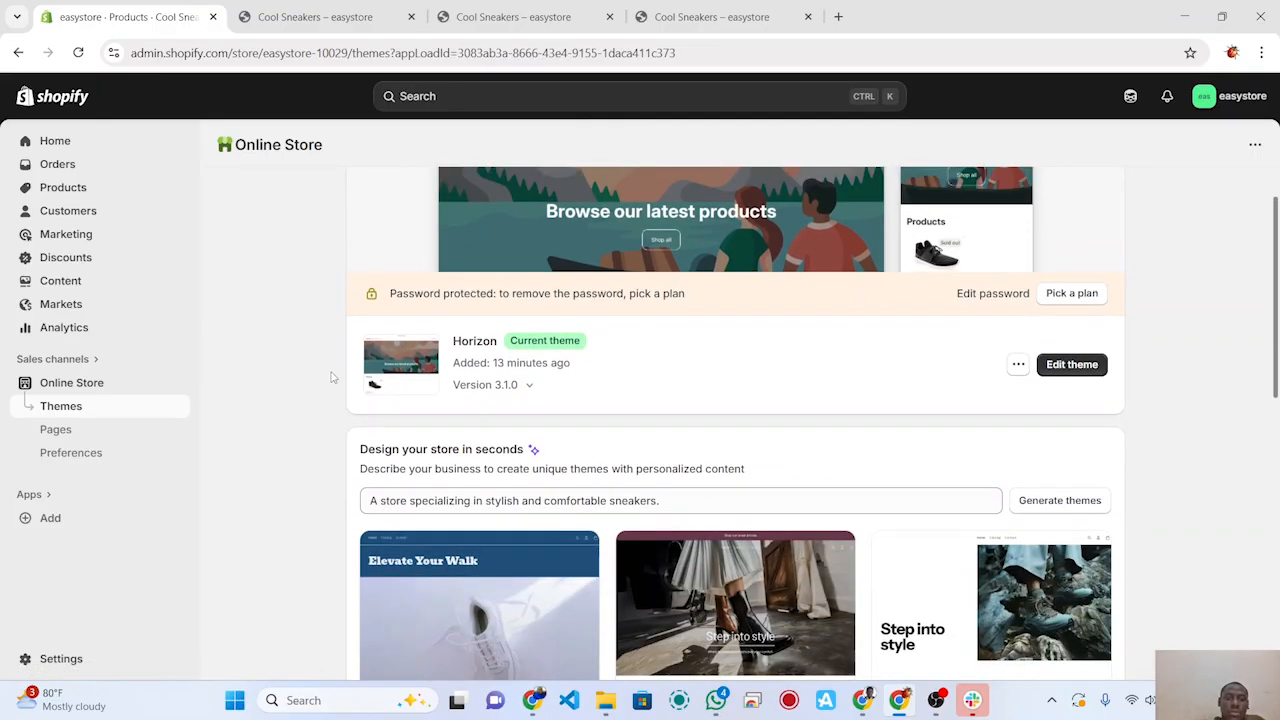
pyautogui.scroll(2, 333, 377)
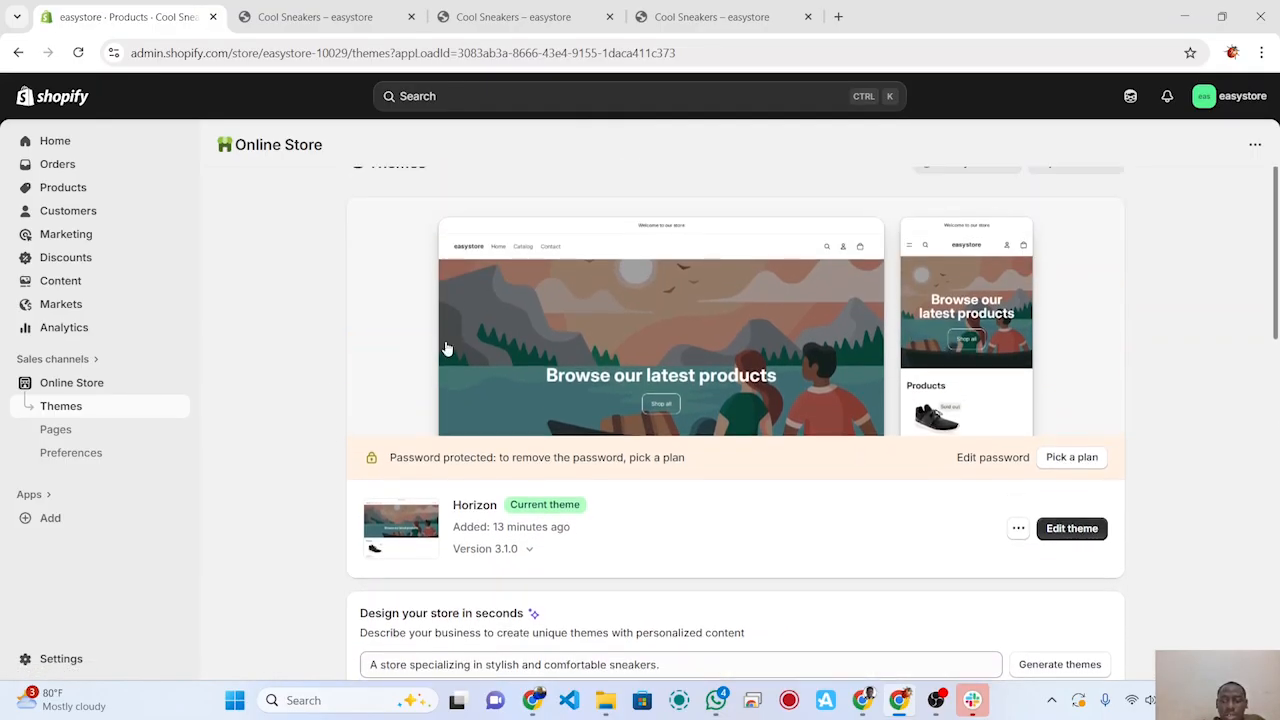
pyautogui.scroll(-4, 655, 519)
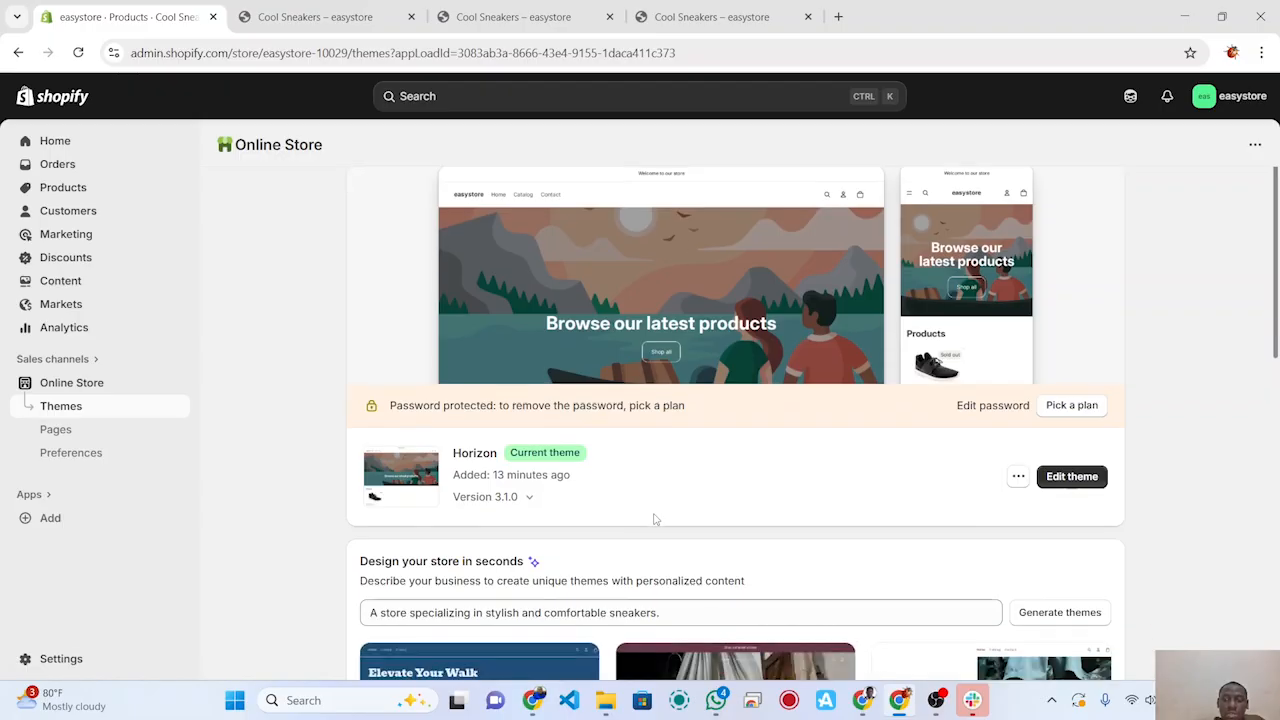
pyautogui.scroll(-3, 655, 519)
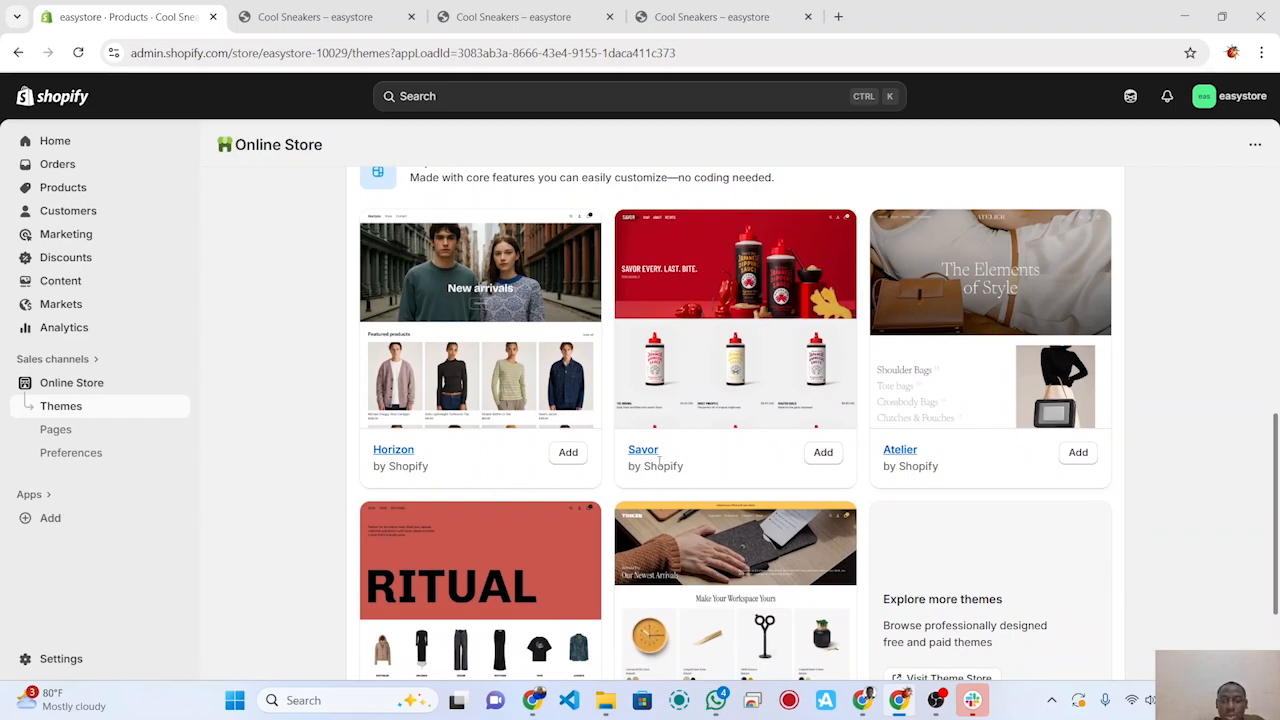
pyautogui.scroll(-2, 898, 458)
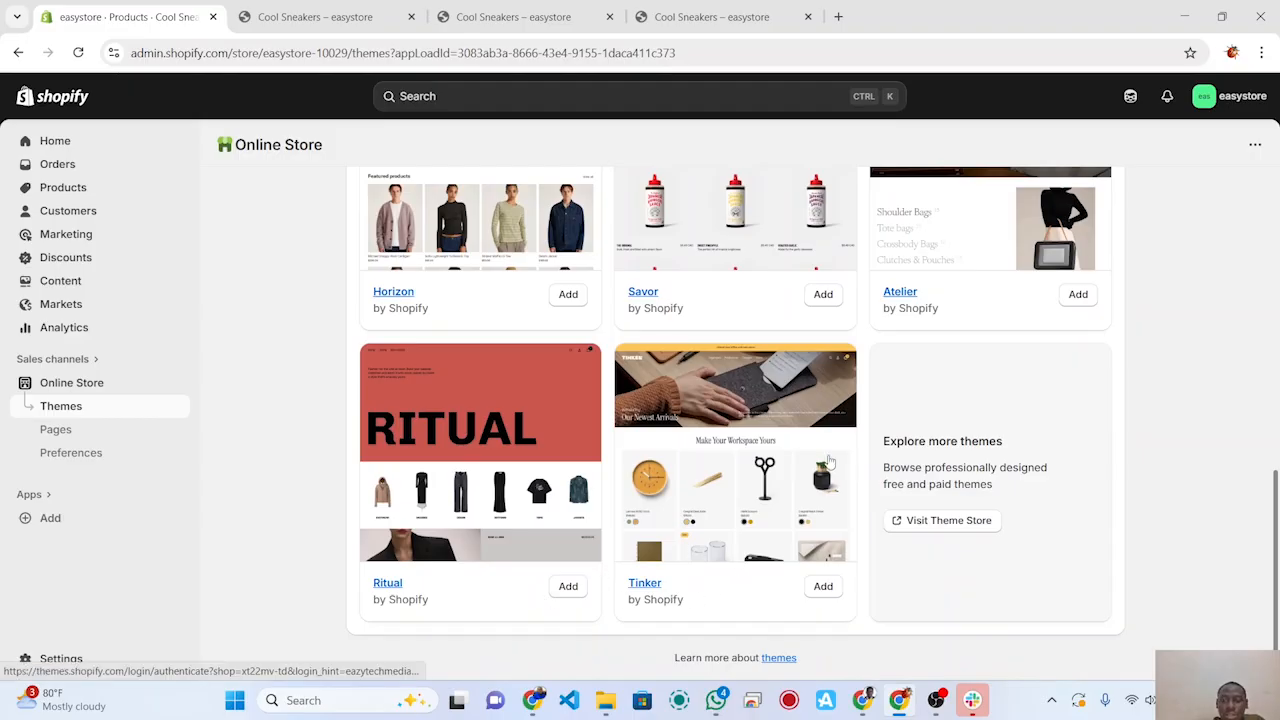
pyautogui.scroll(2, 828, 456)
pyautogui.scroll(-2, 868, 452)
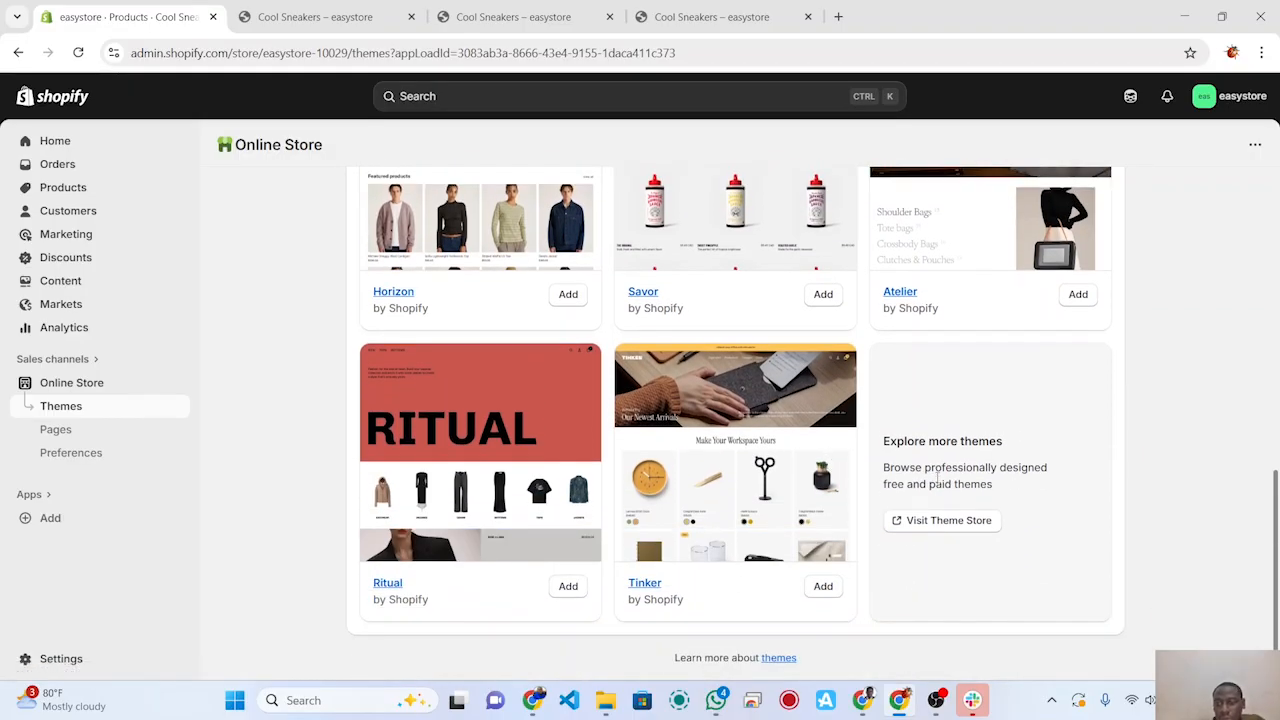
# Step: Visit the Shopify Theme Store, filter the themes to Free, and examine the industry, catalog size and feature filters
pyautogui.click(980, 524)
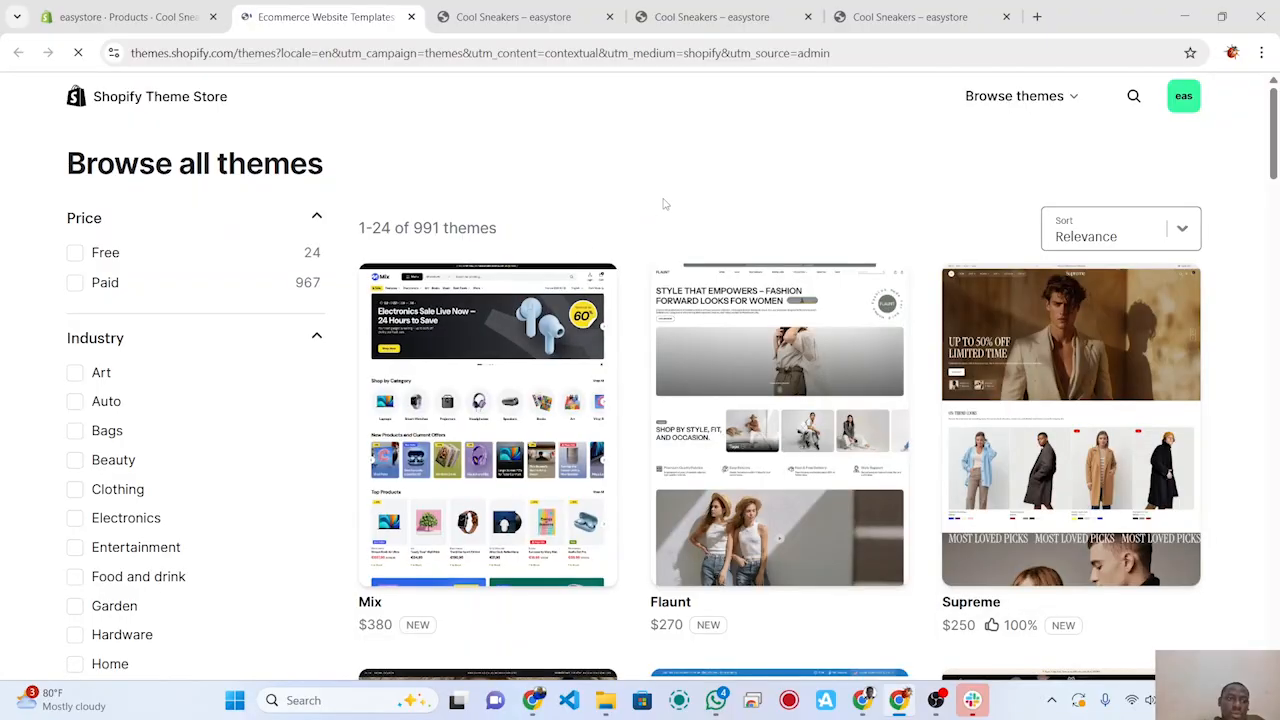
pyautogui.click(75, 255)
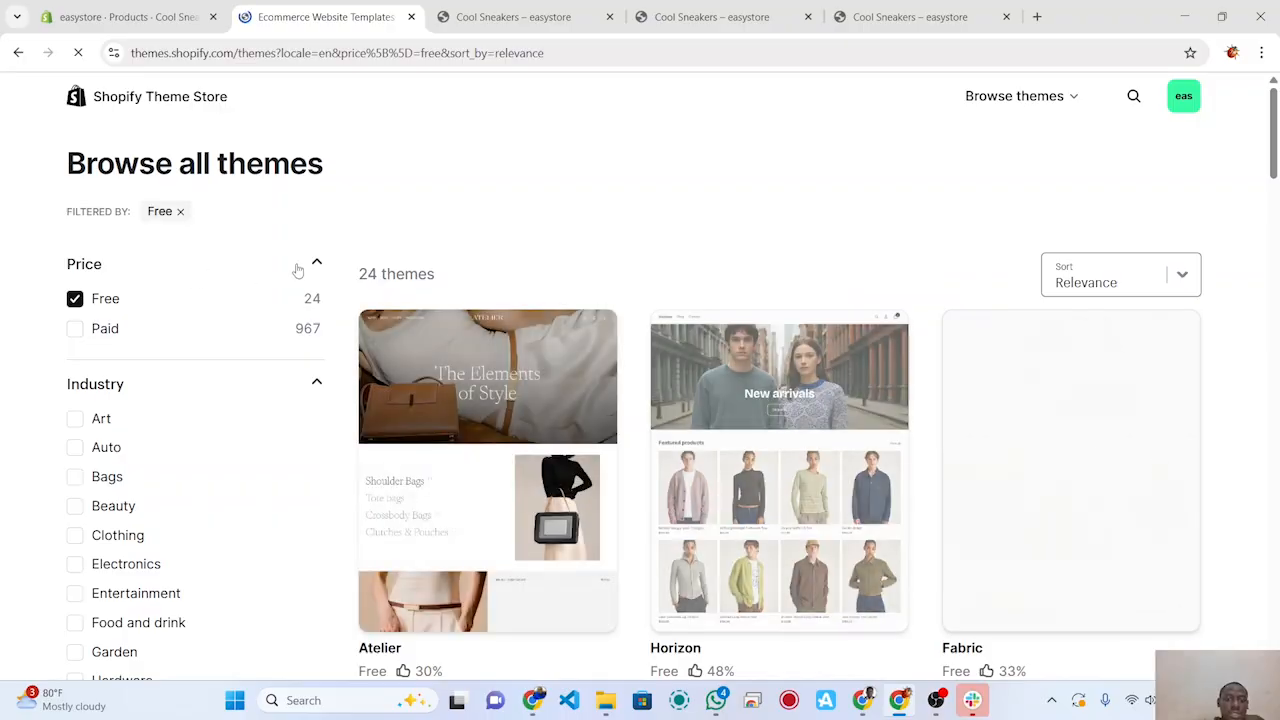
pyautogui.scroll(-2, 297, 268)
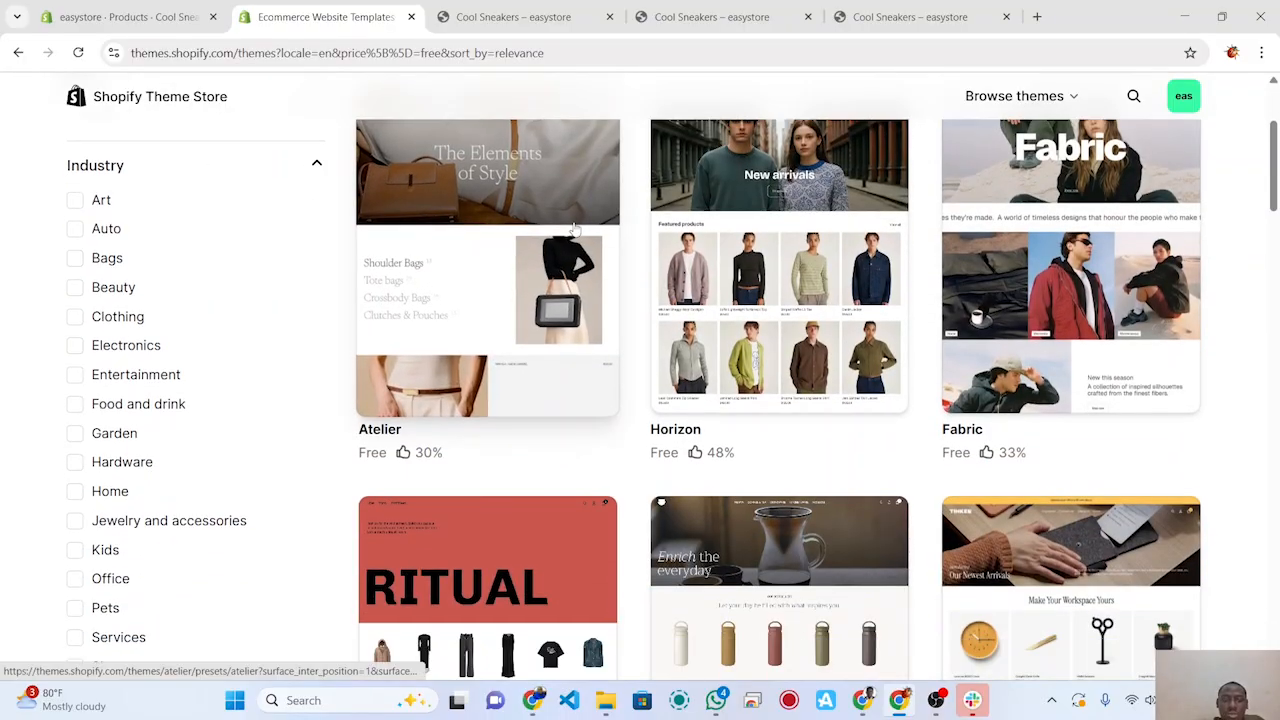
pyautogui.scroll(-1, 208, 325)
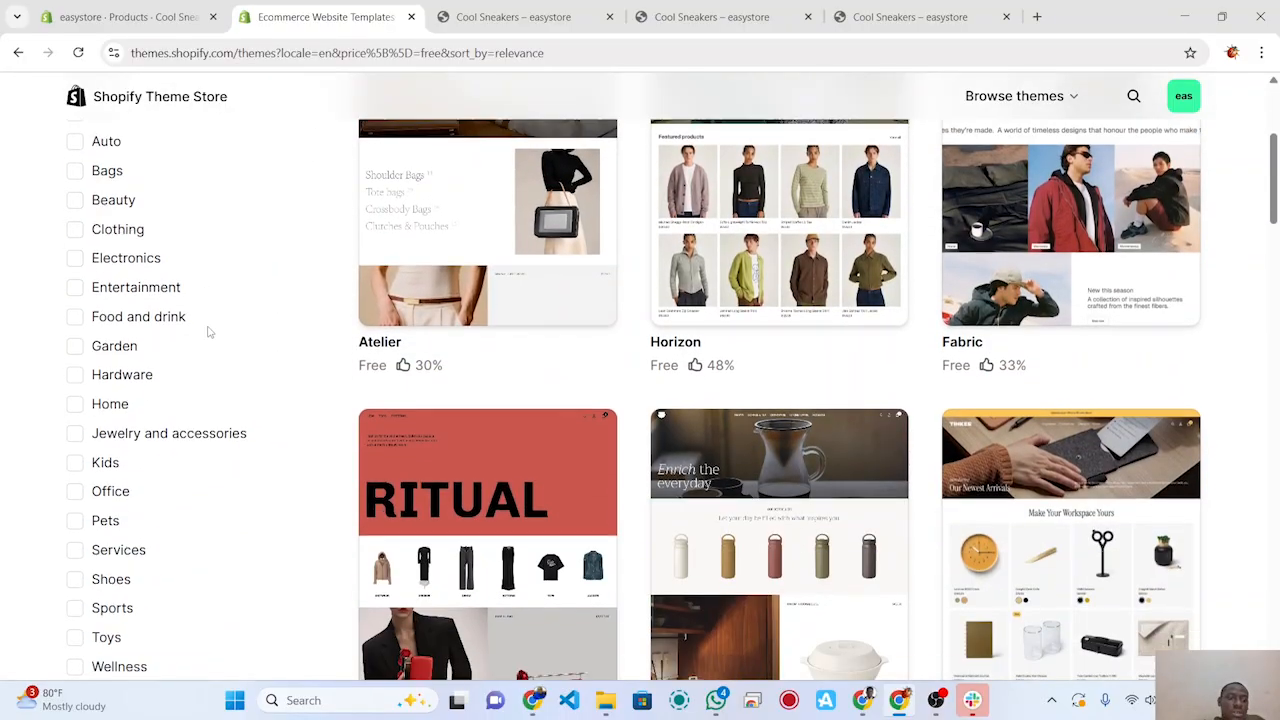
pyautogui.scroll(2, 206, 331)
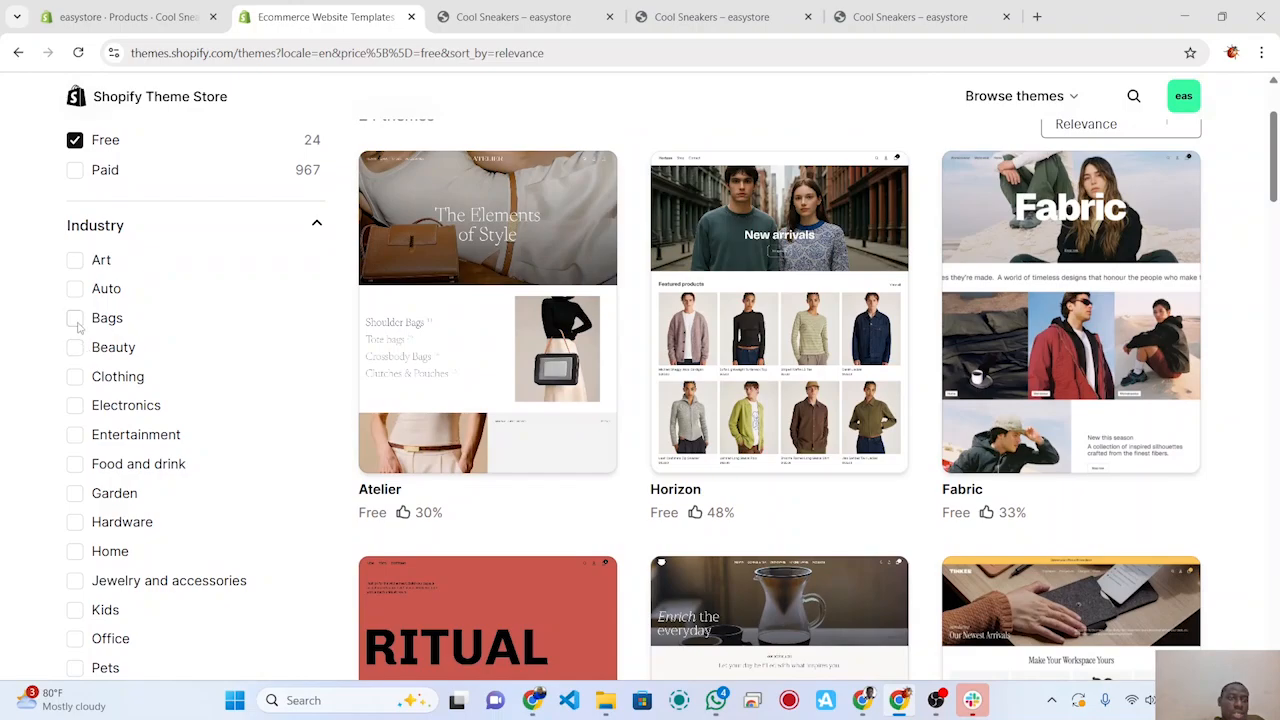
pyautogui.scroll(-5, 136, 418)
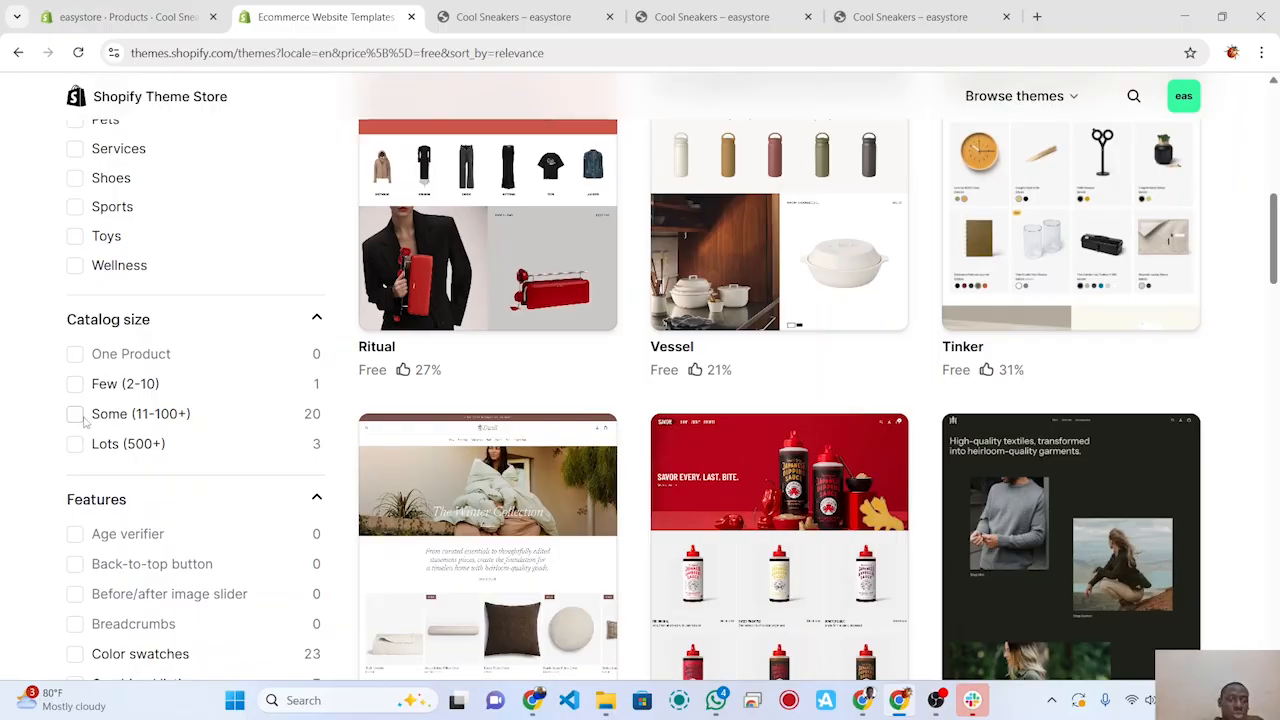
pyautogui.scroll(-3, 84, 421)
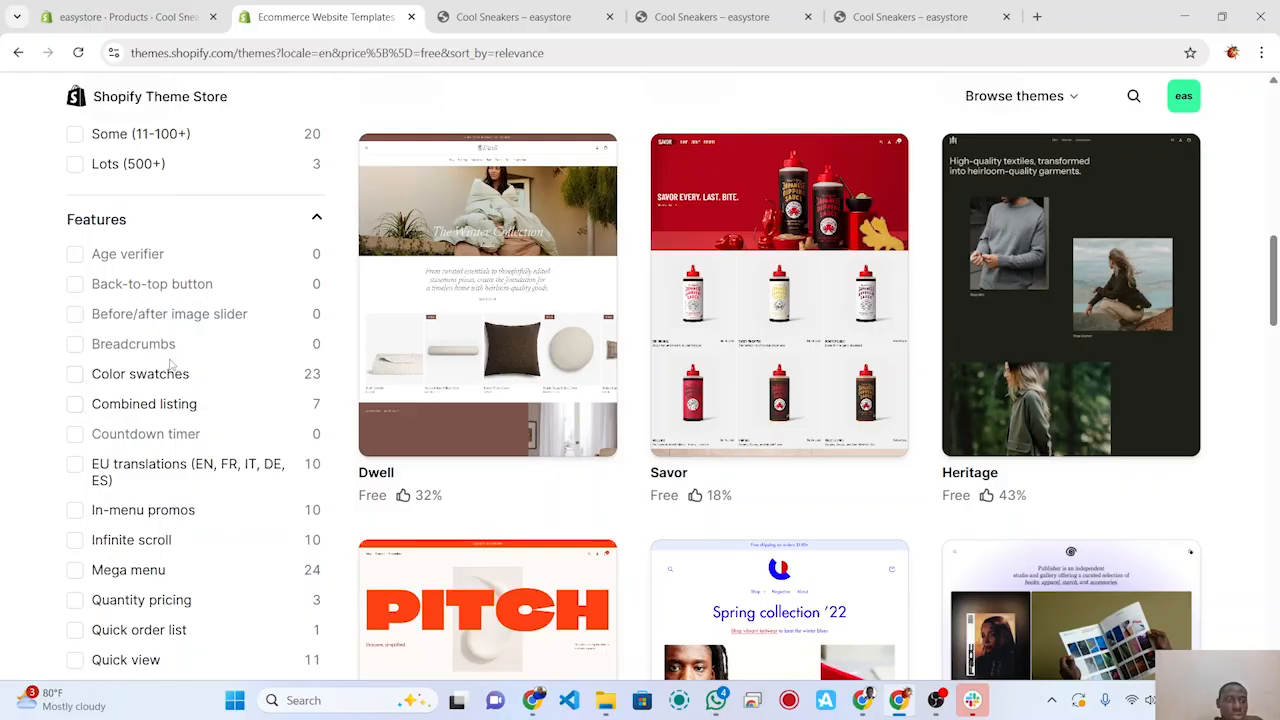
pyautogui.scroll(-5, 170, 365)
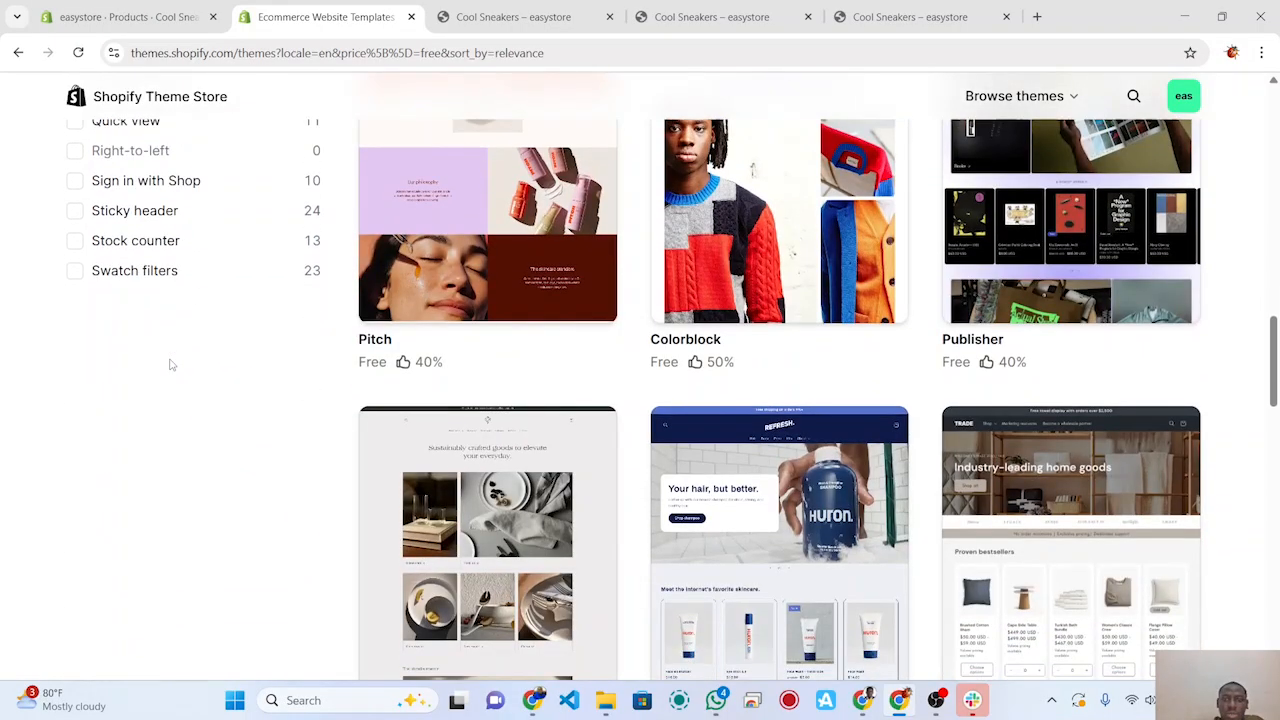
pyautogui.scroll(10, 170, 365)
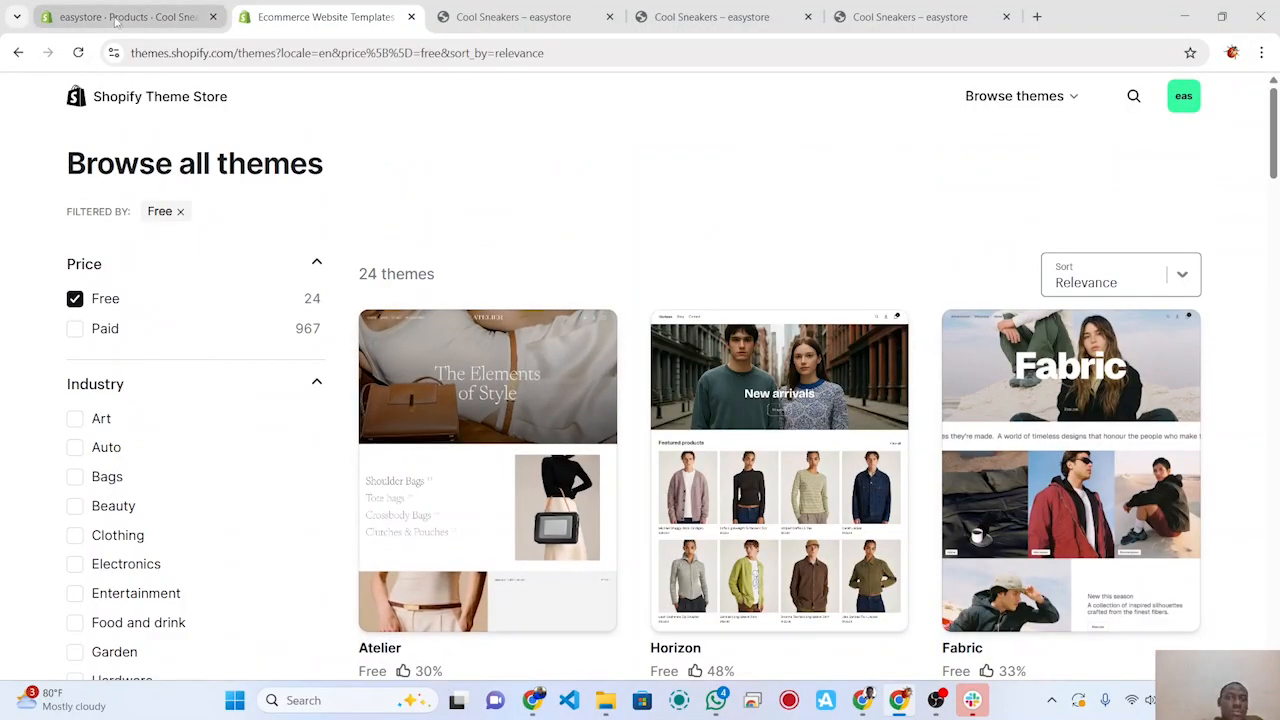
# Step: Return to the store admin's Themes page and open the current Horizon theme for editing
pyautogui.click(116, 17)
pyautogui.scroll(1, 797, 348)
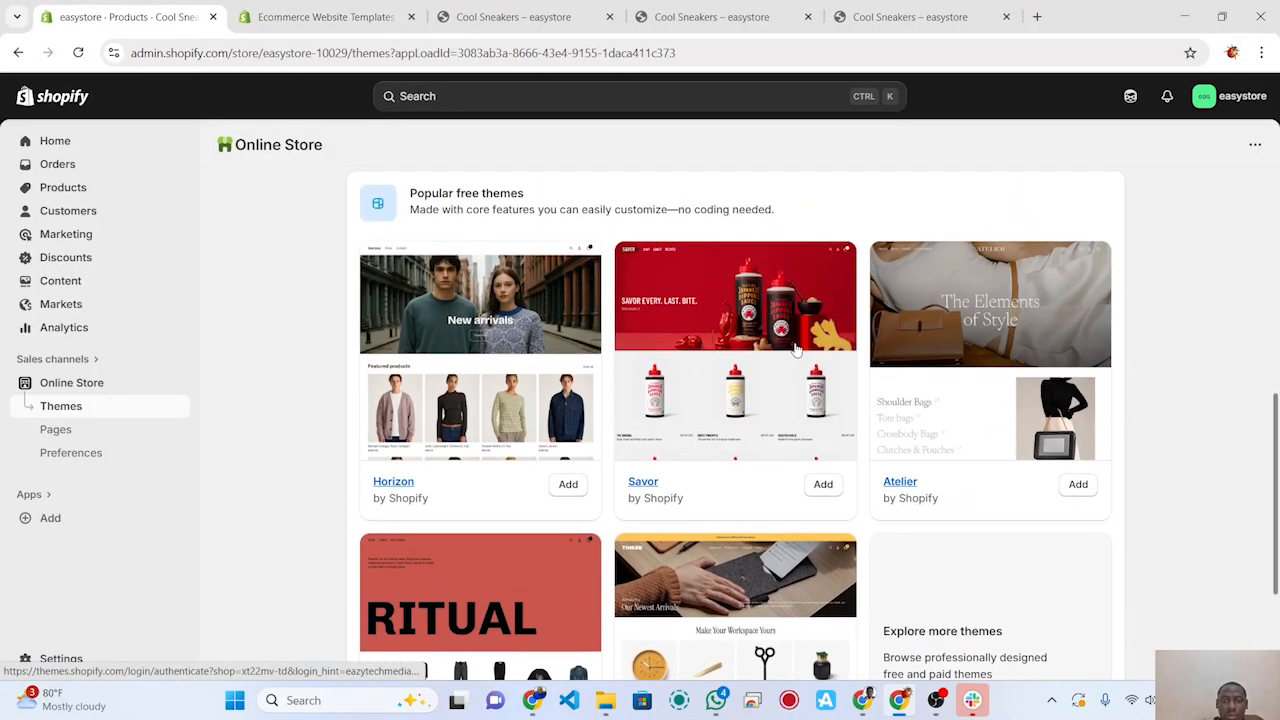
pyautogui.scroll(2, 797, 348)
pyautogui.scroll(-2, 743, 534)
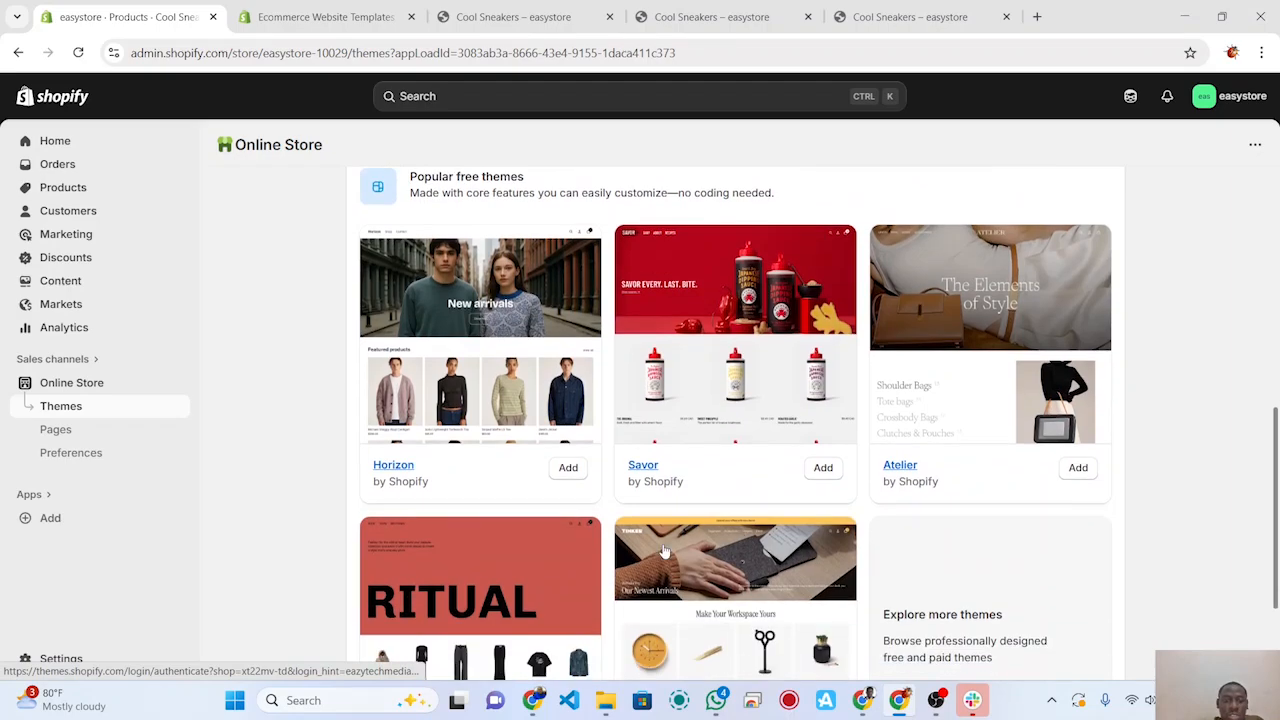
pyautogui.scroll(6, 657, 440)
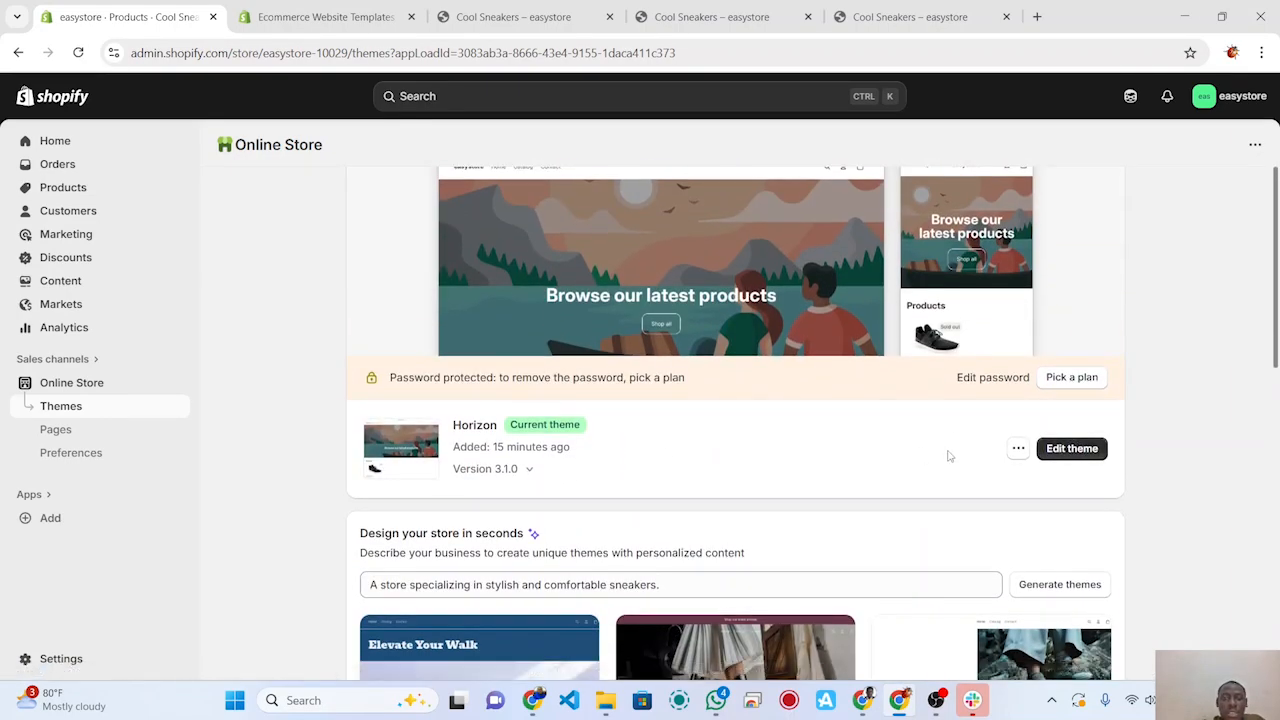
pyautogui.click(1072, 449)
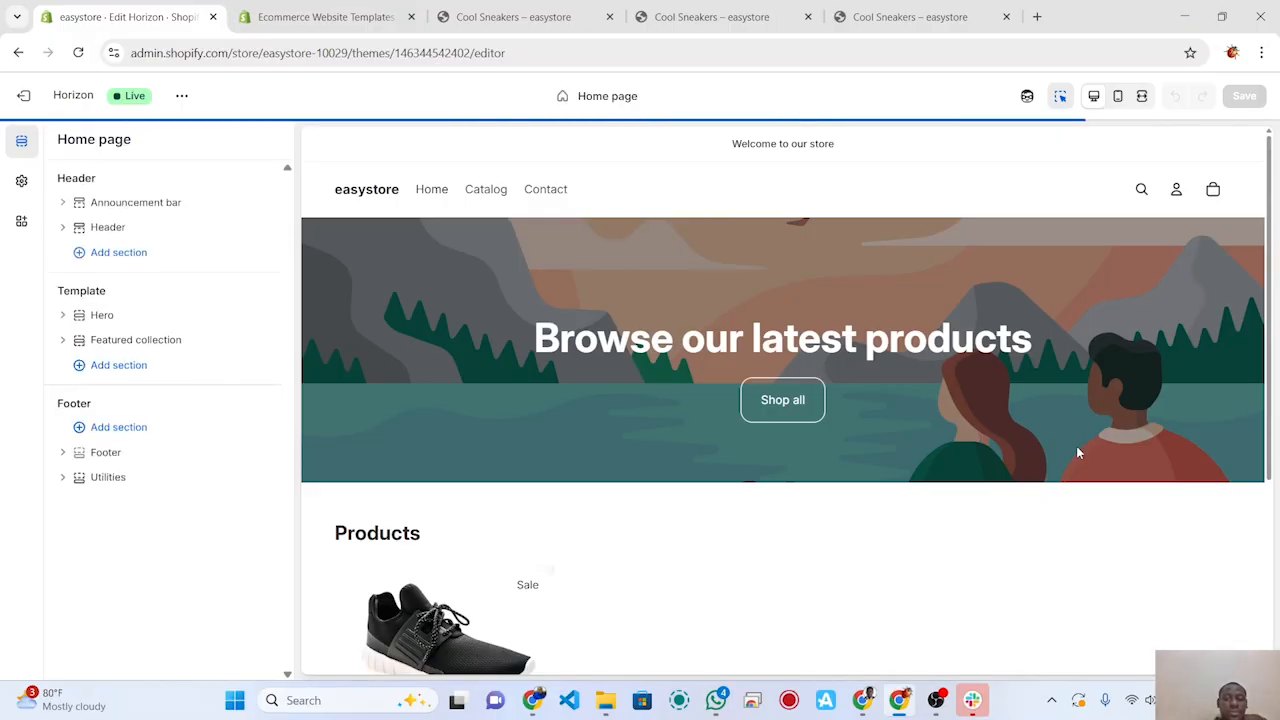
# Step: Look over the home page preview and expand the Logo and favicon section of the theme settings
pyautogui.scroll(-2, 1076, 453)
pyautogui.scroll(2, 1076, 453)
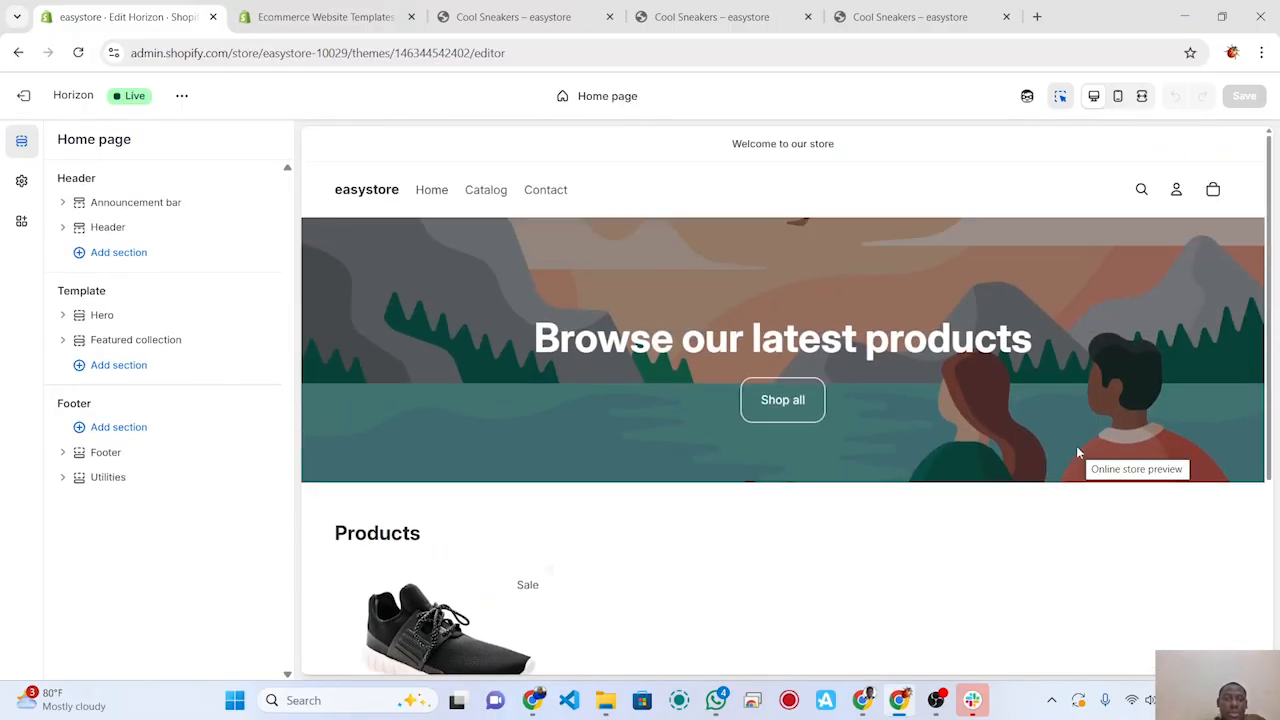
pyautogui.scroll(-1, 1076, 453)
pyautogui.scroll(1, 1076, 453)
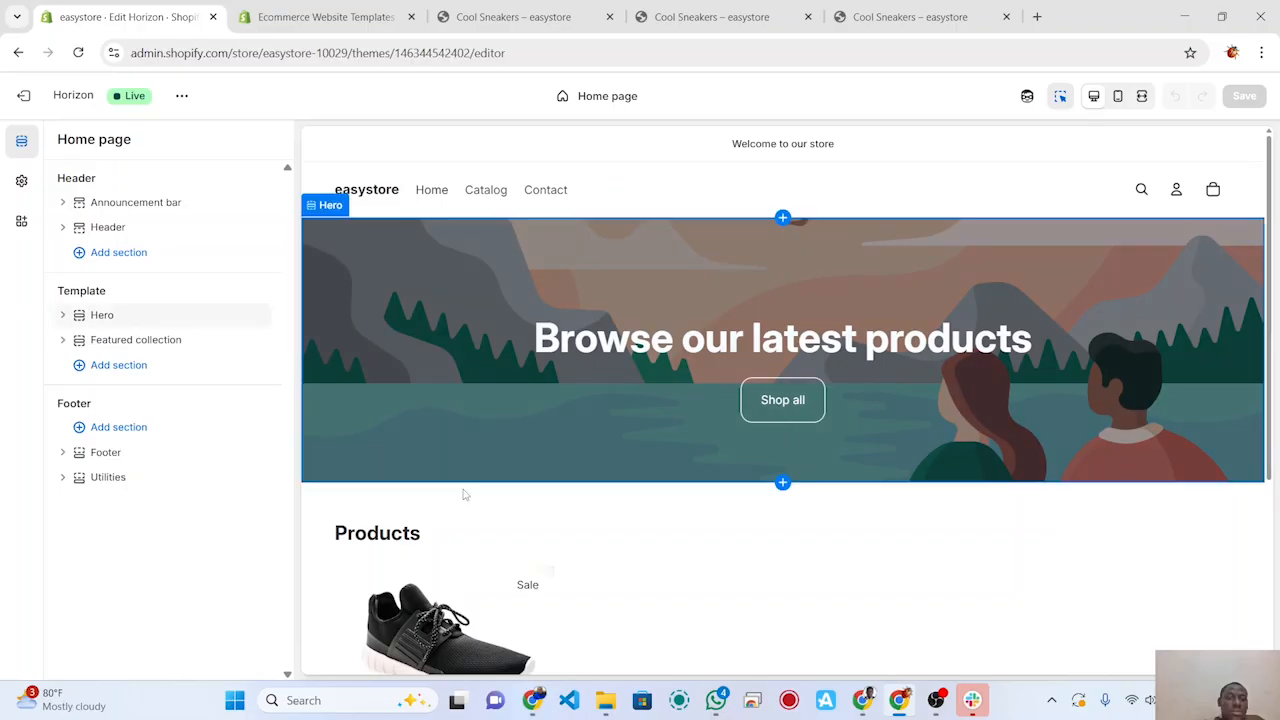
pyautogui.scroll(-3, 463, 494)
pyautogui.scroll(4, 463, 494)
pyautogui.click(22, 183)
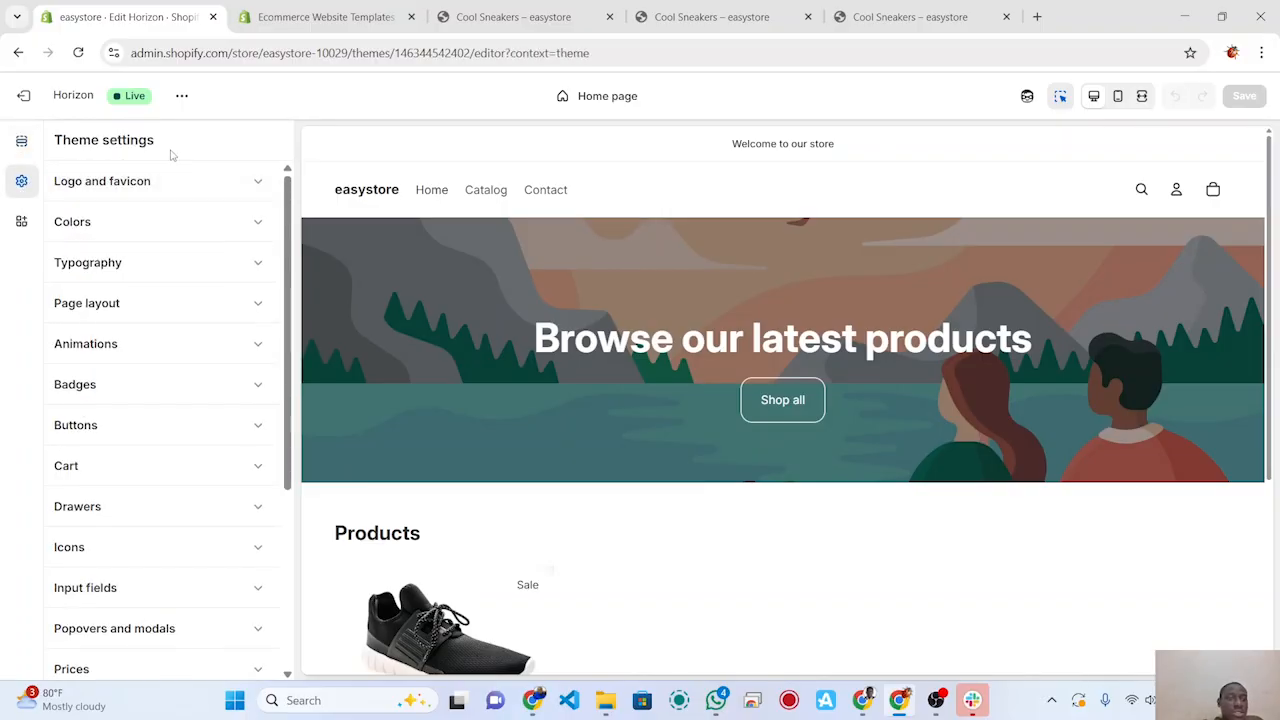
pyautogui.click(127, 193)
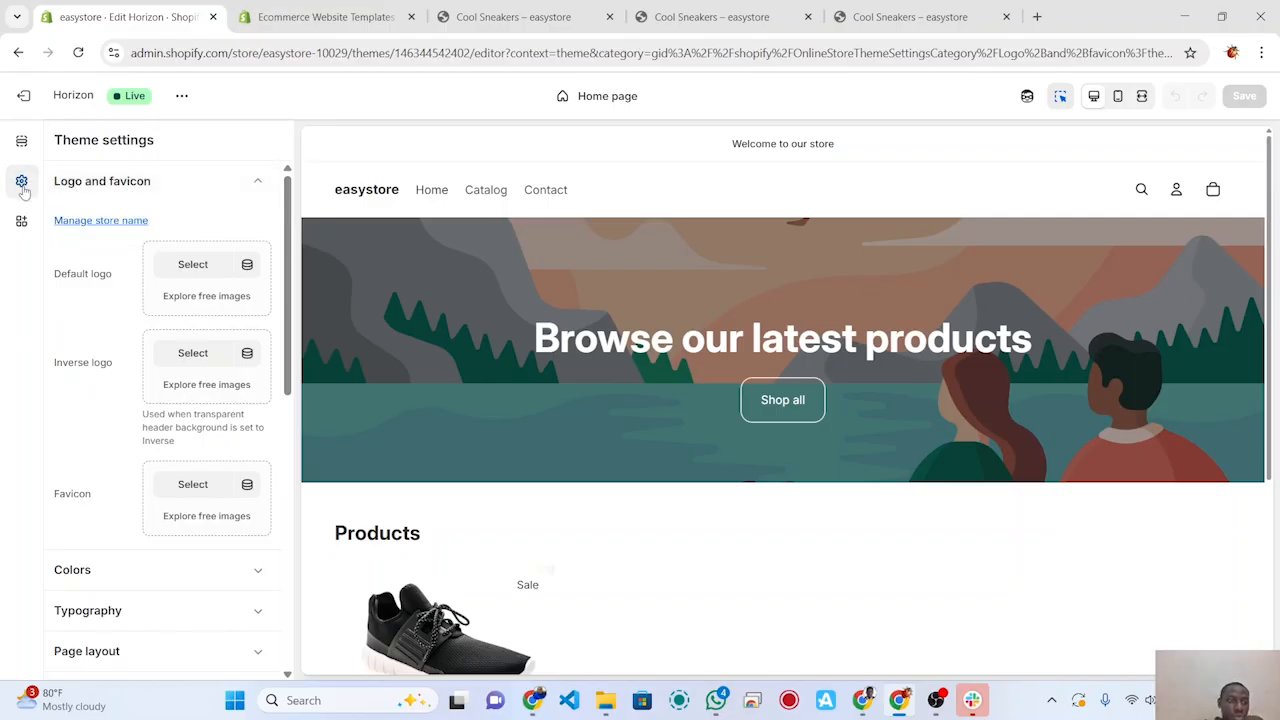
pyautogui.click(21, 142)
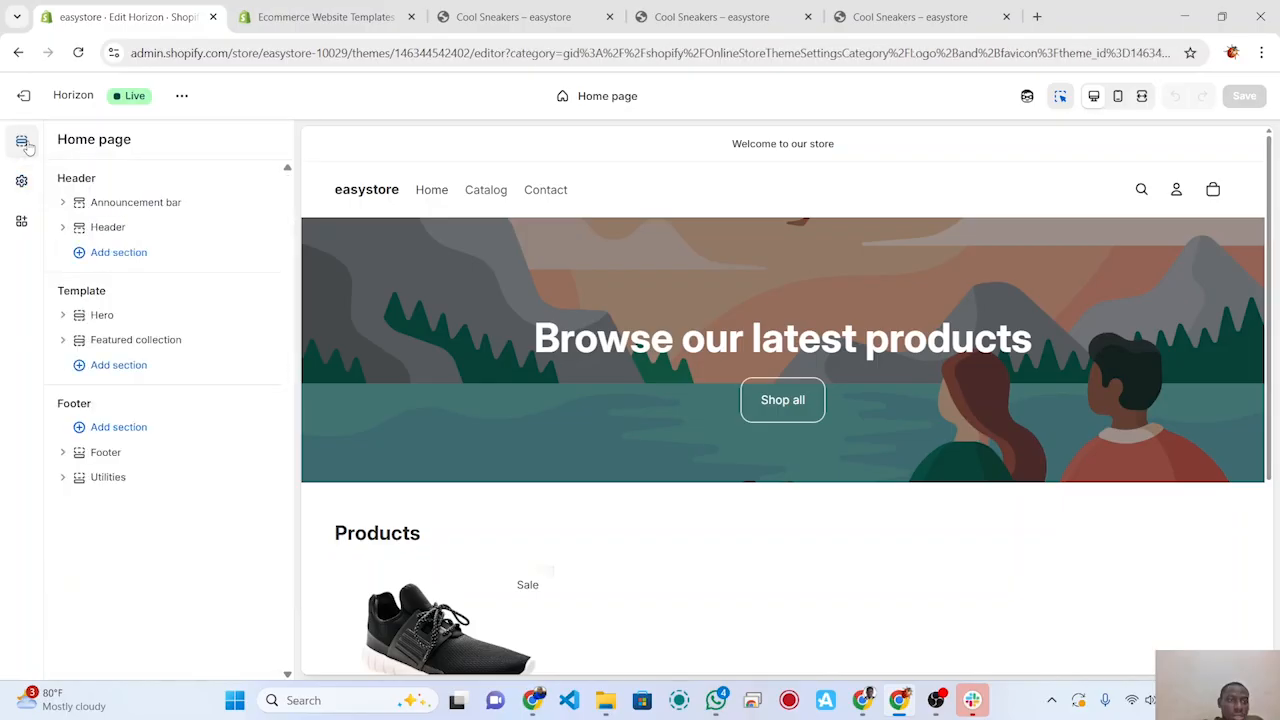
pyautogui.click(22, 183)
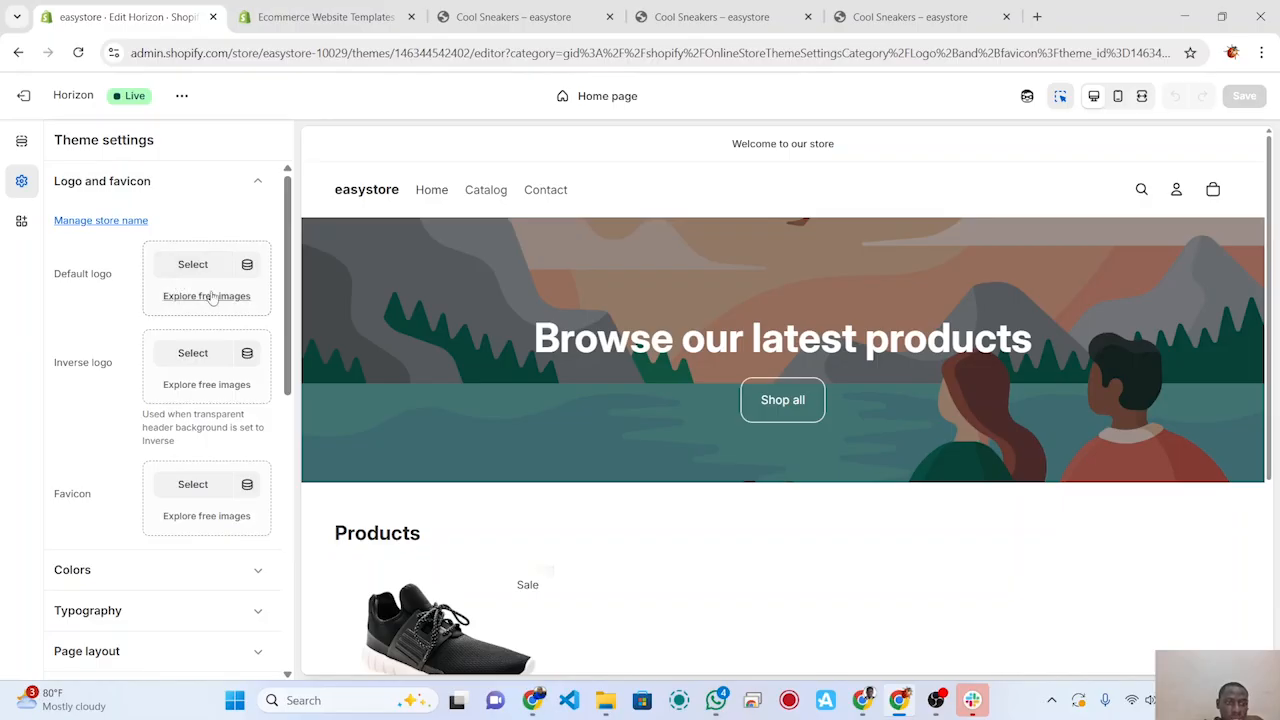
# Step: Upload the tree image OBJECTS (1) from the GP-Images2 folder as the default logo and increase the logo's desktop height
pyautogui.click(193, 266)
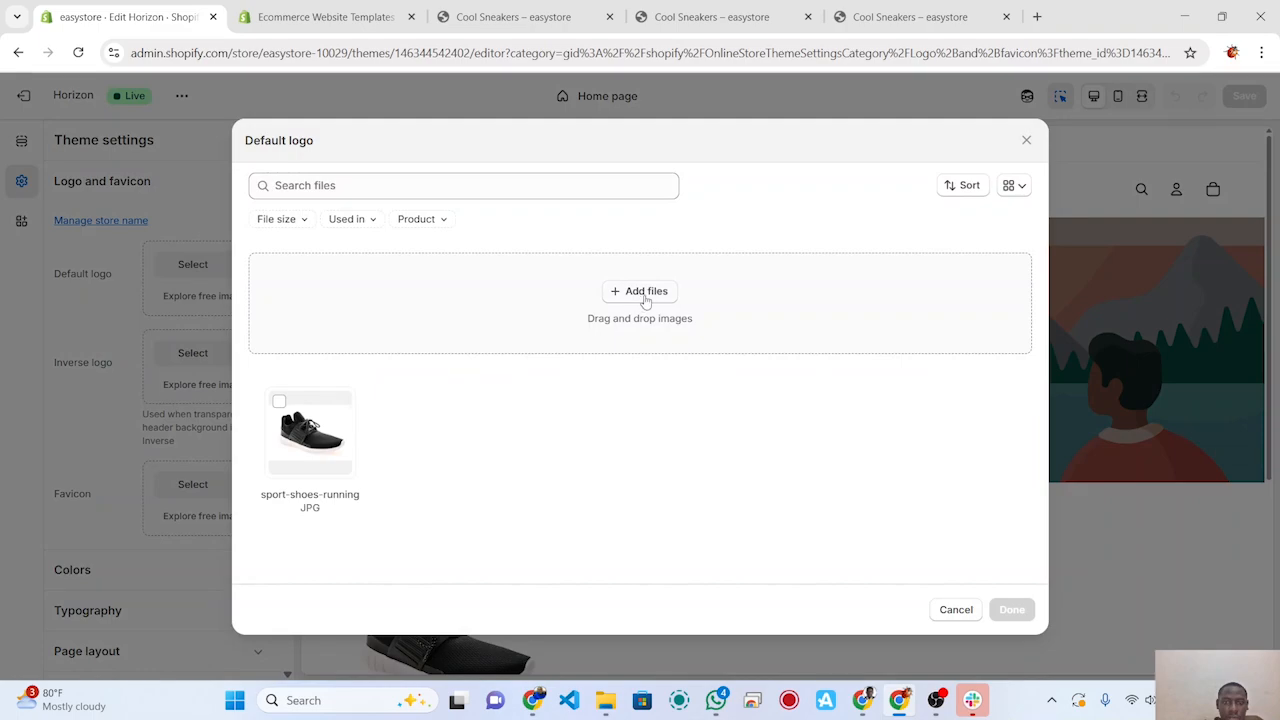
pyautogui.click(645, 294)
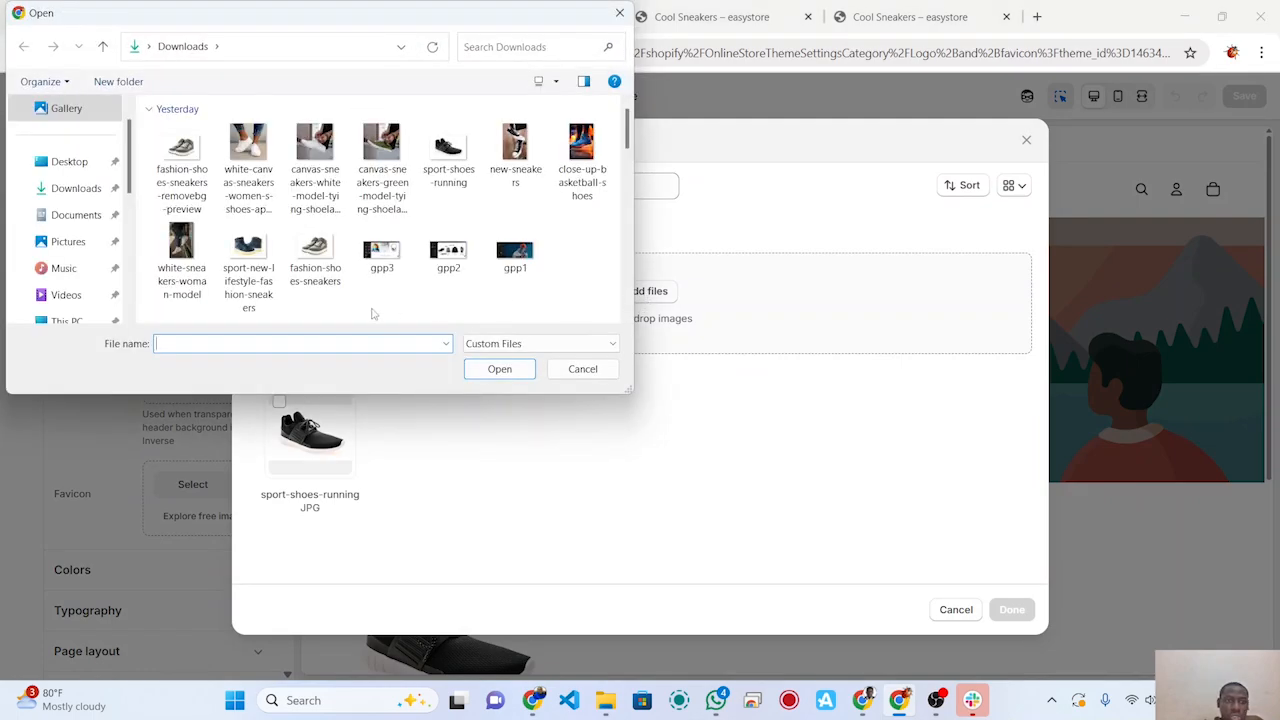
pyautogui.scroll(-5, 220, 220)
pyautogui.doubleClick(250, 258)
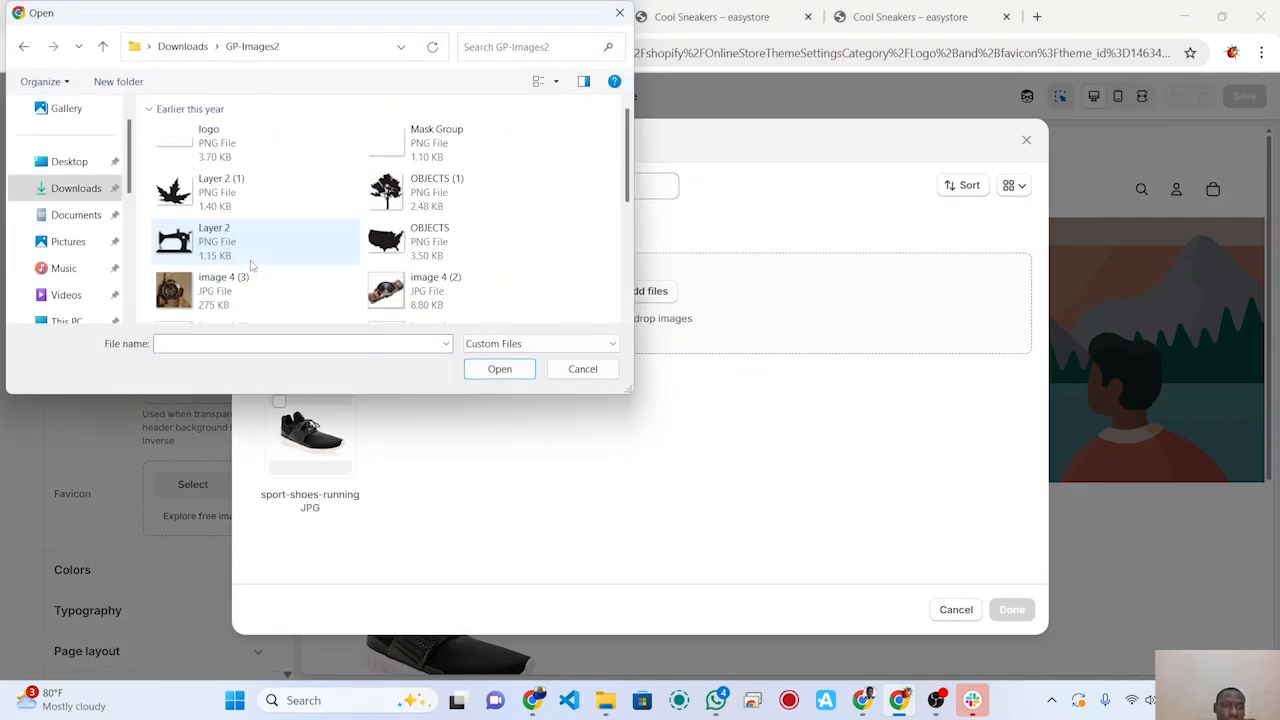
pyautogui.scroll(-3, 390, 230)
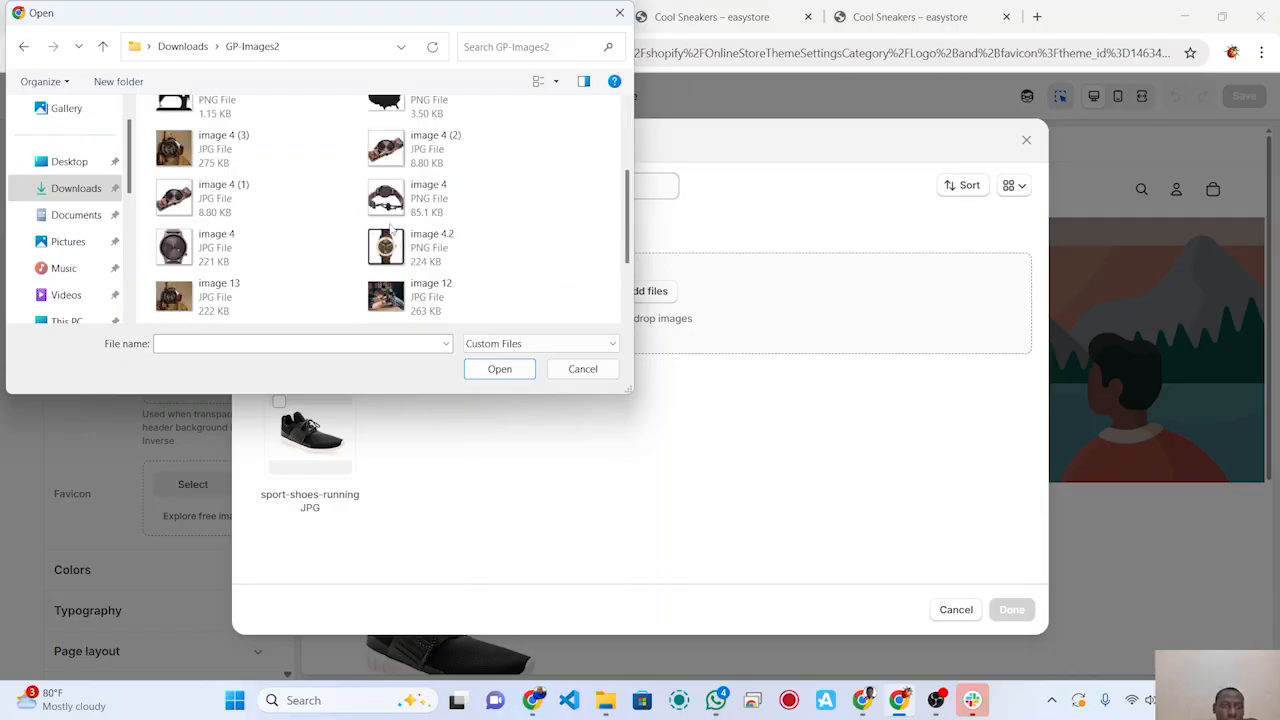
pyautogui.scroll(3, 360, 165)
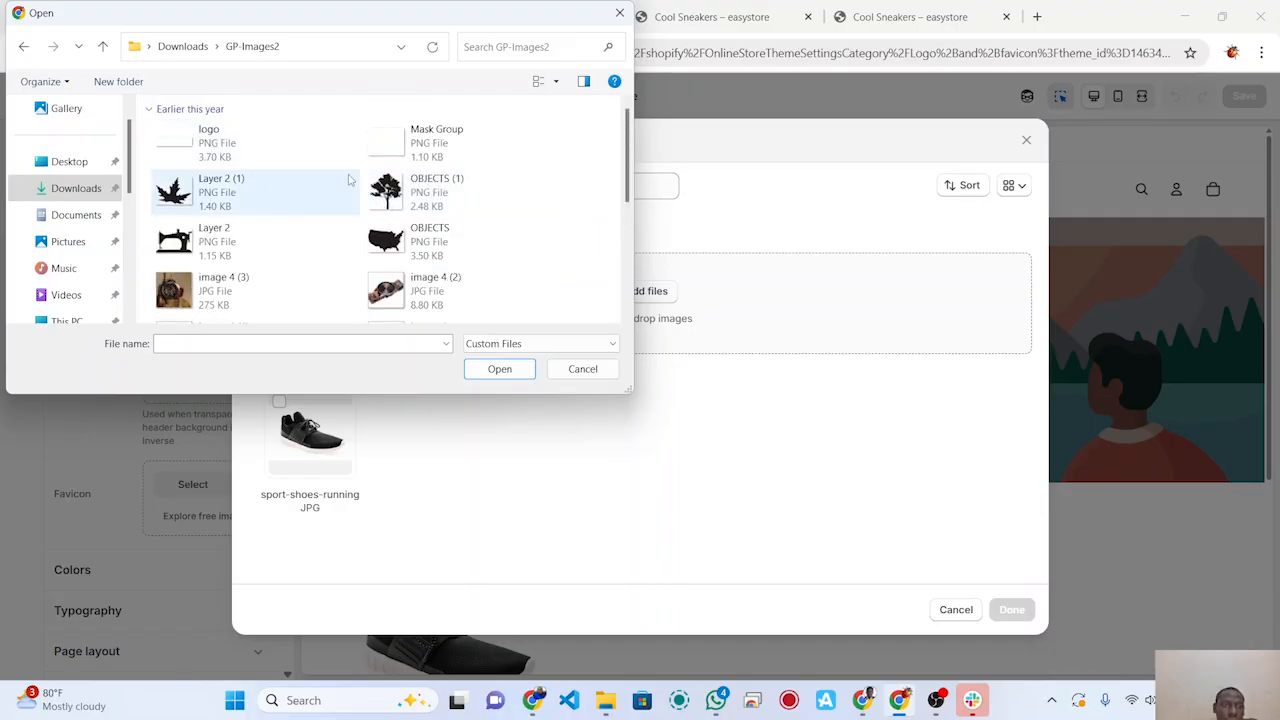
pyautogui.scroll(-5, 386, 197)
pyautogui.scroll(5, 386, 198)
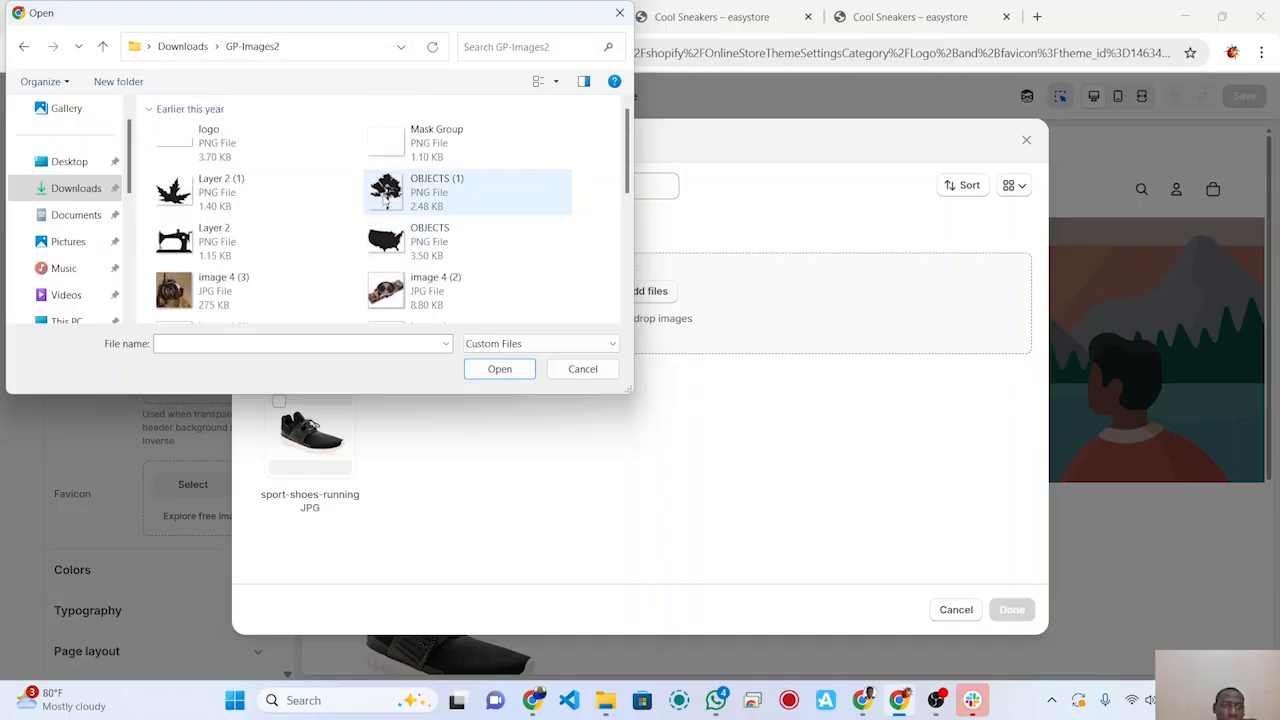
pyautogui.doubleClick(386, 197)
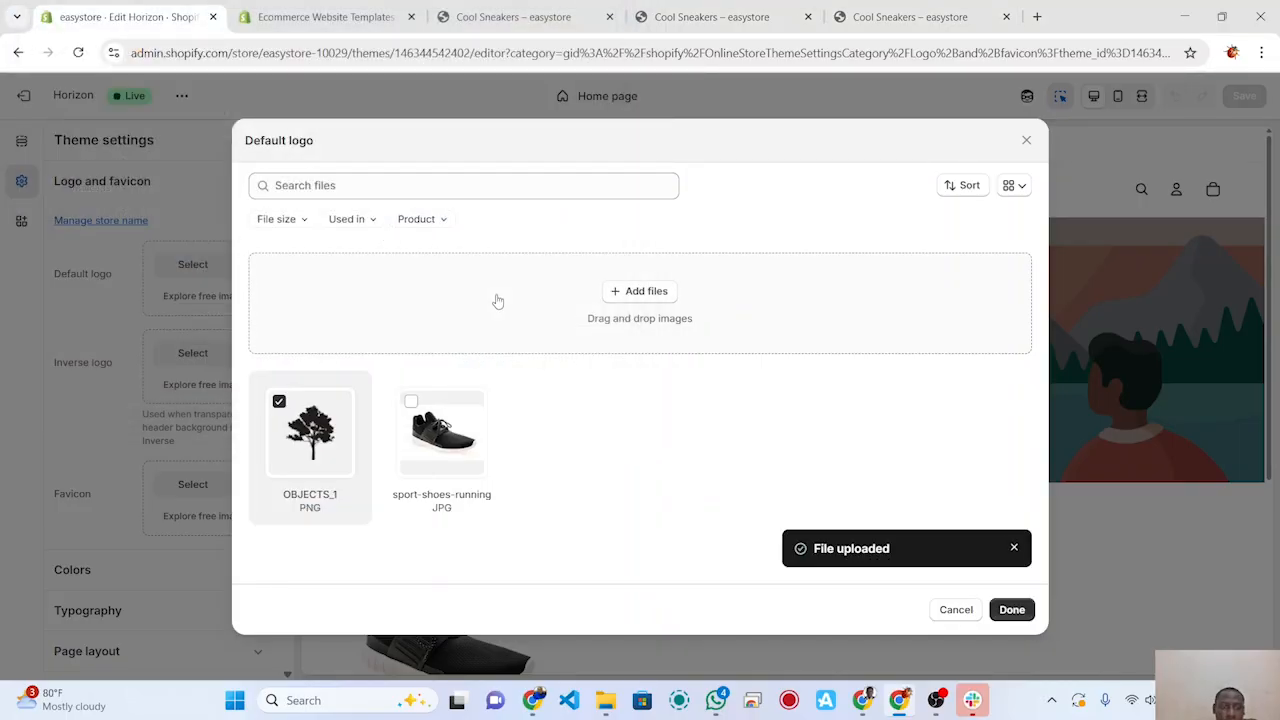
pyautogui.click(1008, 609)
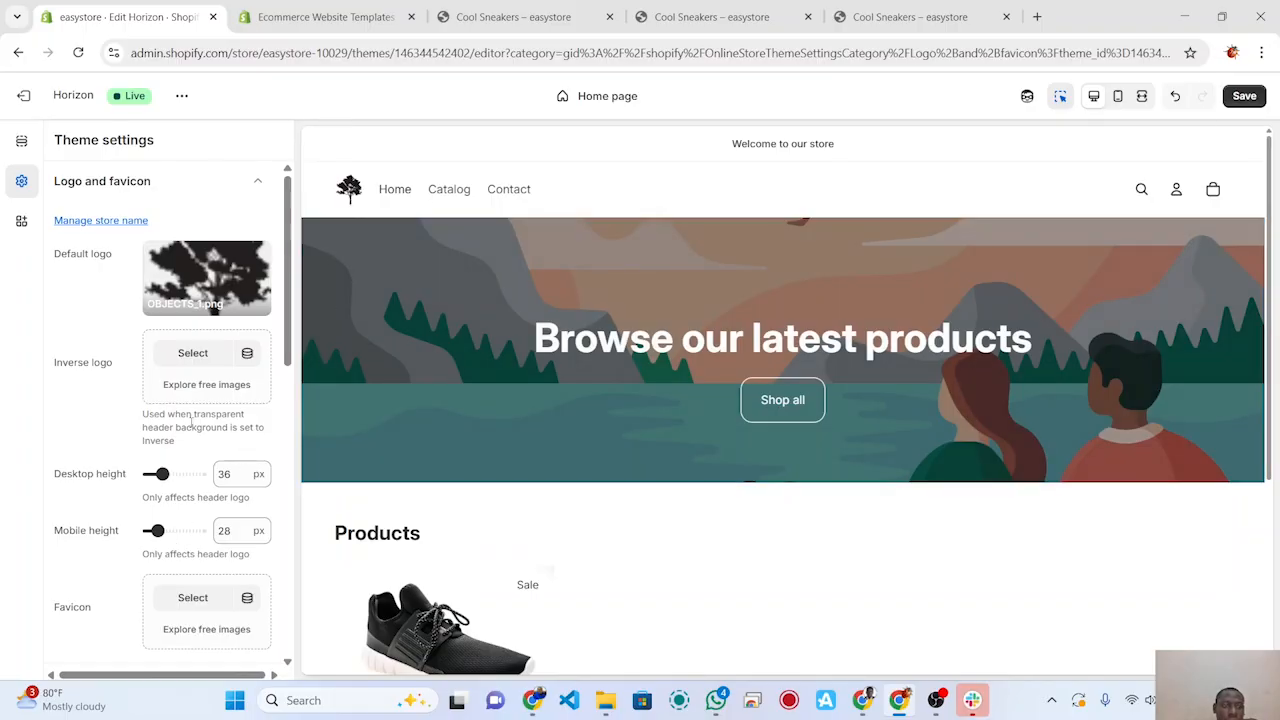
pyautogui.scroll(-2, 191, 421)
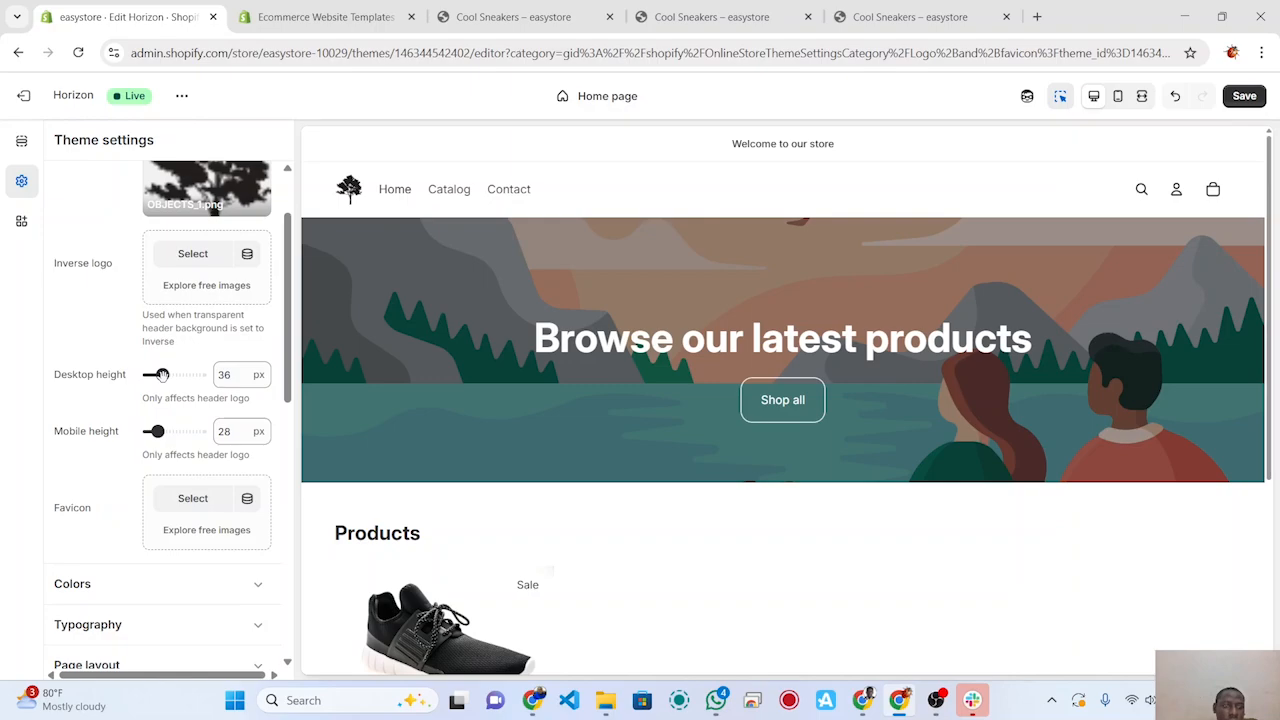
pyautogui.moveTo(161, 374); pyautogui.dragTo(171, 374)
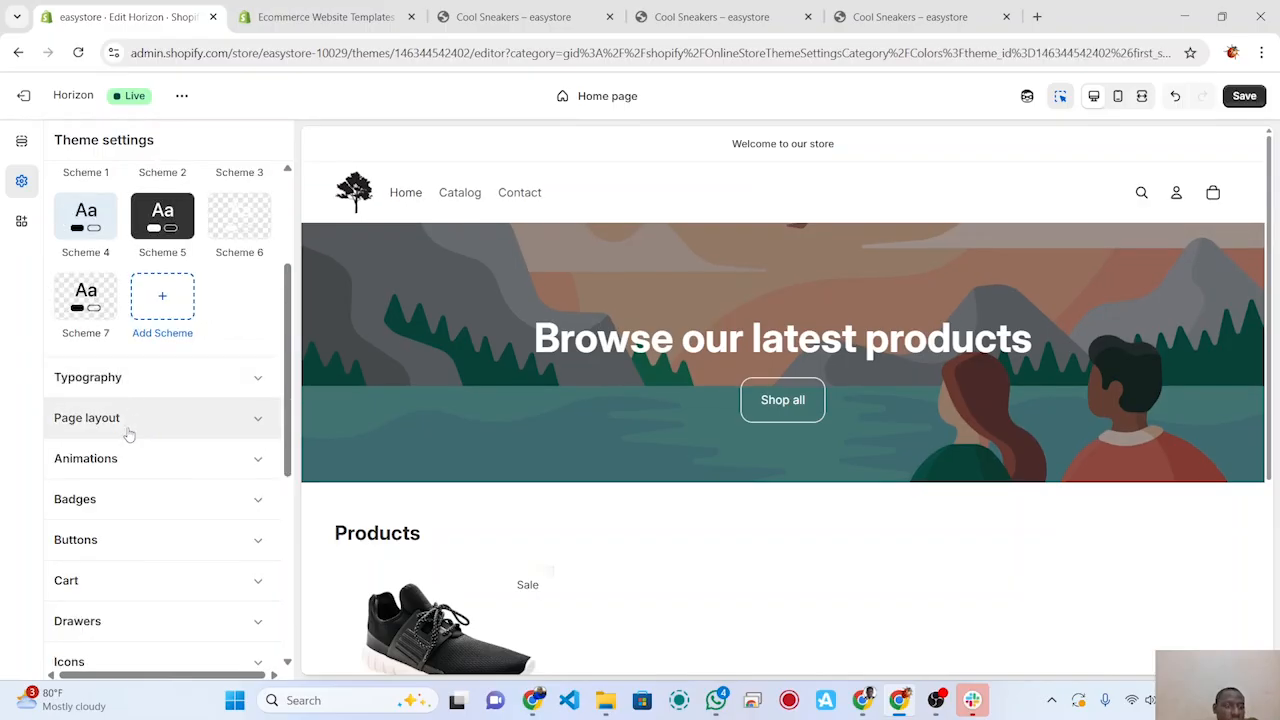
# Step: Look over the color schemes and the remaining theme settings categories, from Typography to Checkout
pyautogui.scroll(-1, 101, 510)
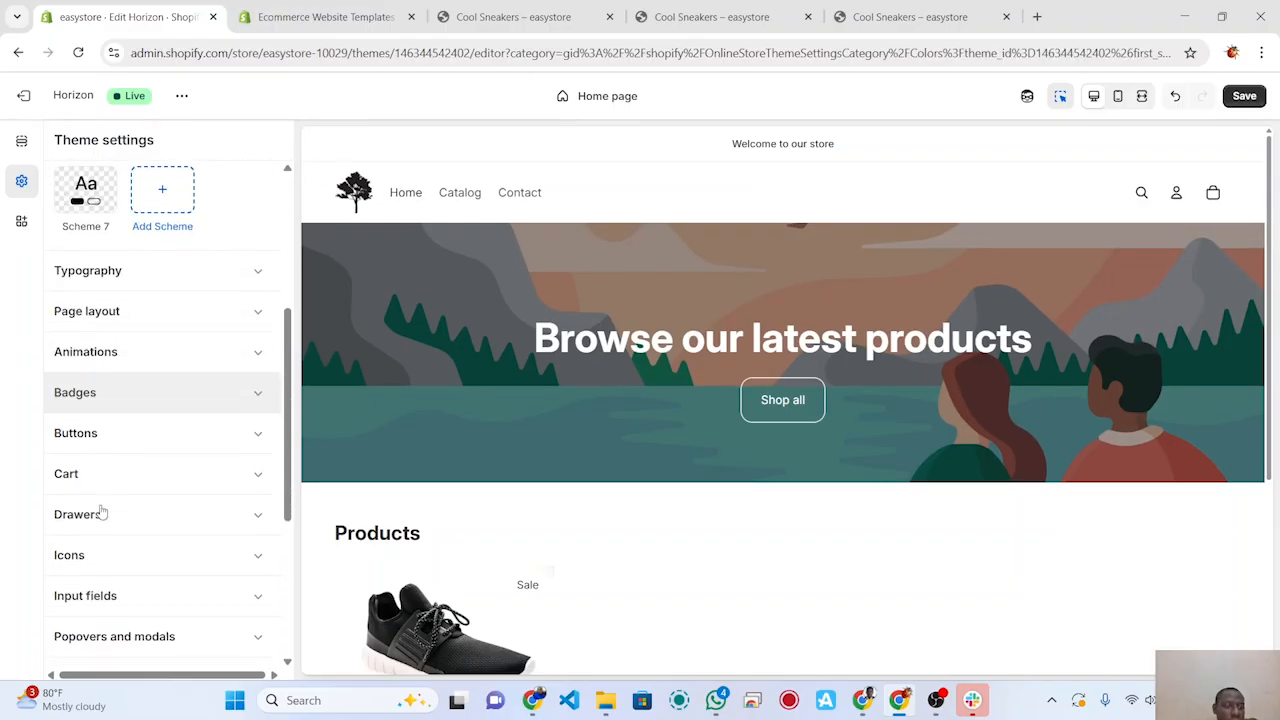
pyautogui.scroll(-2, 134, 530)
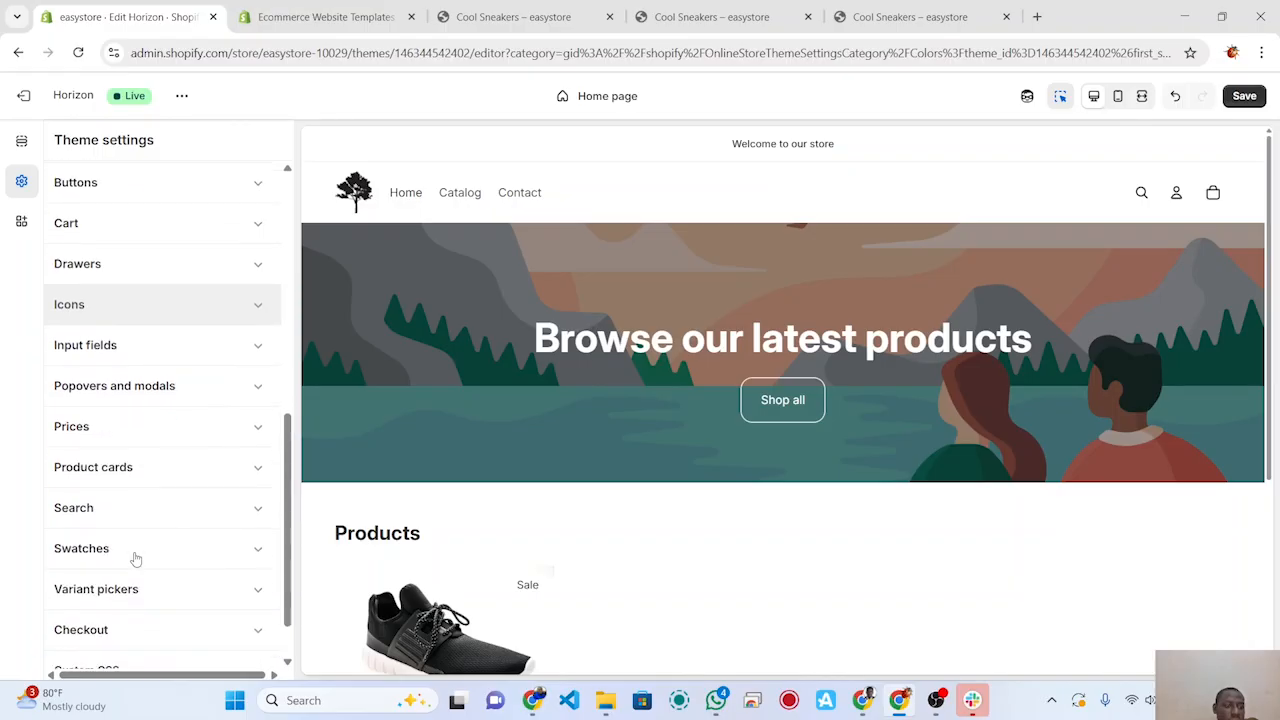
pyautogui.scroll(-1, 136, 559)
pyautogui.scroll(4, 136, 559)
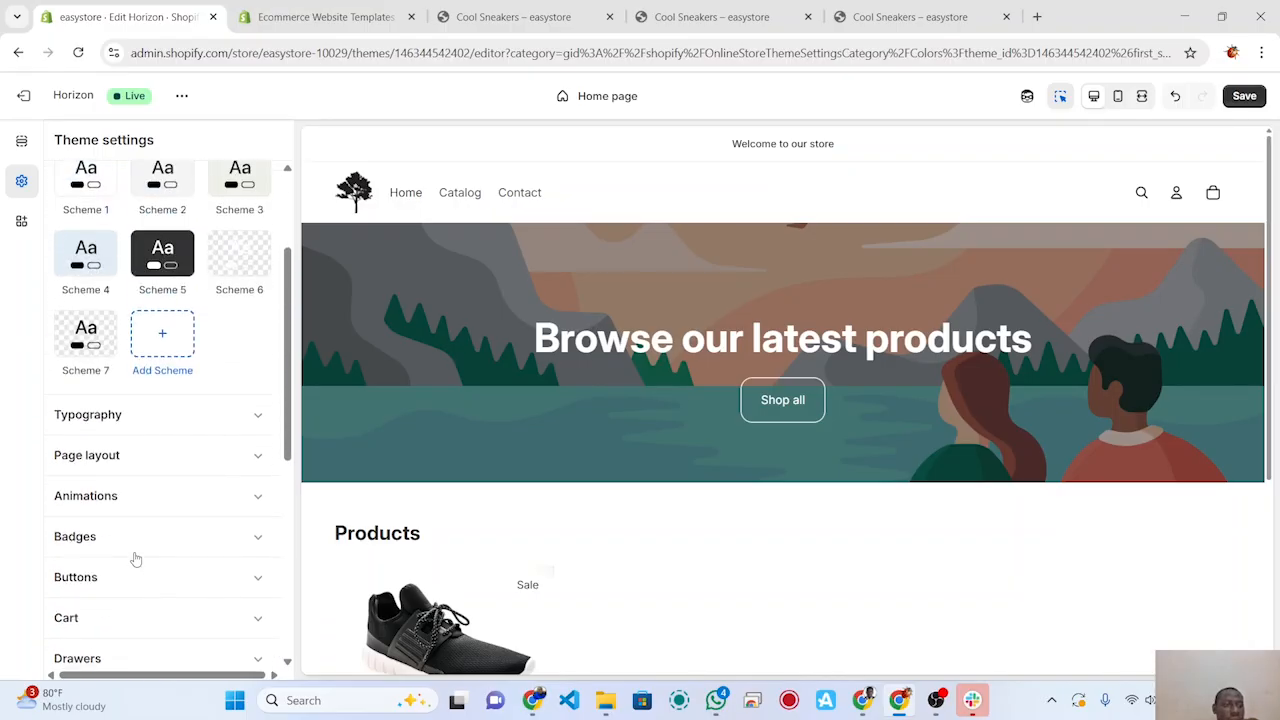
pyautogui.scroll(1, 130, 530)
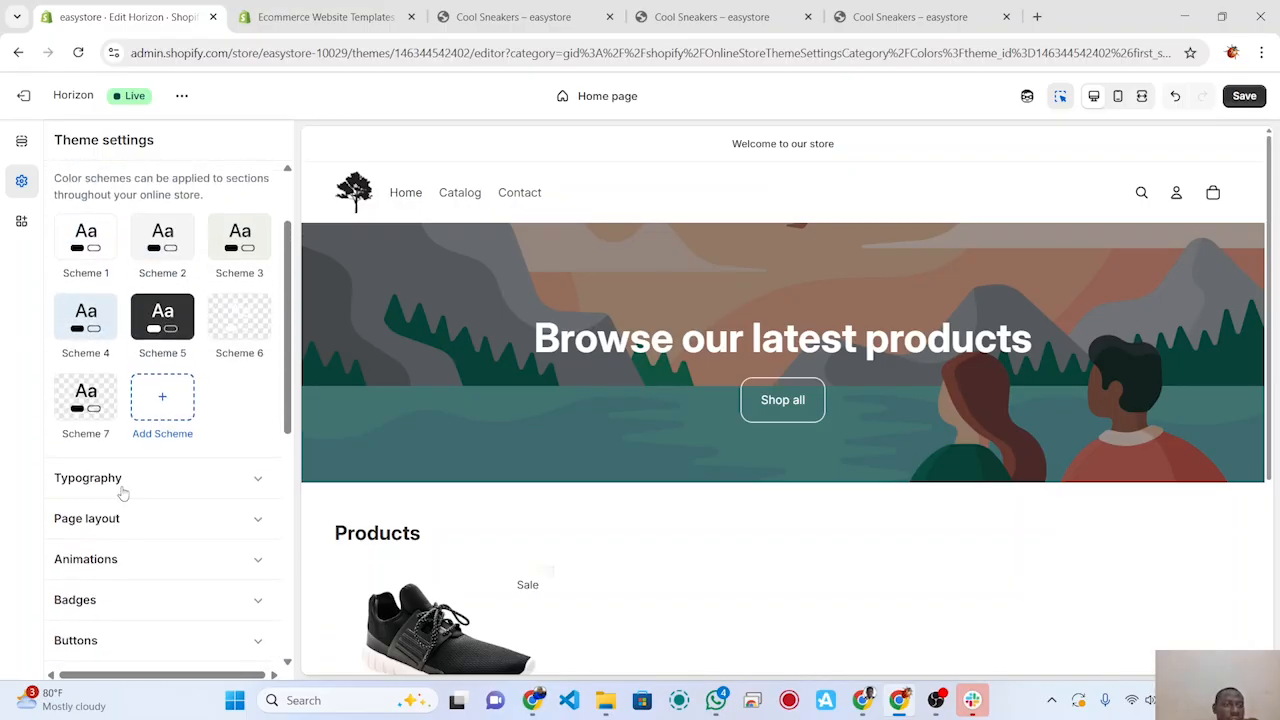
# Step: Set the home page Hero section's image to the green canvas sneakers photo uploaded from the Downloads folder
pyautogui.click(22, 144)
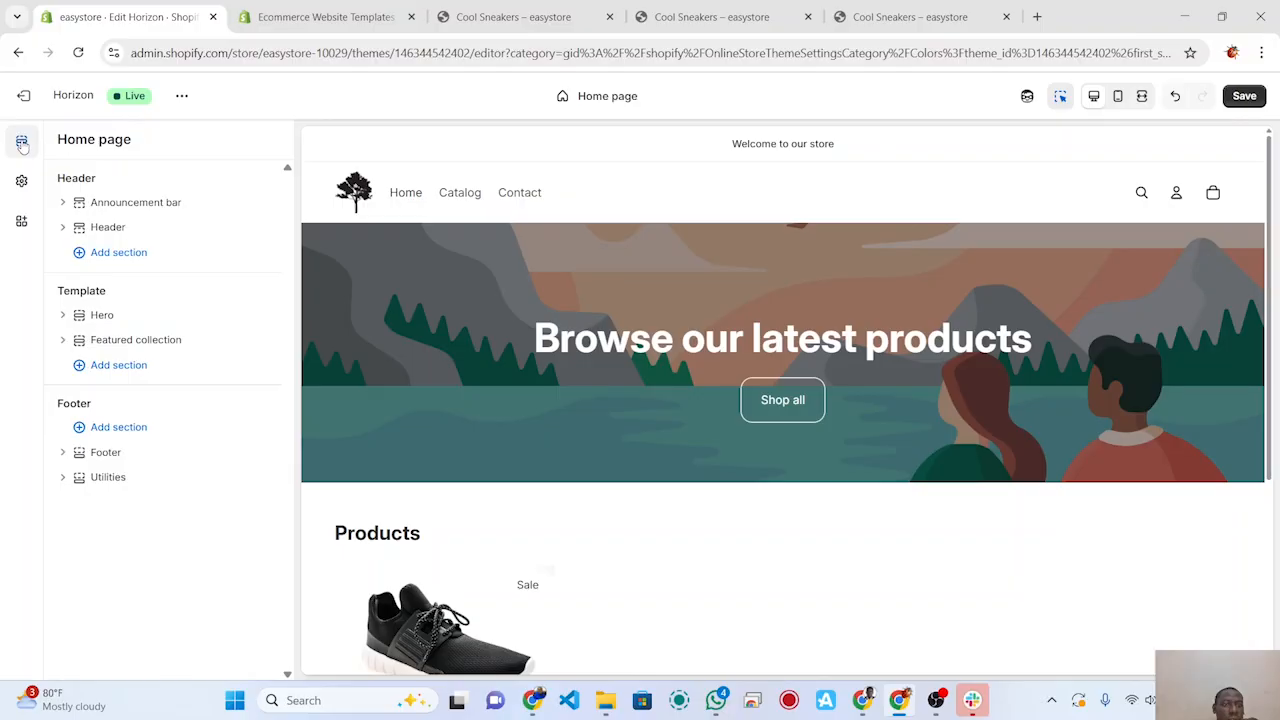
pyautogui.click(347, 268)
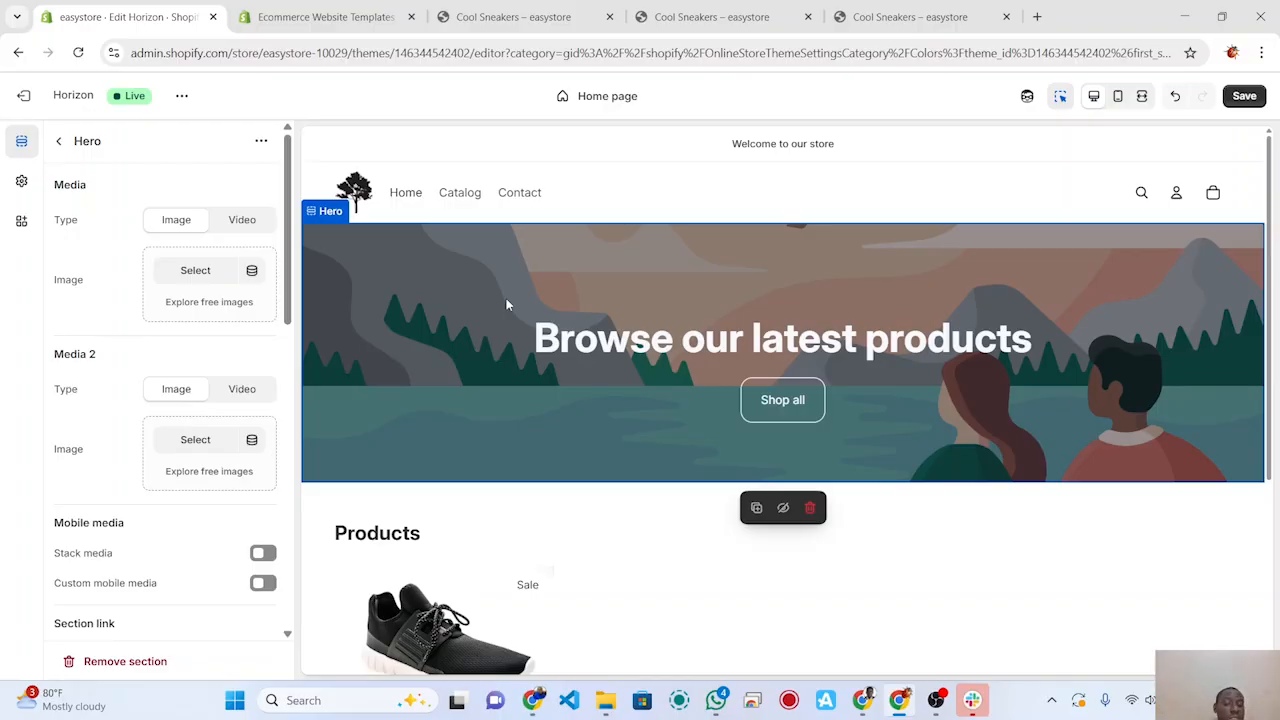
pyautogui.click(203, 281)
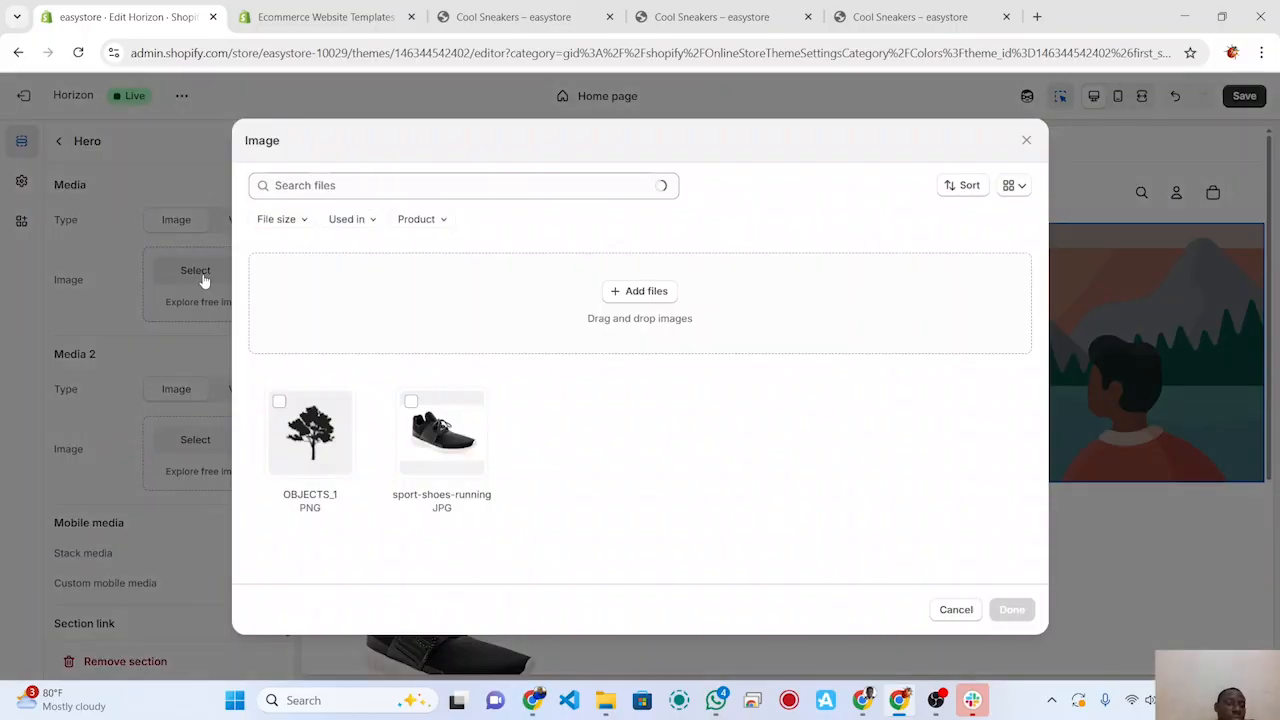
pyautogui.click(645, 294)
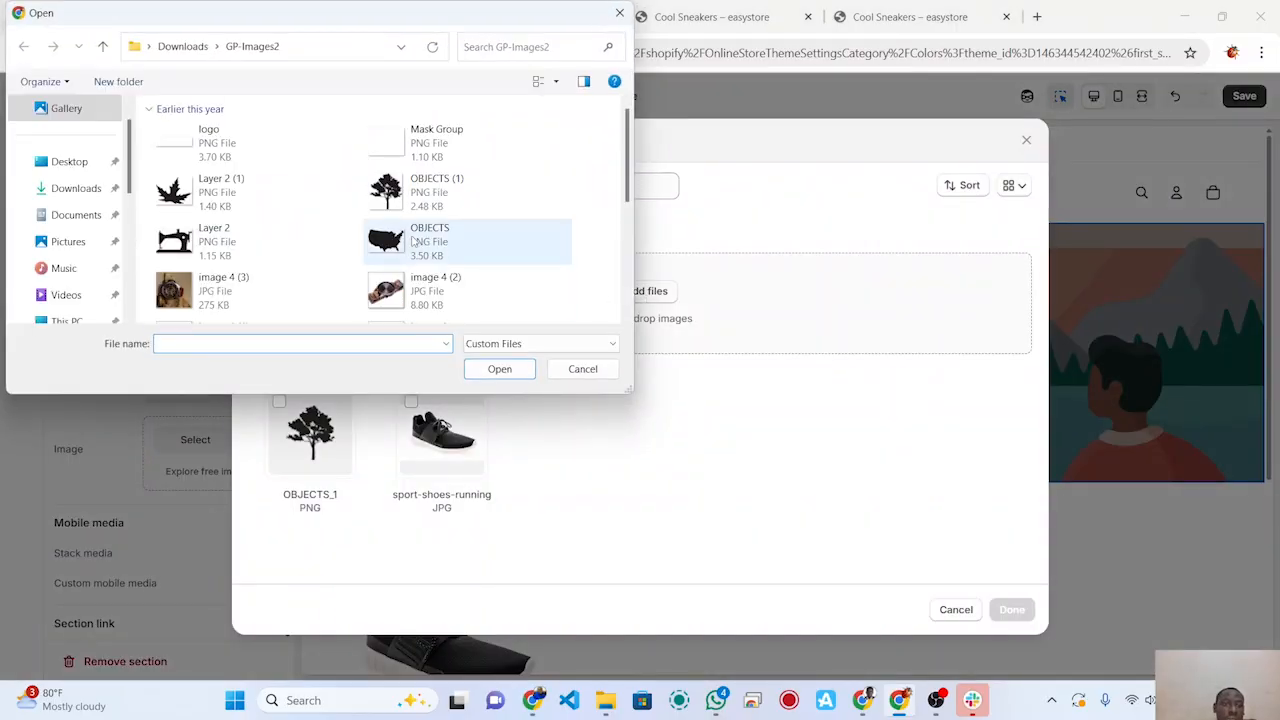
pyautogui.scroll(-5, 414, 240)
pyautogui.scroll(5, 414, 240)
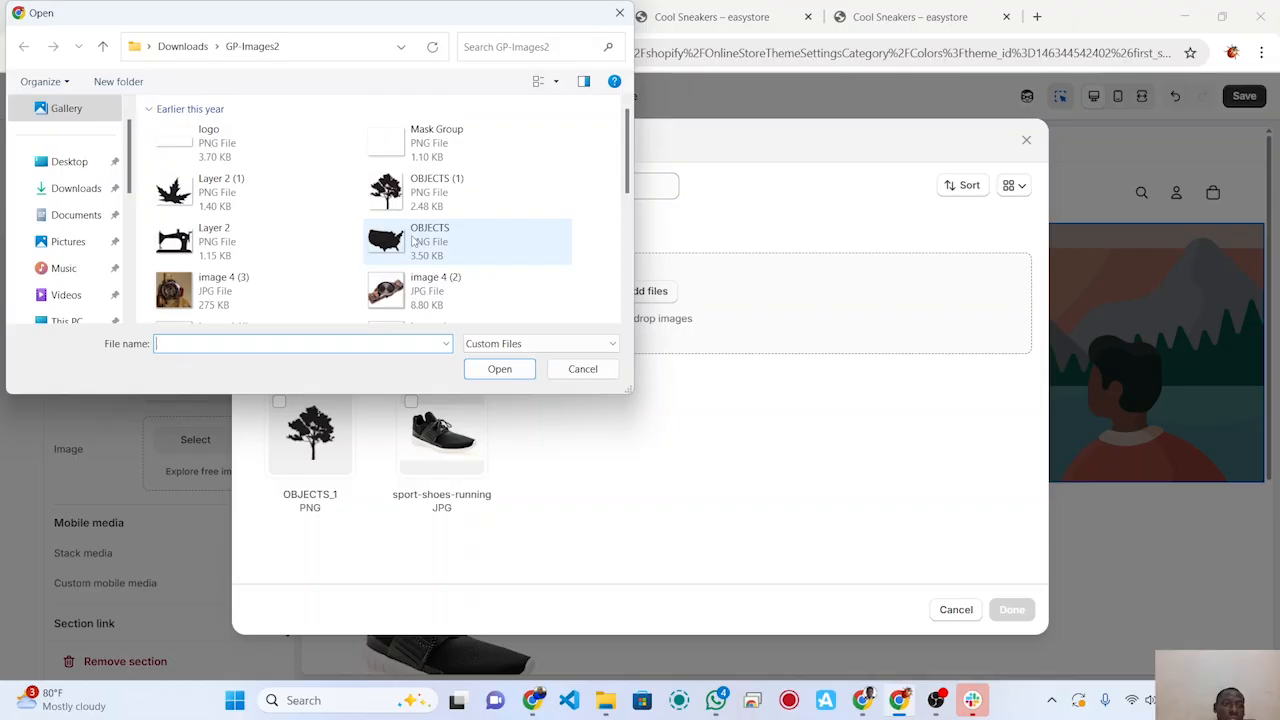
pyautogui.click(76, 188)
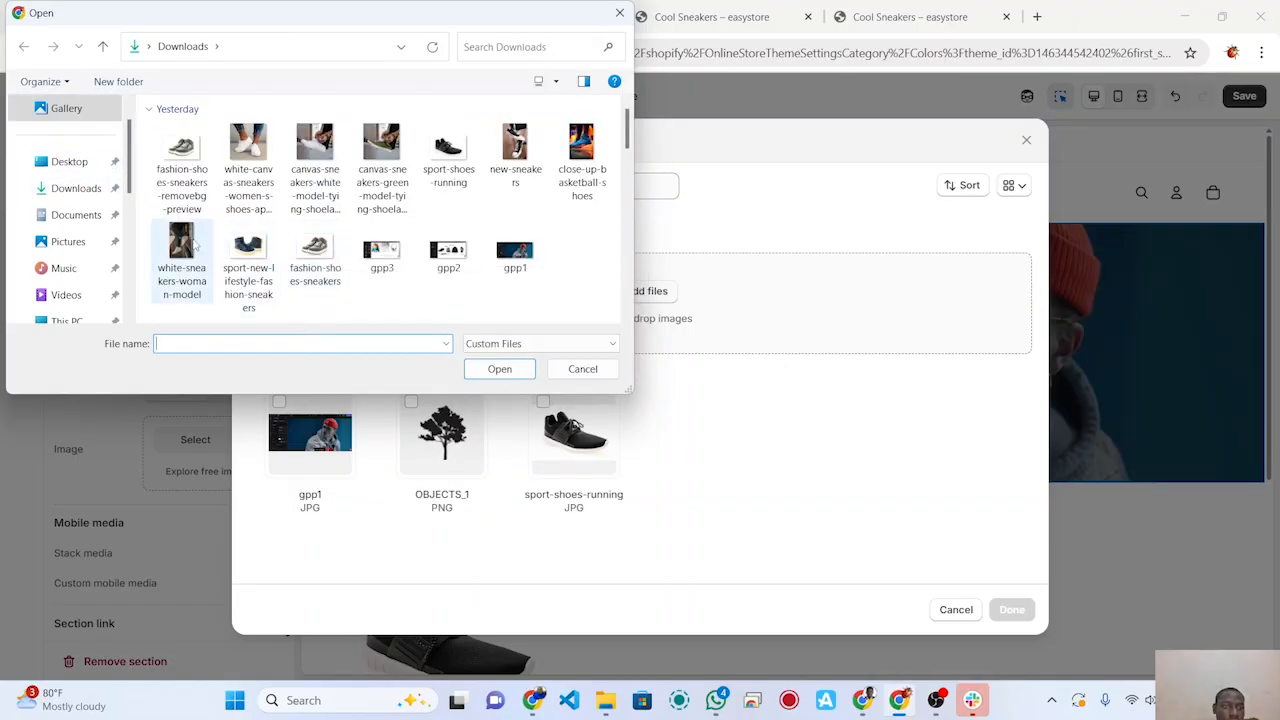
pyautogui.doubleClick(382, 160)
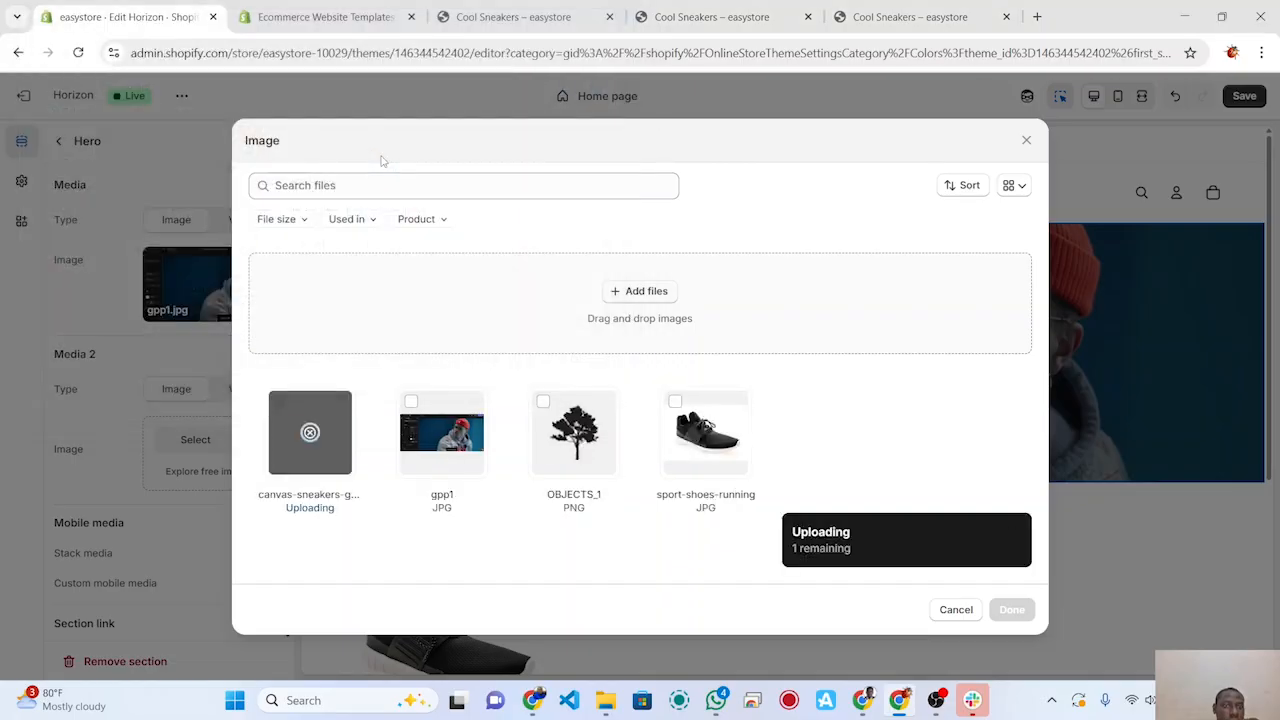
pyautogui.click(1012, 610)
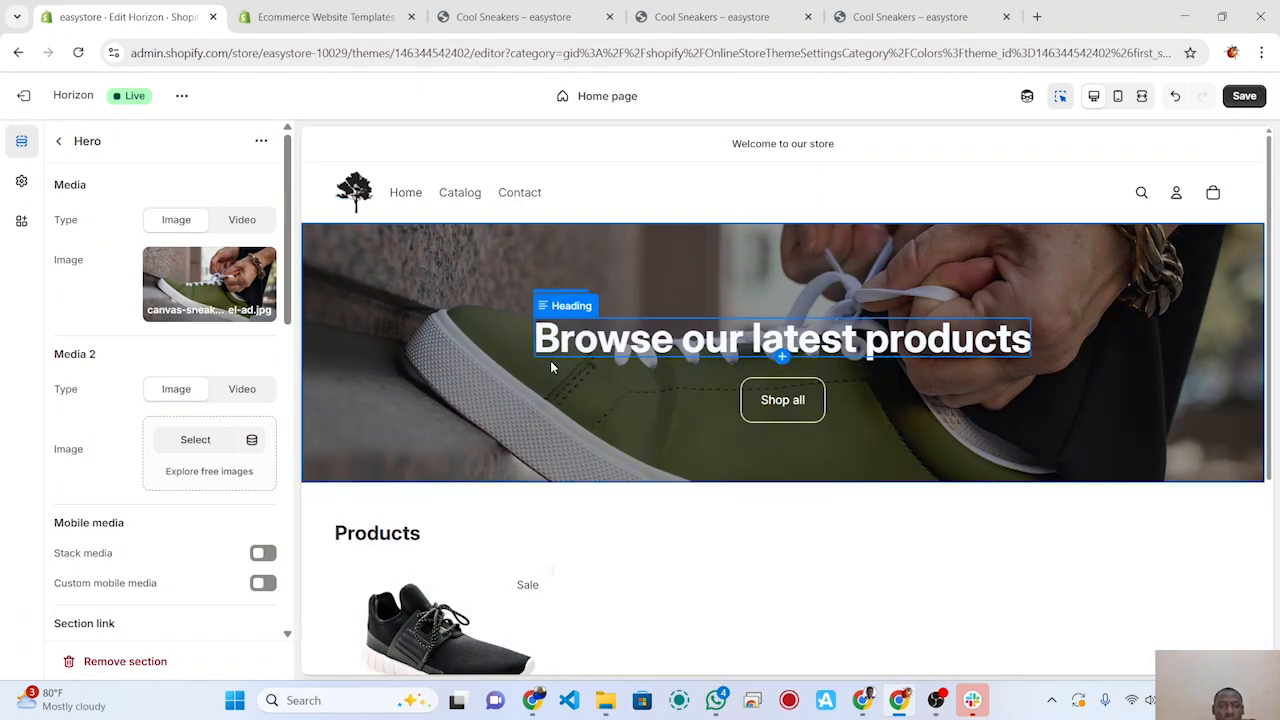
# Step: Change the hero heading text to "Shop cool sneakers"
pyautogui.doubleClick(643, 350)
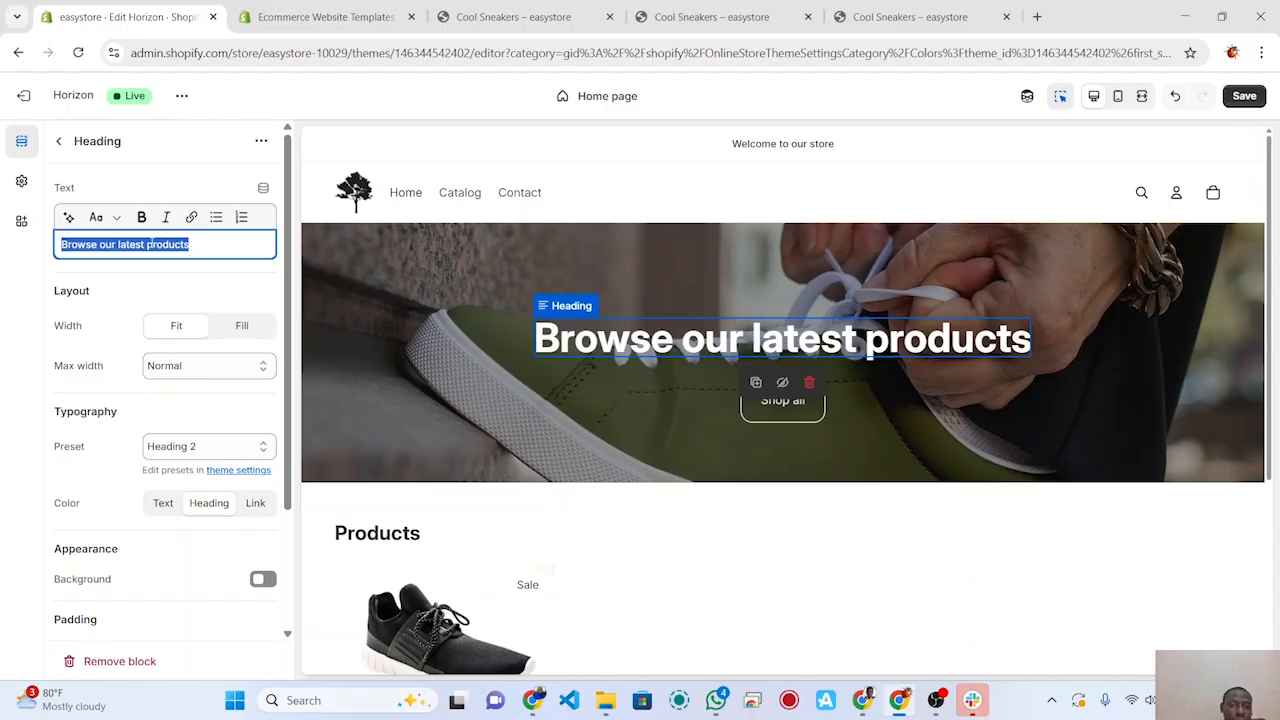
pyautogui.write('Sh')
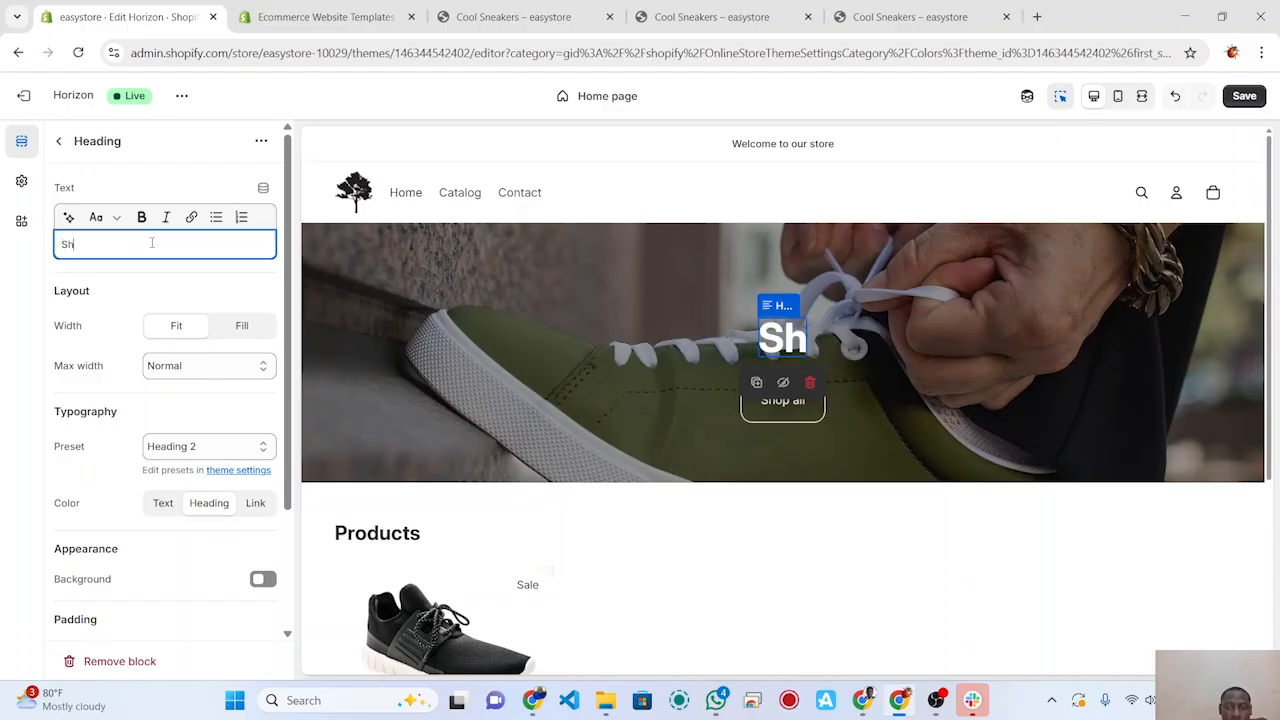
pyautogui.write('oo')
pyautogui.press('BackSpace')
pyautogui.write('p')
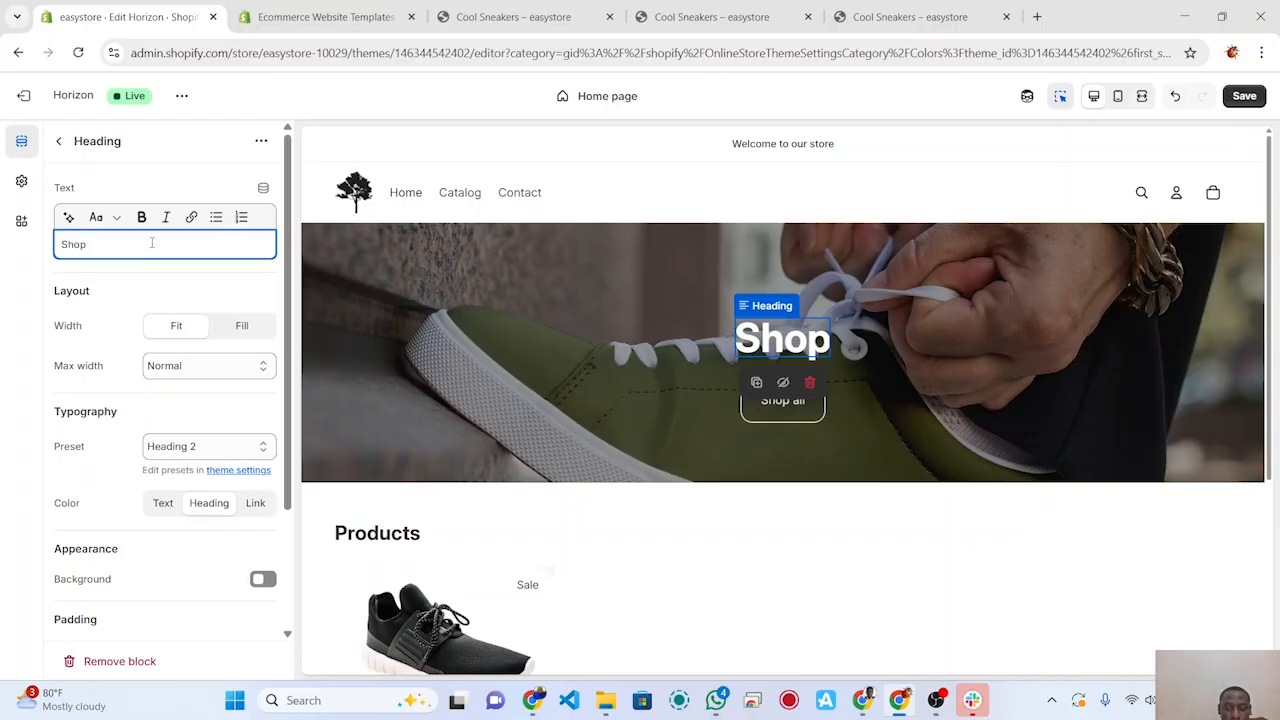
pyautogui.write(' cool')
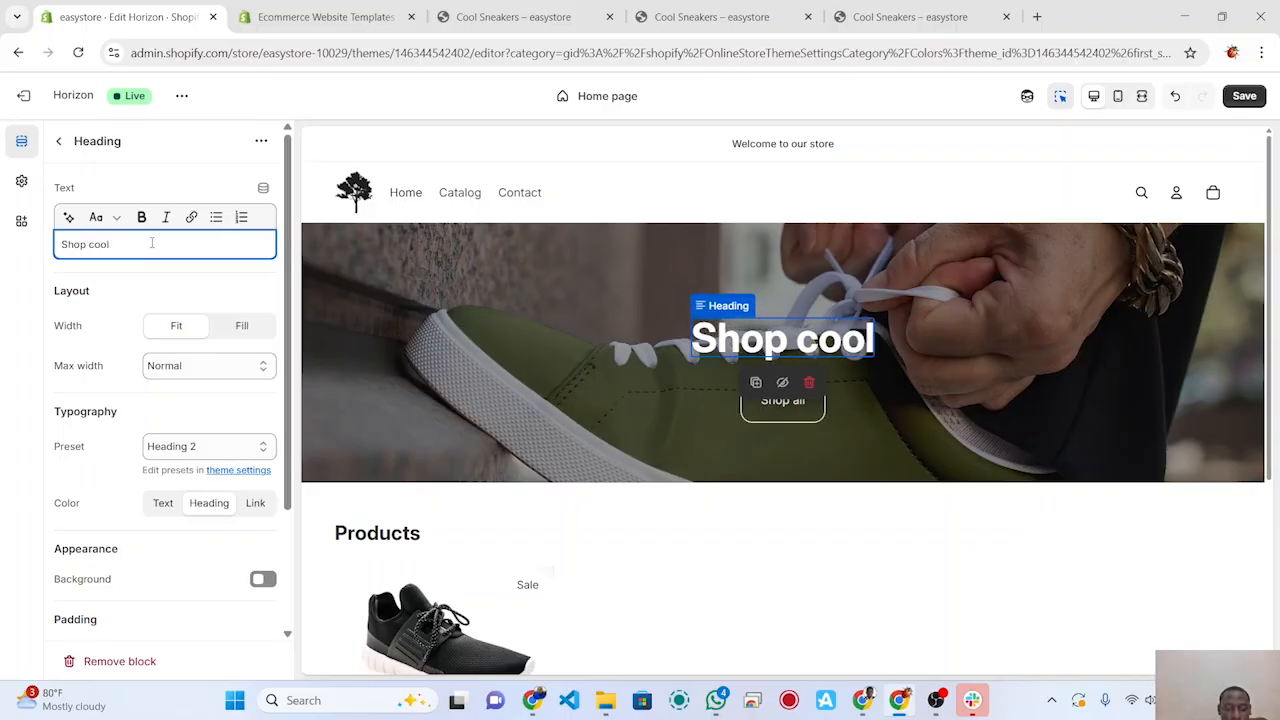
pyautogui.write(' sneakers')
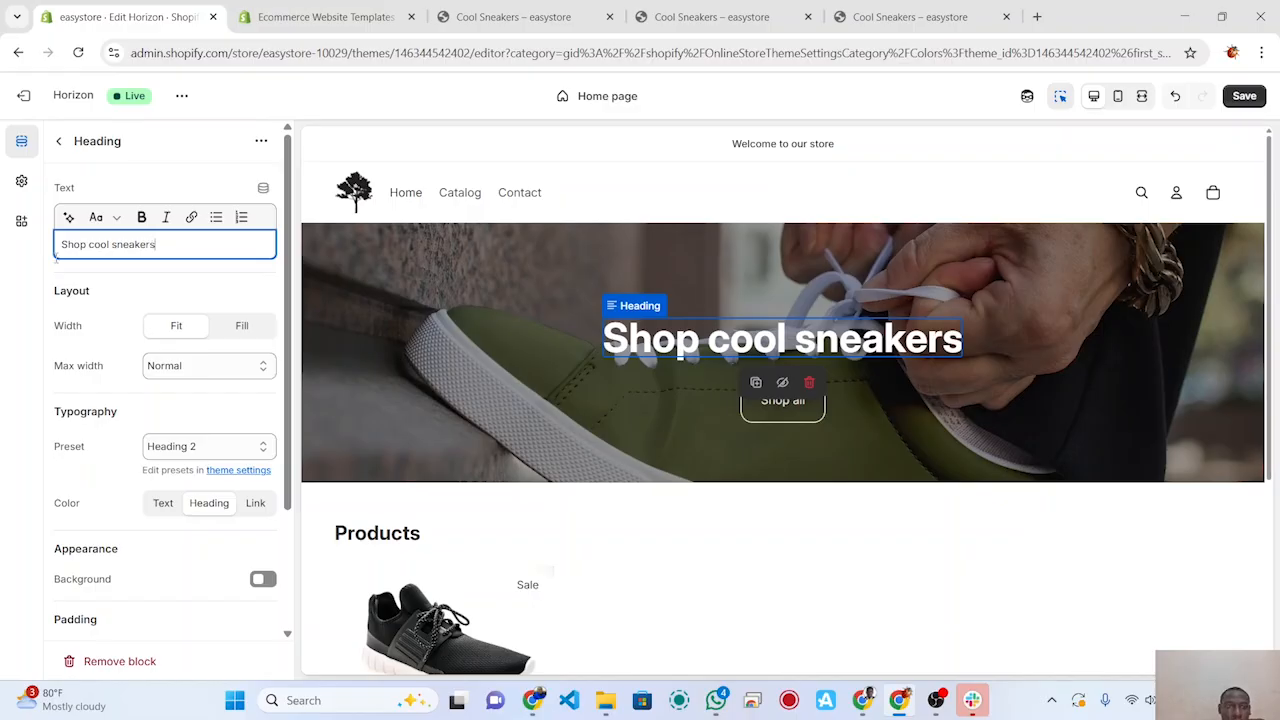
# Step: Select the Hero section and review the home page preview down to the email signup and footer
pyautogui.click(495, 303)
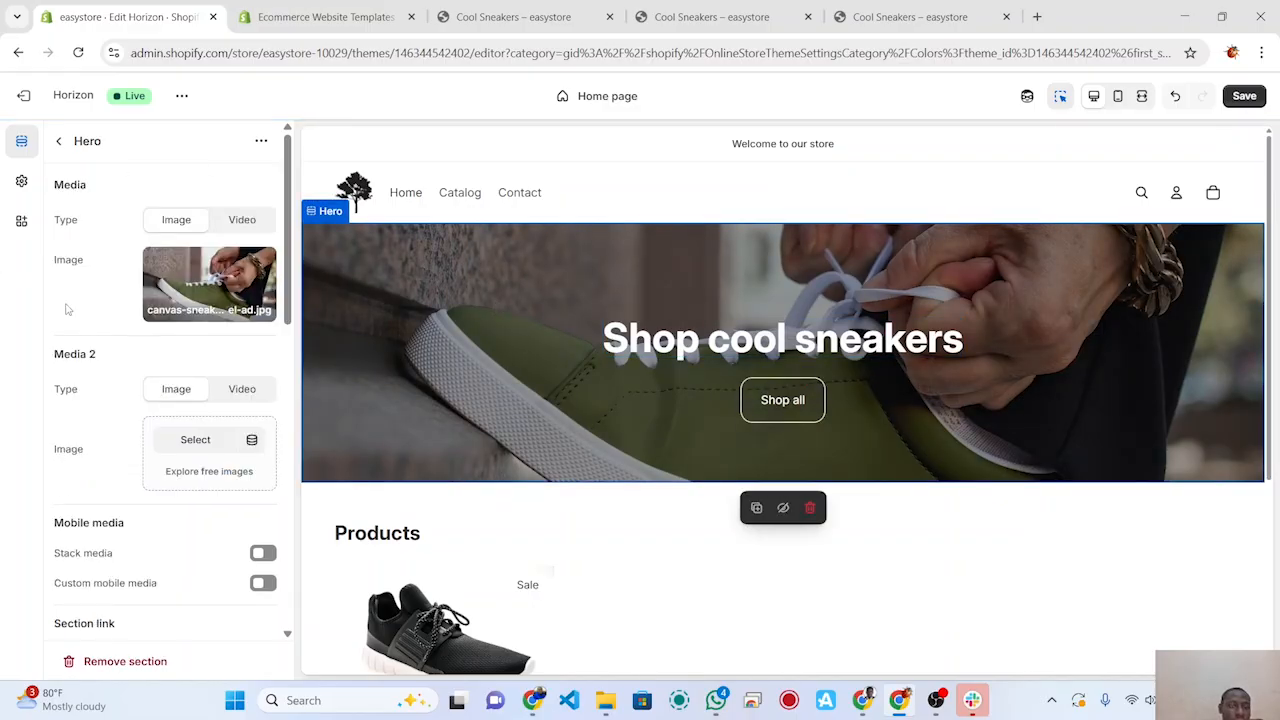
pyautogui.scroll(-4, 460, 404)
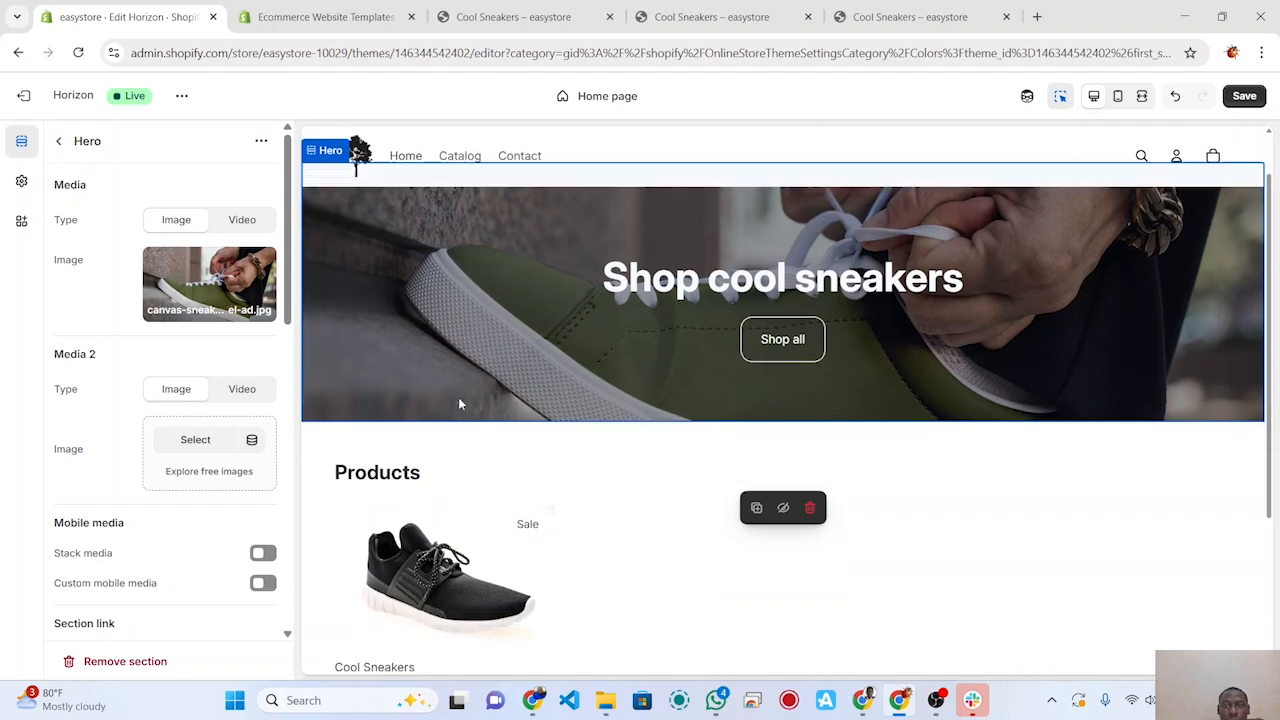
pyautogui.scroll(4, 460, 404)
pyautogui.moveTo(458, 397)
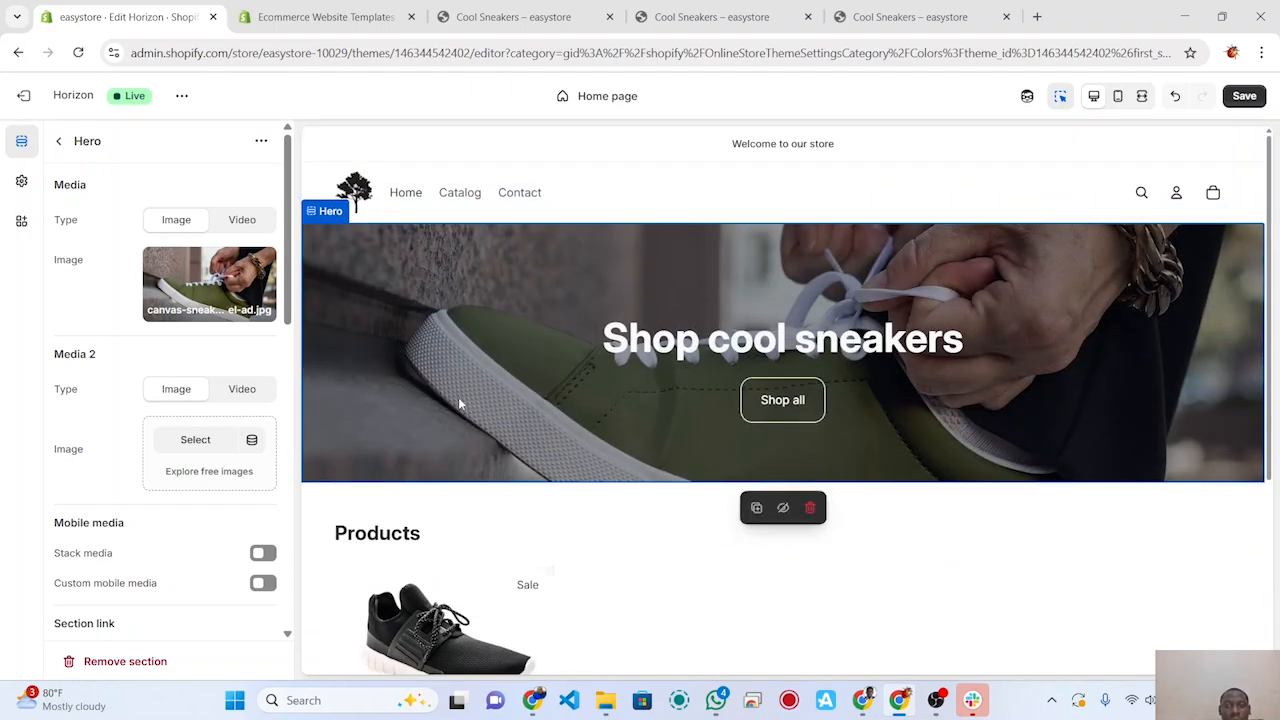
pyautogui.scroll(-3, 458, 397)
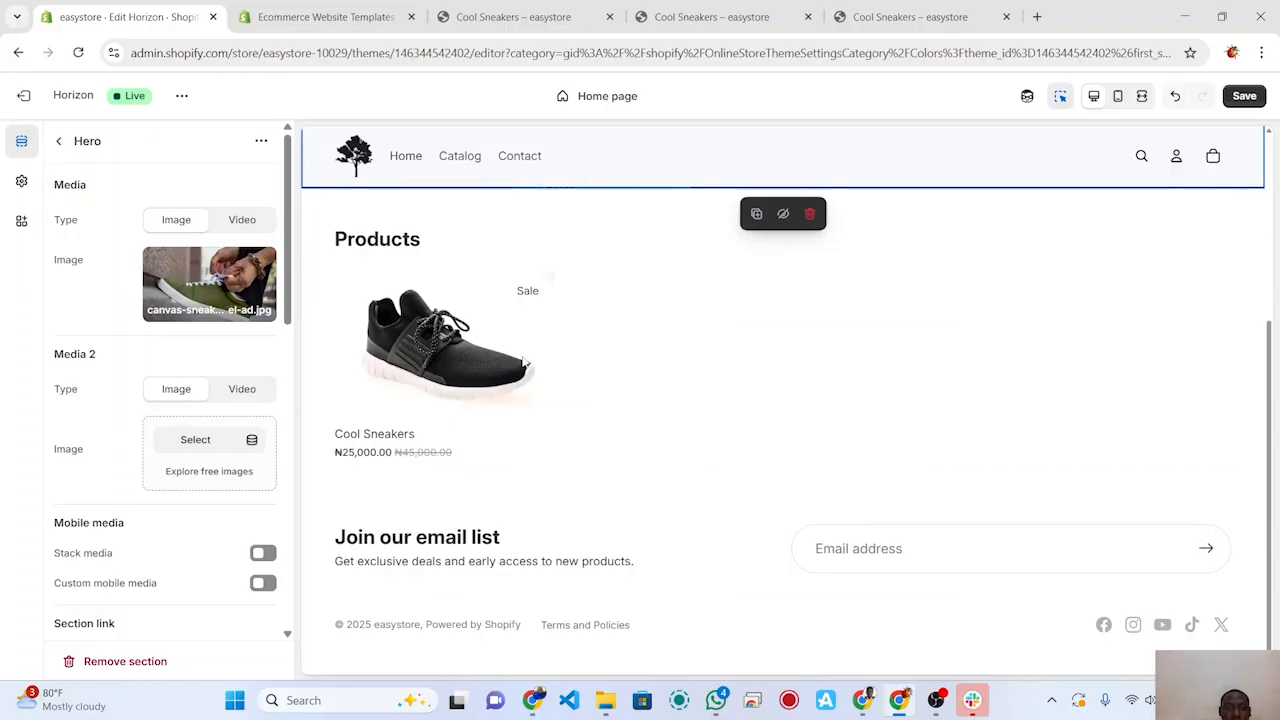
# Step: Preview the Default product template and the Default collection template in the theme editor
pyautogui.click(616, 102)
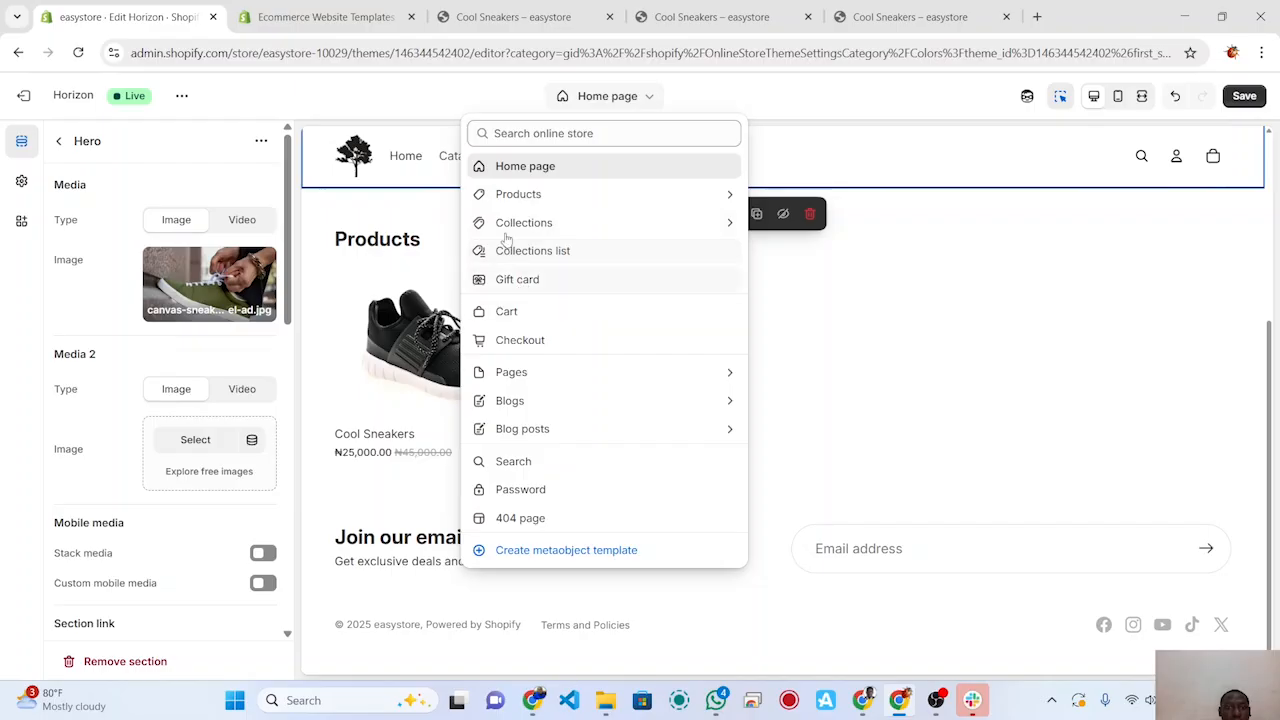
pyautogui.click(538, 196)
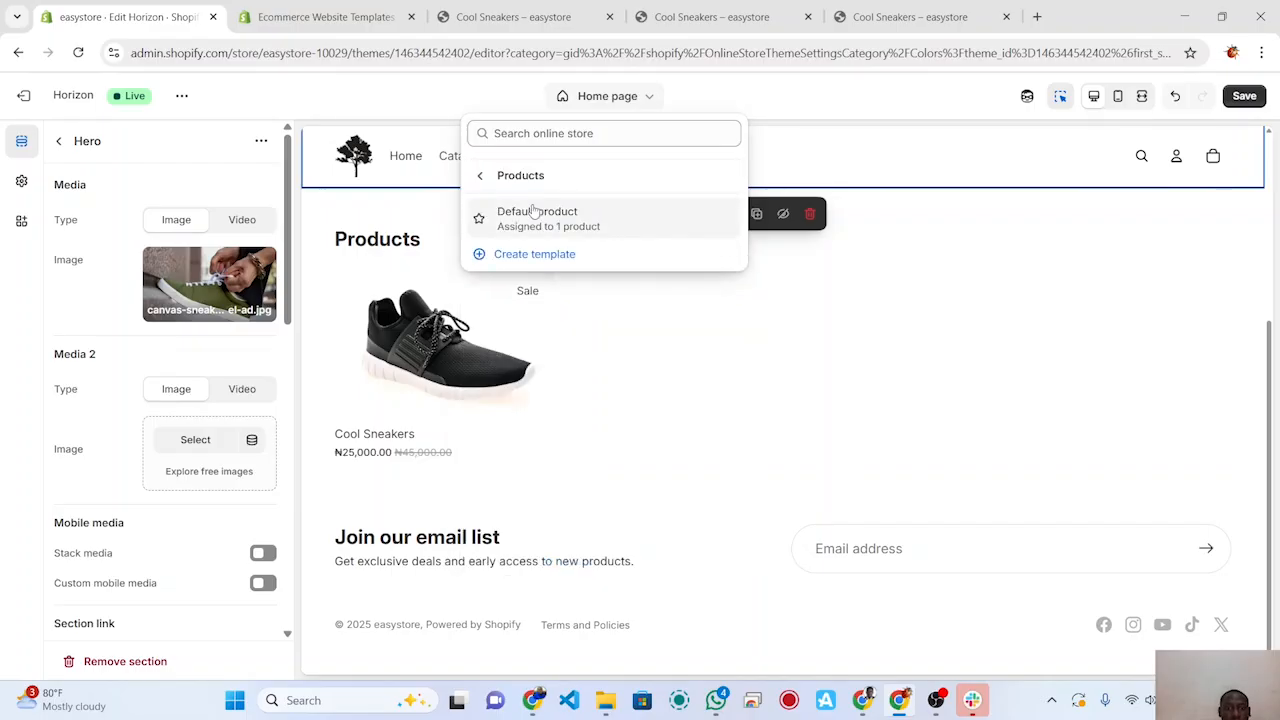
pyautogui.click(537, 215)
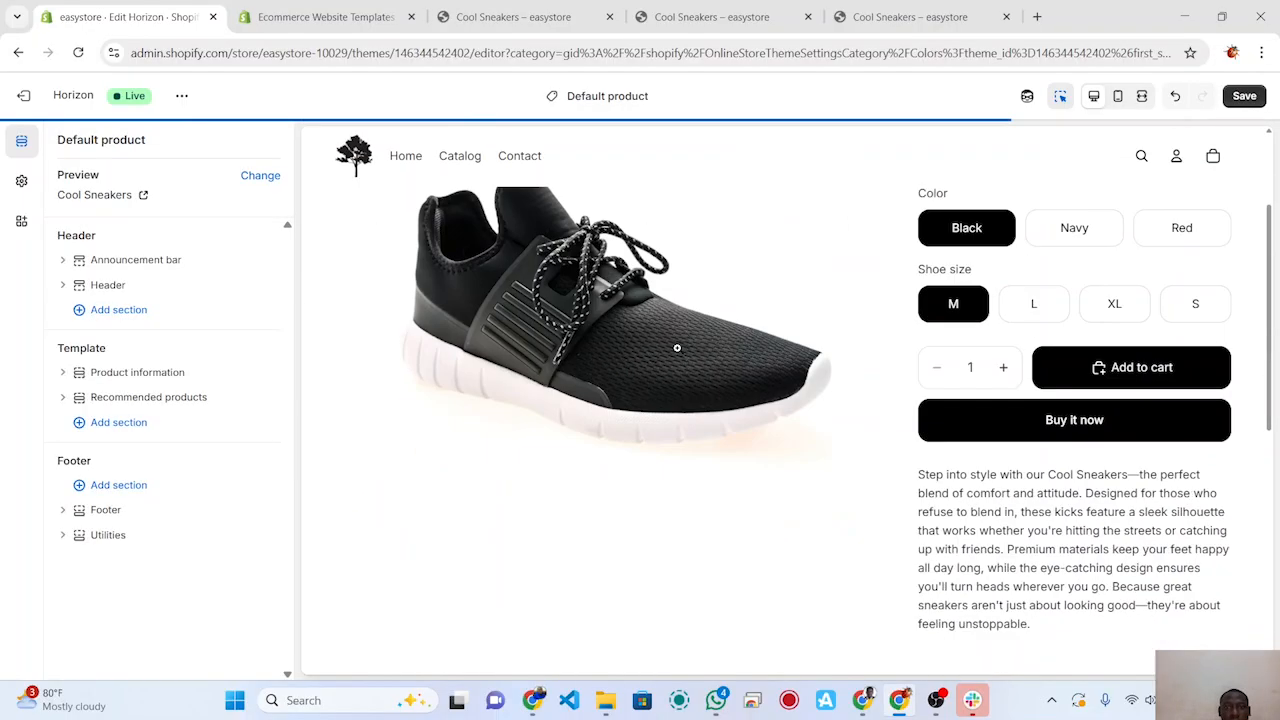
pyautogui.click(648, 96)
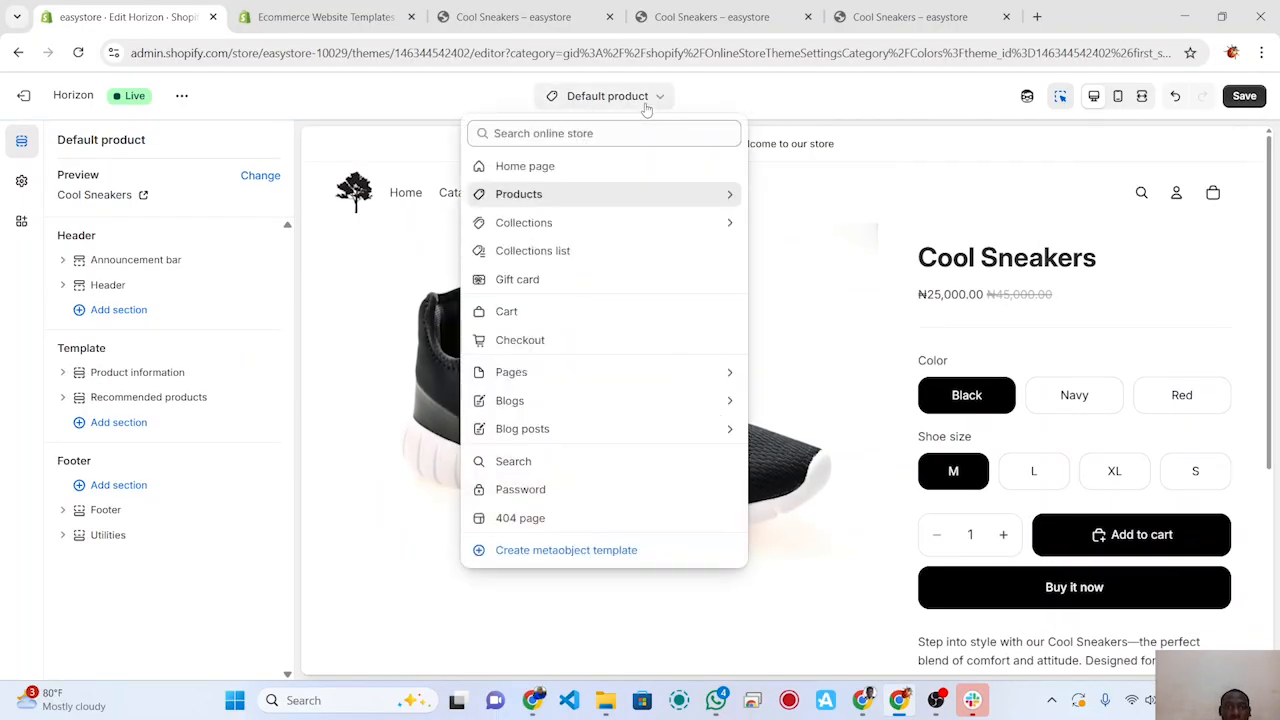
pyautogui.click(548, 224)
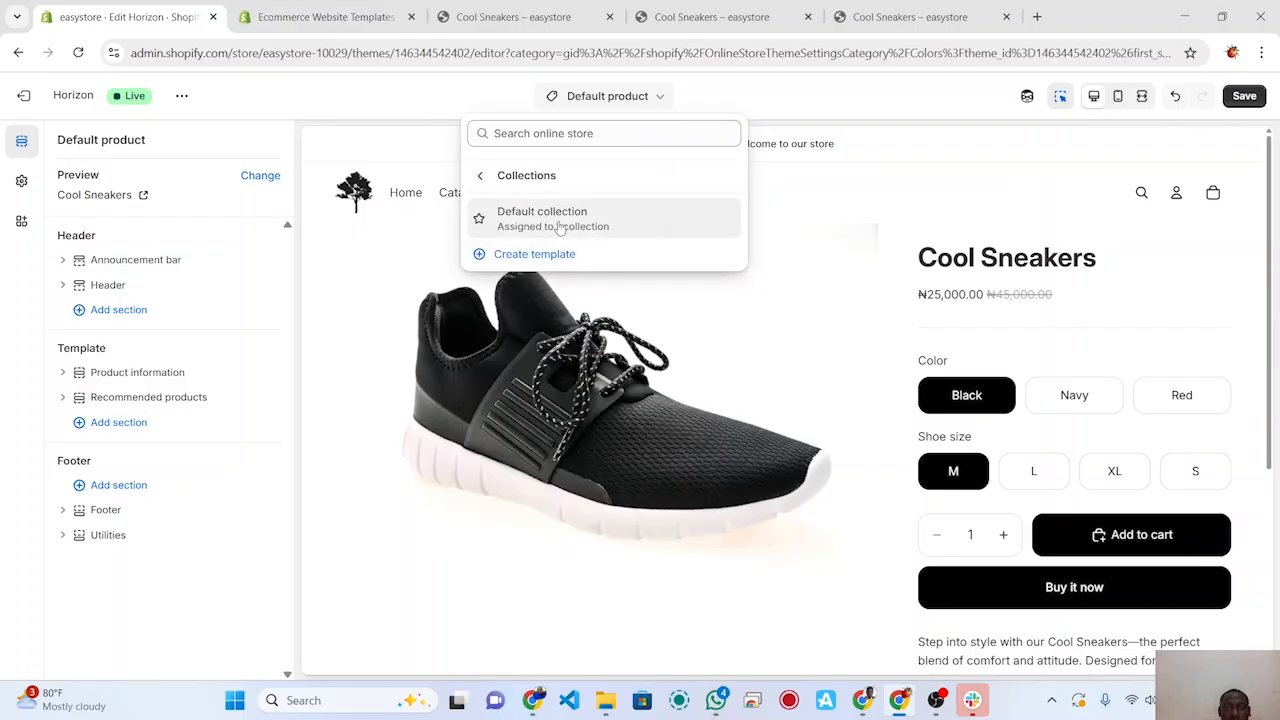
pyautogui.click(560, 222)
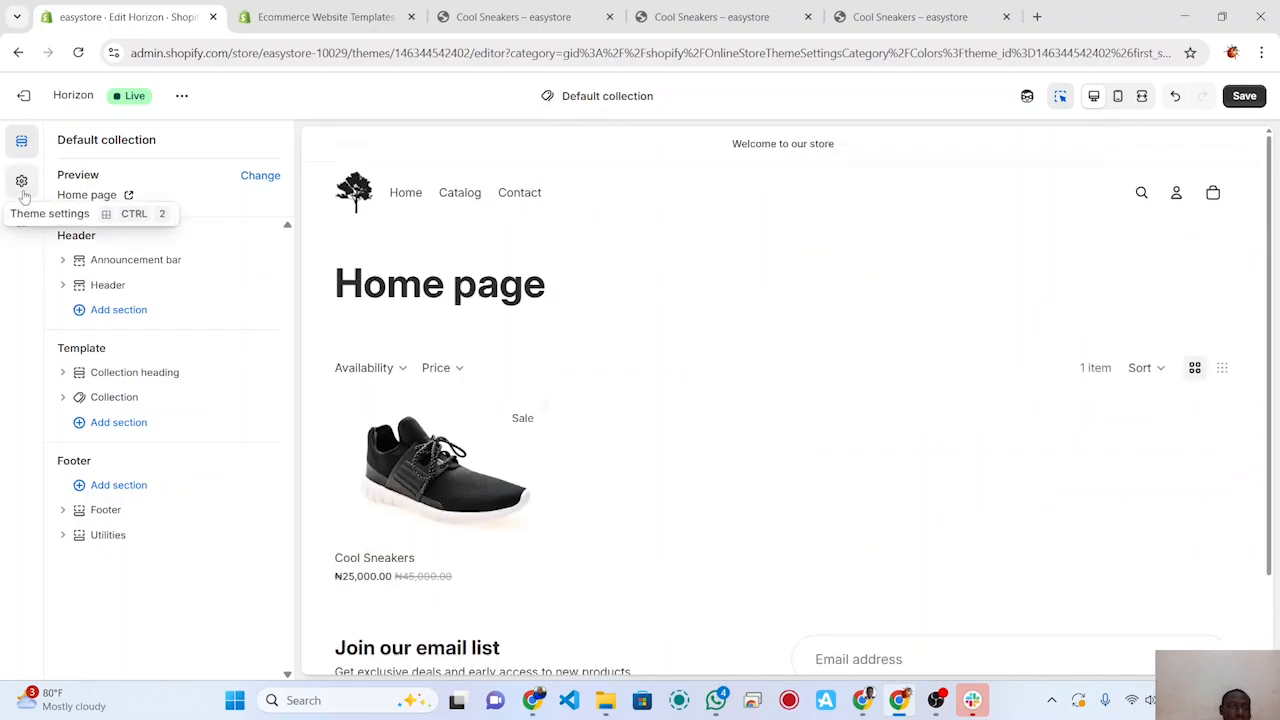
# Step: Look over the app embeds, the home page sections and preview, and the footer's Utilities section settings
pyautogui.click(22, 222)
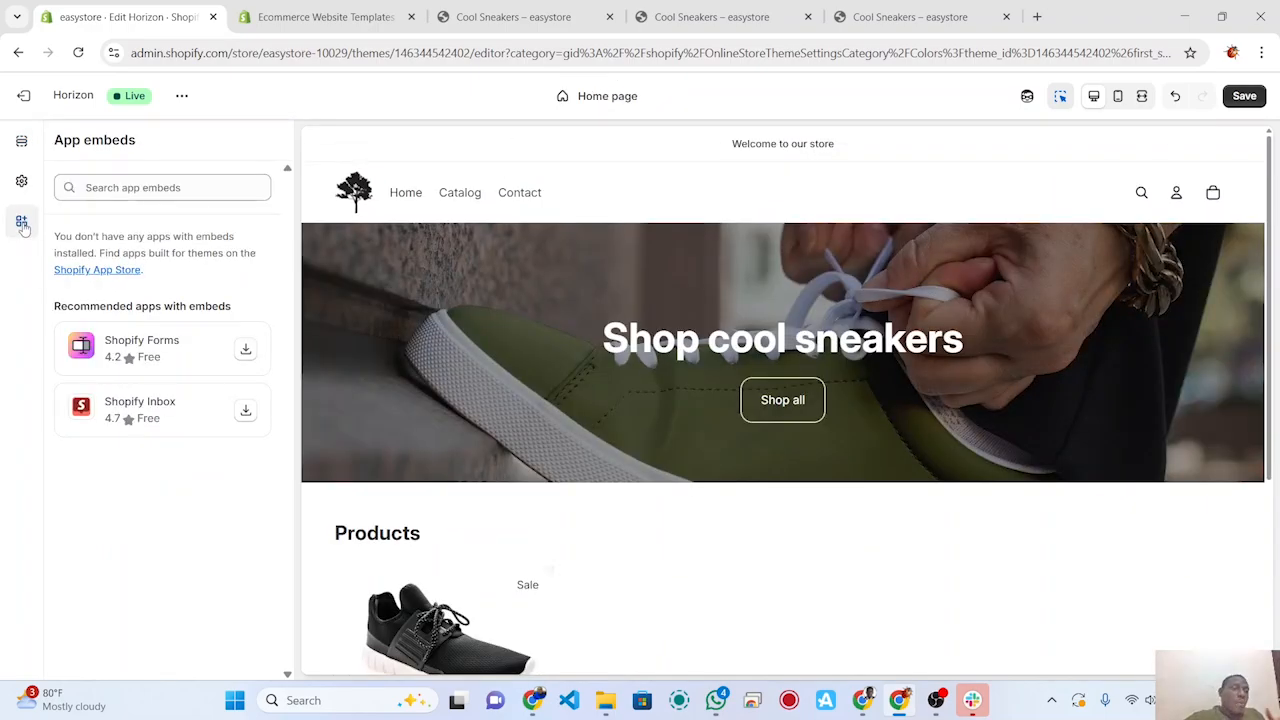
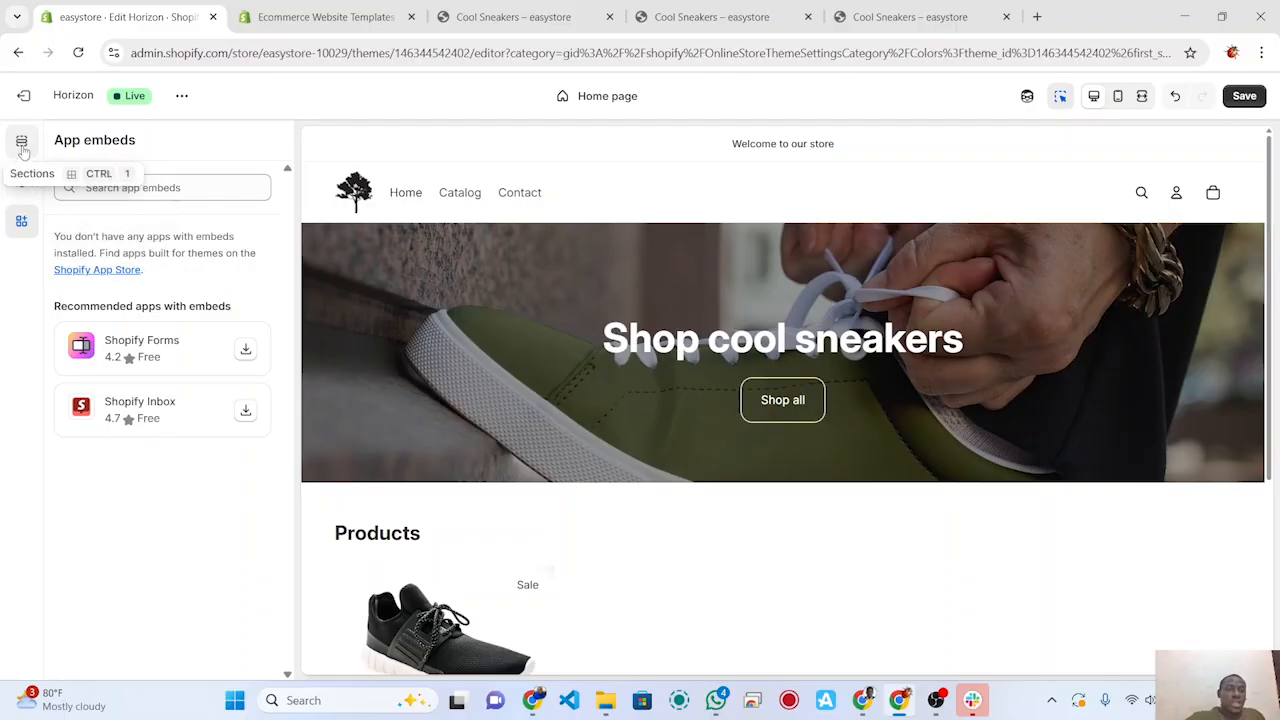
pyautogui.click(22, 146)
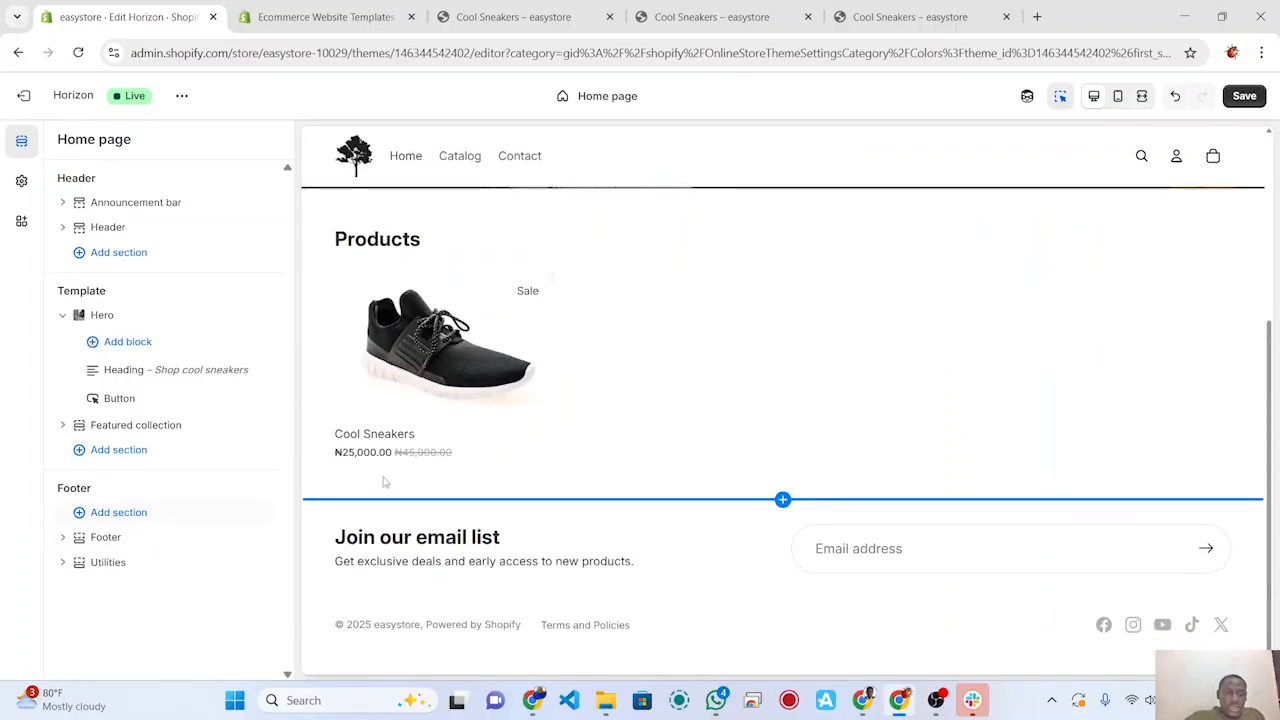
pyautogui.scroll(3, 686, 408)
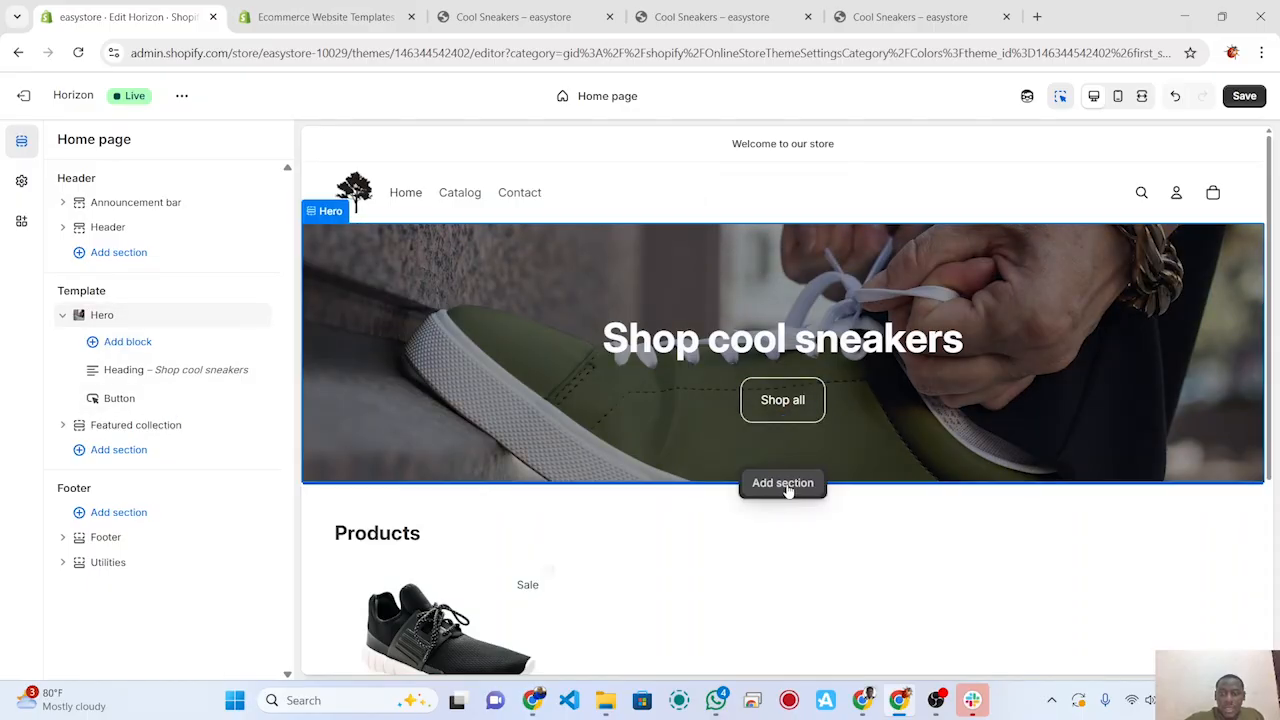
pyautogui.scroll(-3, 790, 520)
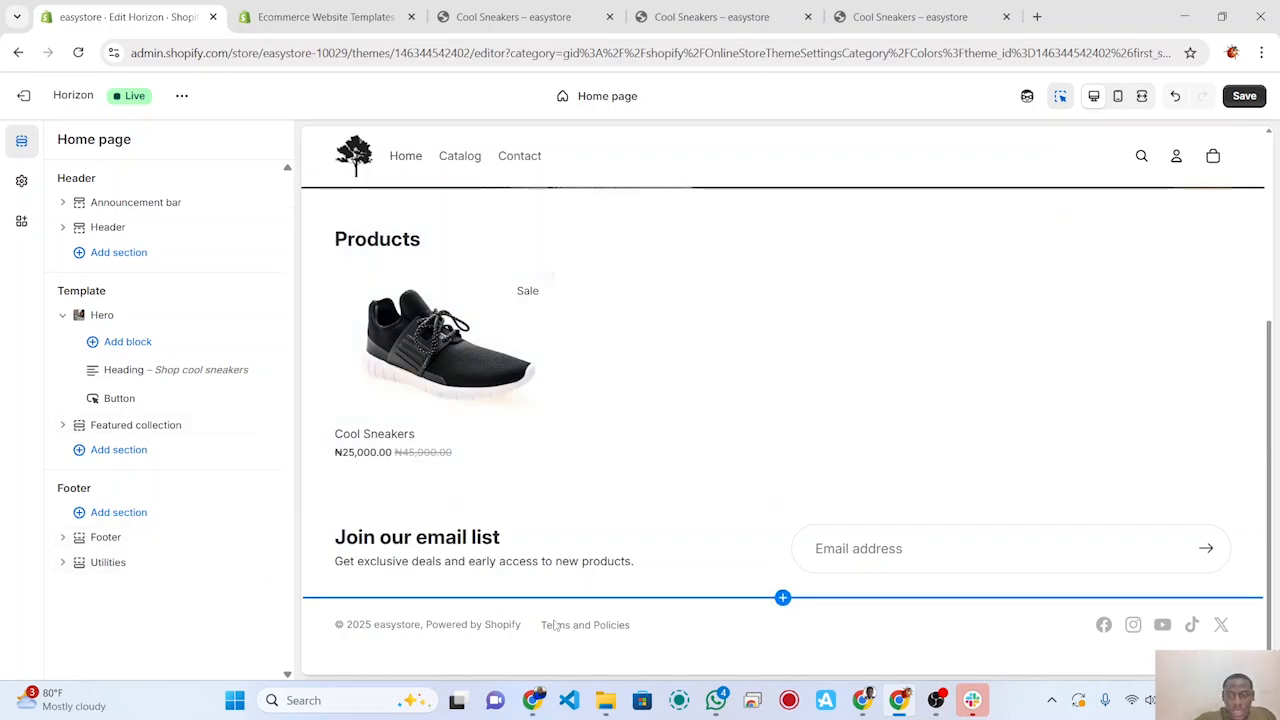
pyautogui.click(537, 645)
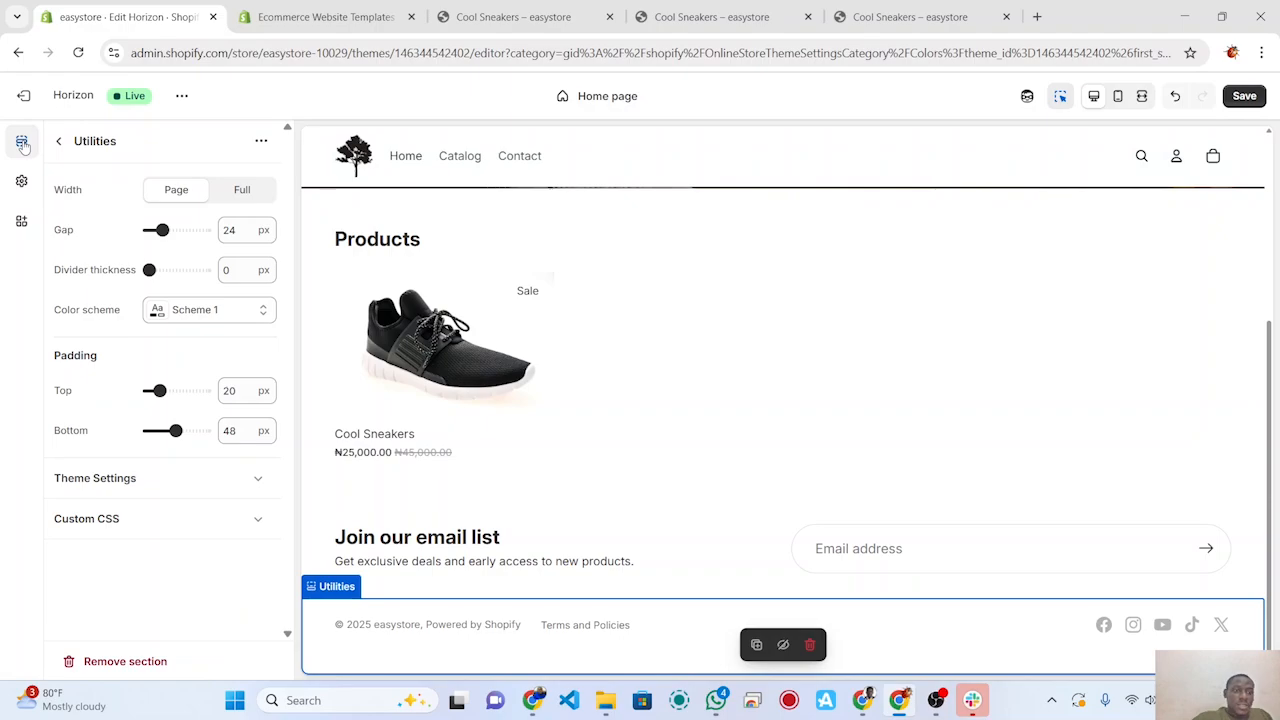
pyautogui.click(57, 143)
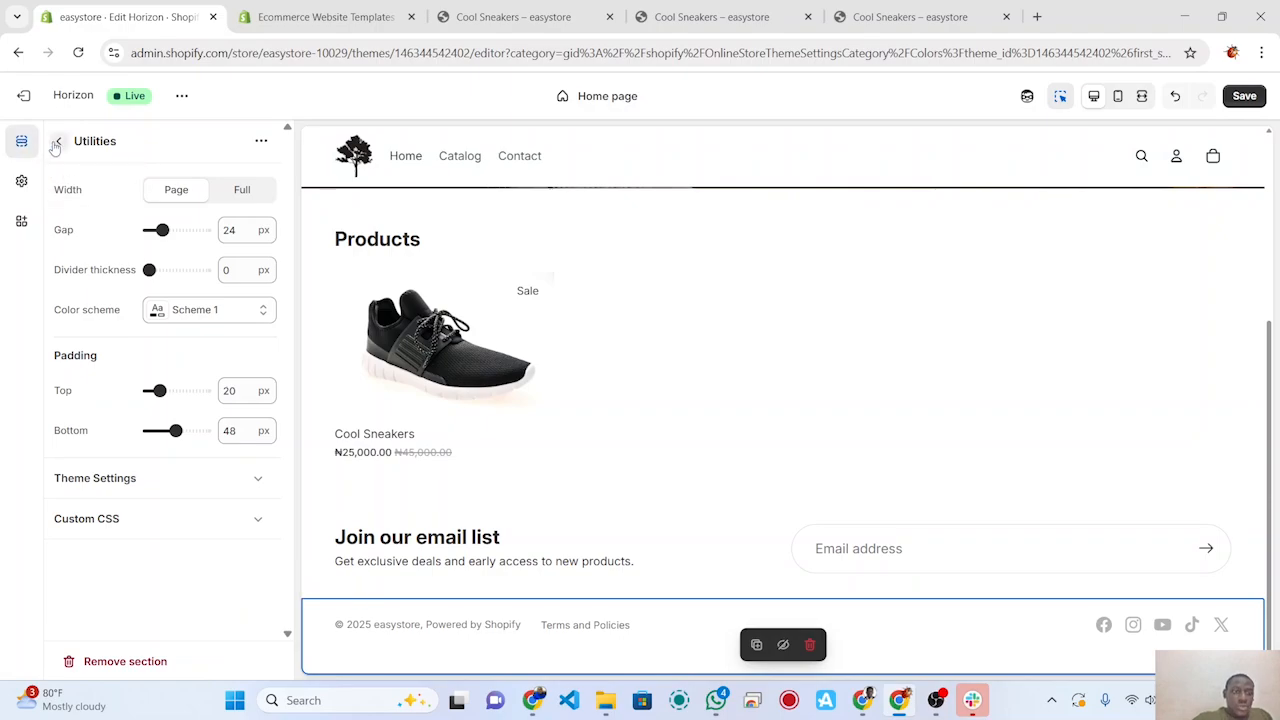
# Step: Browse the available template sections and add a Video section below the Featured collection on the home page
pyautogui.scroll(-1, 120, 330)
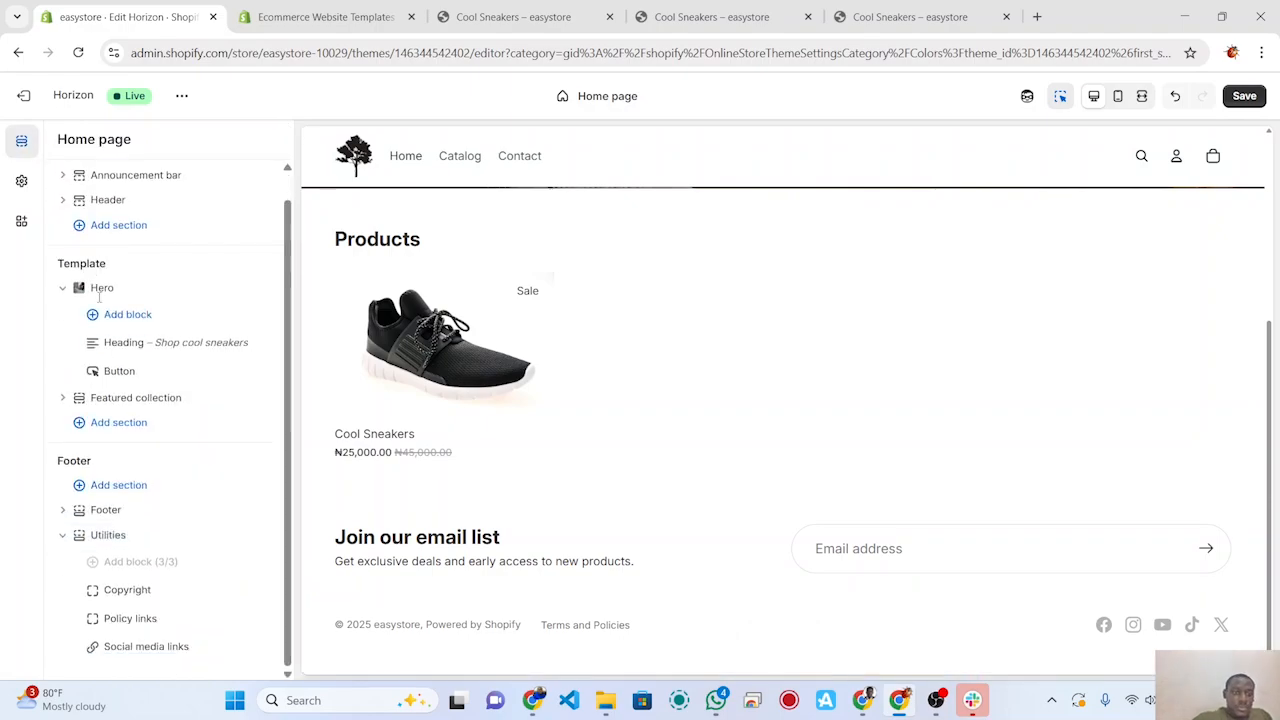
pyautogui.click(104, 425)
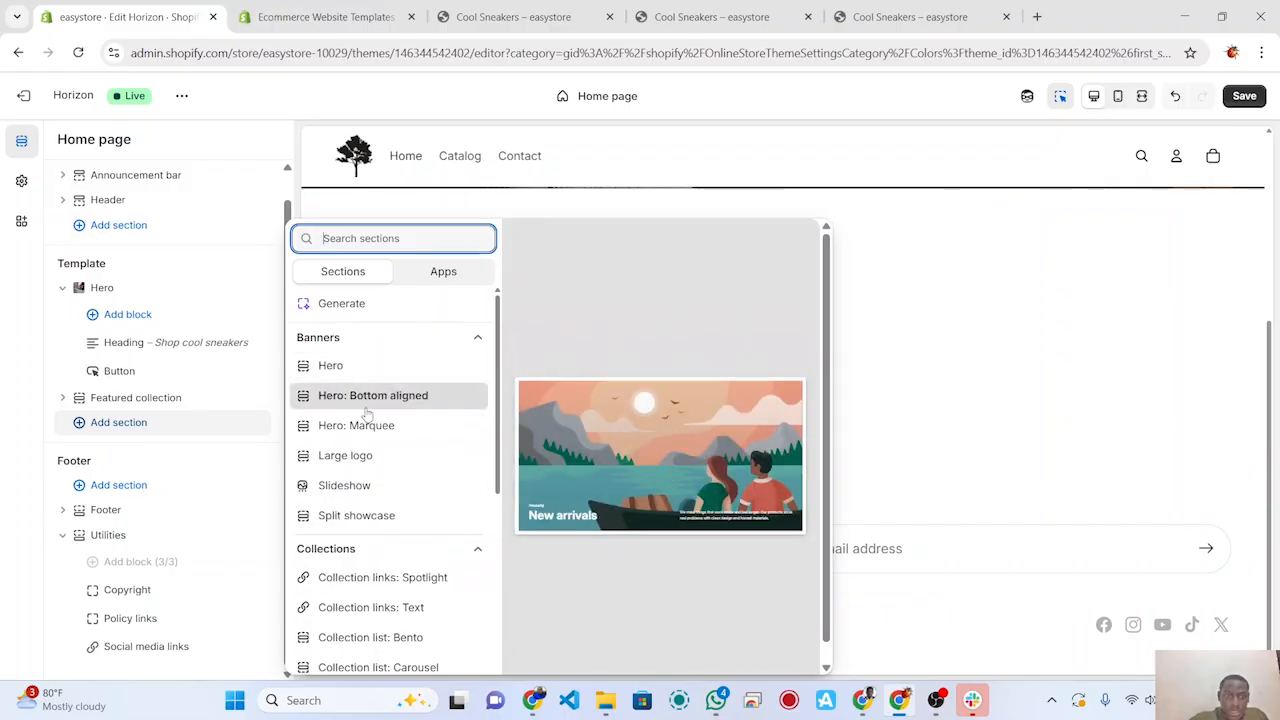
pyautogui.scroll(-4, 372, 572)
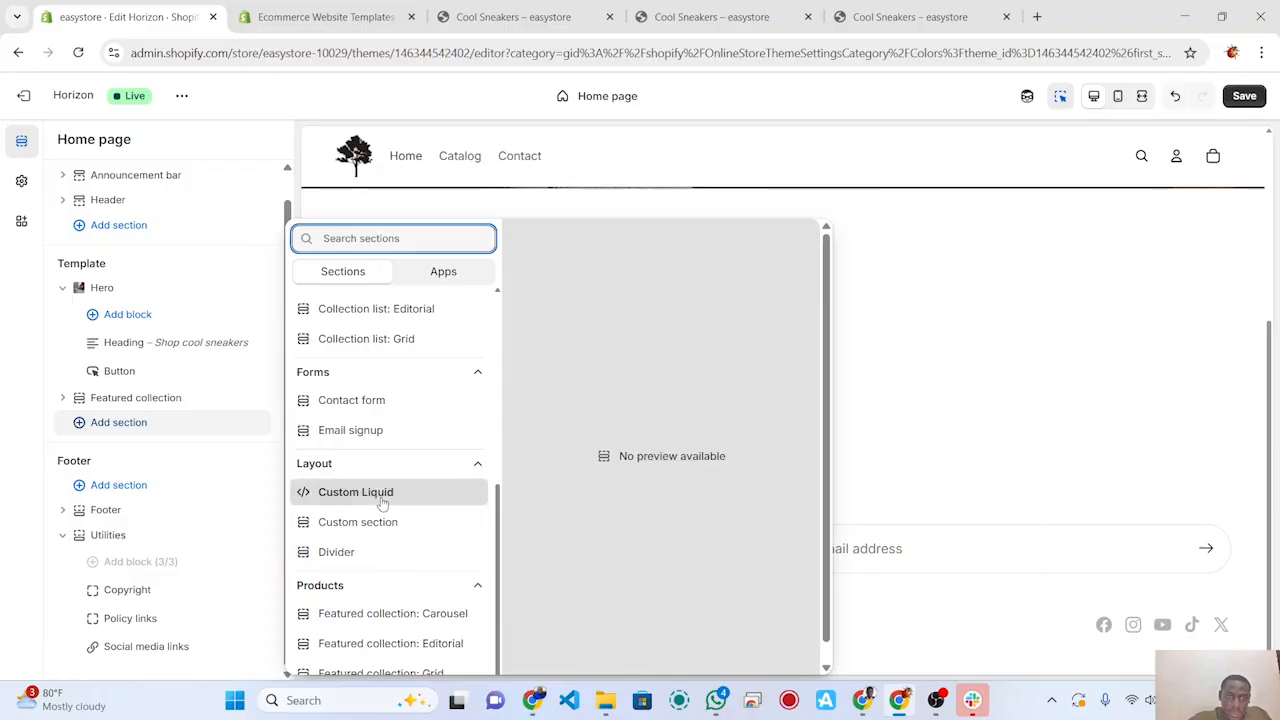
pyautogui.scroll(5, 383, 500)
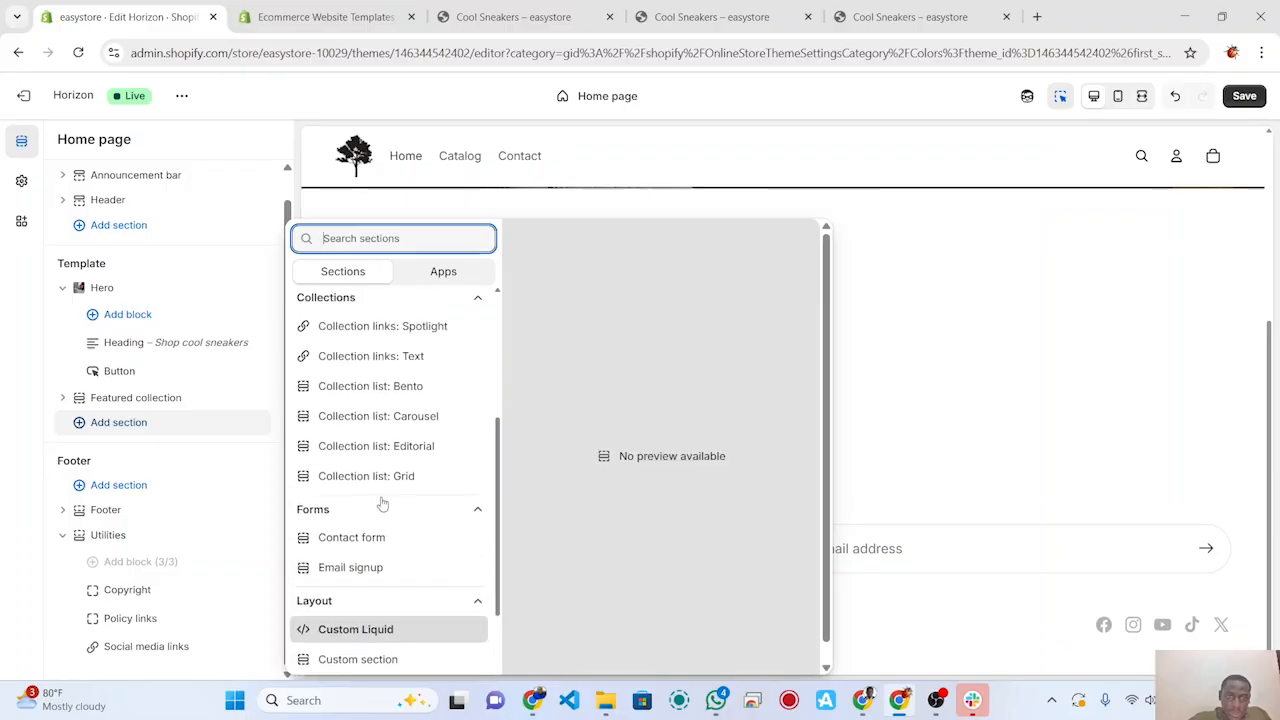
pyautogui.click(444, 272)
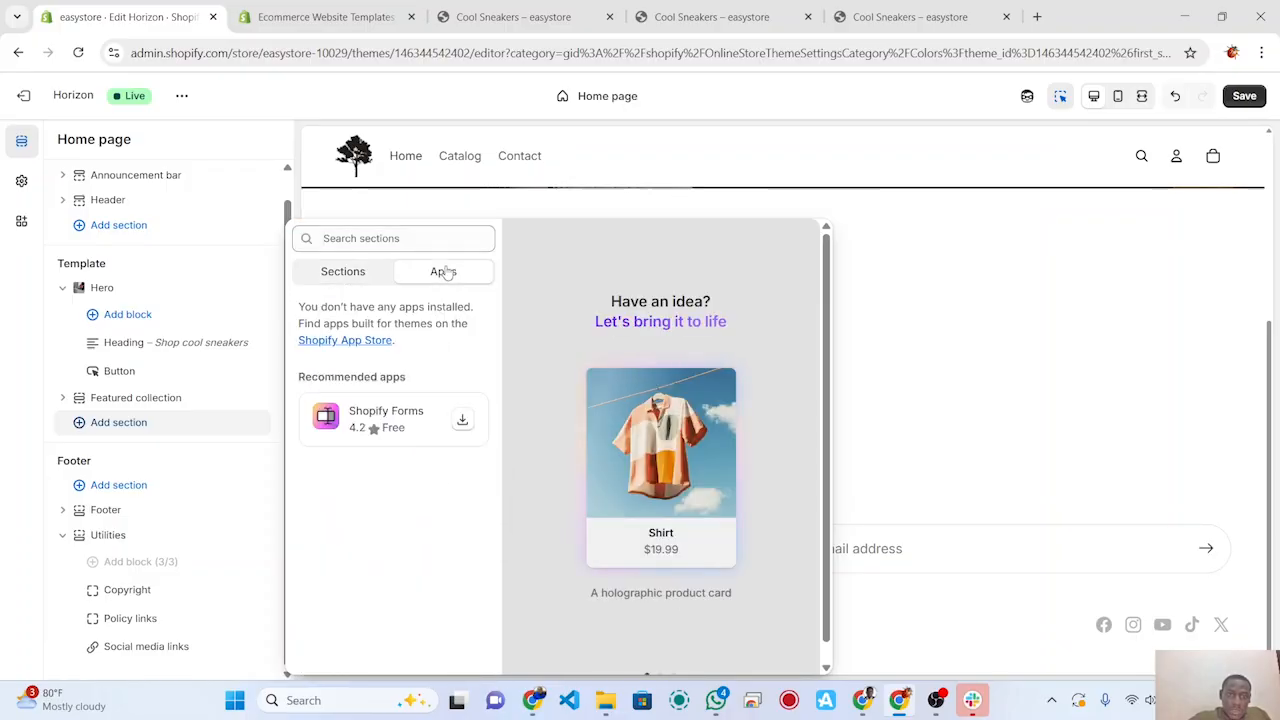
pyautogui.click(343, 276)
pyautogui.scroll(-3, 366, 457)
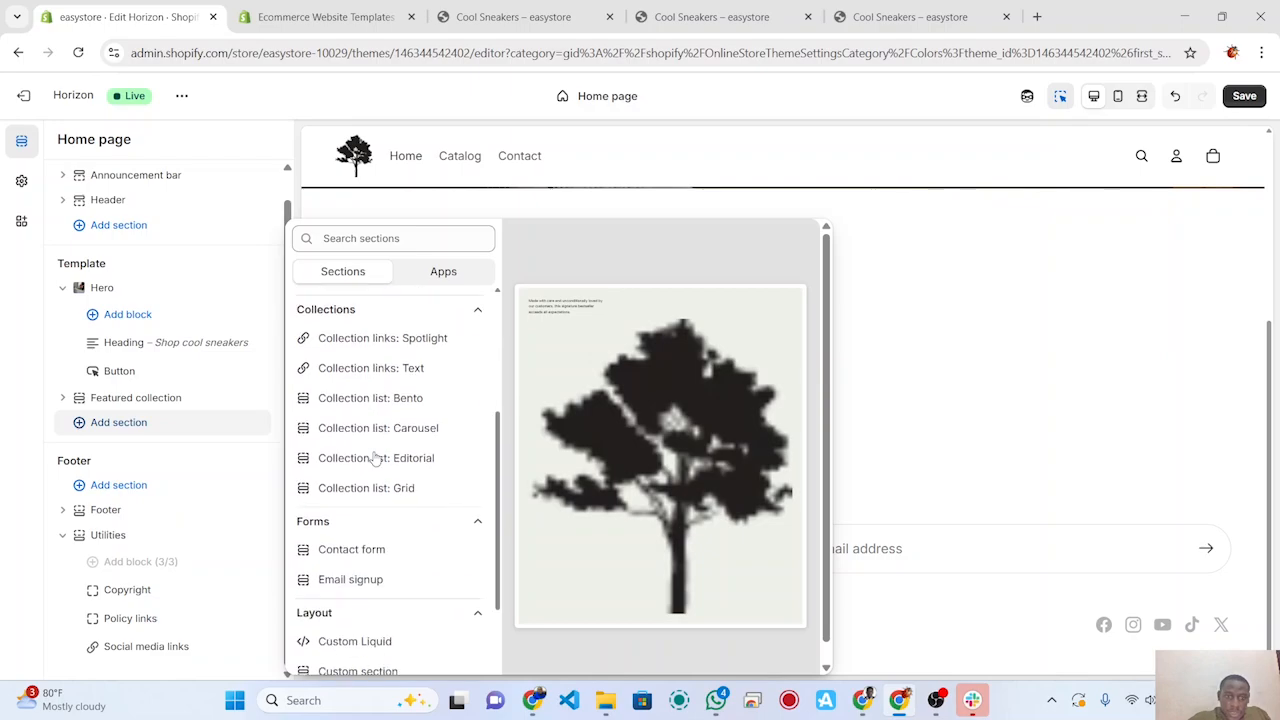
pyautogui.scroll(-3, 375, 457)
pyautogui.scroll(5, 375, 457)
pyautogui.scroll(-5, 375, 457)
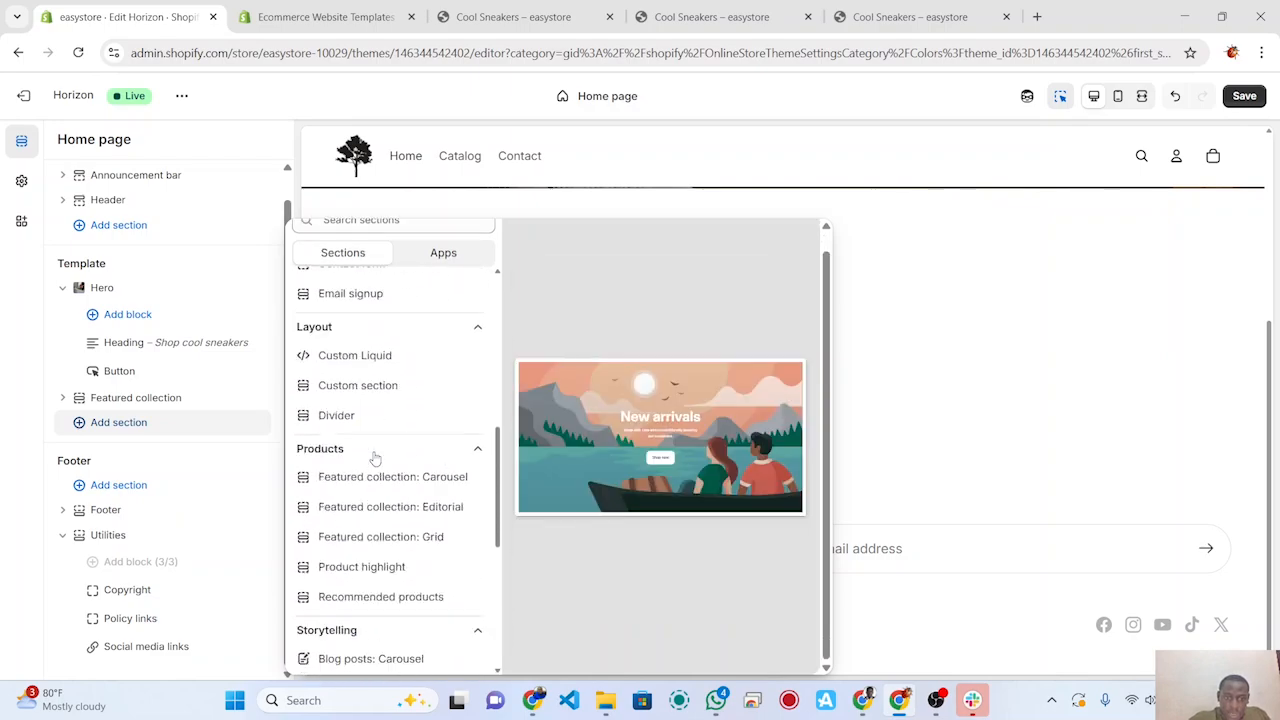
pyautogui.scroll(-4, 375, 457)
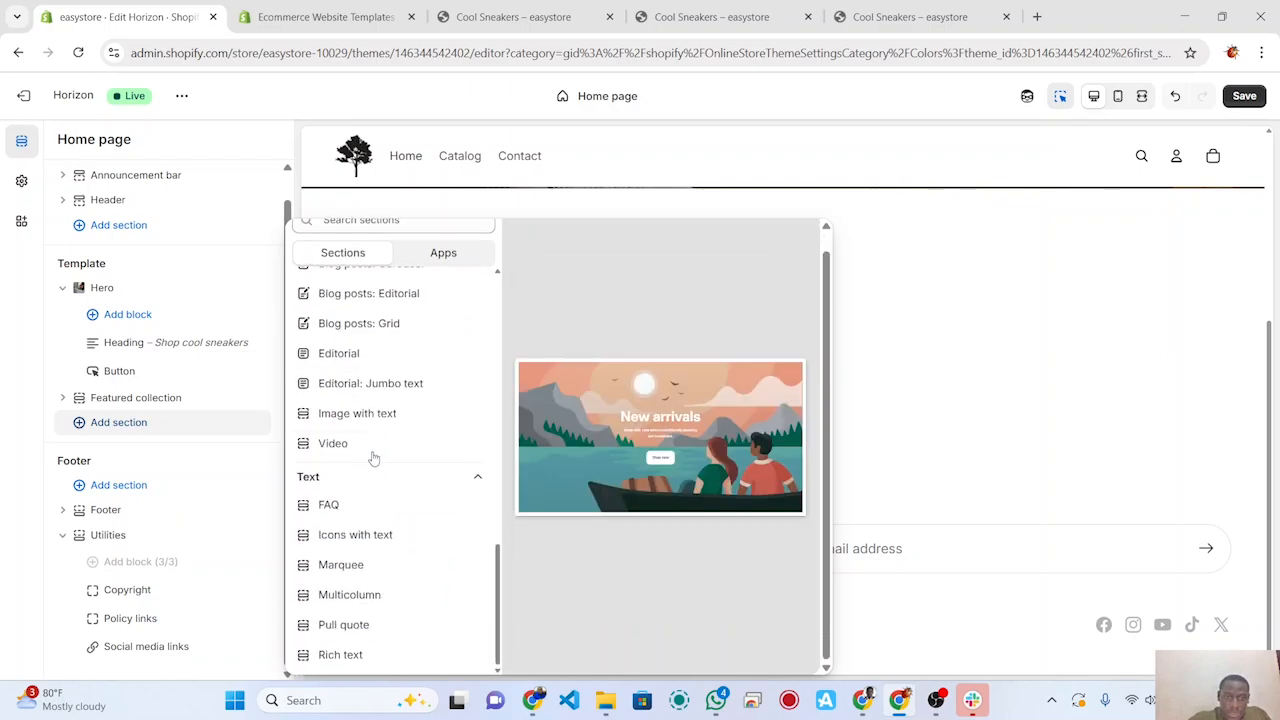
pyautogui.click(330, 446)
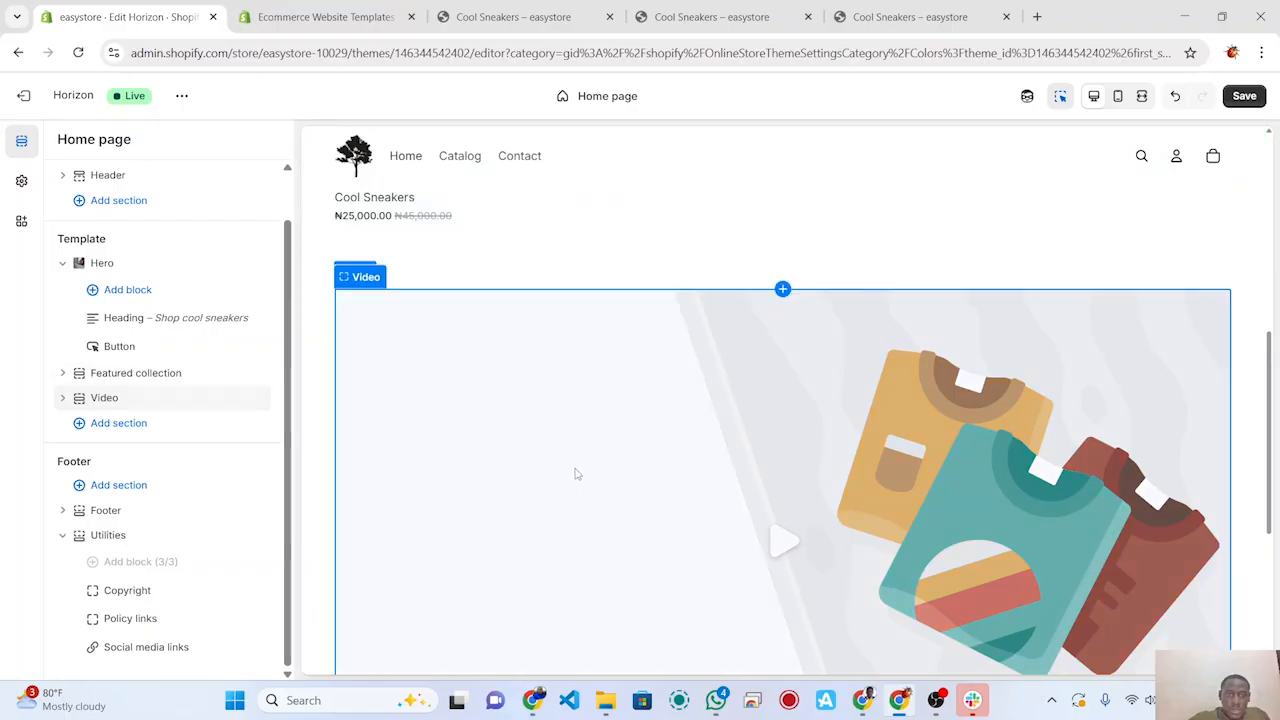
# Step: Open the home page's Video block settings and, in a new browser tab, search YouTube for "eazytechmedia"
pyautogui.click(575, 474)
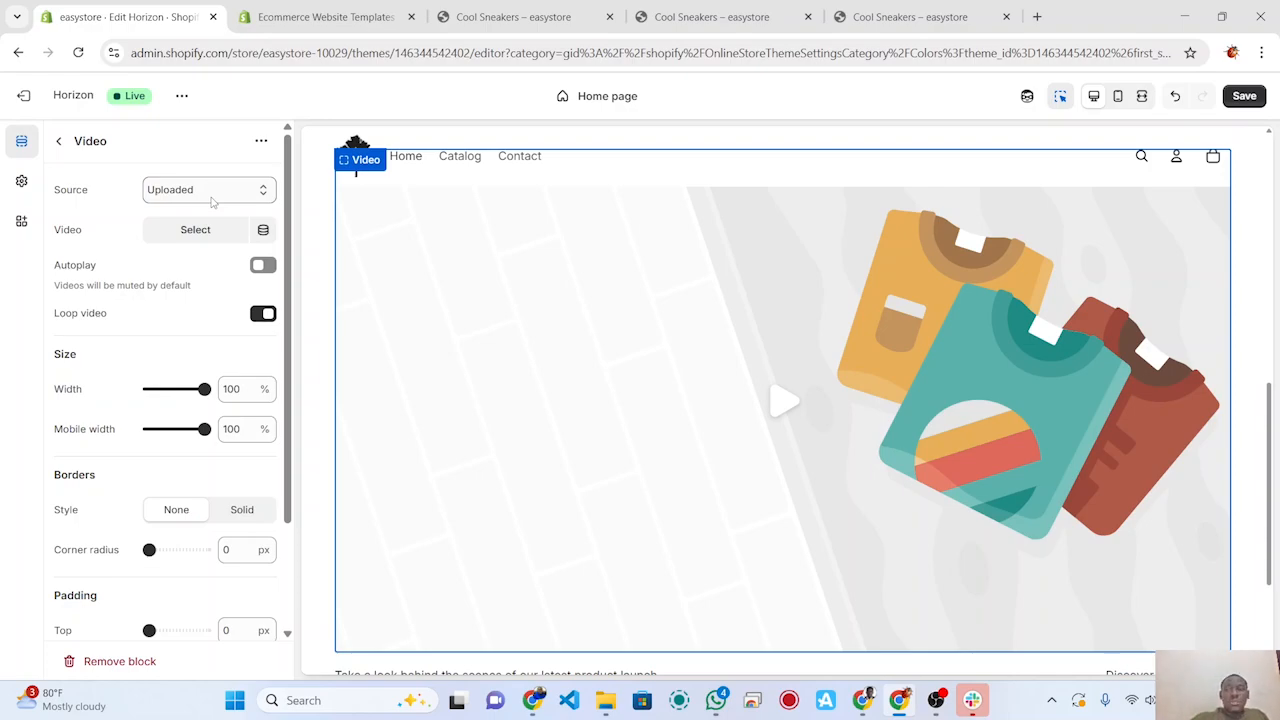
pyautogui.click(1037, 17)
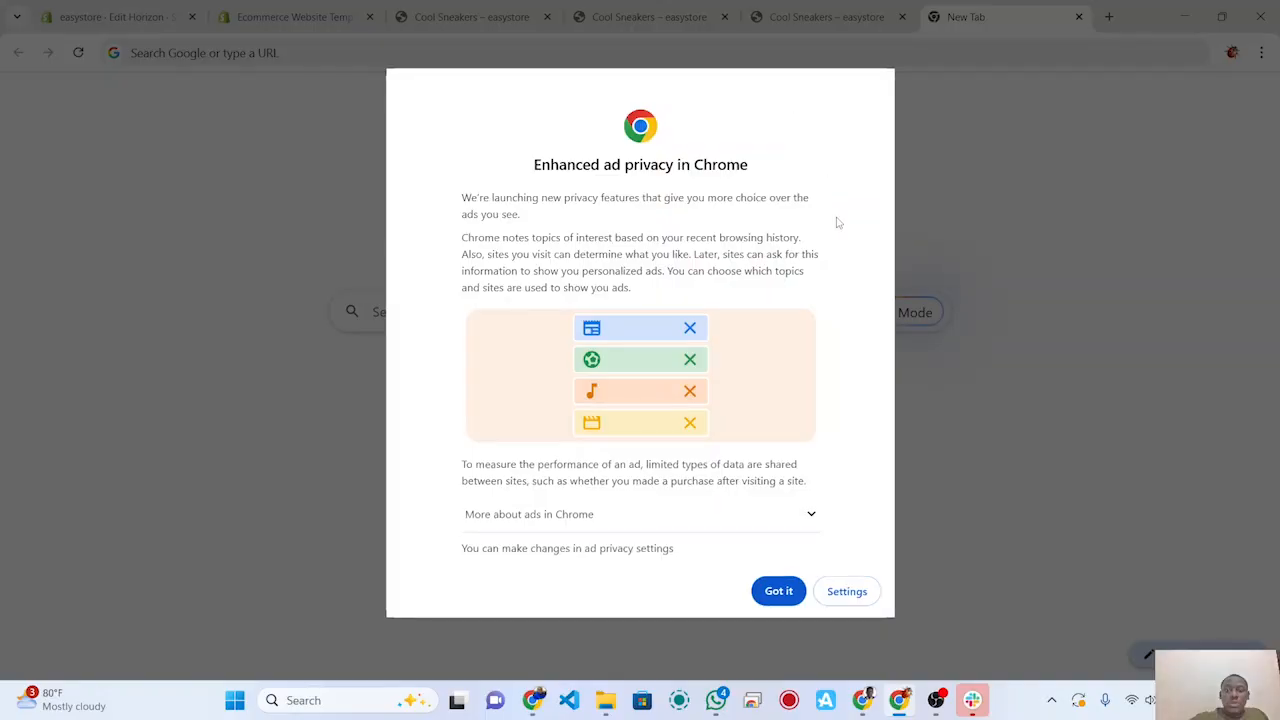
pyautogui.click(779, 591)
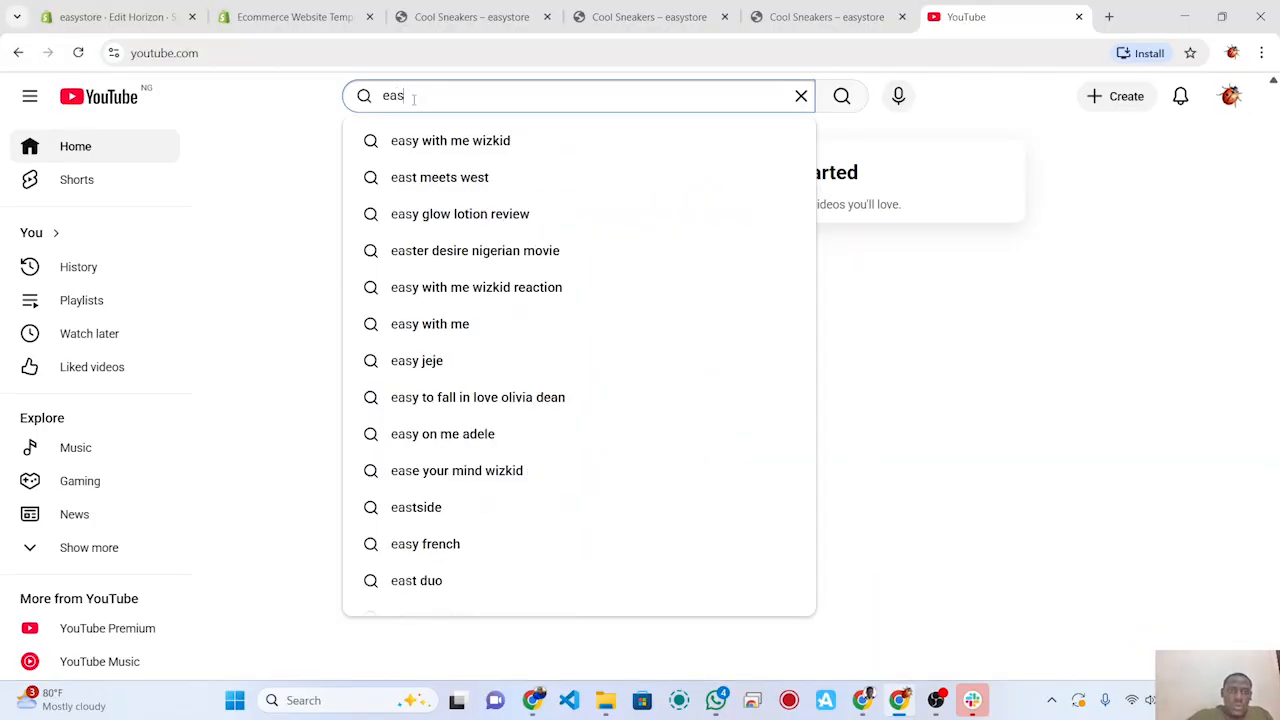
pyautogui.press('BackSpace')
pyautogui.write('z')
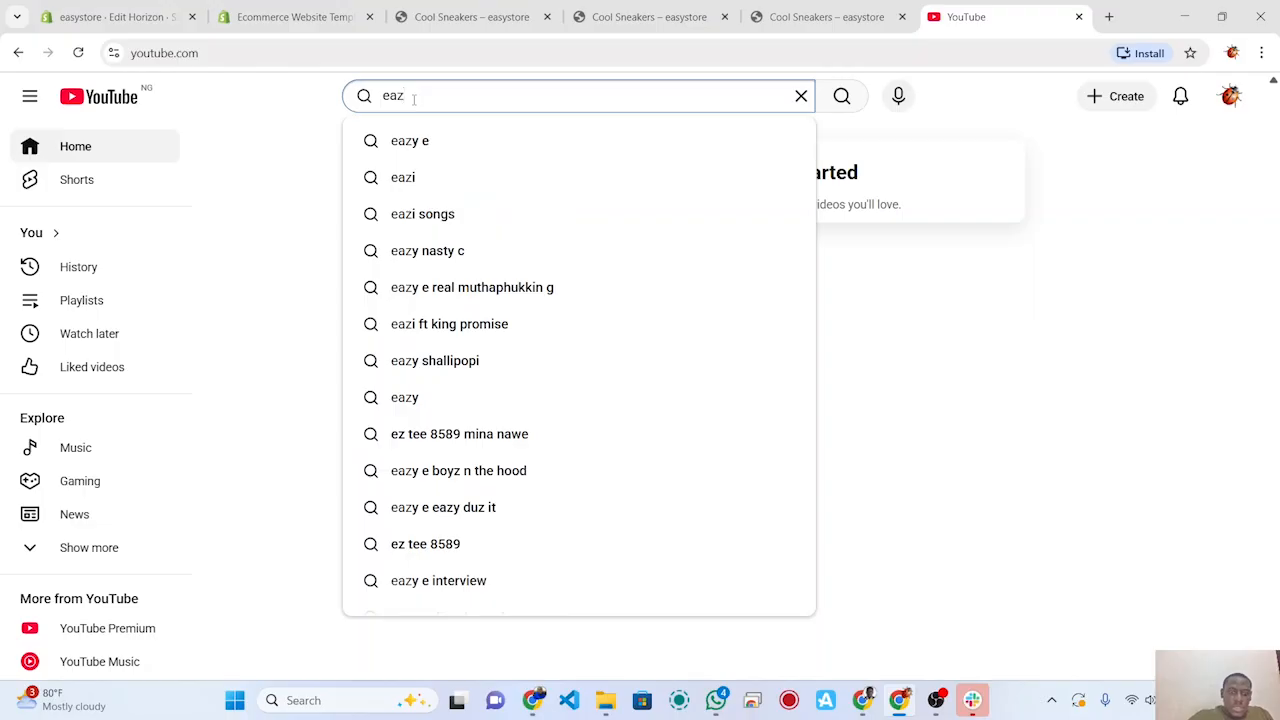
pyautogui.write('yte')
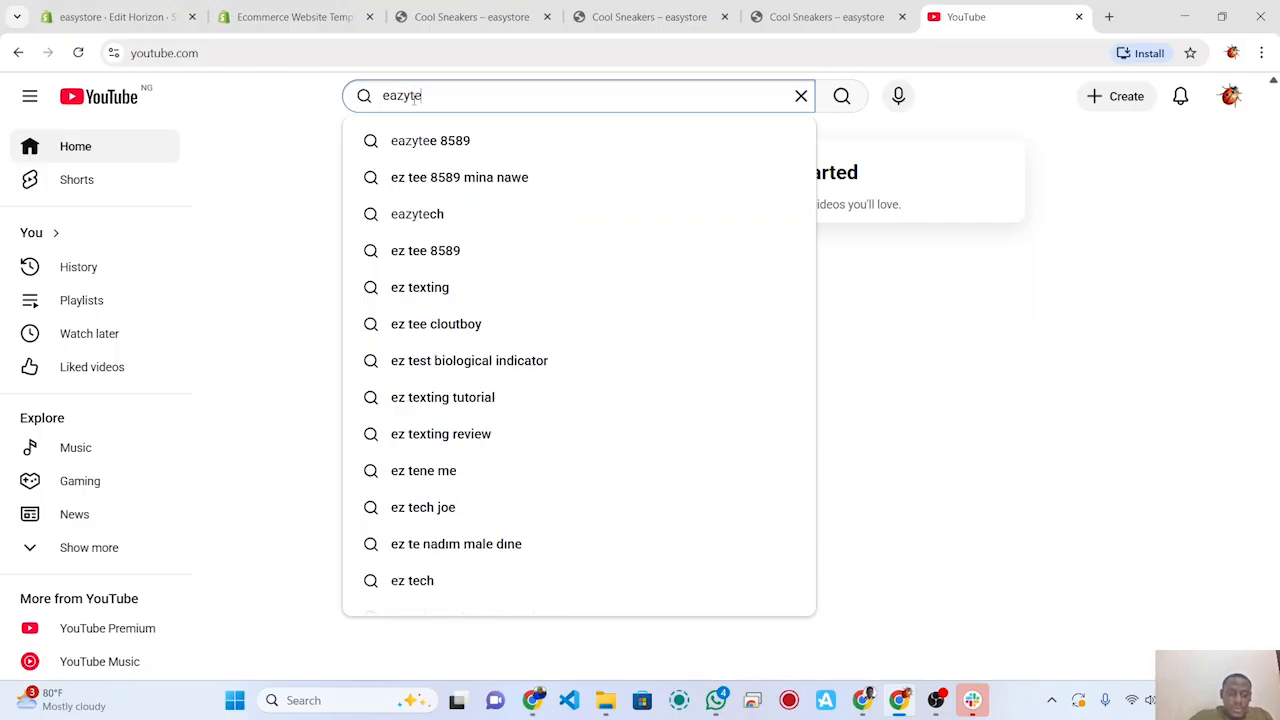
pyautogui.write('ch')
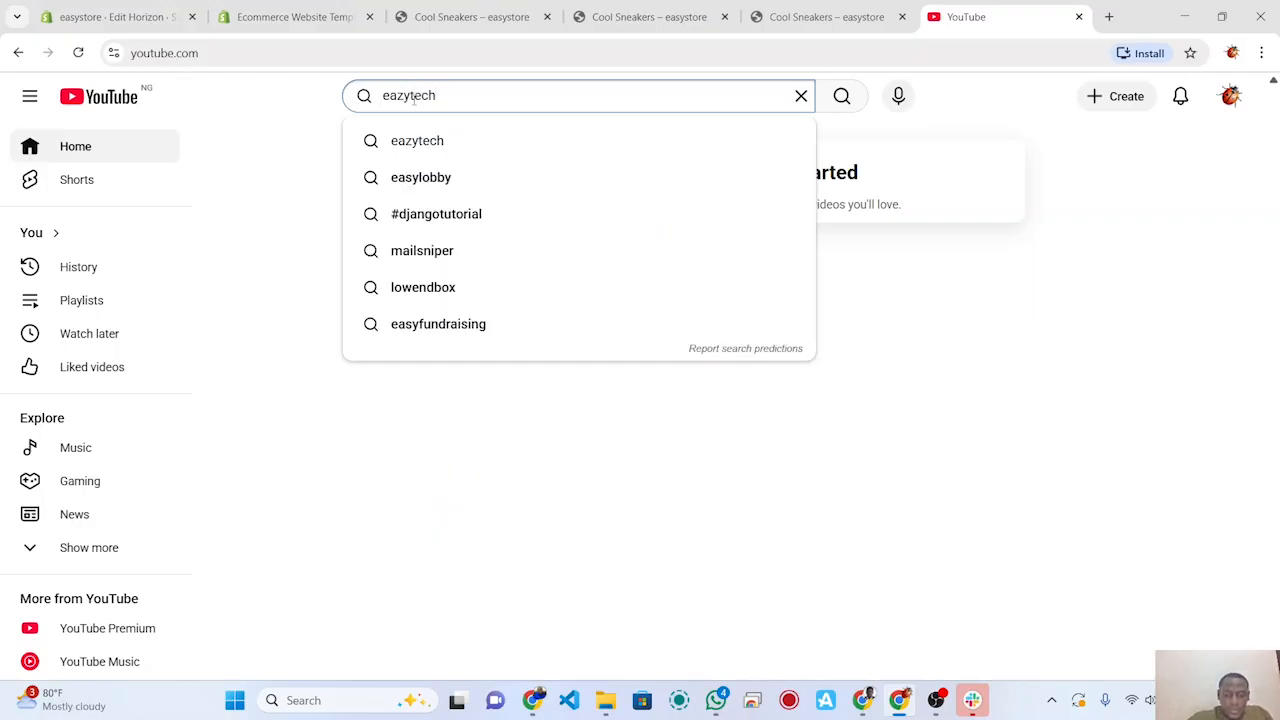
pyautogui.write('media')
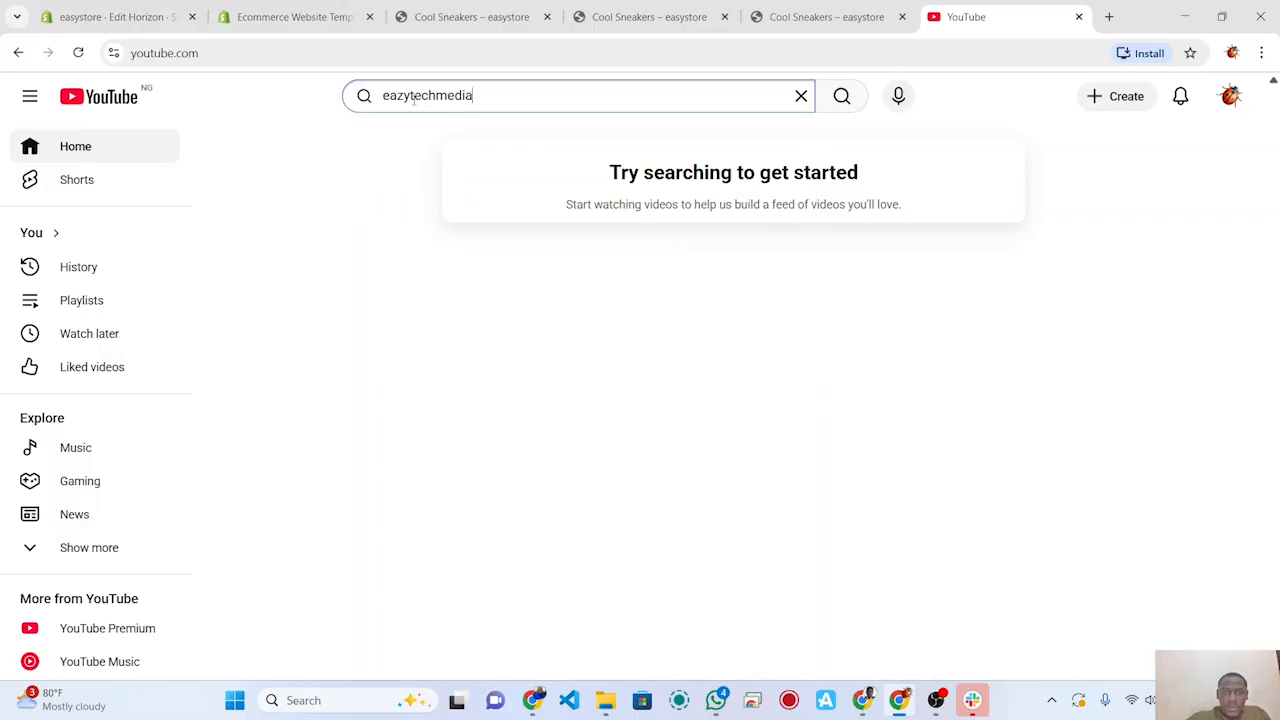
pyautogui.press('Return')
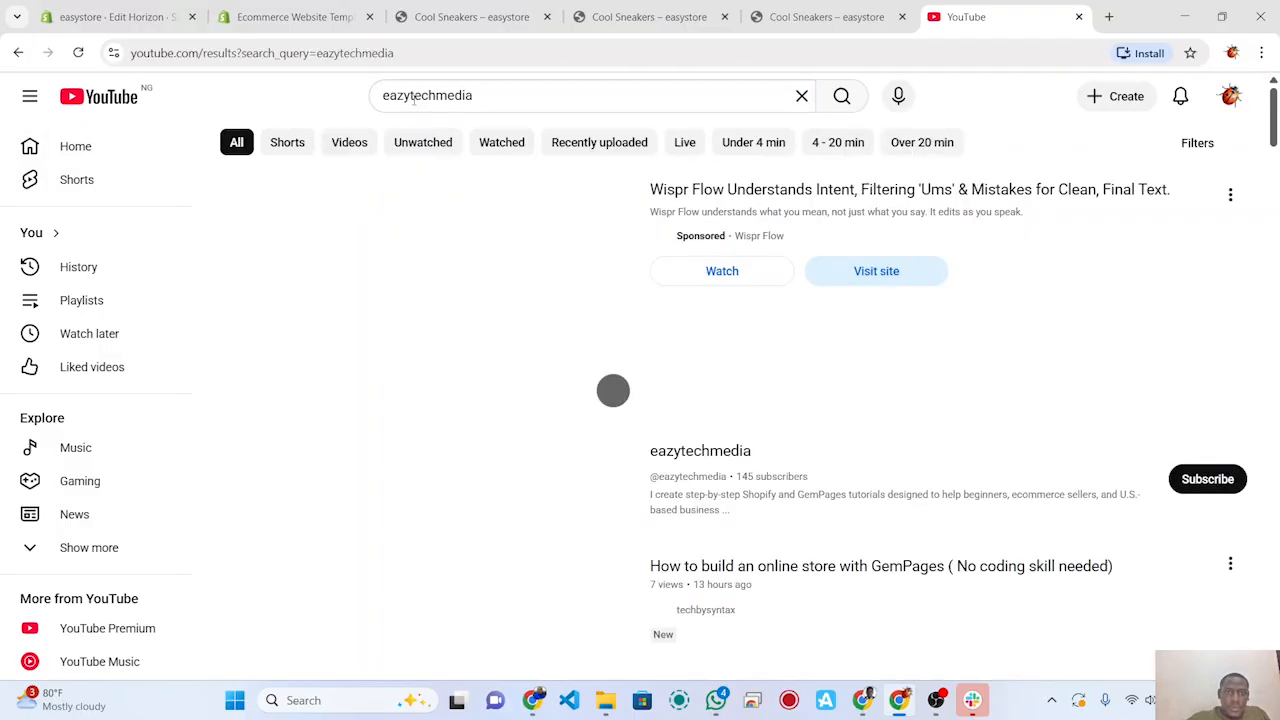
# Step: Open the eazytechmedia channel's video "Learn how to build an online Store with Zero Coding skills" and pause it
pyautogui.scroll(-2, 423, 377)
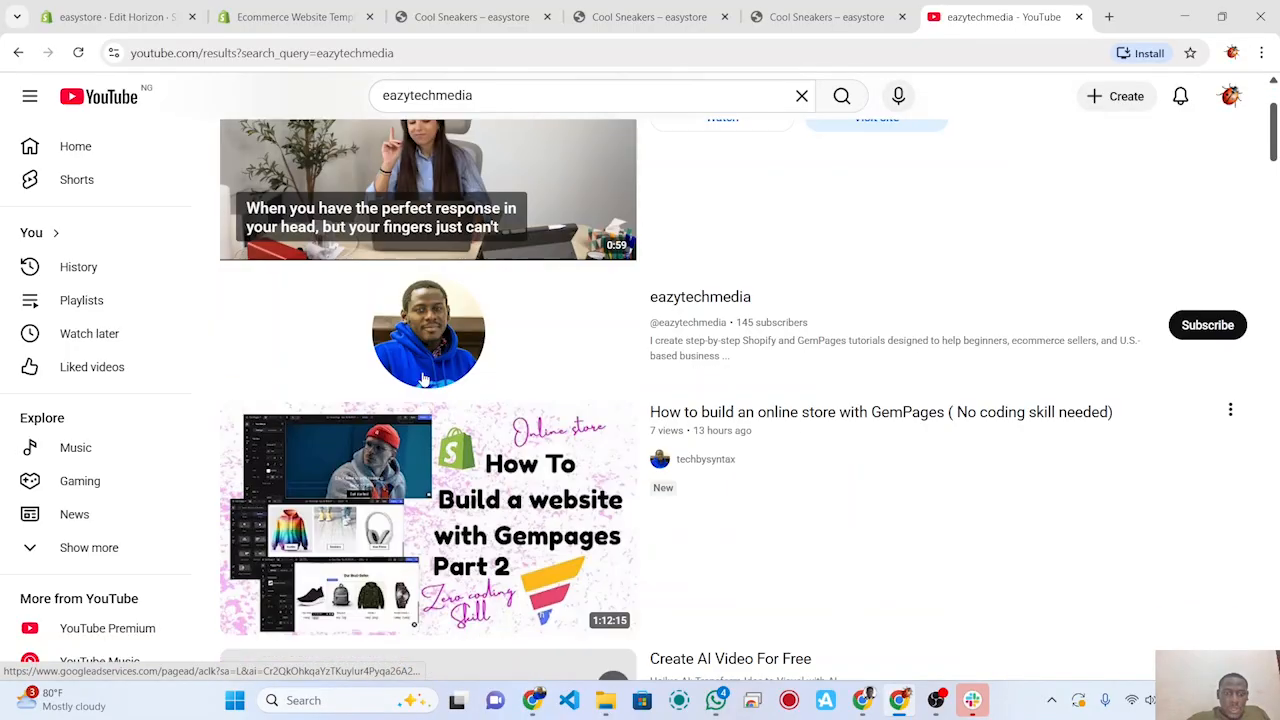
pyautogui.click(428, 340)
pyautogui.scroll(-2, 357, 477)
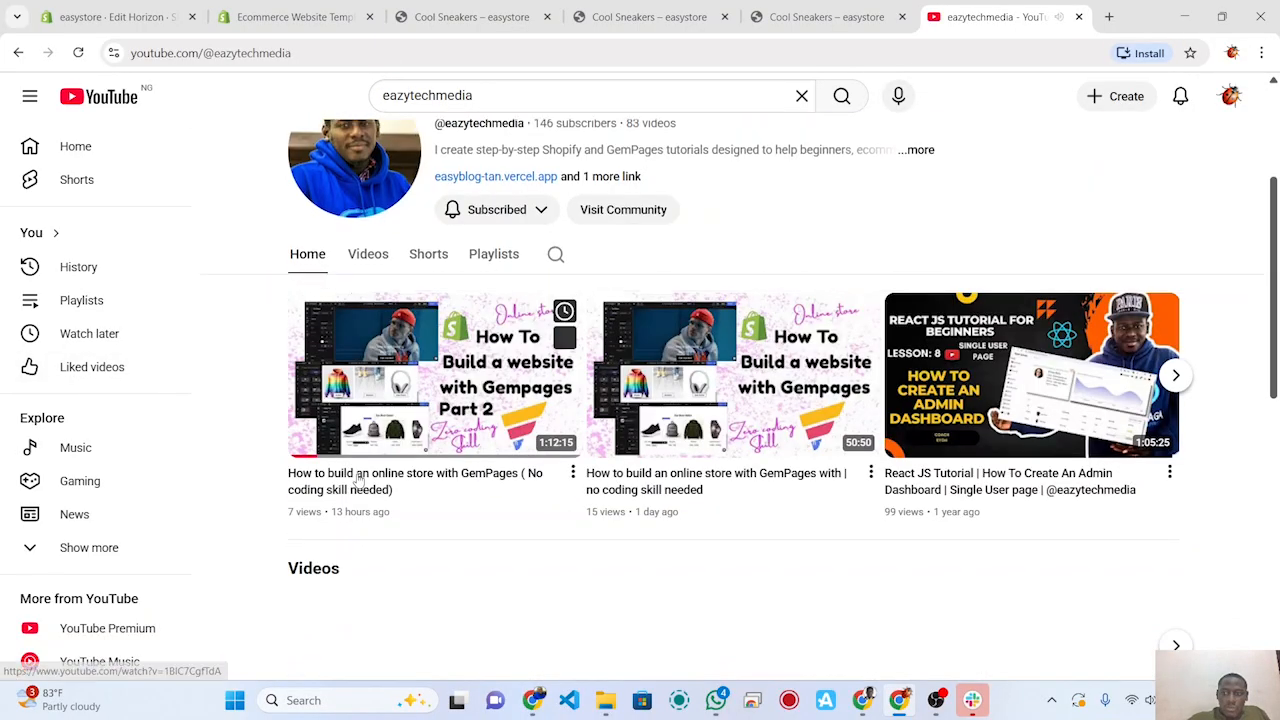
pyautogui.scroll(-2, 575, 425)
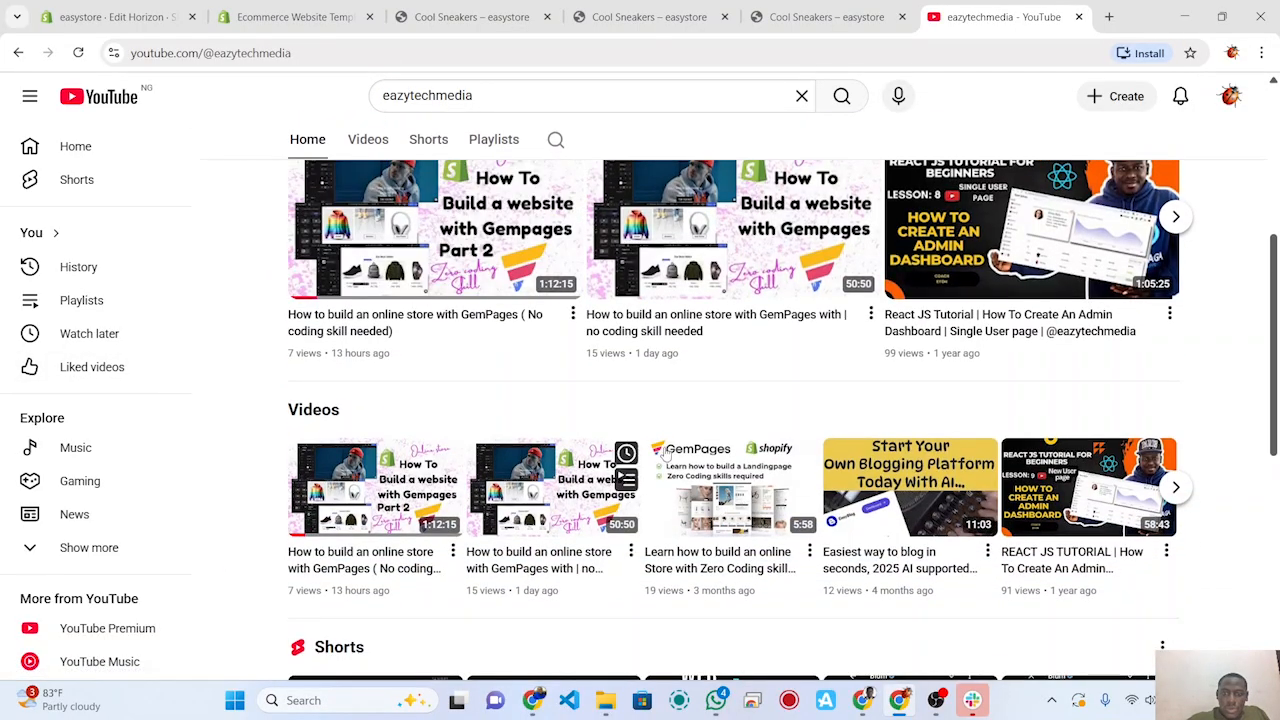
pyautogui.click(727, 487)
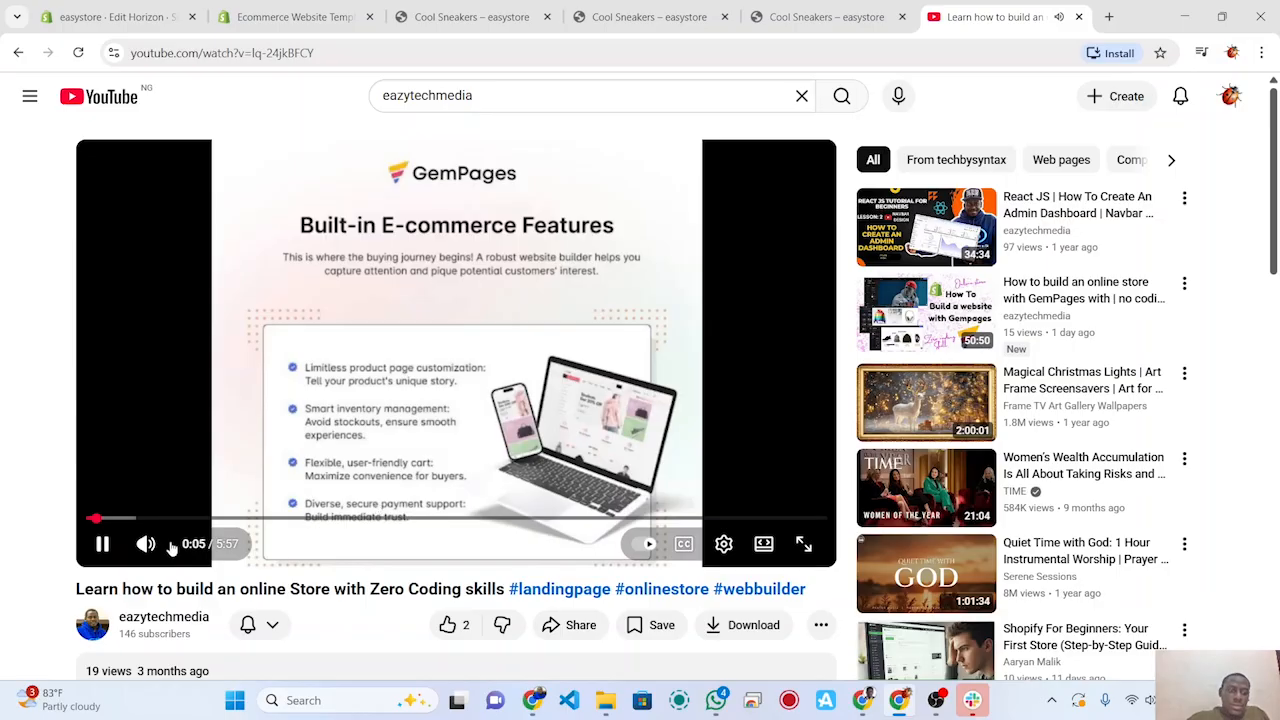
pyautogui.click(103, 543)
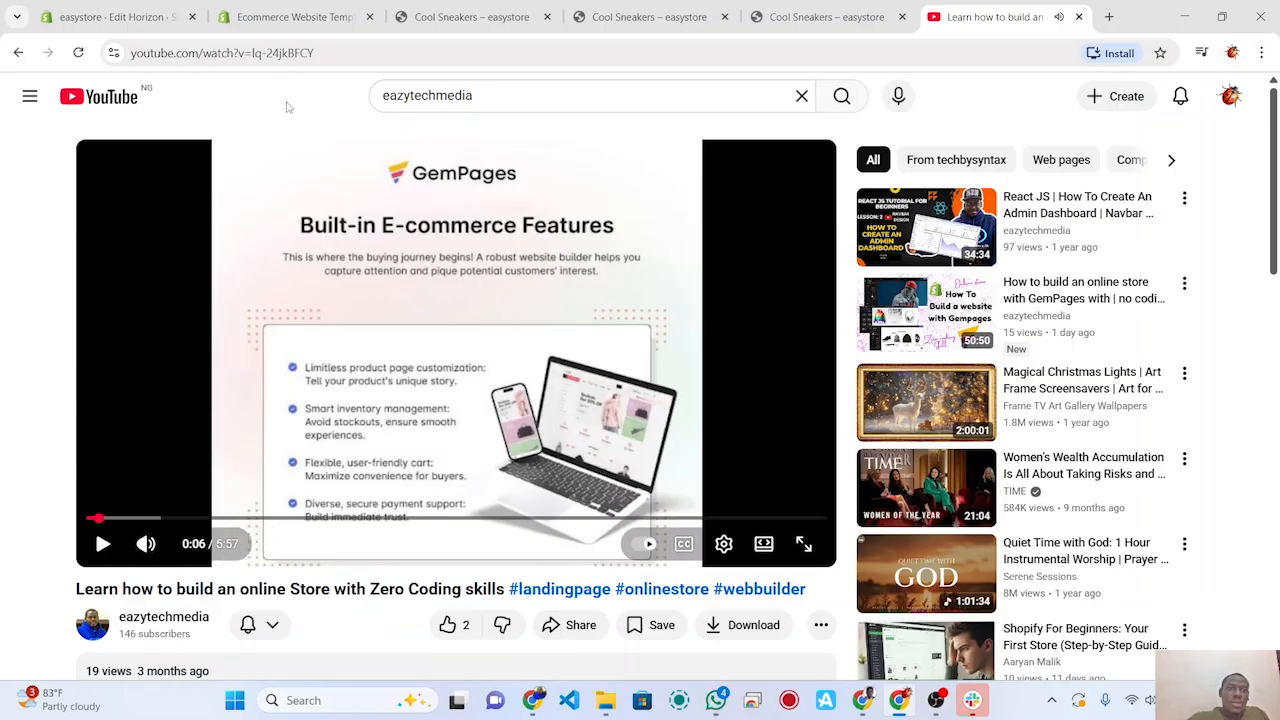
# Step: Copy the full web address of the paused YouTube video
pyautogui.click(366, 56)
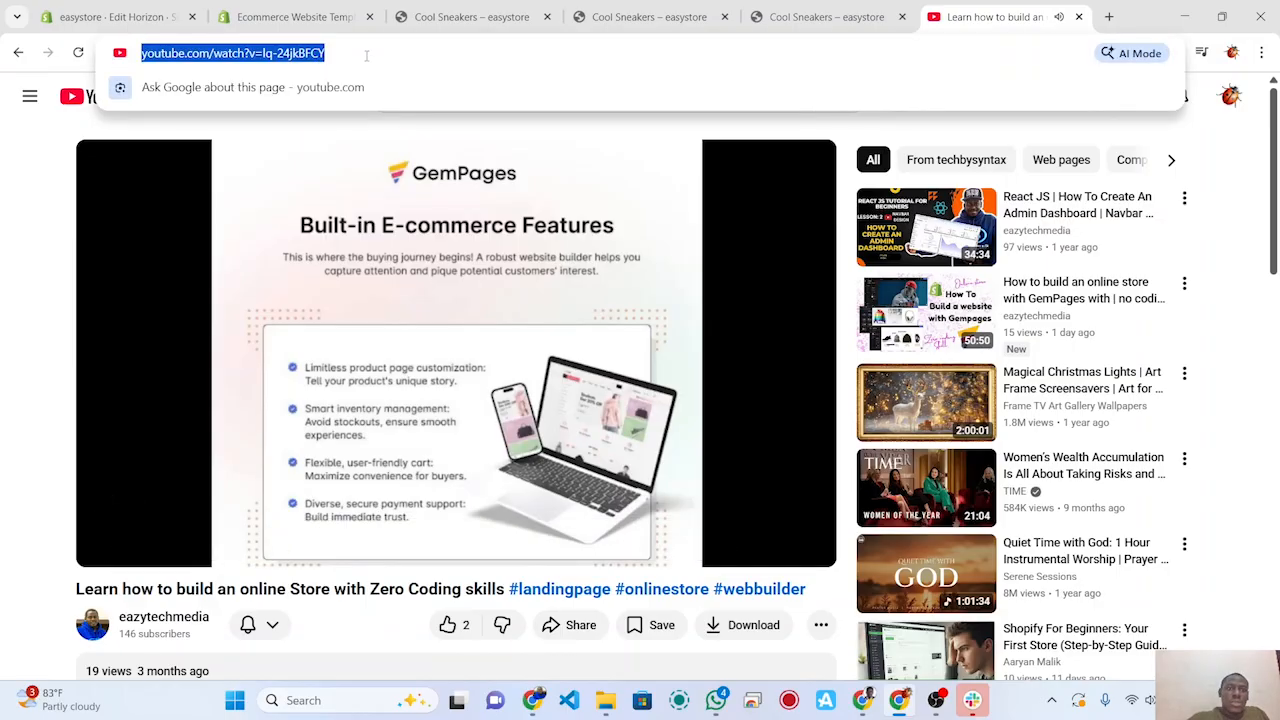
pyautogui.click(395, 52)
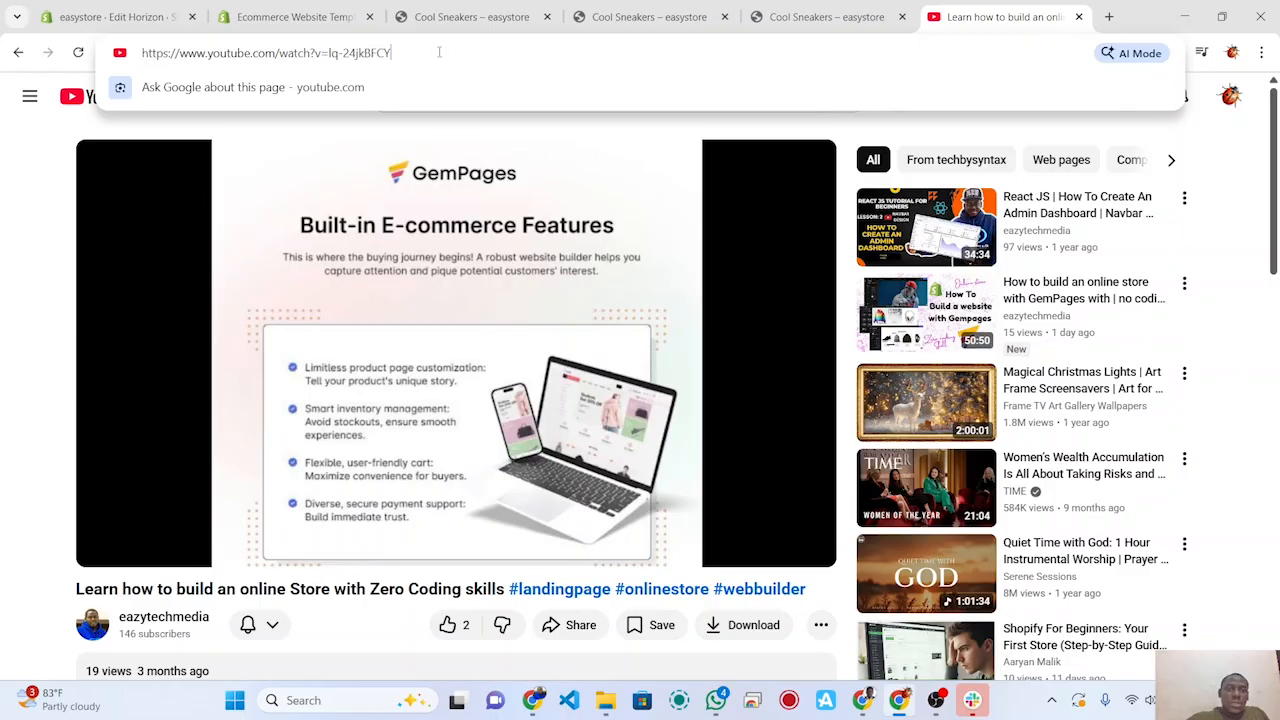
pyautogui.doubleClick(439, 52)
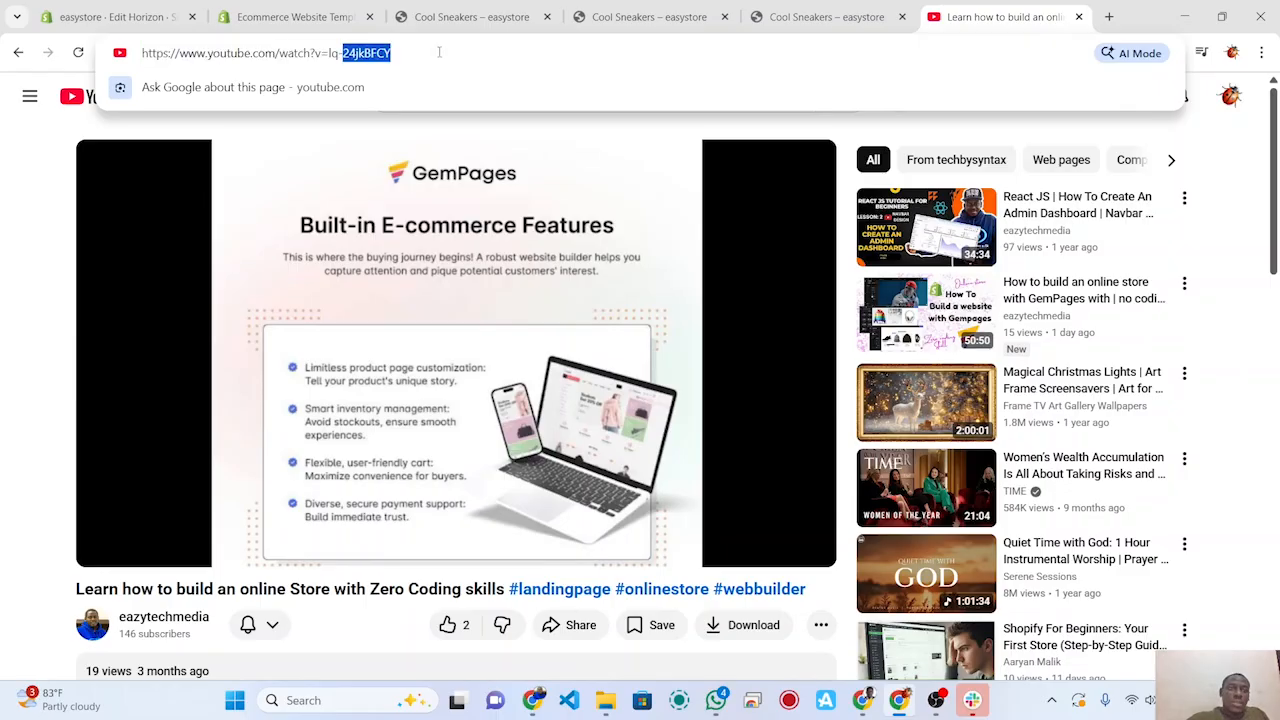
pyautogui.hotkey('ctrl', 'a')
pyautogui.hotkey('ctrl', 'c')
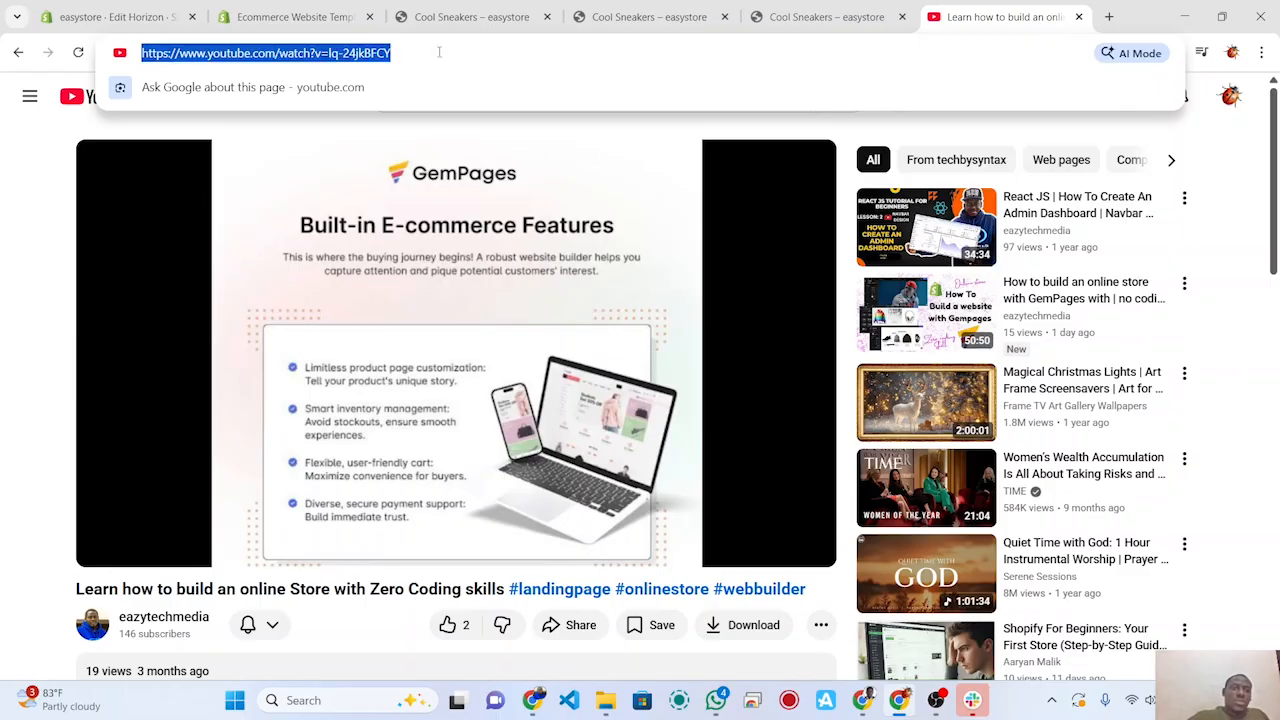
# Step: Back in the Shopify theme editor, set the Video block's source to External URL and paste the copied YouTube link
pyautogui.click(117, 20)
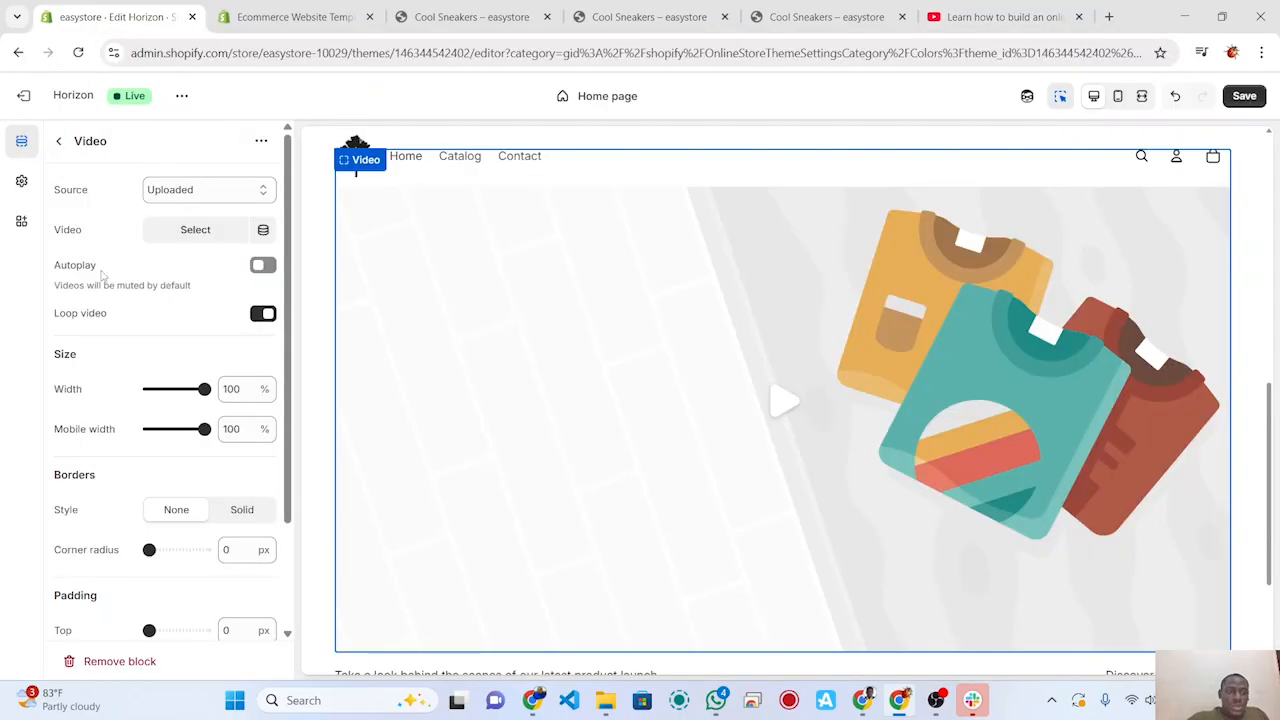
pyautogui.scroll(-2, 136, 369)
pyautogui.scroll(2, 136, 369)
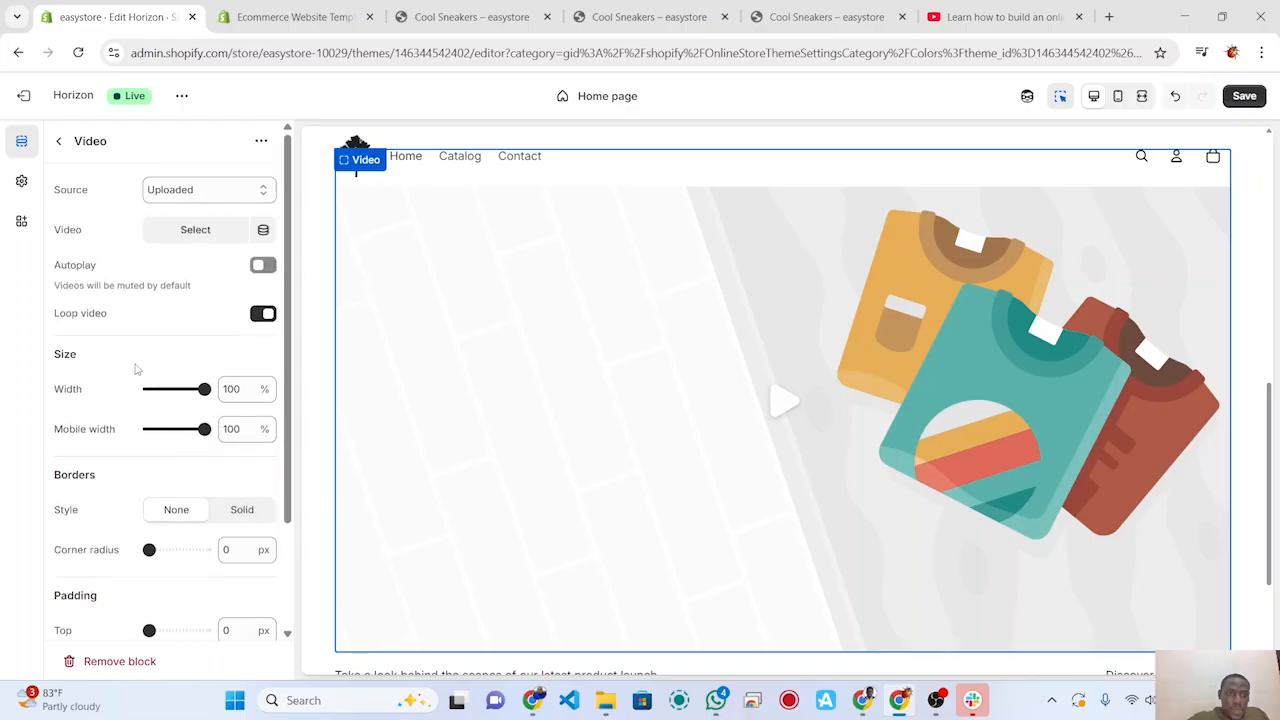
pyautogui.click(267, 196)
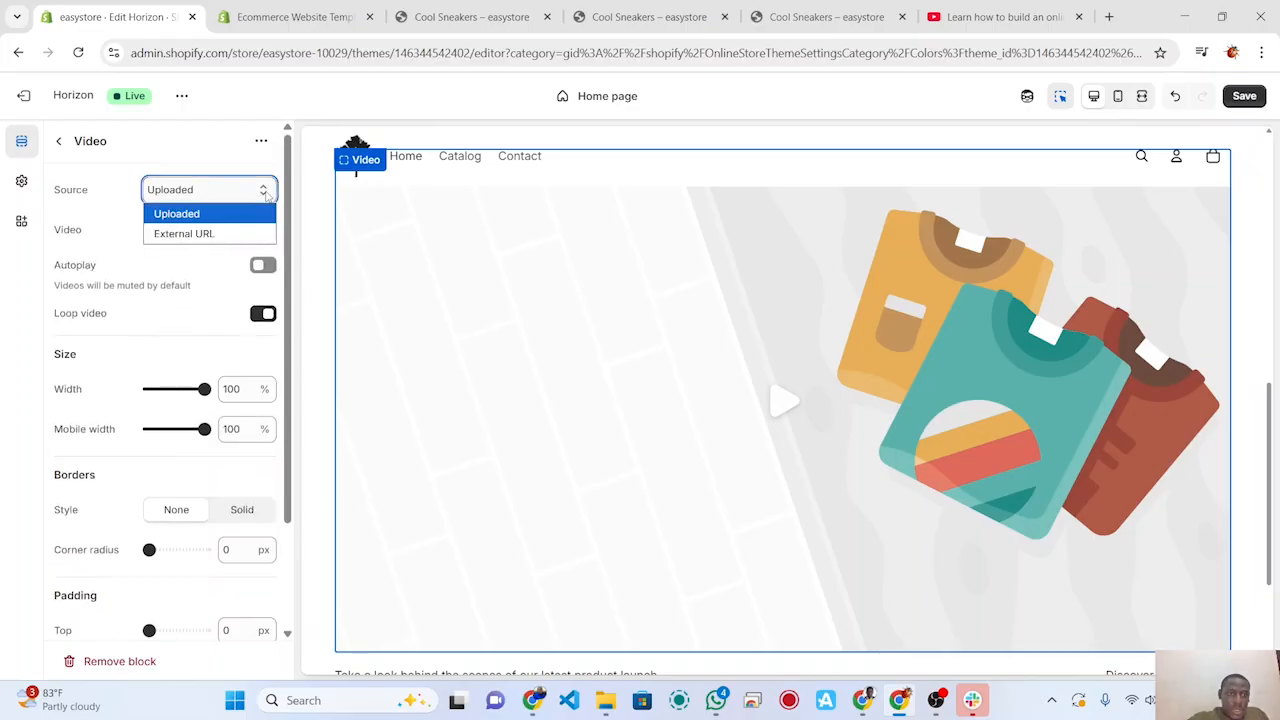
pyautogui.click(227, 236)
pyautogui.click(220, 231)
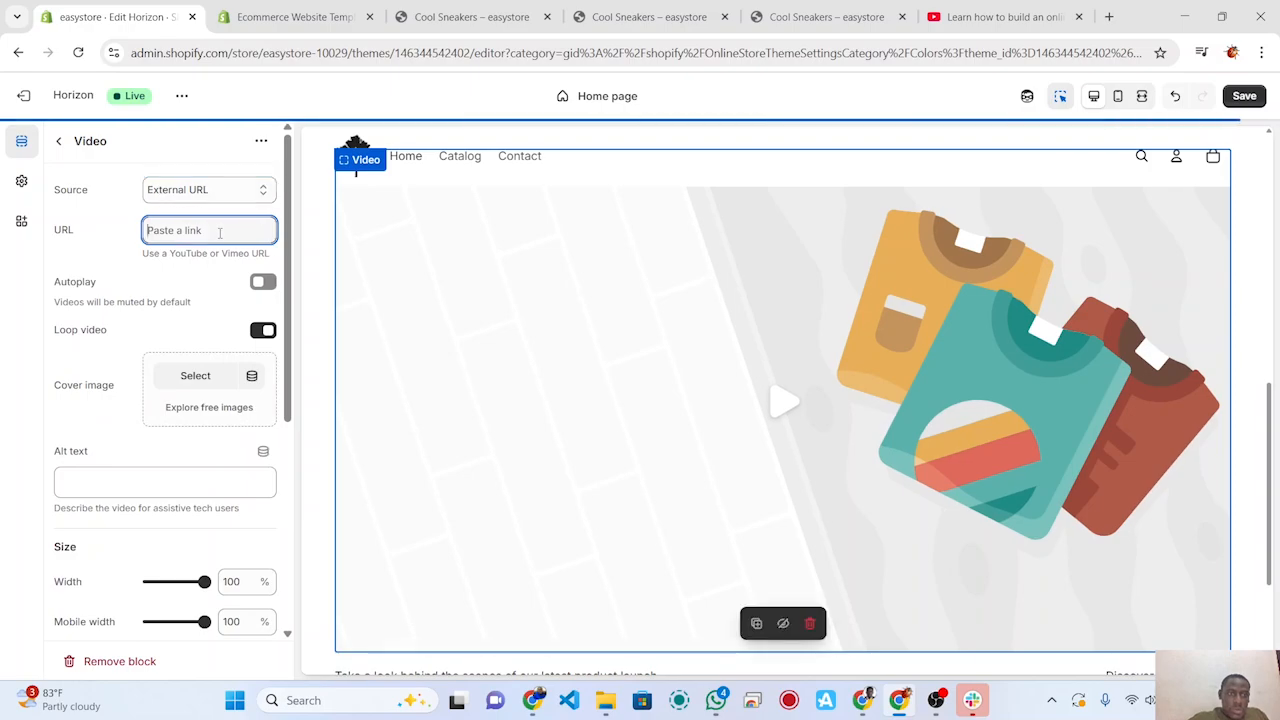
pyautogui.hotkey('ctrl', 'v')
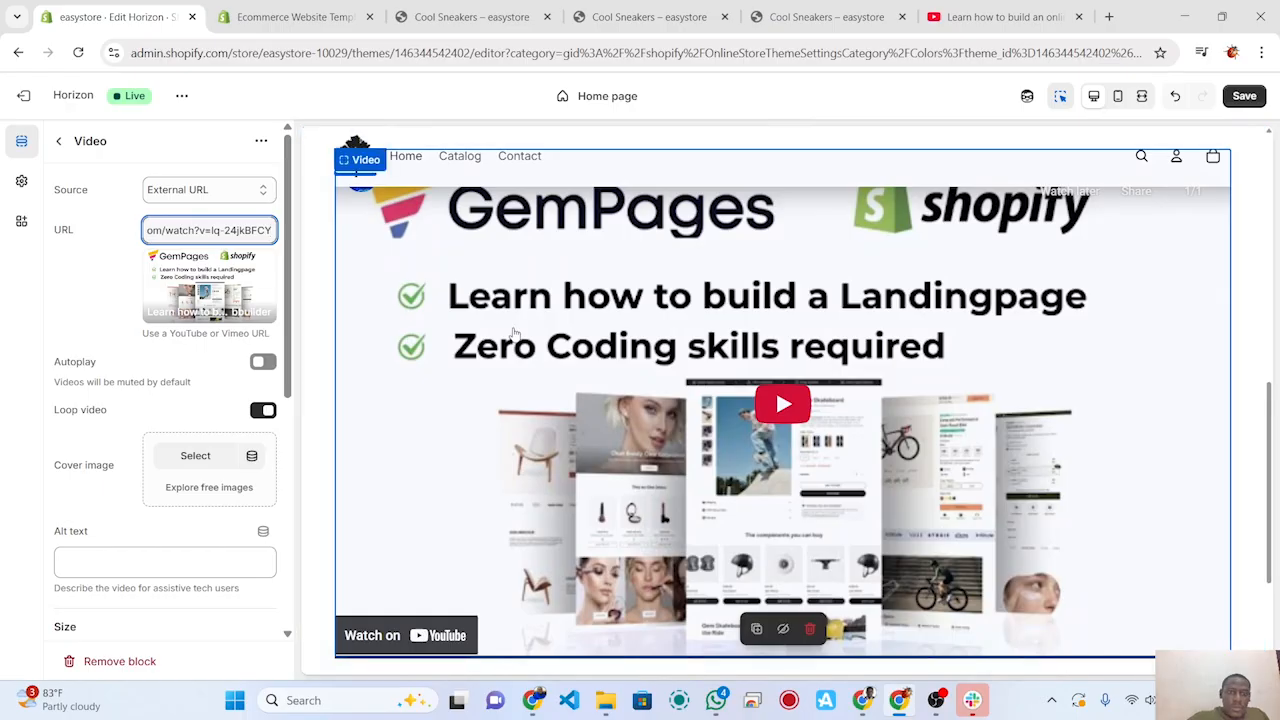
# Step: Enable autoplay for the Video block and save the theme changes
pyautogui.click(263, 363)
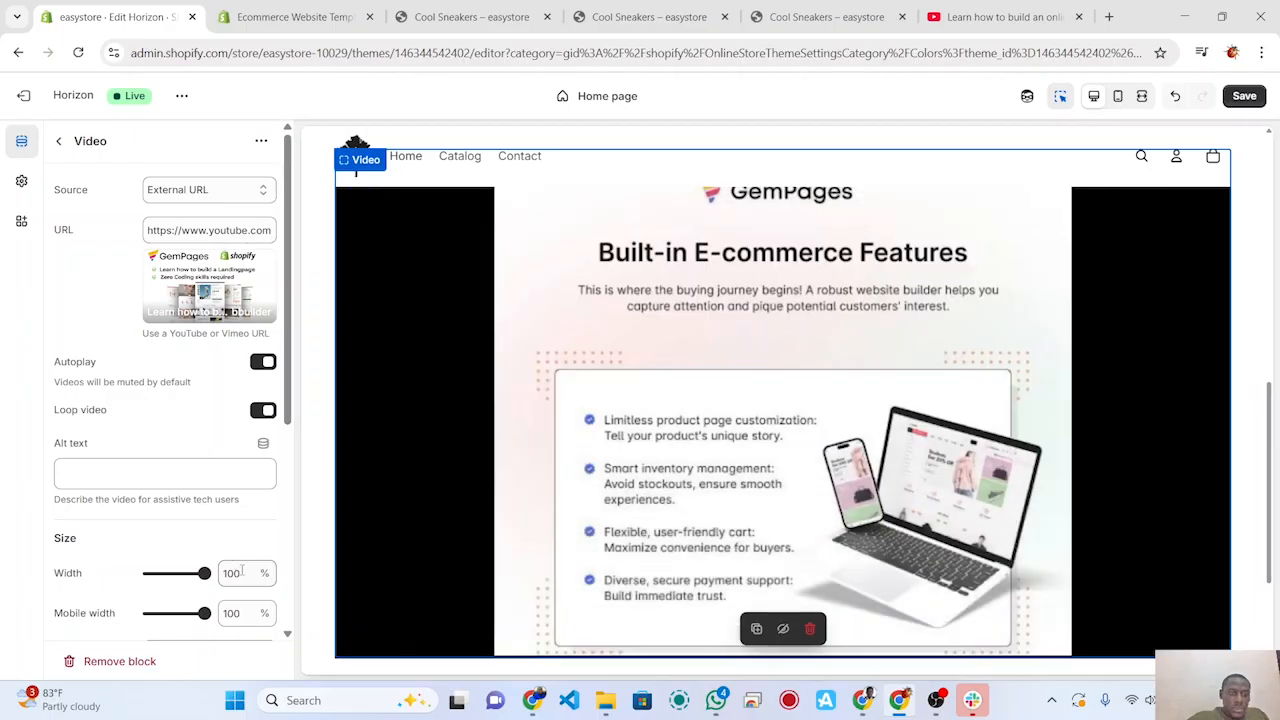
pyautogui.click(242, 572)
pyautogui.scroll(-2, 386, 562)
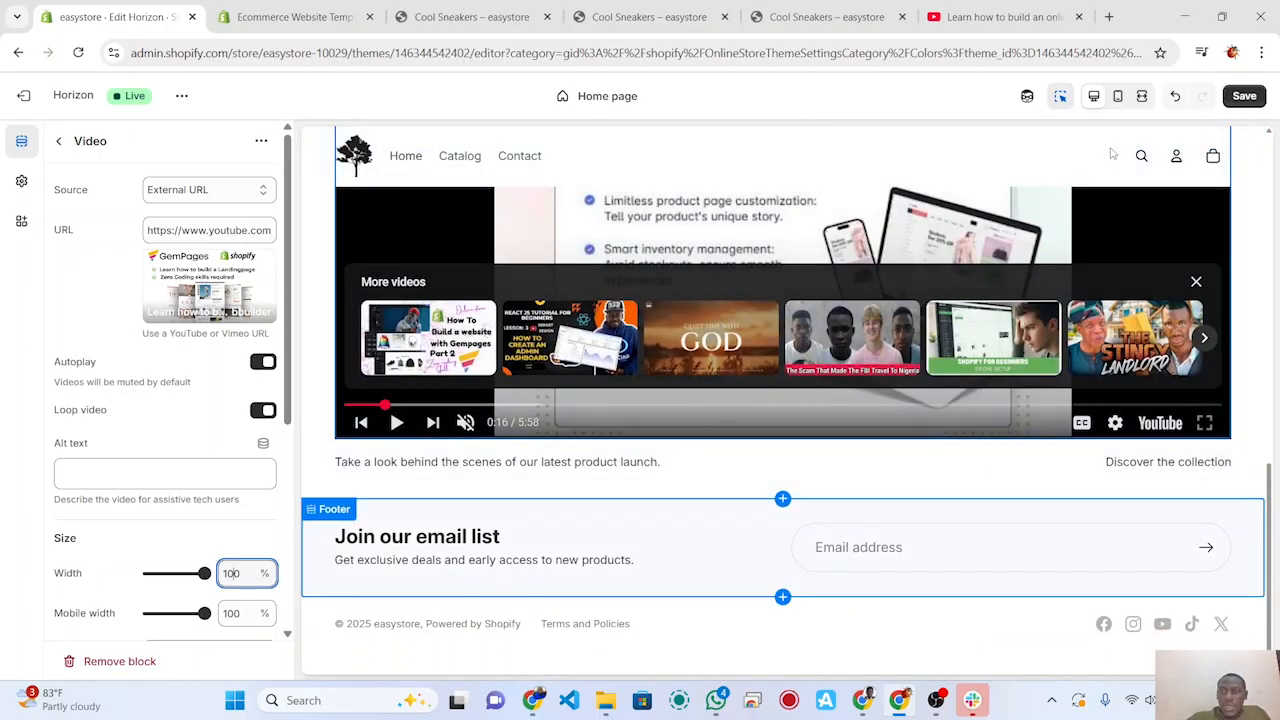
pyautogui.click(1246, 96)
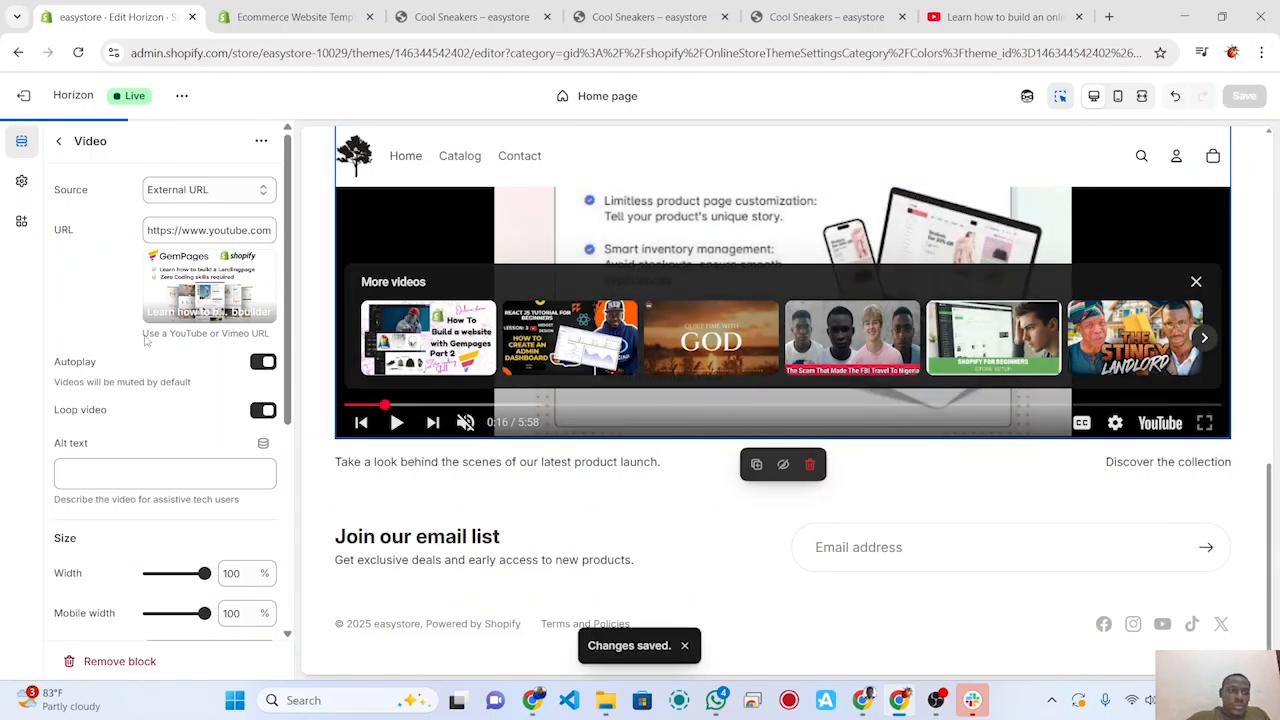
pyautogui.scroll(-3, 145, 340)
pyautogui.scroll(3, 145, 340)
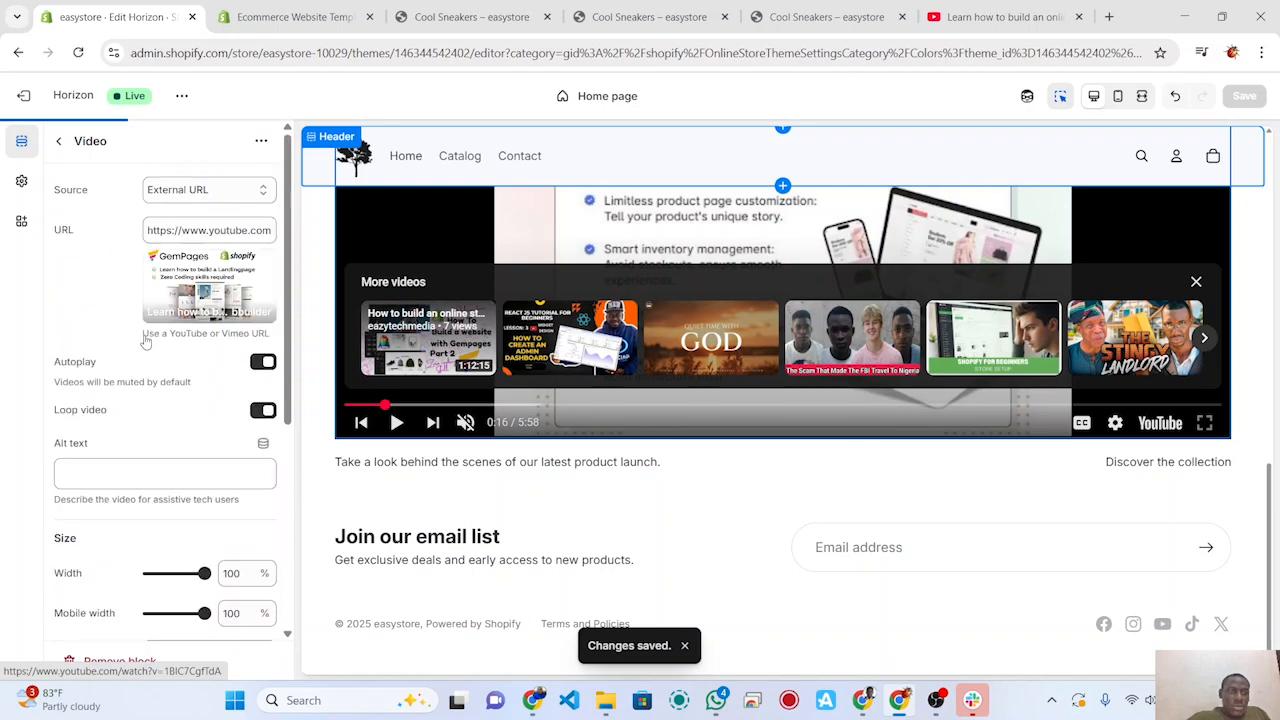
# Step: Try the Video section above Featured collection in the home page order and return it below Featured collection
pyautogui.click(58, 142)
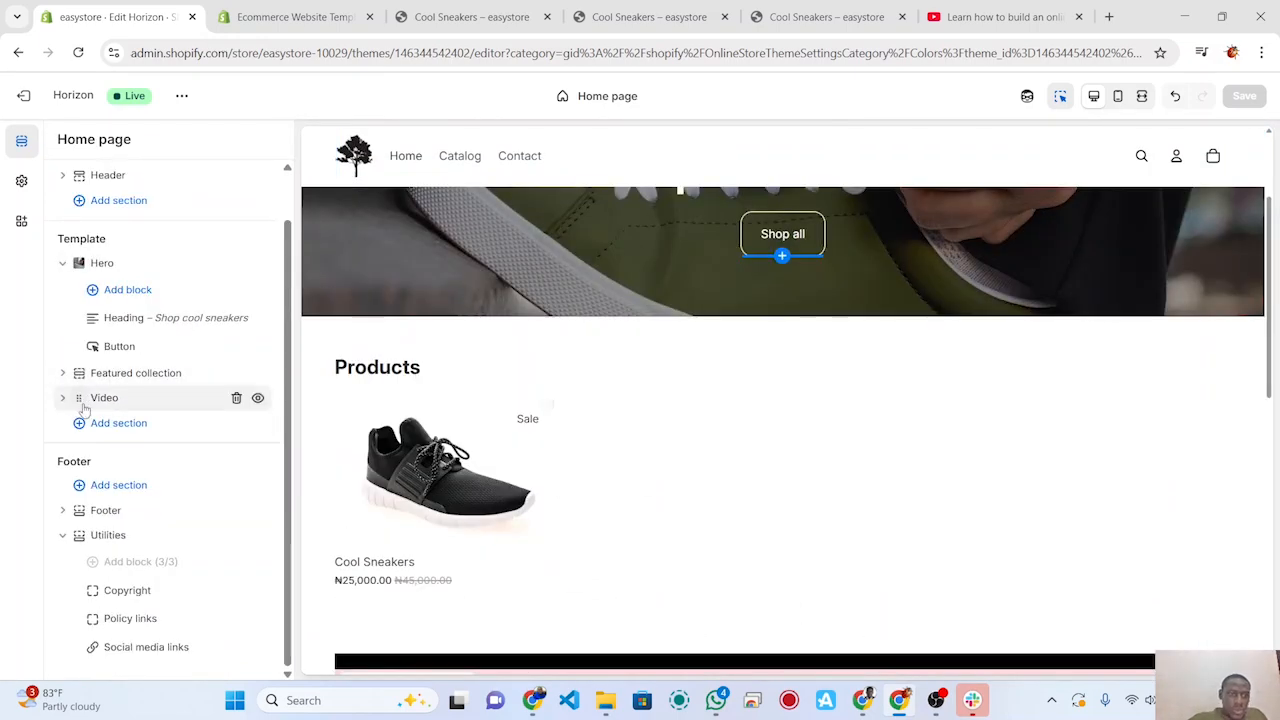
pyautogui.moveTo(84, 410)
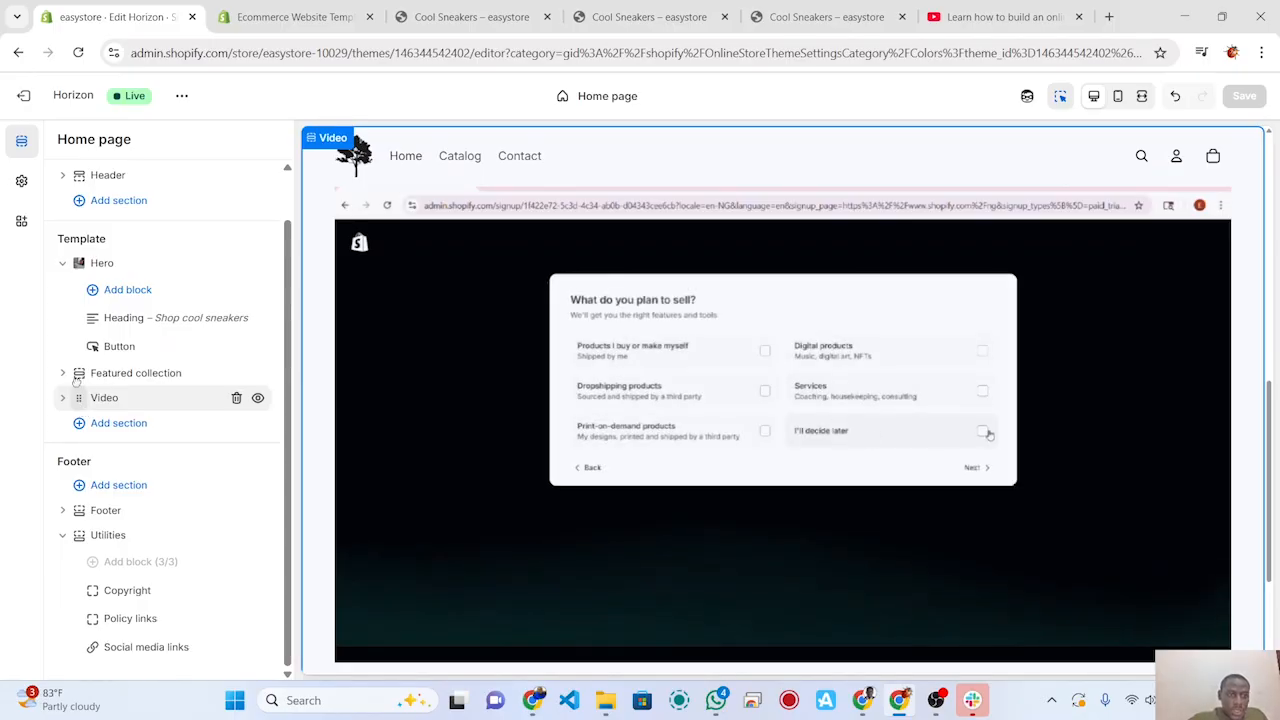
pyautogui.moveTo(80, 402); pyautogui.dragTo(81, 366)
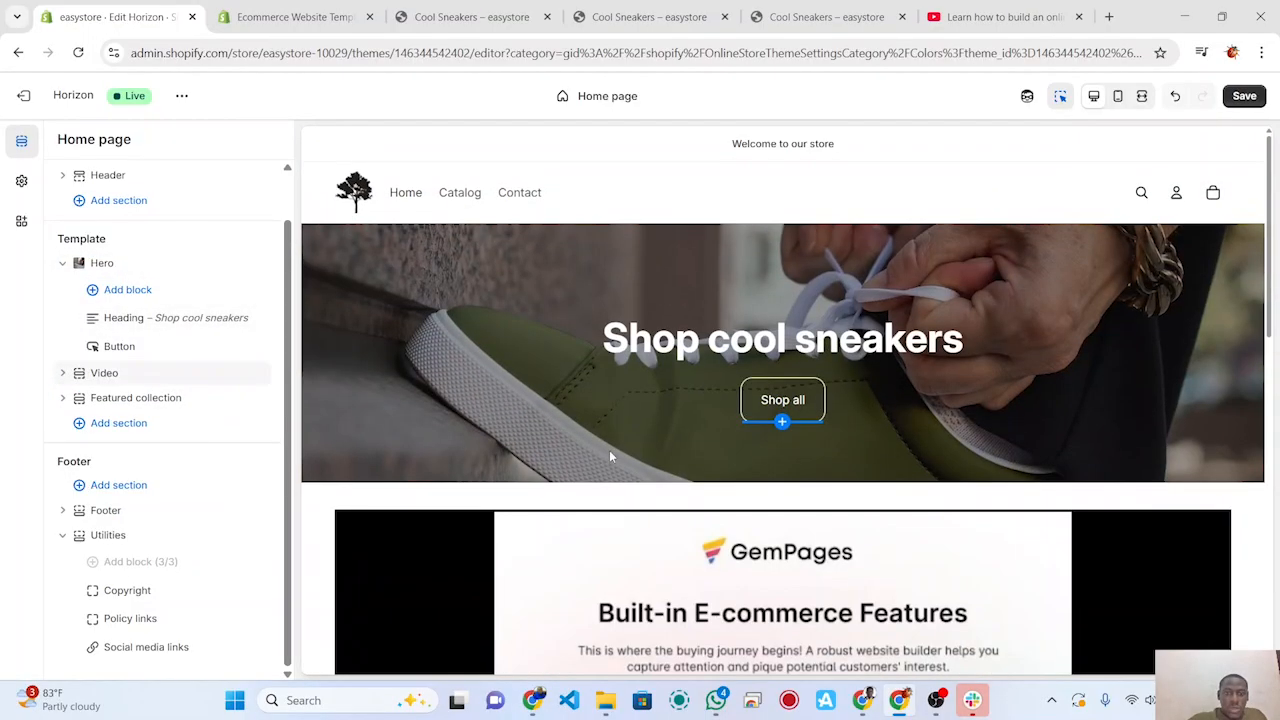
pyautogui.scroll(-4, 612, 457)
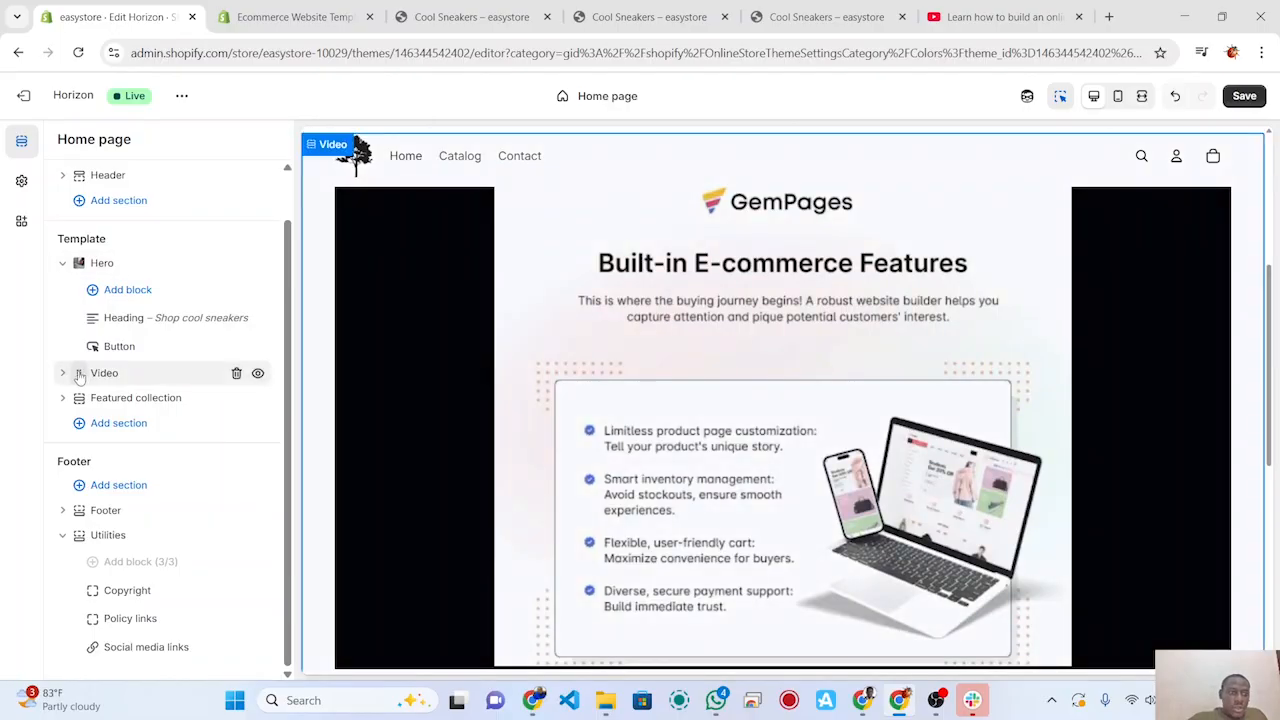
pyautogui.moveTo(80, 377); pyautogui.dragTo(86, 416)
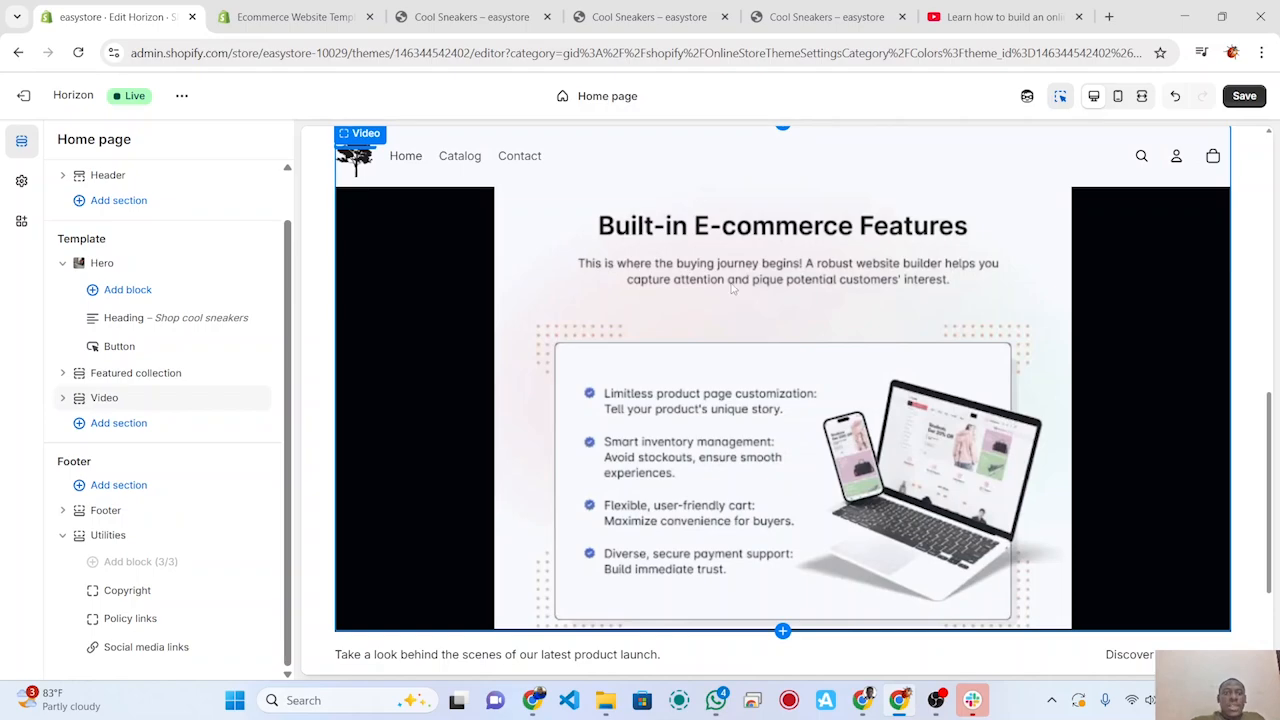
pyautogui.scroll(8, 752, 288)
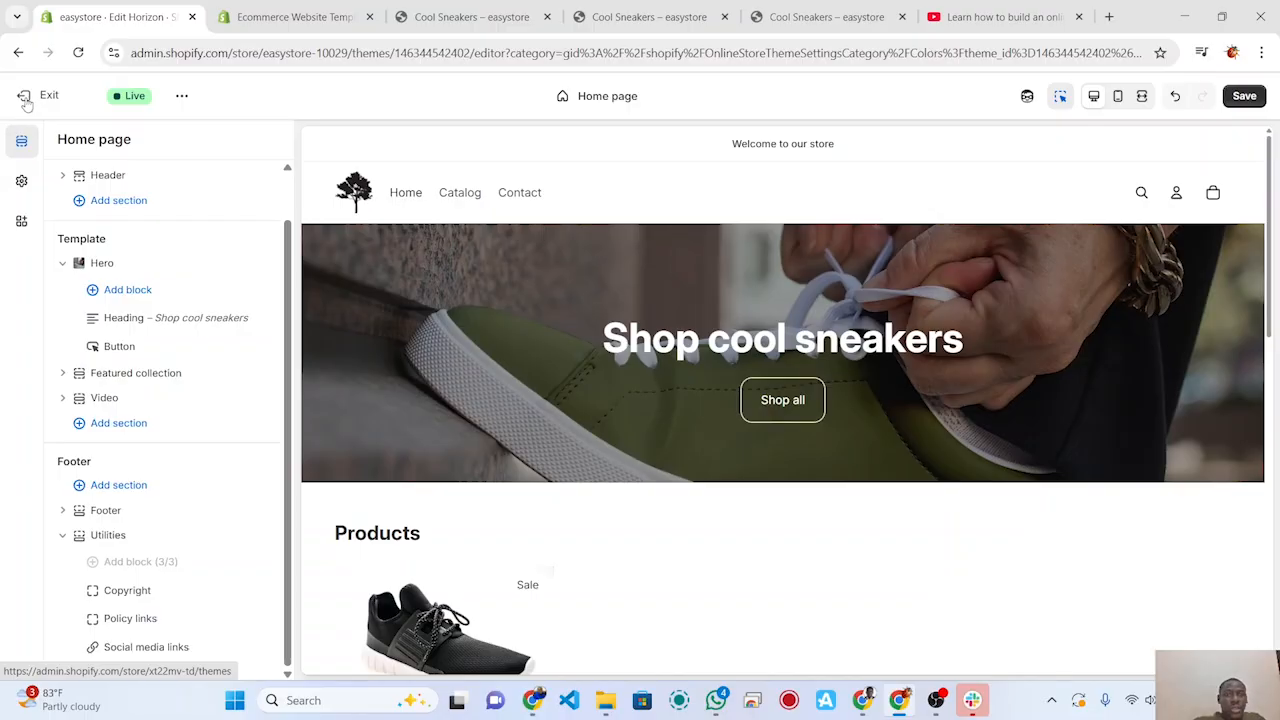
# Step: Save the home page and leave the theme editor for the online store's Pages list
pyautogui.click(1240, 96)
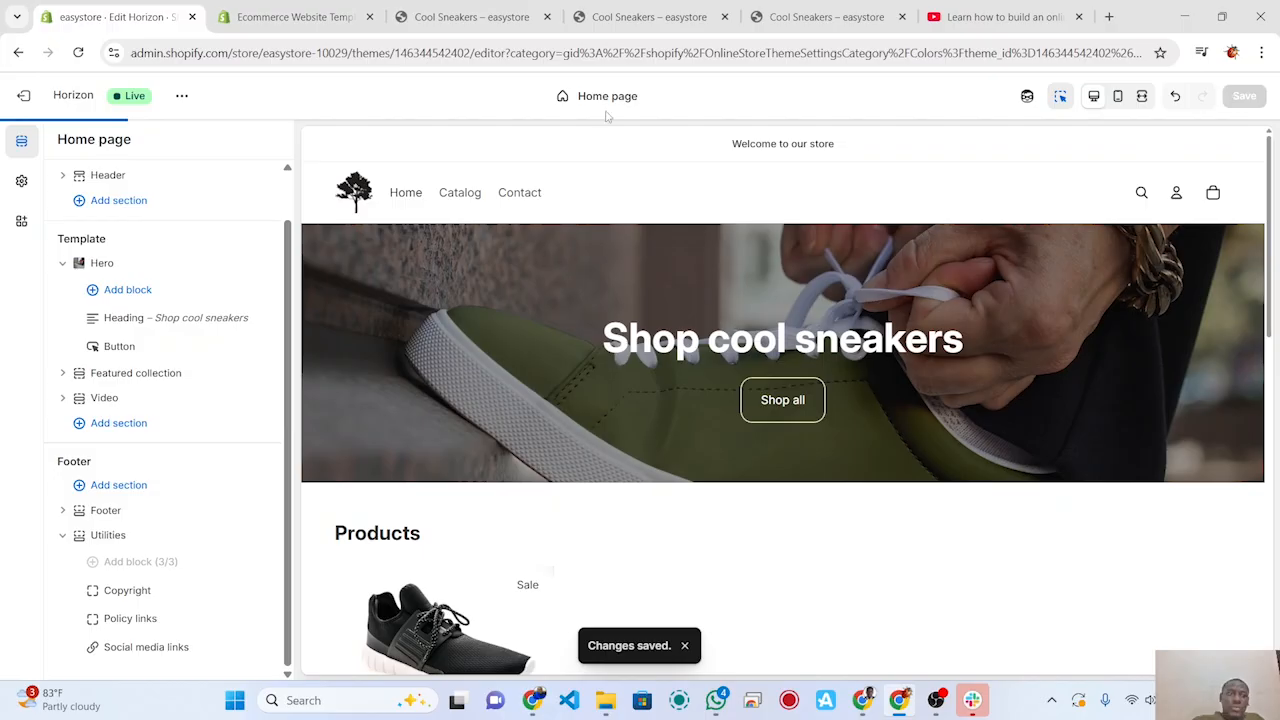
pyautogui.click(27, 97)
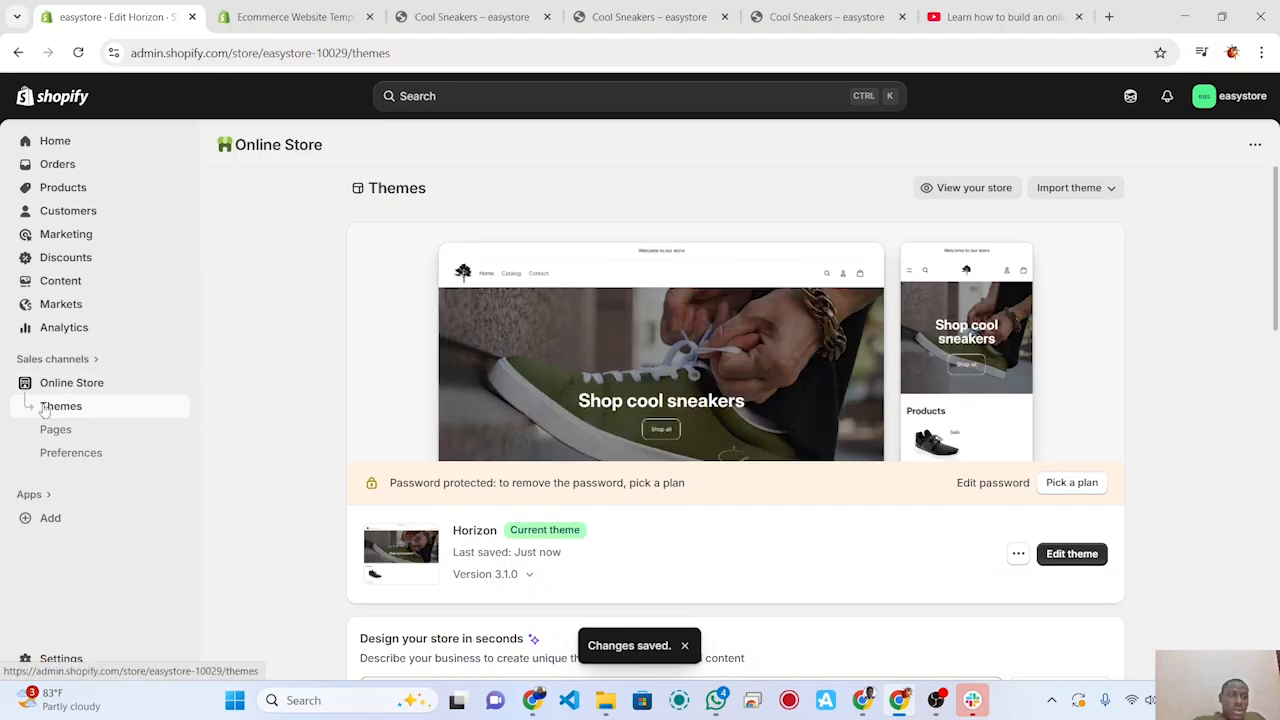
pyautogui.click(57, 434)
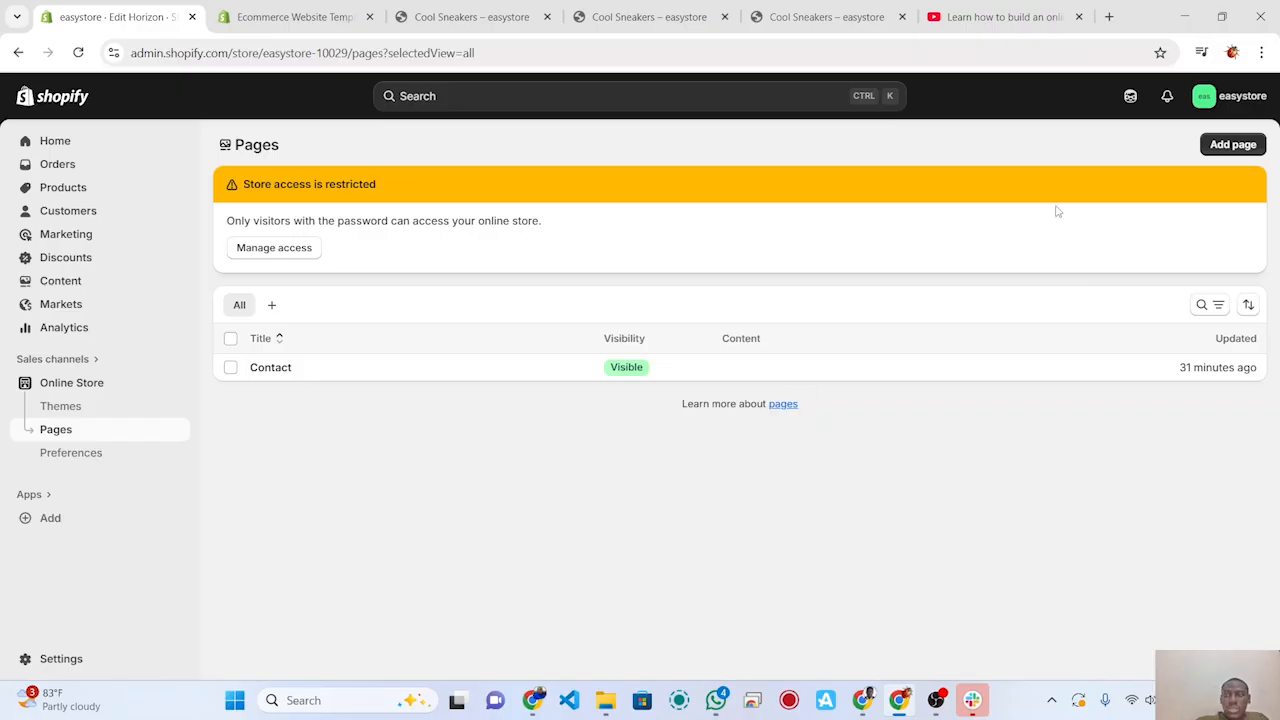
# Step: Create a new store page titled "About Us" and paste the copied ChatGPT text as its content
pyautogui.click(1234, 145)
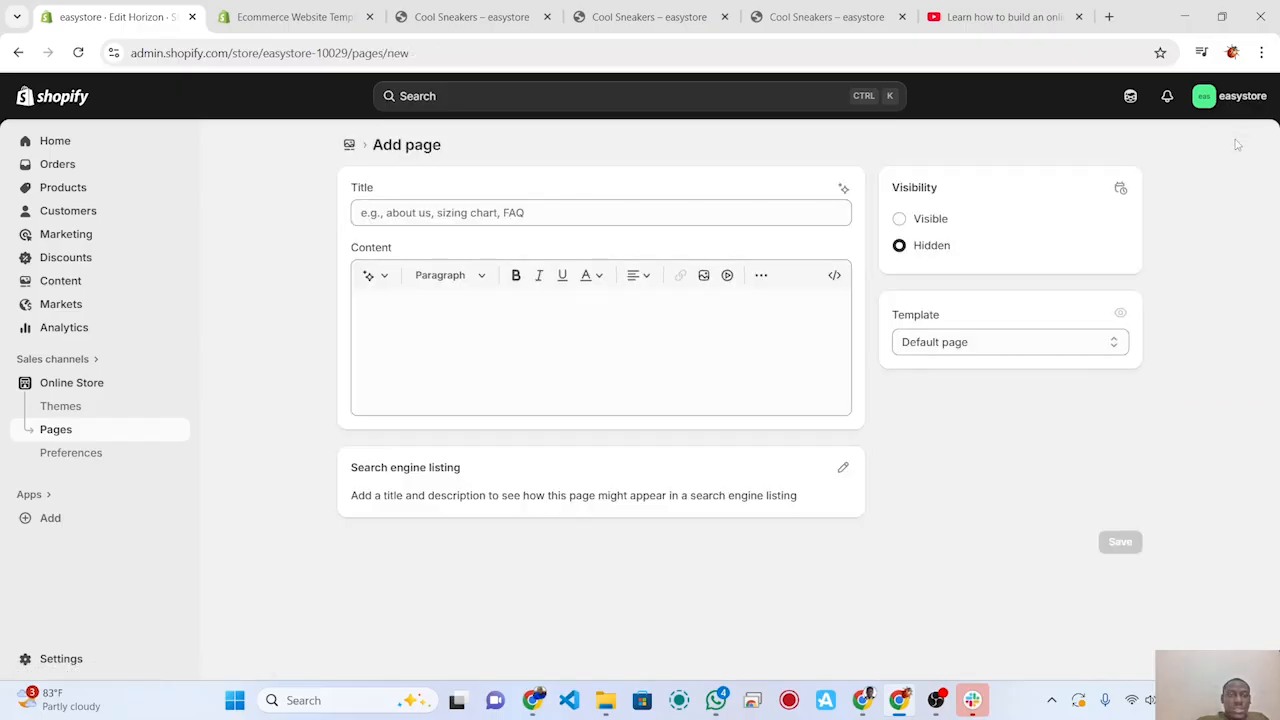
pyautogui.click(694, 211)
pyautogui.write('A')
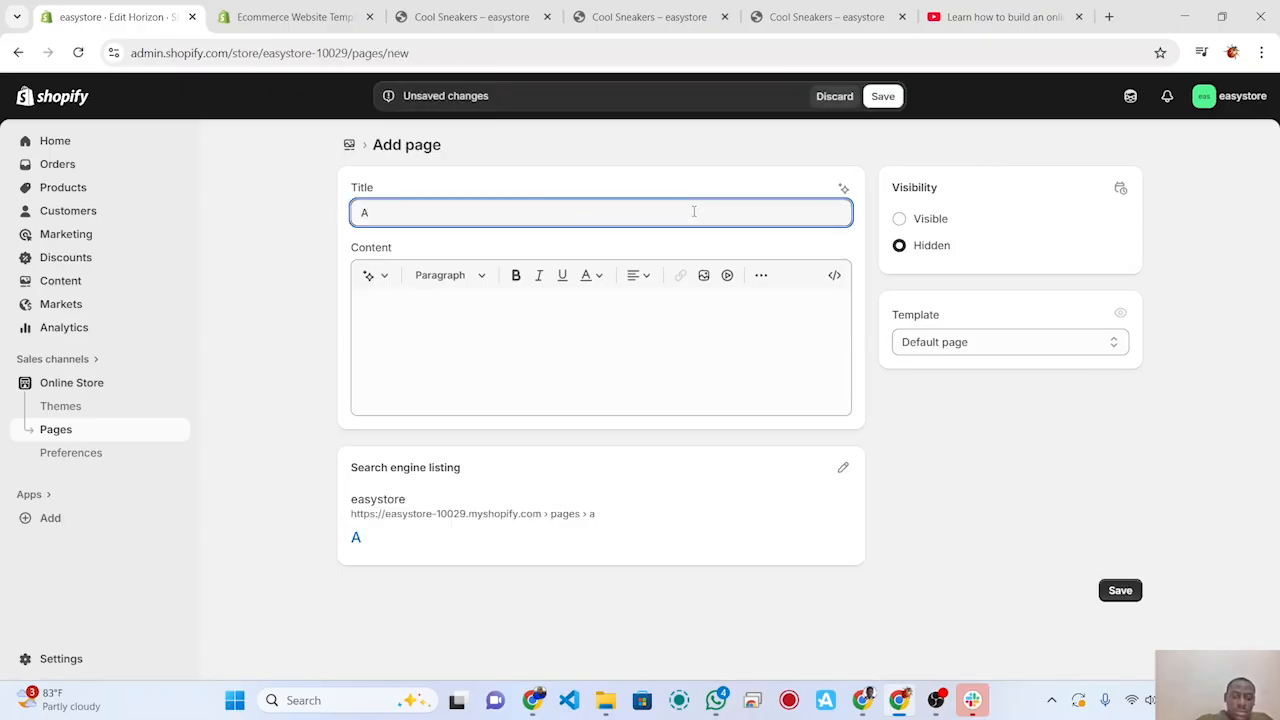
pyautogui.write('bou')
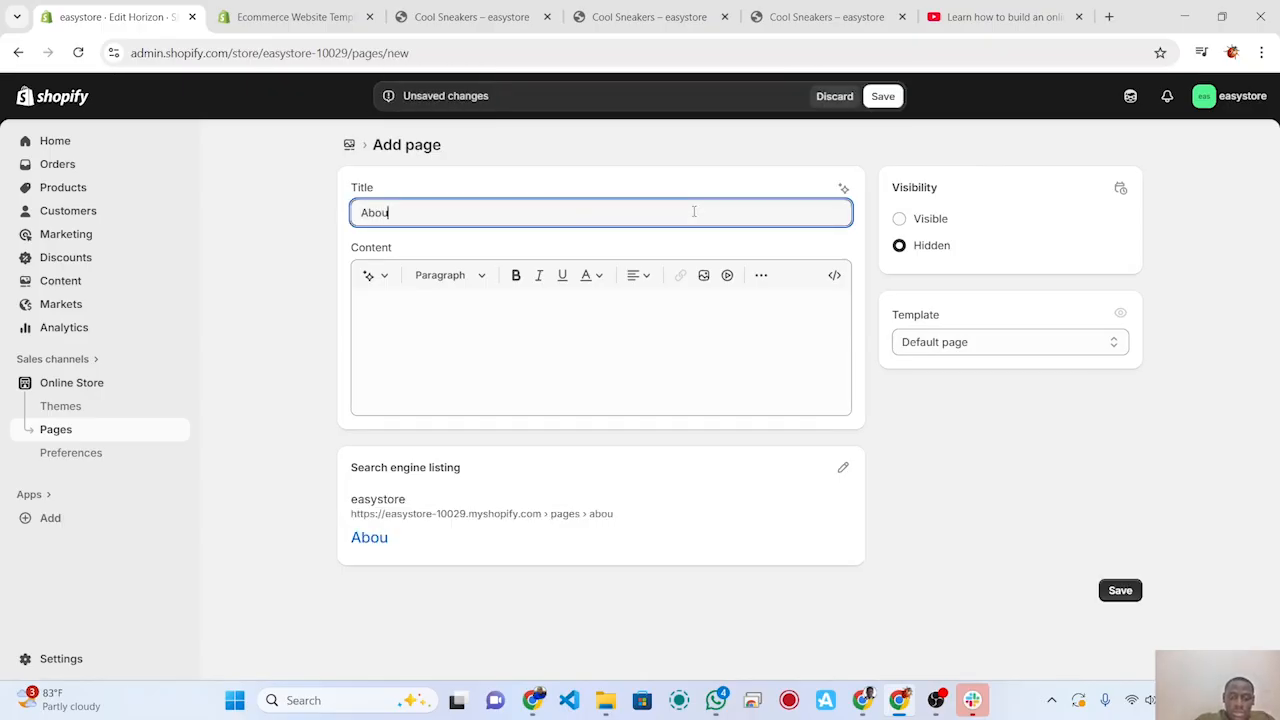
pyautogui.write('t Us')
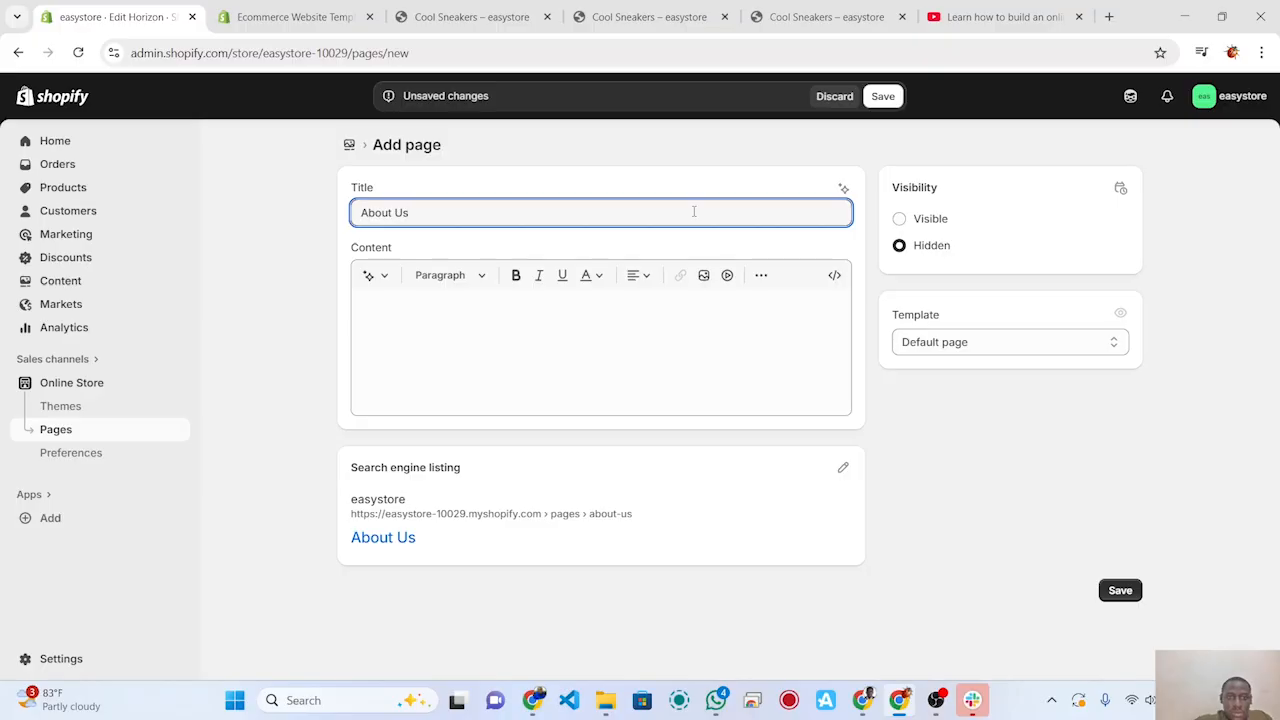
pyautogui.click(390, 302)
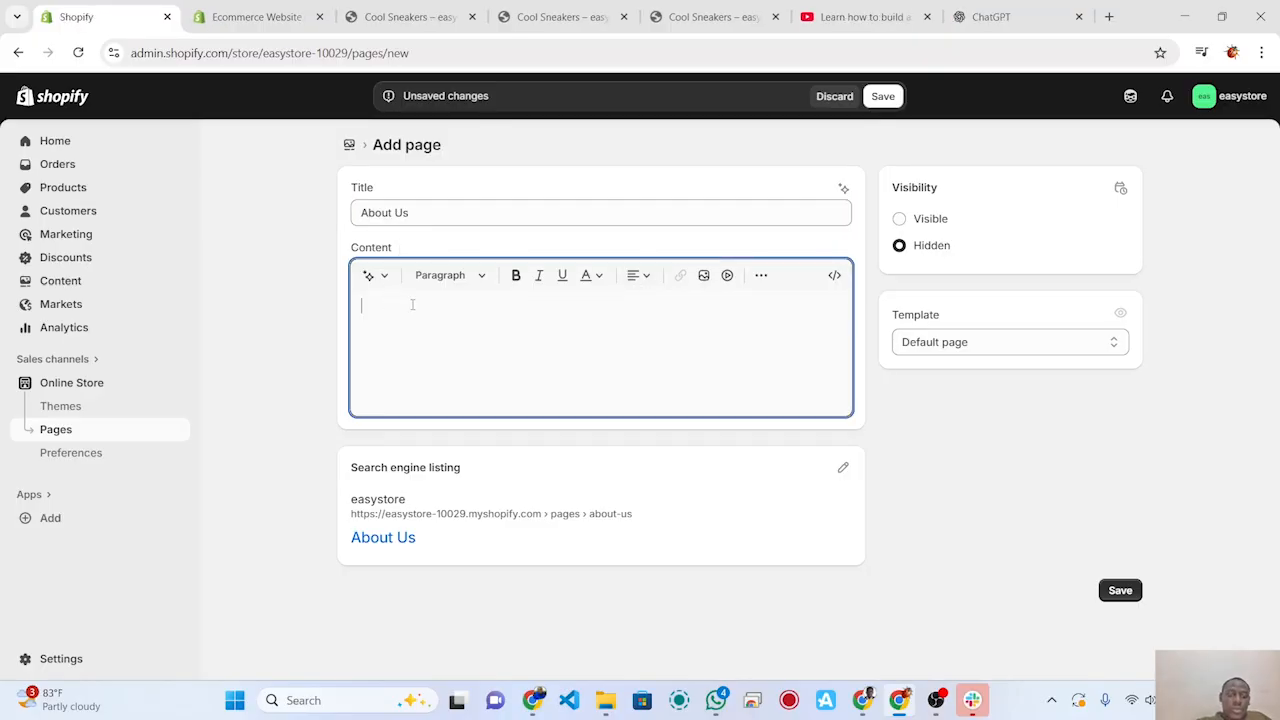
pyautogui.hotkey('ctrl', 'v')
# Step: Try removing the closing sentence that offers to tailor the text from the About Us content, and undo the deletion
pyautogui.scroll(-2, 560, 445)
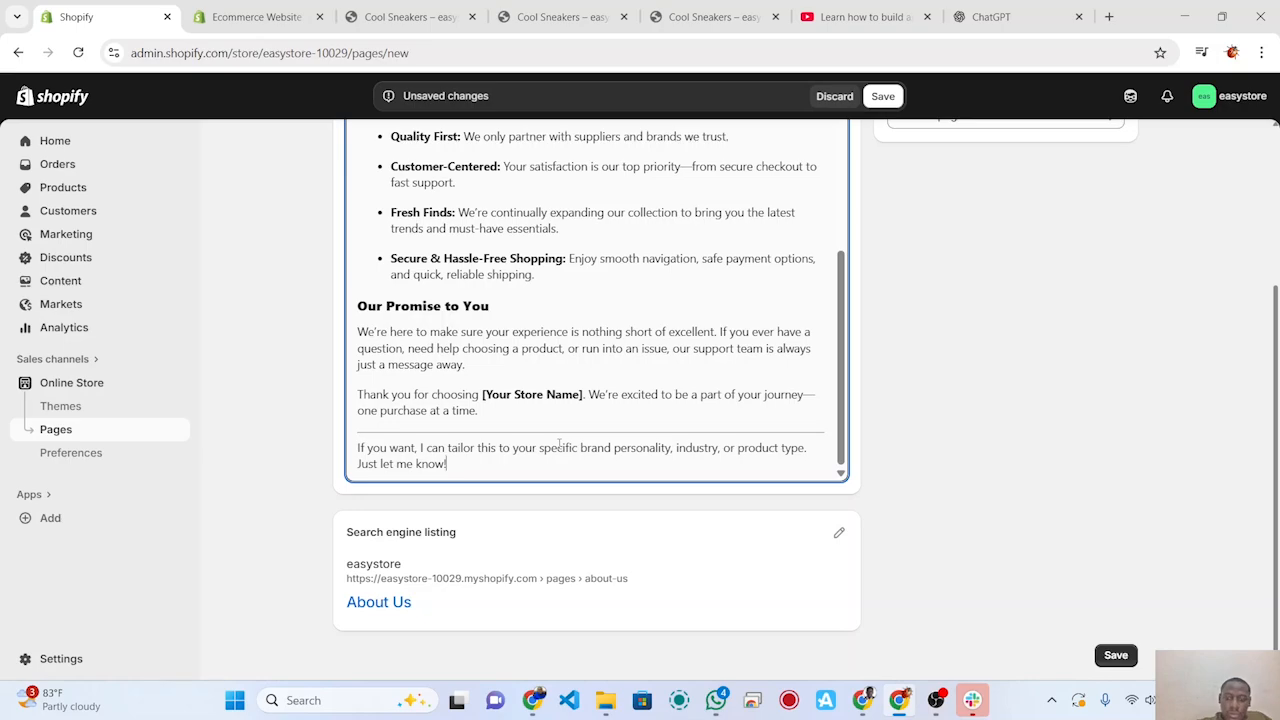
pyautogui.press('BackSpace')
pyautogui.press('BackSpace')
pyautogui.press('BackSpace')
pyautogui.press('BackSpace')
pyautogui.press('BackSpace')
pyautogui.press('BackSpace')
pyautogui.press('BackSpace')
pyautogui.press('BackSpace')
pyautogui.press('BackSpace')
pyautogui.press('BackSpace')
pyautogui.press('BackSpace')
pyautogui.press('BackSpace')
pyautogui.press('BackSpace')
pyautogui.press('BackSpace')
pyautogui.press('BackSpace')
pyautogui.press('BackSpace')
pyautogui.press('BackSpace')
pyautogui.press('BackSpace')
pyautogui.press('BackSpace')
pyautogui.press('BackSpace')
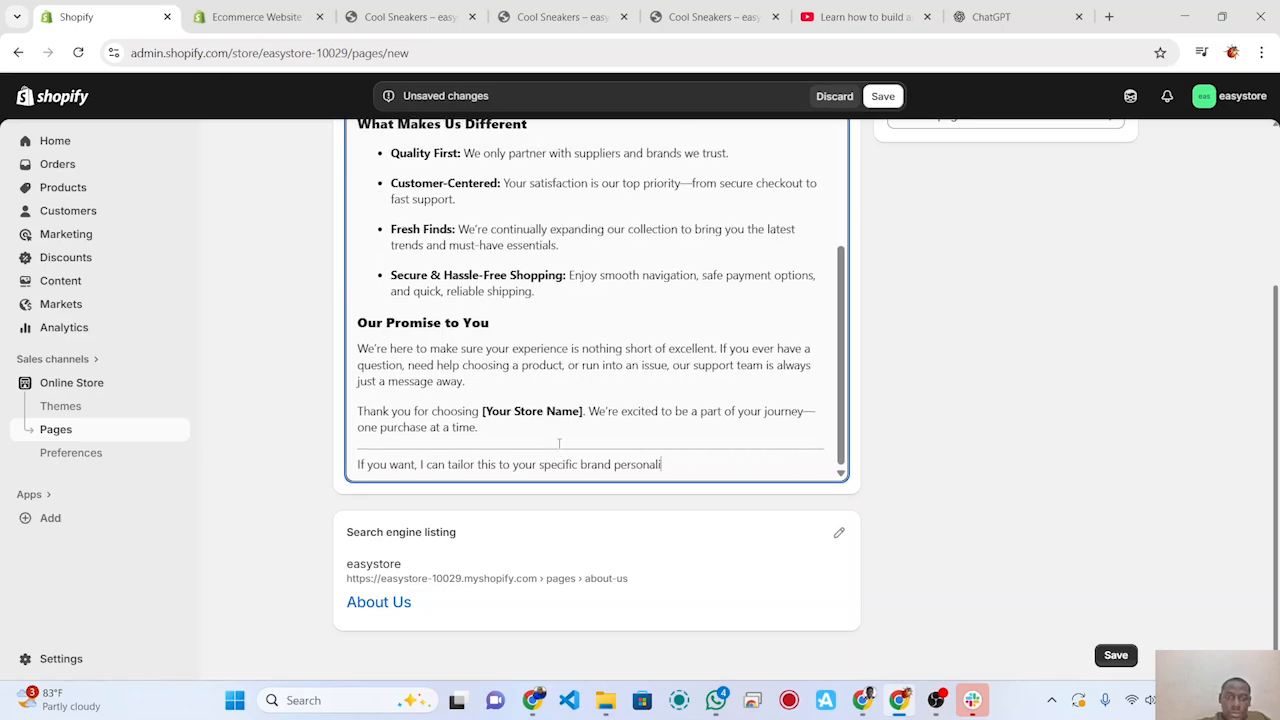
pyautogui.press('BackSpace')
pyautogui.press('BackSpace')
pyautogui.press('BackSpace')
pyautogui.press('BackSpace')
pyautogui.press('BackSpace')
pyautogui.press('BackSpace')
pyautogui.press('BackSpace')
pyautogui.press('BackSpace')
pyautogui.press('BackSpace')
pyautogui.press('BackSpace')
pyautogui.press('BackSpace')
pyautogui.press('BackSpace')
pyautogui.press('BackSpace')
pyautogui.press('BackSpace')
pyautogui.press('BackSpace')
pyautogui.press('BackSpace')
pyautogui.press('BackSpace')
pyautogui.press('BackSpace')
pyautogui.press('BackSpace')
pyautogui.press('BackSpace')
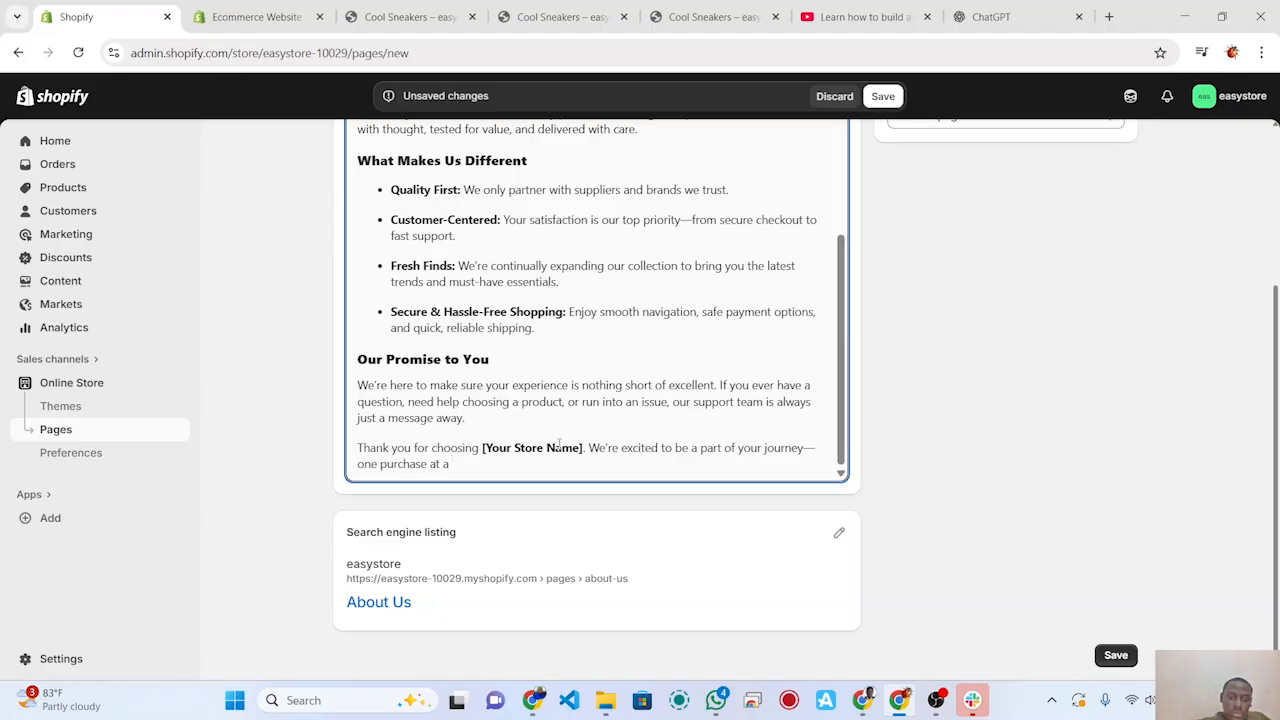
pyautogui.hotkey('ctrl', 'z')
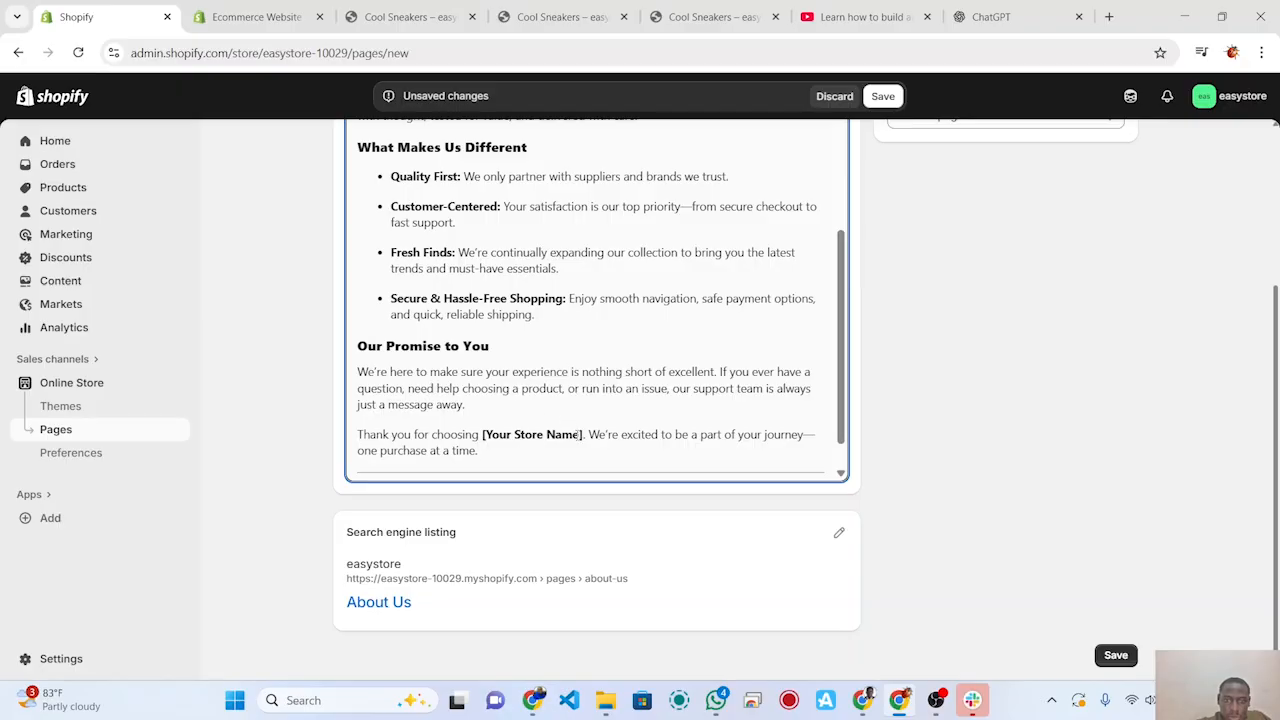
# Step: Replace the bracketed store name placeholder in the content's thank-you line with "Easystore", without the brackets
pyautogui.press('BackSpace')
pyautogui.press('BackSpace')
pyautogui.press('BackSpace')
pyautogui.press('BackSpace')
pyautogui.press('BackSpace')
pyautogui.press('BackSpace')
pyautogui.press('BackSpace')
pyautogui.press('BackSpace')
pyautogui.press('BackSpace')
pyautogui.press('BackSpace')
pyautogui.press('BackSpace')
pyautogui.press('BackSpace')
pyautogui.press('BackSpace')
pyautogui.press('BackSpace')
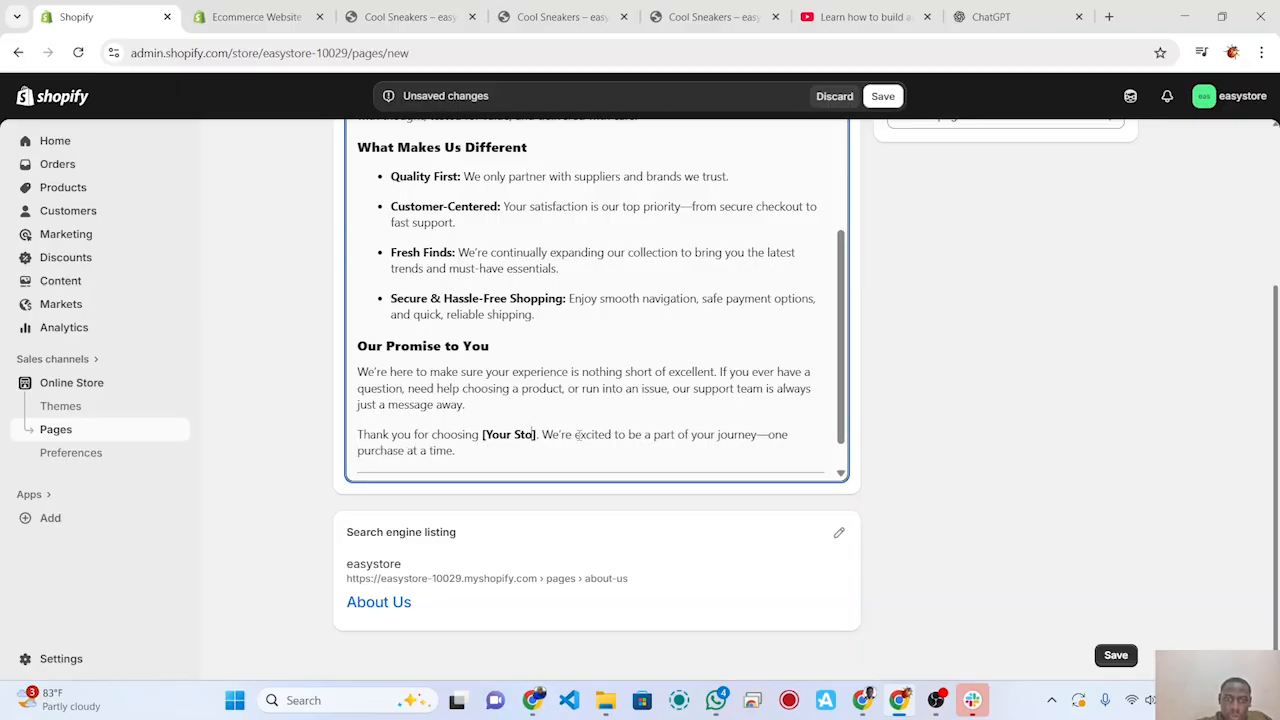
pyautogui.press('BackSpace')
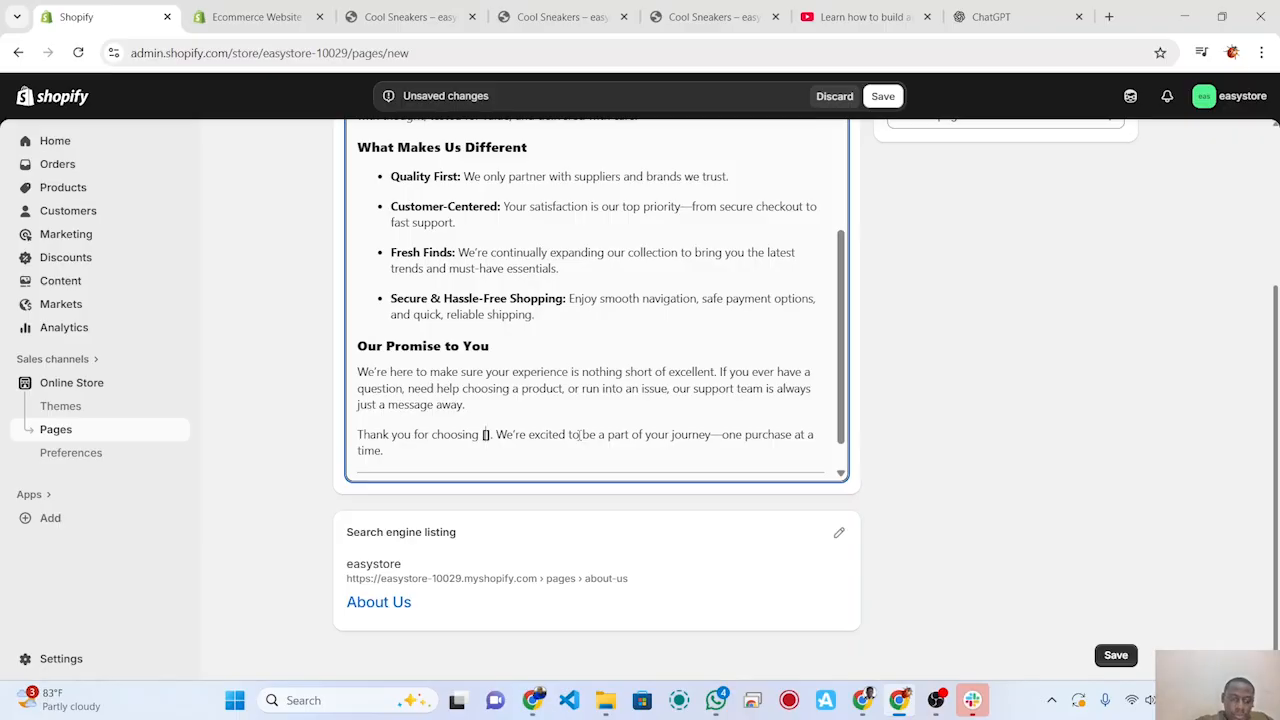
pyautogui.write('Ey')
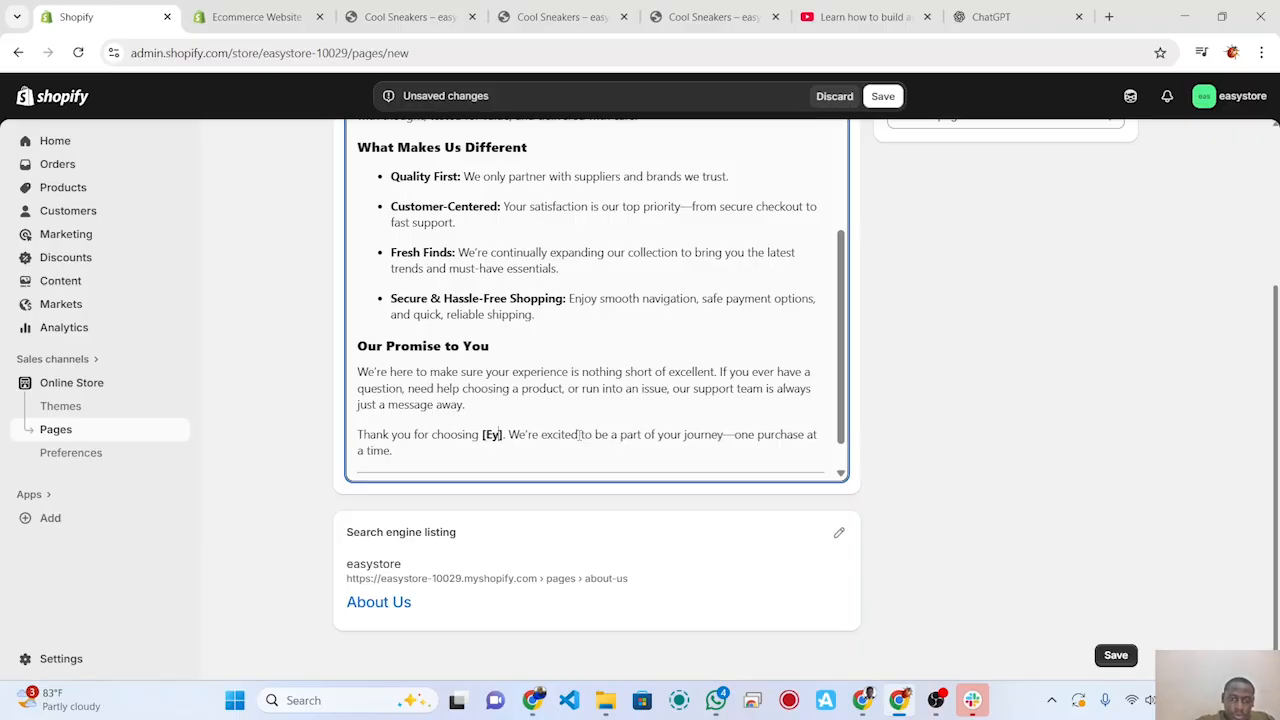
pyautogui.write('o')
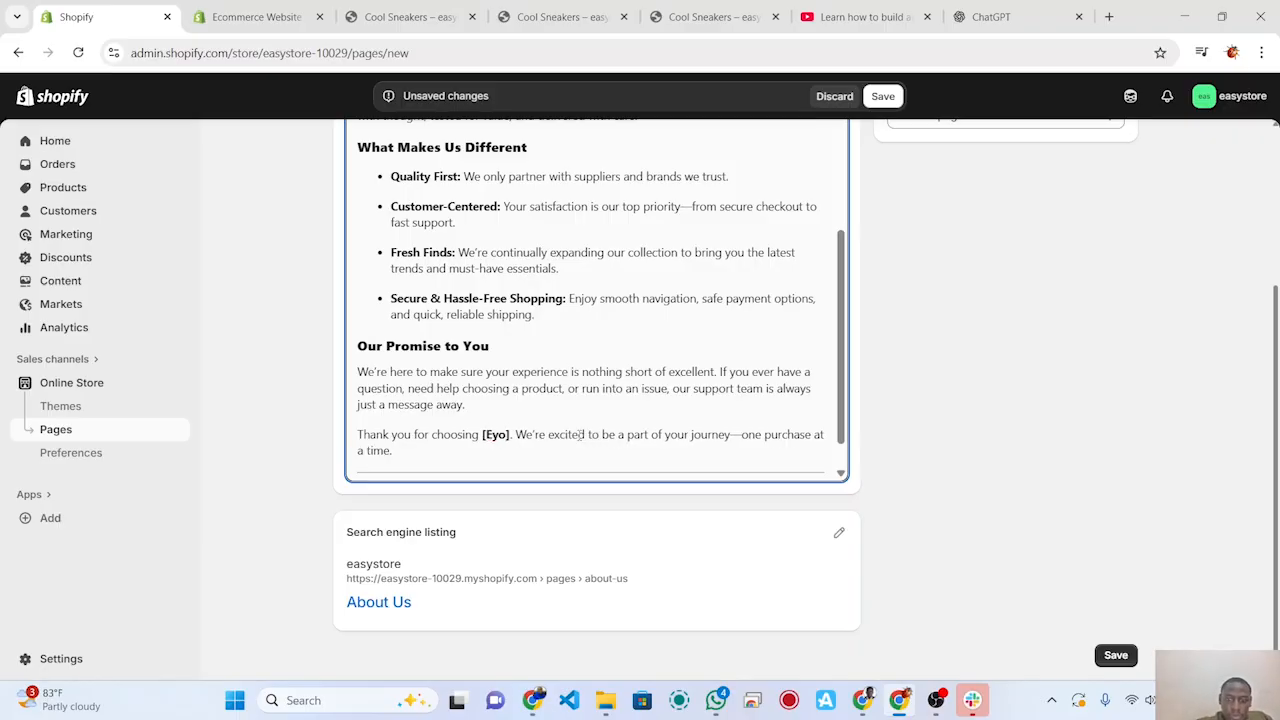
pyautogui.press('BackSpace')
pyautogui.press('BackSpace')
pyautogui.write('as')
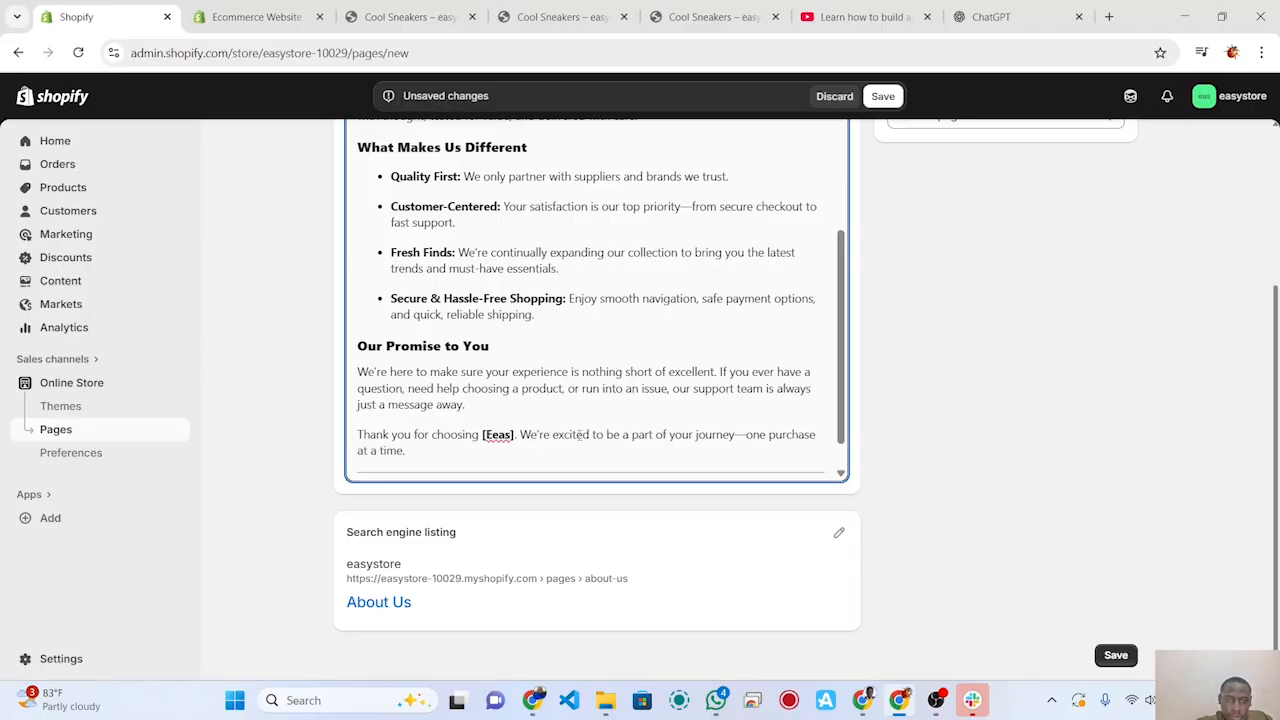
pyautogui.press('BackSpace')
pyautogui.press('BackSpace')
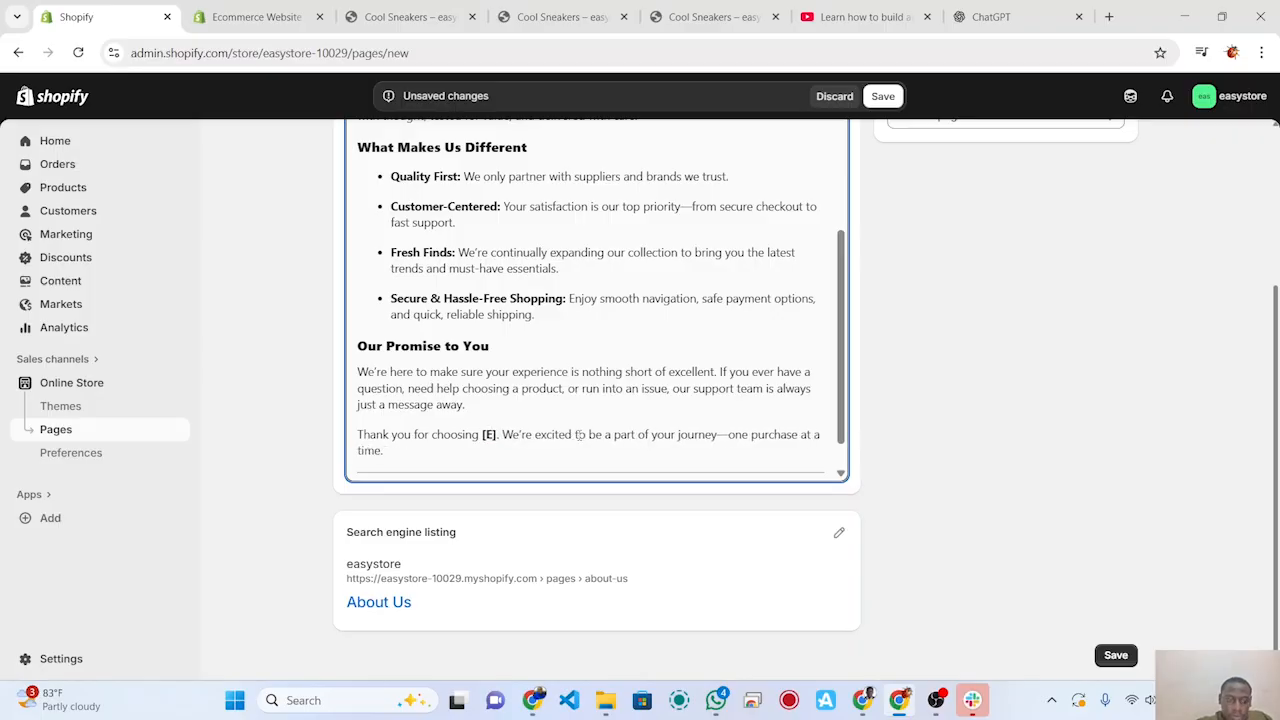
pyautogui.write('asy')
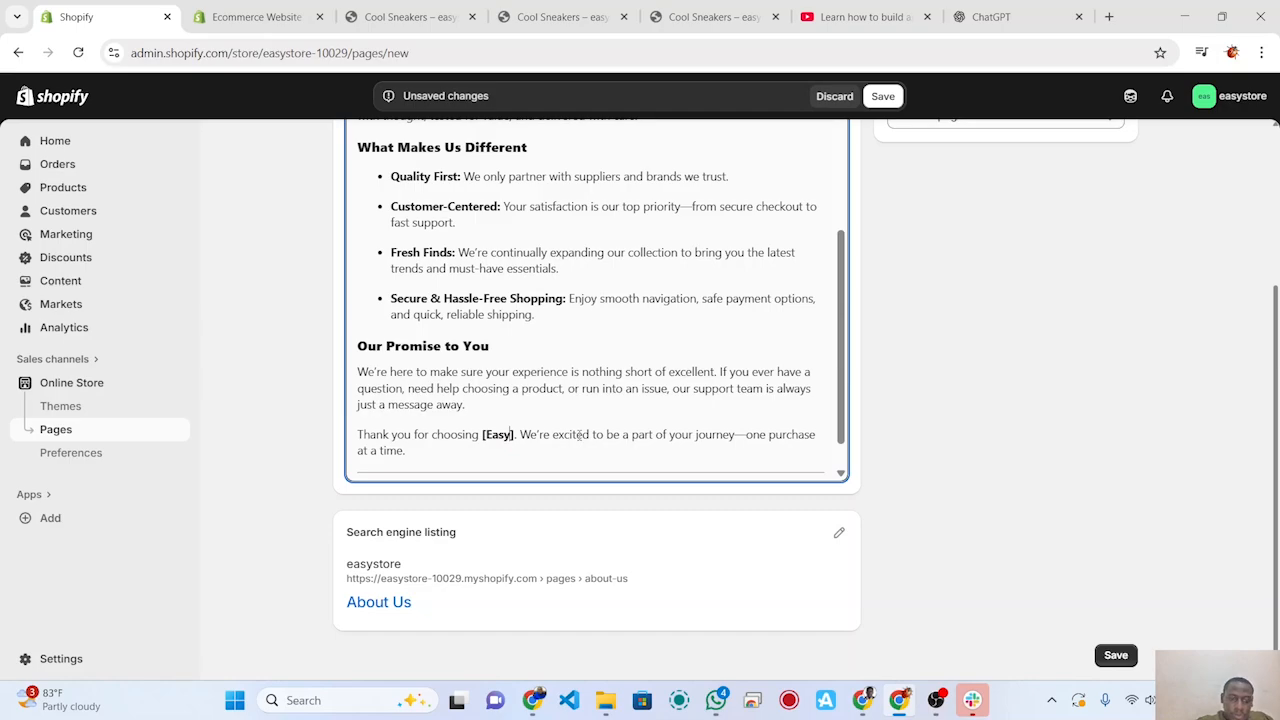
pyautogui.write('sr')
pyautogui.press('BackSpace')
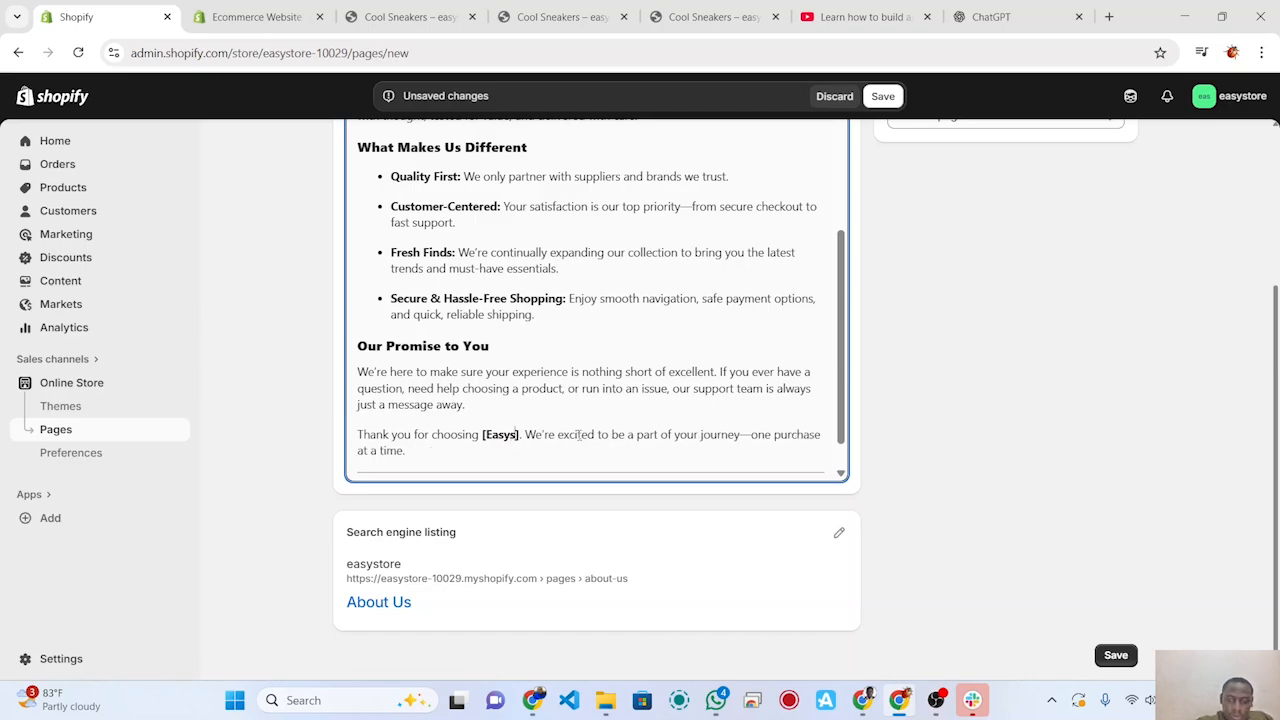
pyautogui.write('tore')
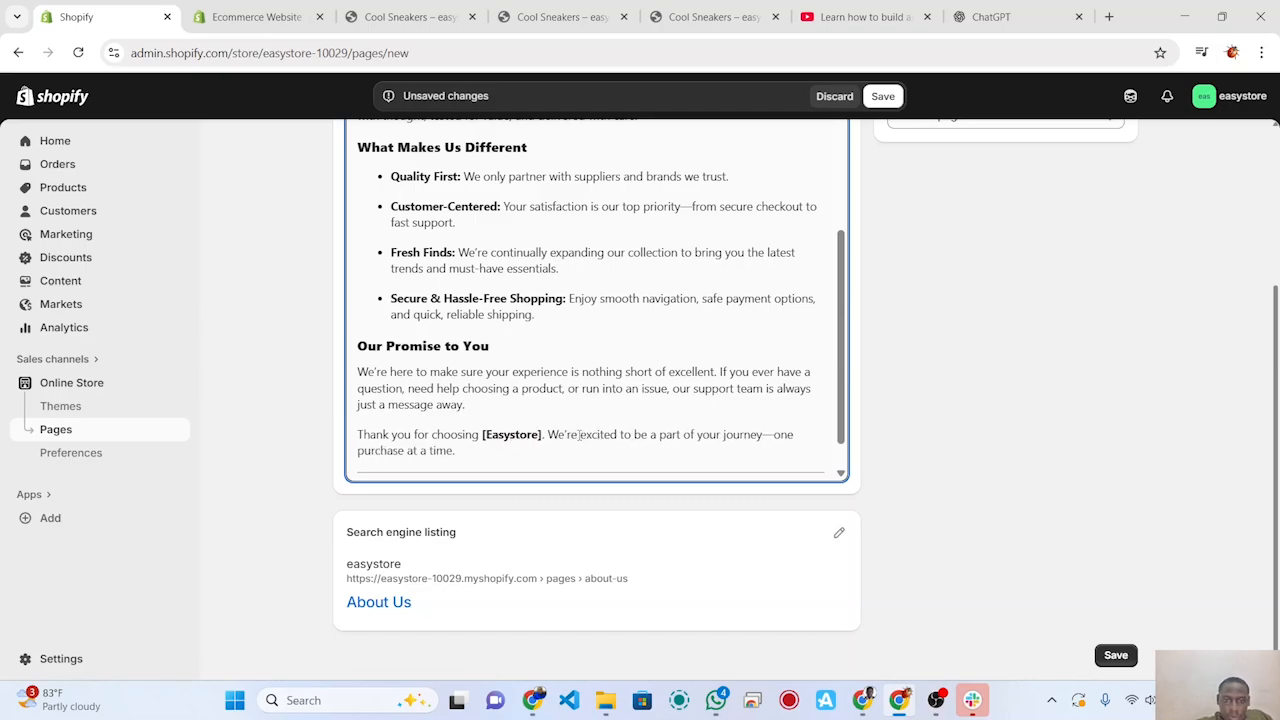
pyautogui.click(539, 435)
pyautogui.press('BackSpace')
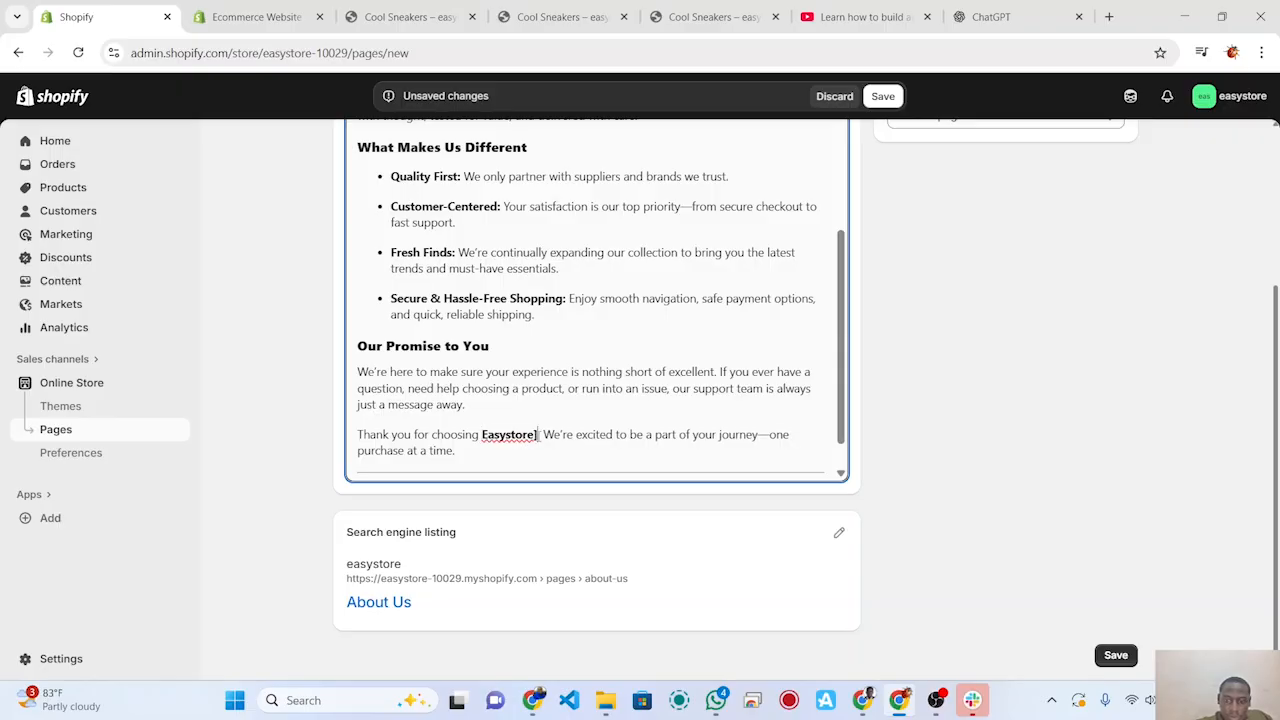
pyautogui.press('BackSpace')
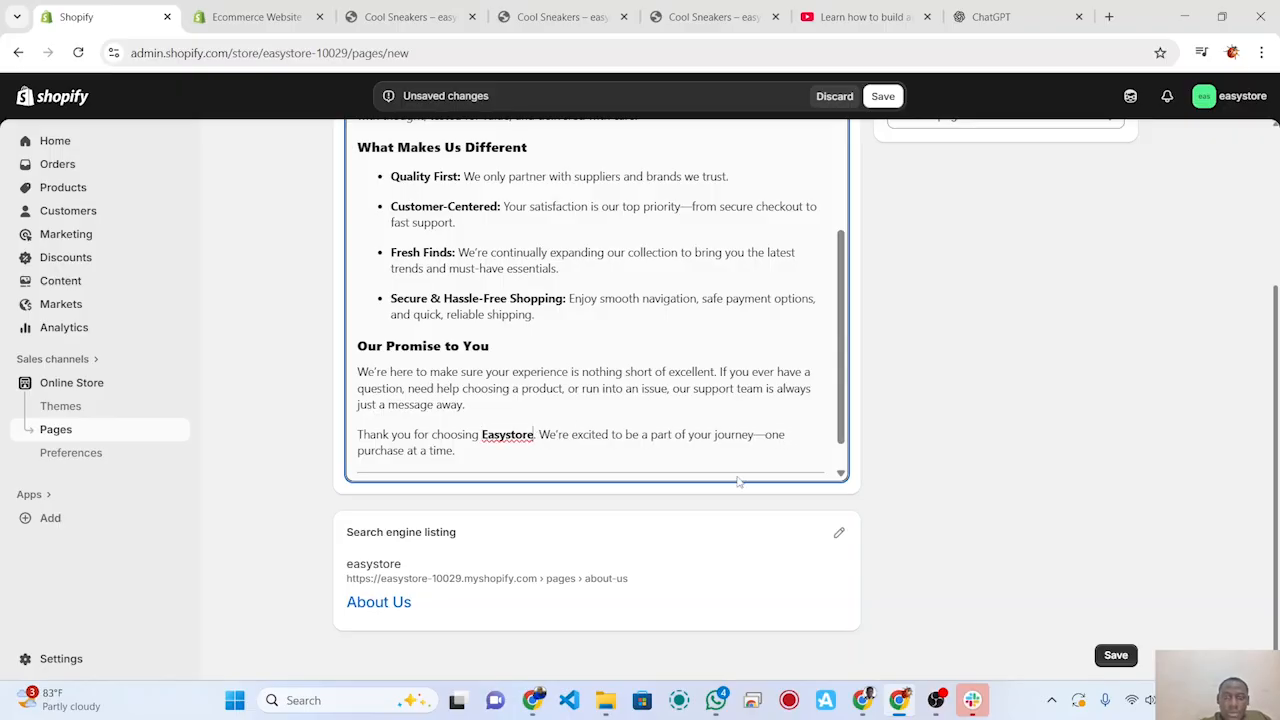
# Step: Set the About Us page's visibility to Visible, keep the Default page template, and save the page
pyautogui.scroll(10, 661, 347)
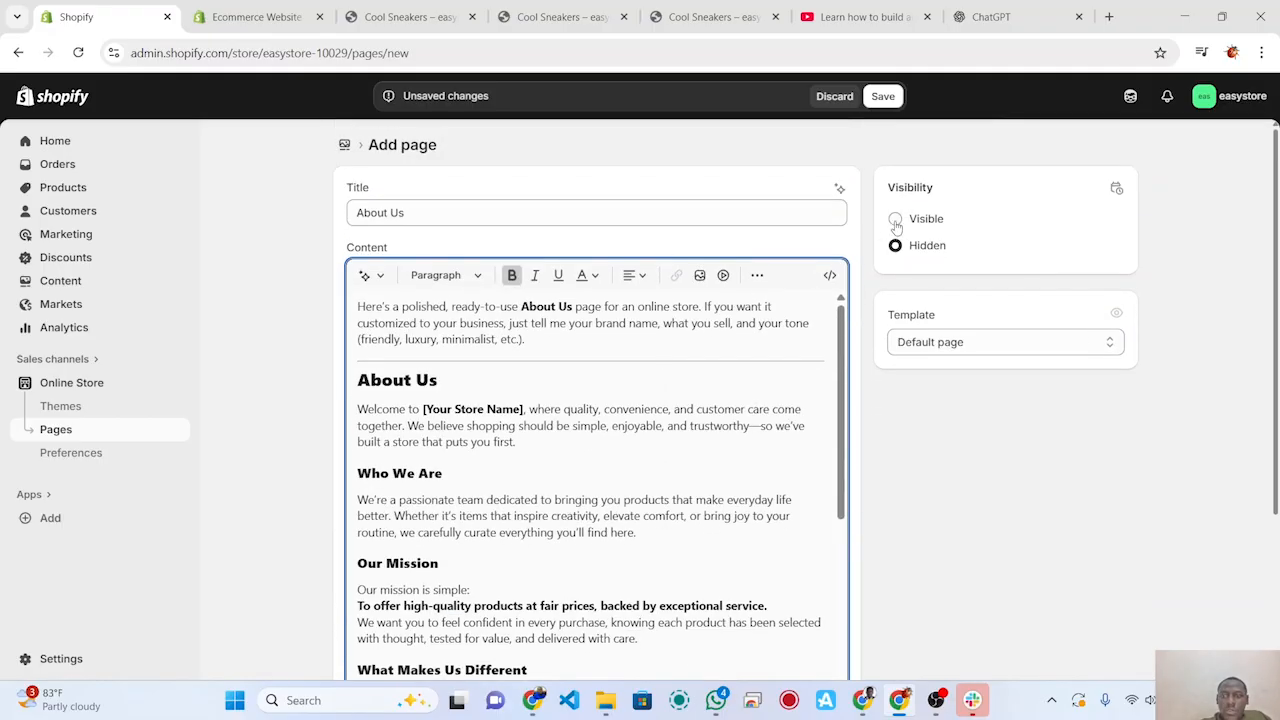
pyautogui.click(895, 220)
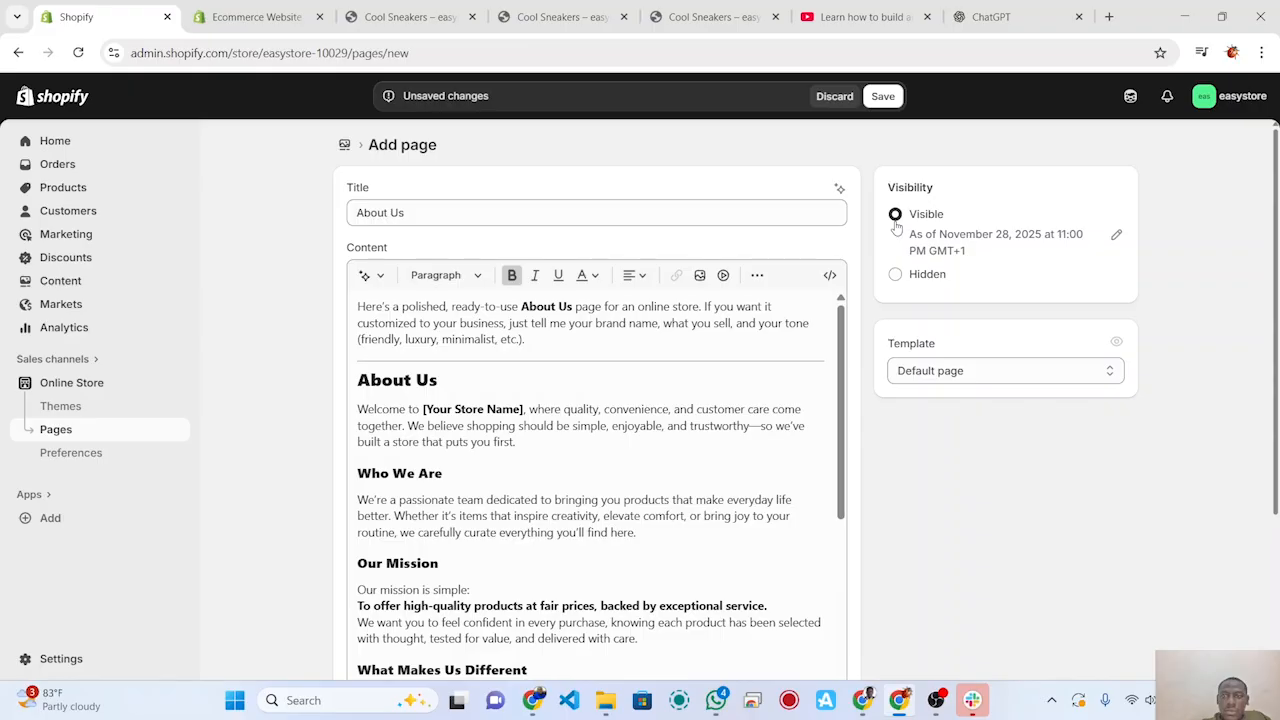
pyautogui.scroll(-1, 955, 278)
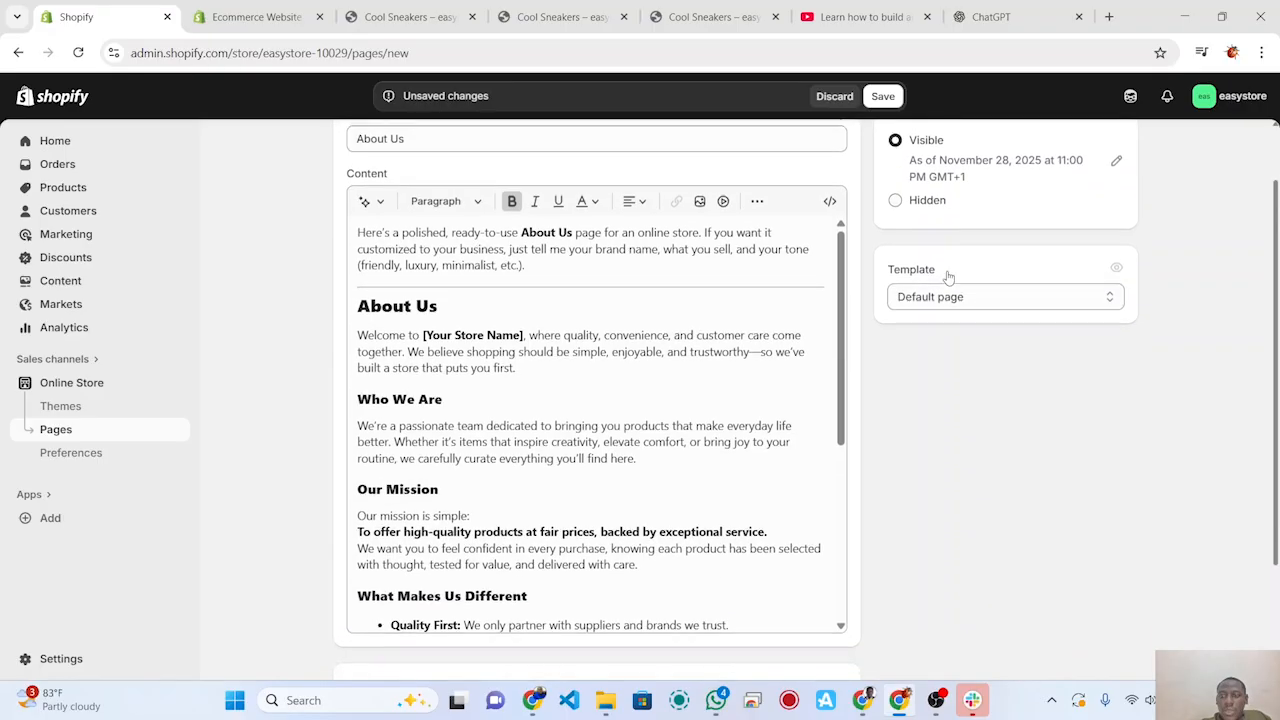
pyautogui.click(1073, 303)
pyautogui.click(1073, 303)
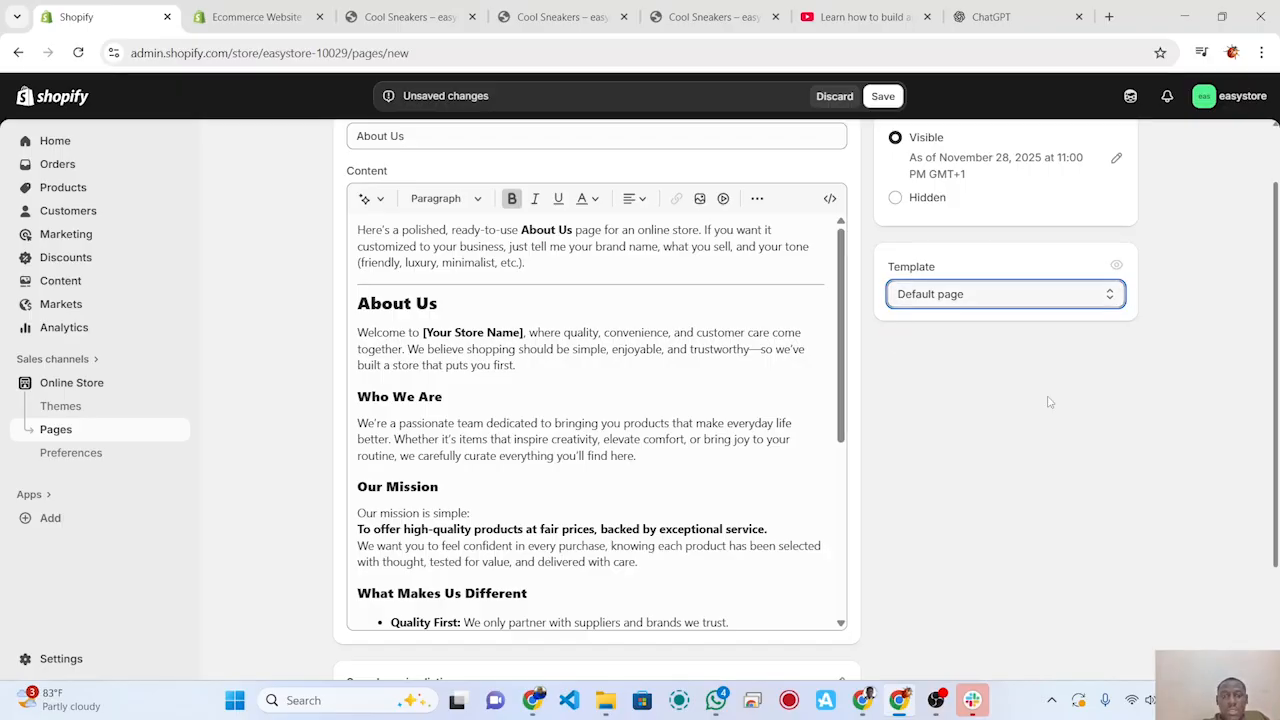
pyautogui.scroll(-2, 1040, 440)
pyautogui.scroll(3, 1038, 449)
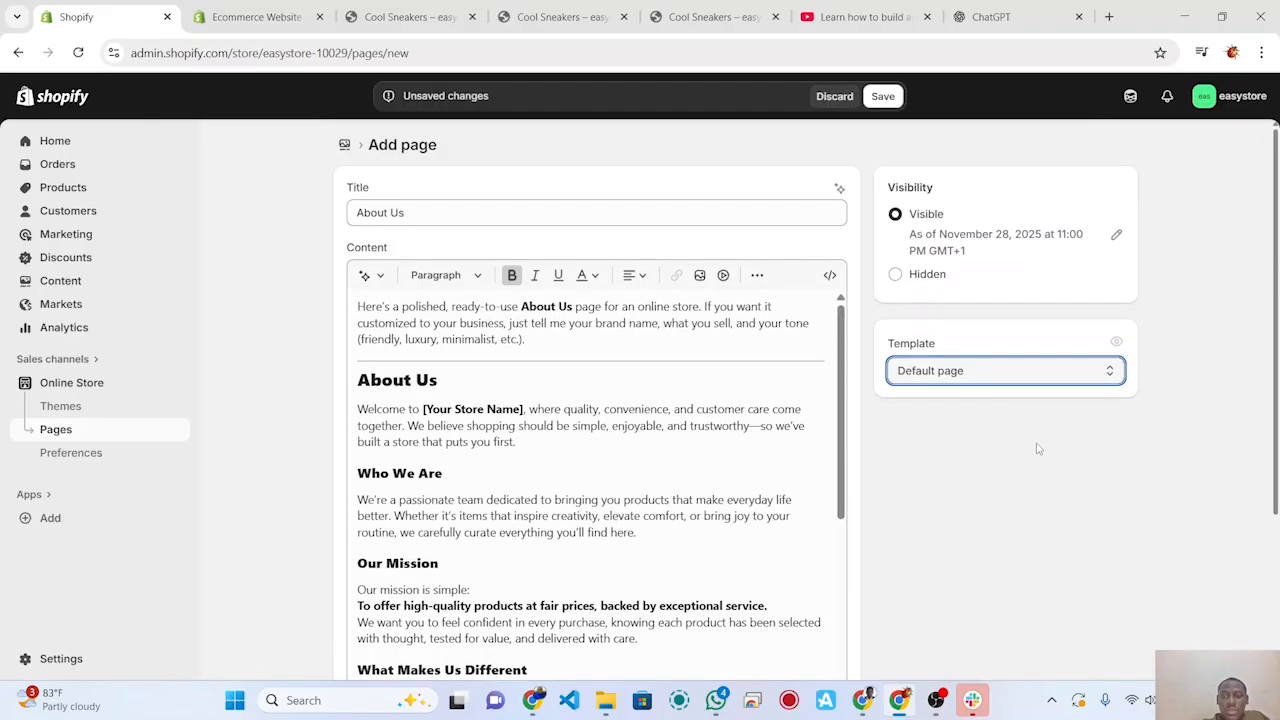
pyautogui.click(884, 96)
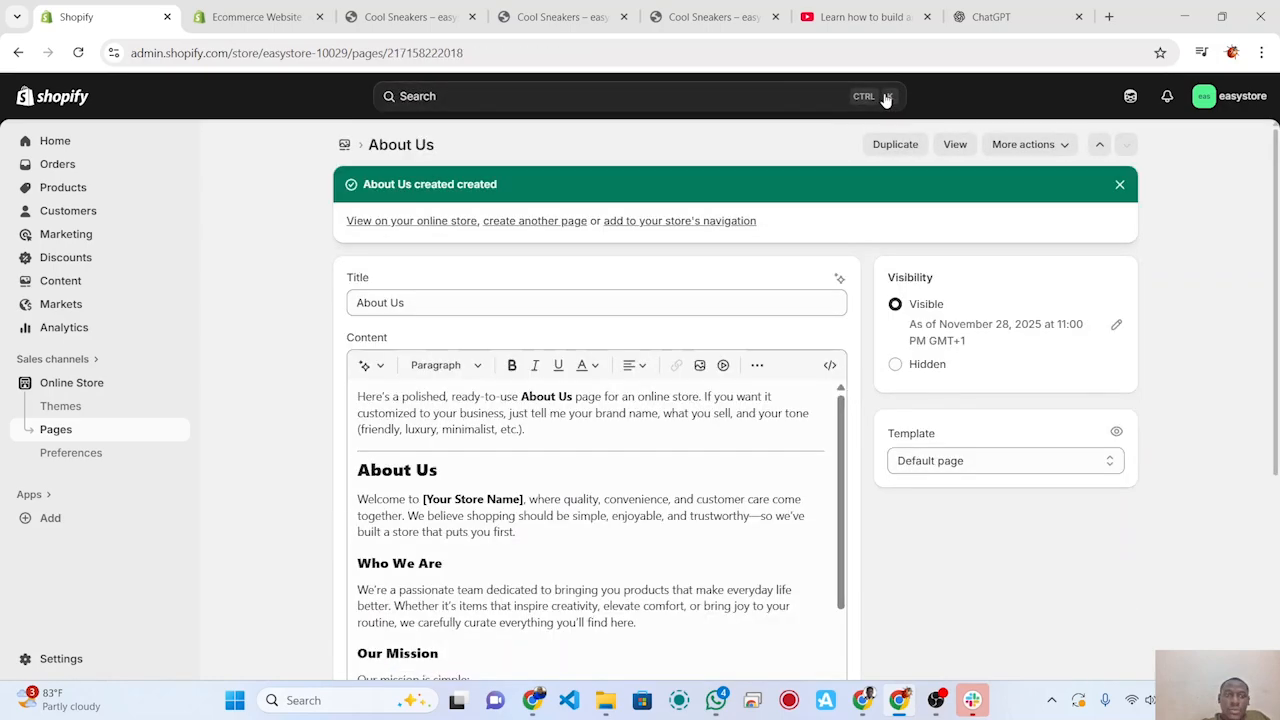
# Step: Go to the online store's themes and open the current Horizon theme for editing
pyautogui.click(246, 26)
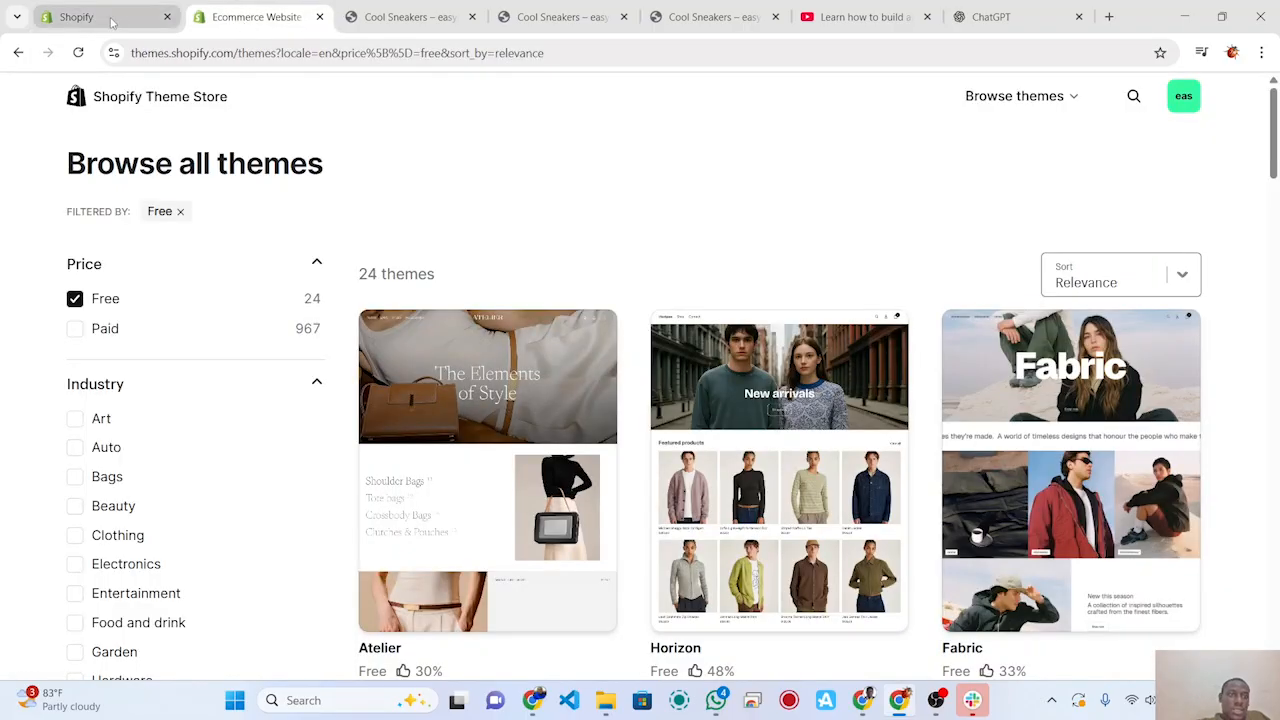
pyautogui.click(112, 18)
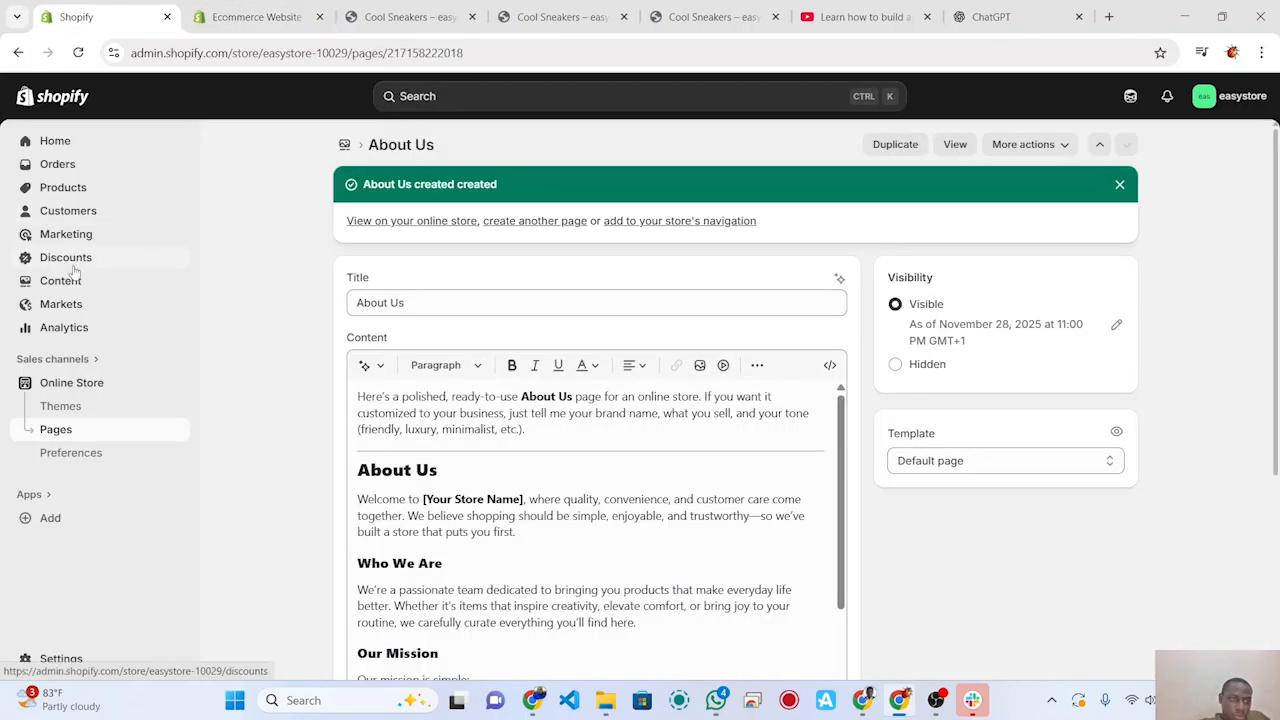
pyautogui.click(60, 405)
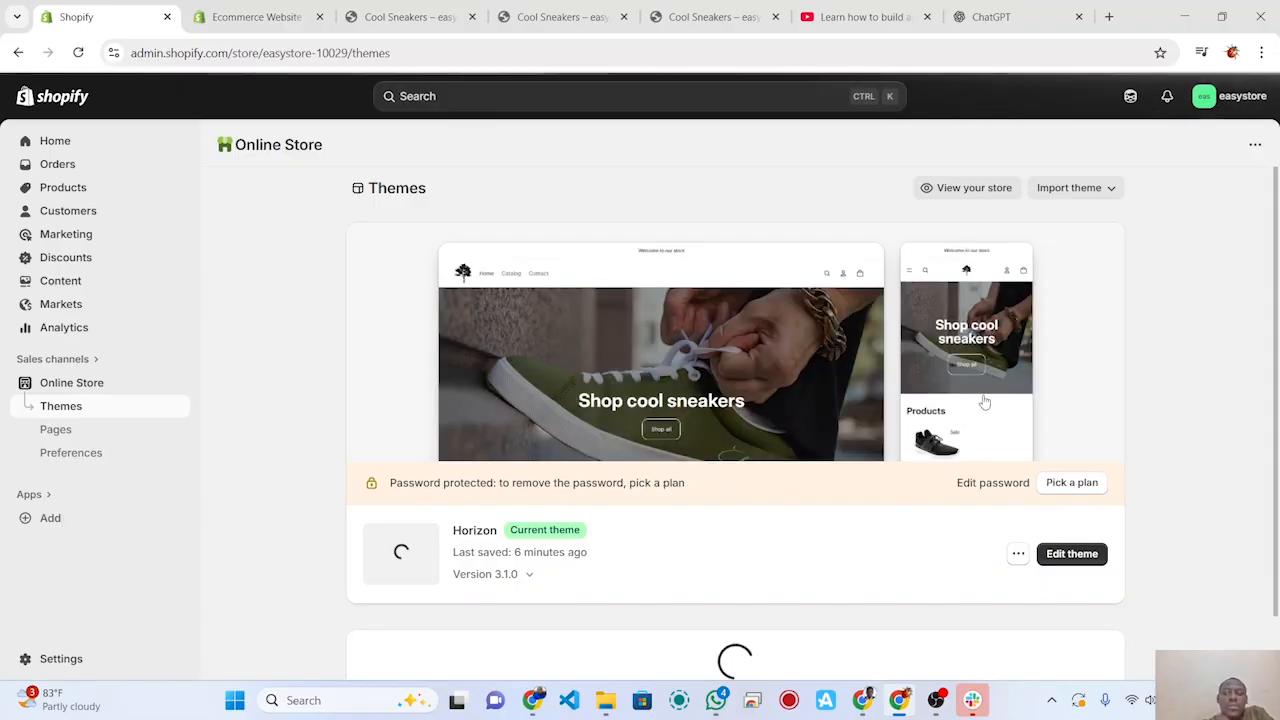
pyautogui.click(1072, 554)
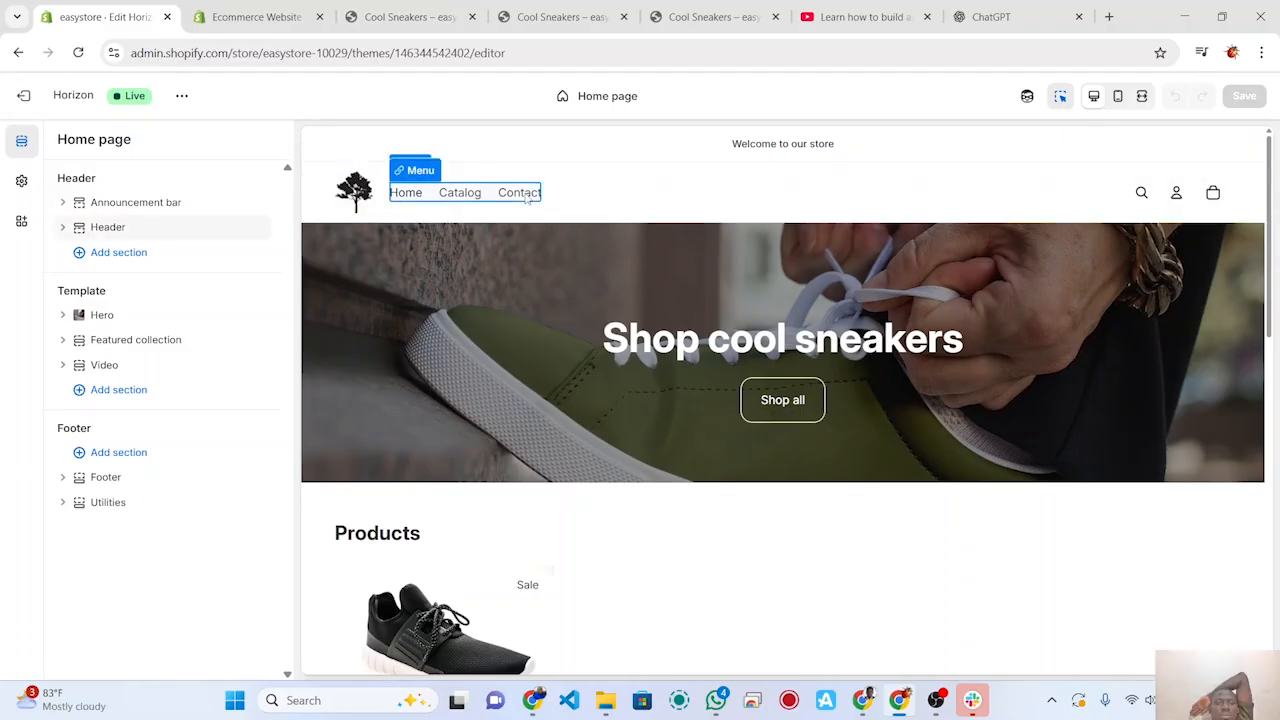
# Step: Select the header's Menu block in the preview and open its assigned Main menu for editing
pyautogui.click(421, 182)
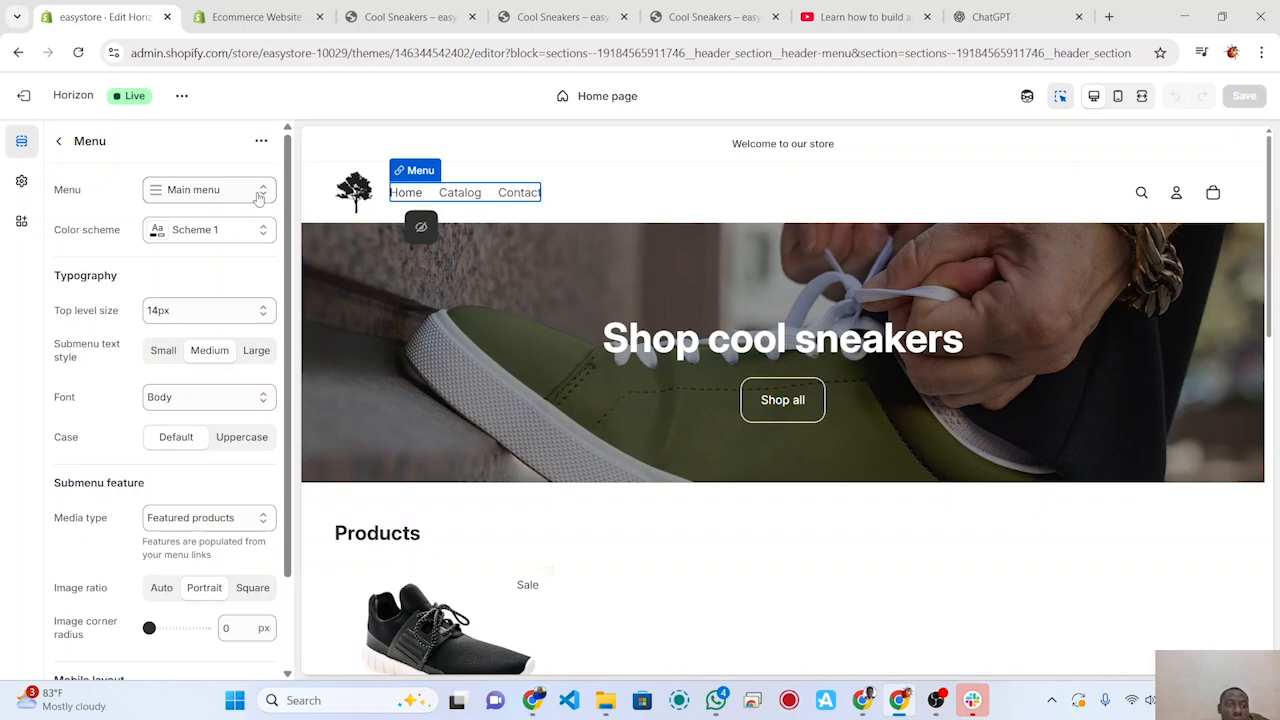
pyautogui.click(259, 197)
pyautogui.click(259, 197)
pyautogui.click(160, 199)
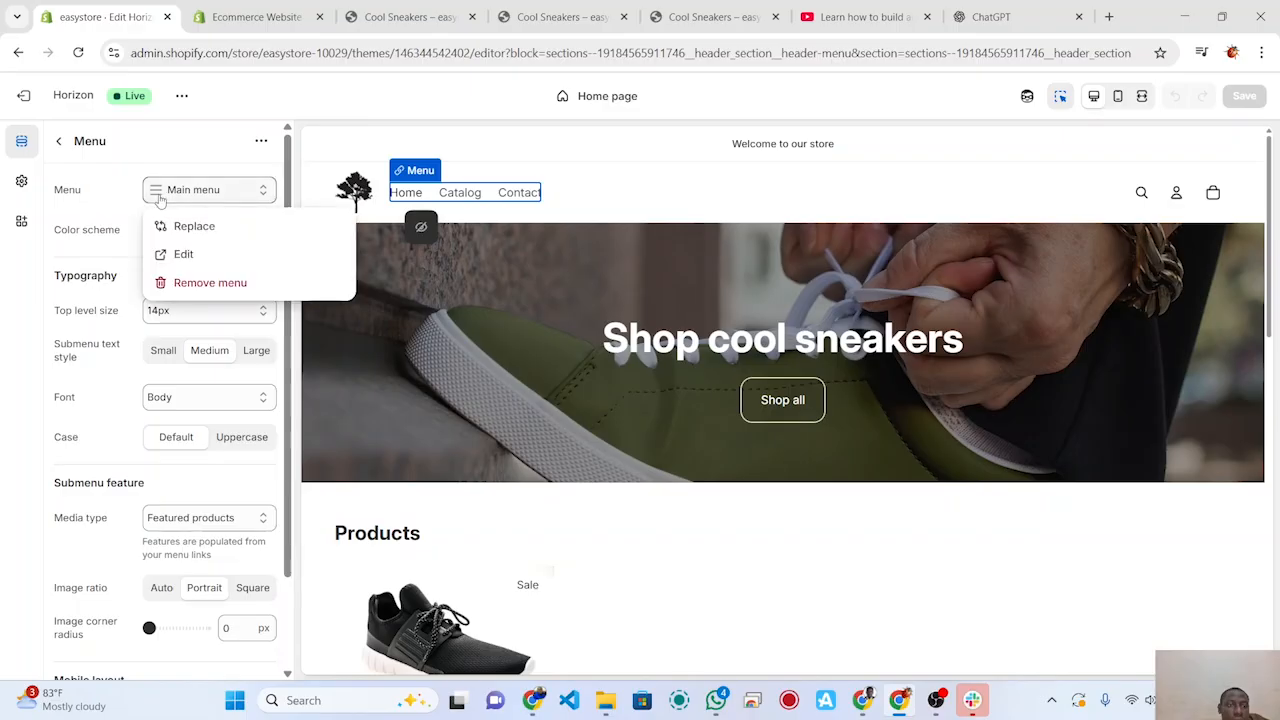
pyautogui.click(181, 255)
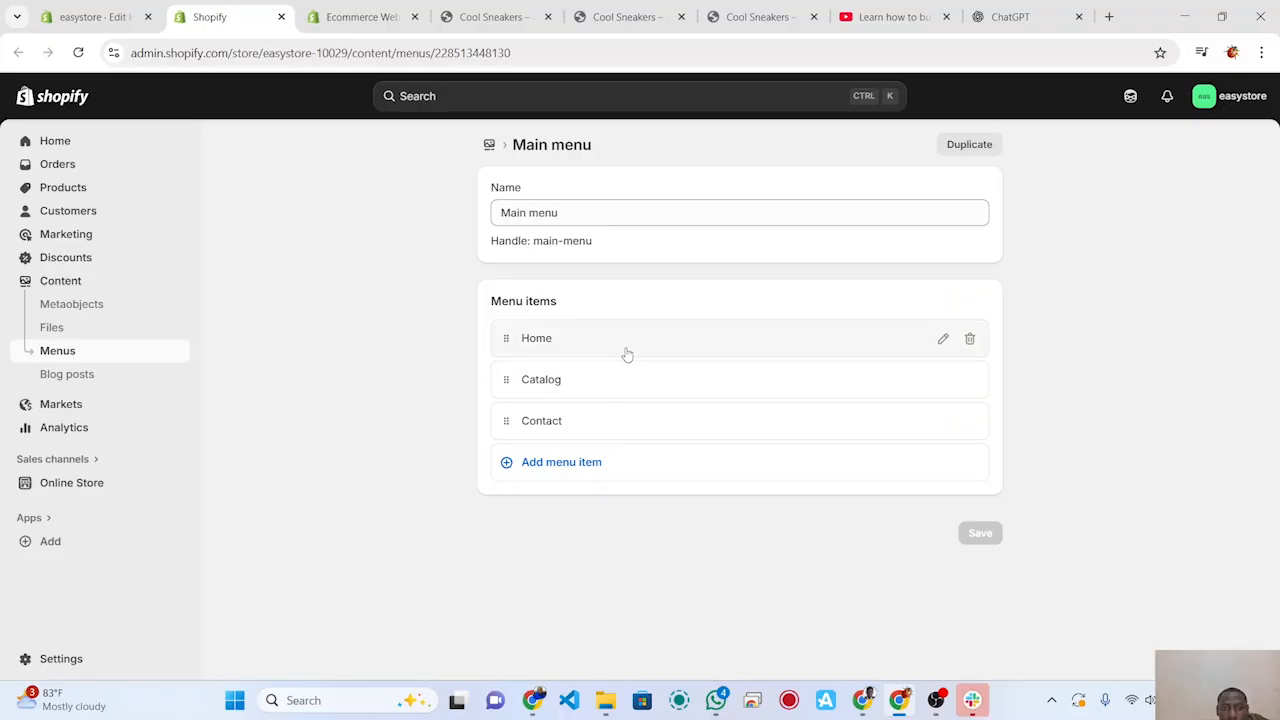
# Step: Add an About Us item to the Main menu, linked to the About Us page, and save the menu
pyautogui.click(570, 466)
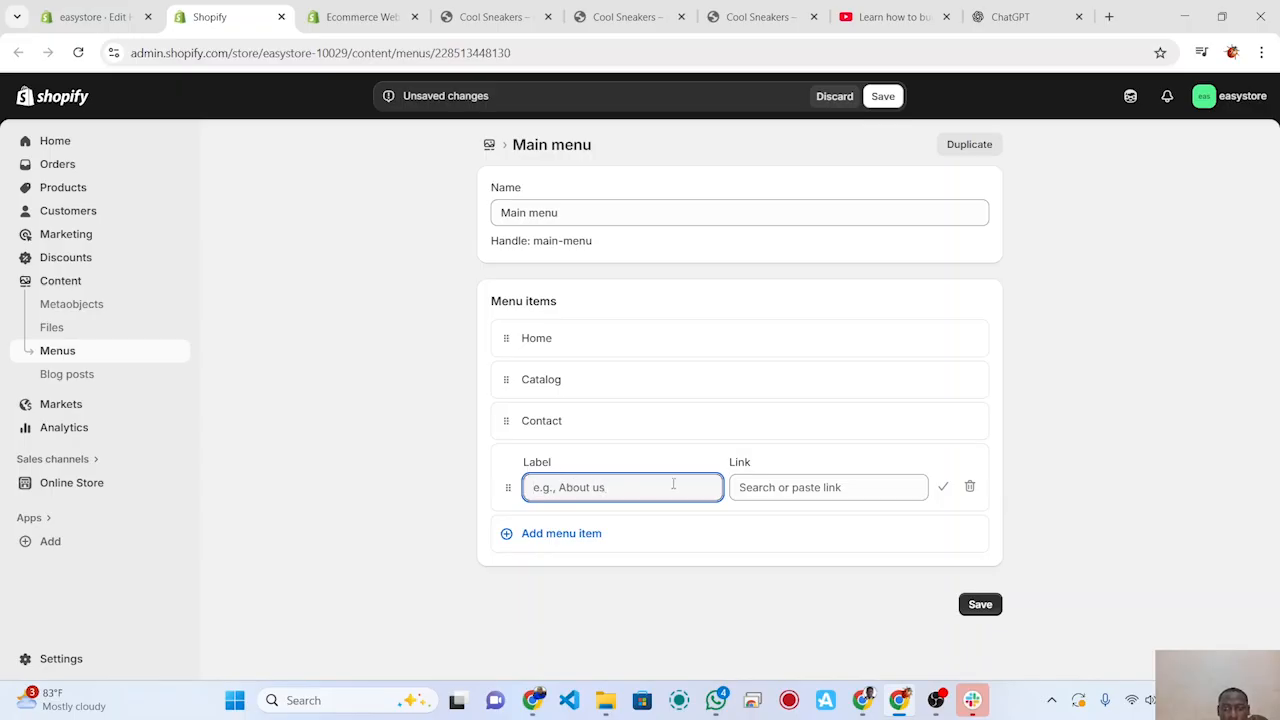
pyautogui.click(766, 486)
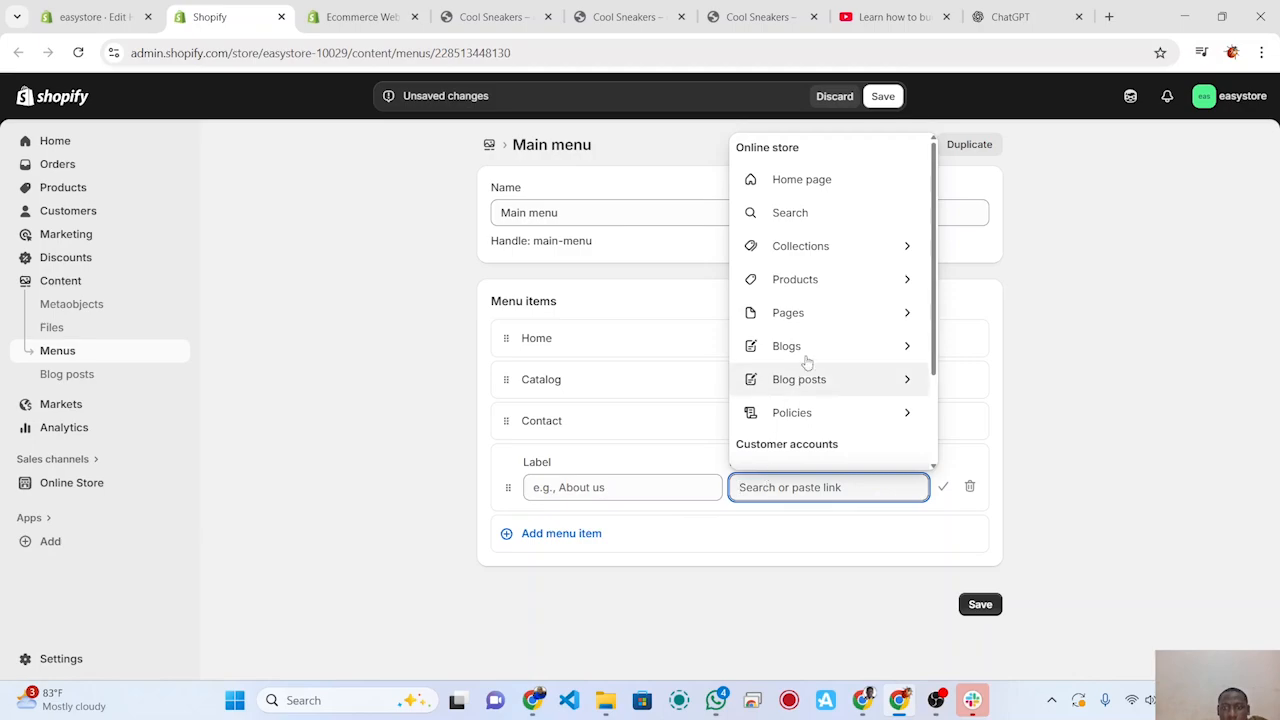
pyautogui.click(889, 317)
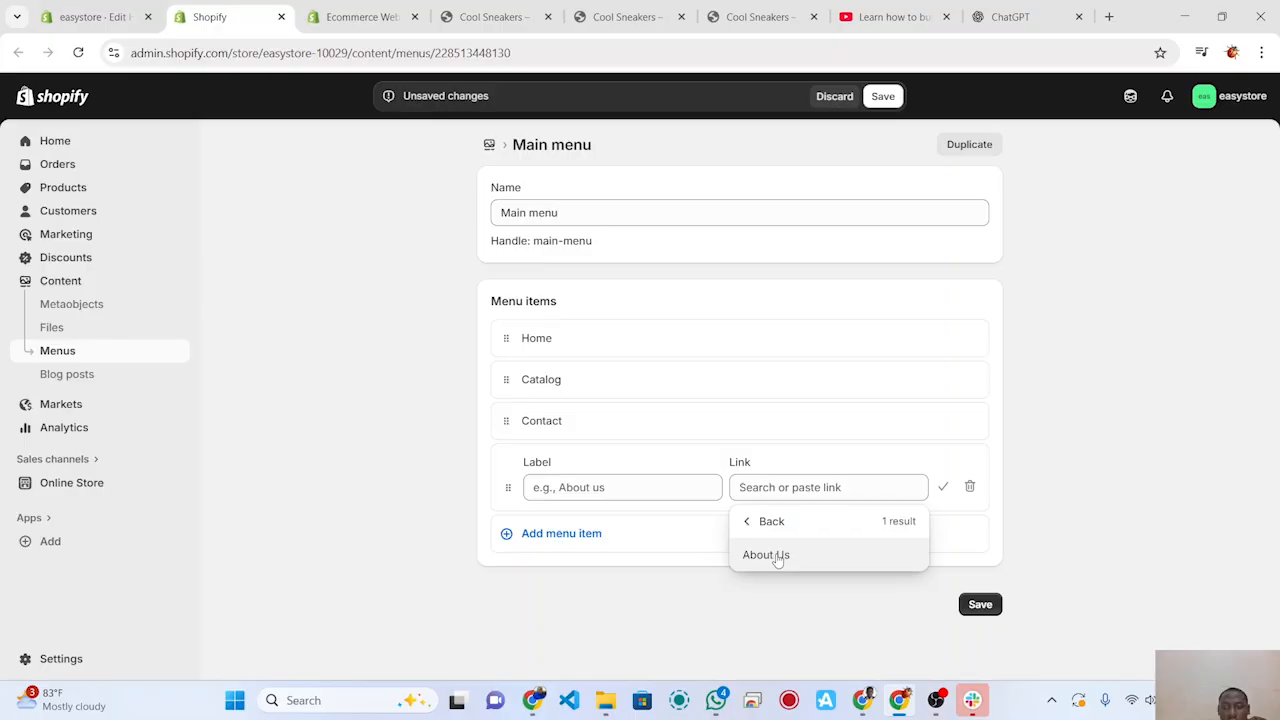
pyautogui.click(778, 556)
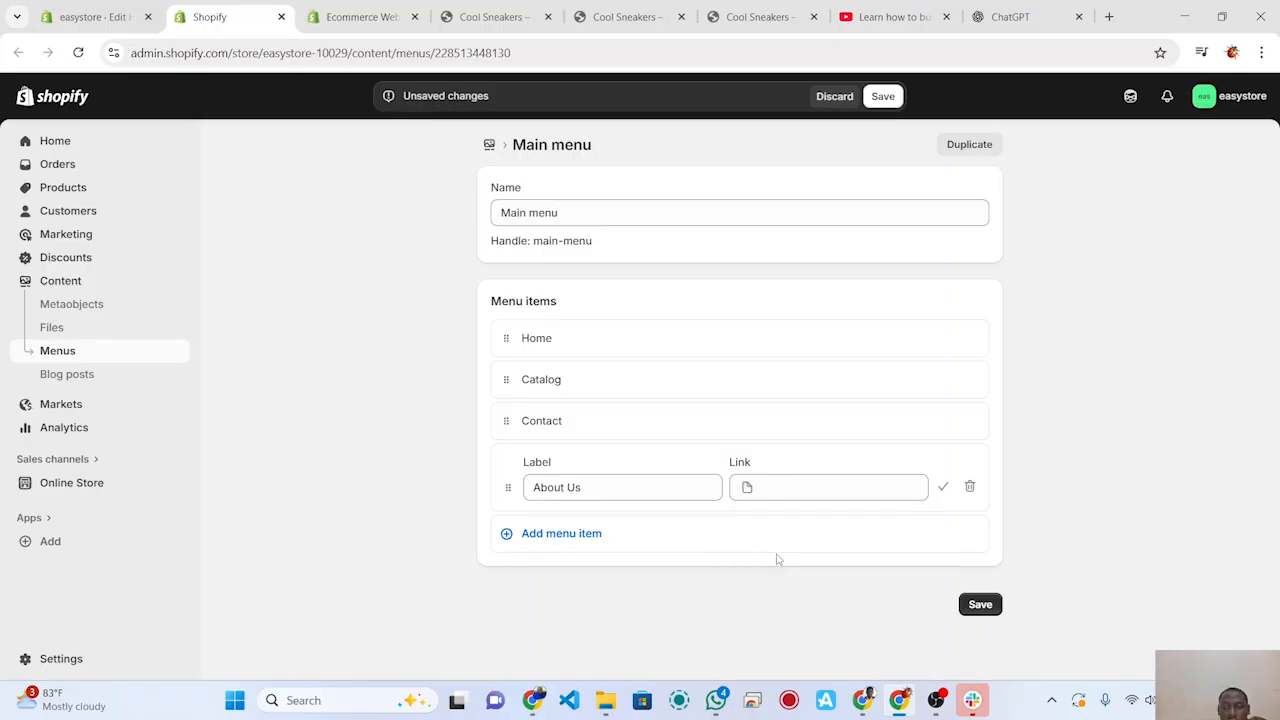
pyautogui.click(981, 605)
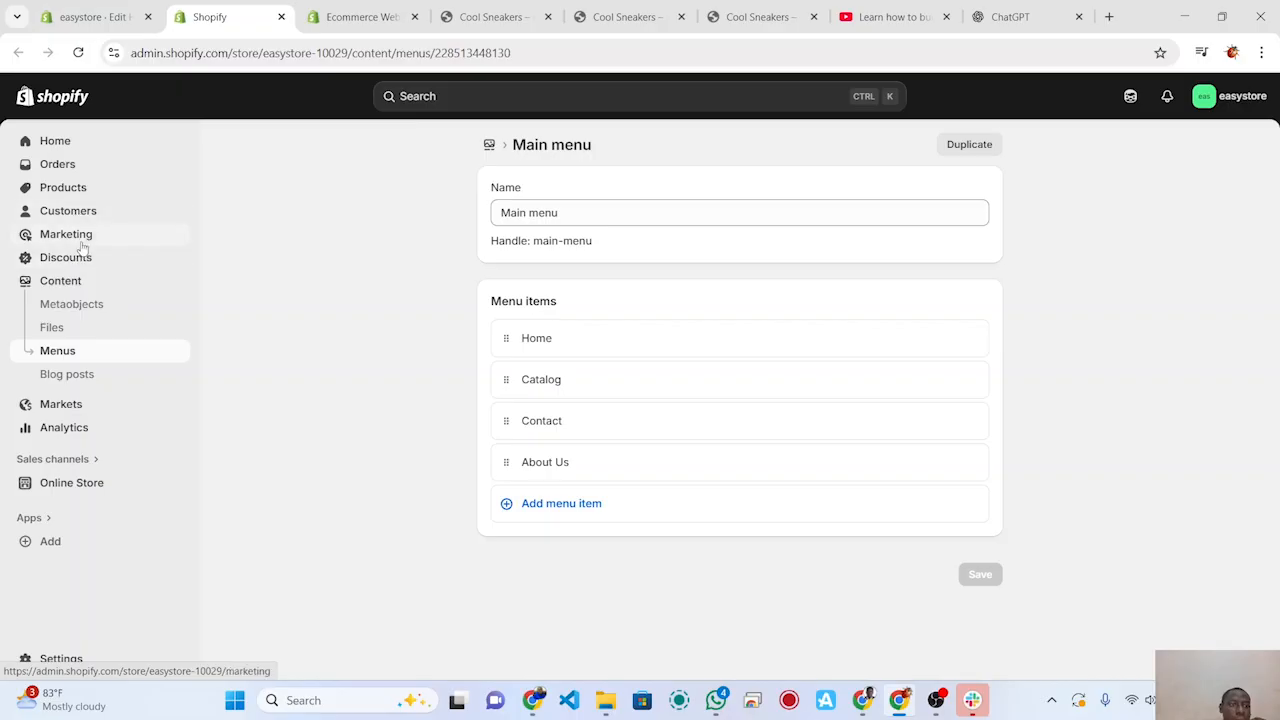
# Step: Open the current Horizon theme for editing and follow the header's About Us link to review the page in the preview
pyautogui.click(72, 483)
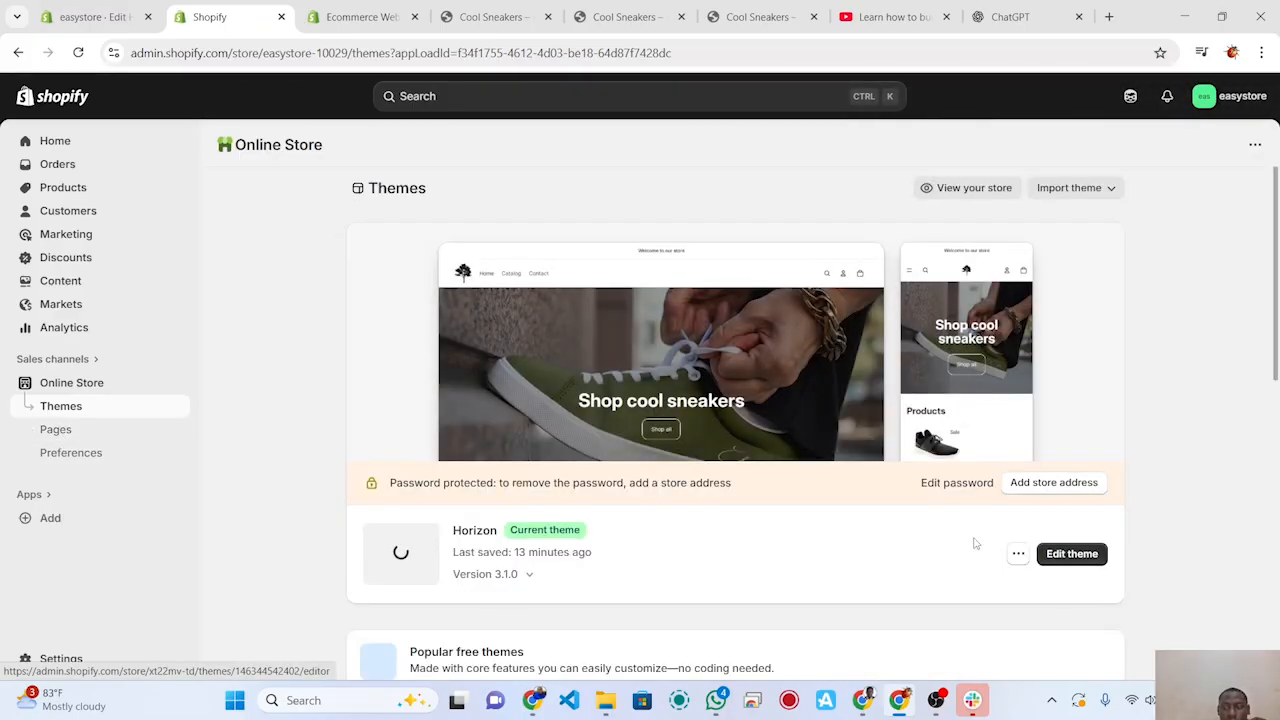
pyautogui.click(1073, 555)
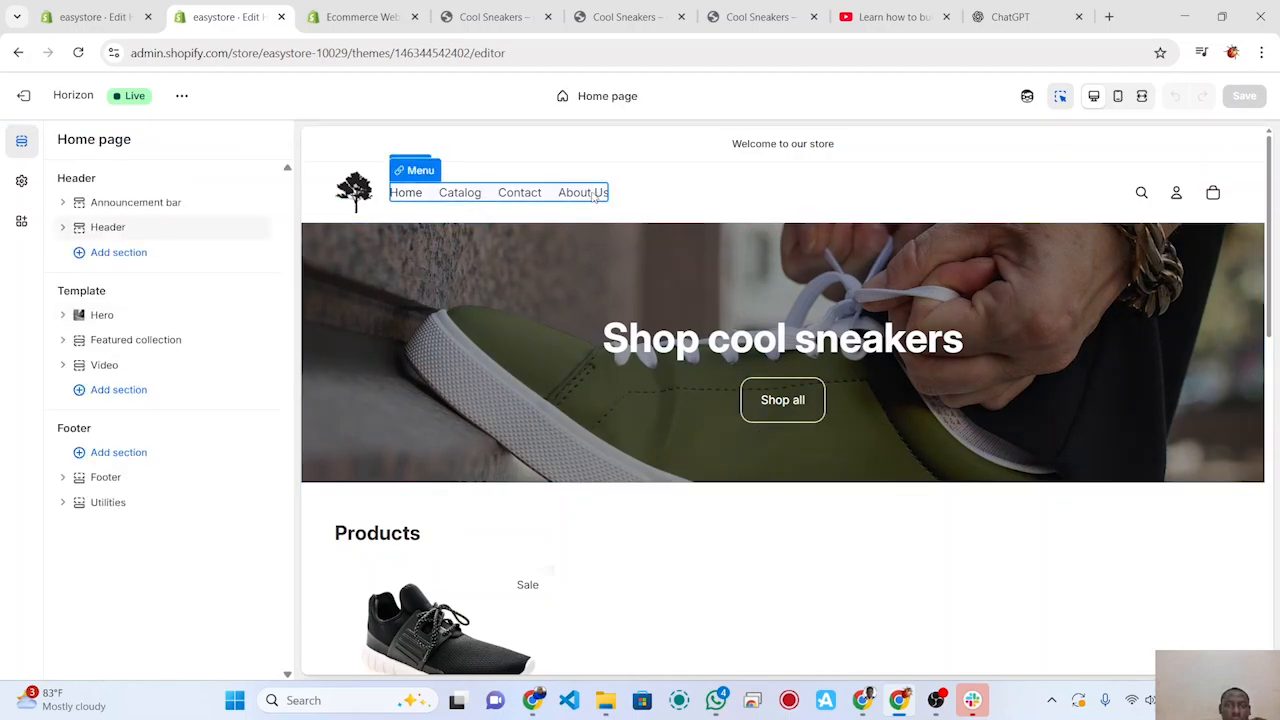
pyautogui.click(594, 197)
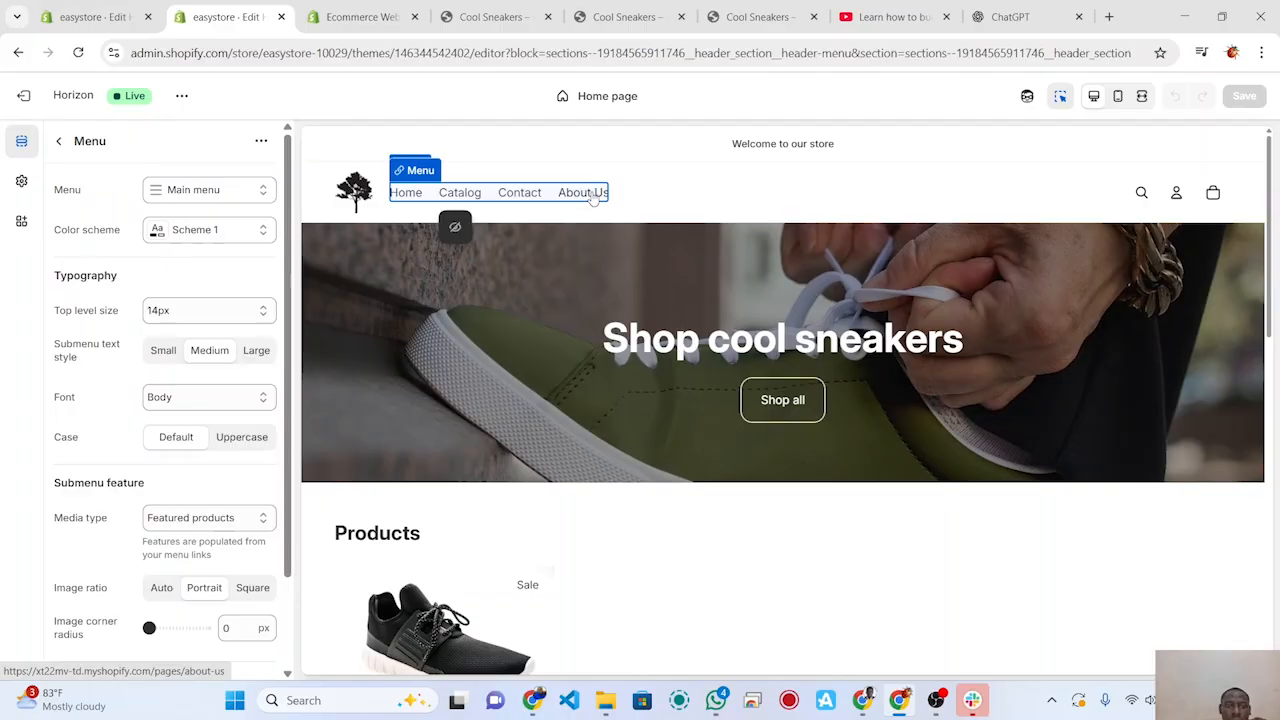
pyautogui.click(596, 196)
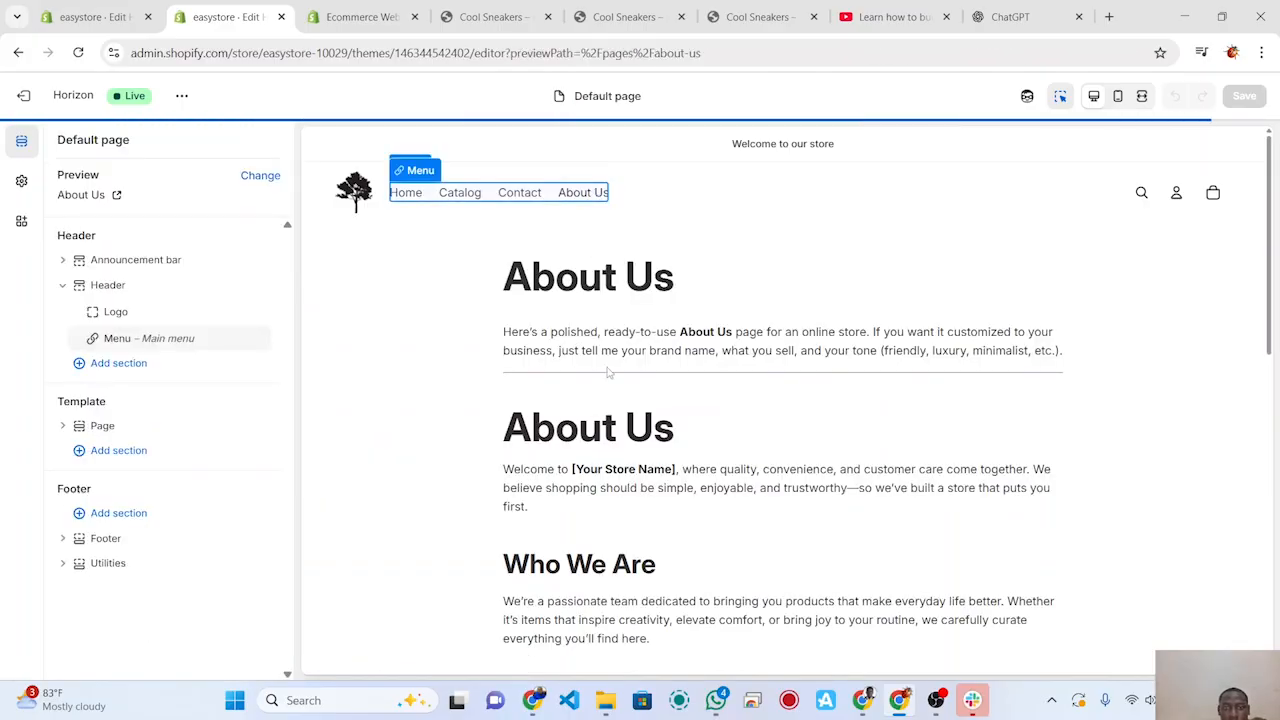
pyautogui.scroll(-4, 607, 372)
pyautogui.scroll(4, 607, 372)
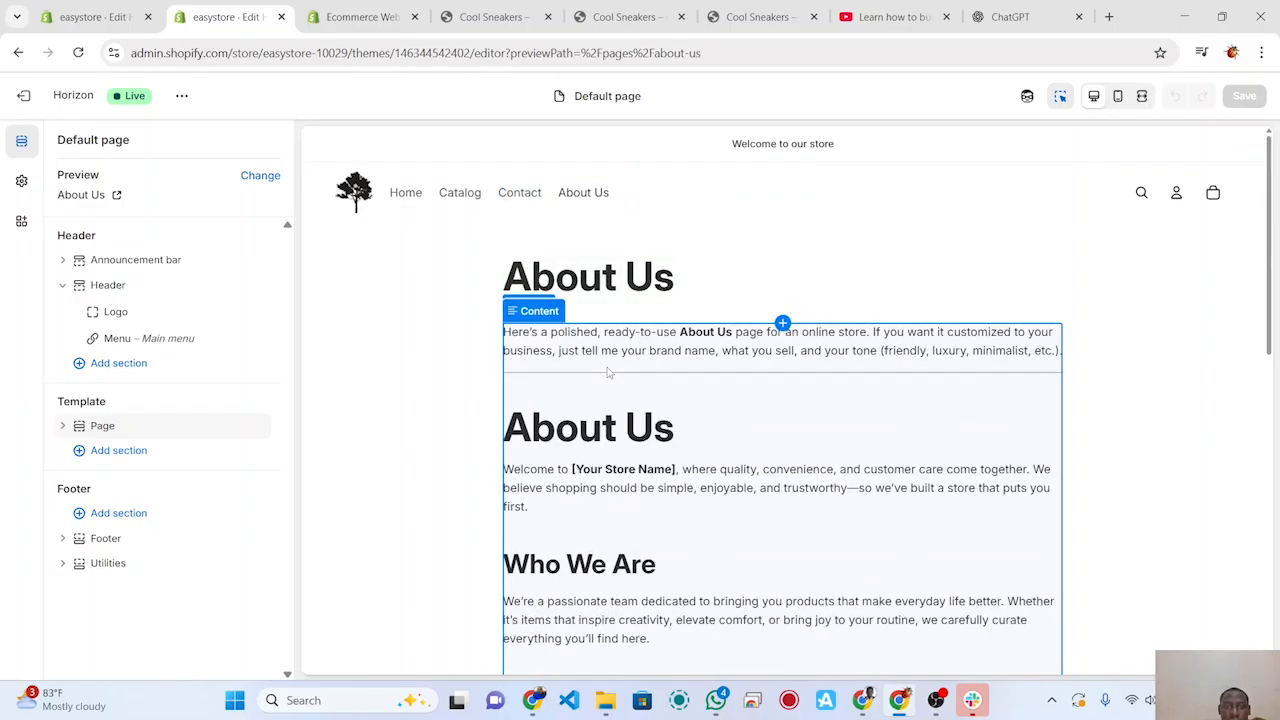
pyautogui.scroll(-8, 607, 372)
pyautogui.scroll(7, 607, 372)
pyautogui.scroll(1, 607, 372)
pyautogui.click(380, 392)
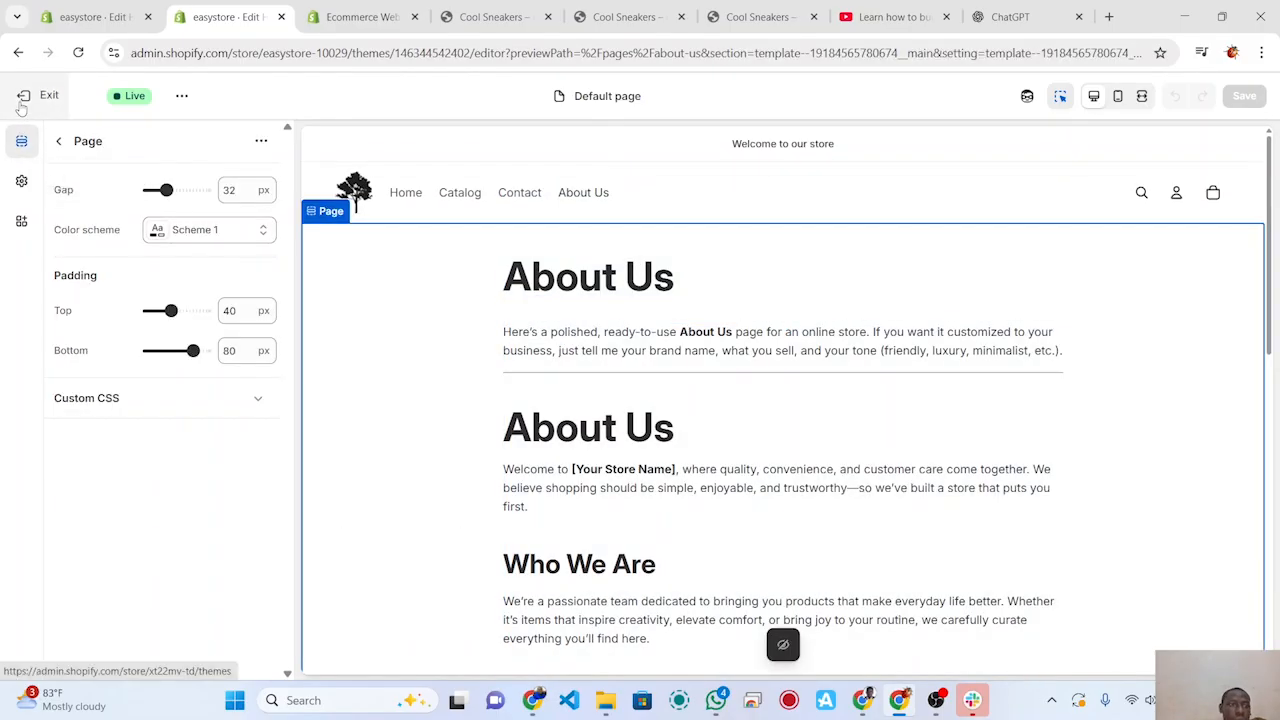
# Step: Leave the theme editor and open the About Us page from the online store's pages for editing
pyautogui.click(22, 104)
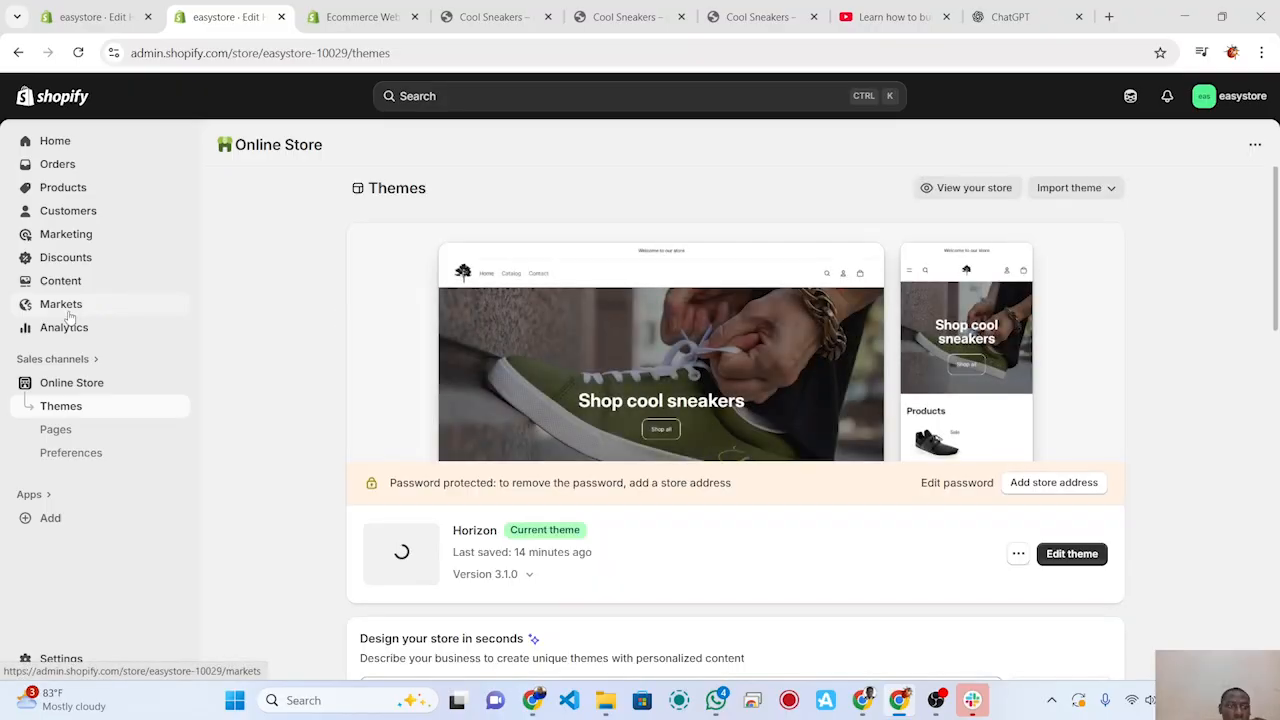
pyautogui.click(70, 431)
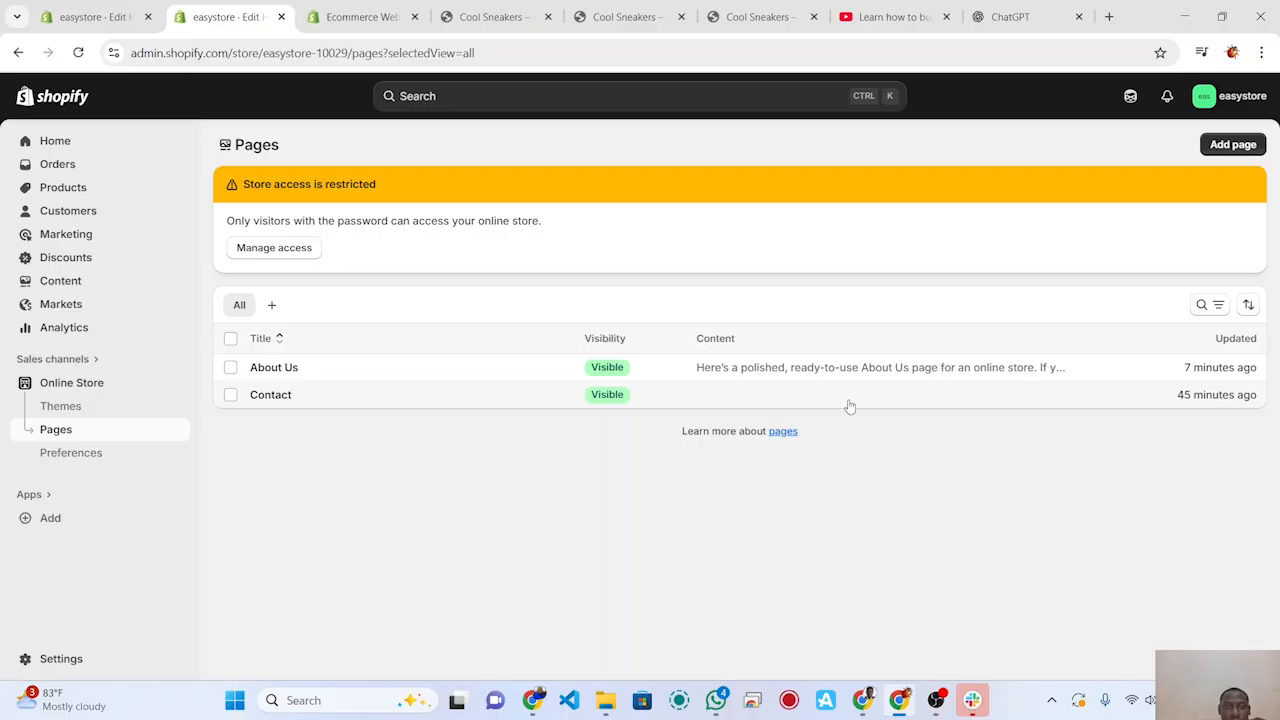
pyautogui.click(545, 374)
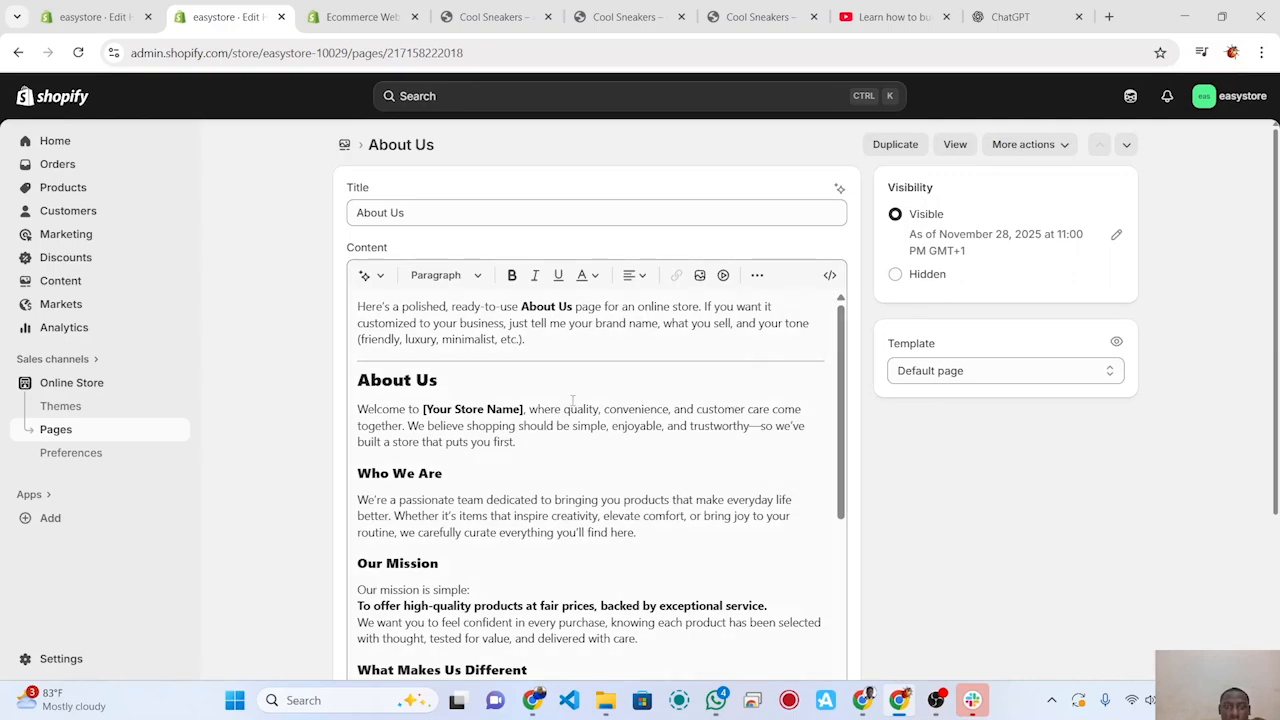
# Step: Upload the white-canvas-sneakers-women-s-shoes-apparel-shoot image from Downloads, insert it at the start of the About Us content, and save the page
pyautogui.click(700, 276)
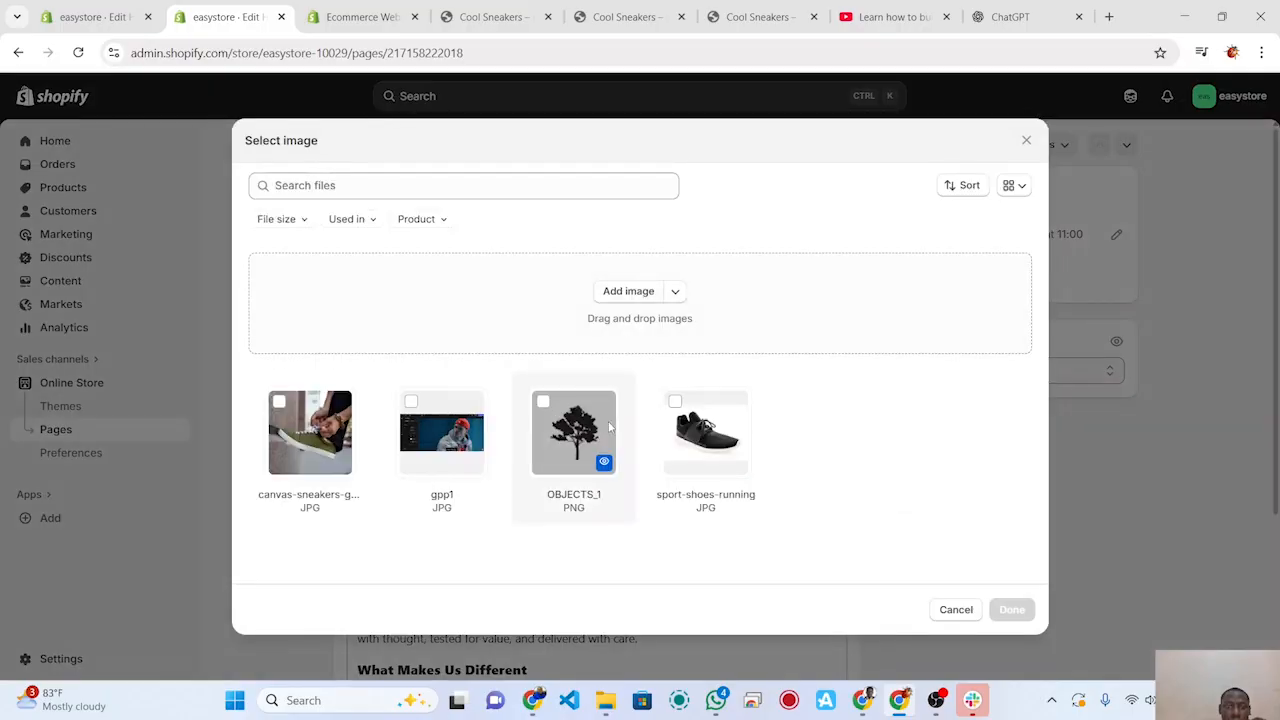
pyautogui.click(624, 293)
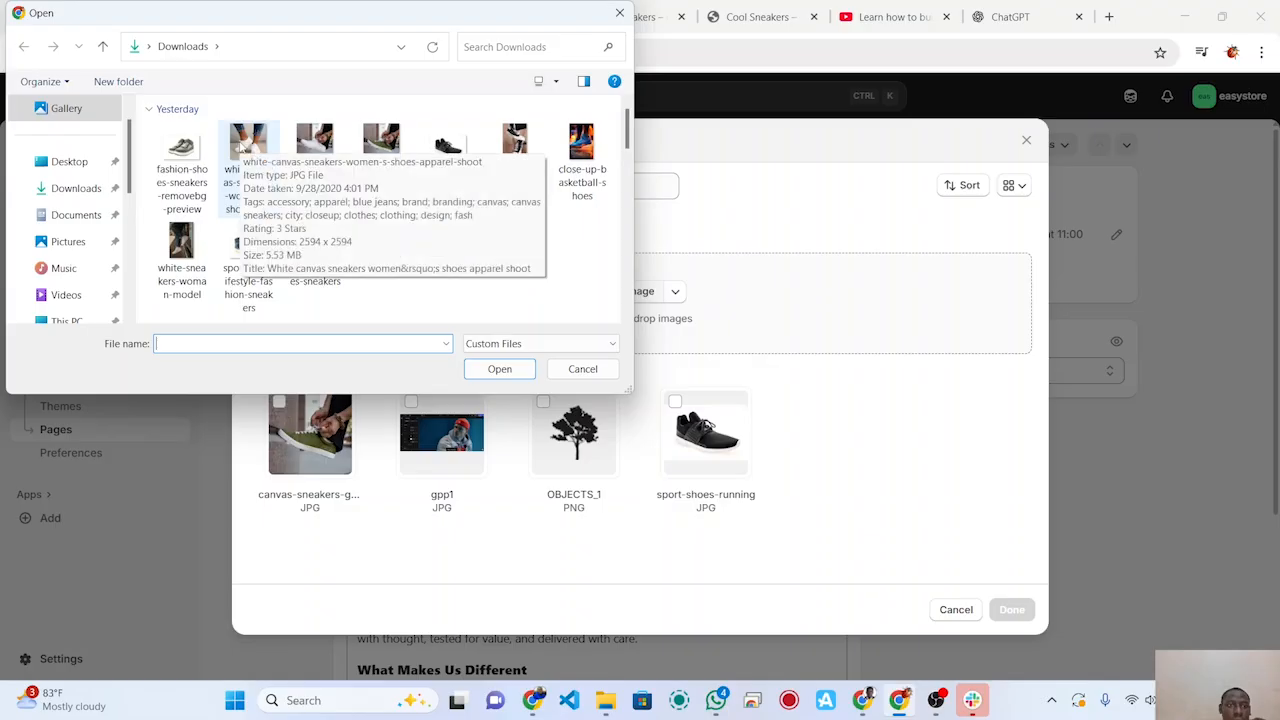
pyautogui.click(241, 146)
pyautogui.doubleClick(241, 146)
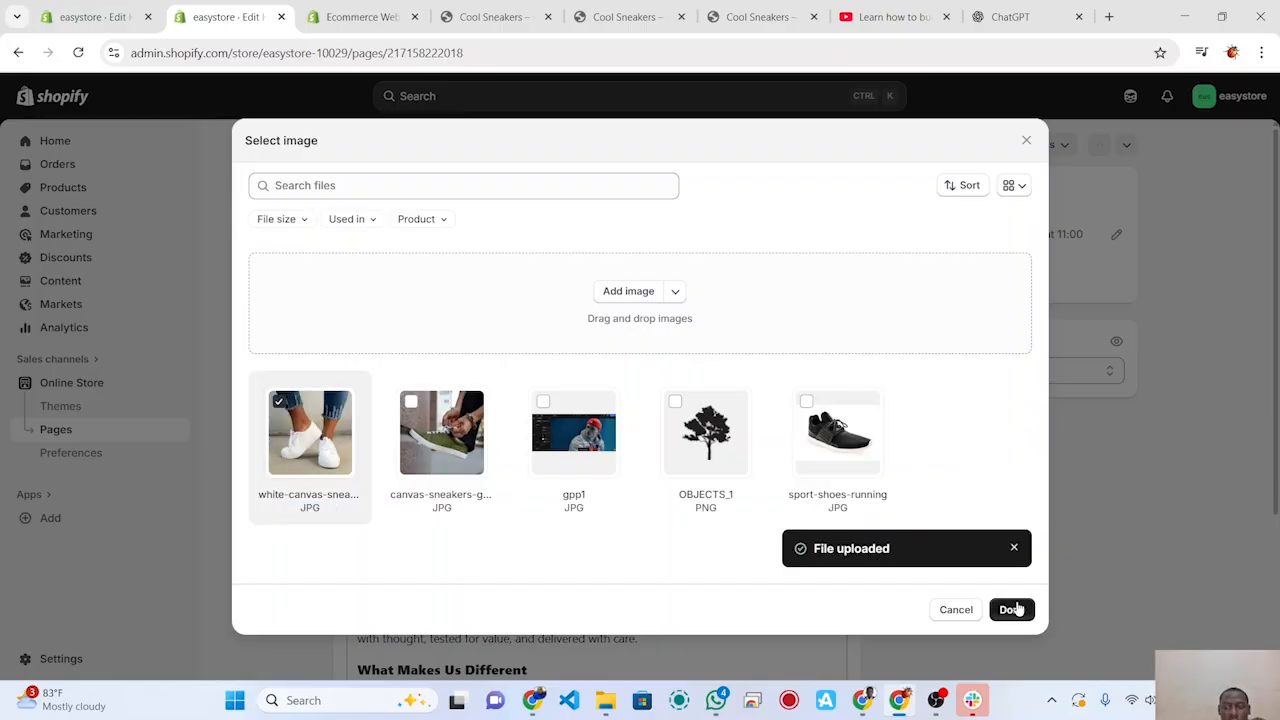
pyautogui.click(1012, 610)
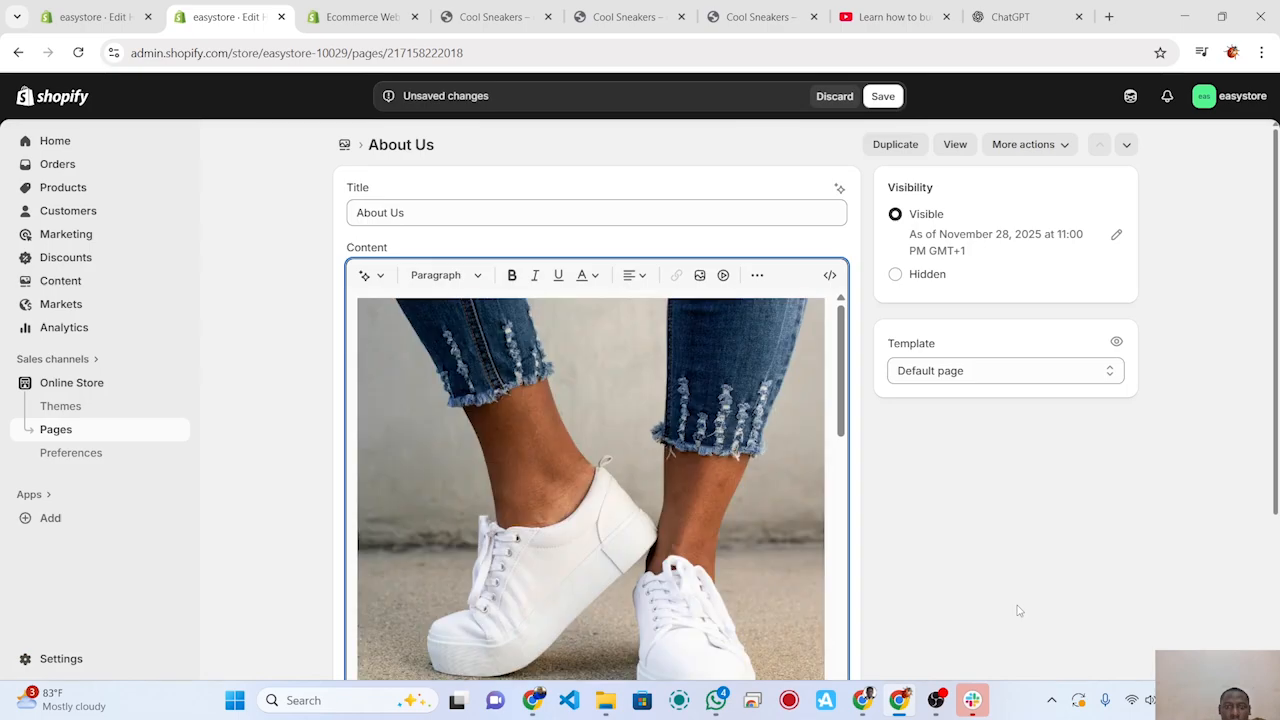
pyautogui.scroll(-3, 785, 512)
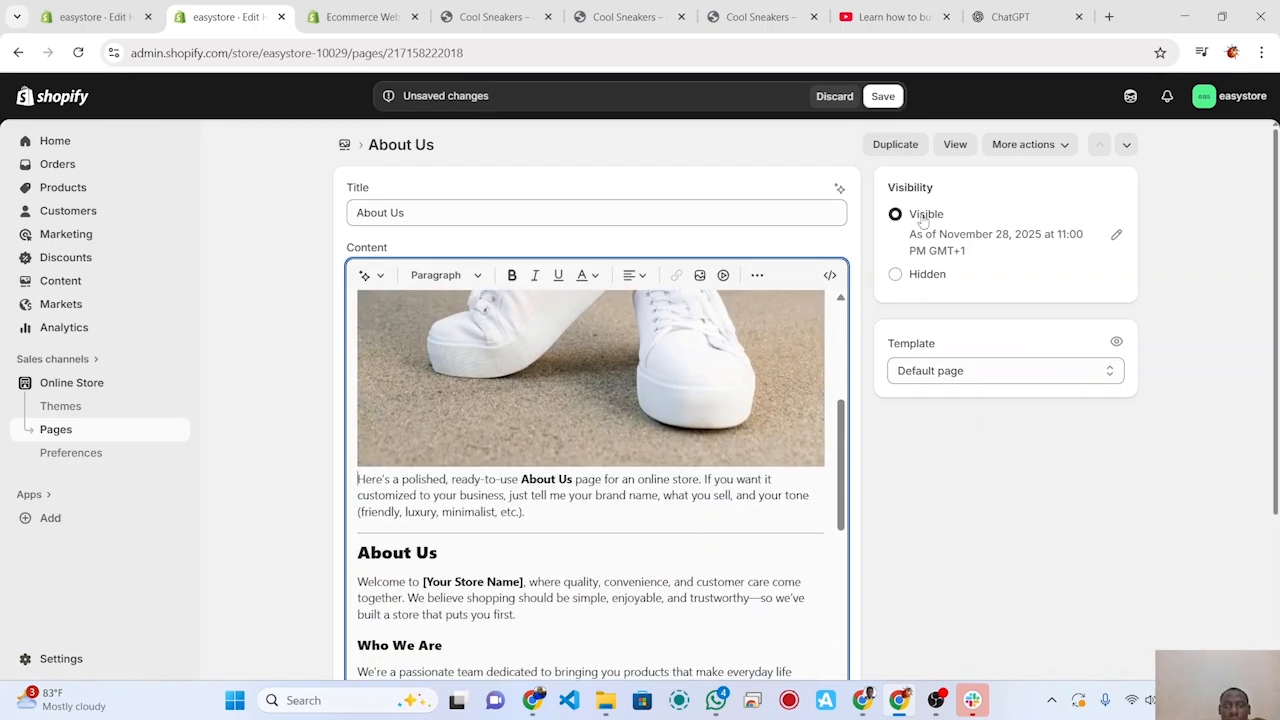
pyautogui.click(883, 97)
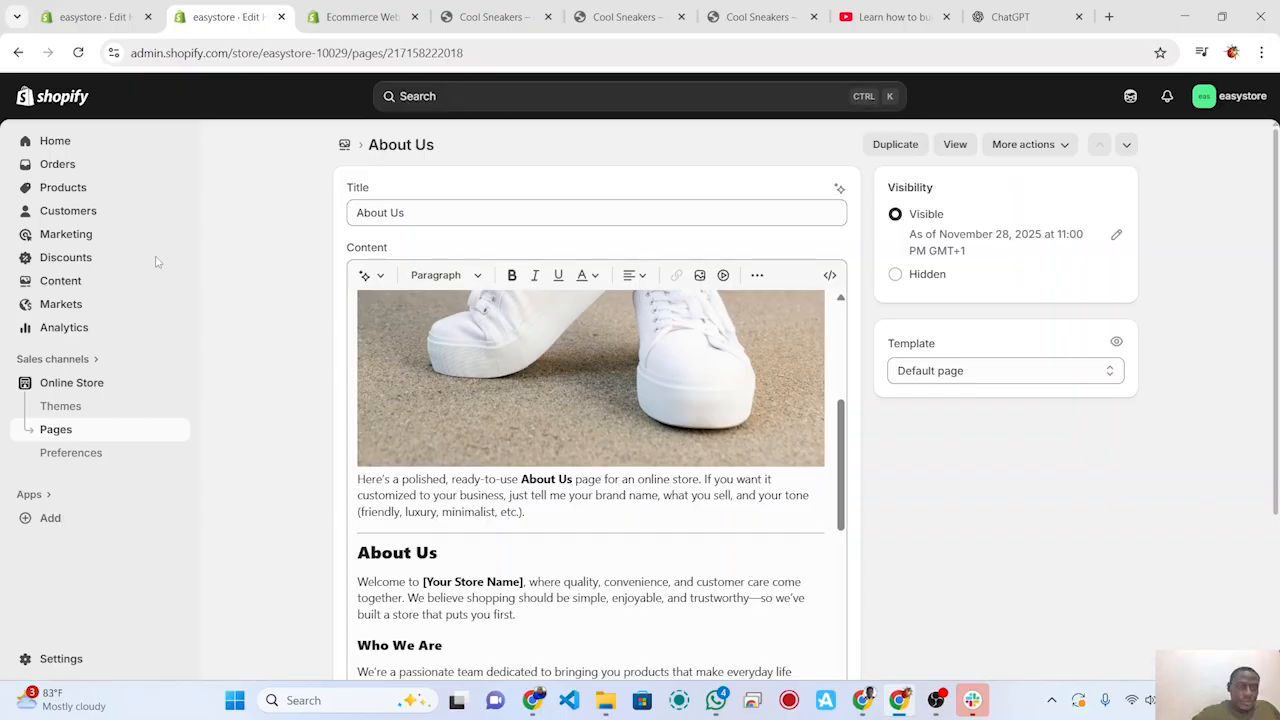
# Step: Reopen the Horizon theme for editing and examine the About Us page with its inserted image in the preview
pyautogui.click(72, 410)
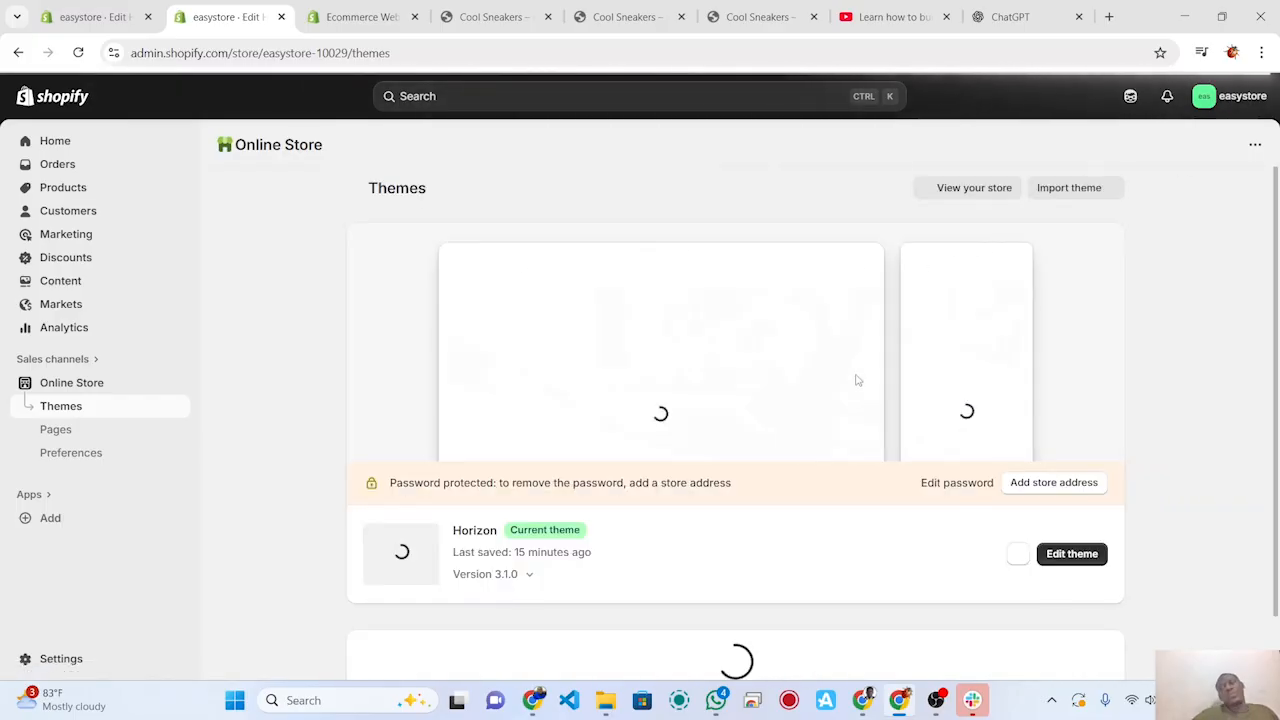
pyautogui.click(1075, 555)
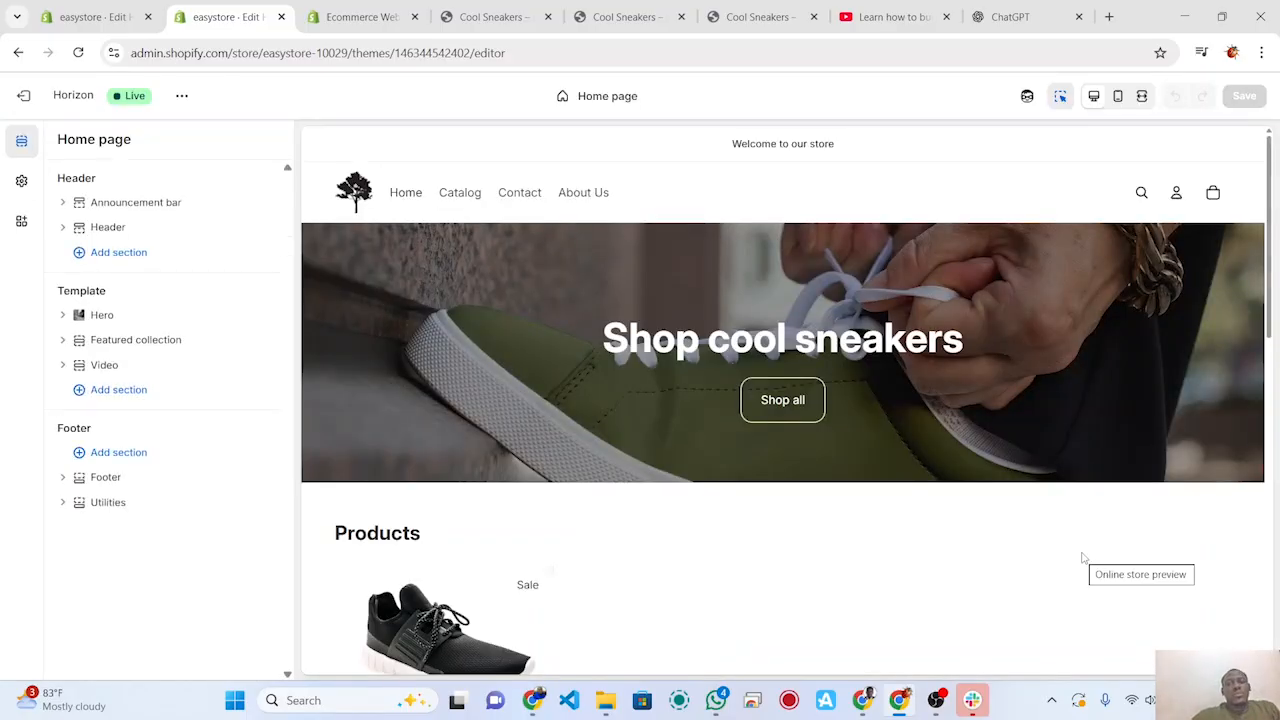
pyautogui.scroll(-3, 1082, 558)
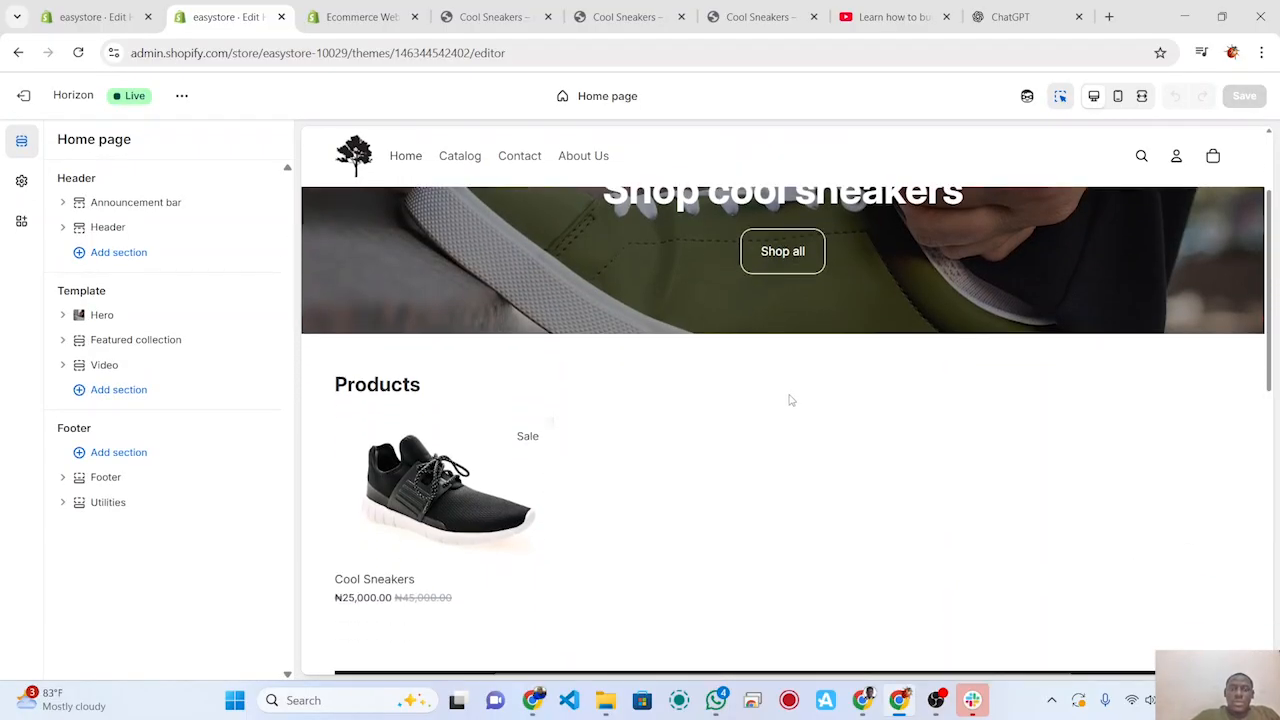
pyautogui.click(597, 166)
pyautogui.click(580, 195)
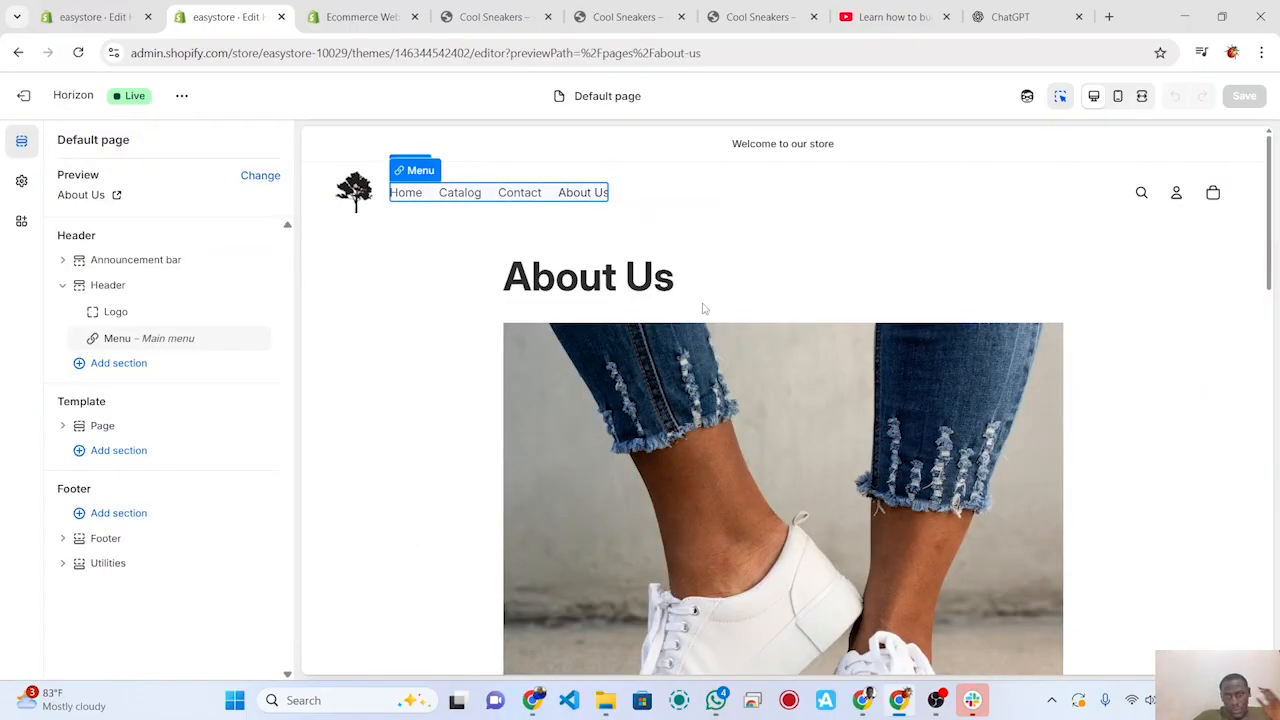
pyautogui.scroll(-6, 705, 309)
pyautogui.scroll(6, 705, 309)
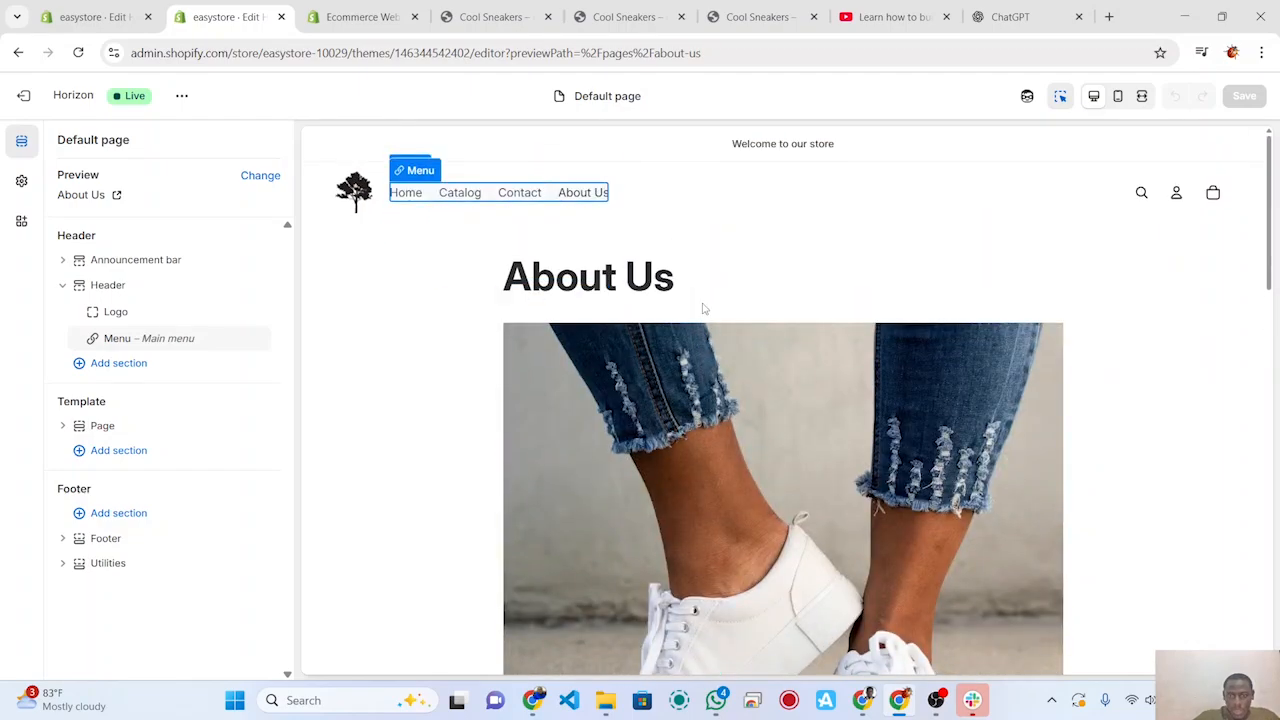
pyautogui.scroll(-3, 705, 309)
pyautogui.scroll(3, 703, 306)
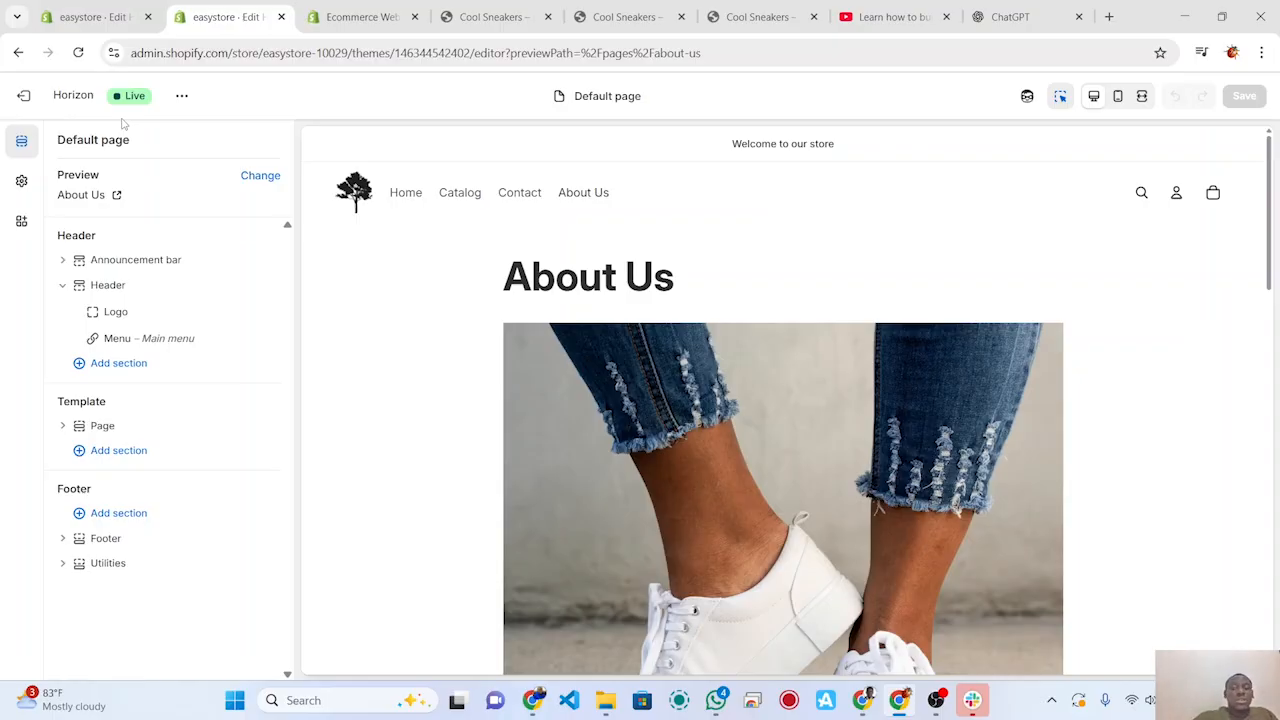
pyautogui.moveTo(119, 255)
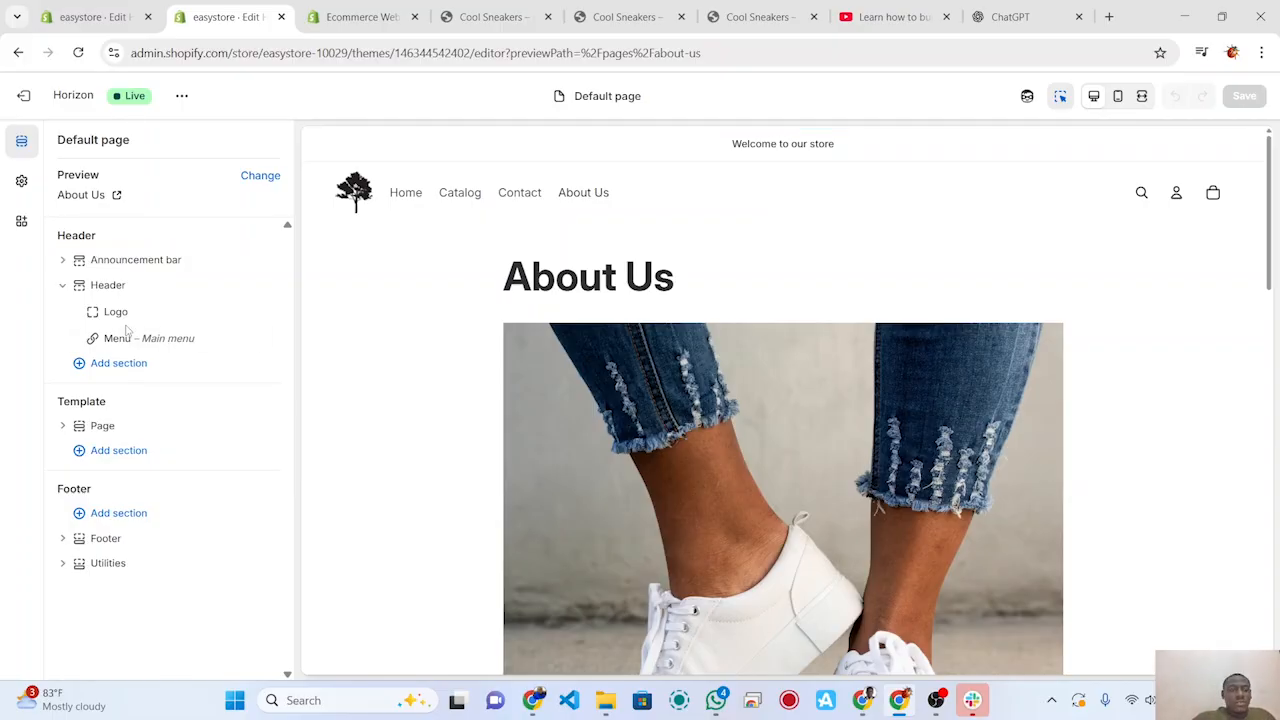
# Step: Leave the theme editor, go to the store content's blog posts, and start creating a new blog post
pyautogui.click(24, 97)
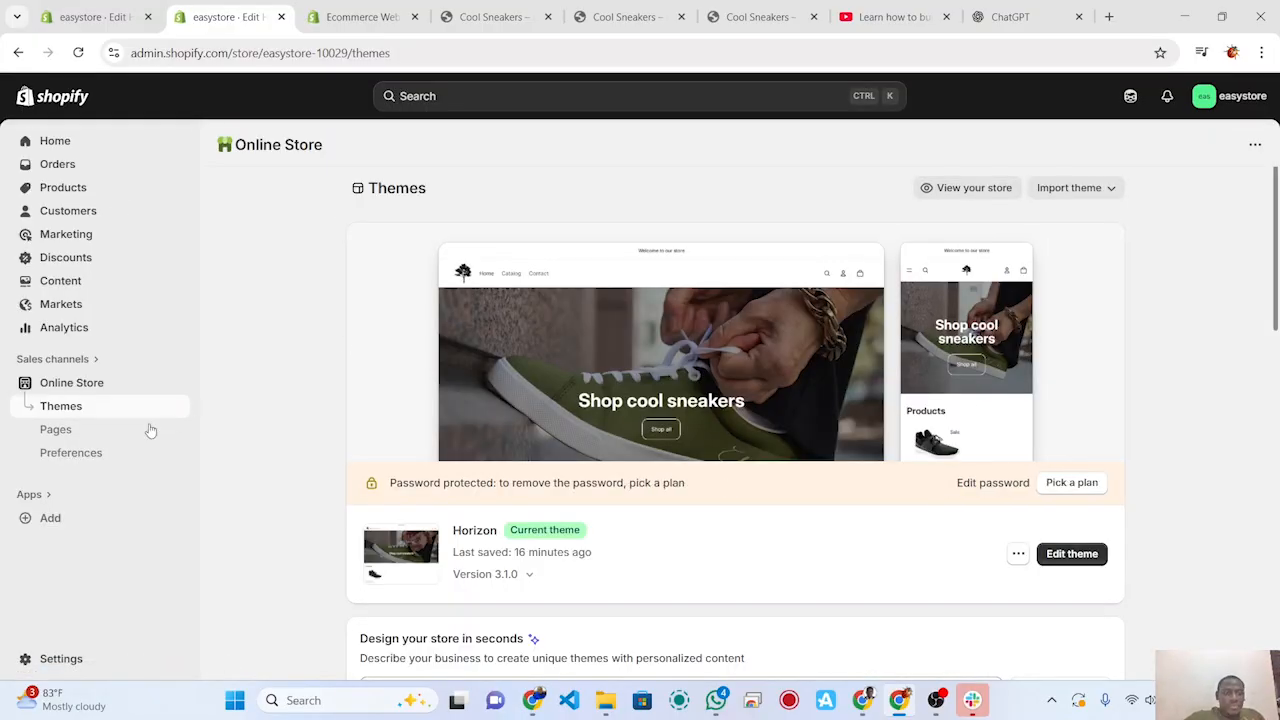
pyautogui.click(66, 436)
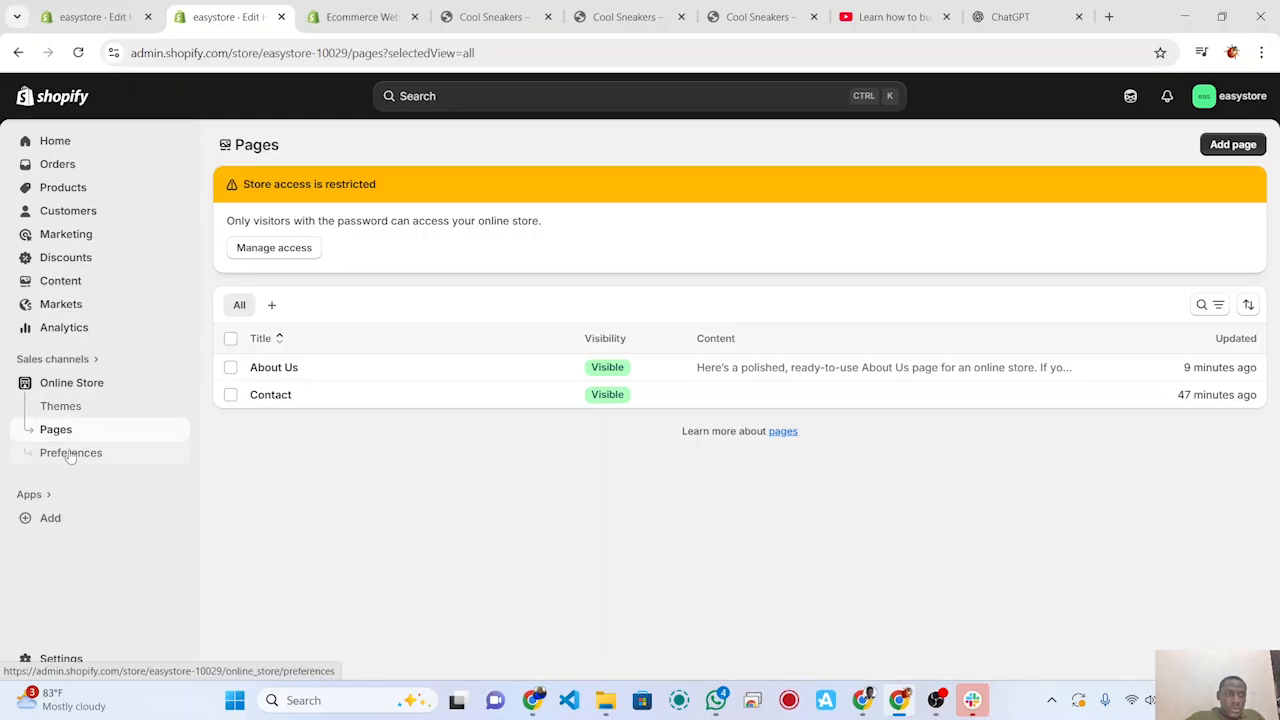
pyautogui.click(60, 281)
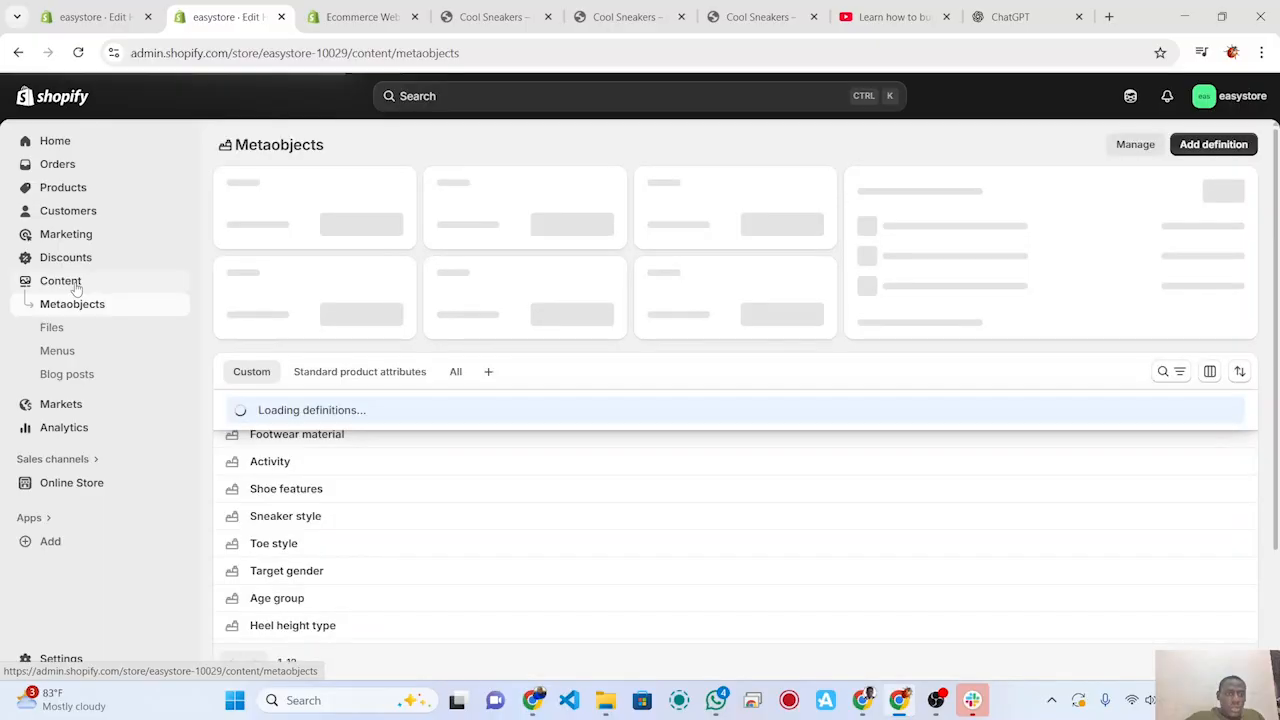
pyautogui.click(70, 375)
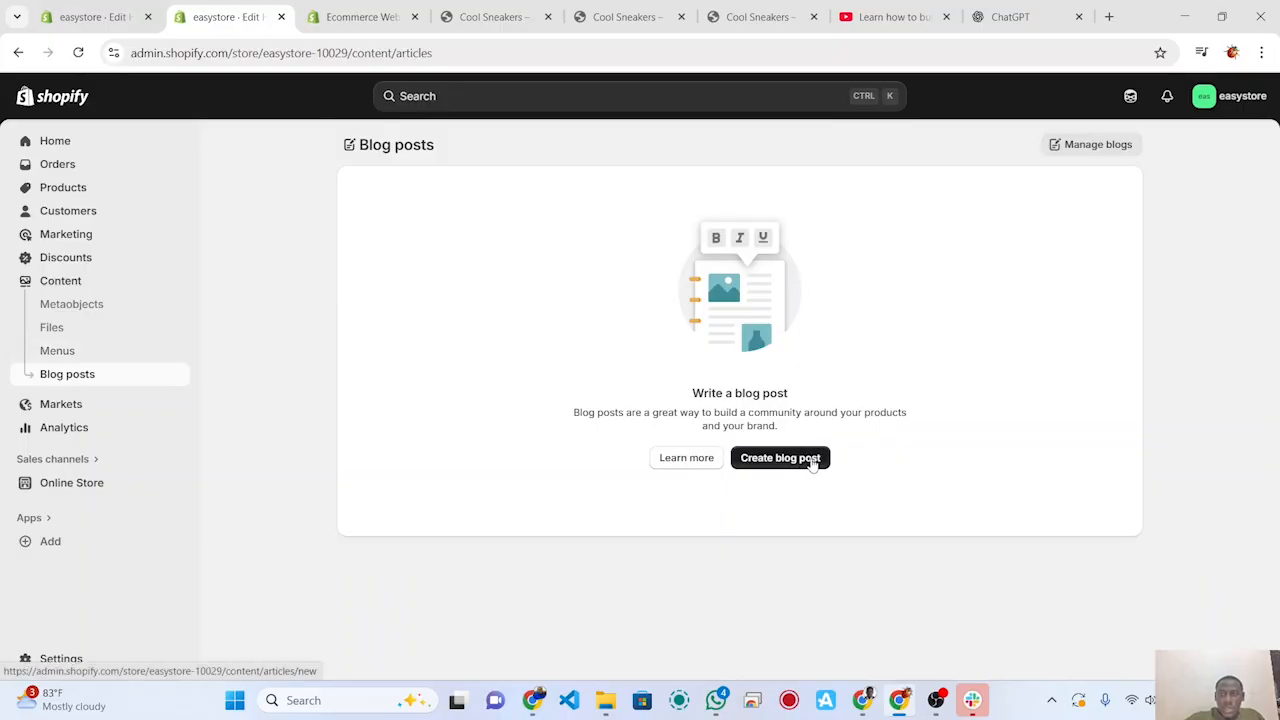
pyautogui.click(812, 460)
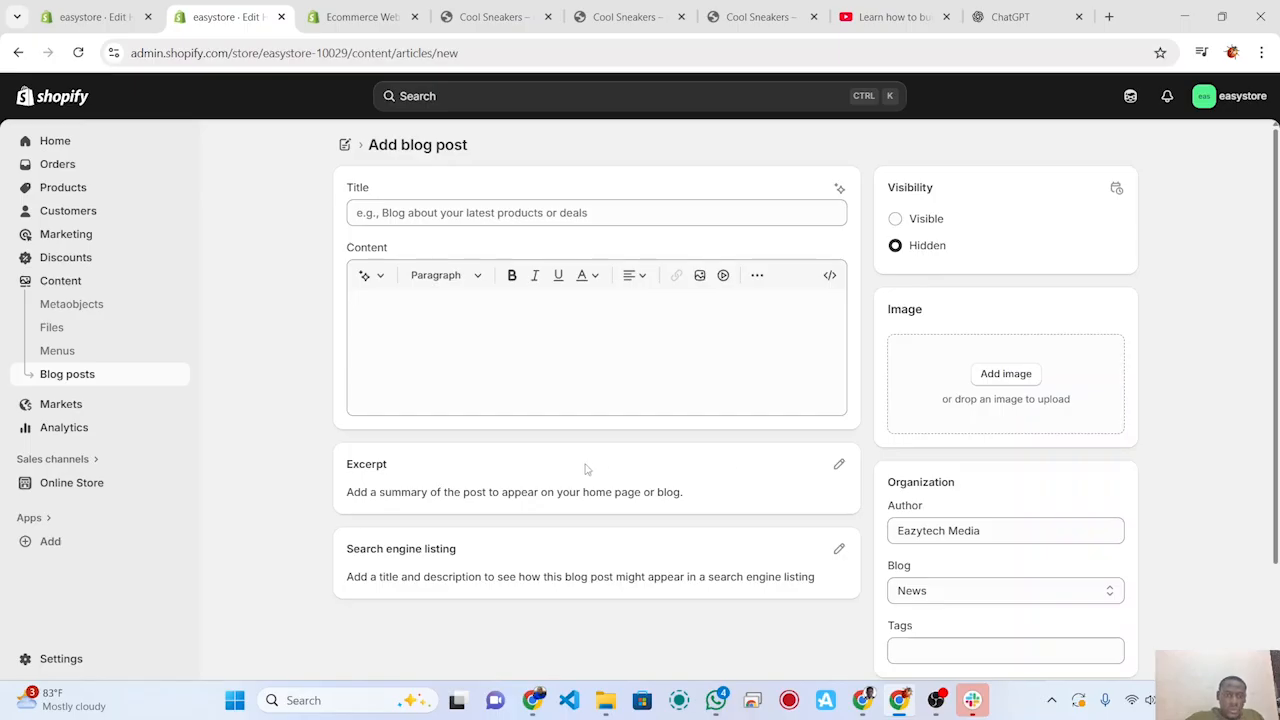
# Step: Title the new blog post "Best collection of sneaker now available."
pyautogui.click(433, 215)
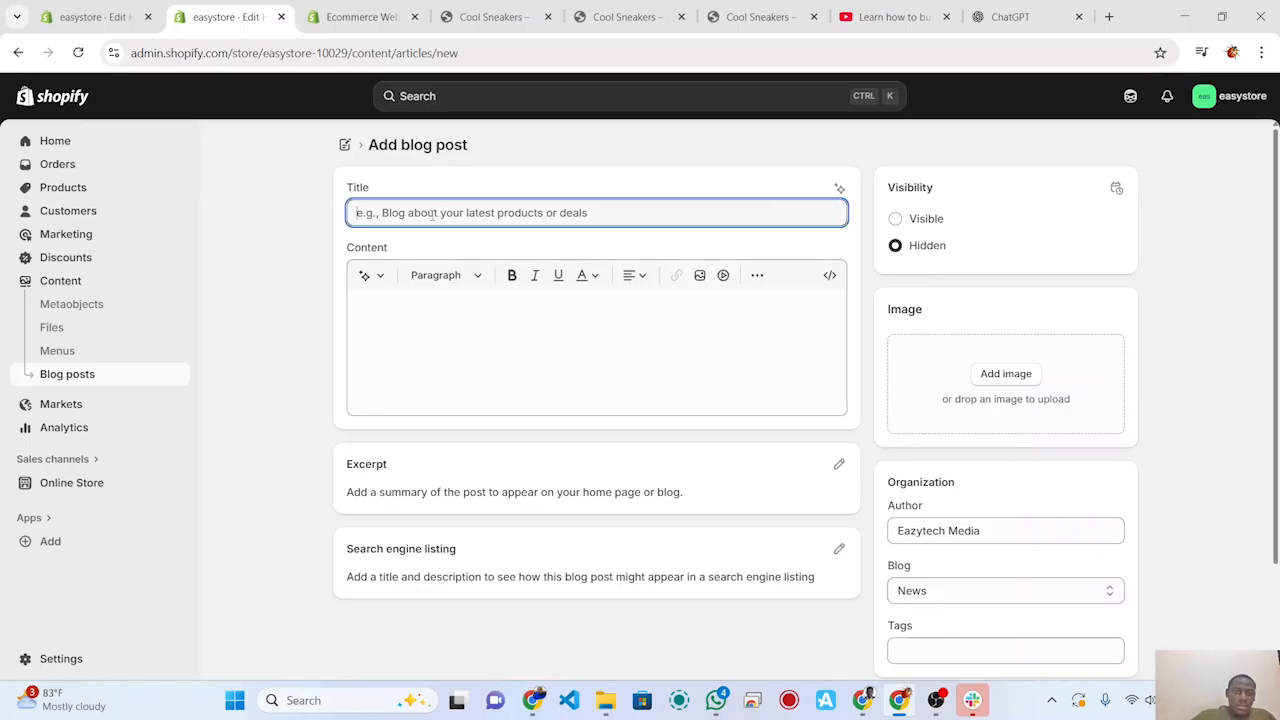
pyautogui.write('Bes')
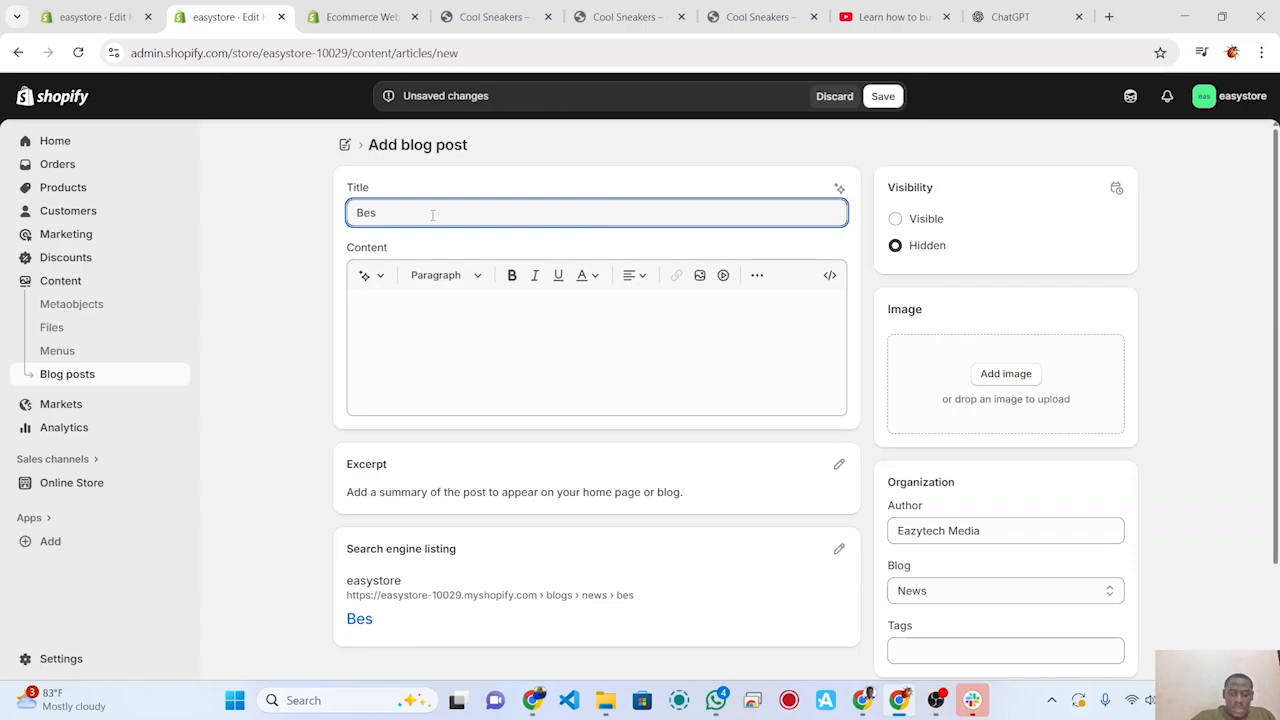
pyautogui.write('k')
pyautogui.press('BackSpace')
pyautogui.press('BackSpace')
pyautogui.write('t of coll')
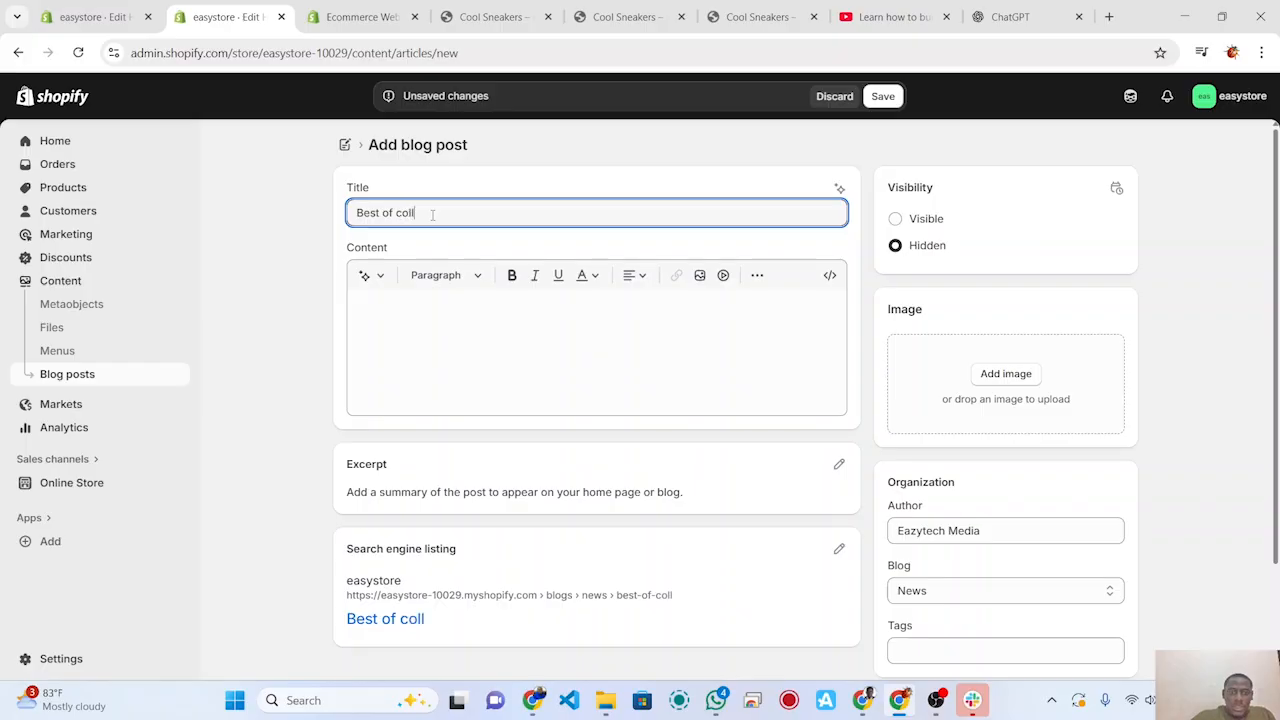
pyautogui.write('ects')
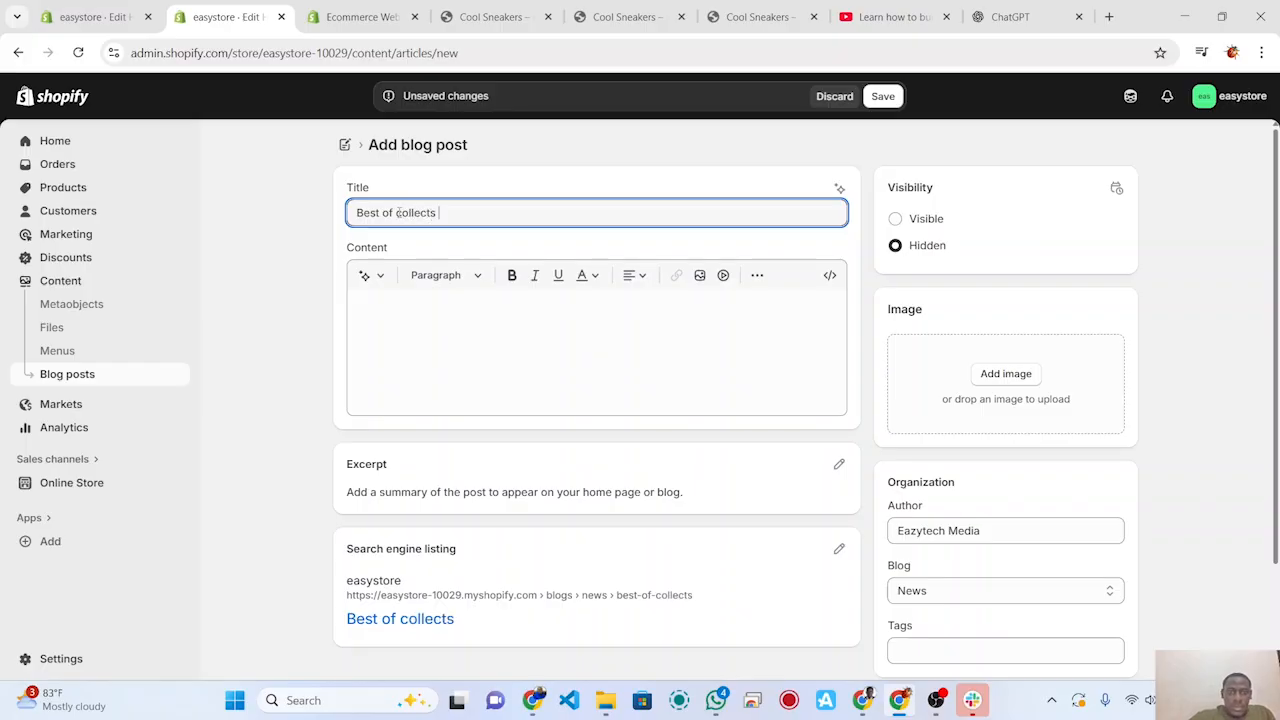
pyautogui.click(397, 213)
pyautogui.press('BackSpace')
pyautogui.press('BackSpace')
pyautogui.press('BackSpace')
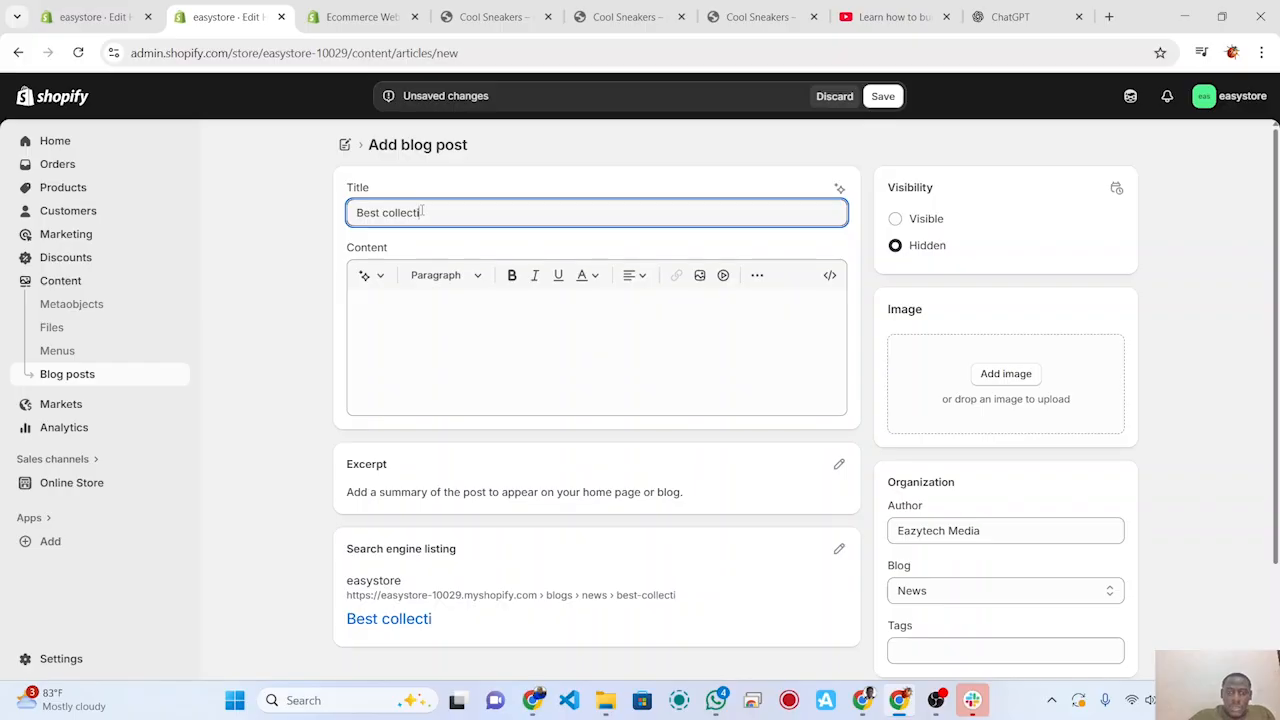
pyautogui.write('on of')
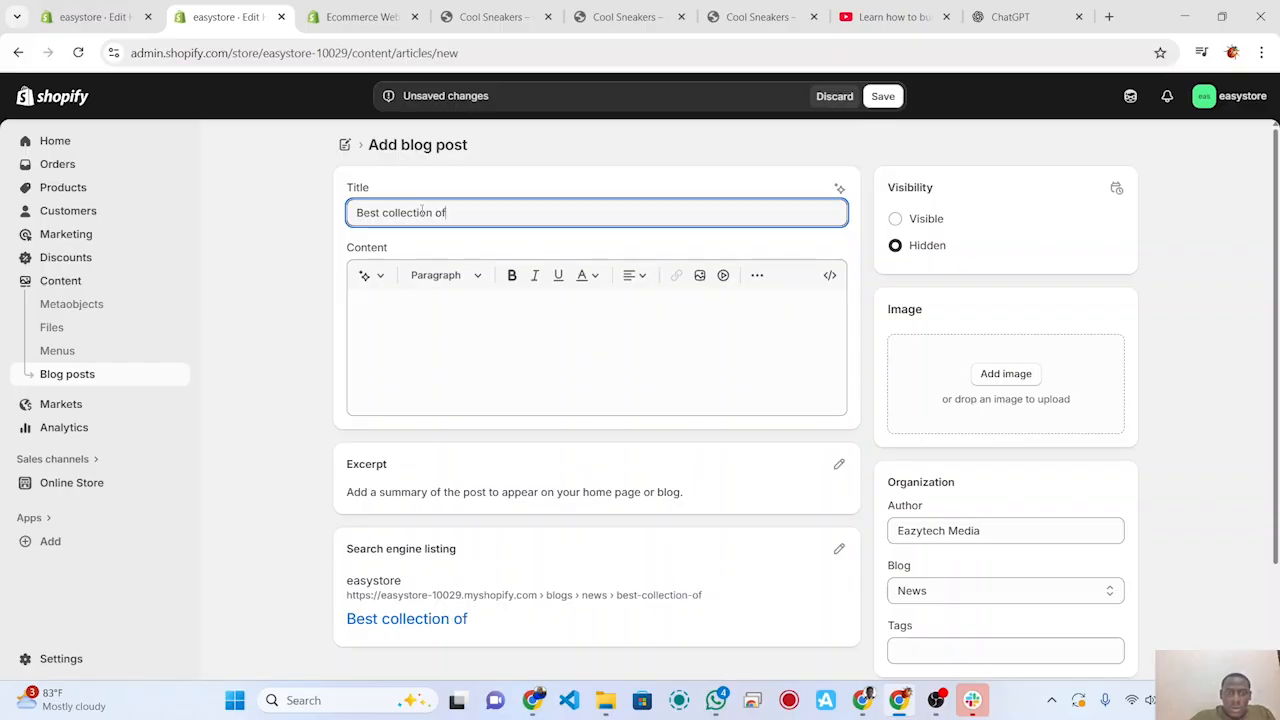
pyautogui.write(' sne')
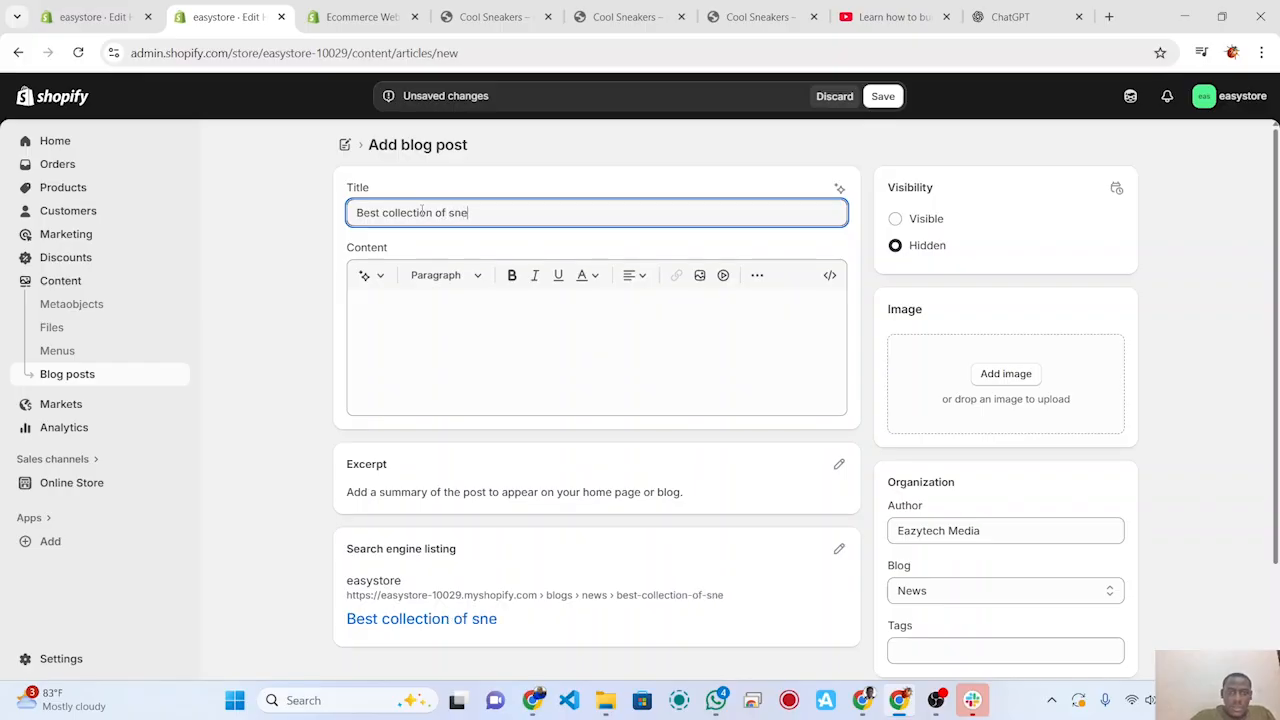
pyautogui.write('aker ')
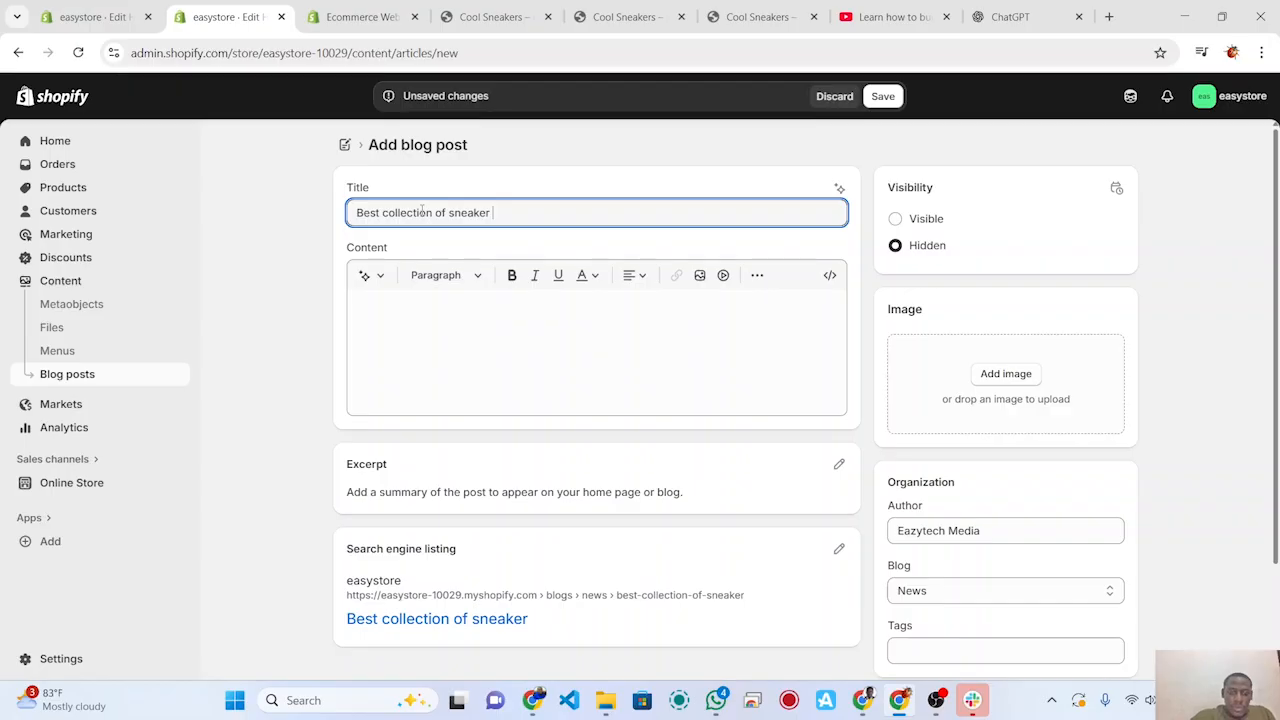
pyautogui.write('now availa')
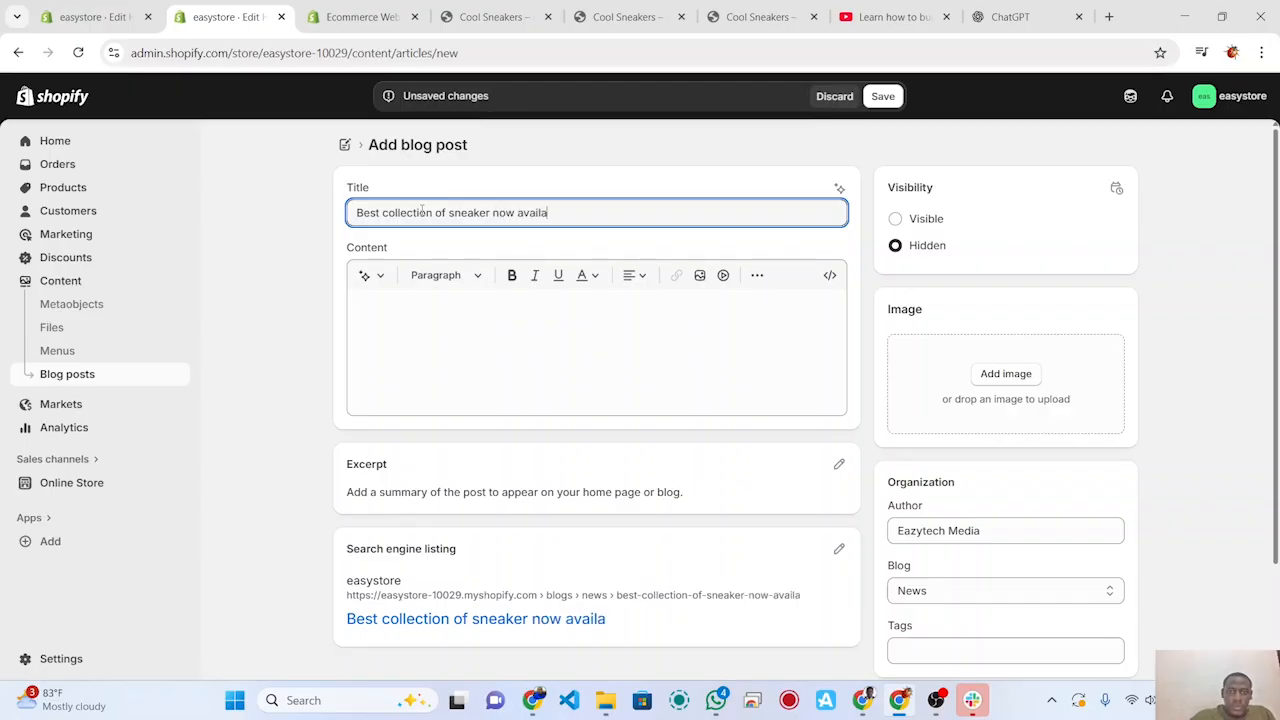
pyautogui.write('ble.')
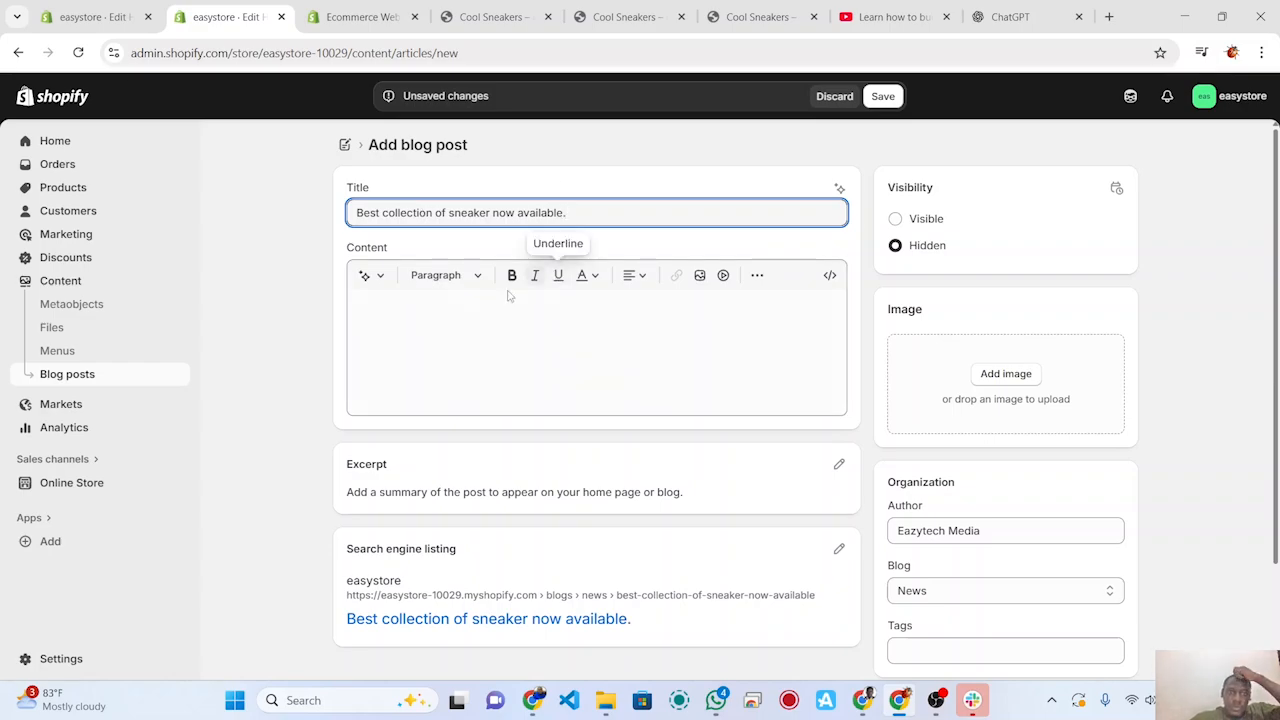
# Step: Generate the blog post's content from its title in a Playful tone and keep the generated text
pyautogui.moveTo(570, 212); pyautogui.dragTo(355, 212)
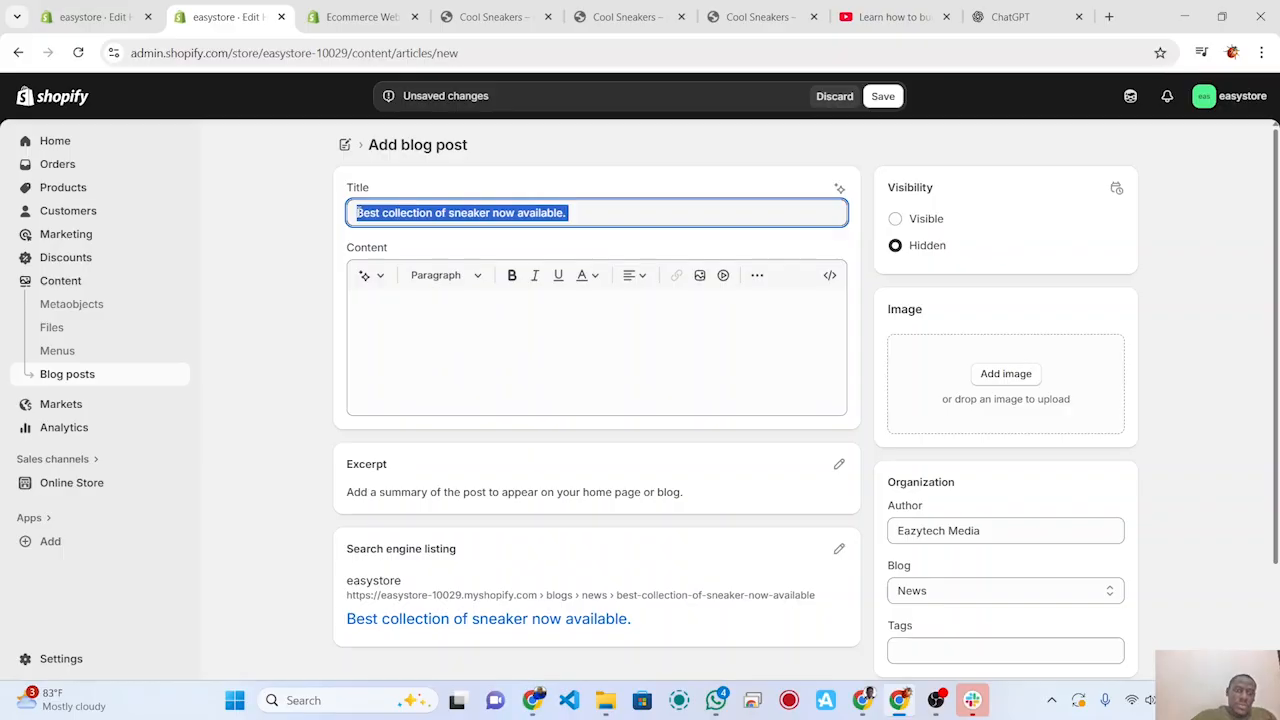
pyautogui.click(382, 335)
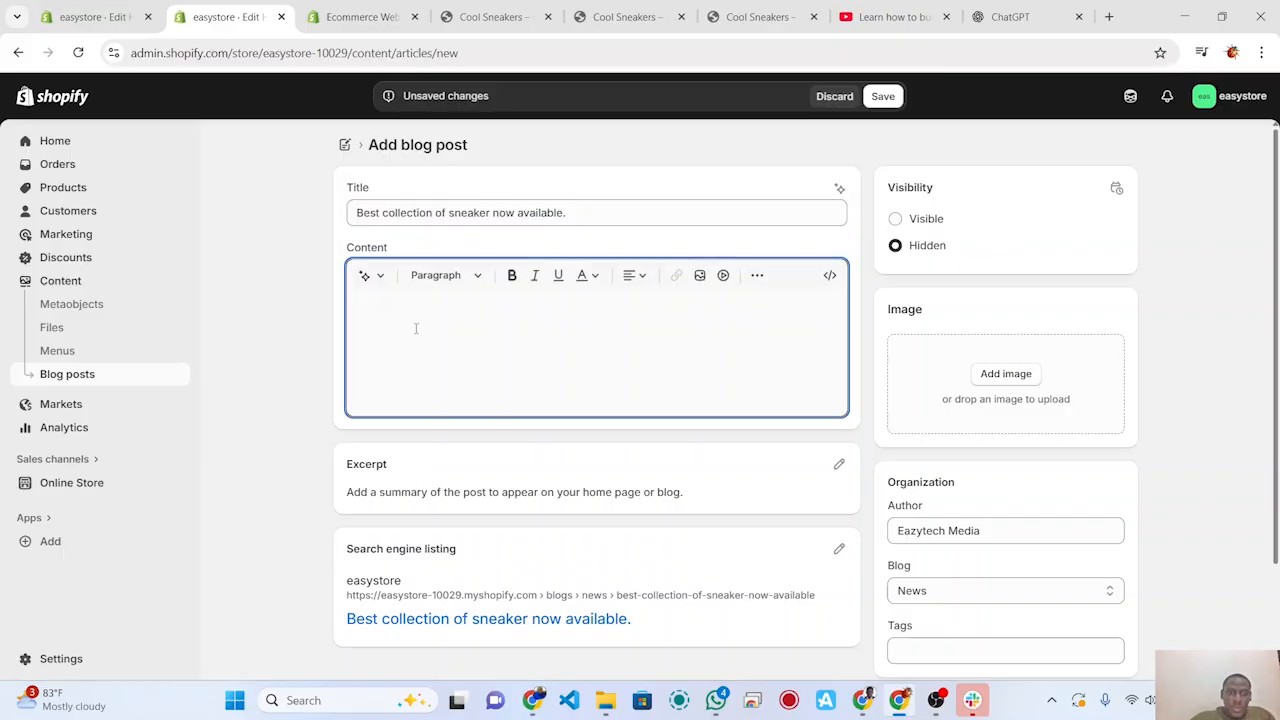
pyautogui.click(368, 276)
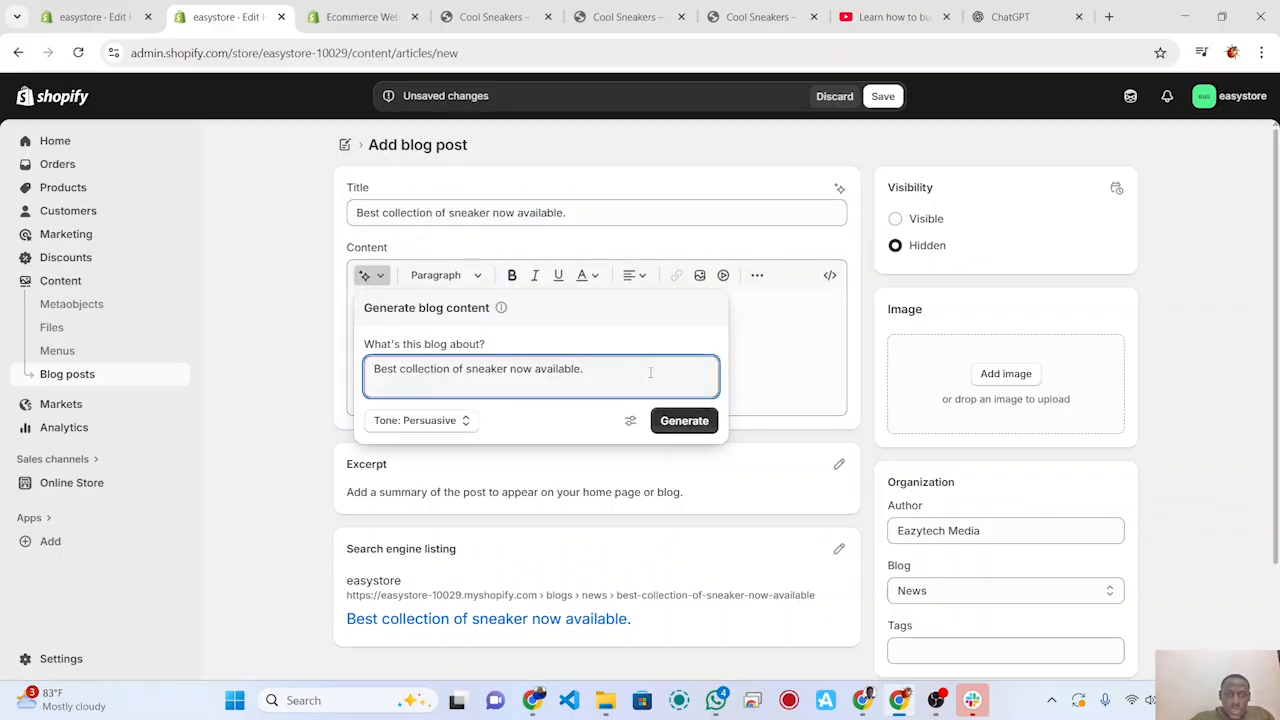
pyautogui.click(466, 420)
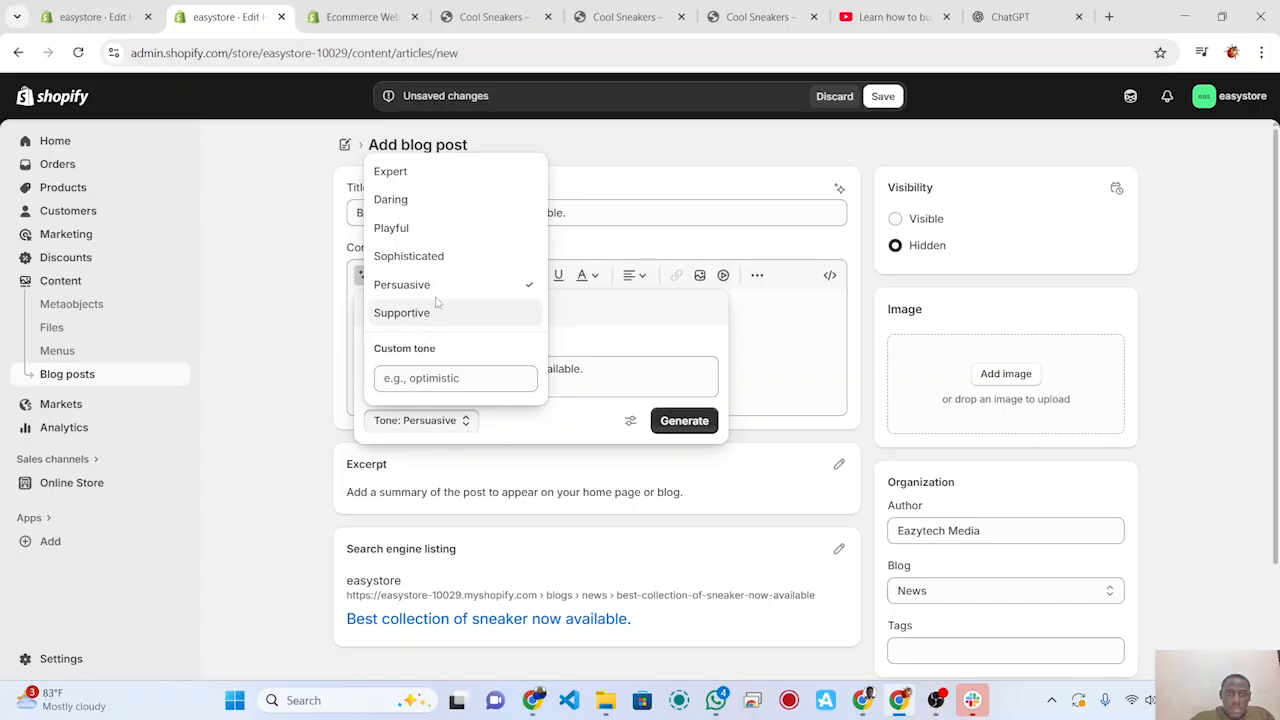
pyautogui.doubleClick(421, 238)
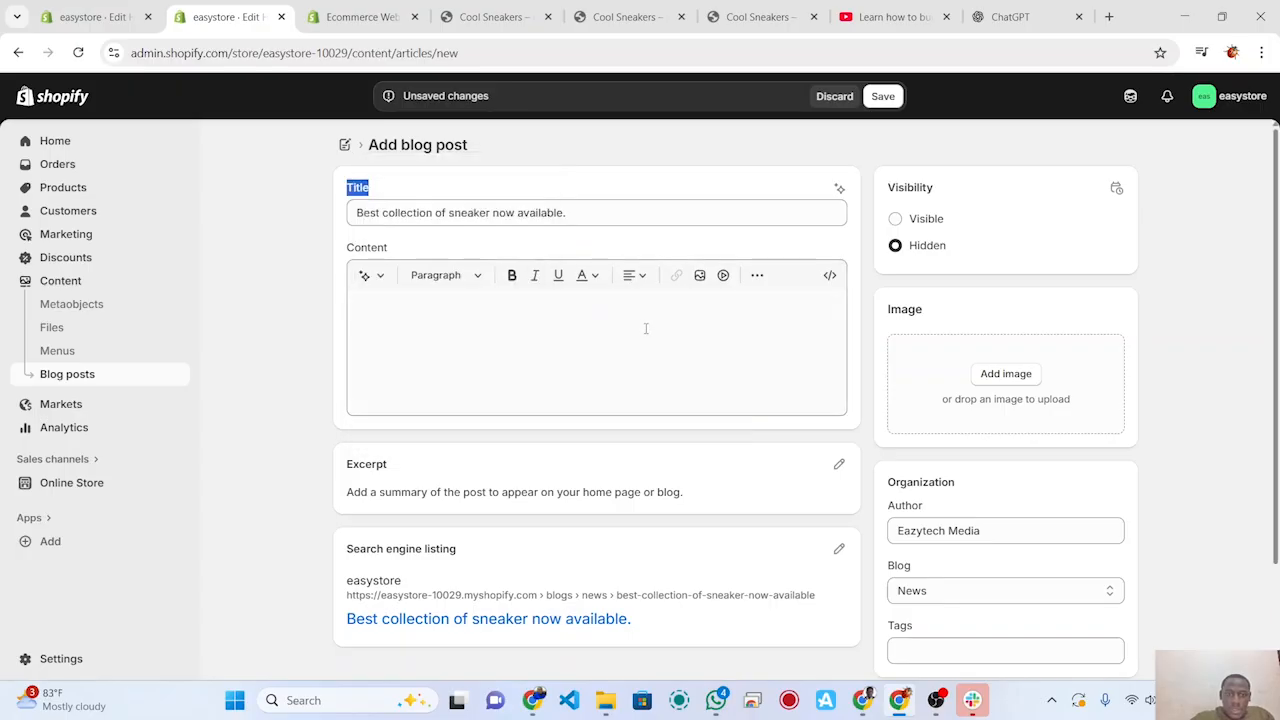
pyautogui.click(369, 276)
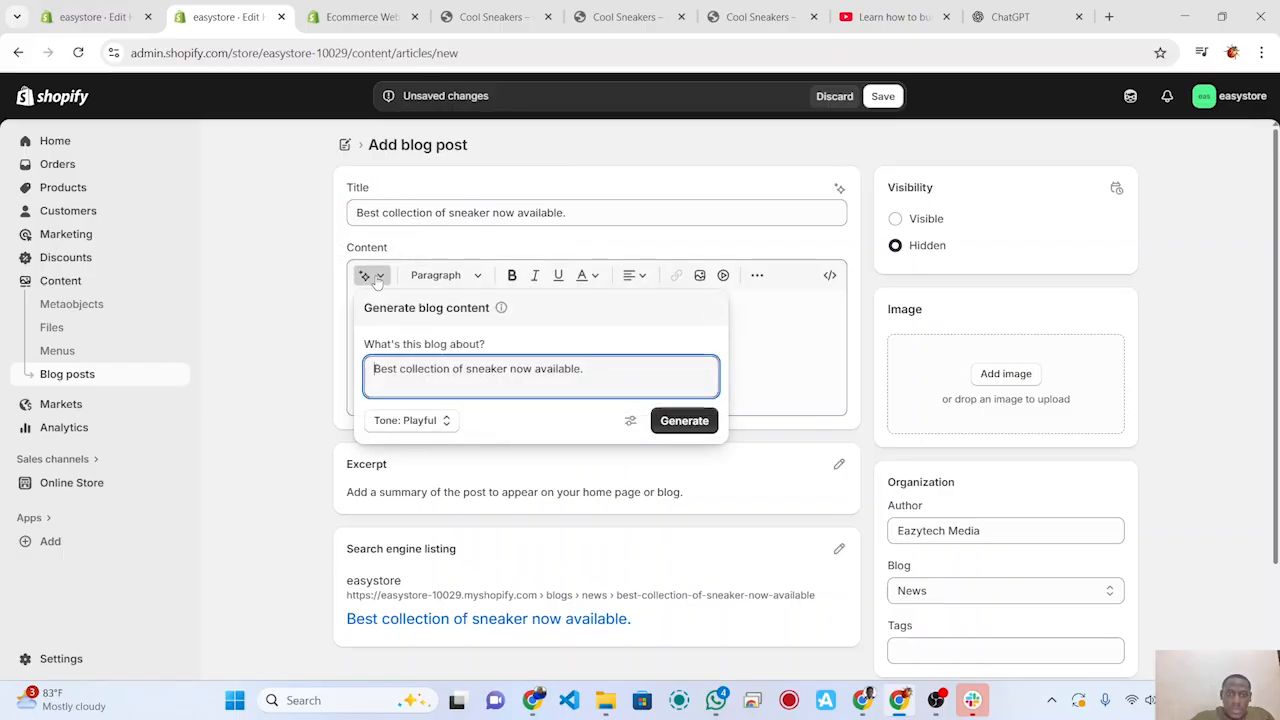
pyautogui.click(684, 421)
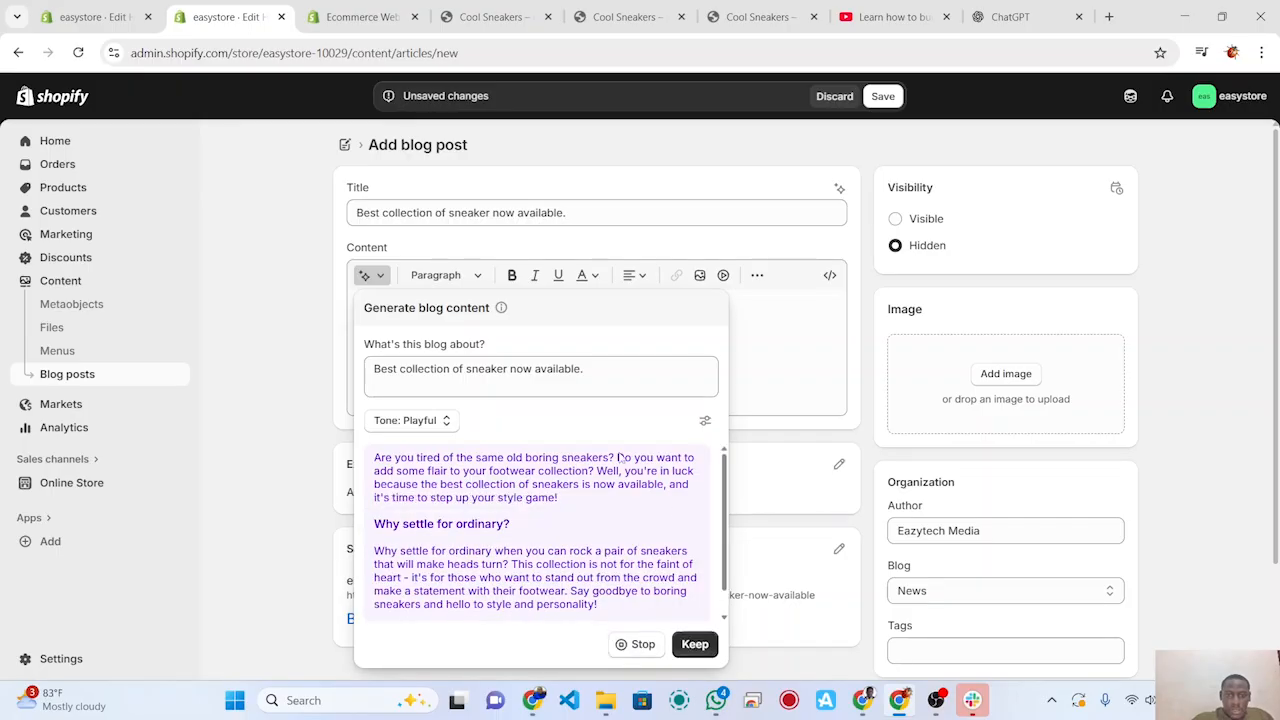
pyautogui.click(695, 645)
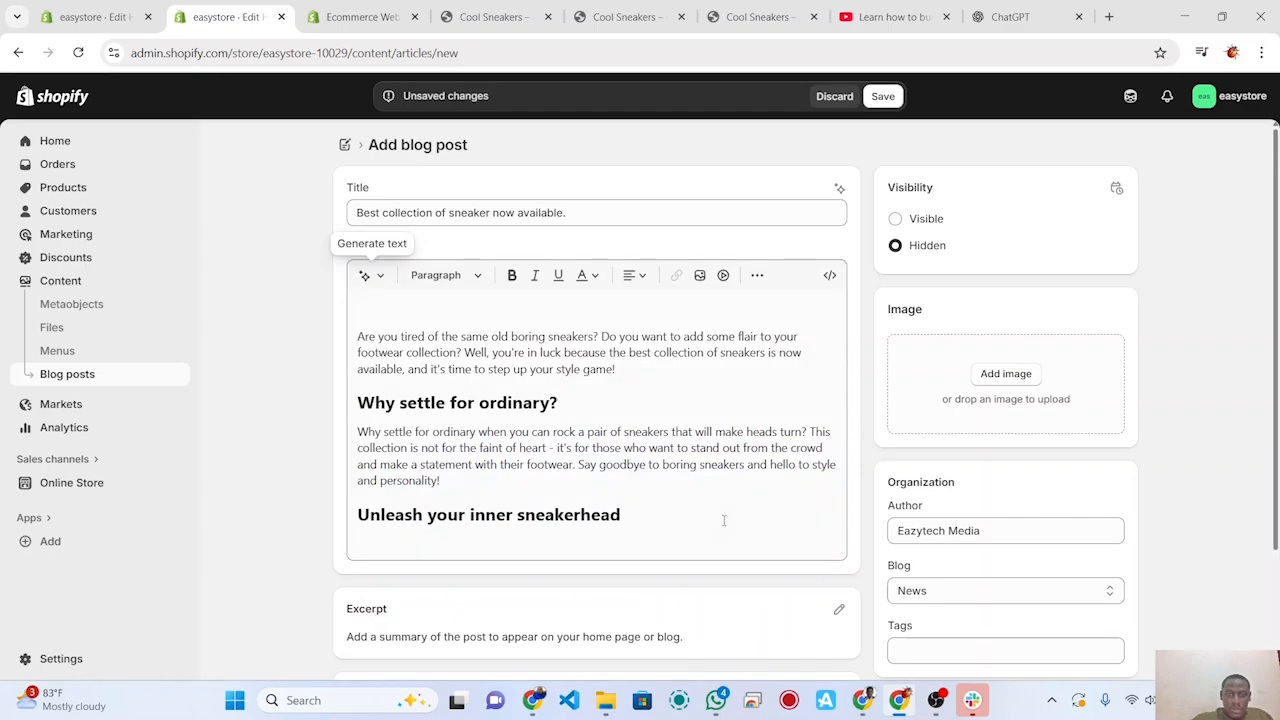
# Step: Make the blog post visible and upload white-sneakers-woman-model from Downloads as its image
pyautogui.click(896, 220)
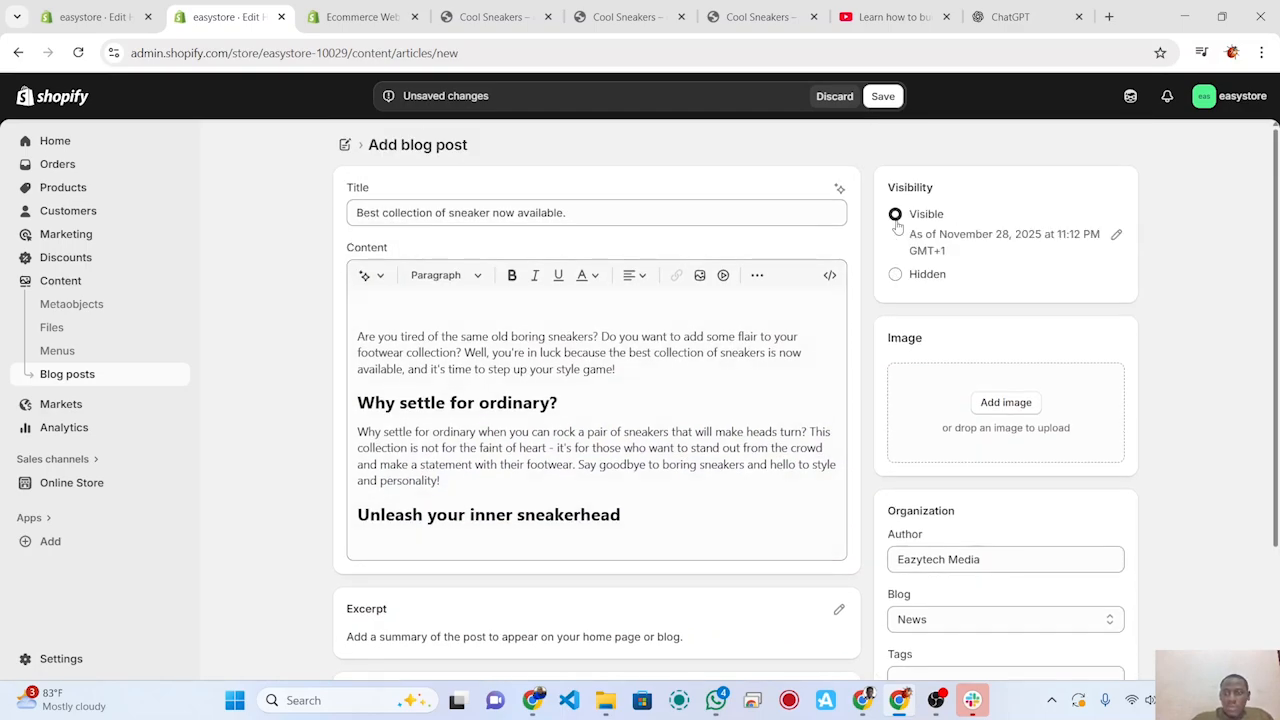
pyautogui.click(1004, 404)
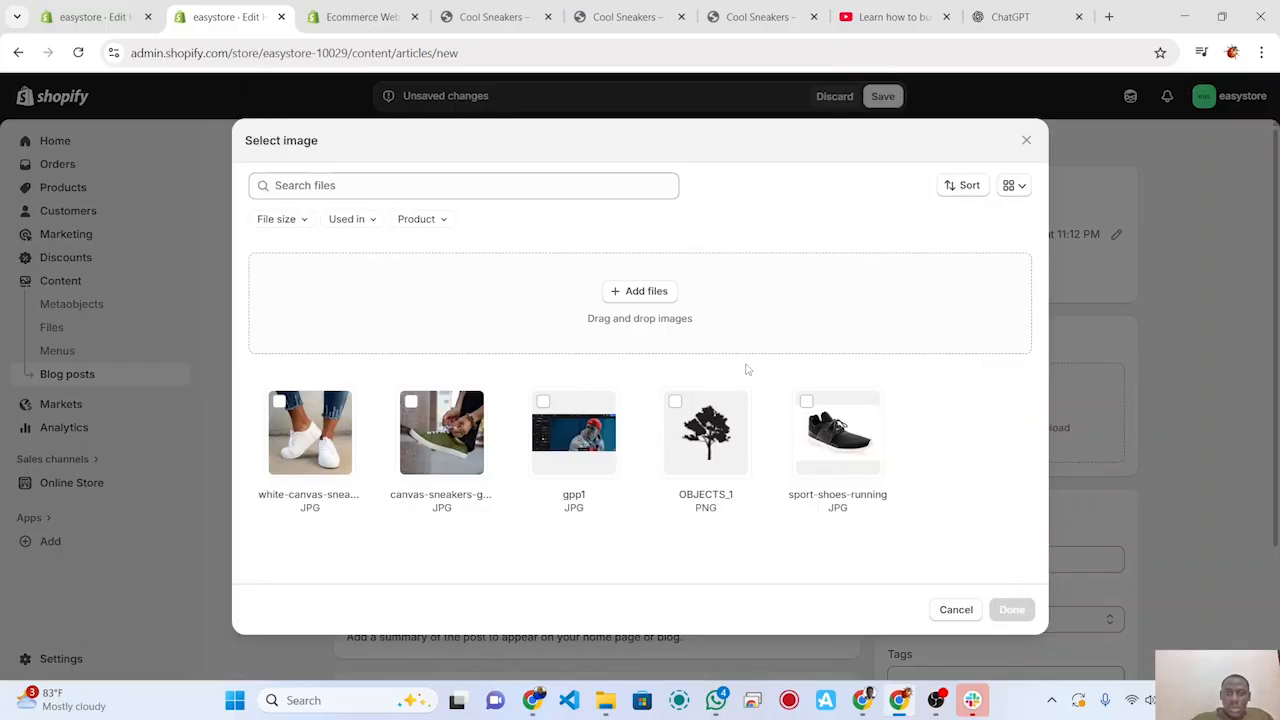
pyautogui.click(637, 296)
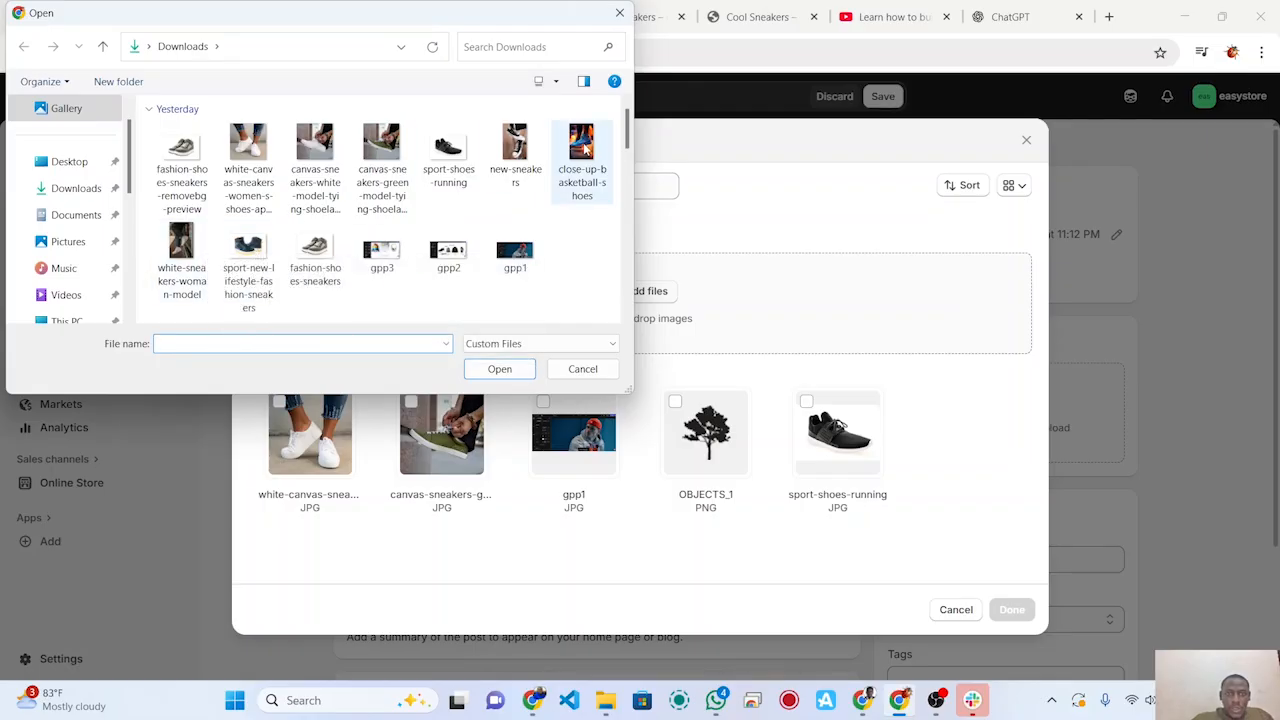
pyautogui.click(181, 255)
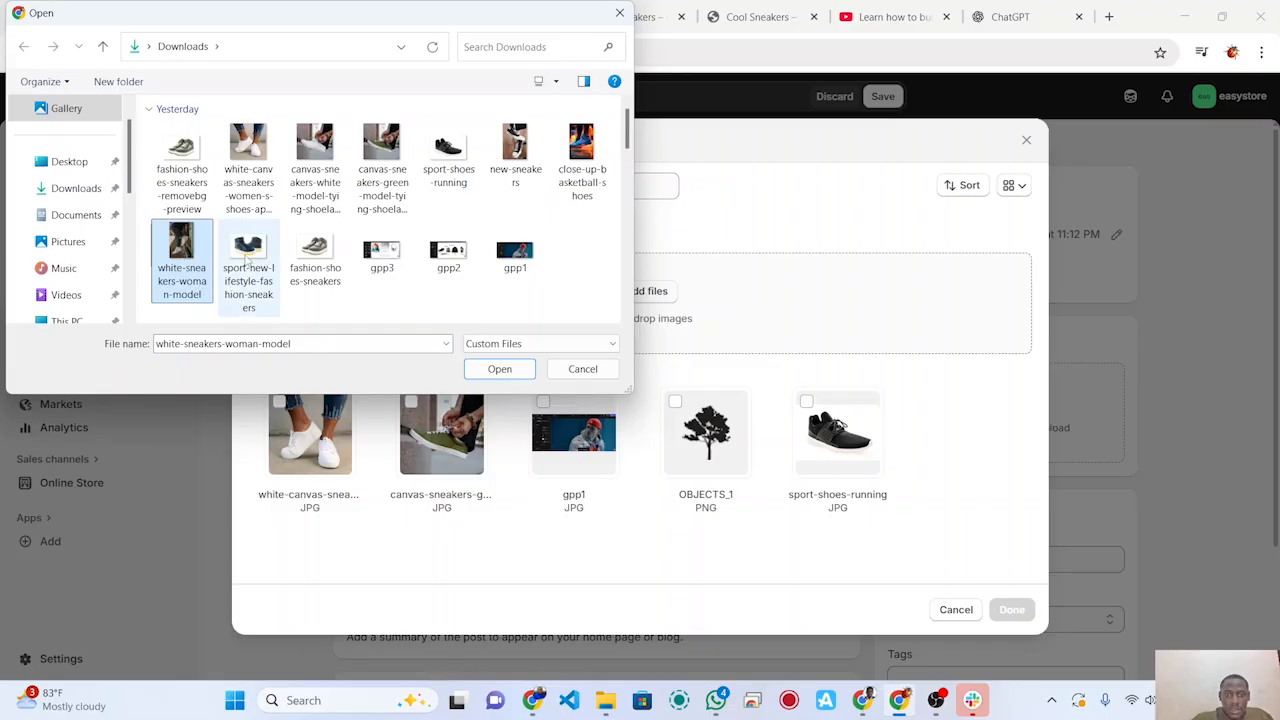
pyautogui.click(500, 369)
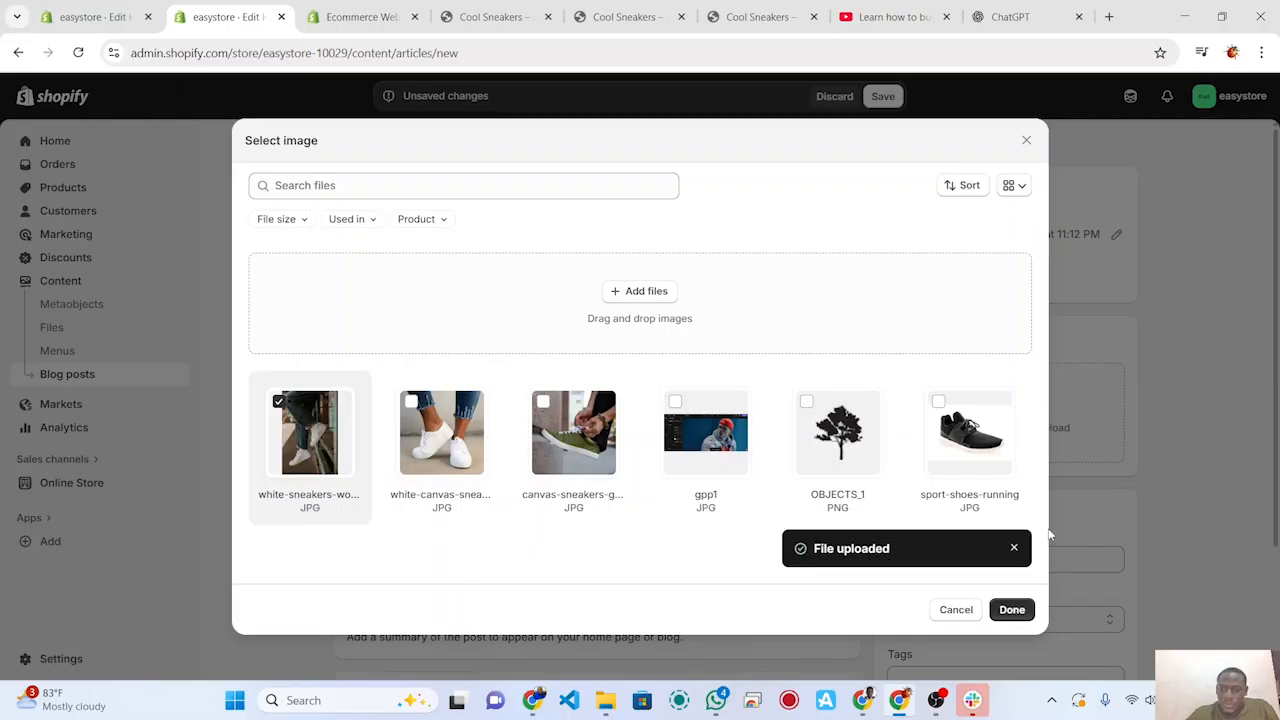
pyautogui.click(1012, 610)
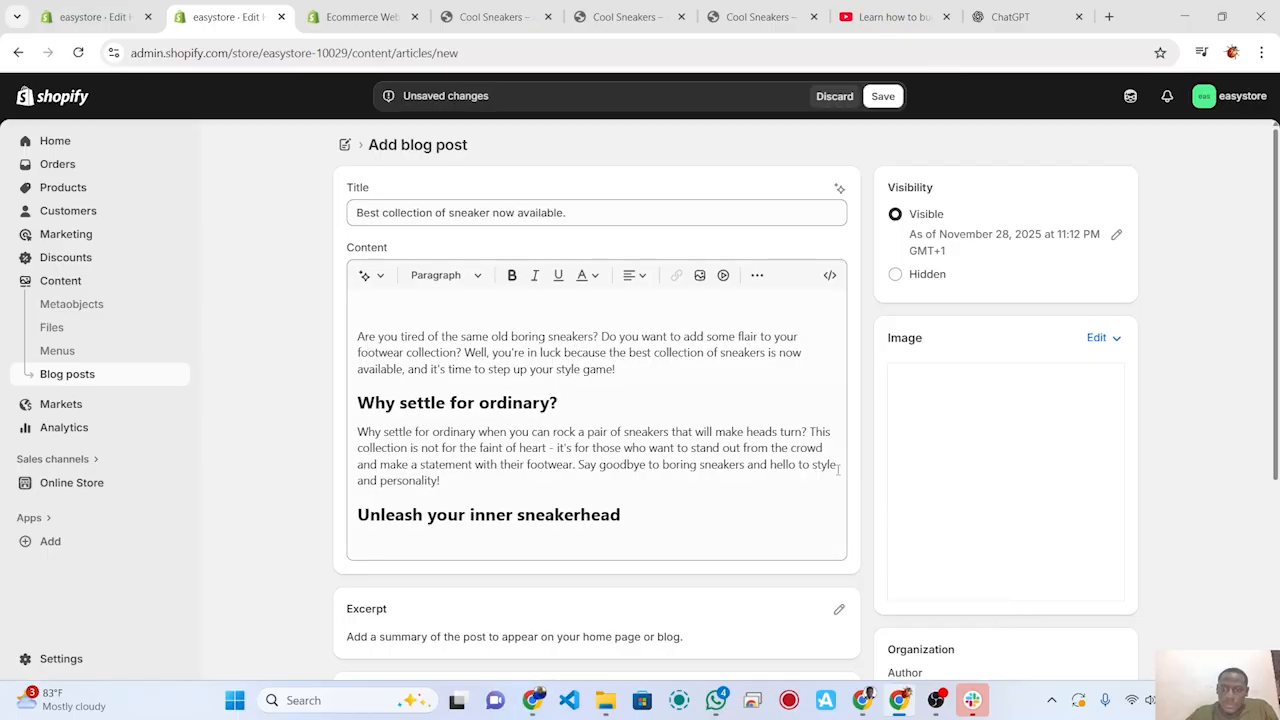
# Step: Review the remaining blog post settings, keep the Default blog post theme template, and save the post
pyautogui.scroll(-3, 700, 470)
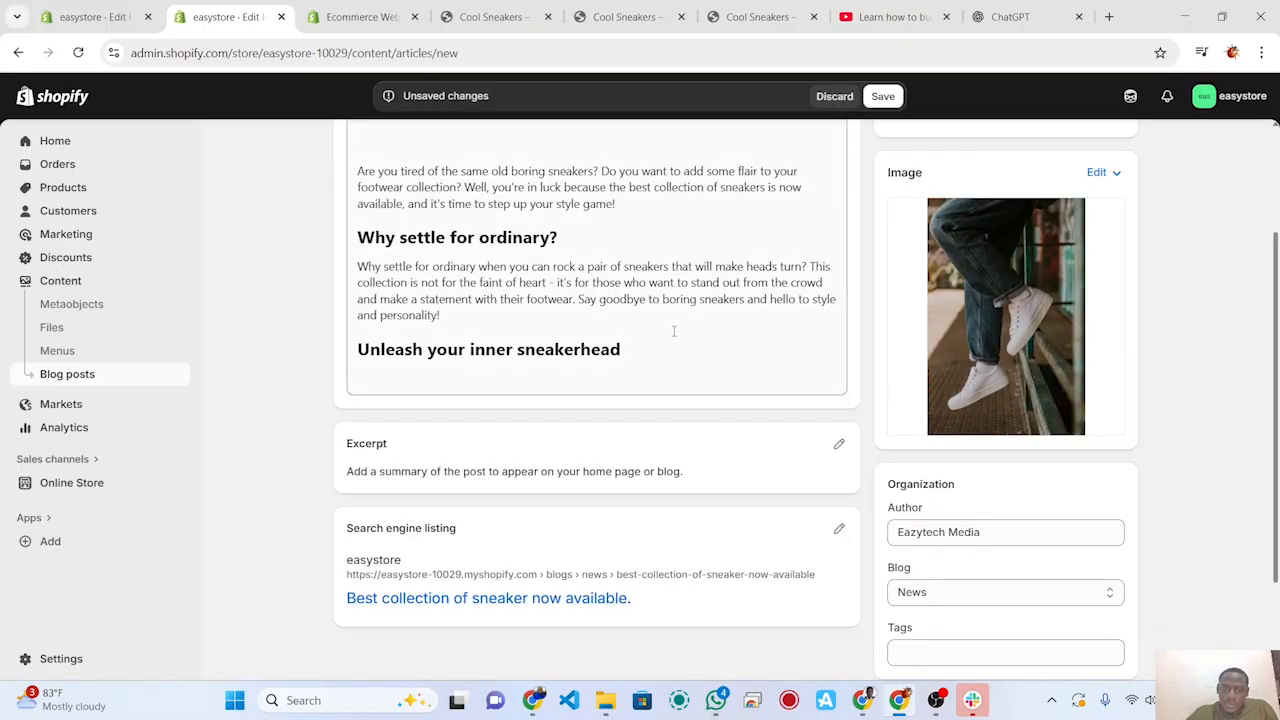
pyautogui.scroll(-1, 674, 331)
pyautogui.scroll(1, 674, 331)
pyautogui.scroll(-1, 674, 331)
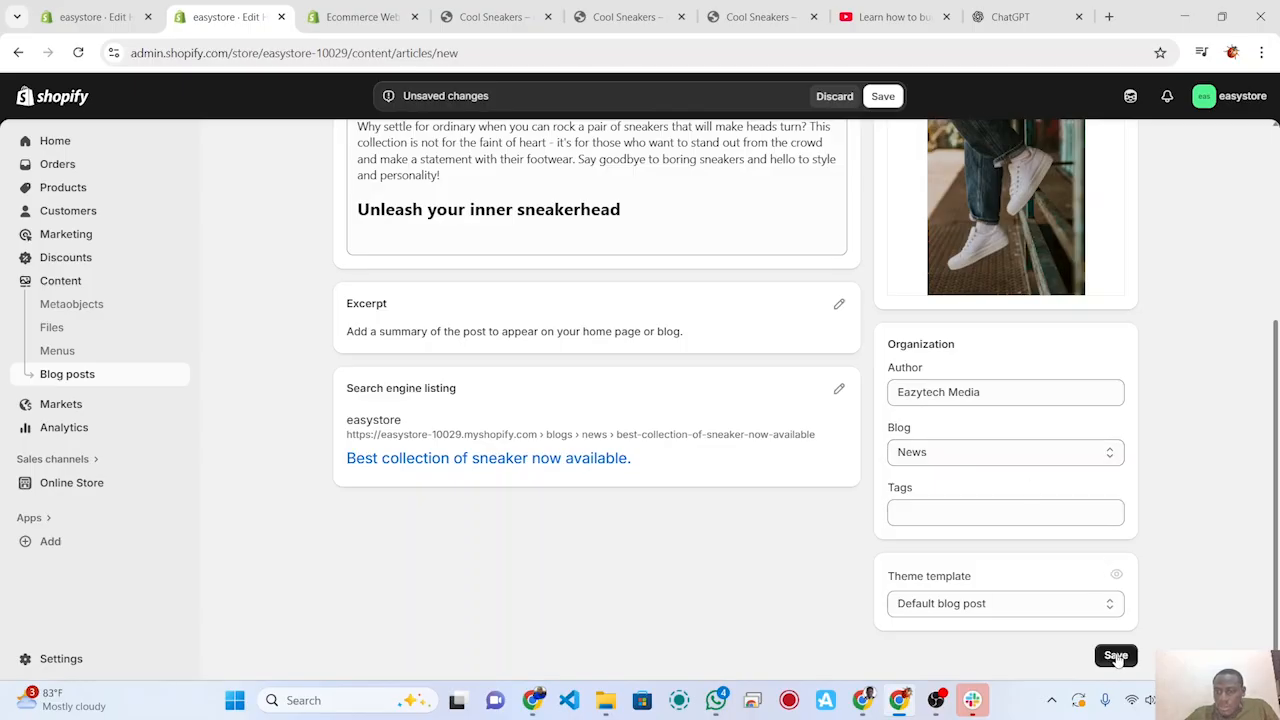
pyautogui.click(1110, 606)
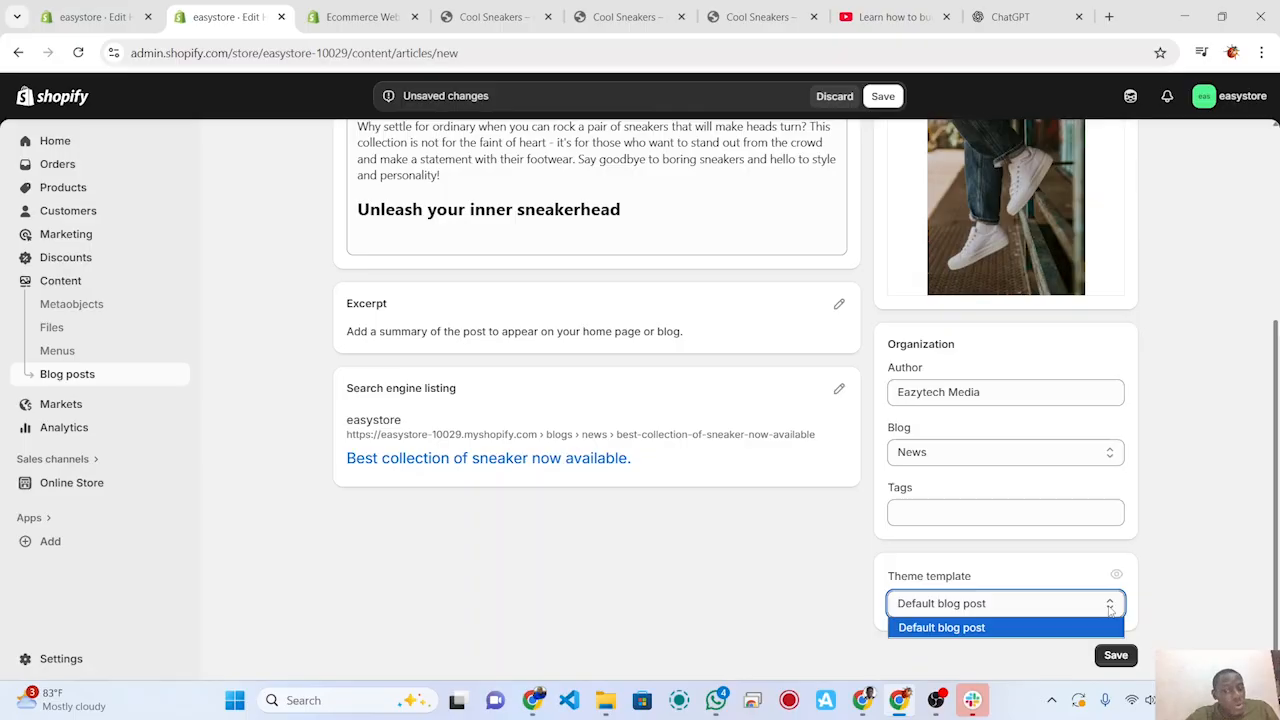
pyautogui.click(1110, 610)
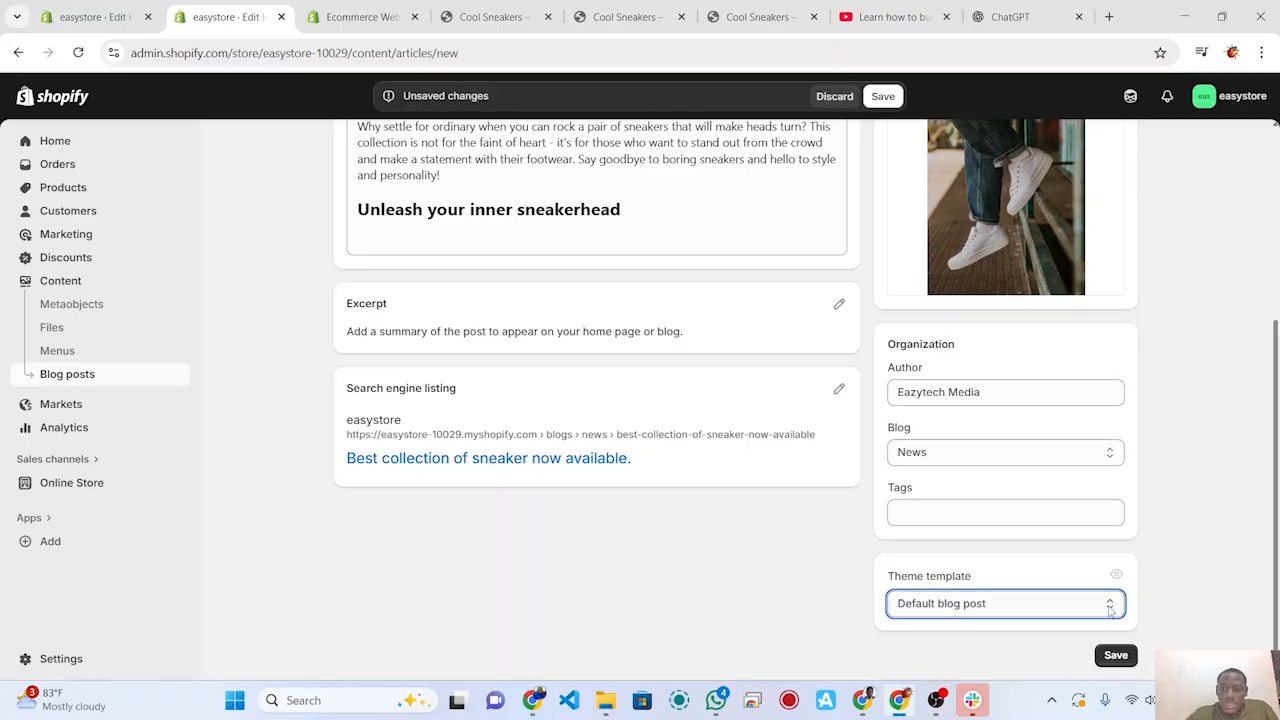
pyautogui.click(1116, 656)
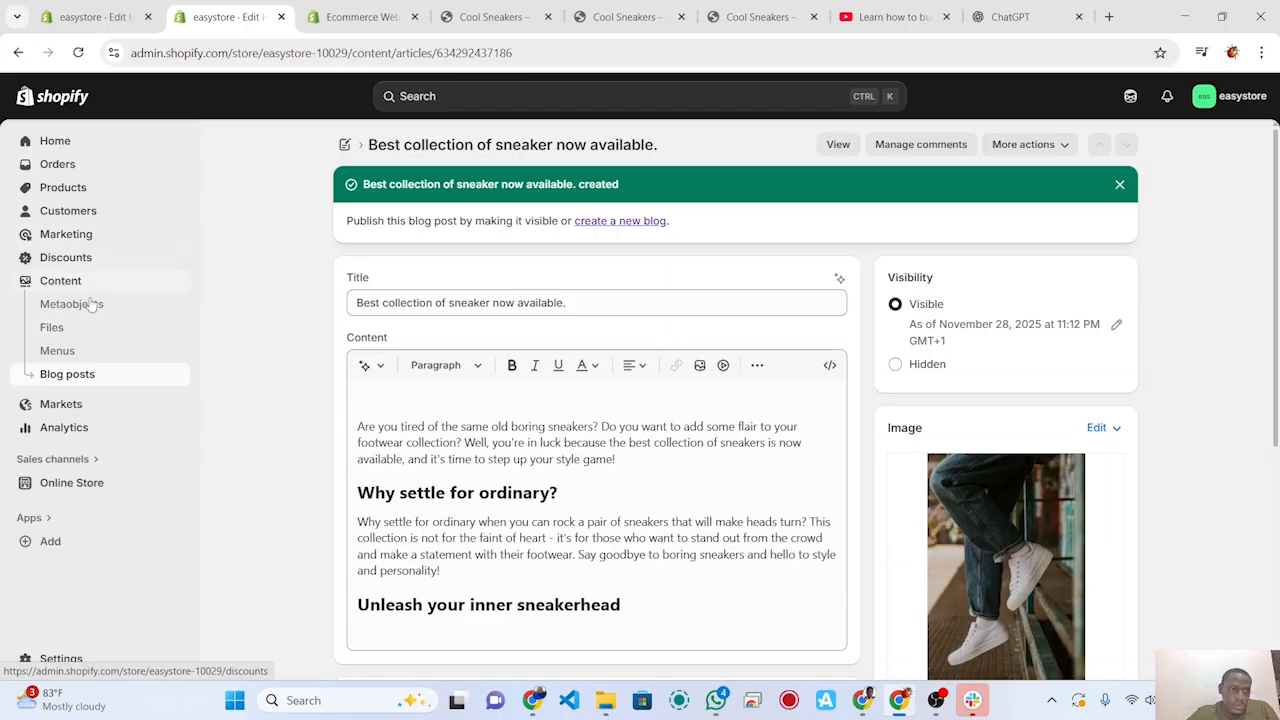
# Step: Open the online store's Horizon theme for editing and look over the home page preview
pyautogui.click(68, 484)
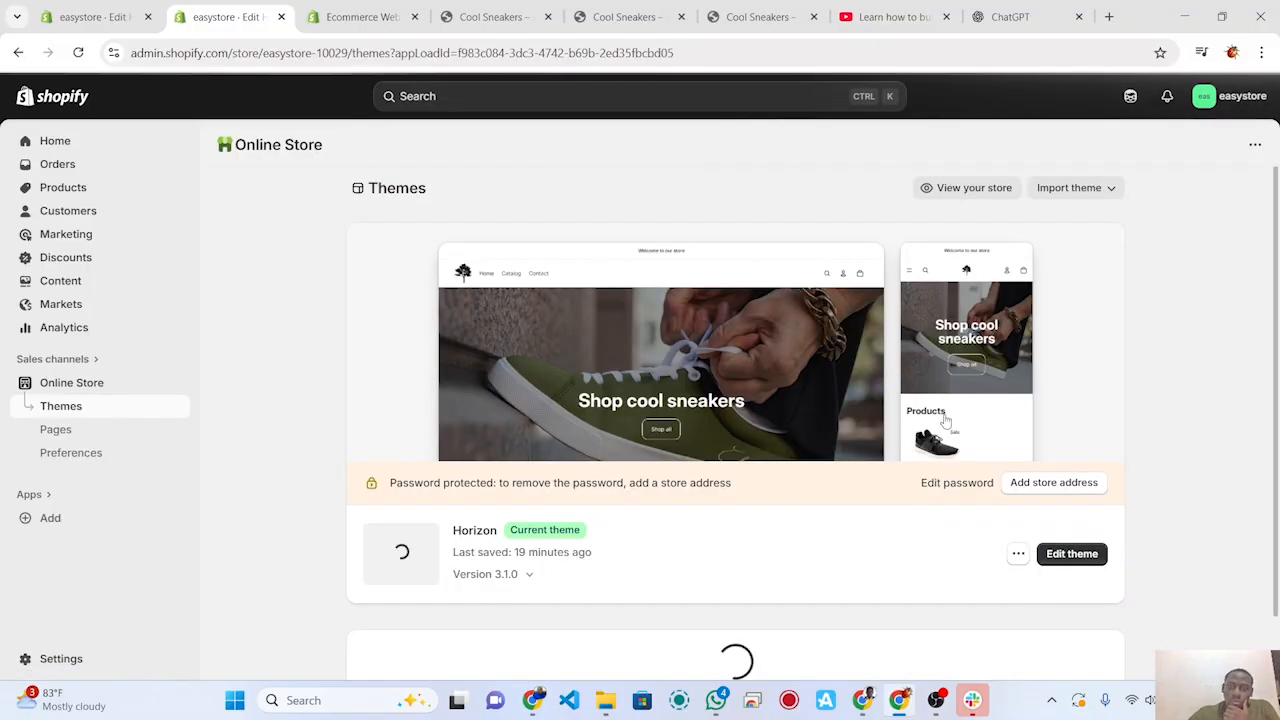
pyautogui.click(1072, 554)
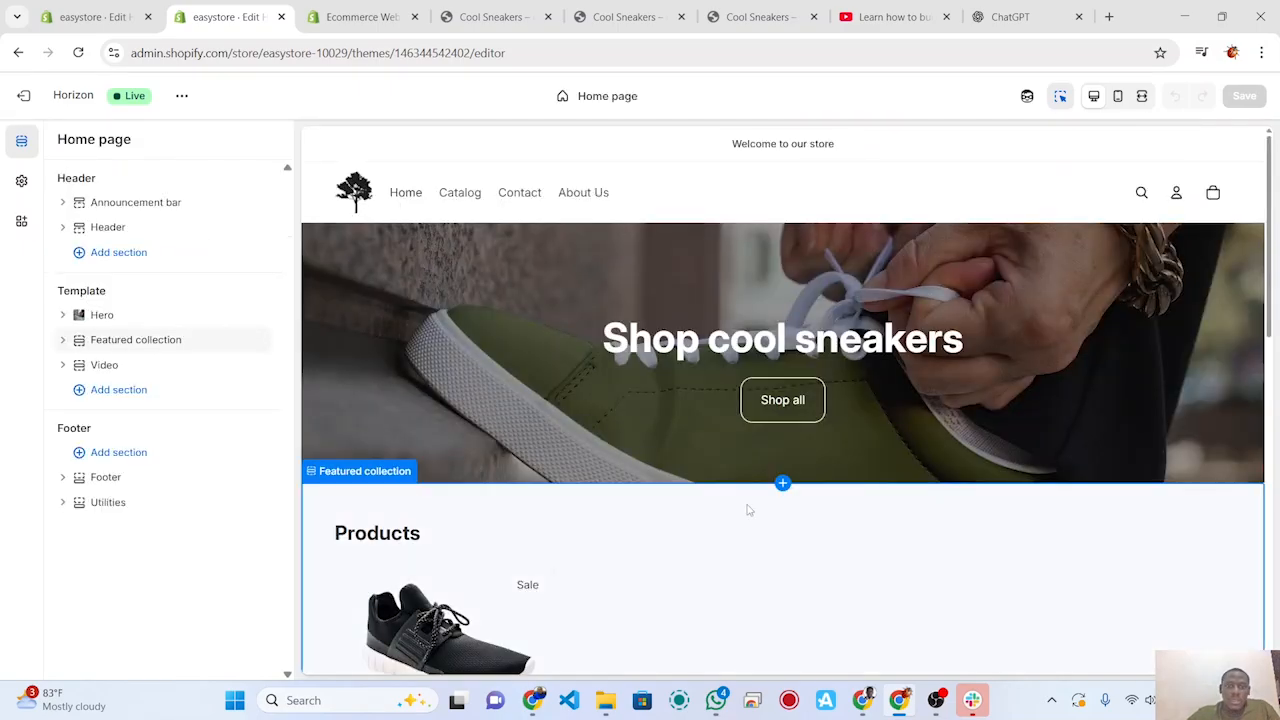
pyautogui.scroll(-2, 783, 491)
pyautogui.scroll(-6, 785, 490)
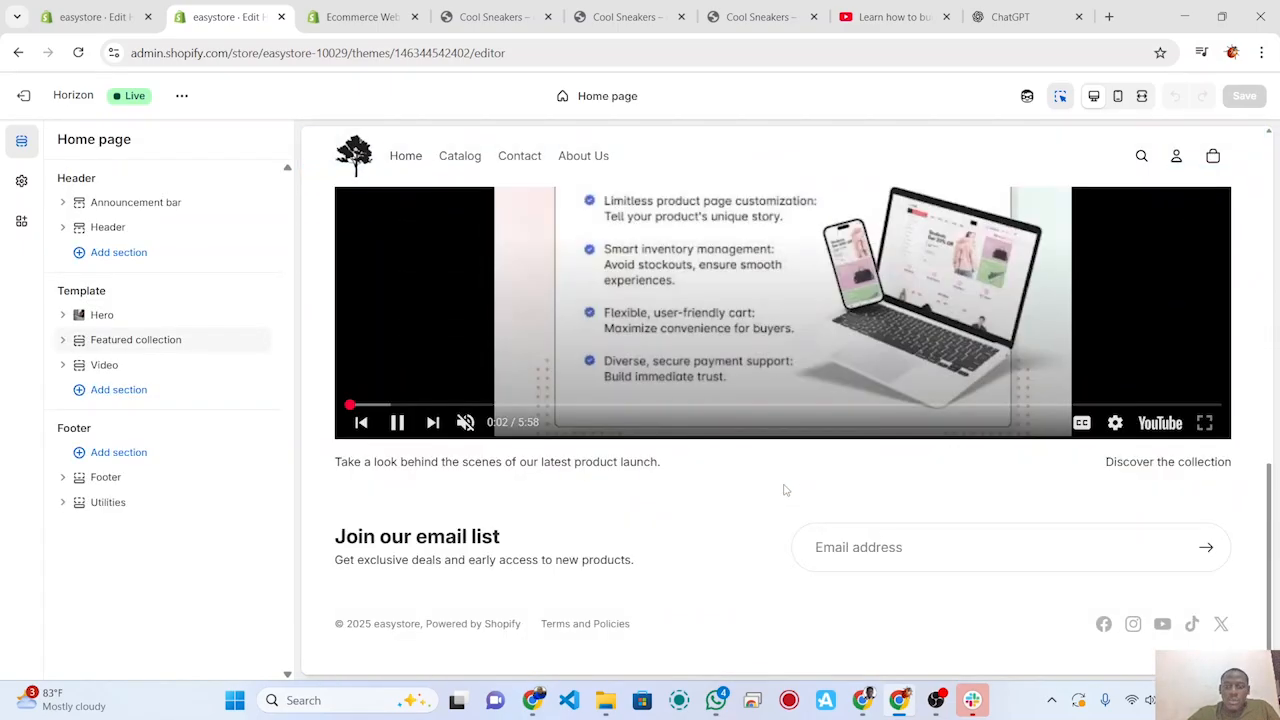
pyautogui.scroll(5, 785, 490)
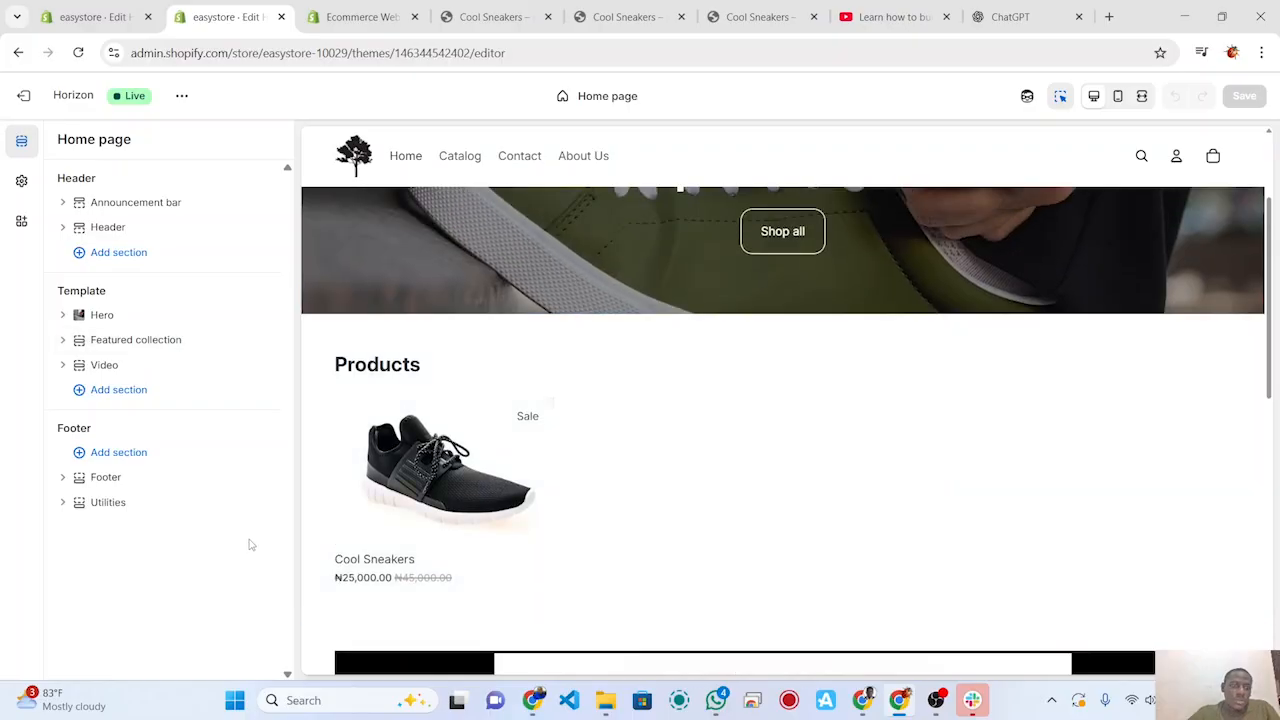
# Step: Find the blog post sections and add Blog posts: Grid to the home page template below the Video section
pyautogui.click(112, 392)
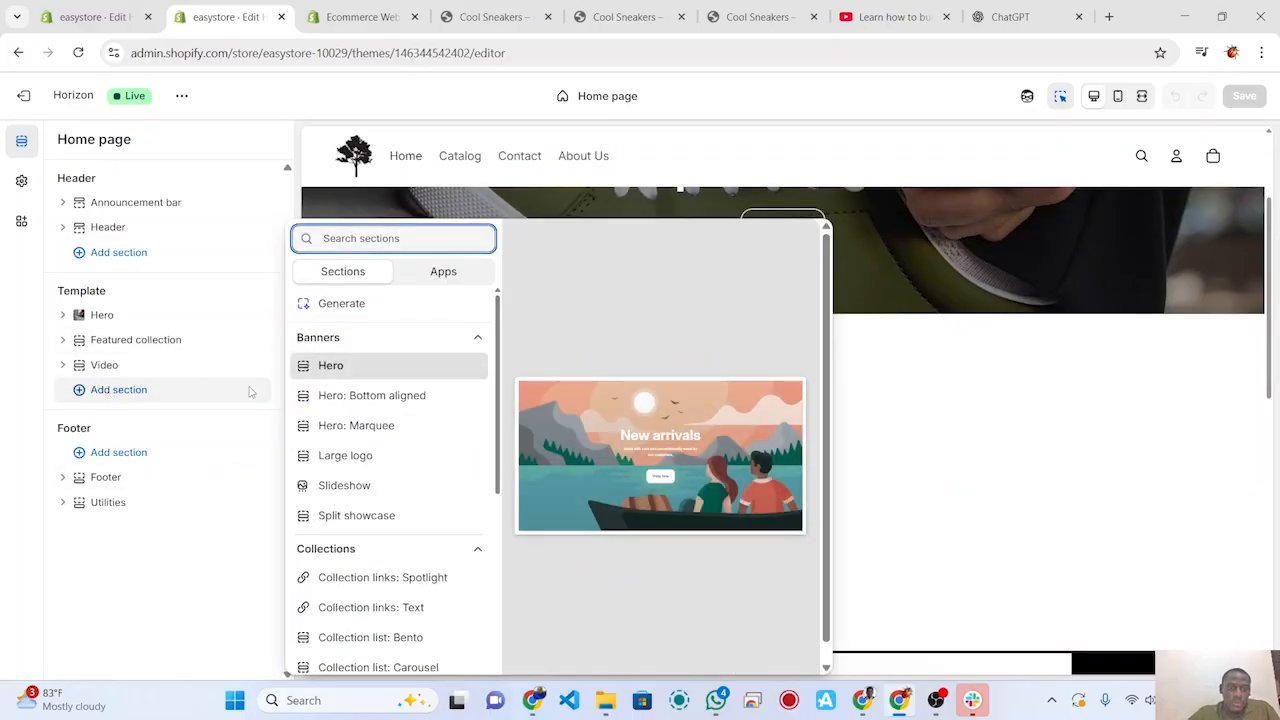
pyautogui.write('blog post')
pyautogui.press('Escape')
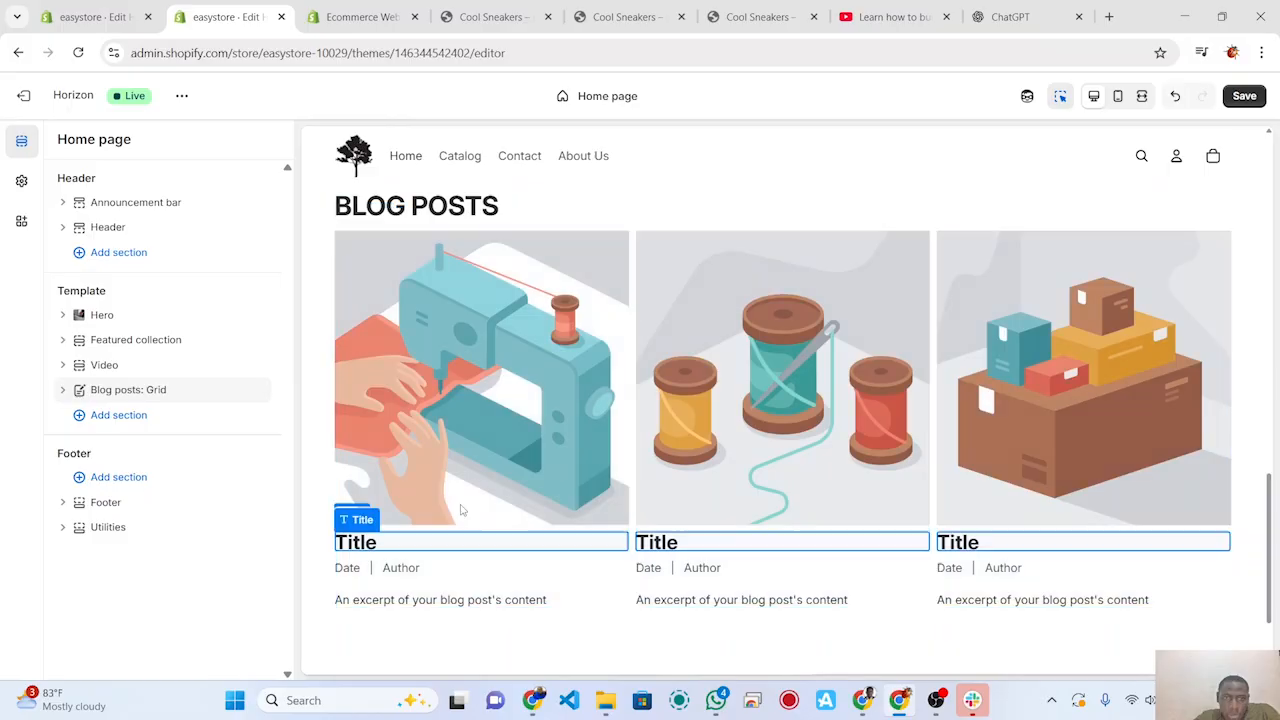
# Step: Set the News blog as the source of the home page's Blog posts: Grid section and save the theme
pyautogui.click(474, 451)
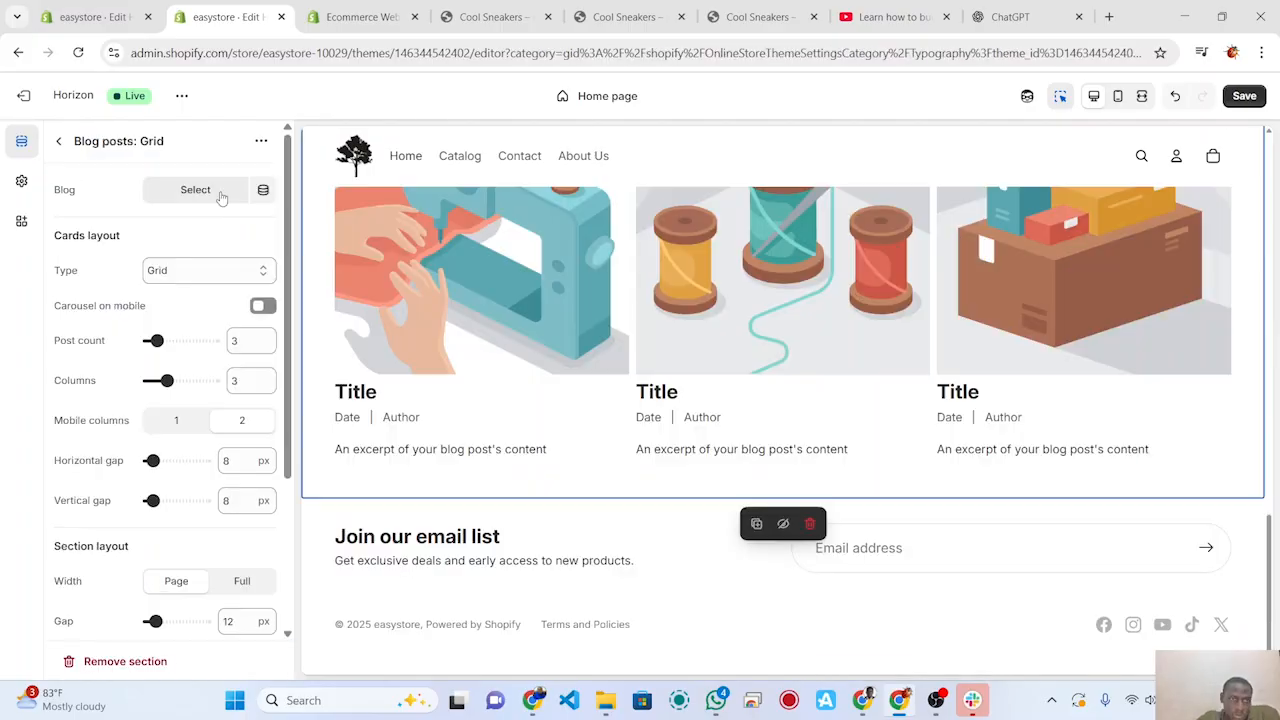
pyautogui.click(220, 195)
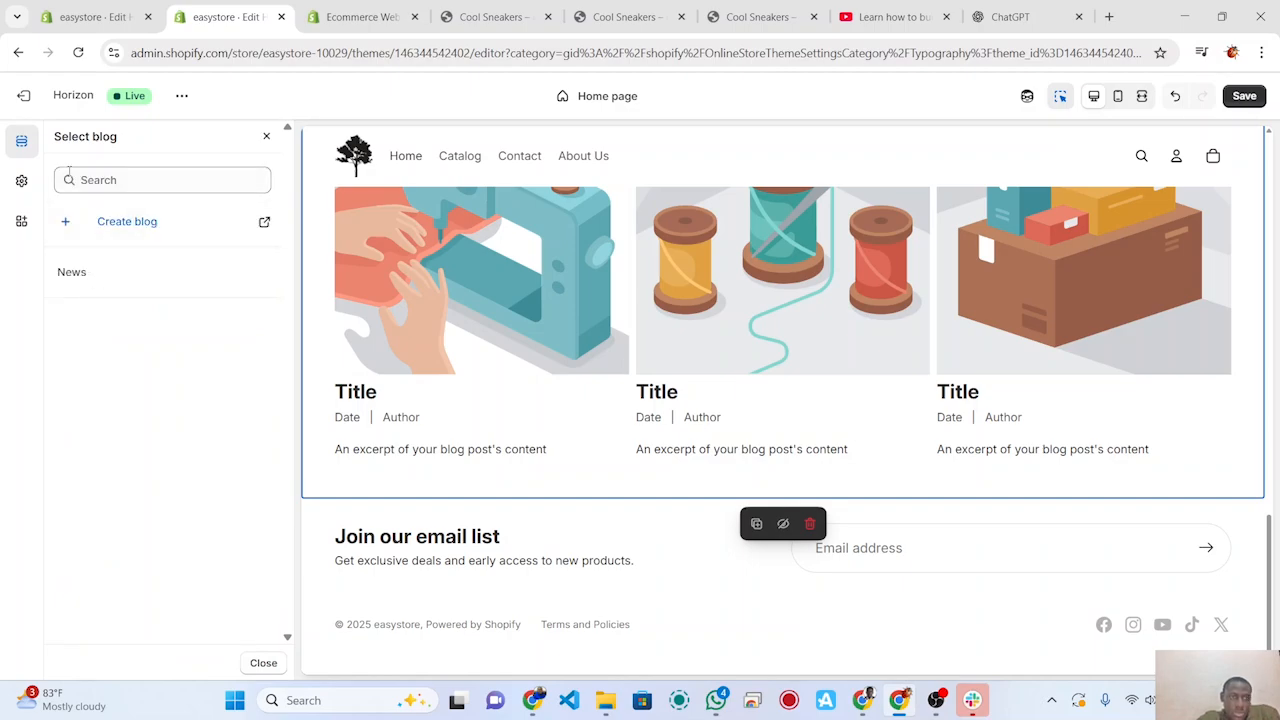
pyautogui.click(72, 273)
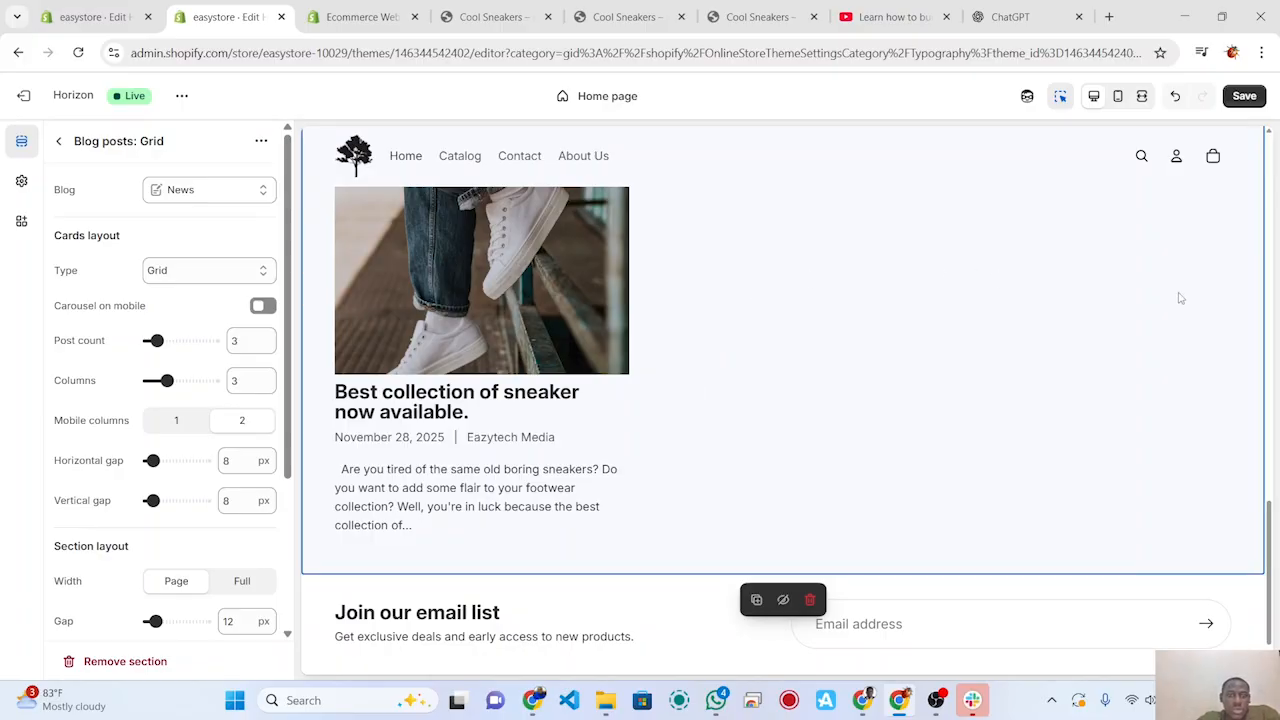
pyautogui.click(1242, 96)
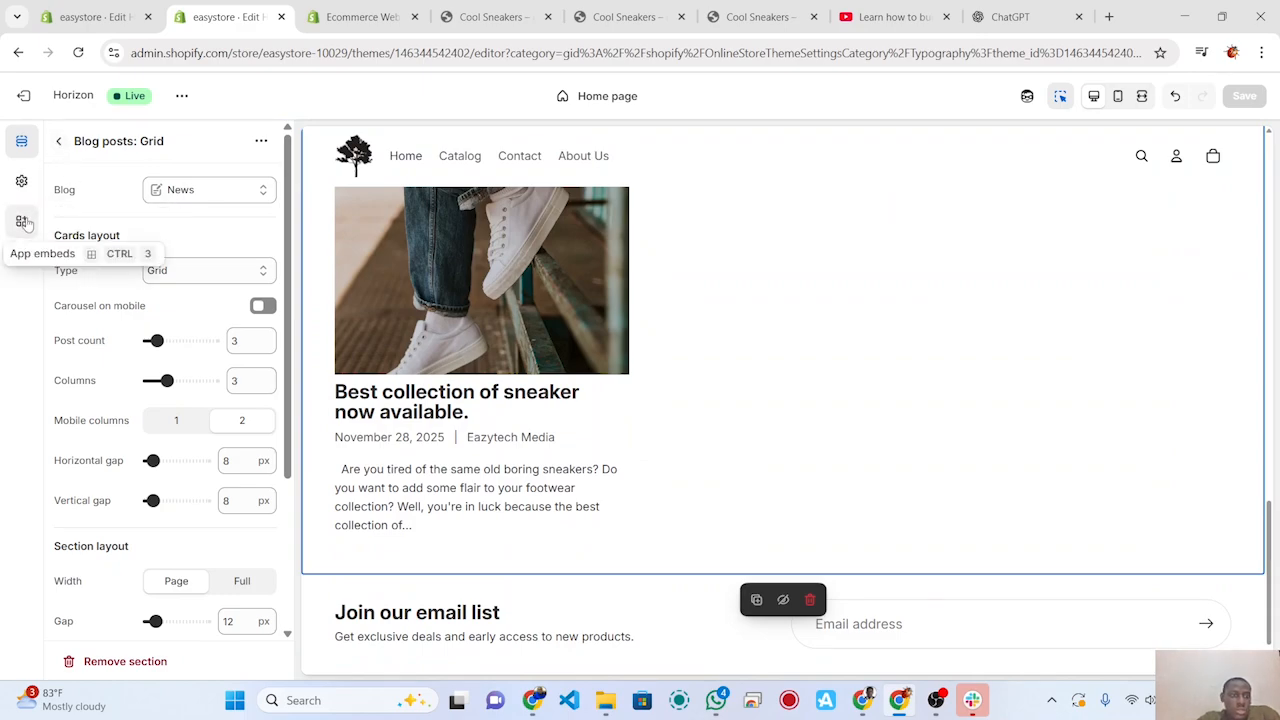
# Step: Leave the theme editor, go to the store's blog posts, and start adding a new blog post
pyautogui.click(23, 97)
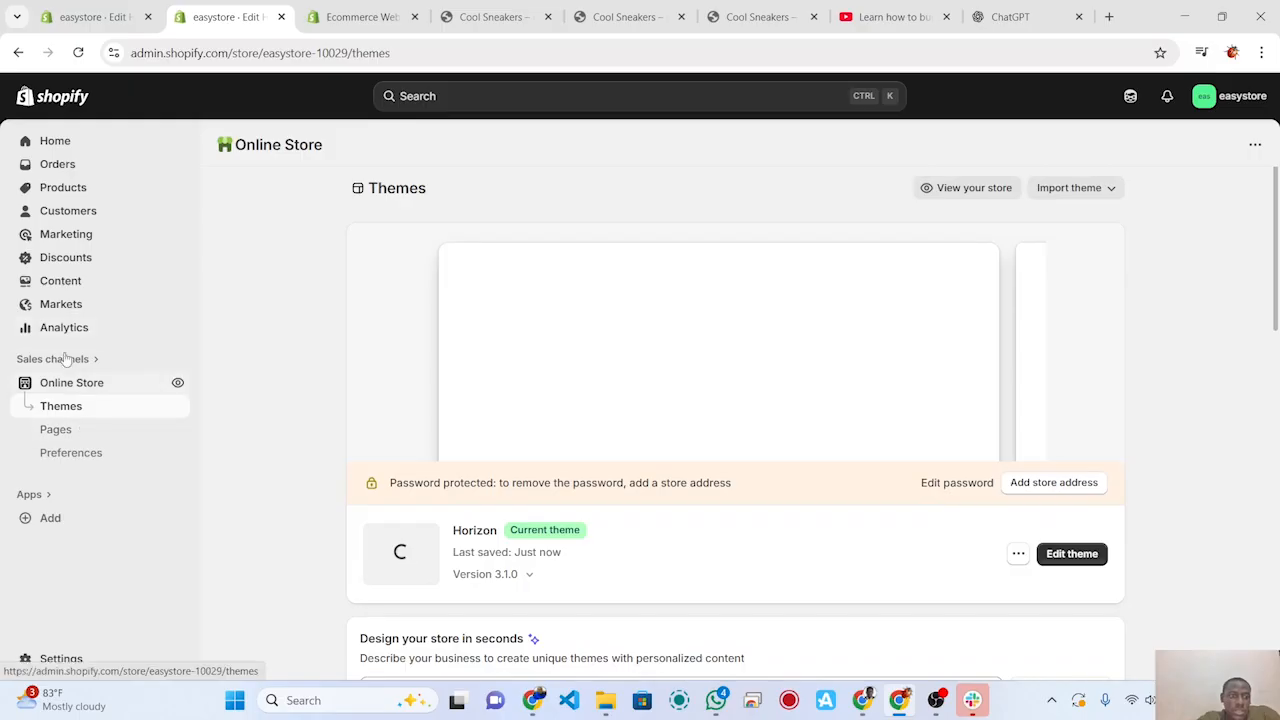
pyautogui.click(85, 285)
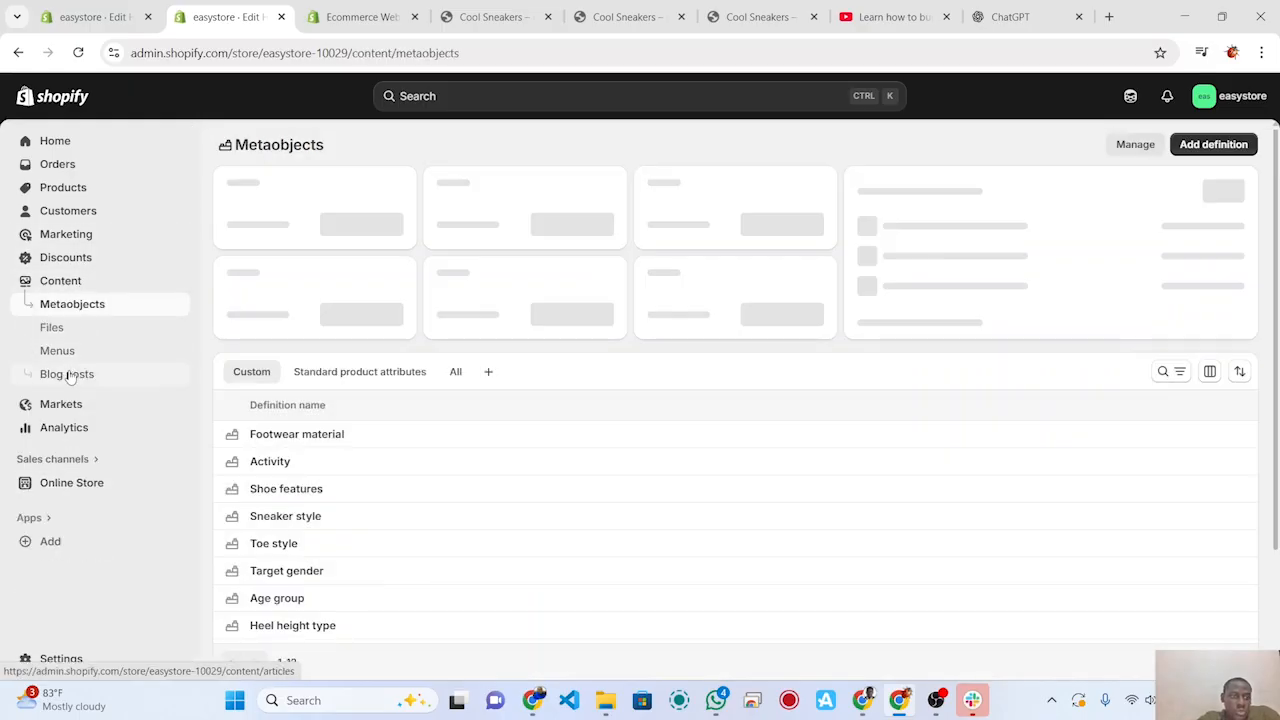
pyautogui.click(70, 376)
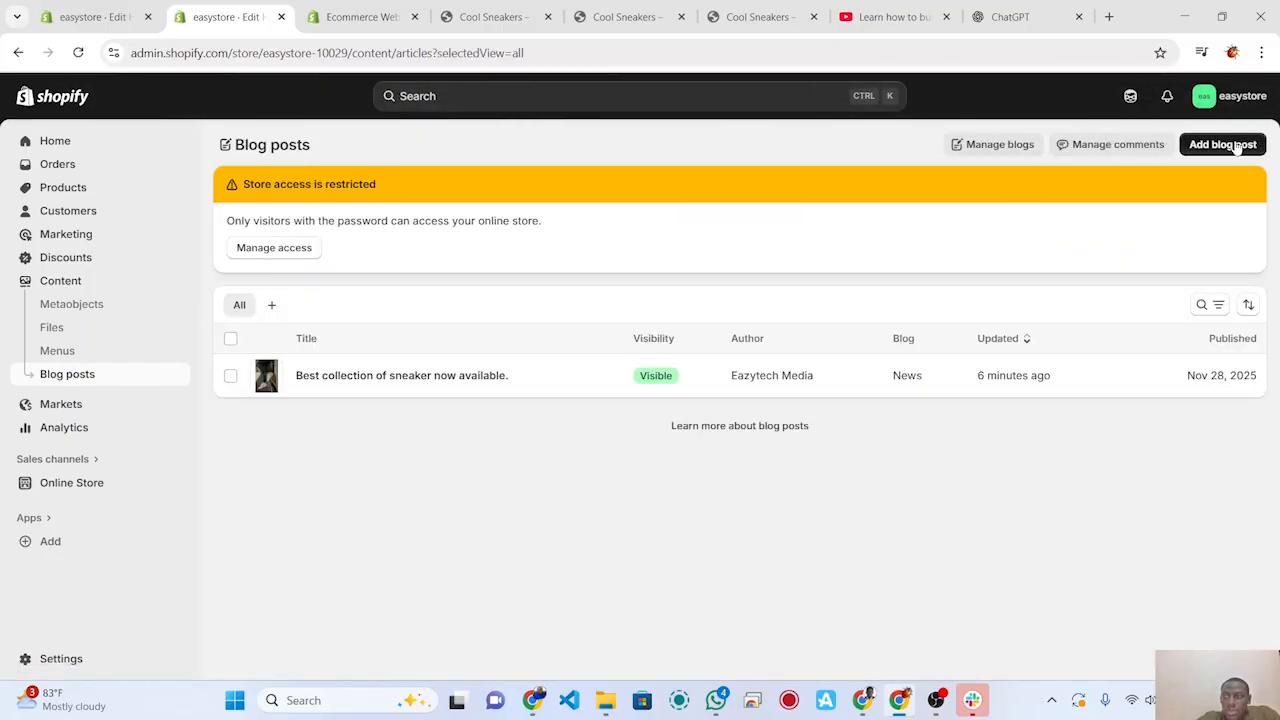
pyautogui.click(1237, 147)
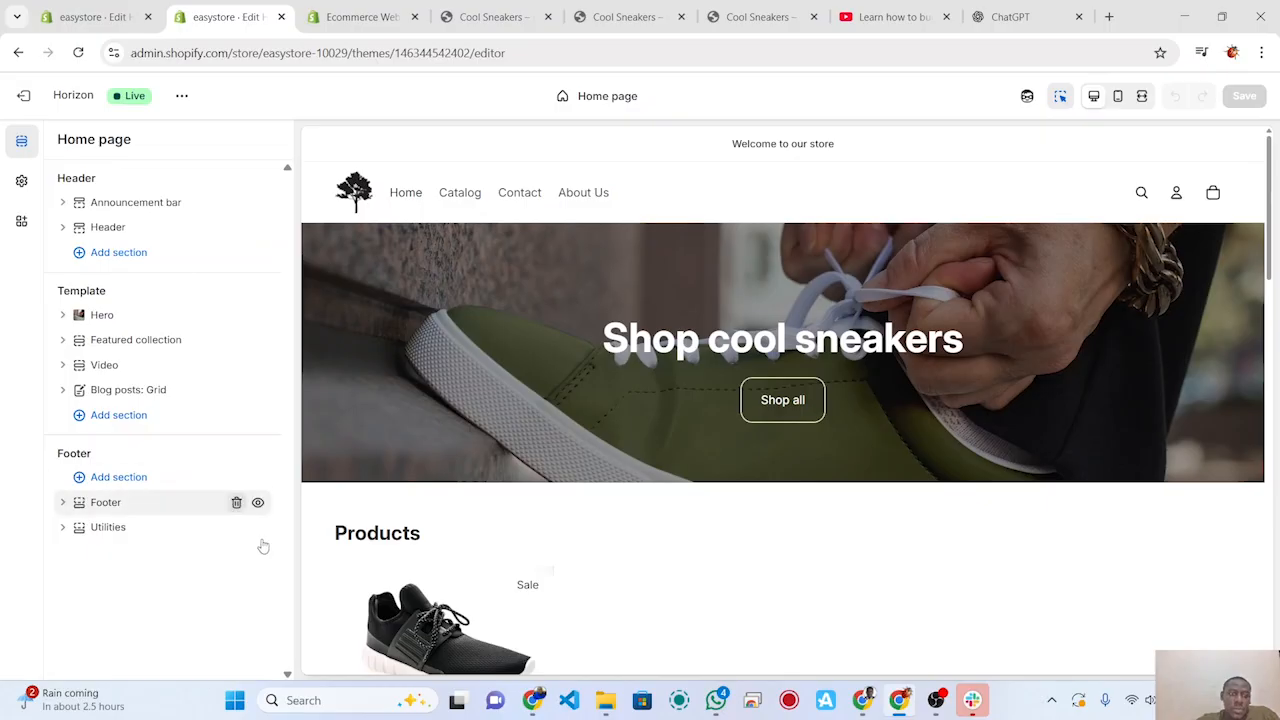
# Step: Look over the home page preview in the theme editor, checking the video and News blog post grid
pyautogui.scroll(-6, 350, 470)
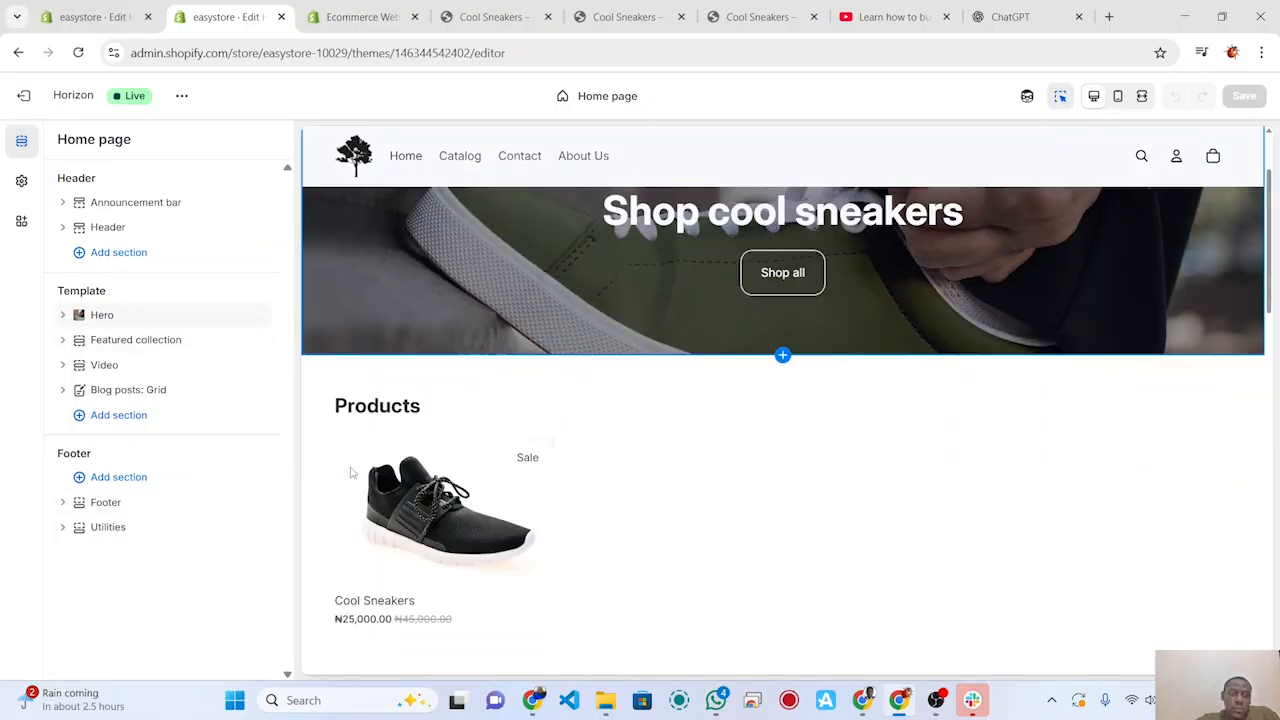
pyautogui.scroll(-5, 350, 472)
pyautogui.scroll(1, 350, 472)
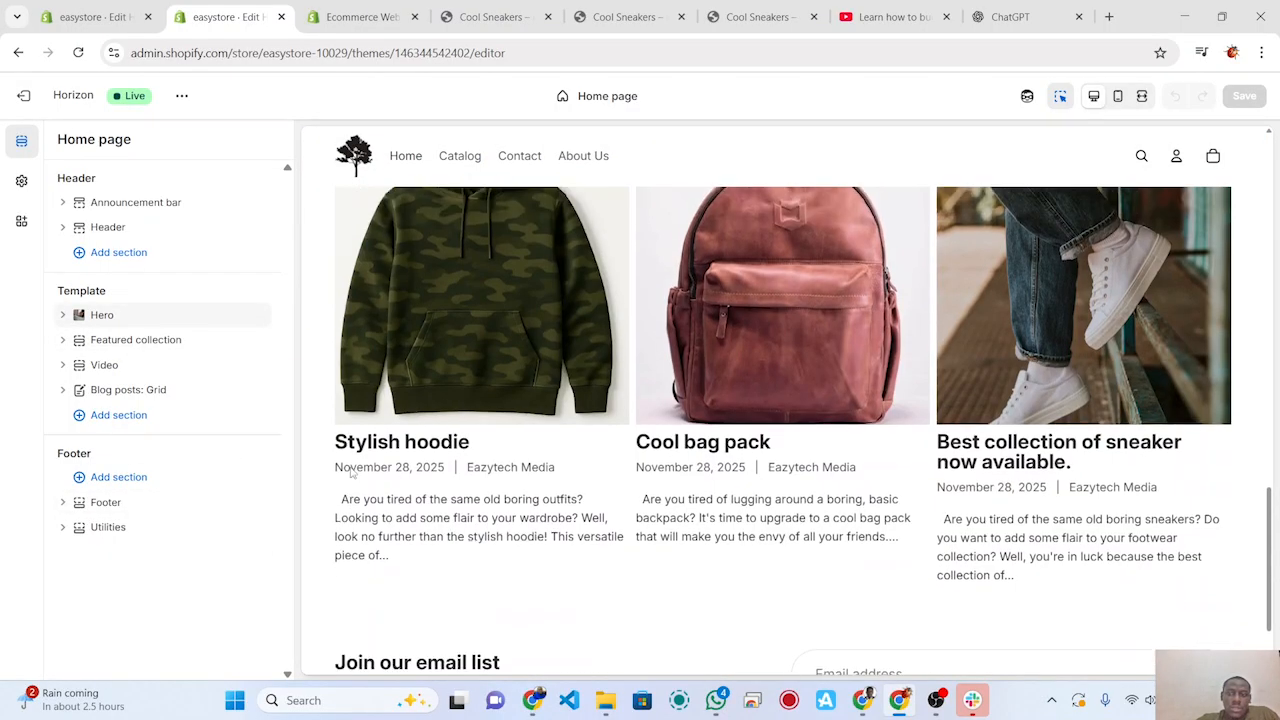
pyautogui.scroll(4, 350, 472)
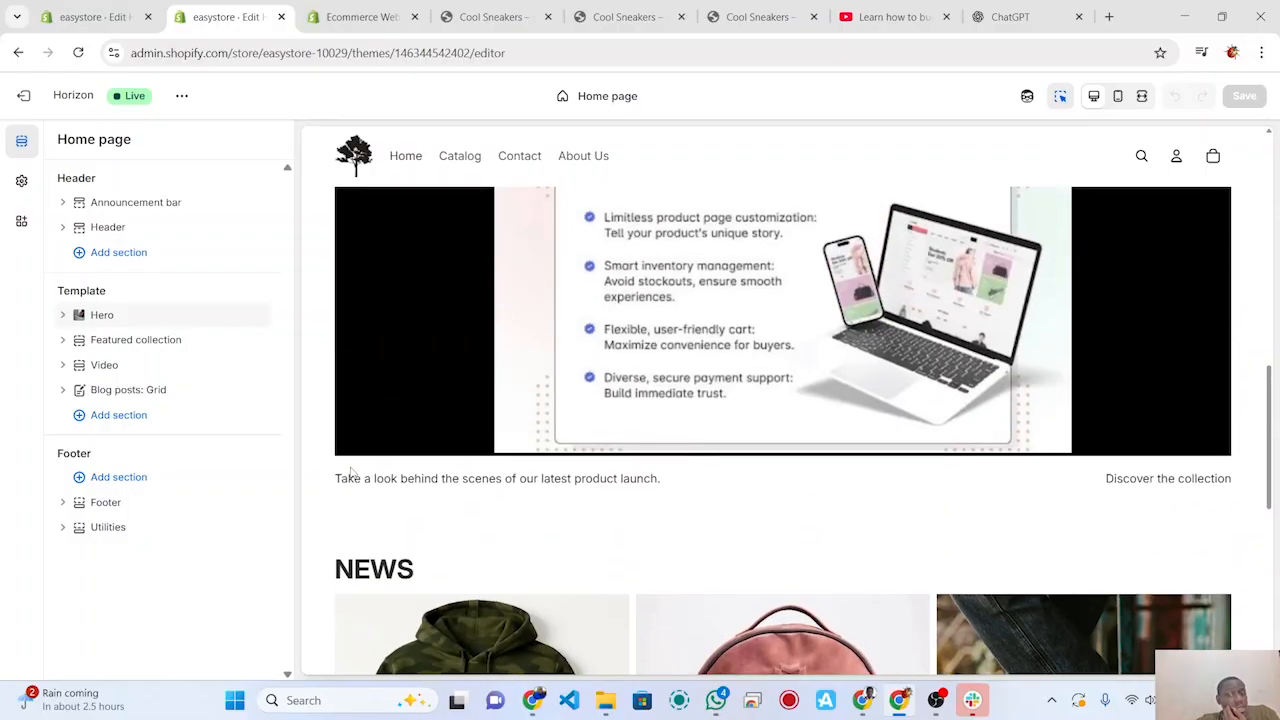
pyautogui.scroll(-6, 351, 473)
pyautogui.scroll(2, 350, 472)
pyautogui.scroll(-2, 350, 472)
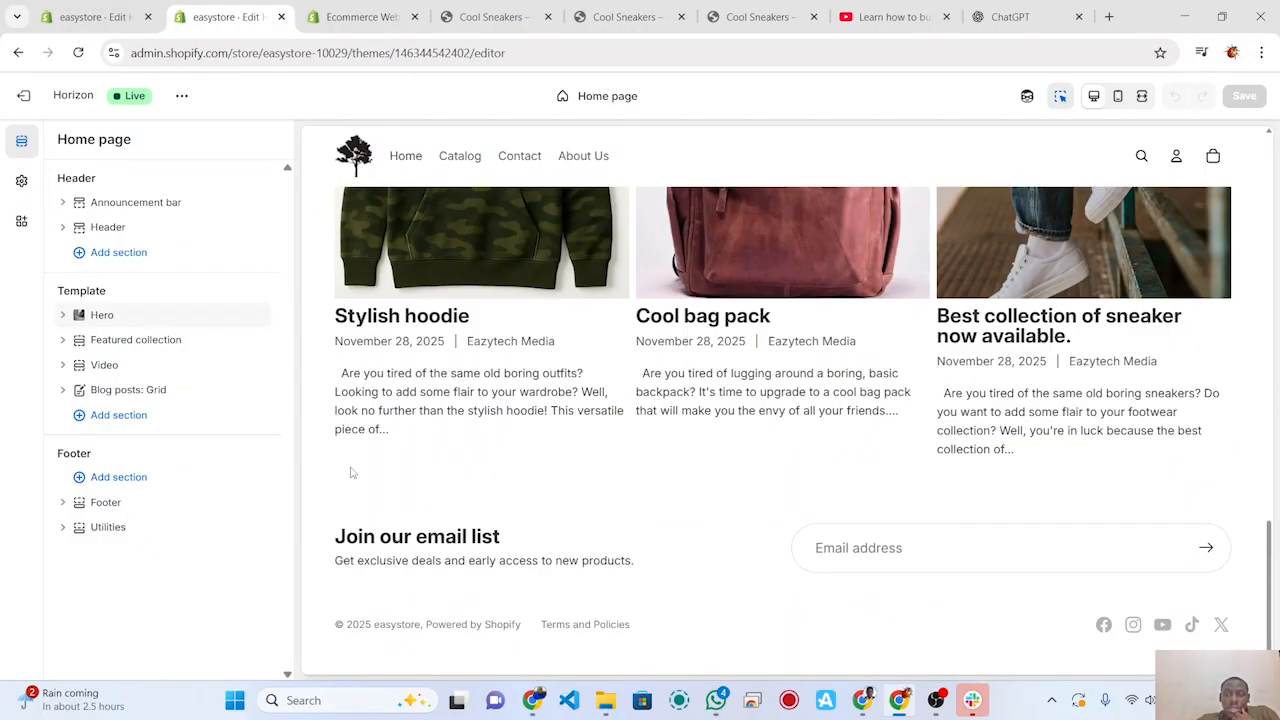
pyautogui.scroll(3, 350, 472)
pyautogui.scroll(-2, 350, 472)
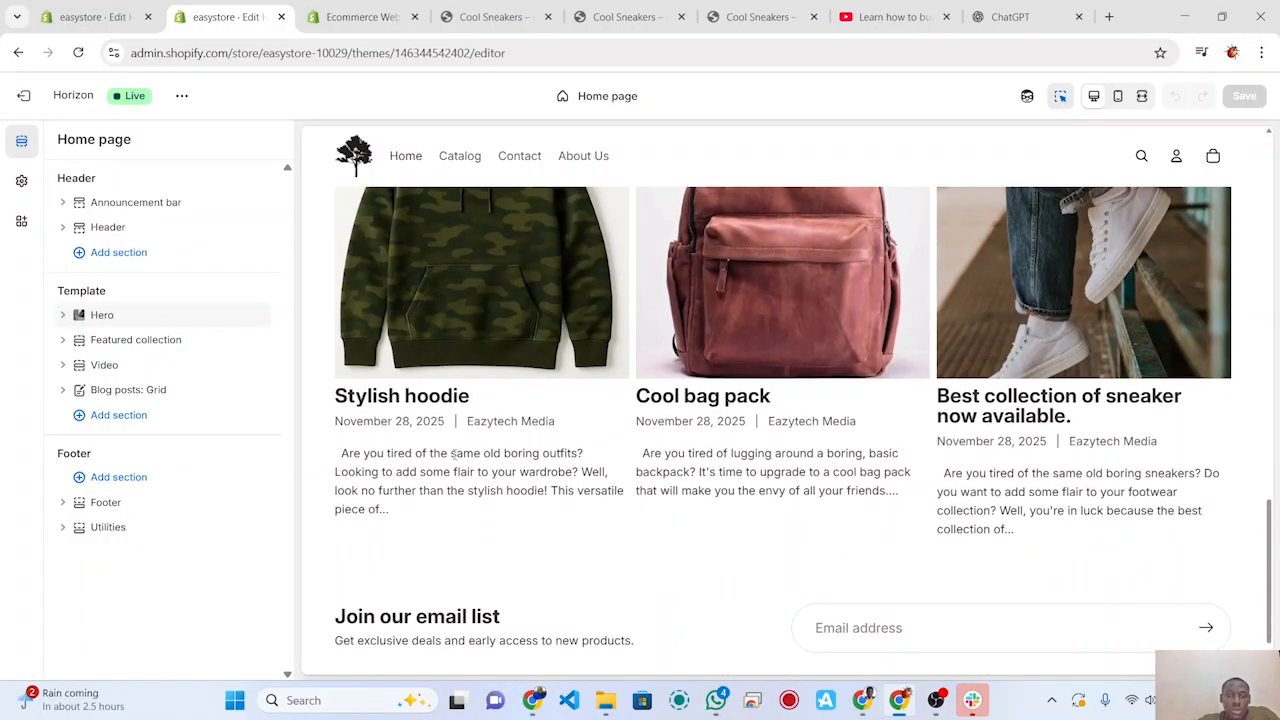
pyautogui.scroll(10, 974, 195)
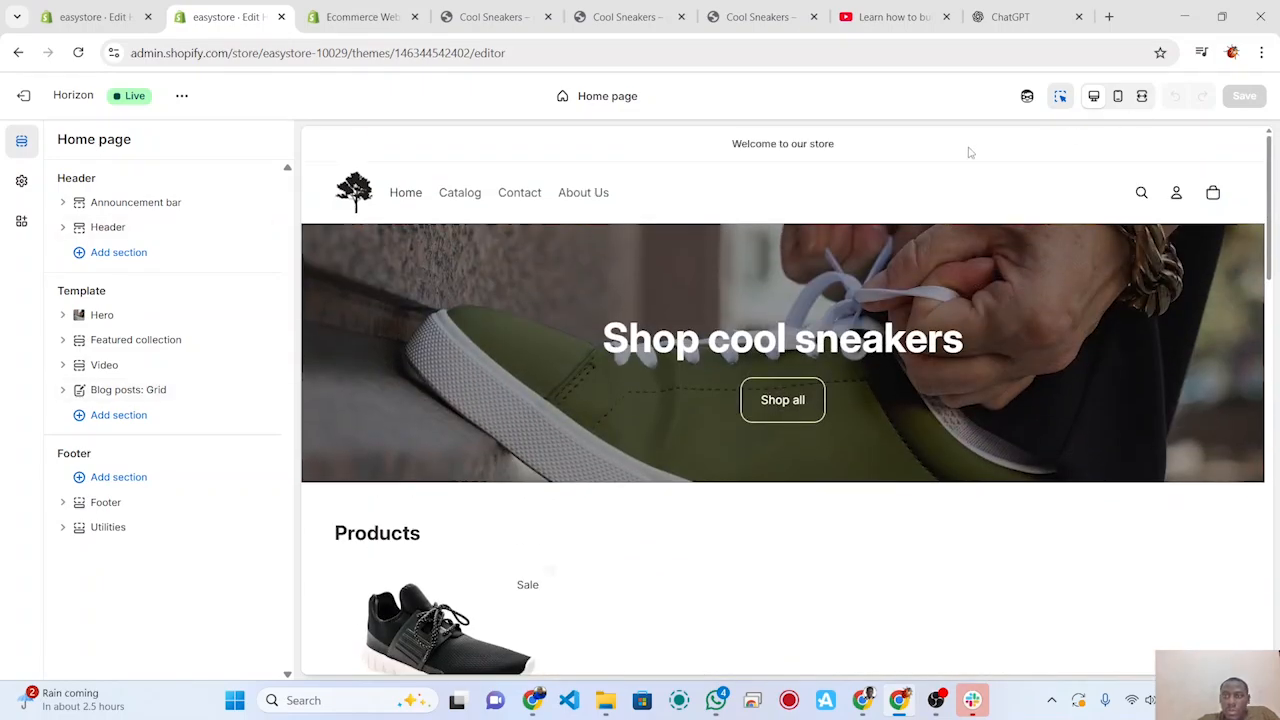
# Step: Turn off the preview inspector, look through the home page's products and video without section highlights, and turn the inspector back on
pyautogui.click(1061, 98)
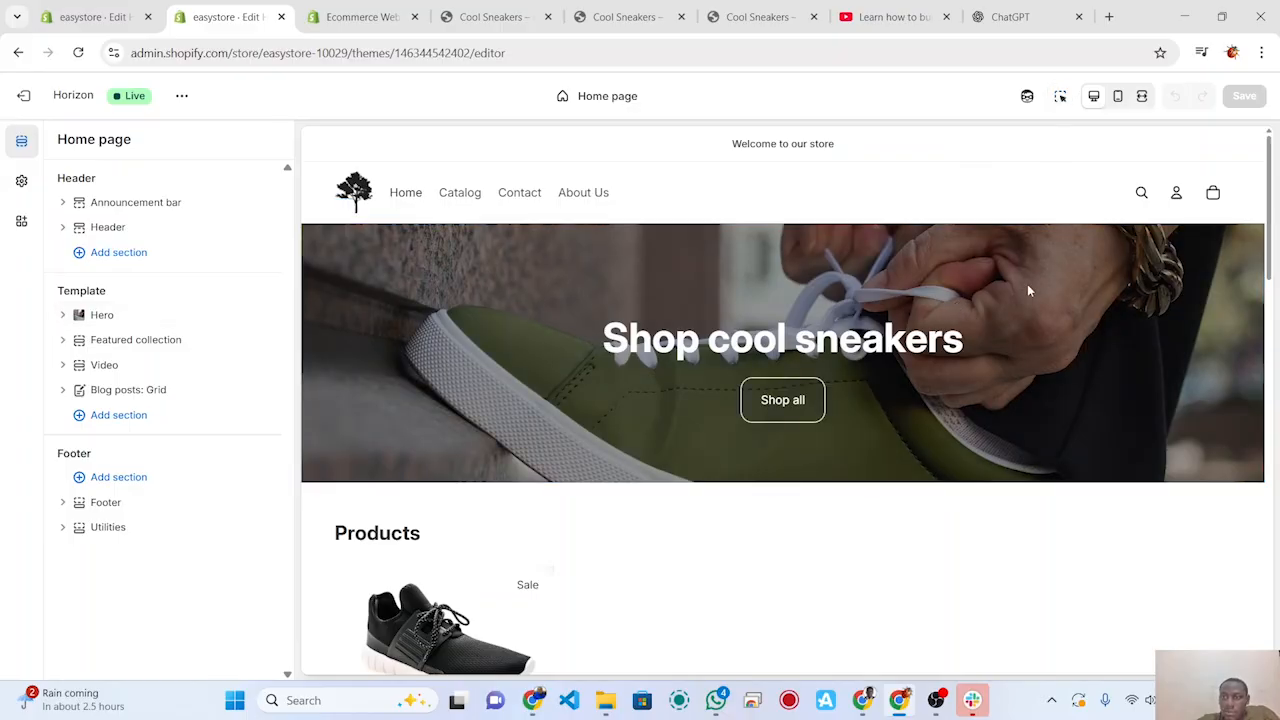
pyautogui.scroll(-3, 951, 434)
pyautogui.scroll(1, 988, 376)
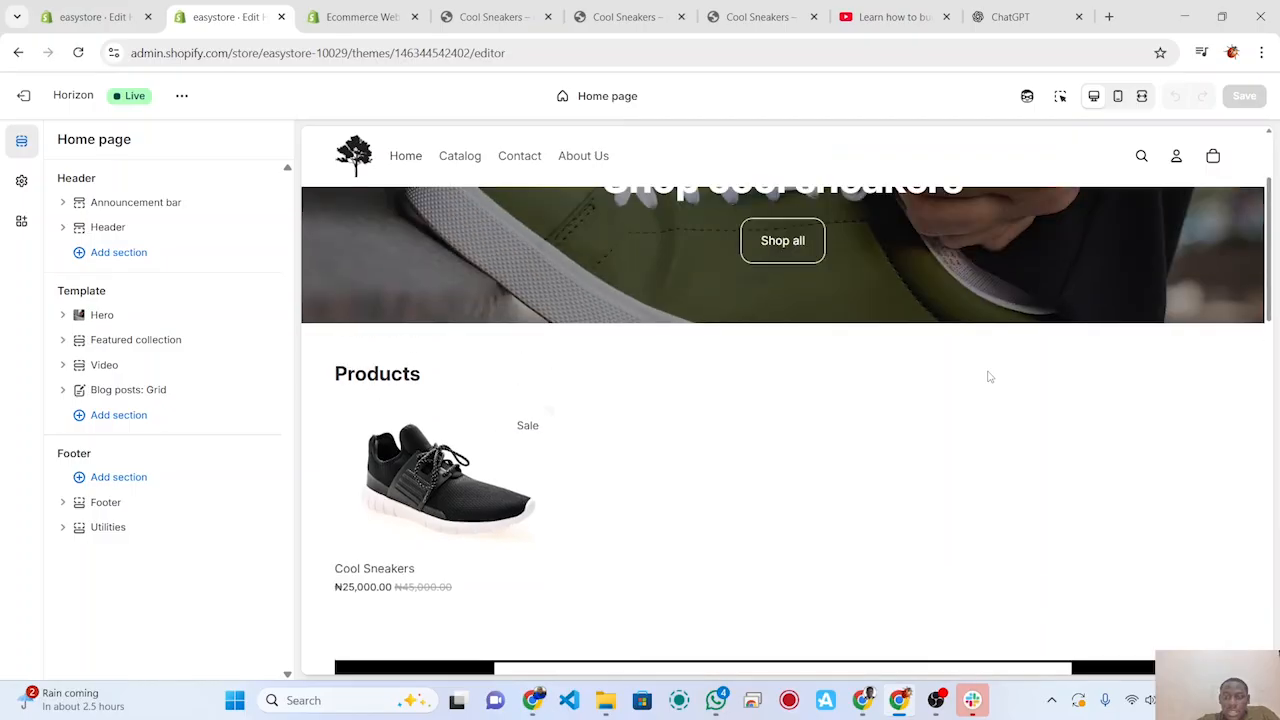
pyautogui.scroll(-3, 988, 376)
pyautogui.rightClick(989, 374)
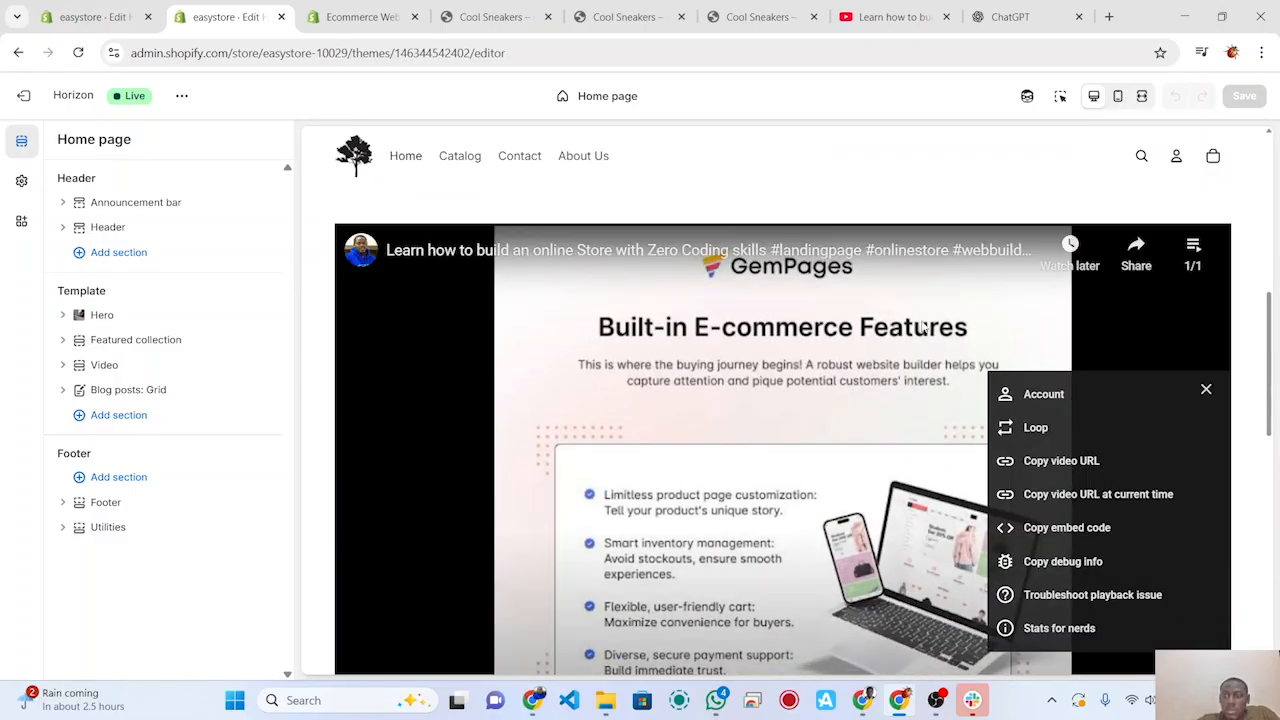
pyautogui.click(922, 323)
pyautogui.scroll(4, 937, 190)
pyautogui.scroll(2, 937, 190)
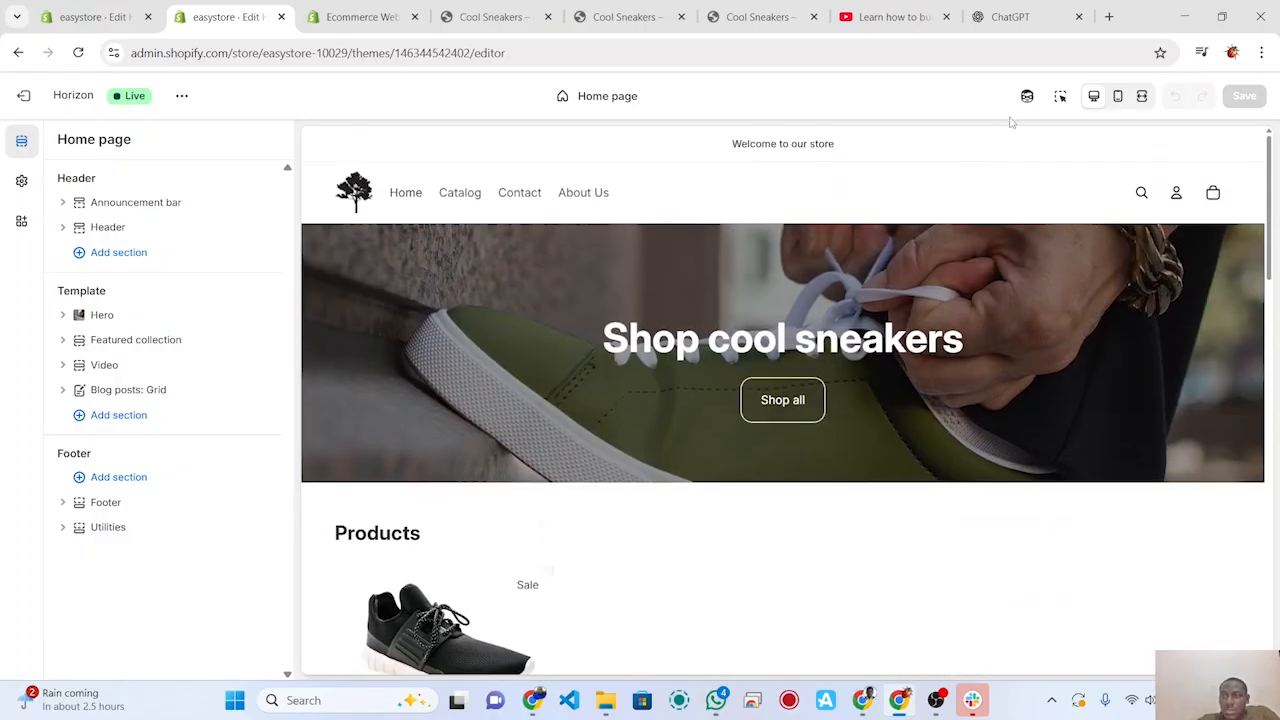
pyautogui.click(1062, 101)
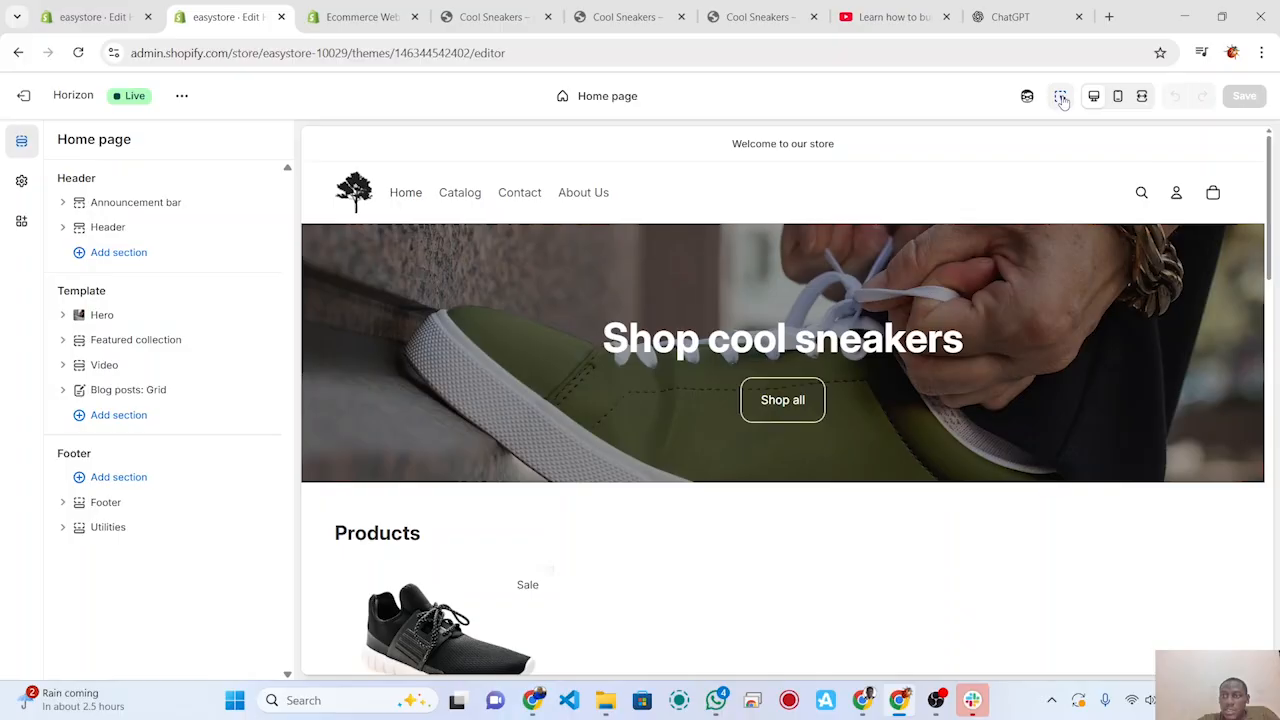
# Step: Preview the whole home page in mobile and fullscreen modes, and return to the desktop preview
pyautogui.click(1120, 97)
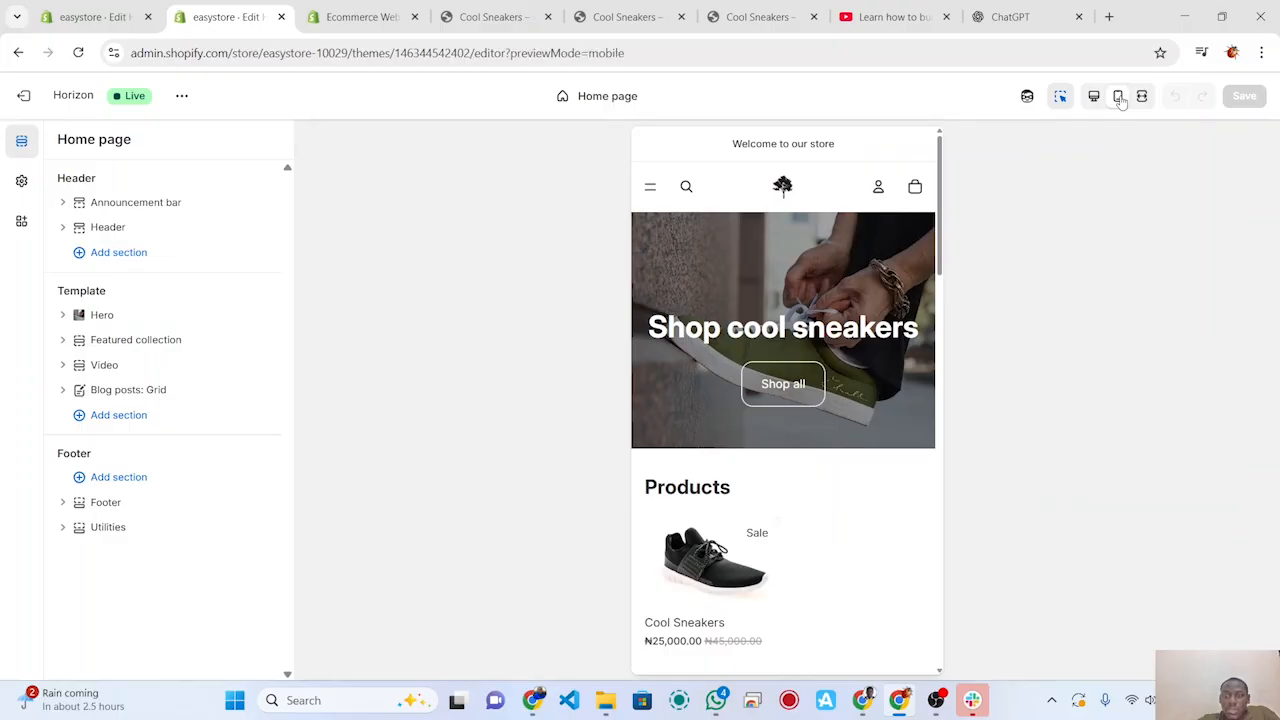
pyautogui.scroll(-10, 890, 440)
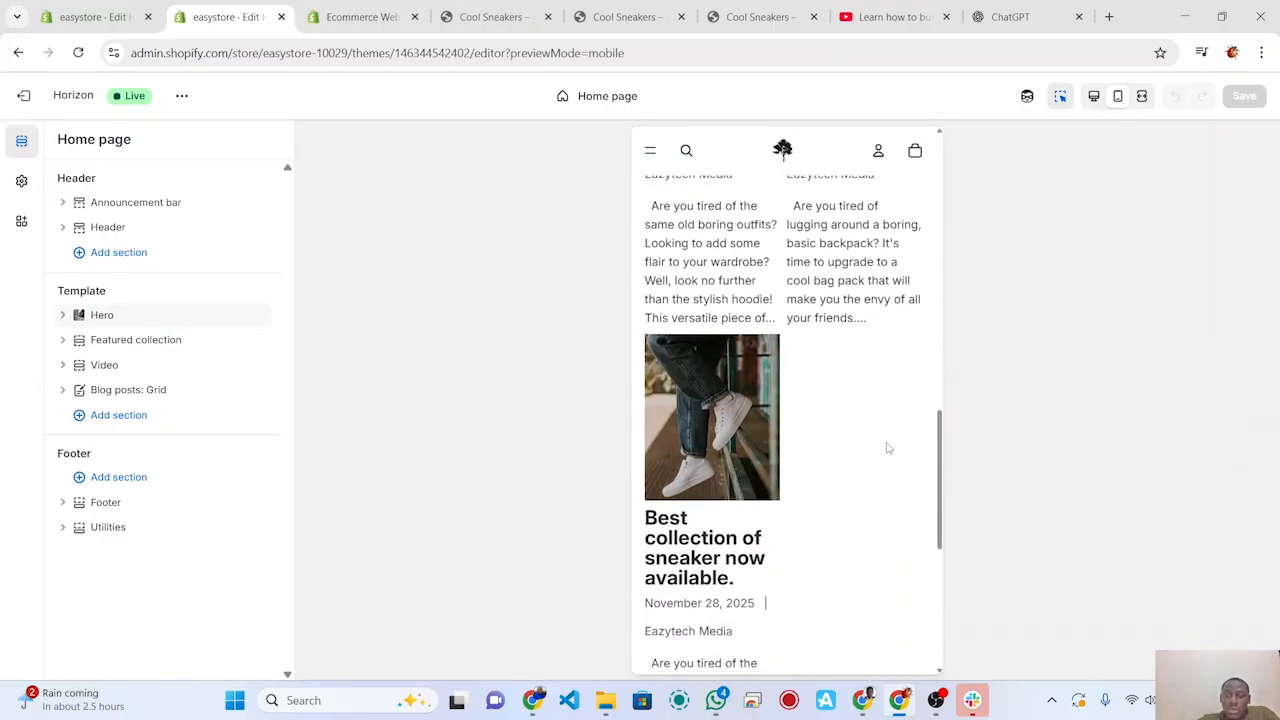
pyautogui.scroll(10, 887, 448)
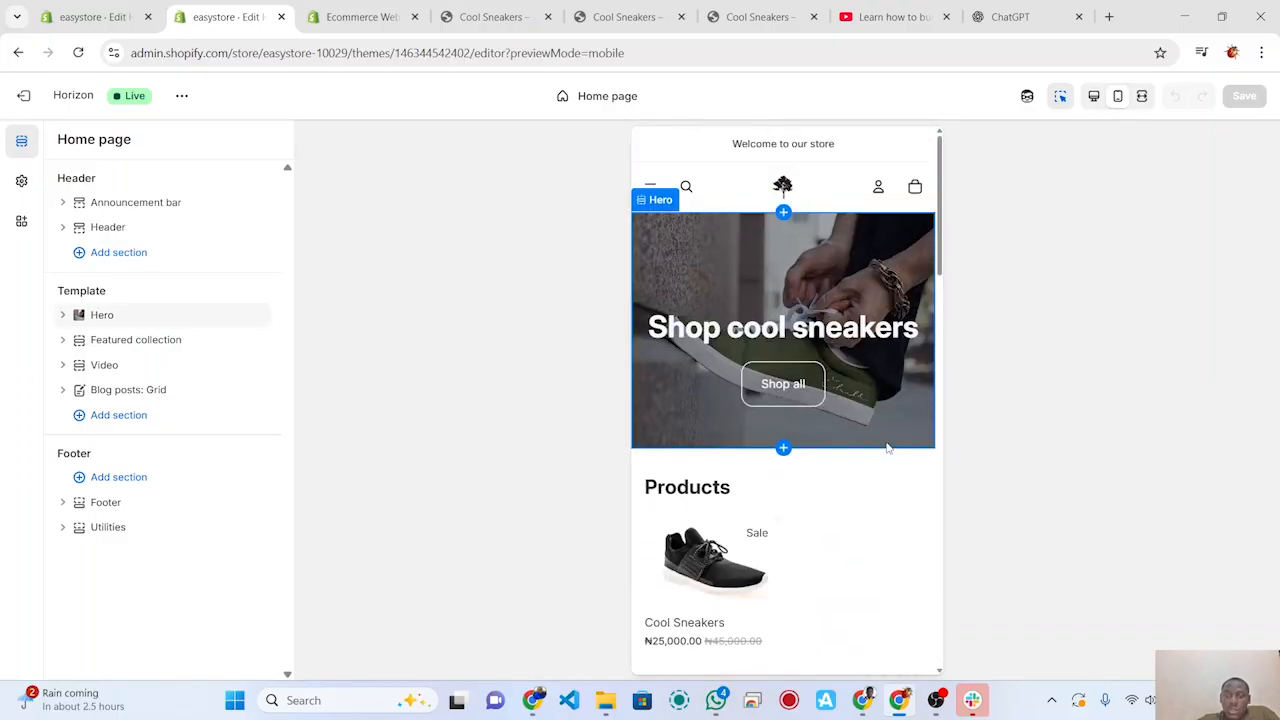
pyautogui.click(1143, 97)
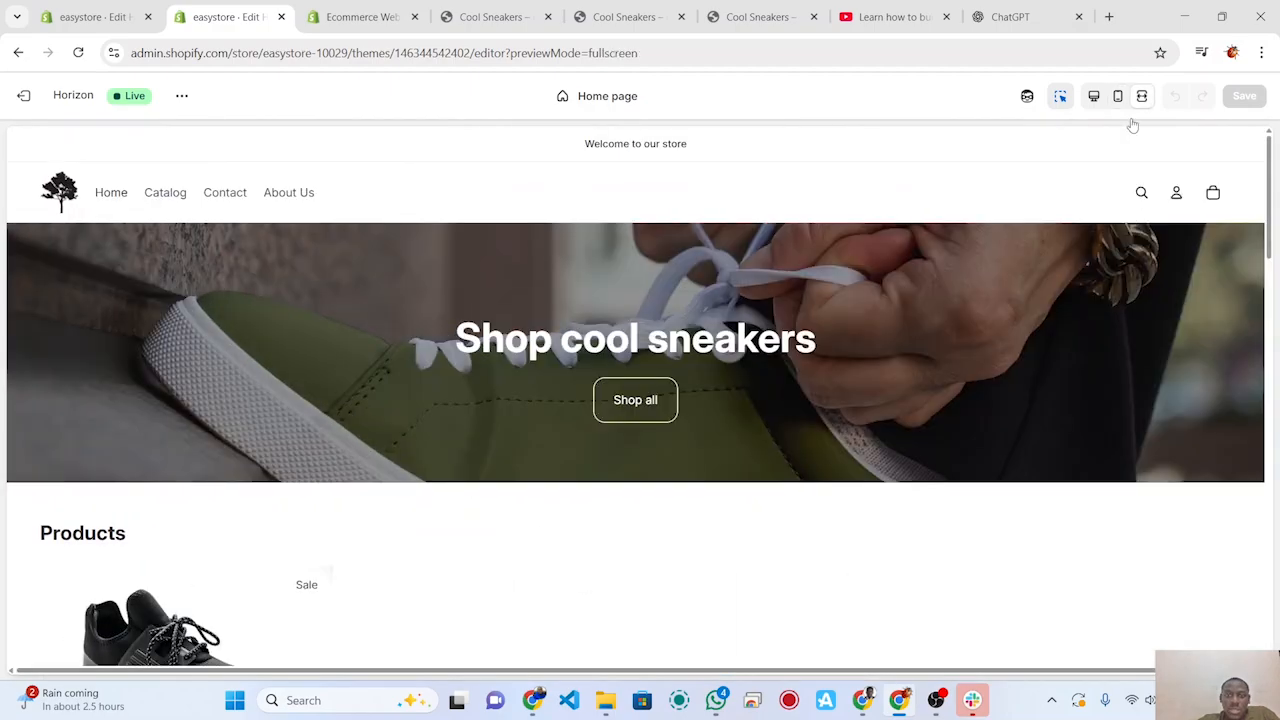
pyautogui.scroll(-10, 982, 379)
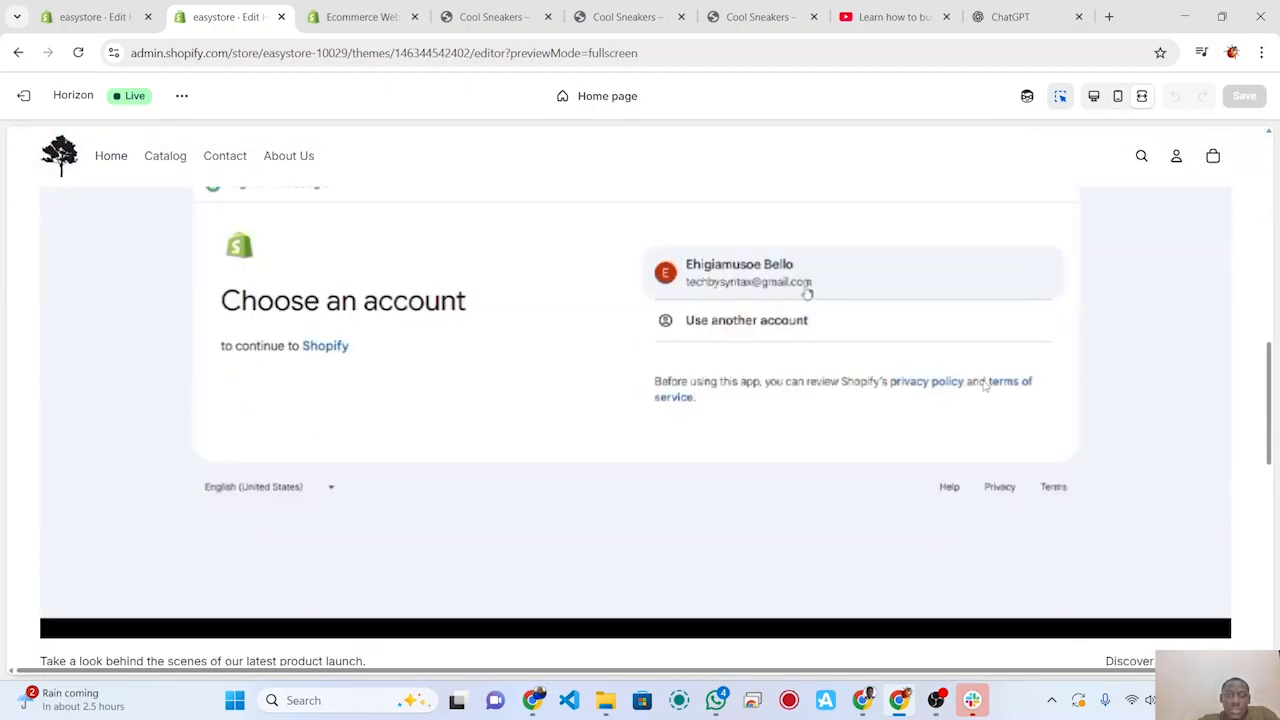
pyautogui.scroll(-8, 984, 385)
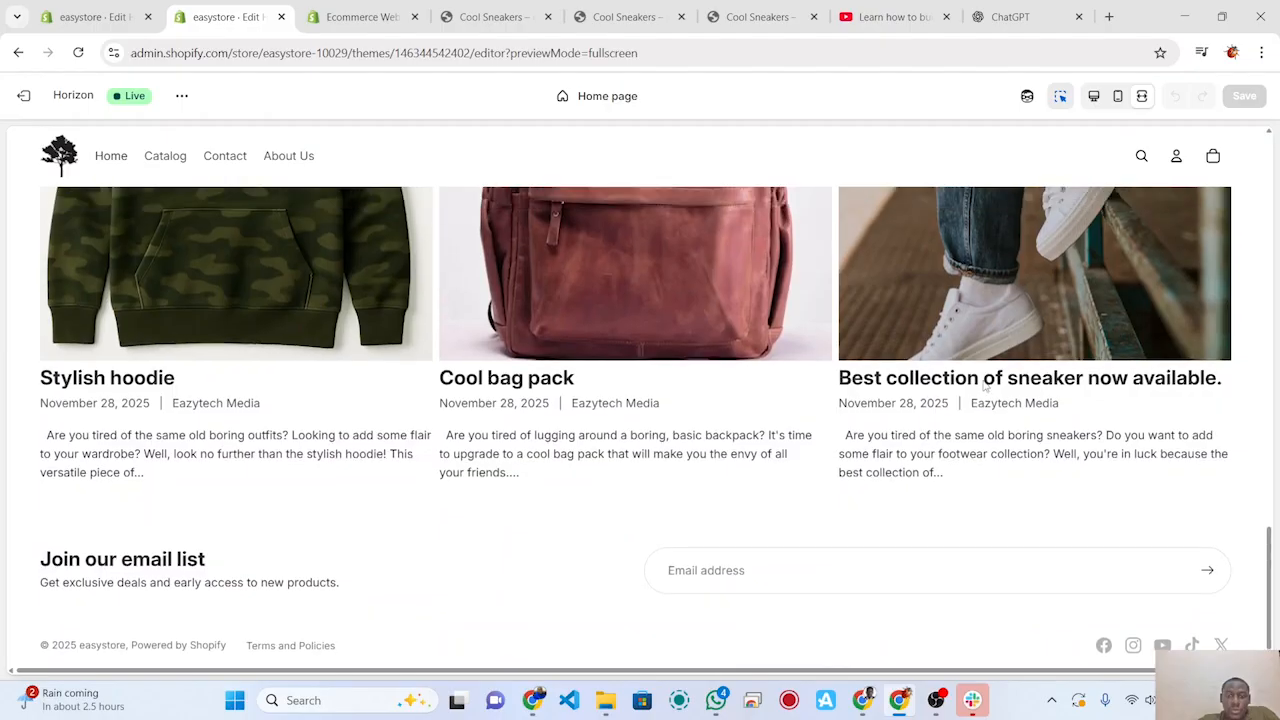
pyautogui.scroll(16, 984, 385)
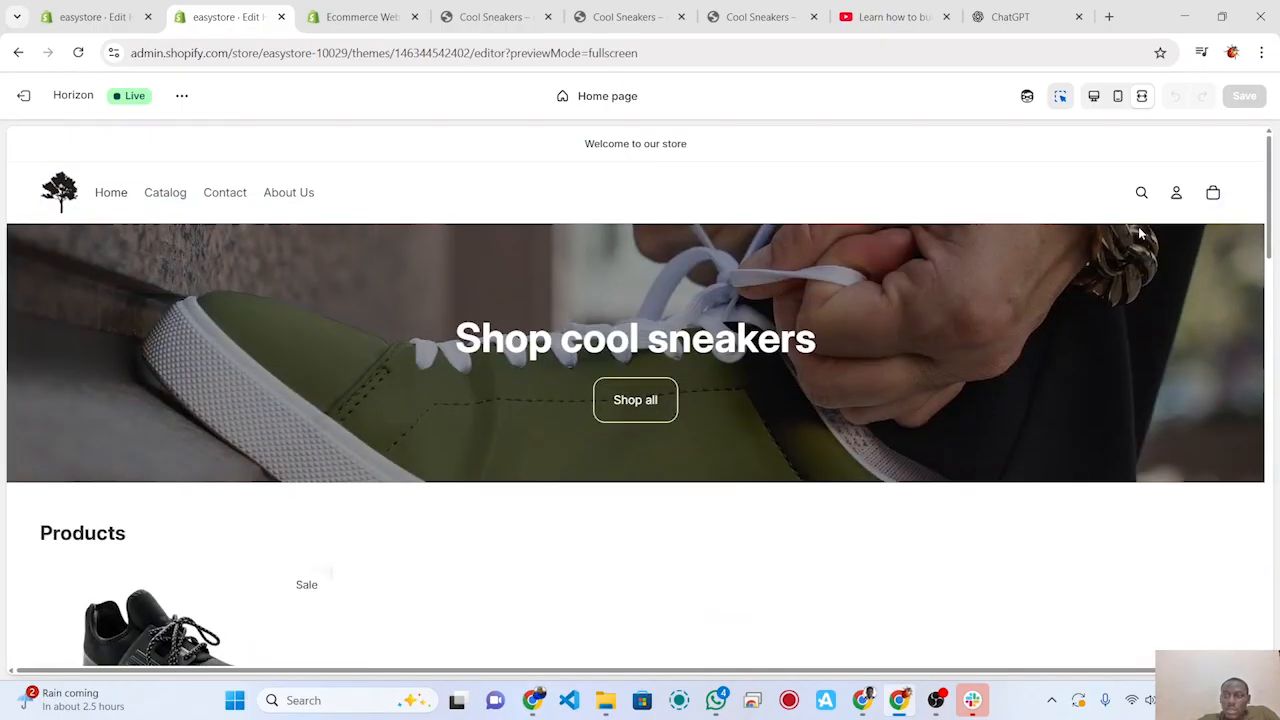
pyautogui.click(1095, 98)
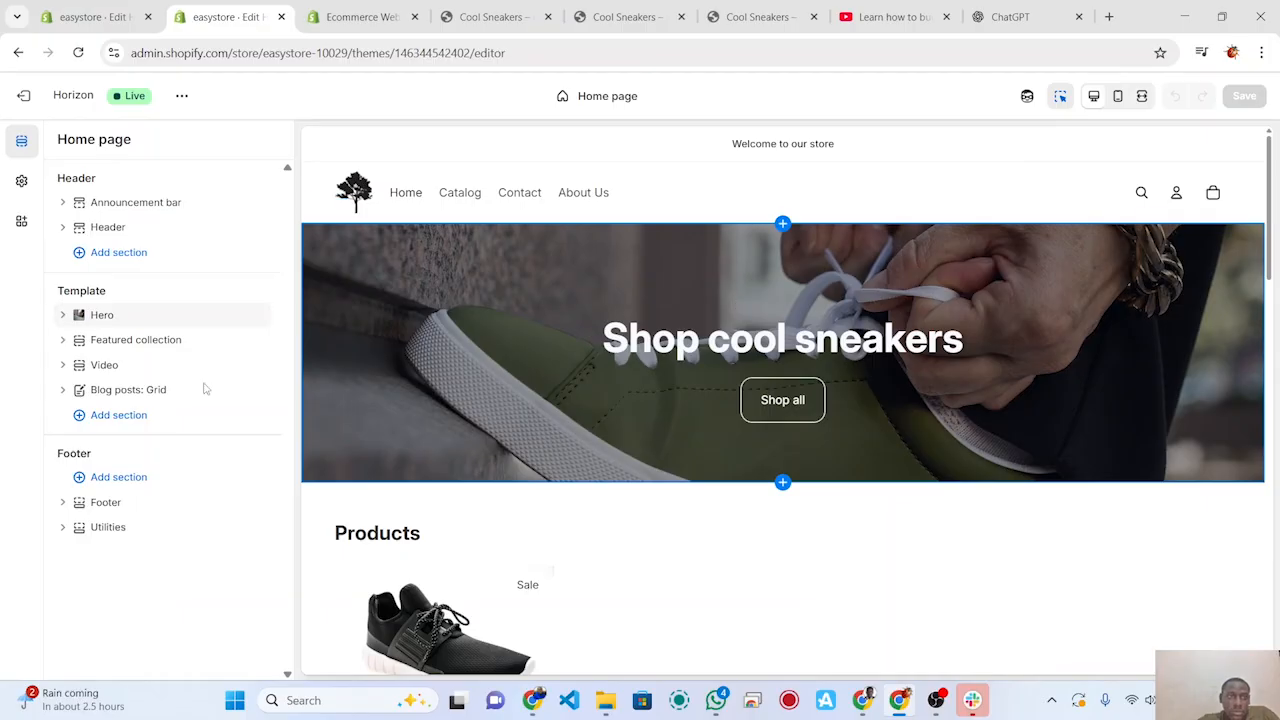
# Step: Exit the theme editor, view the online store, and open the Stylish hoodie blog post from the News grid to look it over
pyautogui.click(24, 97)
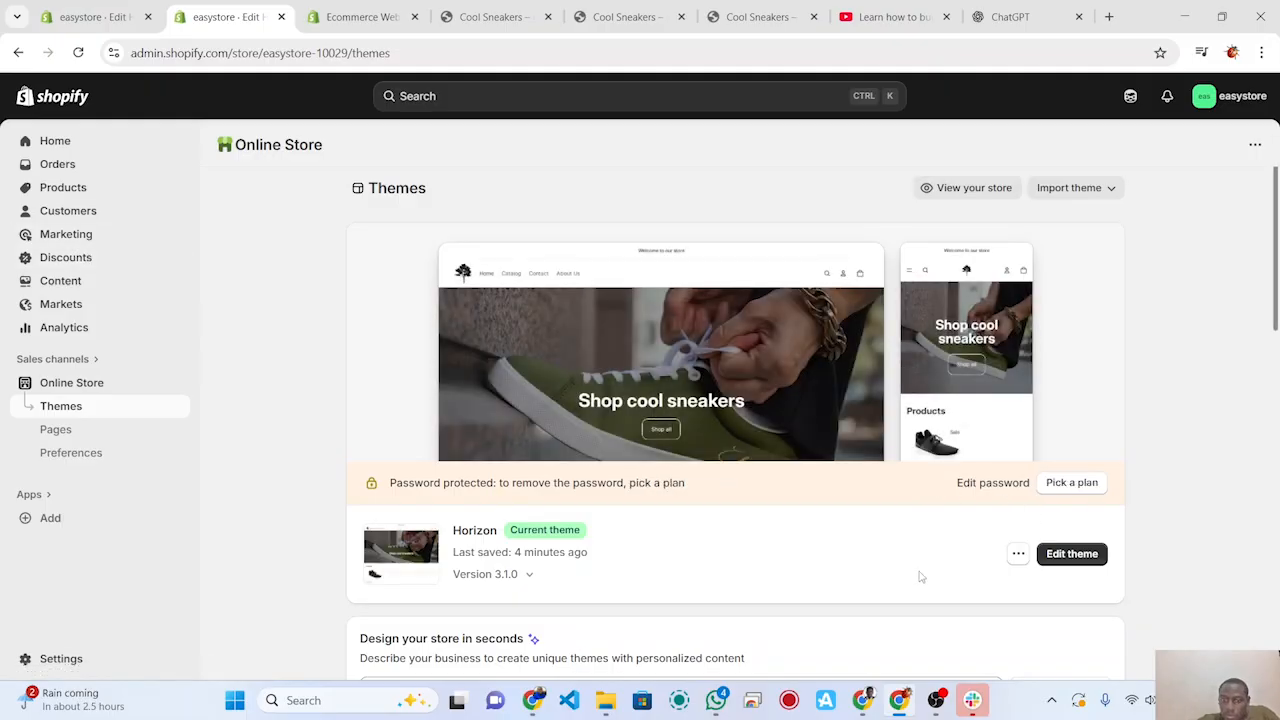
pyautogui.click(972, 189)
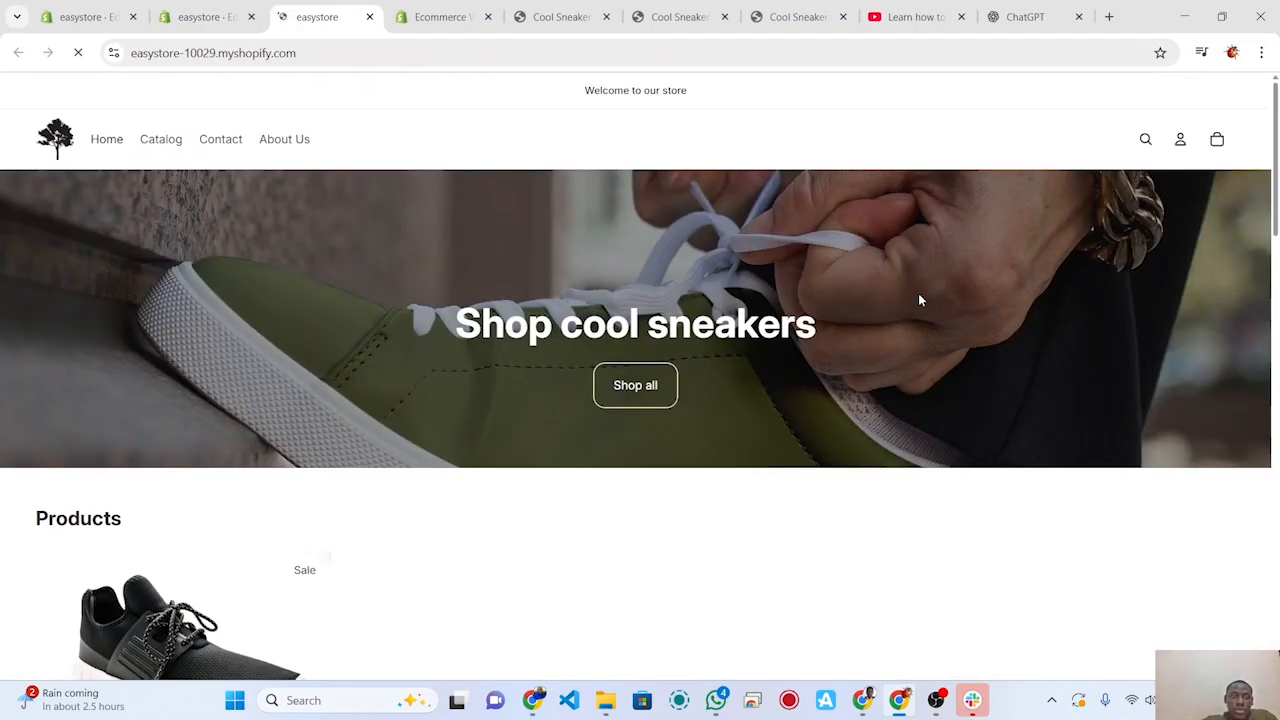
pyautogui.scroll(-3, 920, 300)
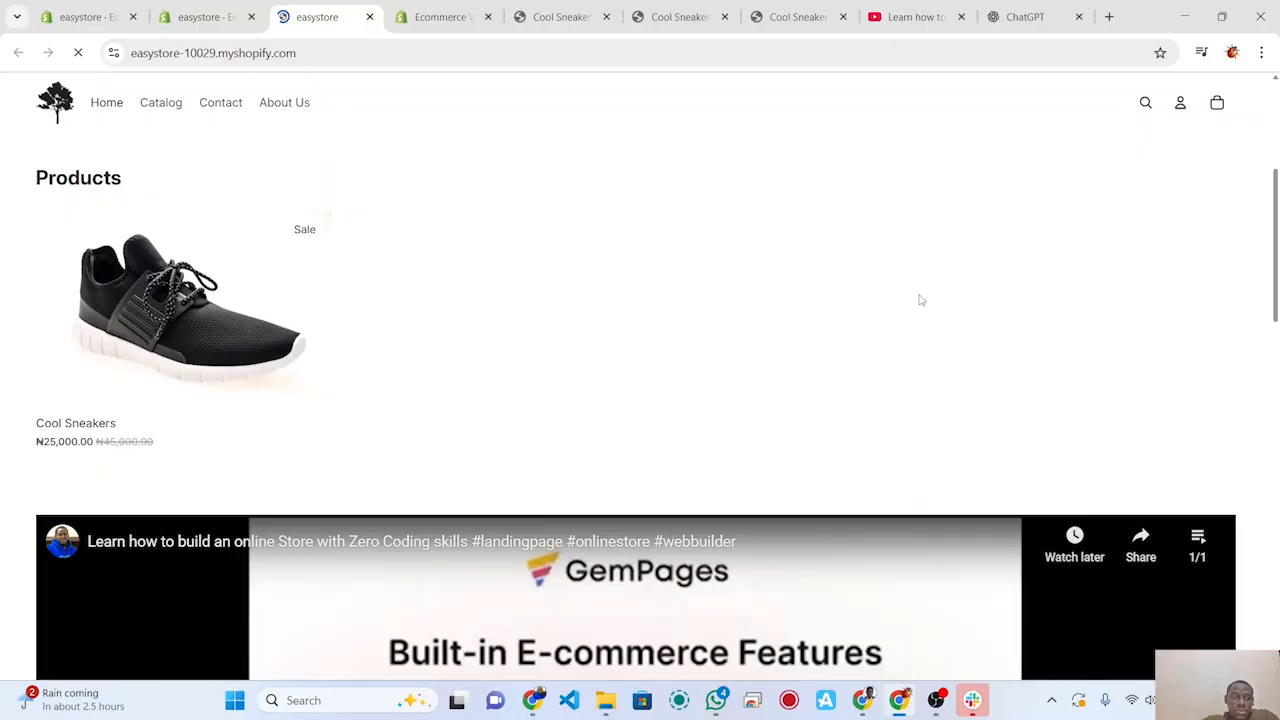
pyautogui.scroll(-10, 920, 300)
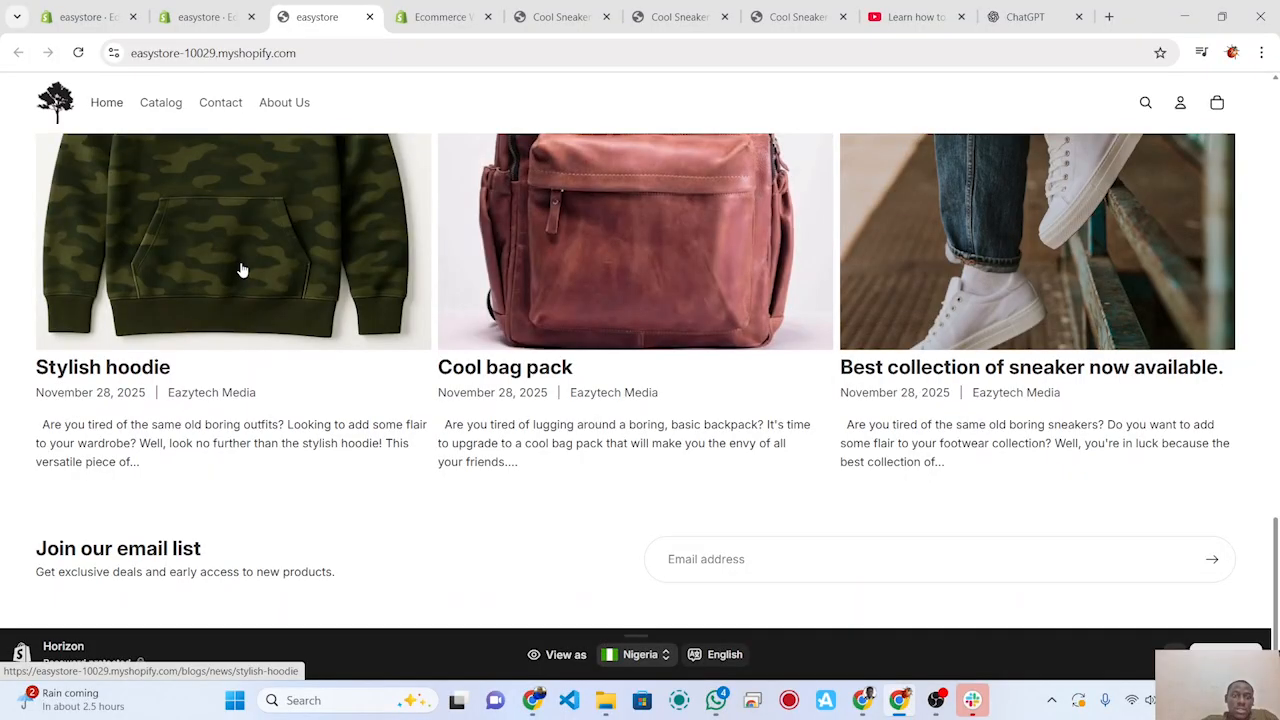
pyautogui.click(241, 270)
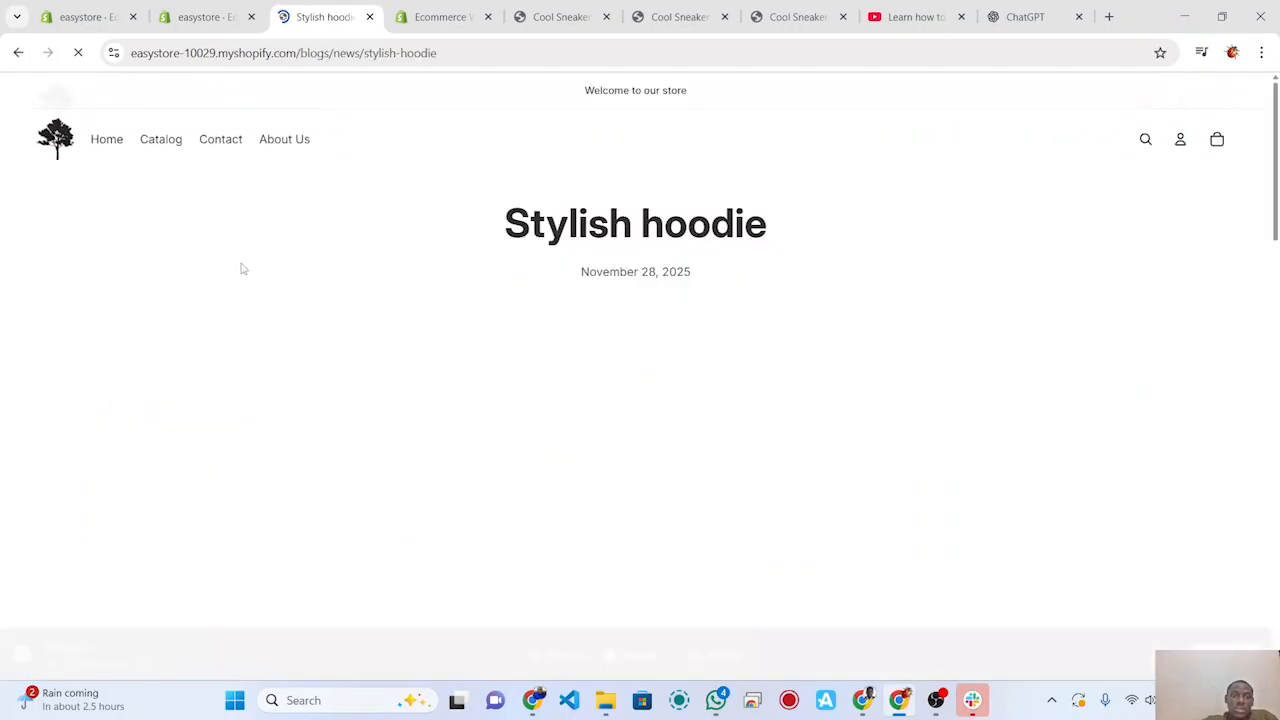
pyautogui.scroll(-15, 503, 438)
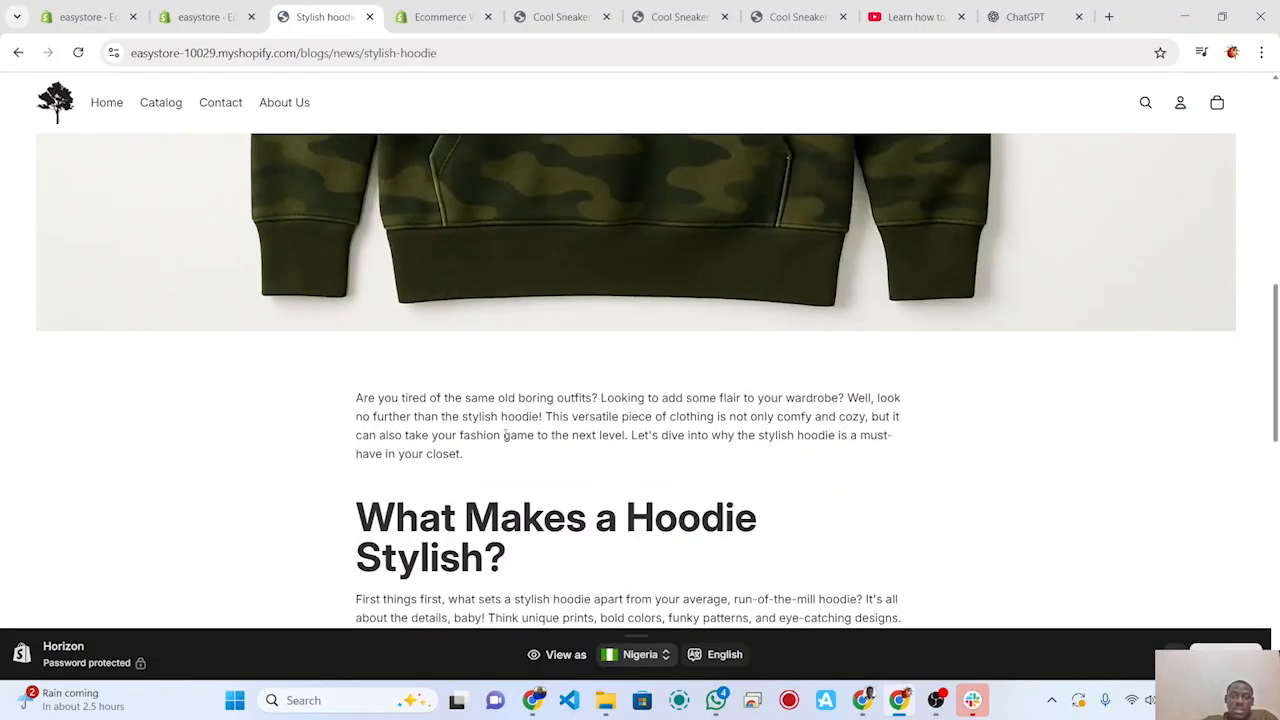
pyautogui.scroll(15, 505, 434)
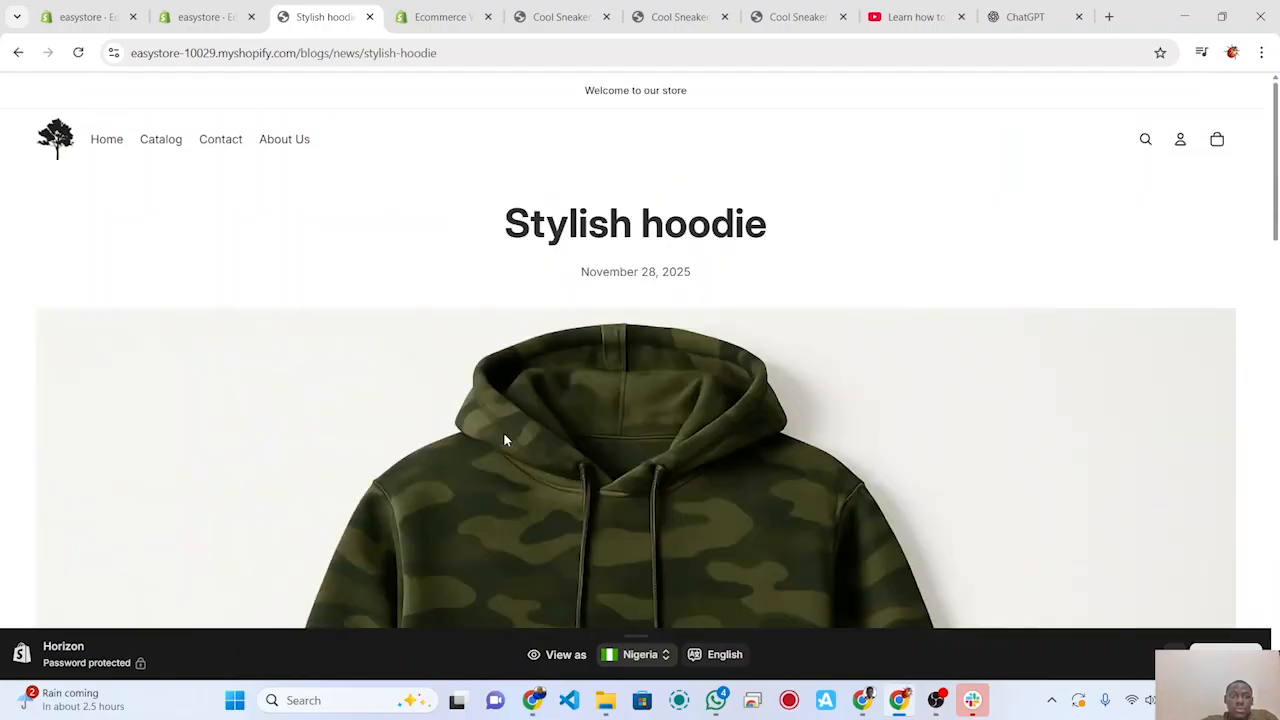
# Step: Start a new product titled "Hoddie" and begin entering keywords for its generated product description
pyautogui.click(80, 18)
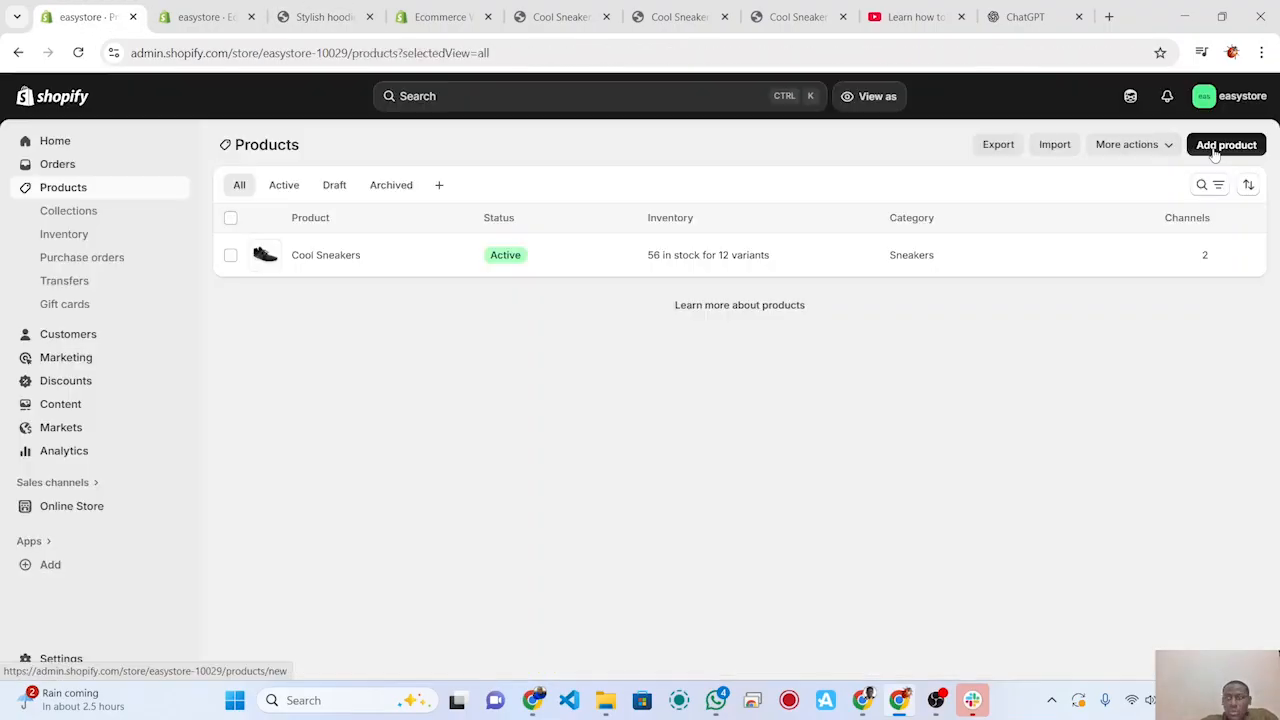
pyautogui.click(1216, 148)
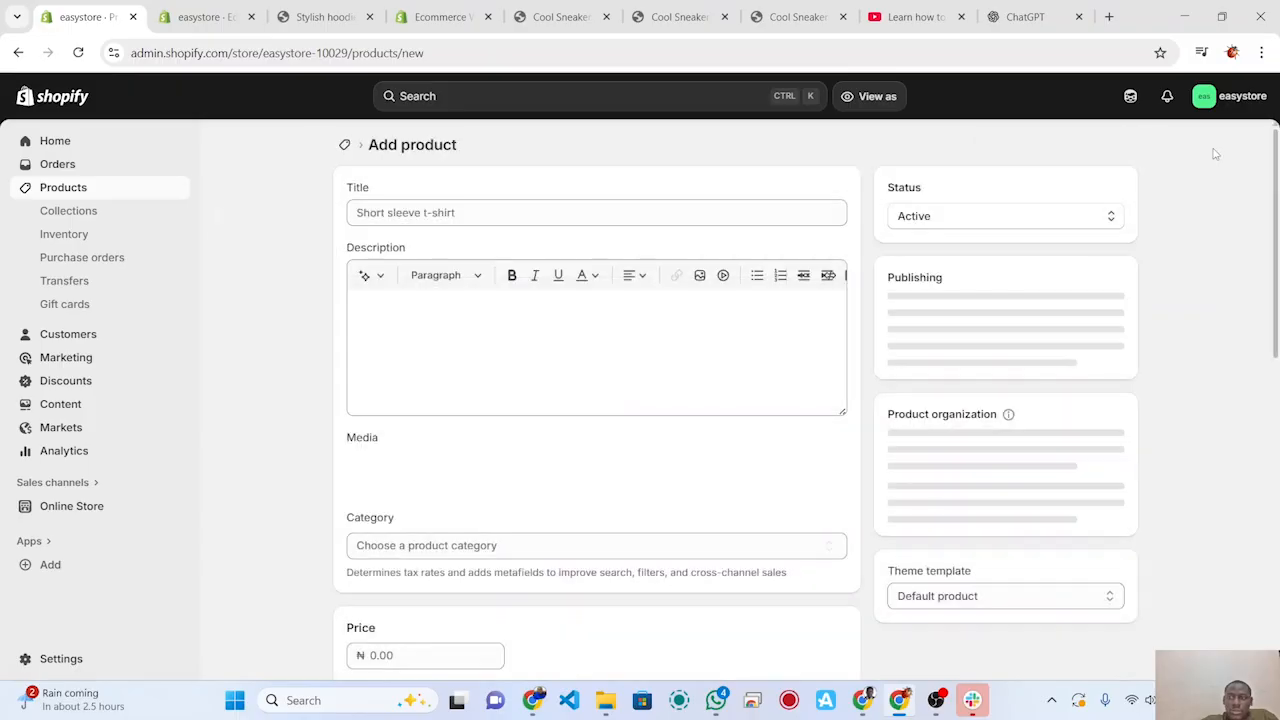
pyautogui.click(484, 215)
pyautogui.write('H')
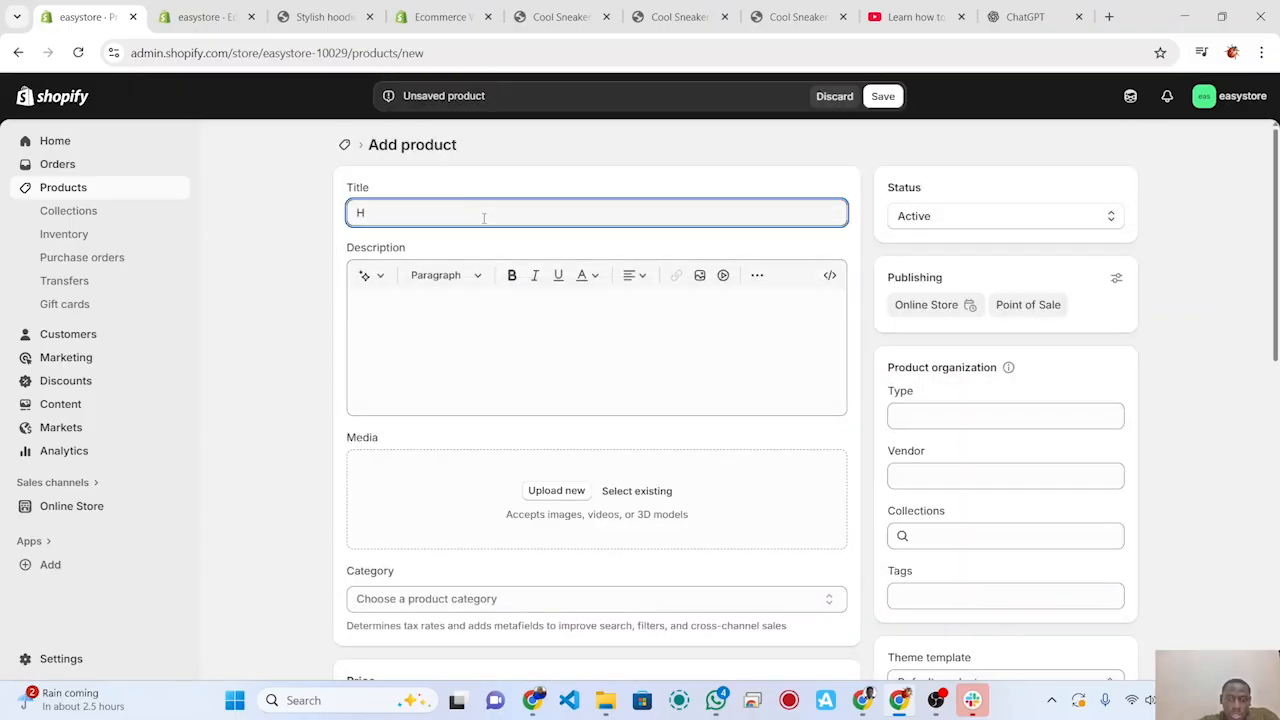
pyautogui.write('oddie')
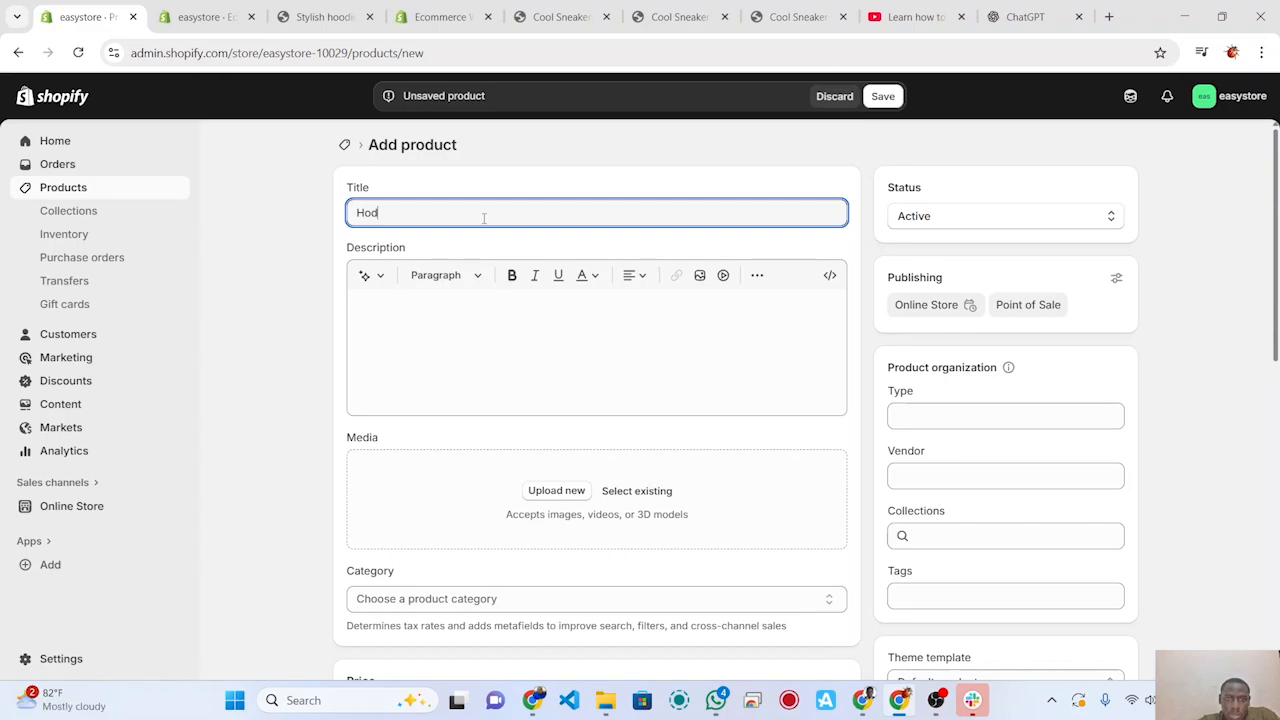
pyautogui.click(367, 275)
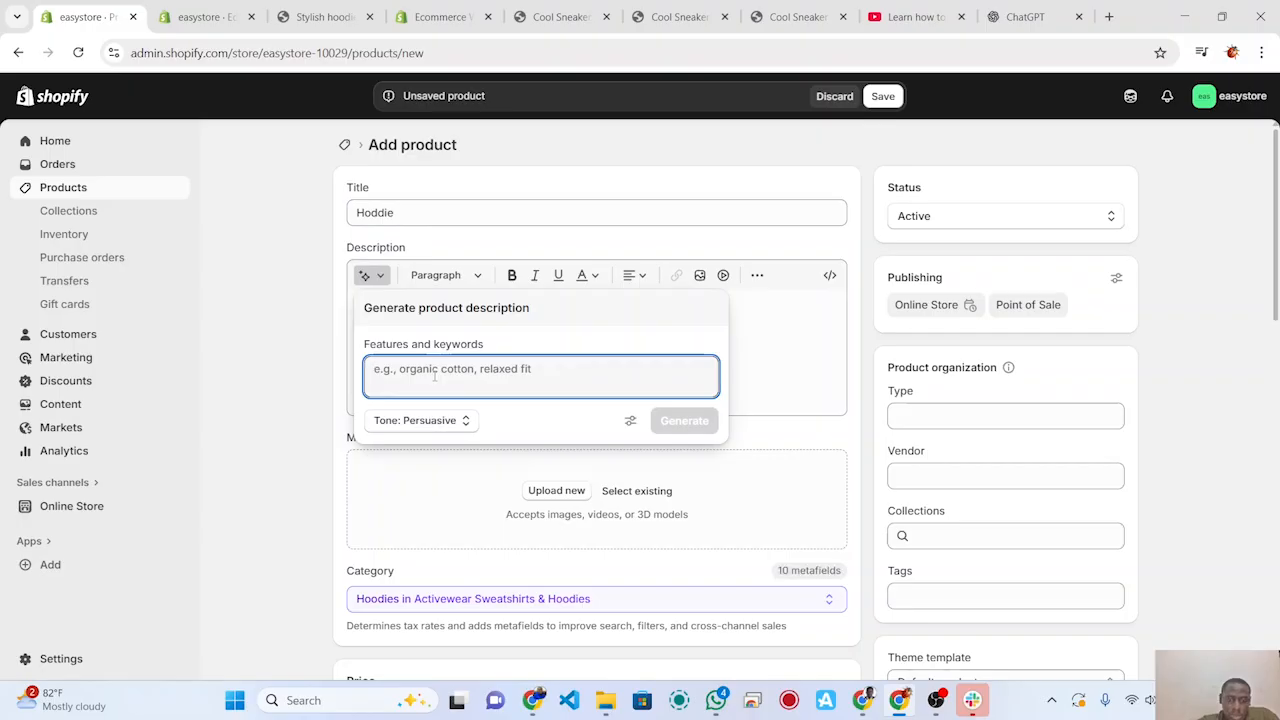
pyautogui.write('H')
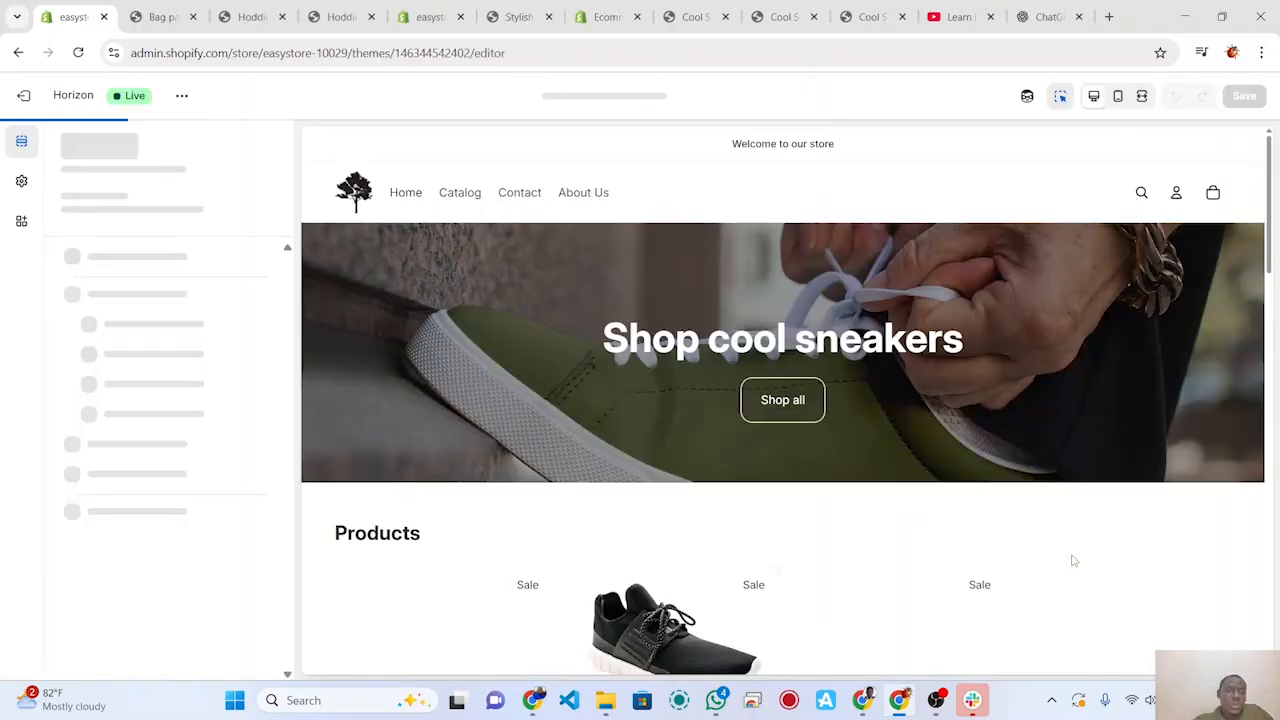
# Step: Look over the home page preview in the theme editor, checking the product list, video and News blog posts
pyautogui.scroll(-2, 1072, 560)
pyautogui.scroll(-2, 1072, 560)
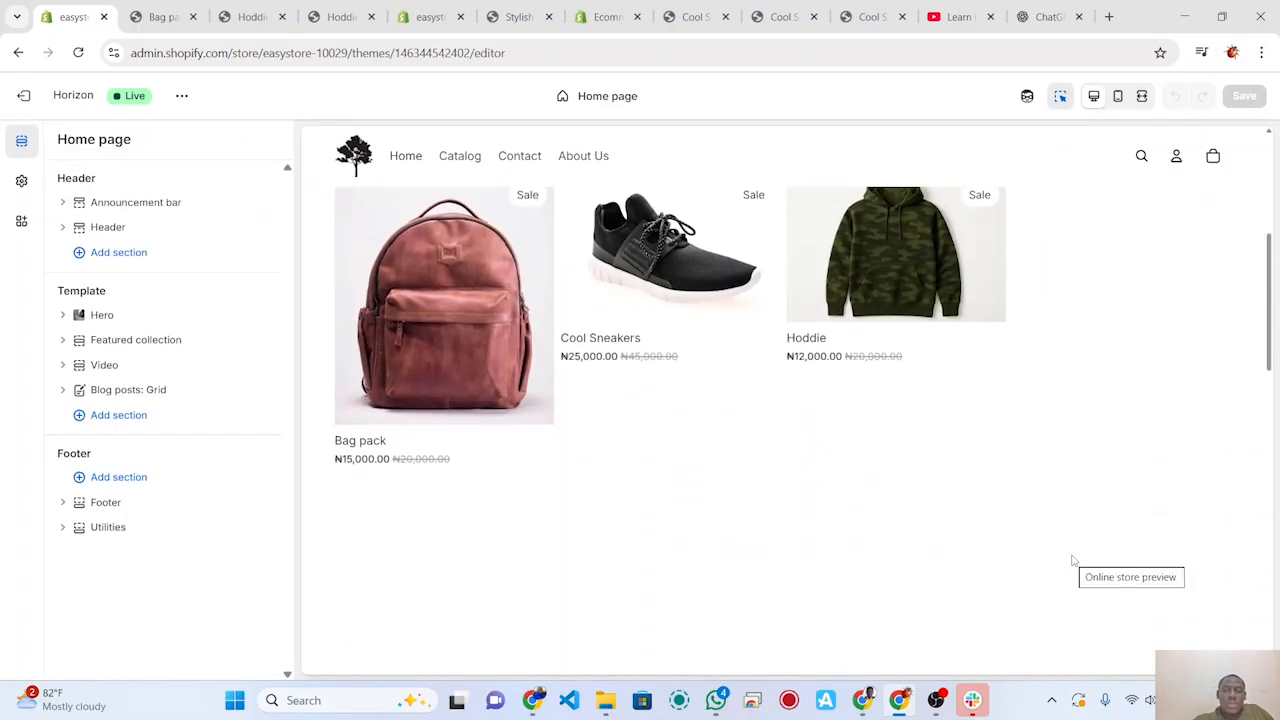
pyautogui.scroll(-10, 962, 504)
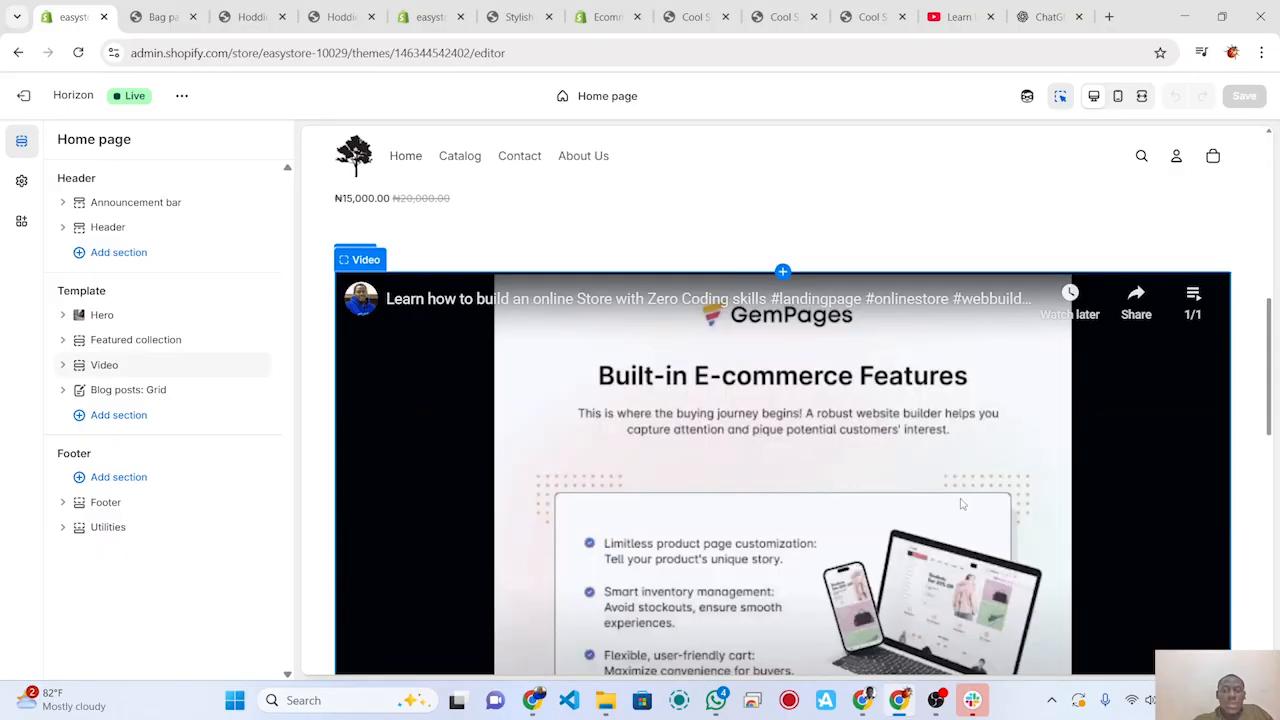
pyautogui.scroll(-4, 962, 504)
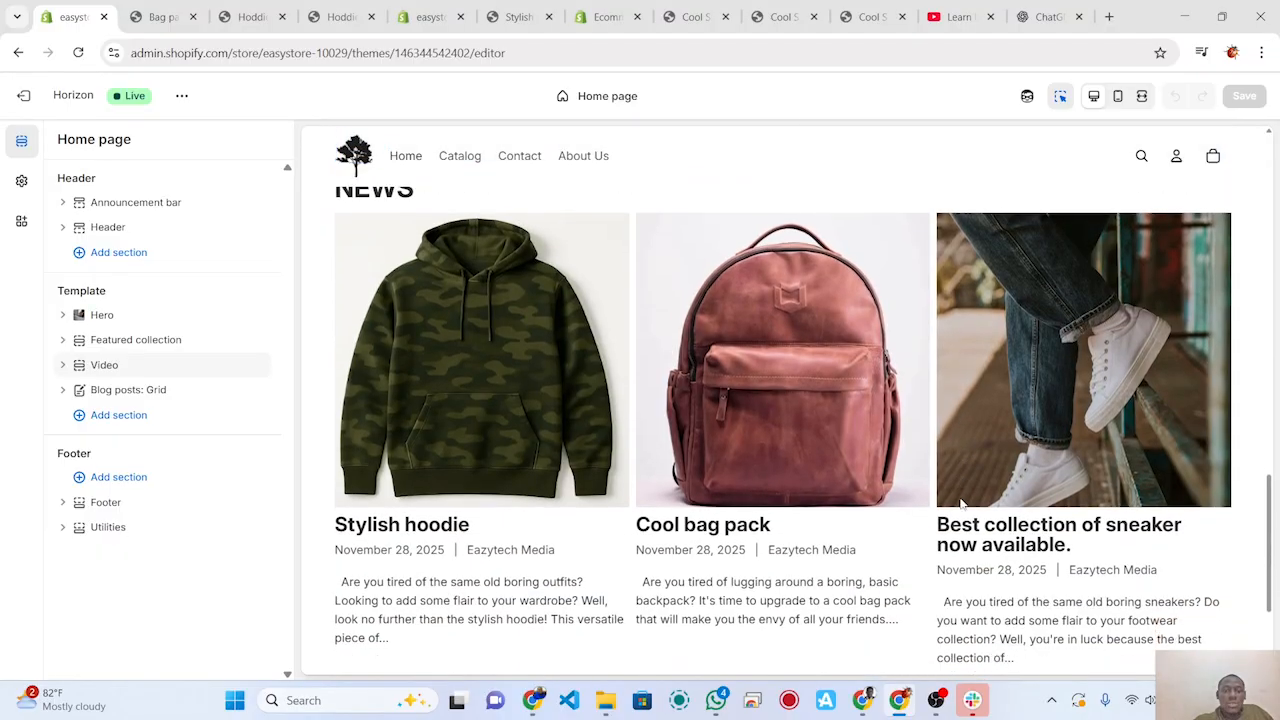
pyautogui.scroll(15, 962, 504)
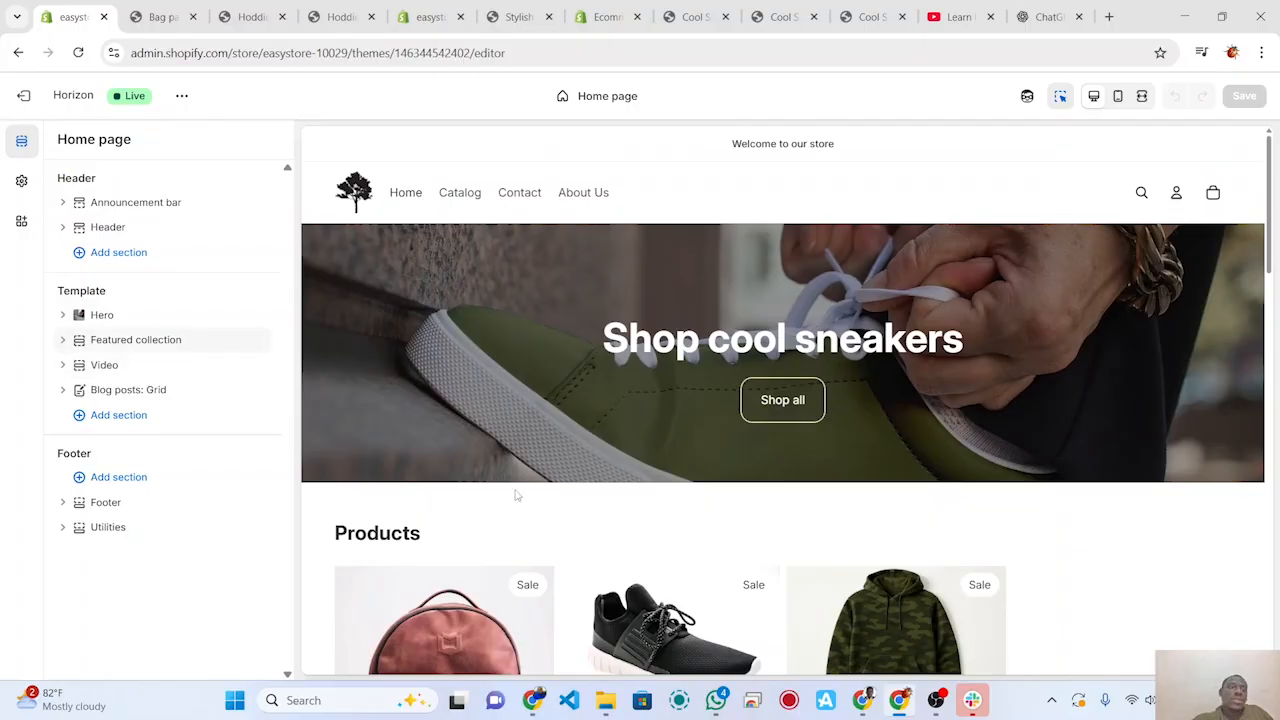
# Step: Exit the theme editor, open the store's general settings, and view the editable store profile details without changing them
pyautogui.click(24, 100)
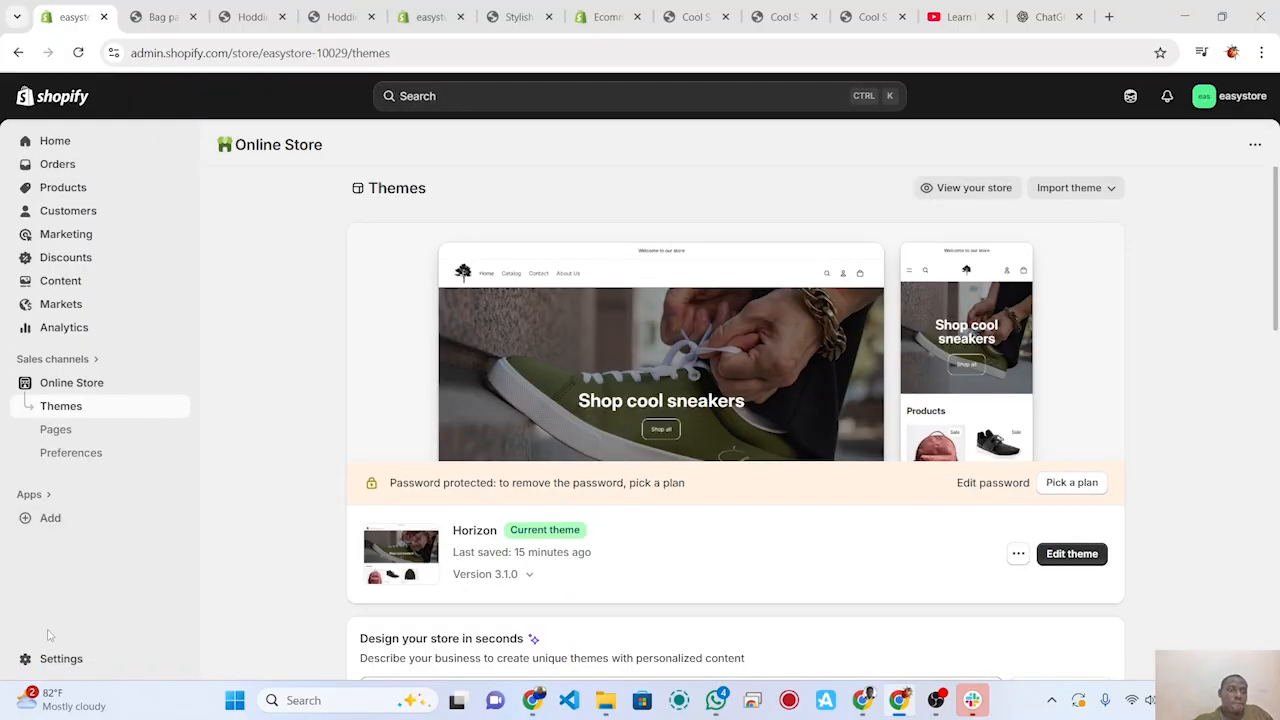
pyautogui.click(57, 660)
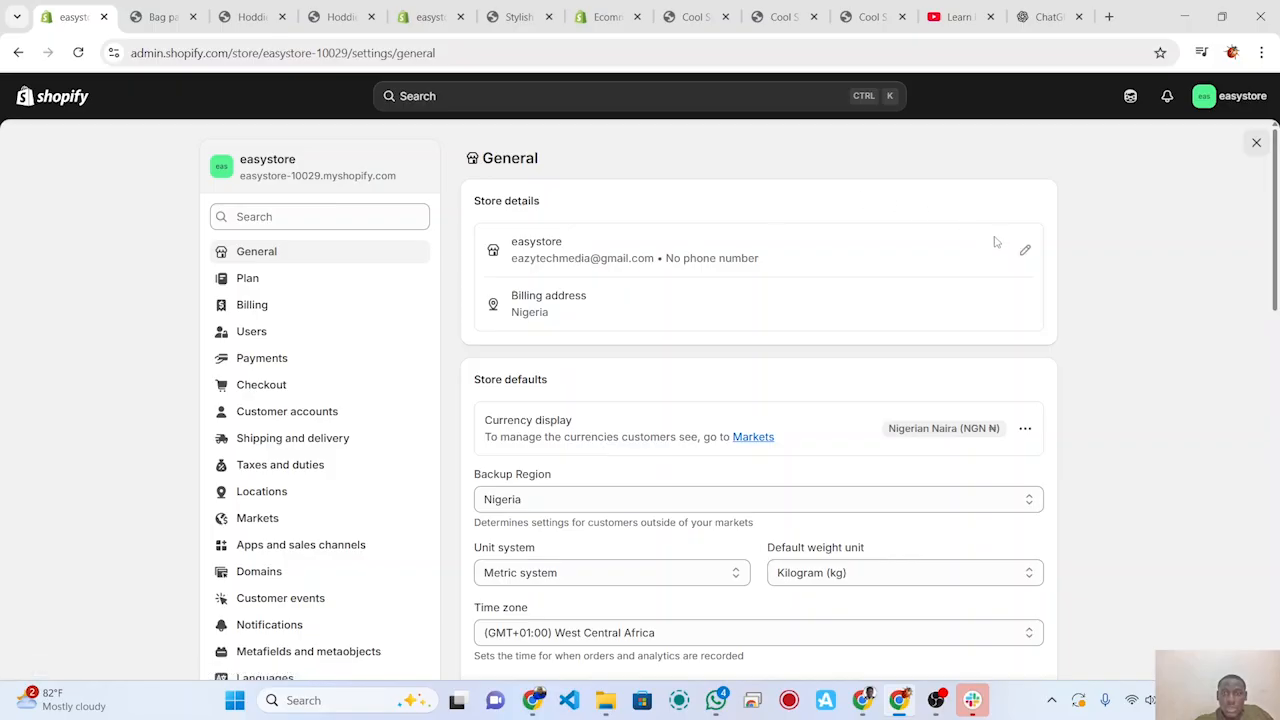
pyautogui.click(1025, 251)
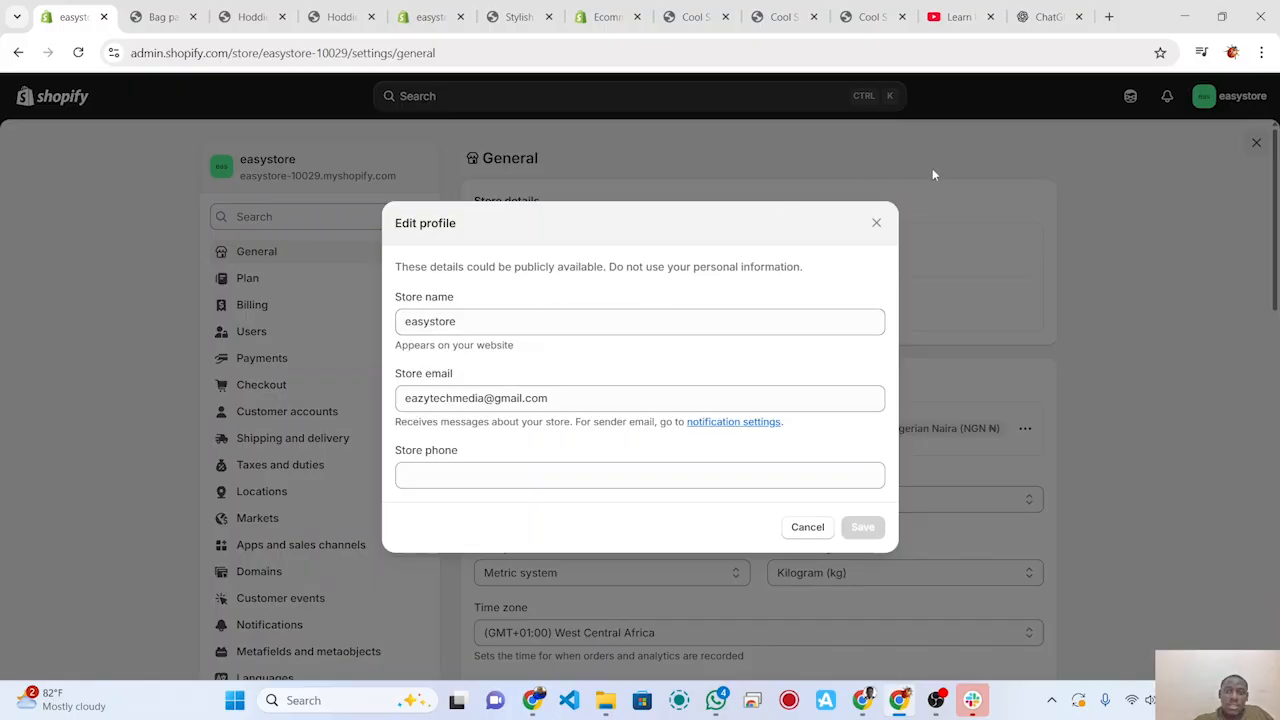
pyautogui.click(875, 224)
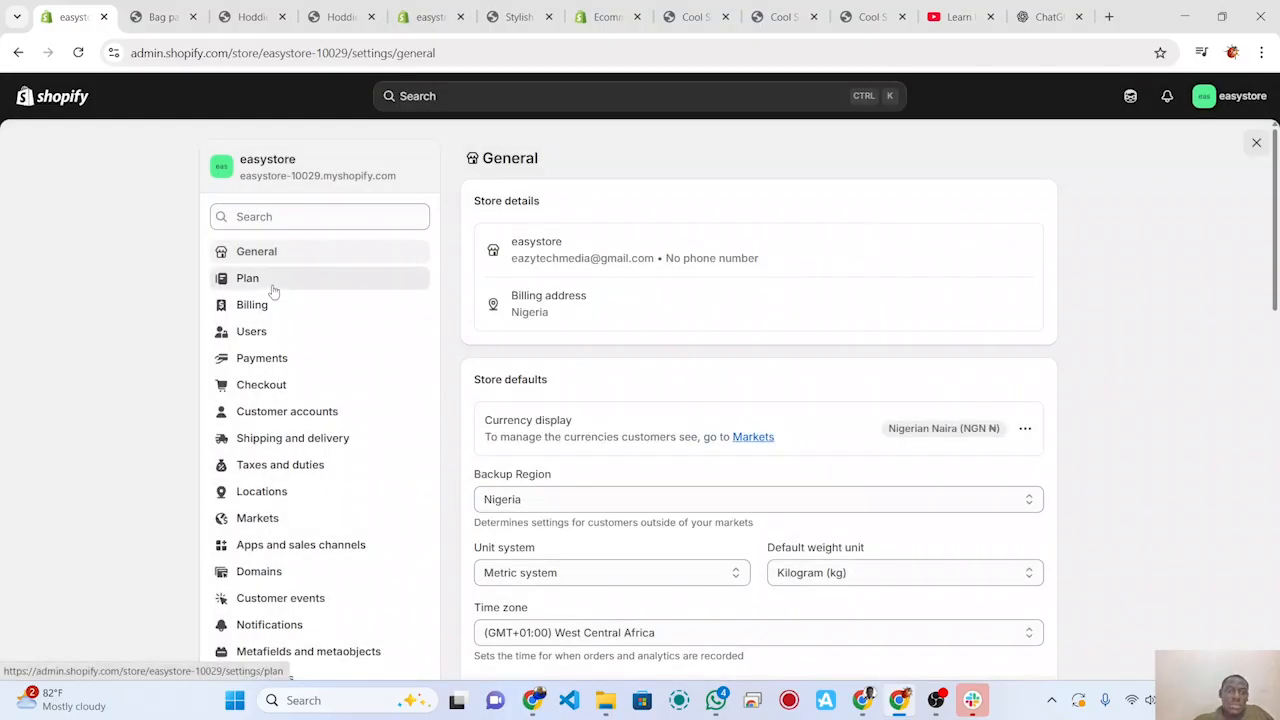
# Step: Review the available subscription plans with their prices and features, and return to the plan settings
pyautogui.click(273, 290)
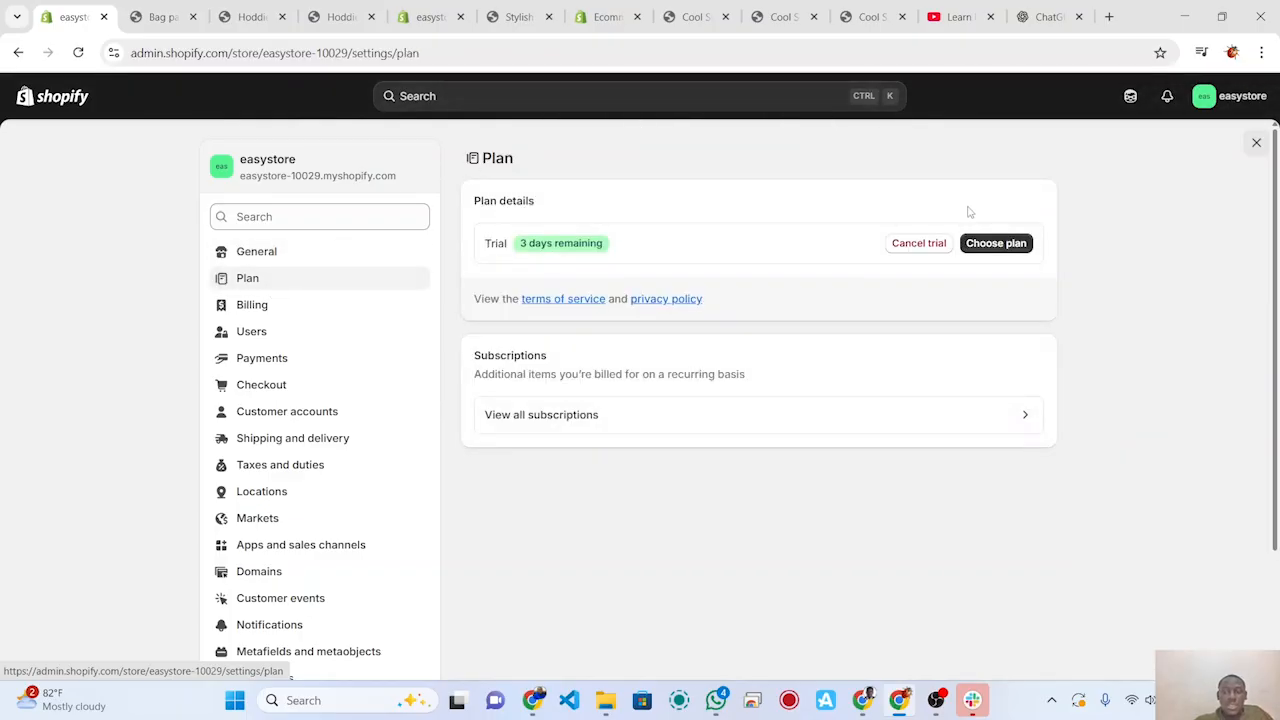
pyautogui.click(1003, 247)
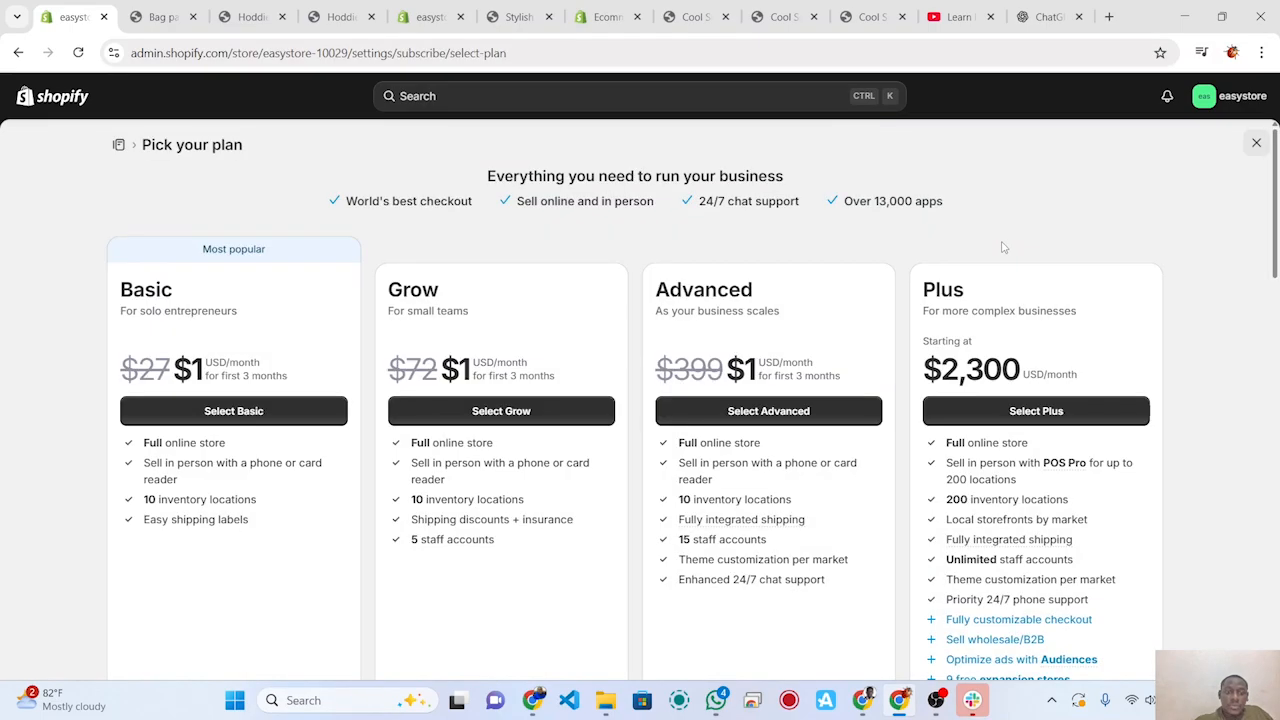
pyautogui.scroll(-1, 226, 473)
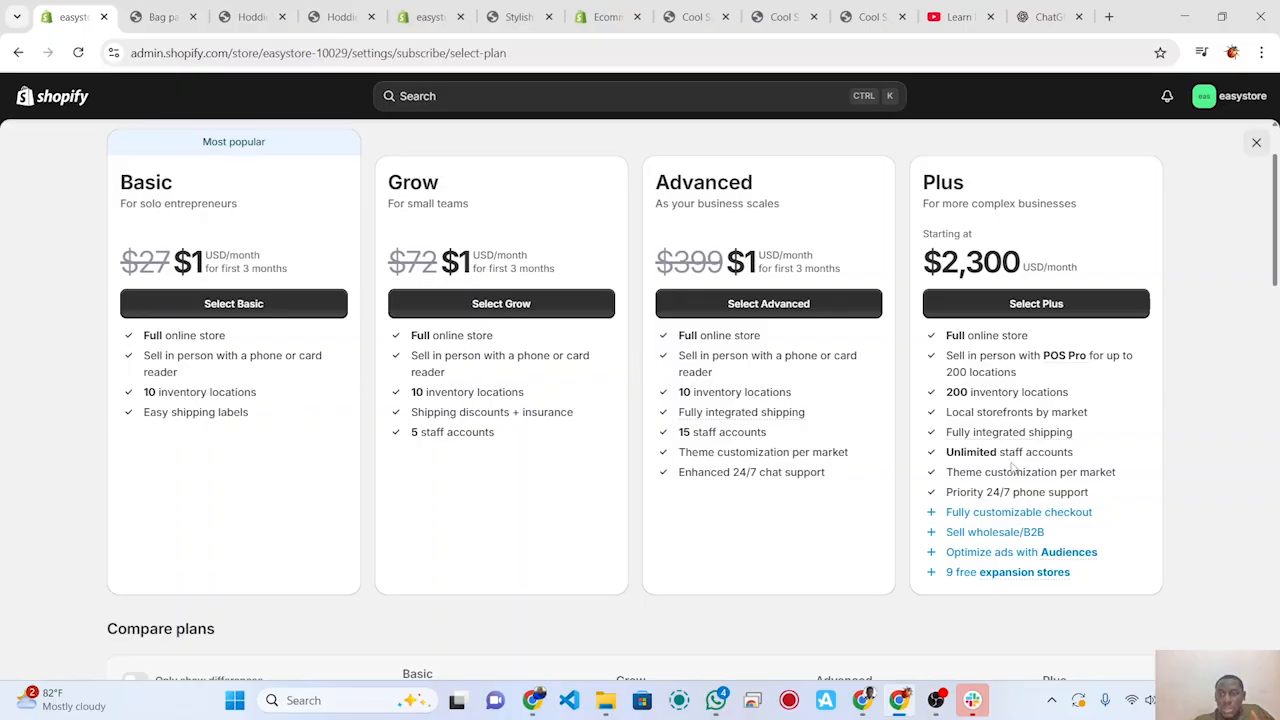
pyautogui.scroll(-1, 1013, 466)
pyautogui.scroll(1, 1013, 466)
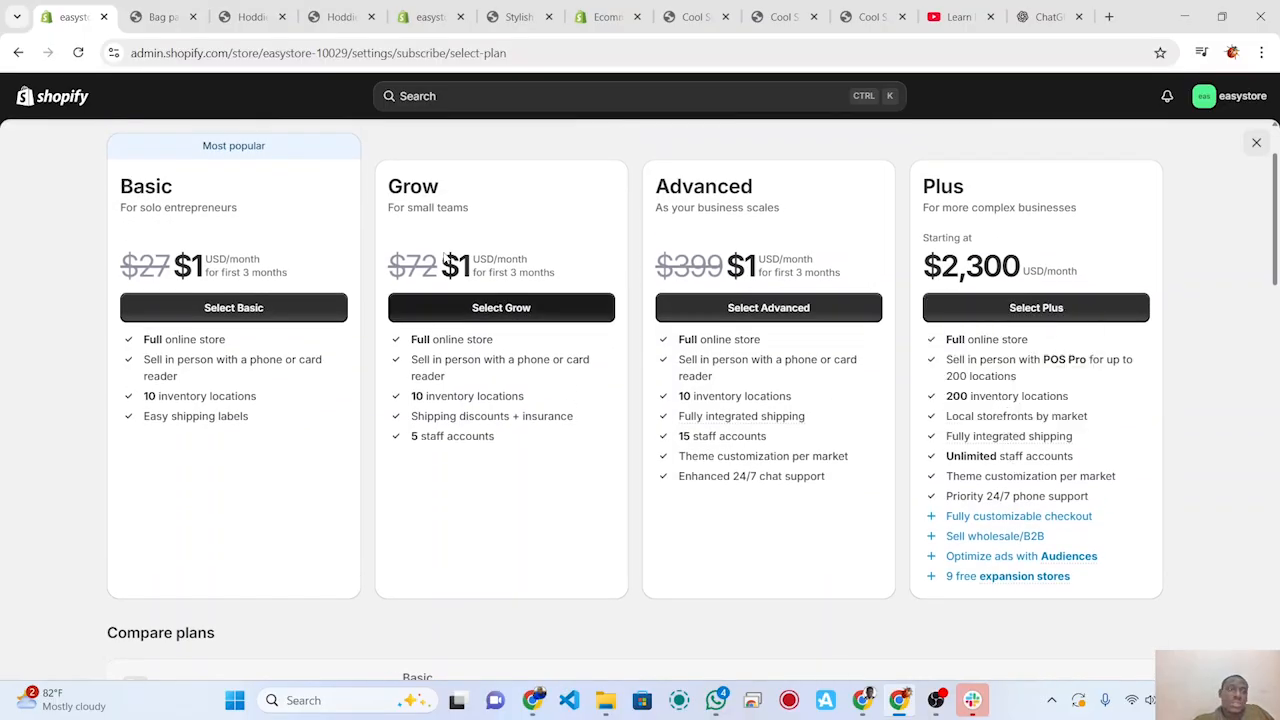
pyautogui.click(19, 54)
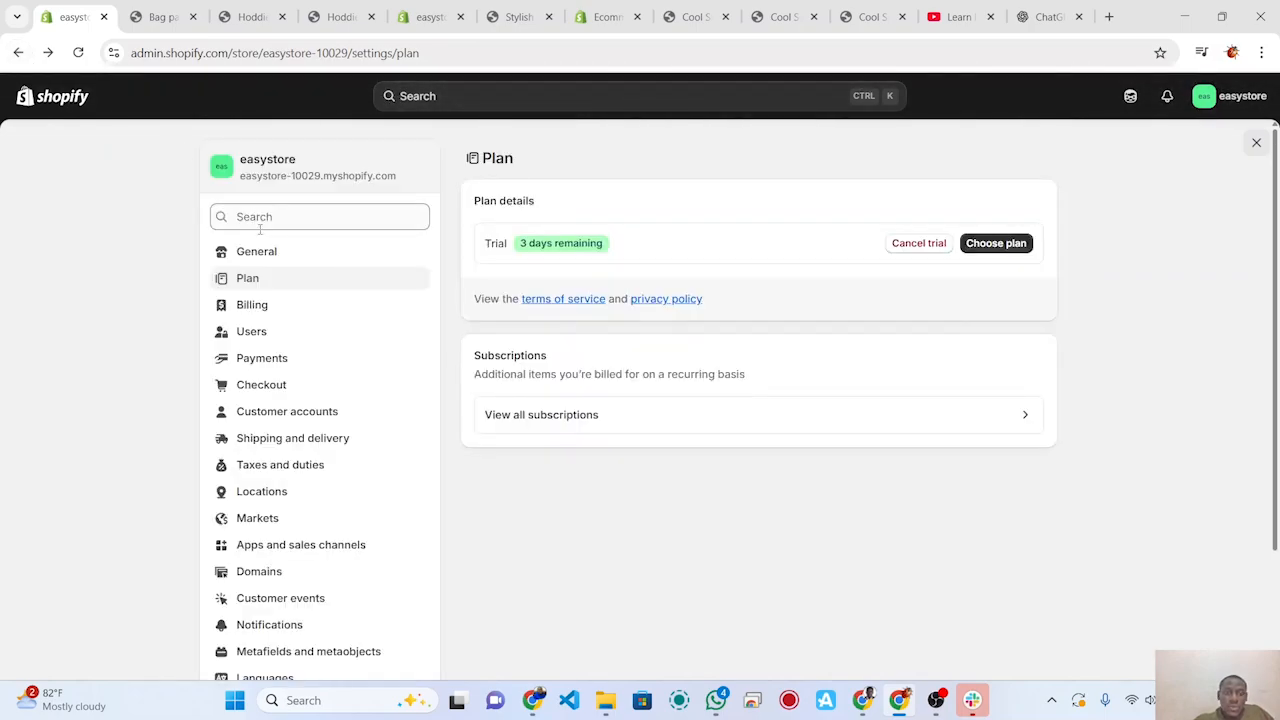
# Step: Look through the billing settings and the credit card form for adding a payment method, closing it without entering anything
pyautogui.click(257, 311)
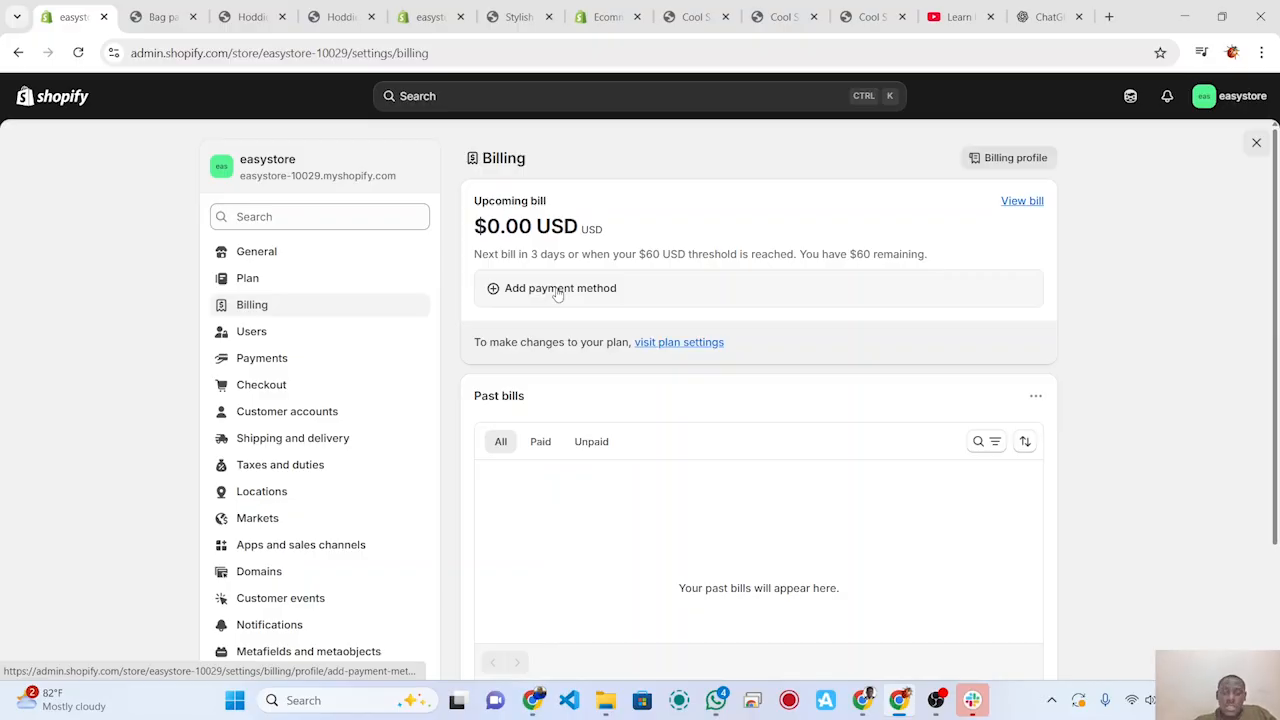
pyautogui.scroll(-2, 558, 292)
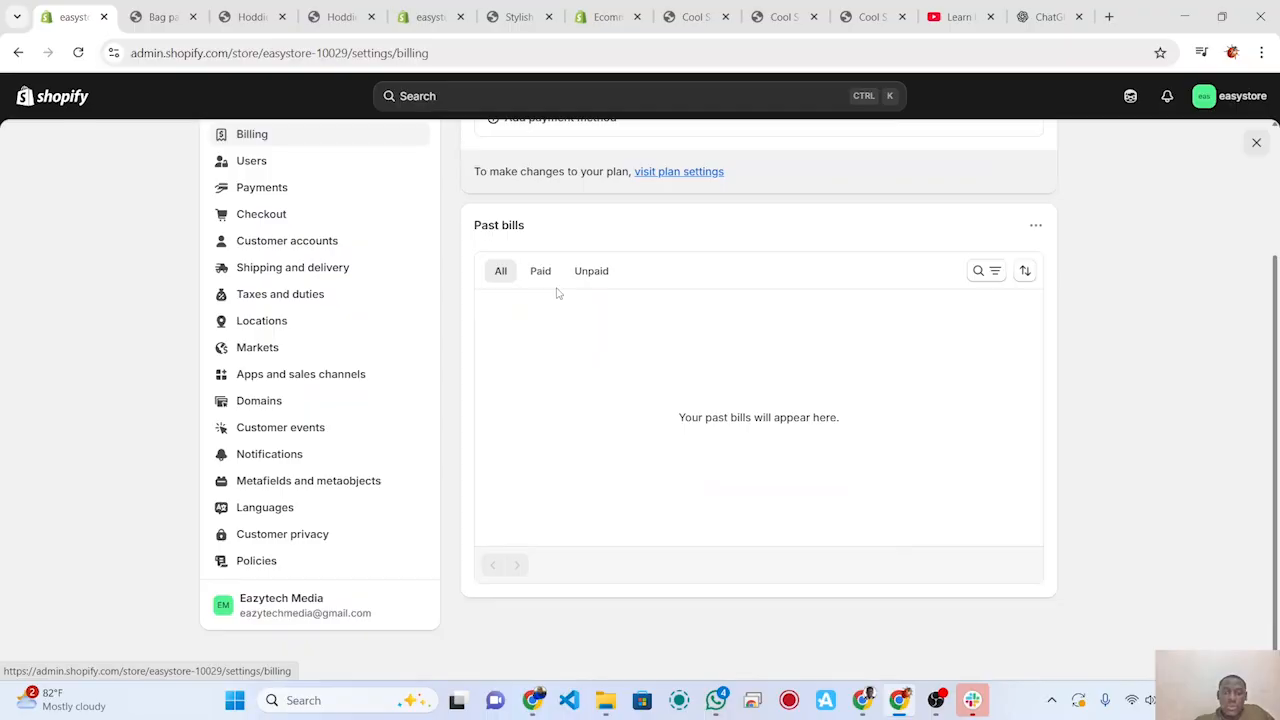
pyautogui.scroll(2, 558, 292)
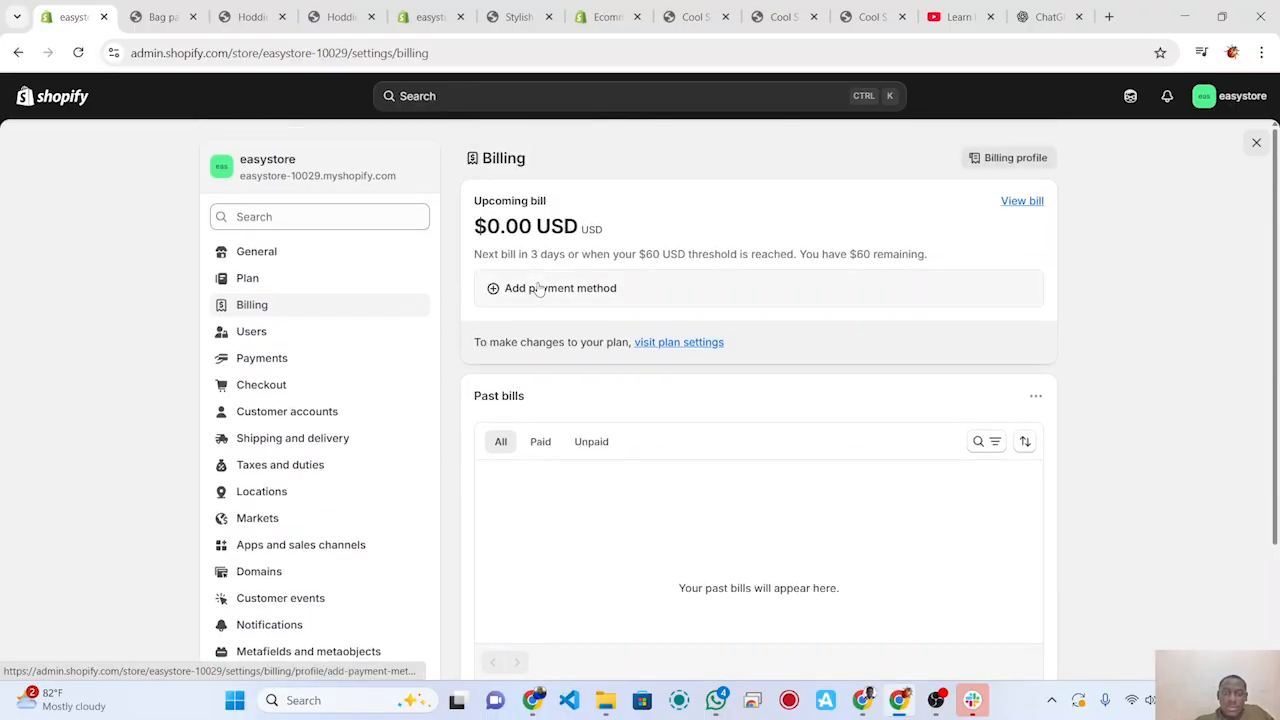
pyautogui.click(538, 288)
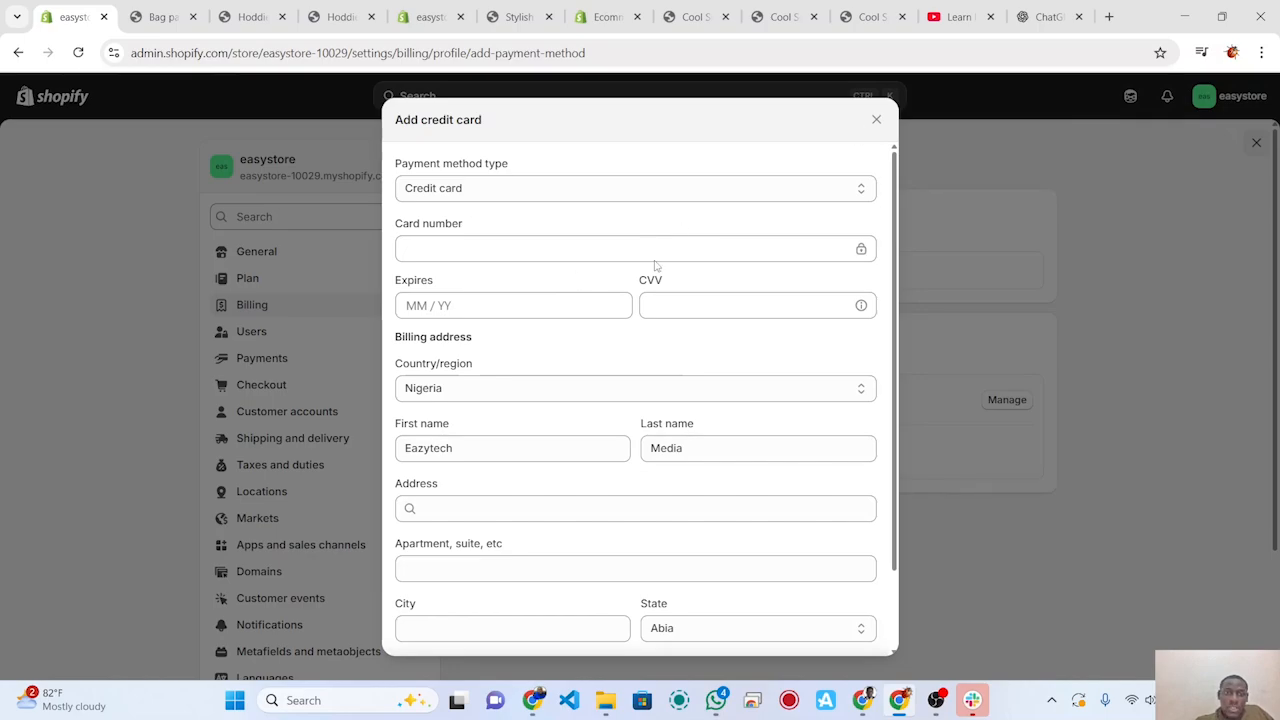
pyautogui.click(877, 122)
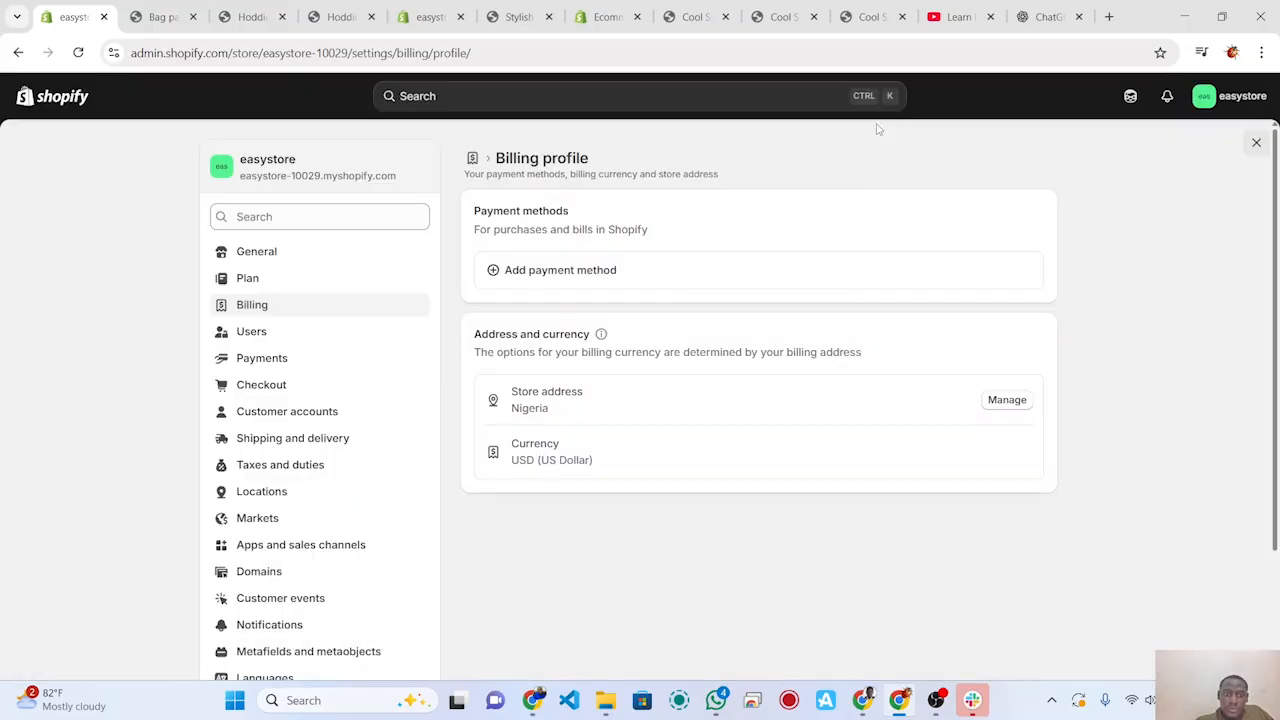
# Step: Look through the payments settings, including providers, supported payment methods, payment capture and manual payment methods
pyautogui.click(279, 372)
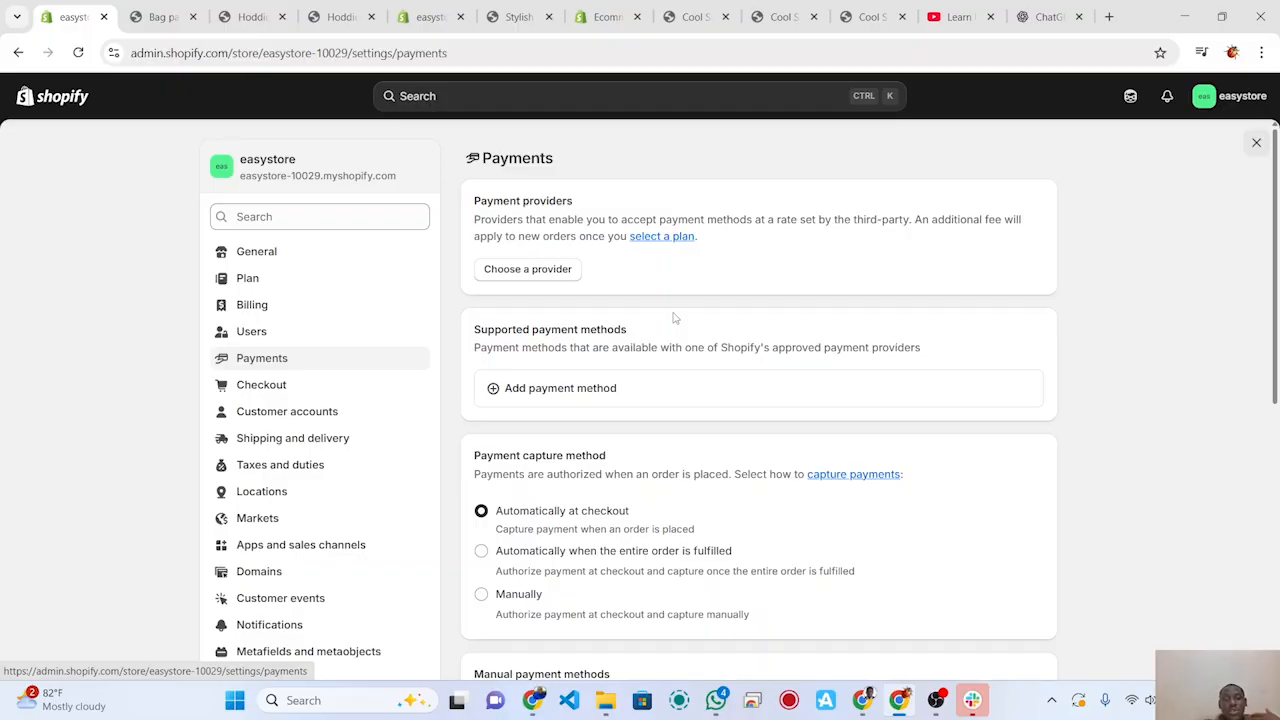
pyautogui.scroll(-4, 598, 434)
pyautogui.scroll(2, 598, 434)
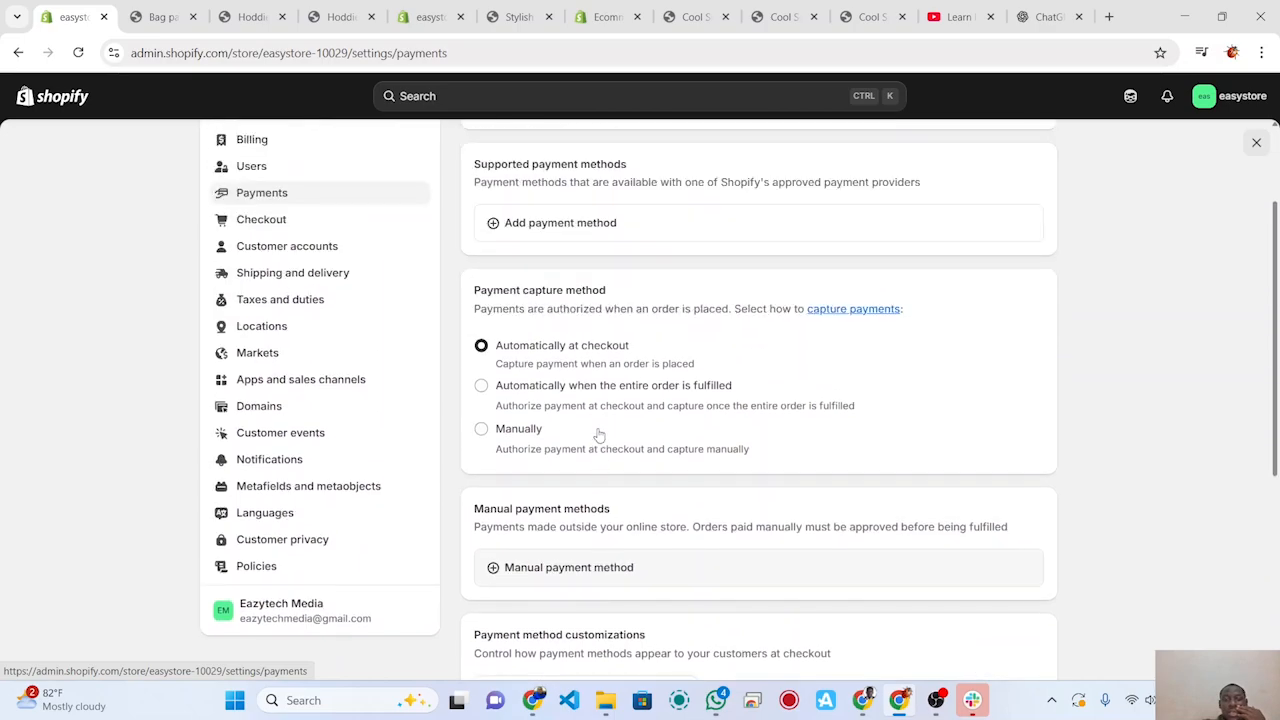
pyautogui.scroll(2, 598, 434)
# Step: Search the supported payment methods for "pay" and look through the list of matching options
pyautogui.click(580, 390)
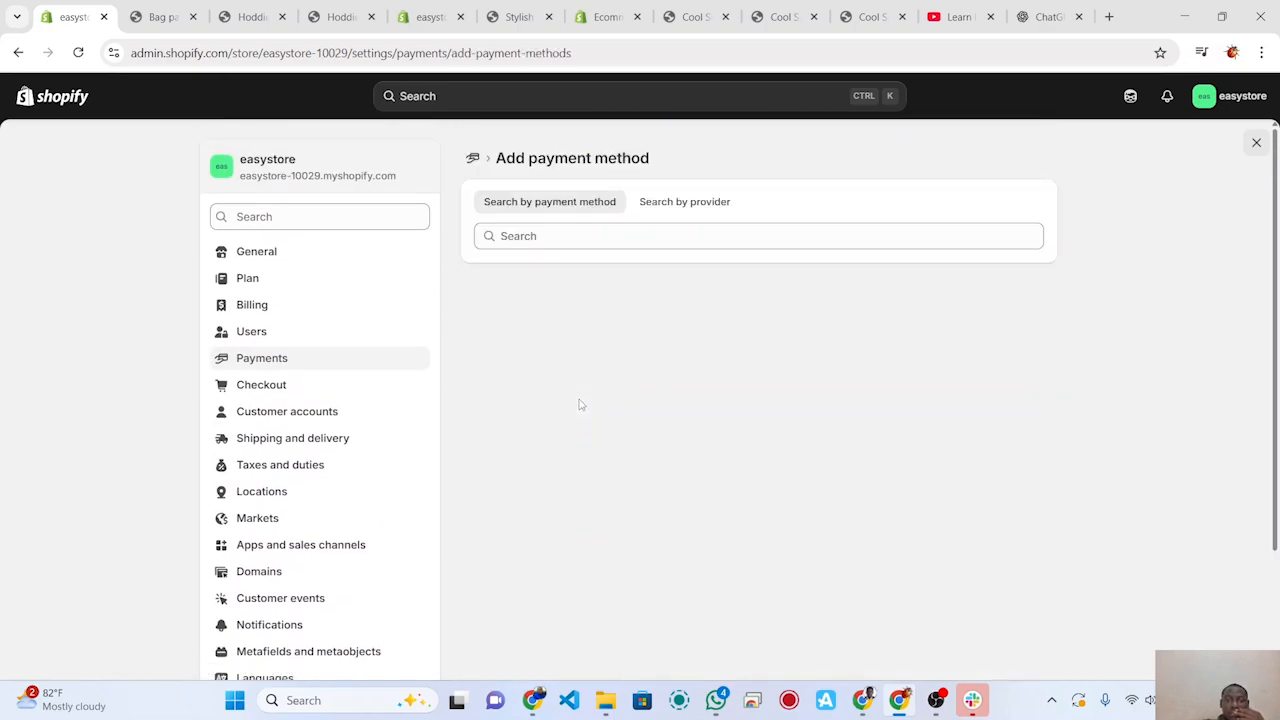
pyautogui.scroll(-2, 578, 404)
pyautogui.scroll(2, 578, 404)
pyautogui.click(660, 237)
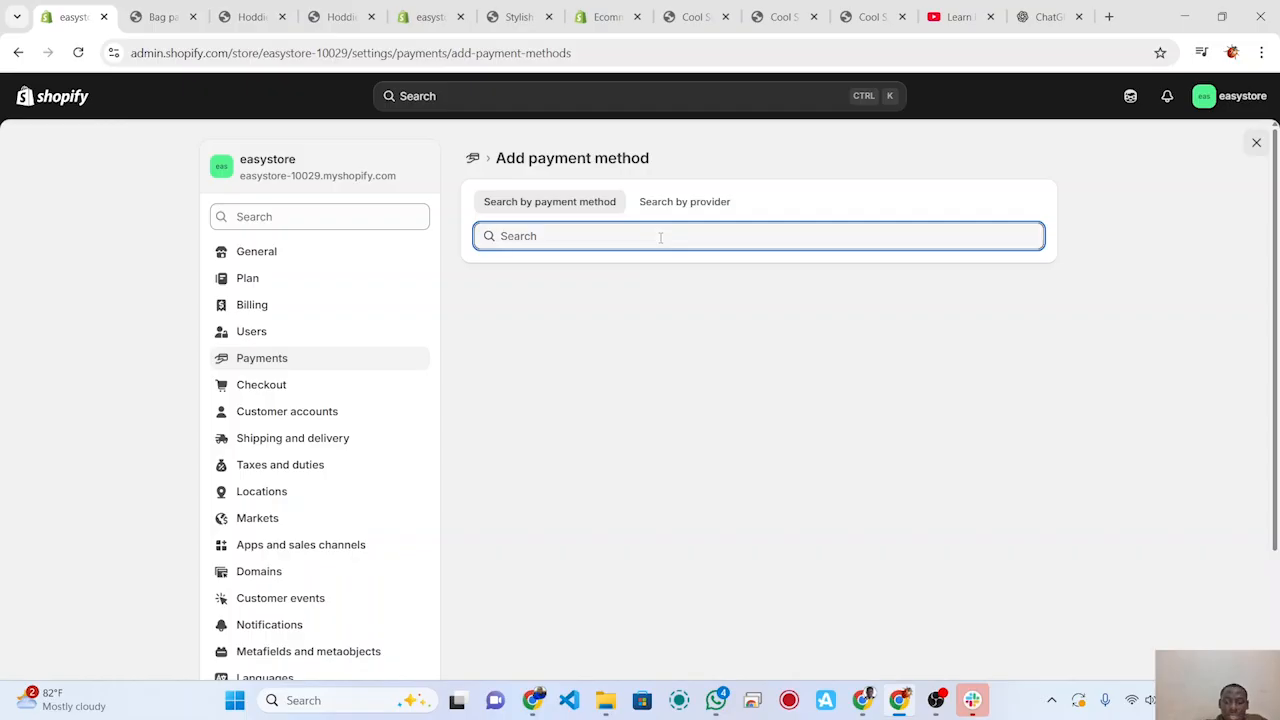
pyautogui.write('pay')
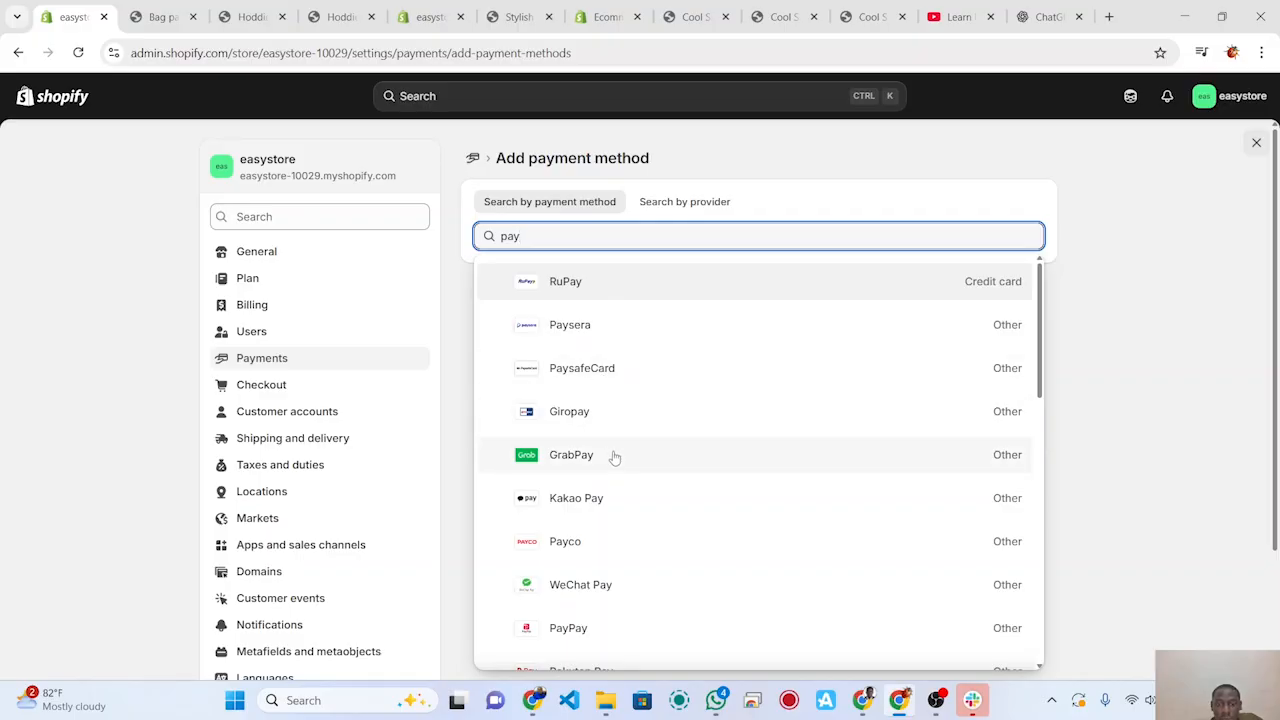
pyautogui.scroll(-2, 615, 457)
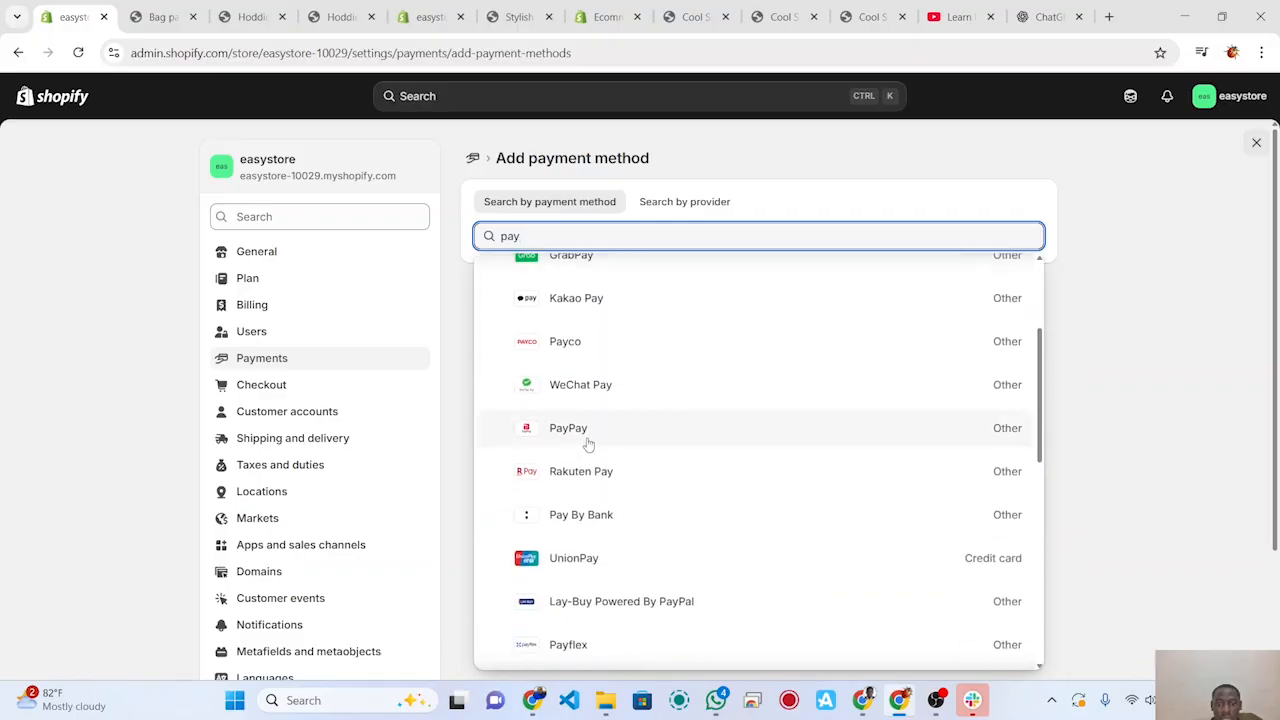
pyautogui.scroll(-3, 631, 517)
pyautogui.scroll(-4, 631, 517)
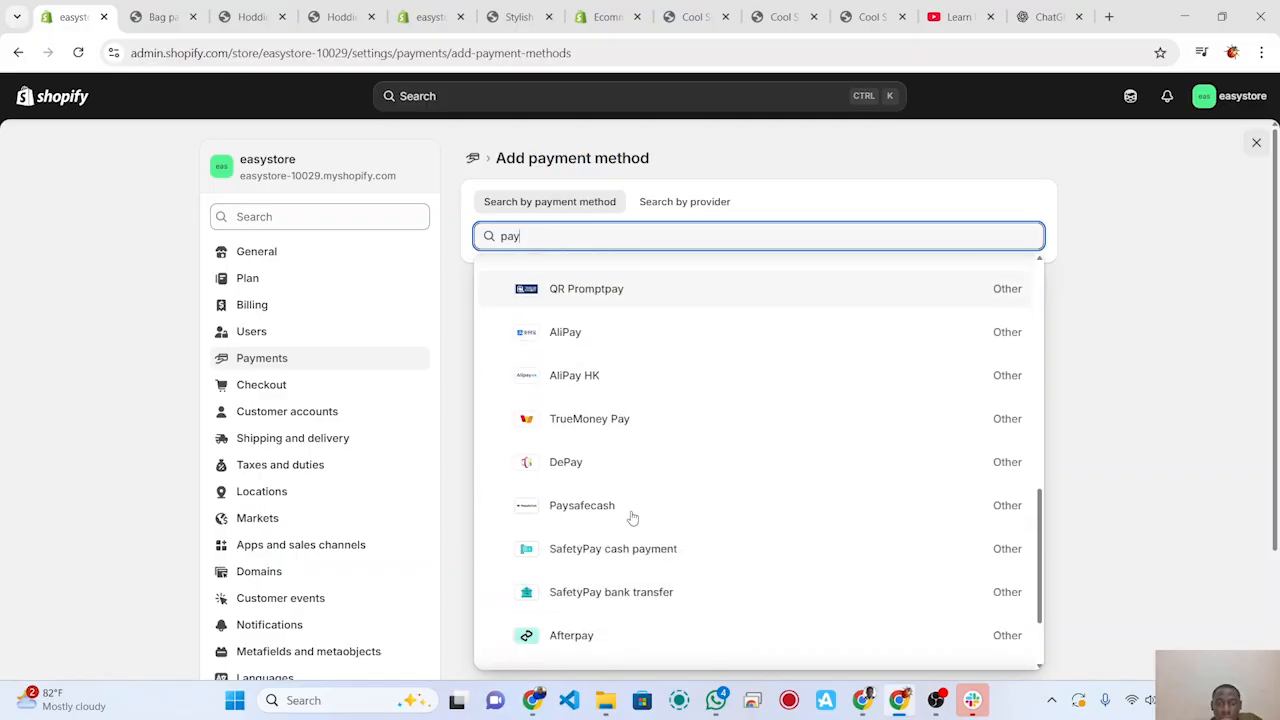
pyautogui.scroll(2, 631, 517)
pyautogui.scroll(3, 631, 517)
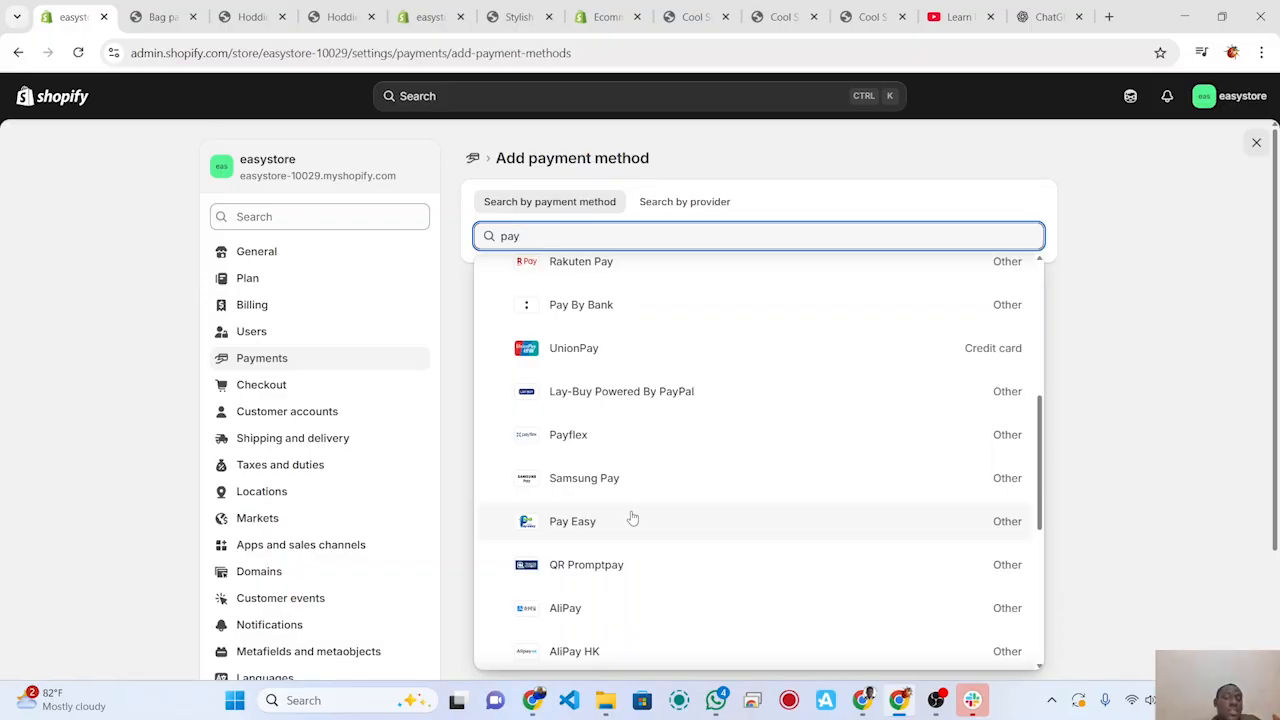
pyautogui.scroll(-4, 632, 517)
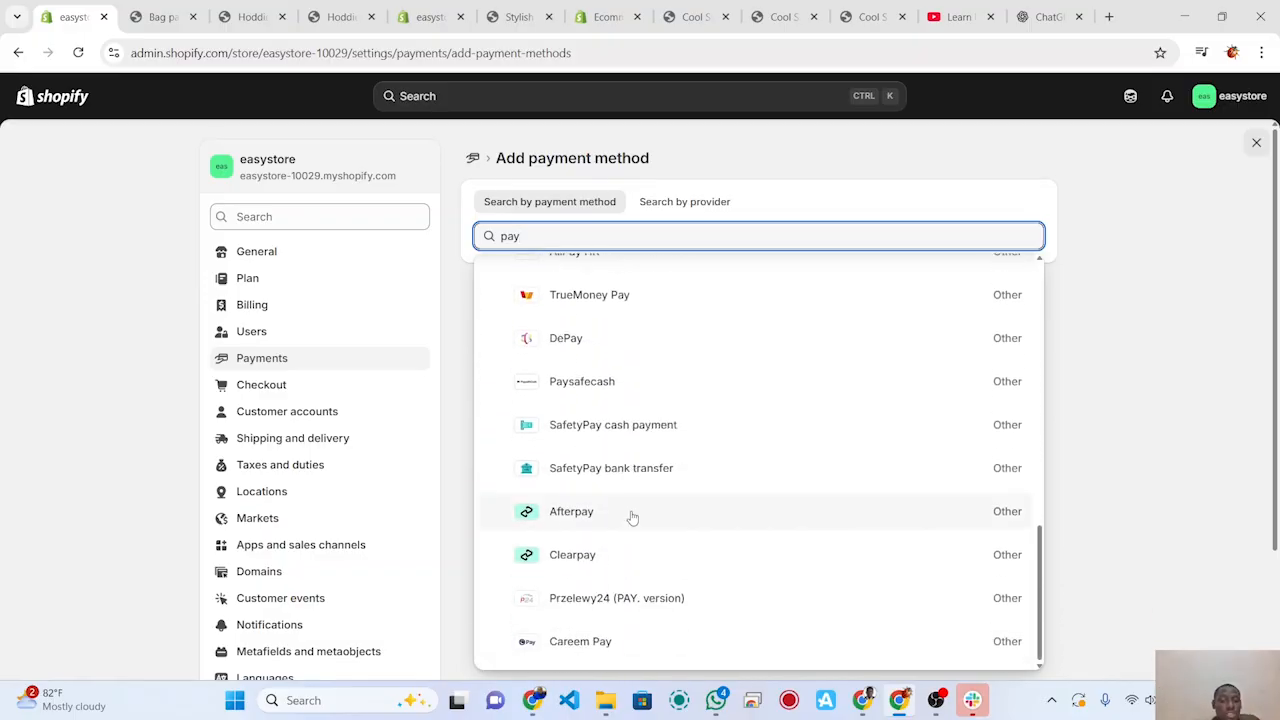
pyautogui.scroll(3, 632, 517)
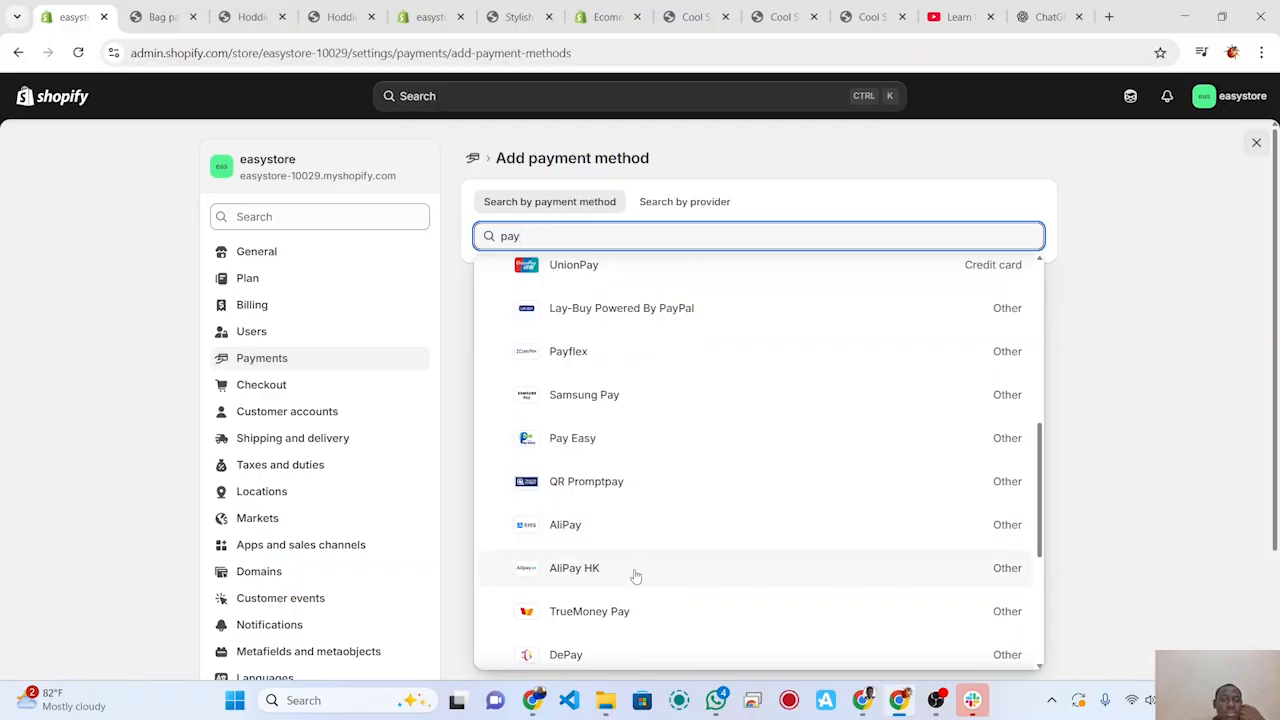
pyautogui.scroll(5, 637, 594)
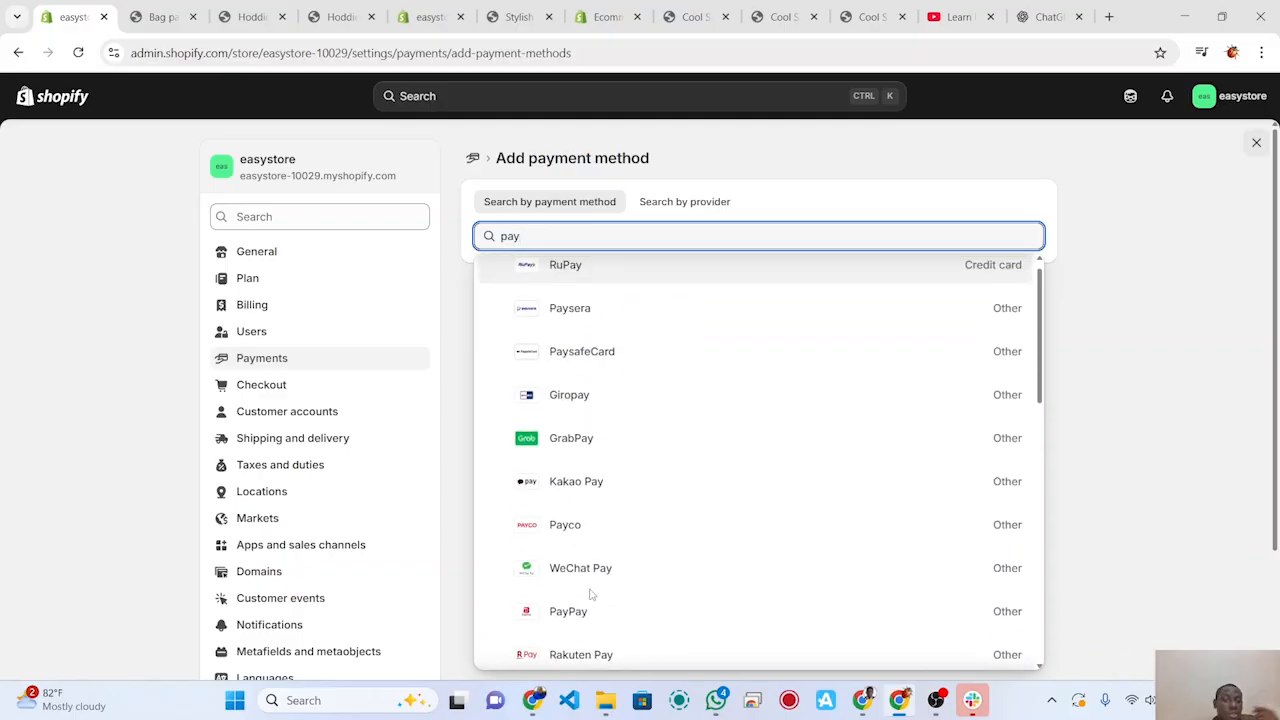
# Step: Check the taxes and duties settings and open the page for buying a new domain
pyautogui.click(285, 474)
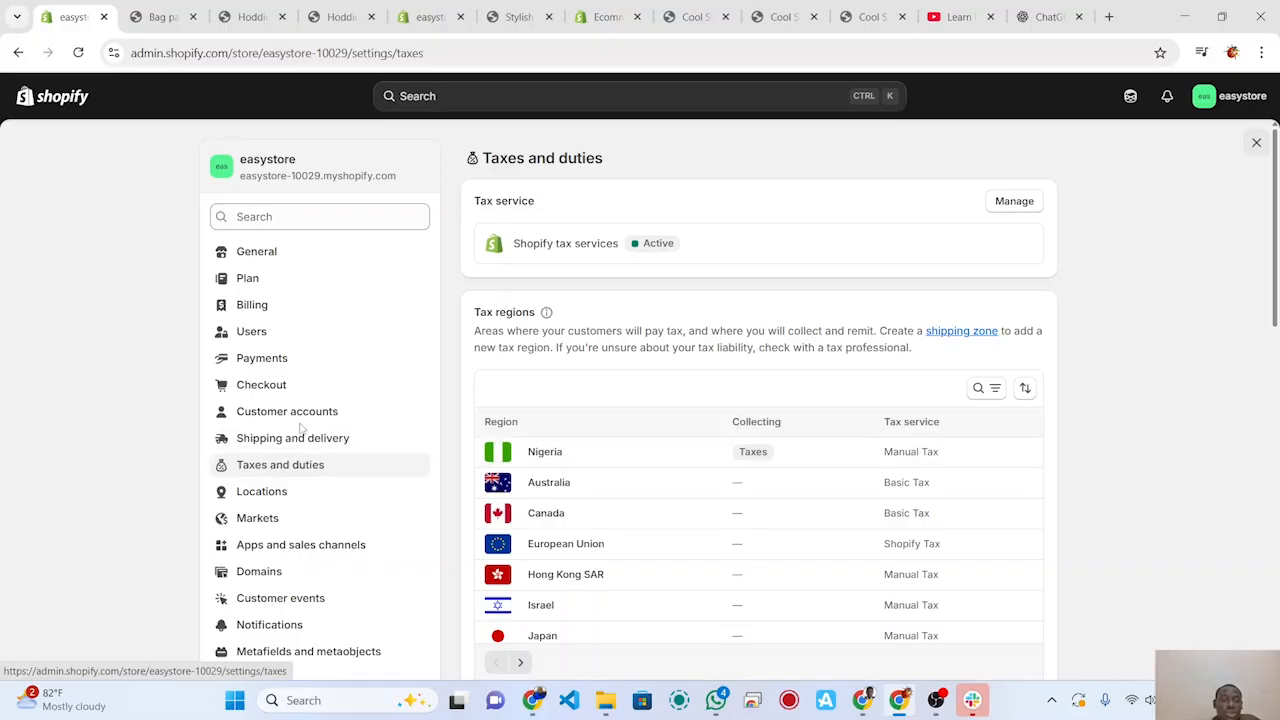
pyautogui.click(259, 571)
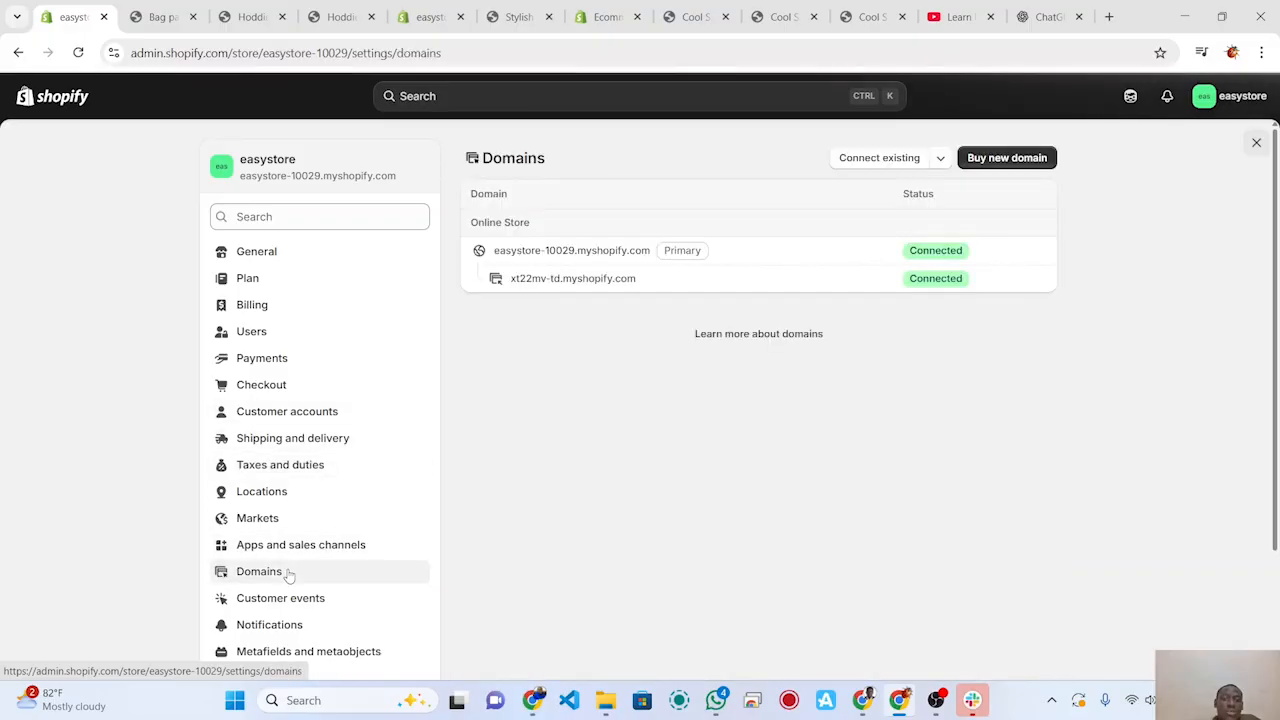
pyautogui.click(1018, 159)
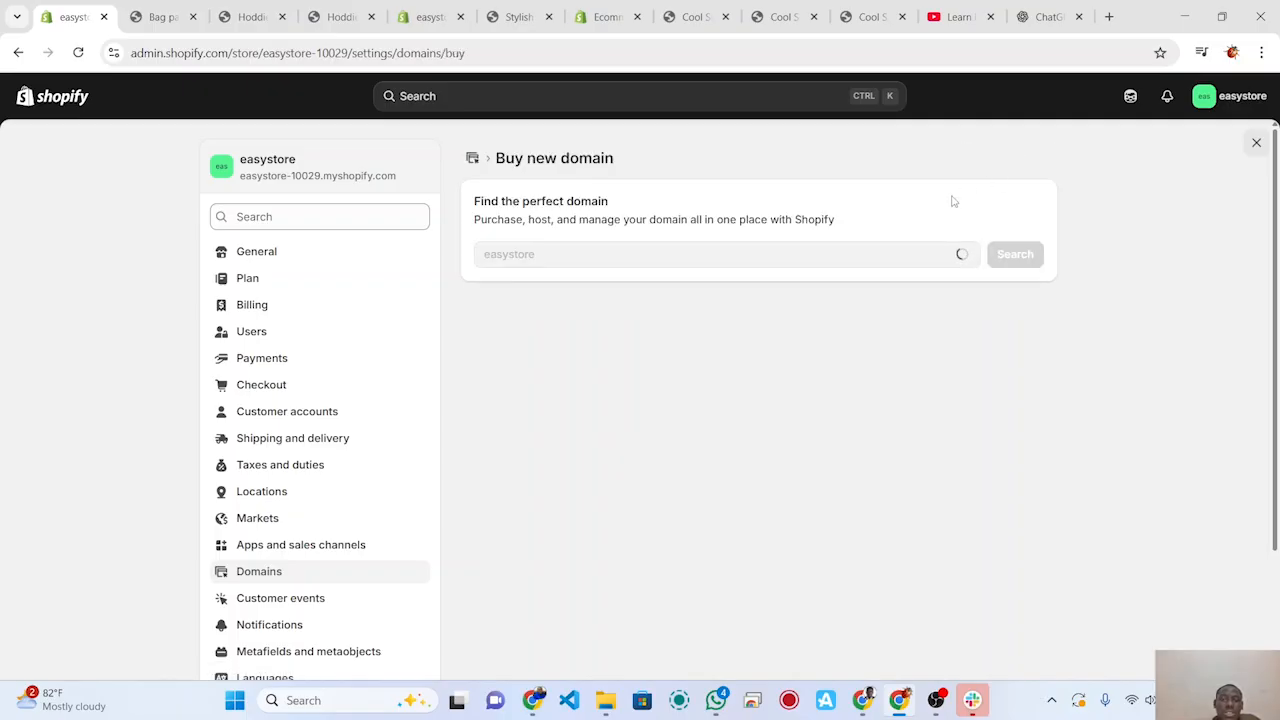
# Step: Enter "easystorecompany" as the domain name to find and look through the suggested domains and their prices
pyautogui.click(562, 256)
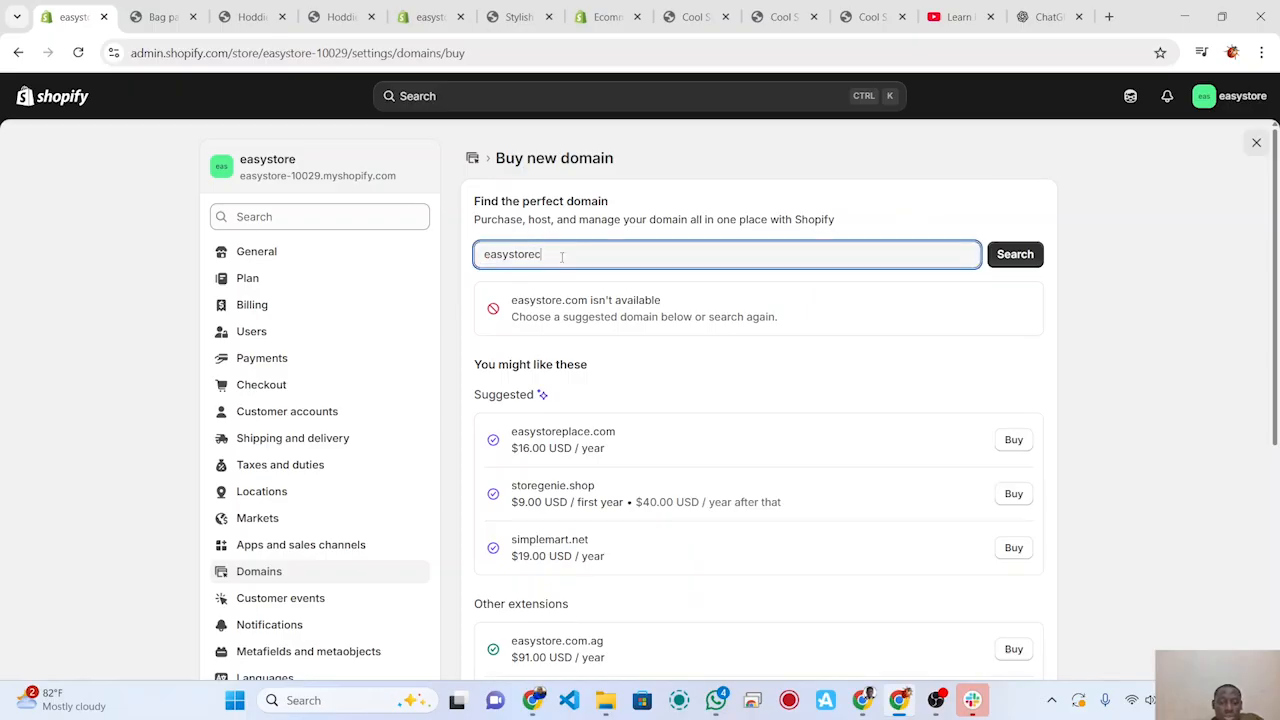
pyautogui.write('compa')
pyautogui.press('BackSpace')
pyautogui.press('BackSpace')
pyautogui.write('pany')
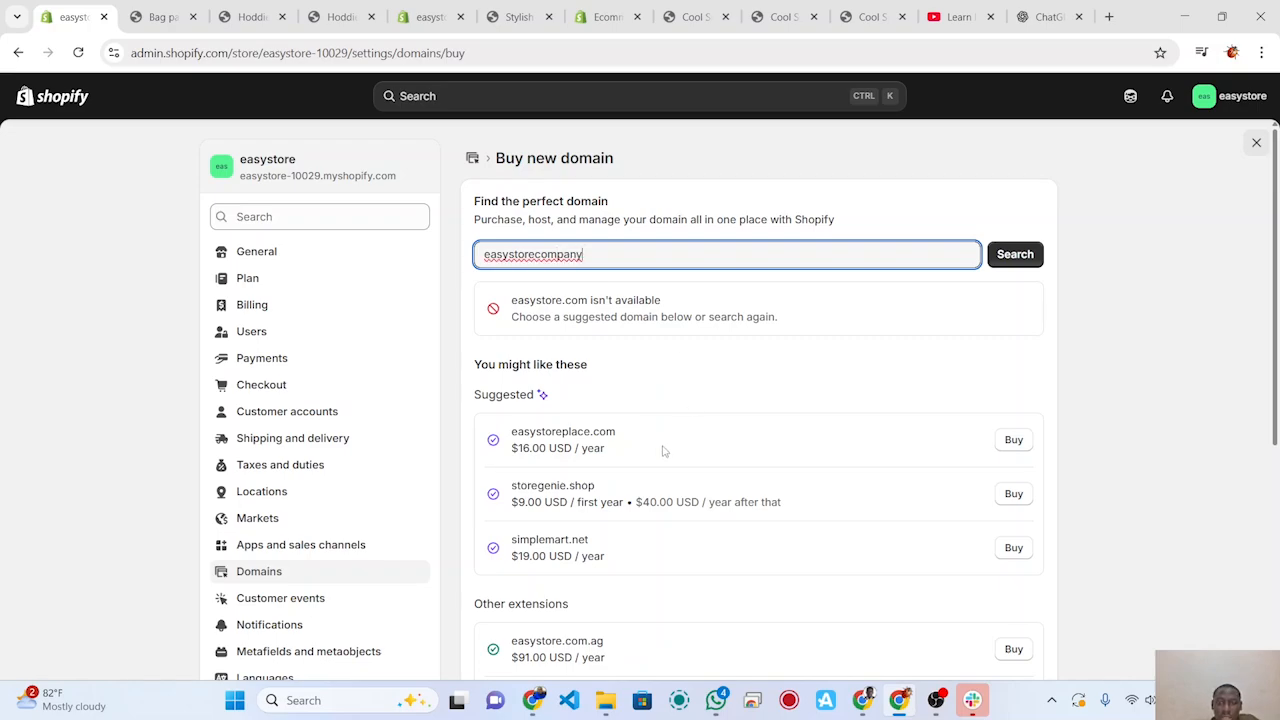
pyautogui.scroll(-1, 662, 451)
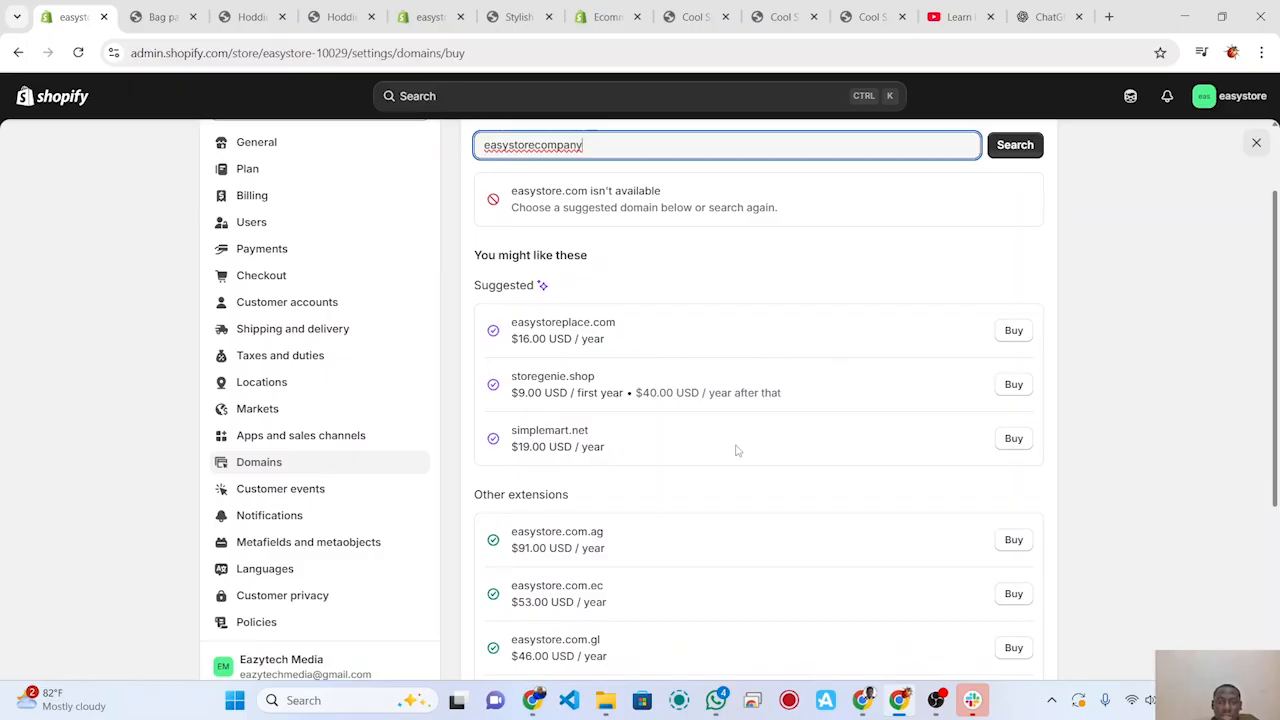
pyautogui.scroll(-1, 727, 471)
pyautogui.scroll(2, 727, 471)
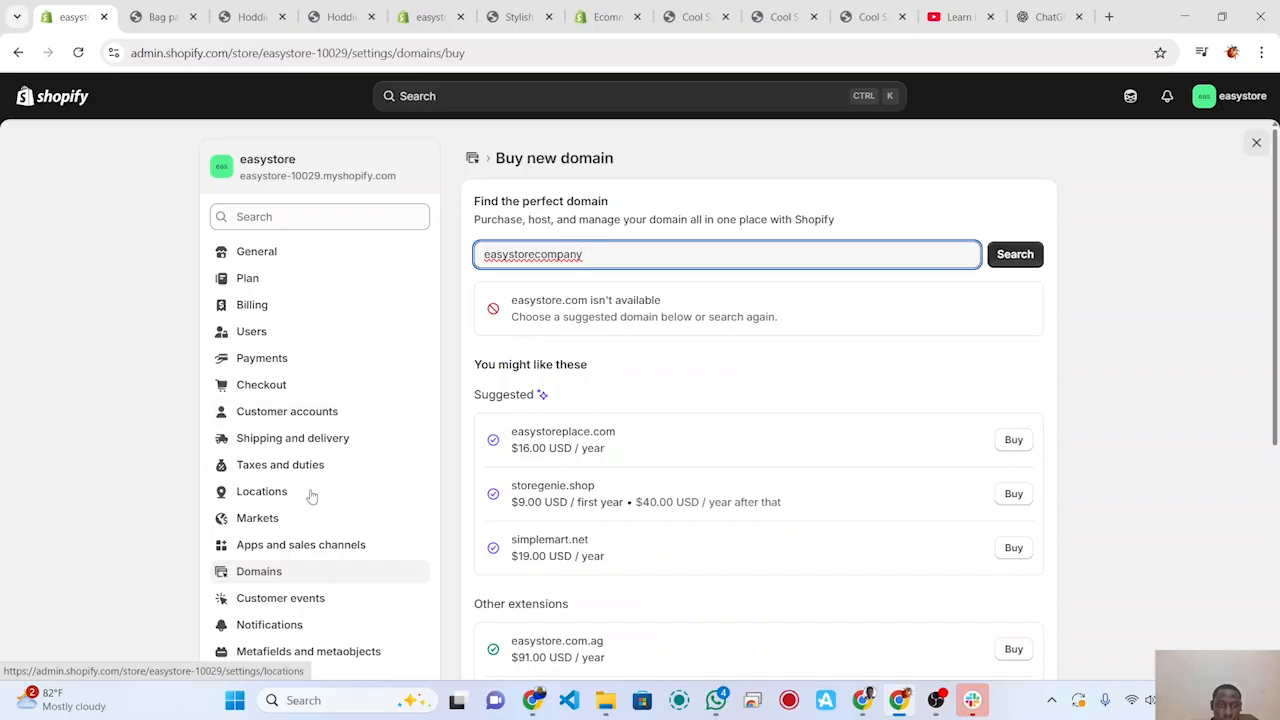
# Step: View the store's markets, return to the settings and look through the general store details and defaults
pyautogui.click(290, 521)
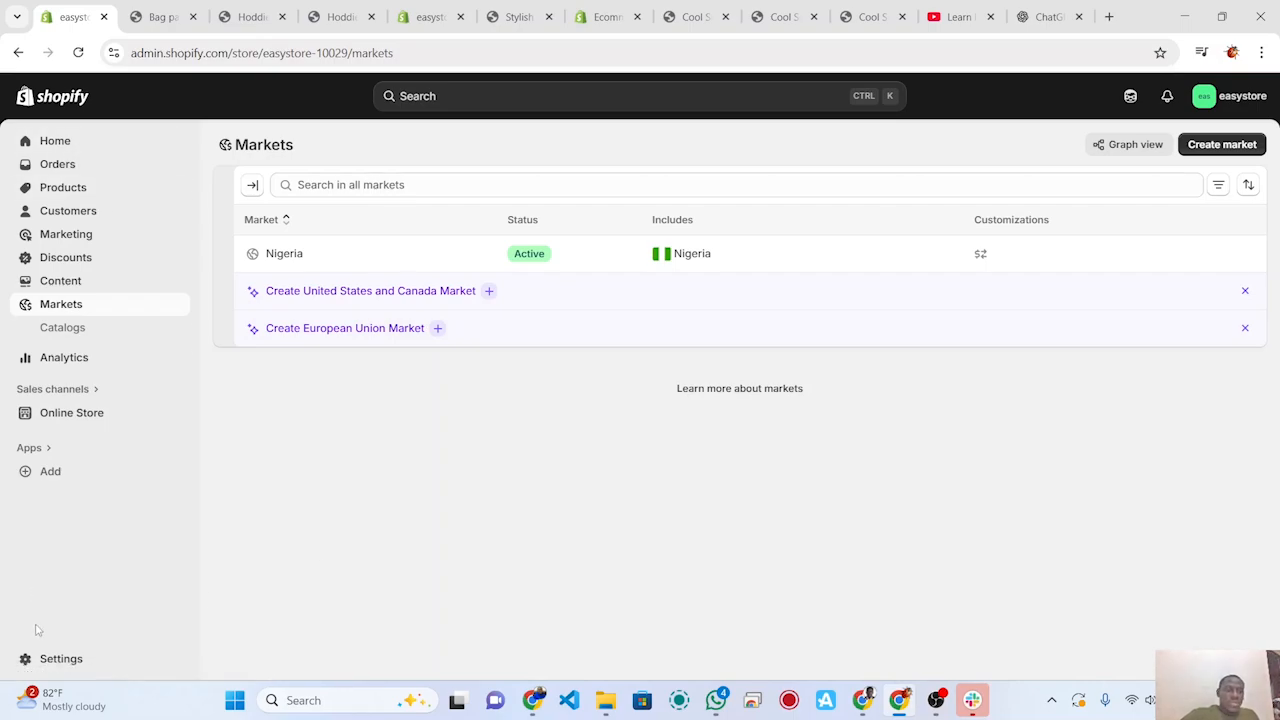
pyautogui.click(48, 661)
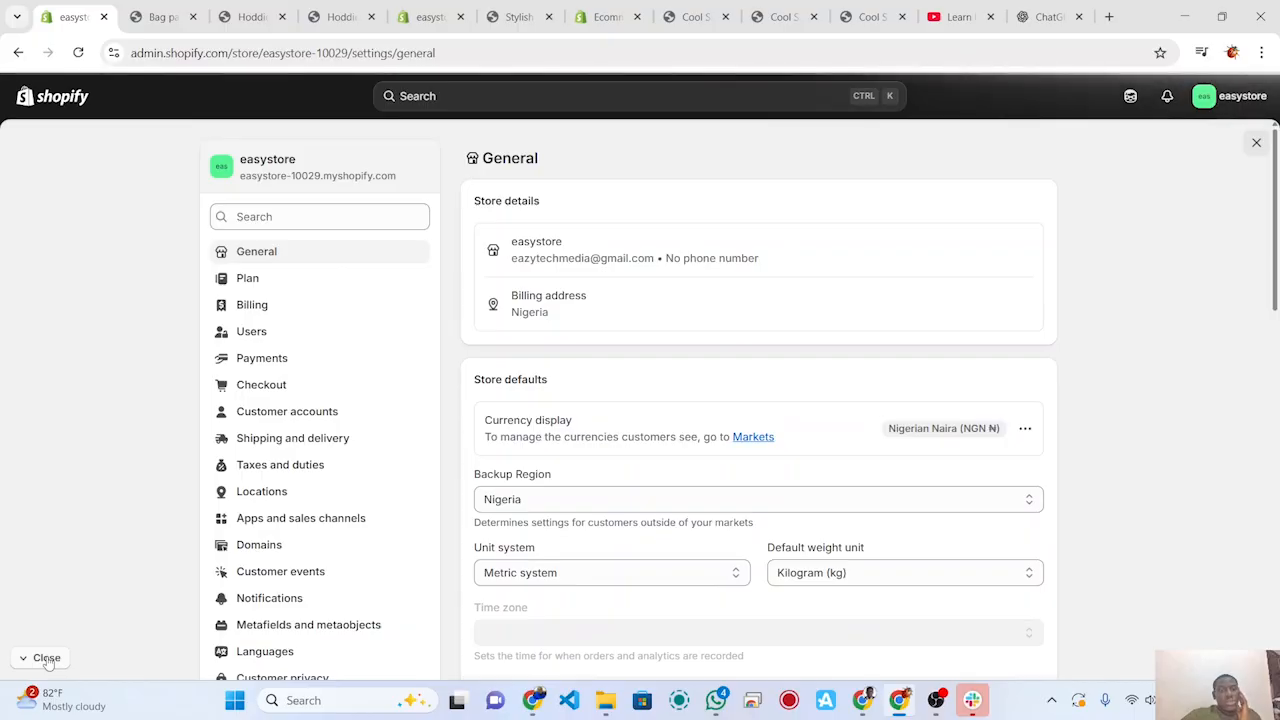
pyautogui.scroll(-3, 268, 540)
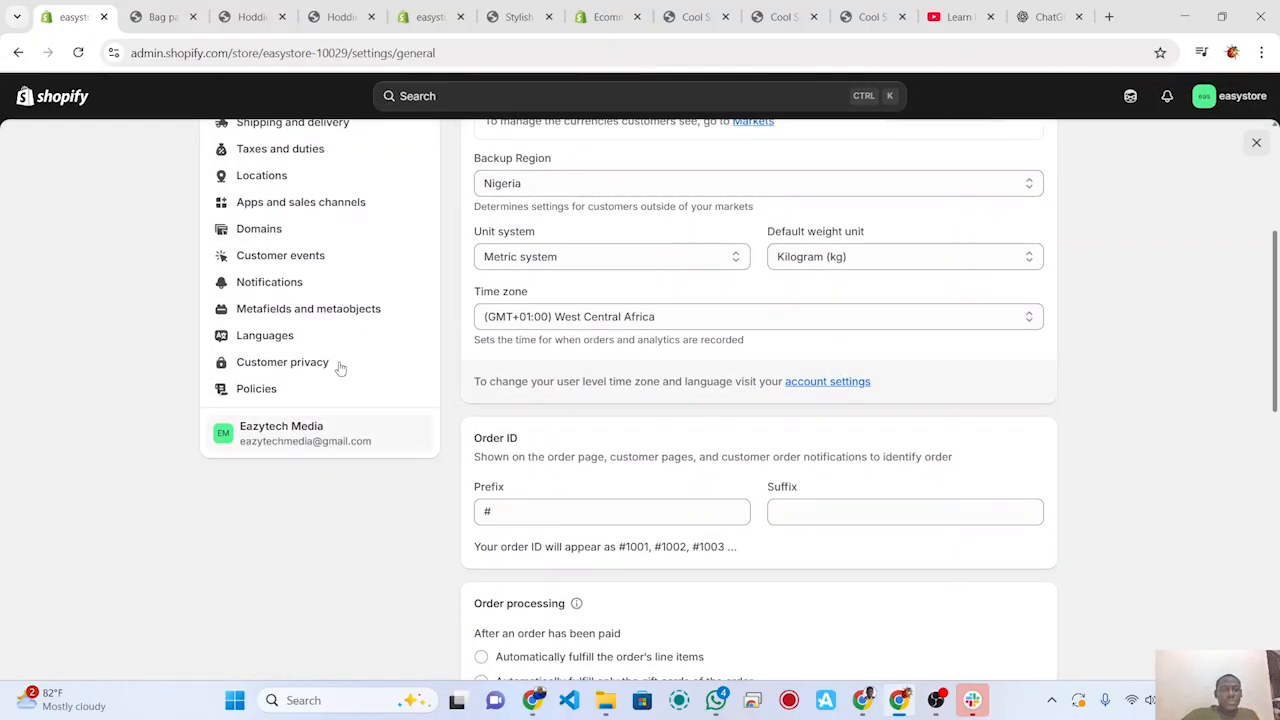
pyautogui.scroll(3, 324, 267)
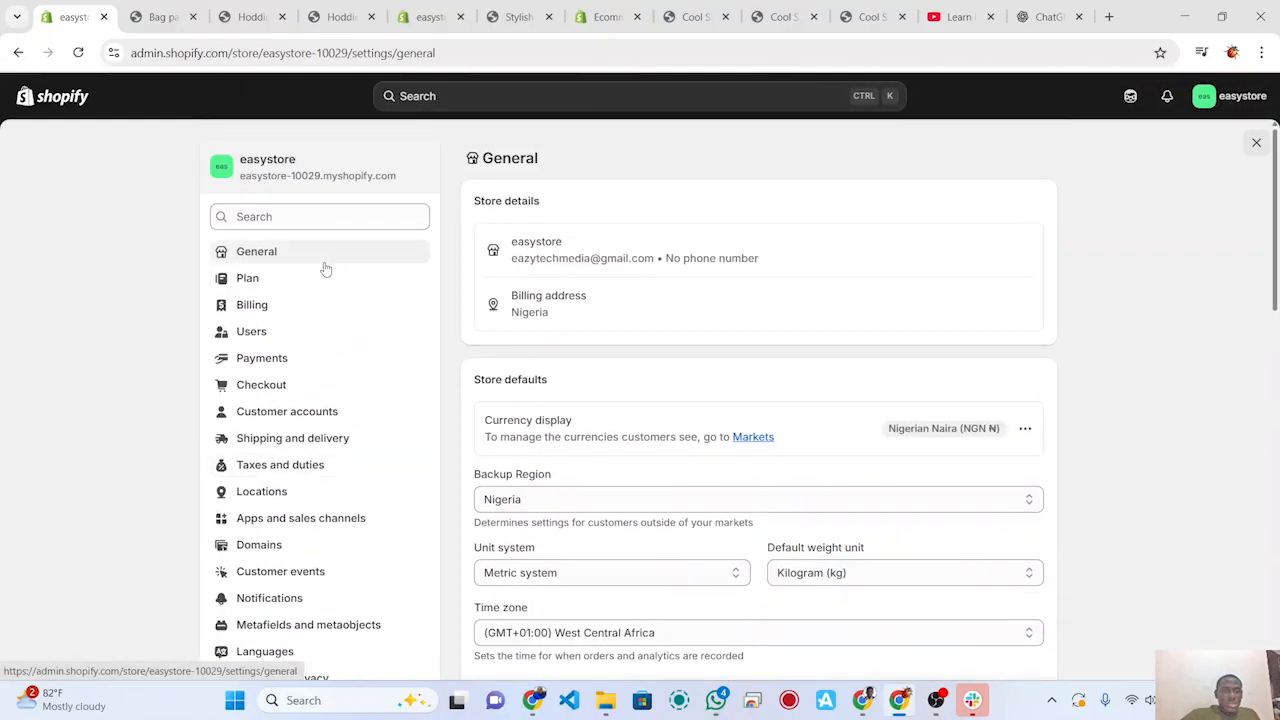
# Step: Try to add a user in the user settings and close the dialog without choosing a plan
pyautogui.click(276, 340)
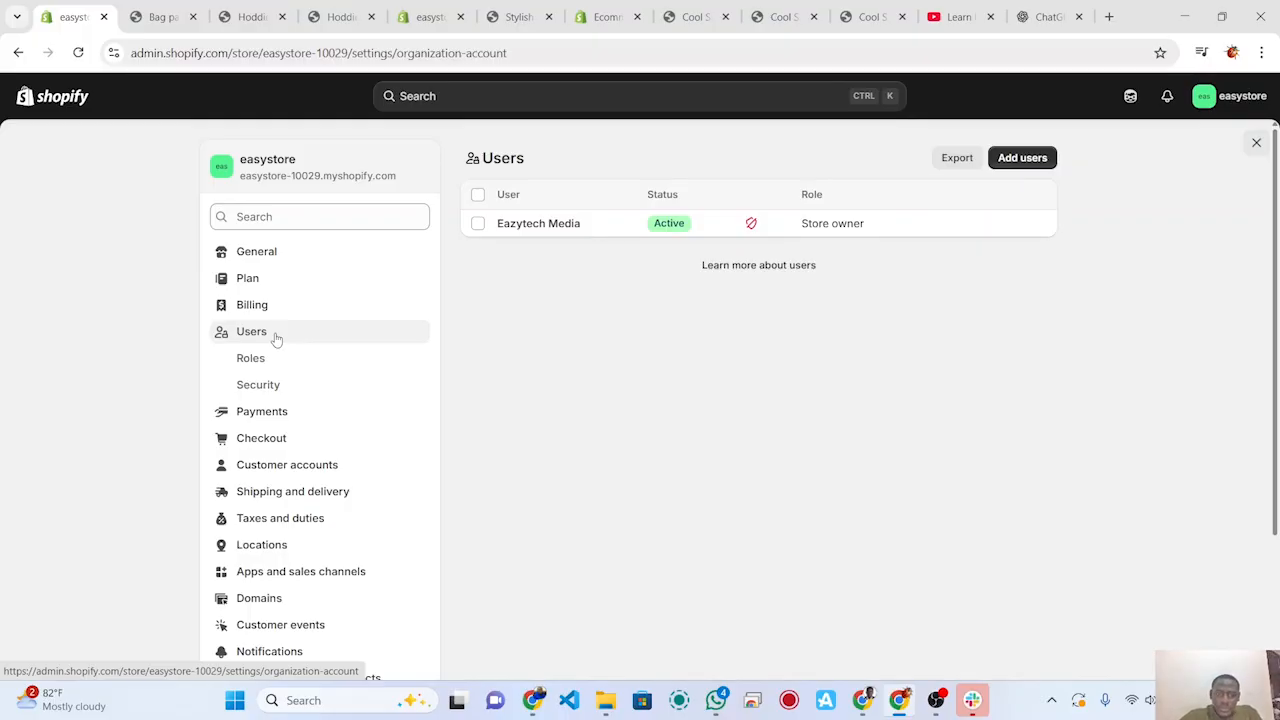
pyautogui.click(1043, 160)
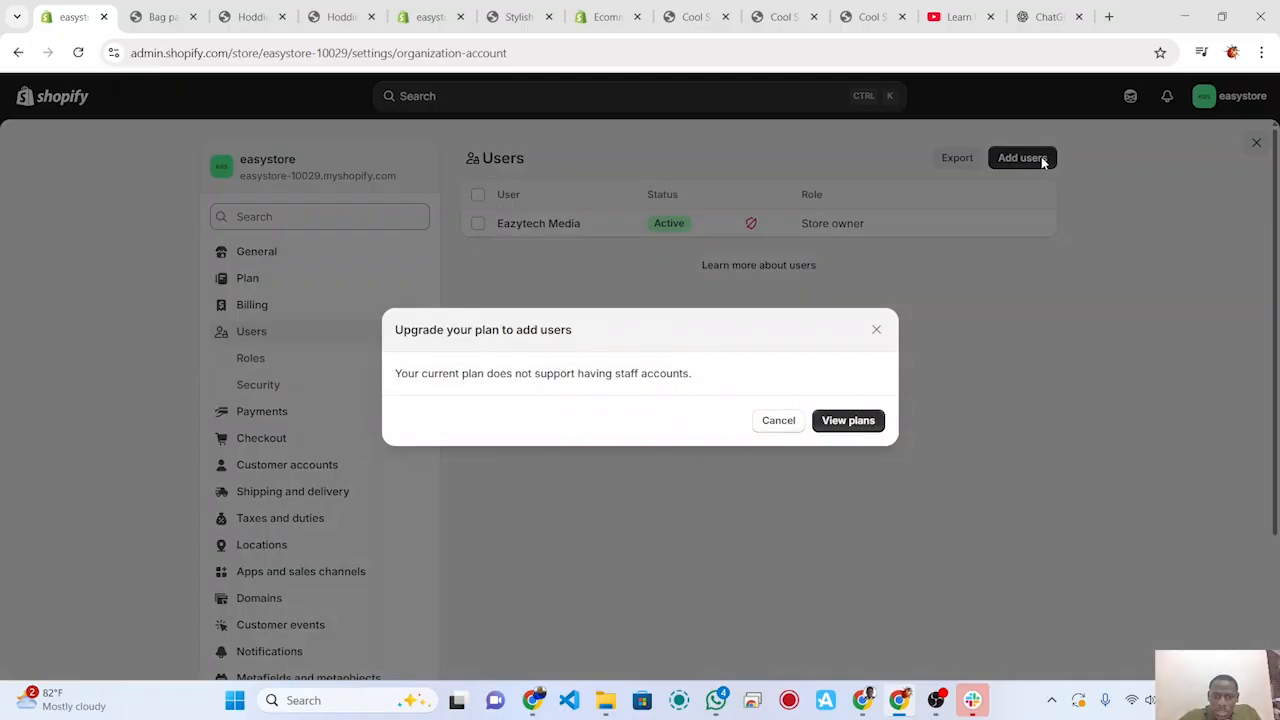
pyautogui.click(876, 329)
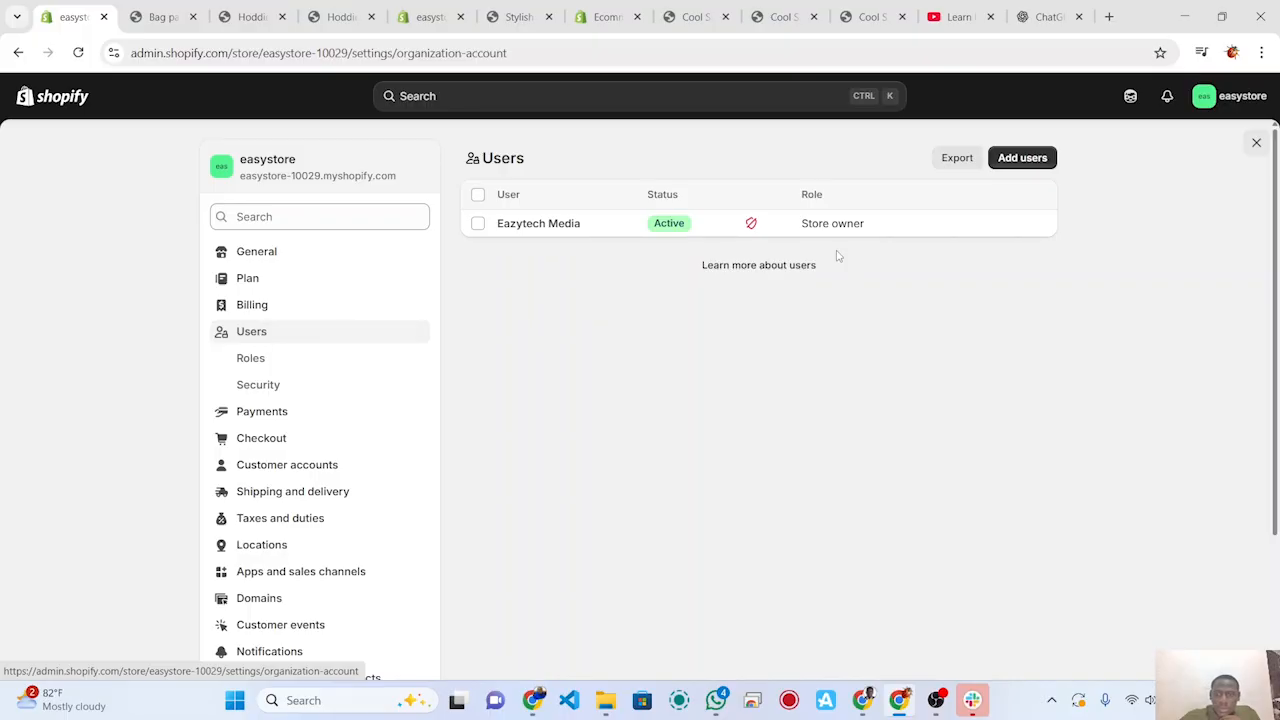
pyautogui.click(1022, 158)
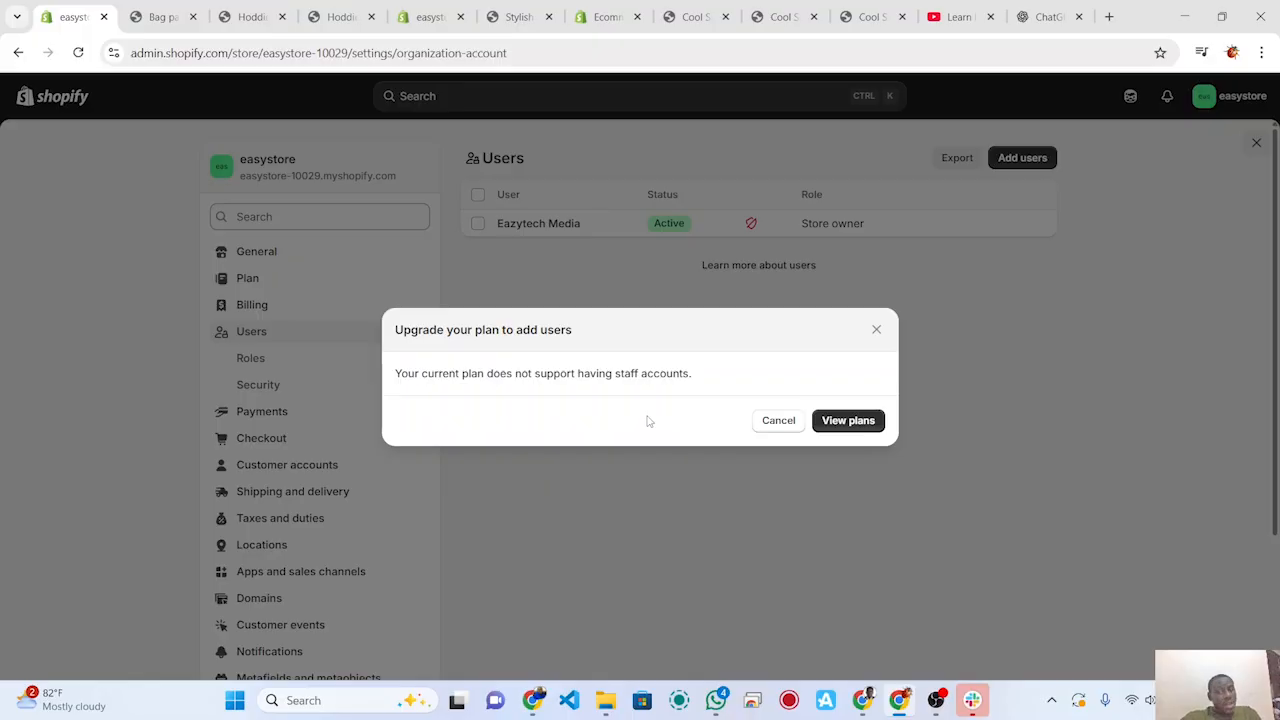
pyautogui.click(877, 329)
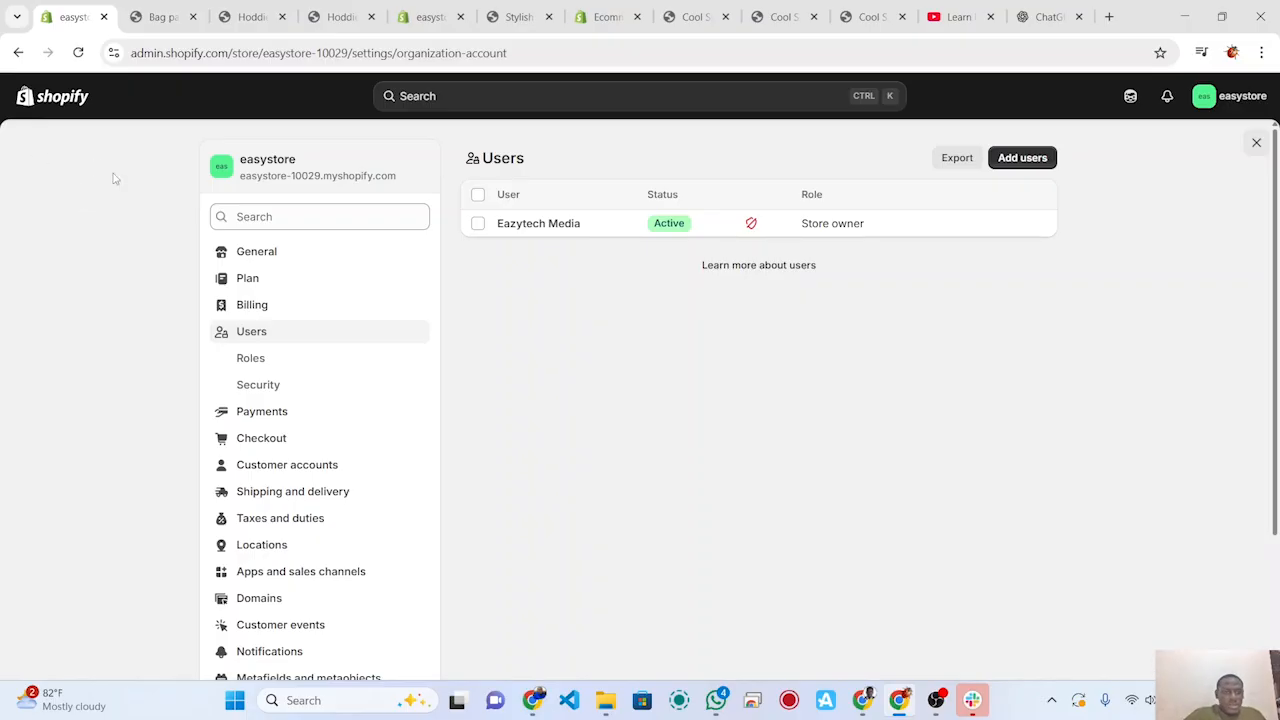
# Step: Leave the settings and look through the sales charts and breakdown in the store analytics
pyautogui.click(18, 55)
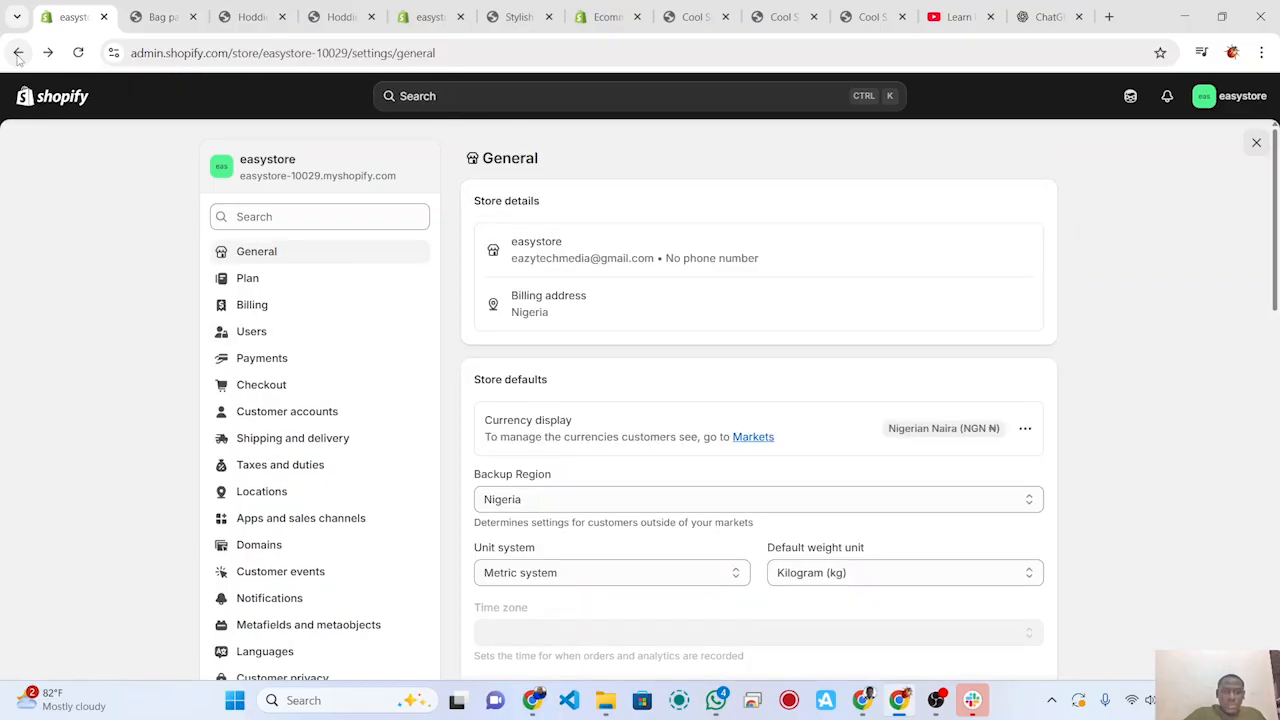
pyautogui.click(18, 55)
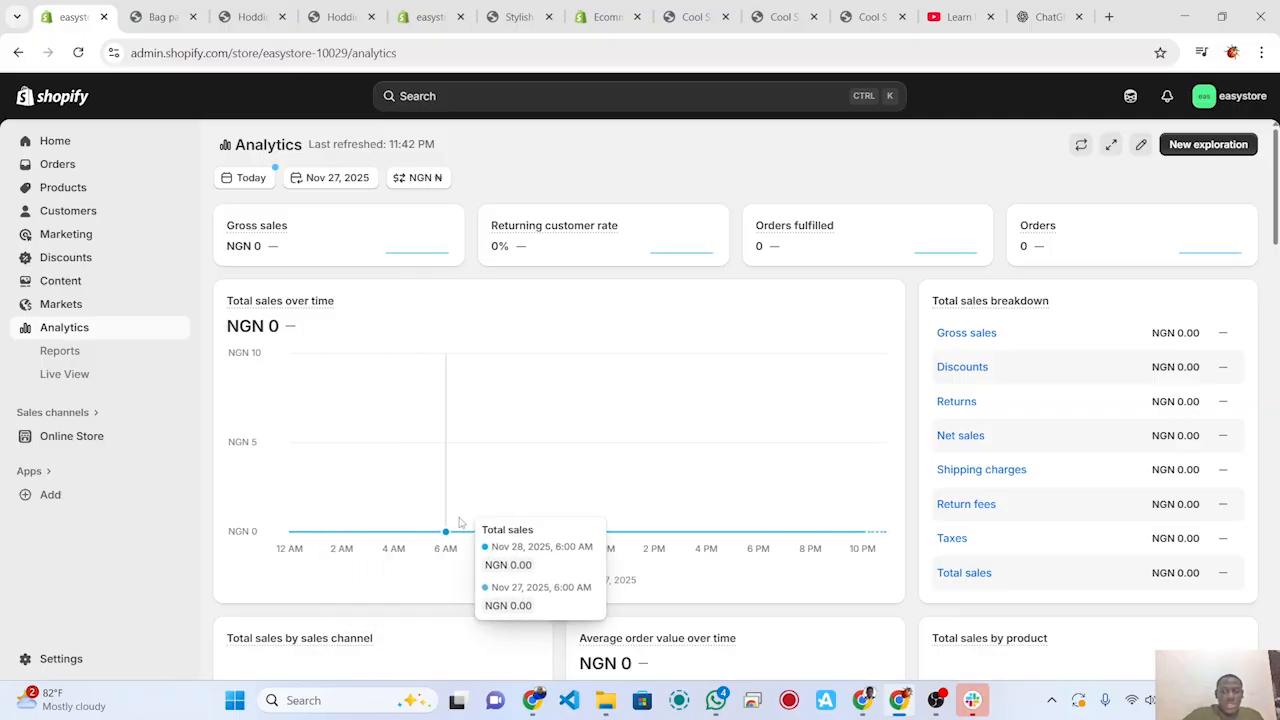
pyautogui.scroll(-2, 458, 526)
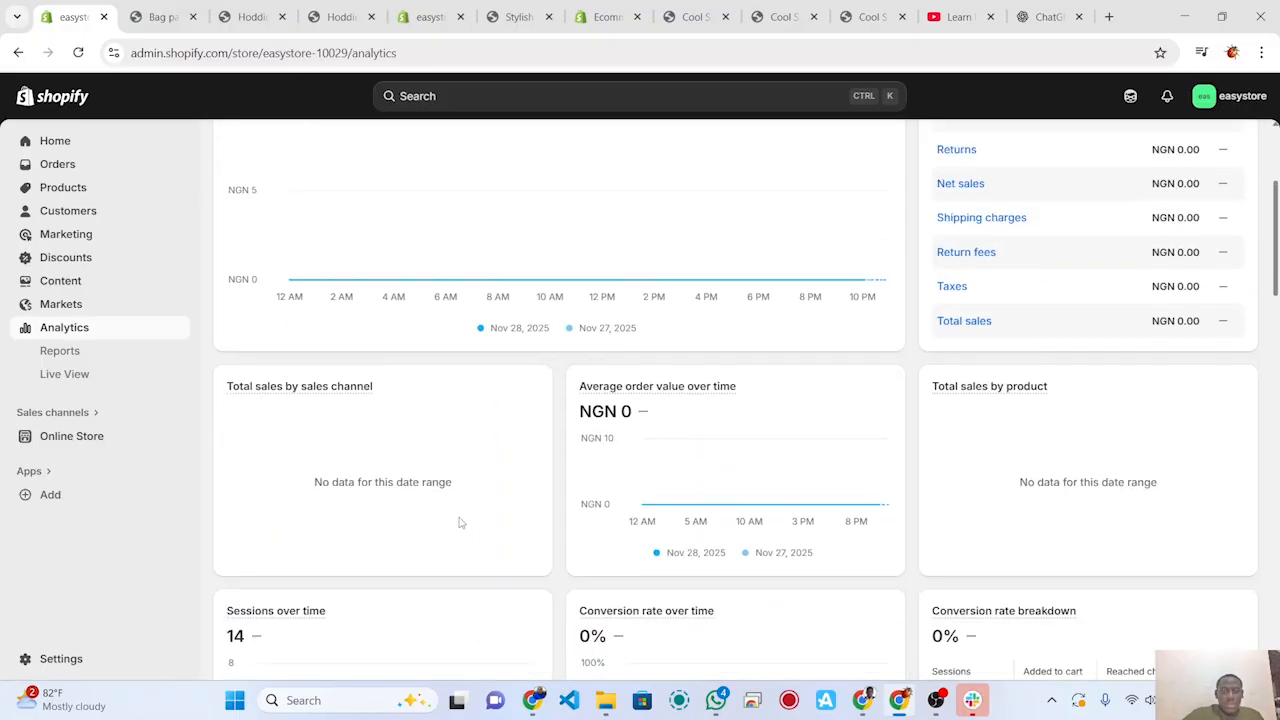
pyautogui.scroll(1, 460, 522)
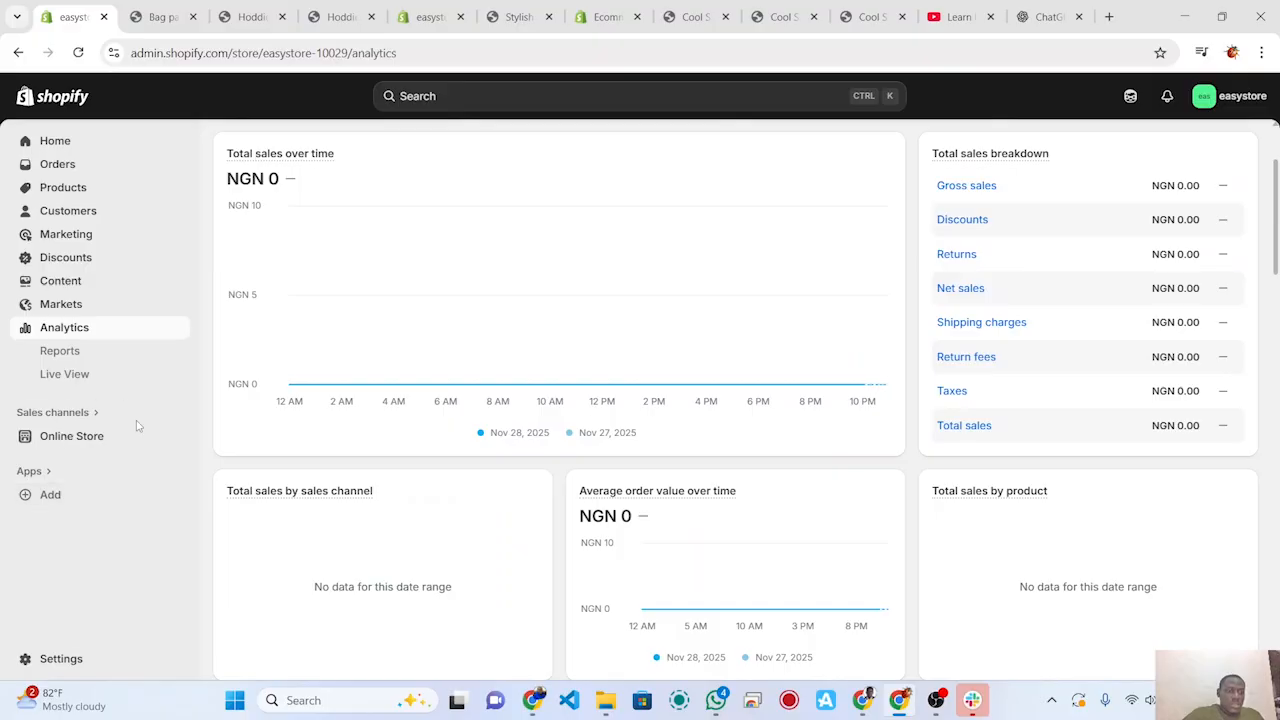
# Step: View the online store themes, look through the recommended apps and close the list without installing any
pyautogui.click(68, 446)
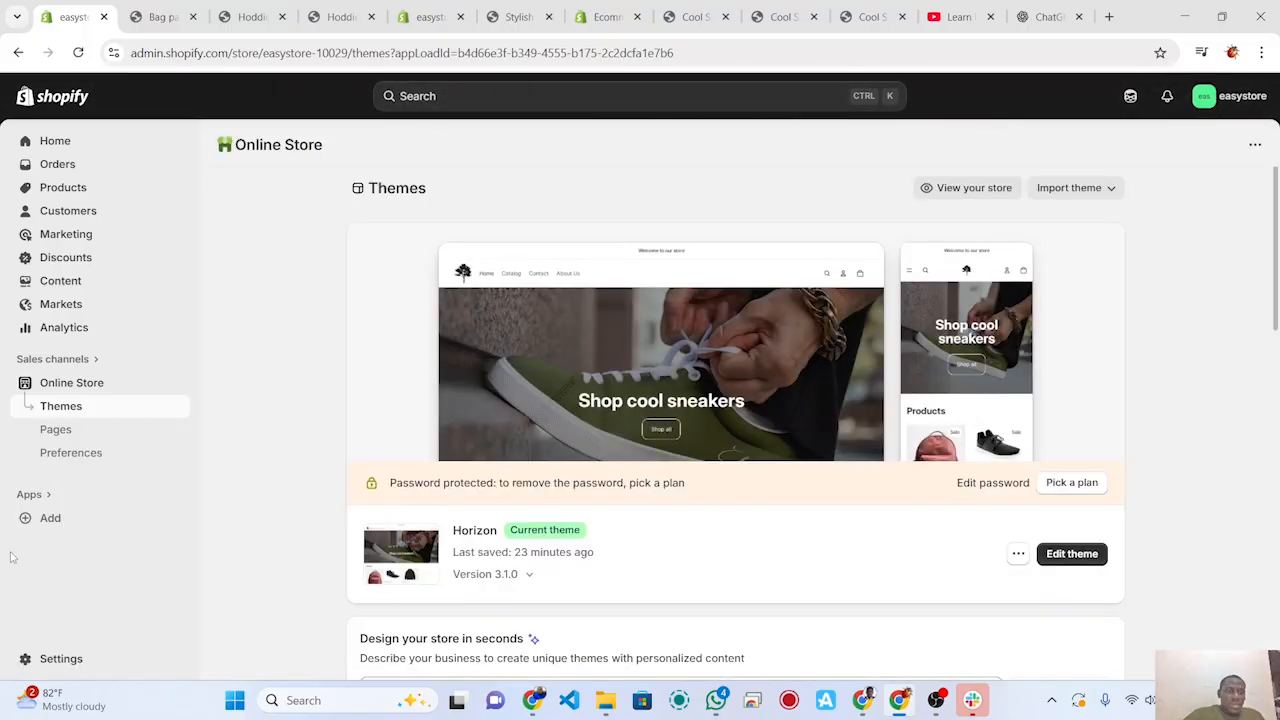
pyautogui.click(45, 518)
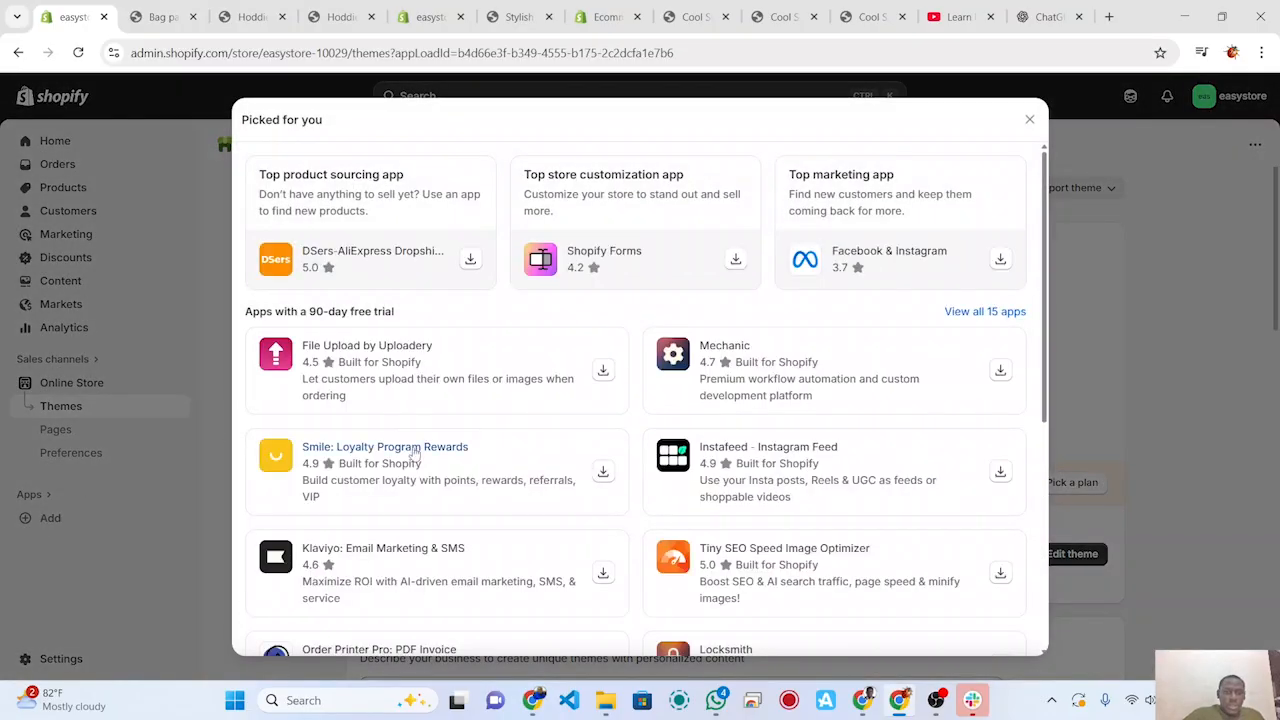
pyautogui.scroll(-4, 415, 452)
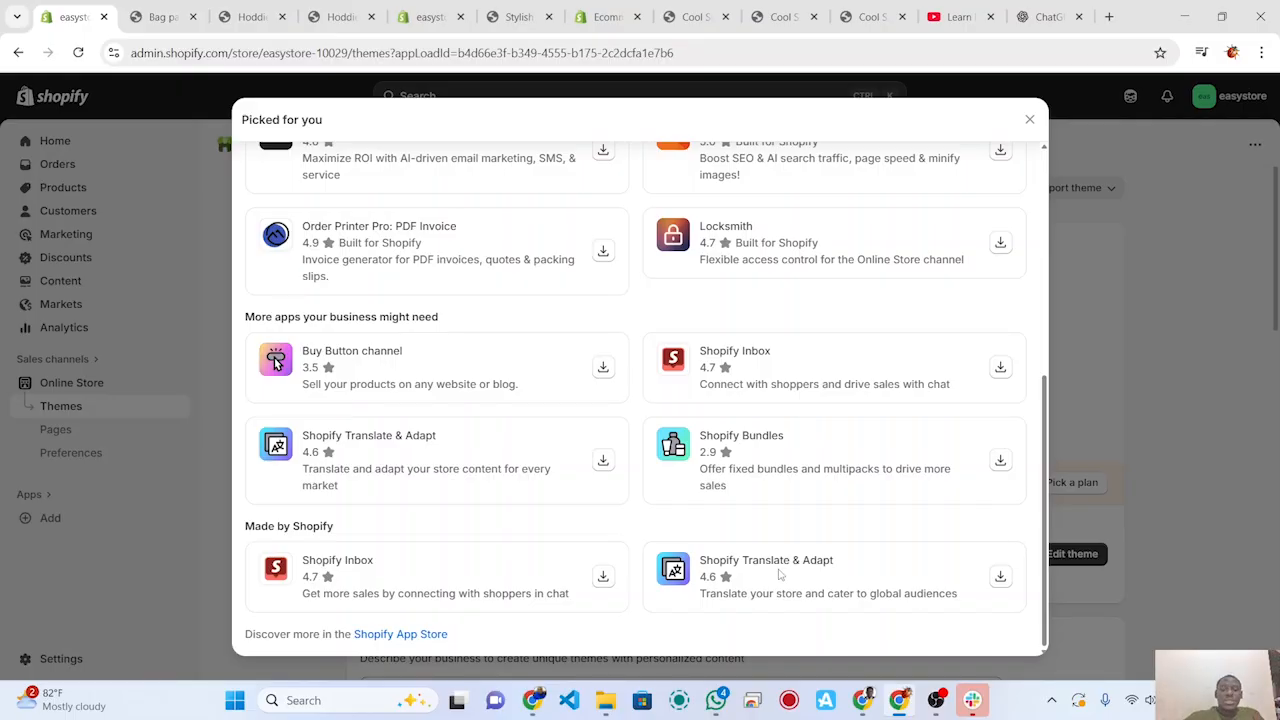
pyautogui.click(1031, 122)
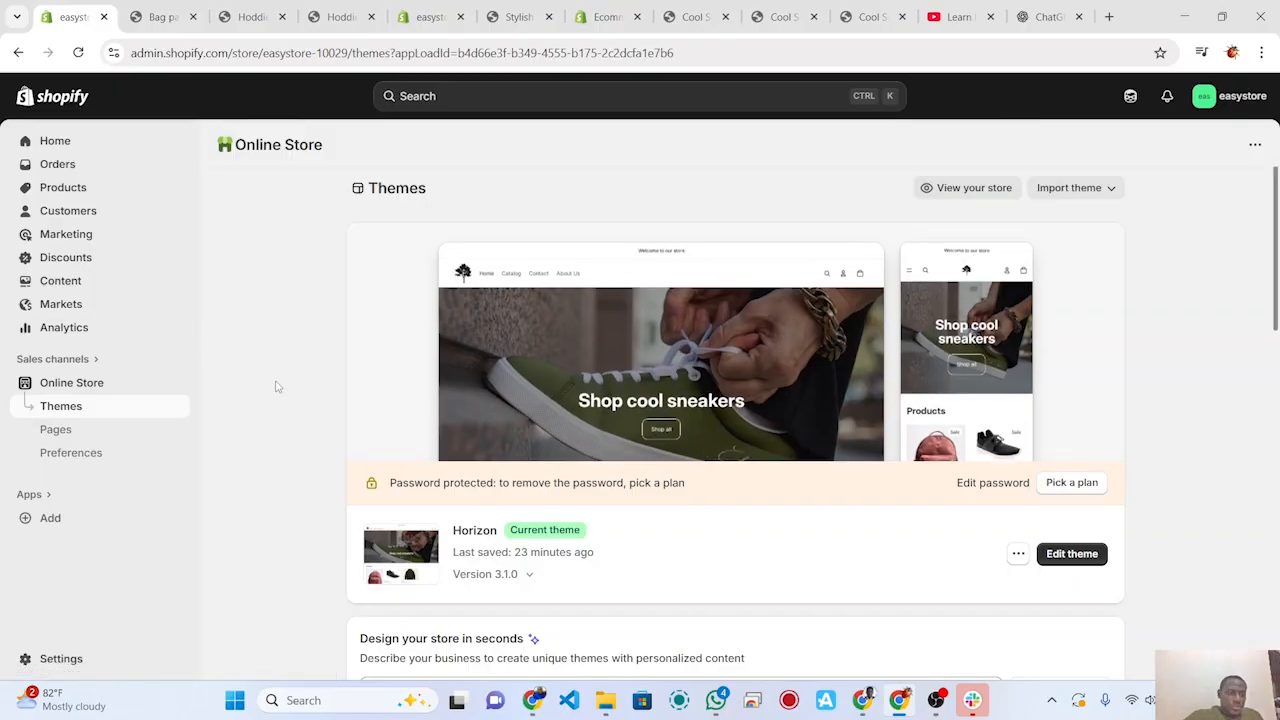
# Step: Look through the online store preferences, including password protection, social sharing and SEO, automatic redirection, spam protection and crawler access
pyautogui.click(96, 455)
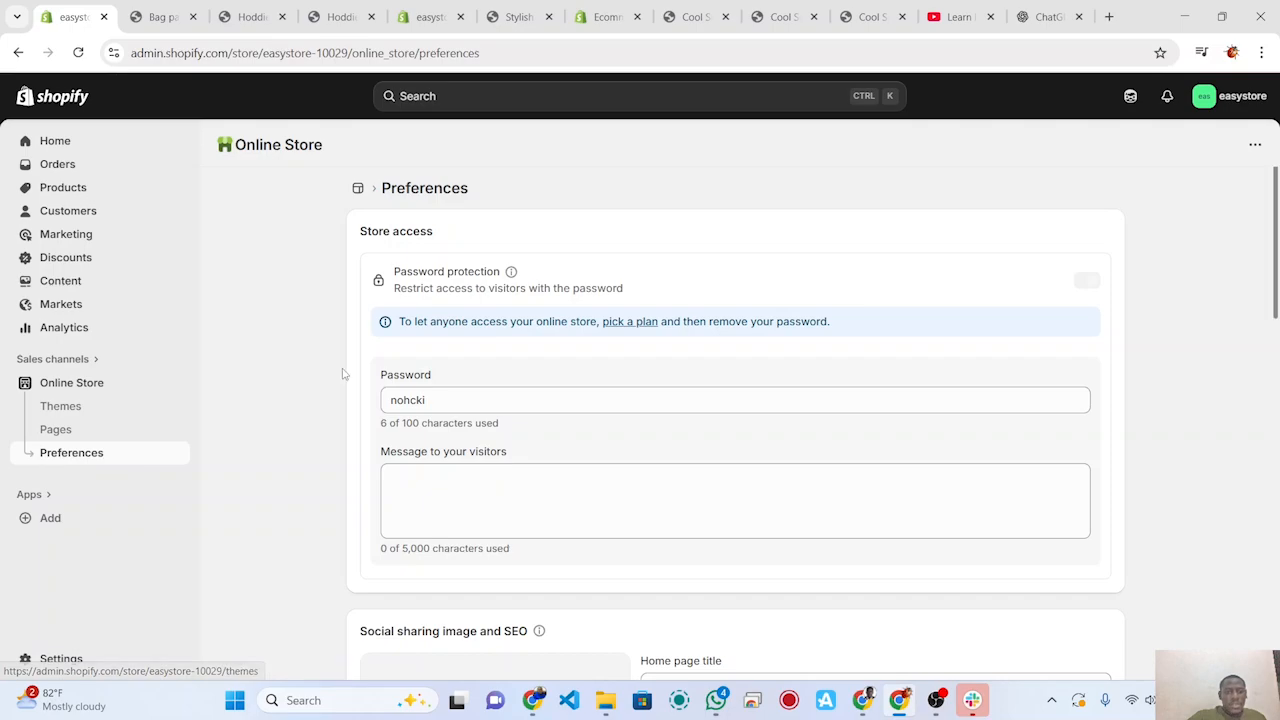
pyautogui.moveTo(440, 396); pyautogui.dragTo(390, 399)
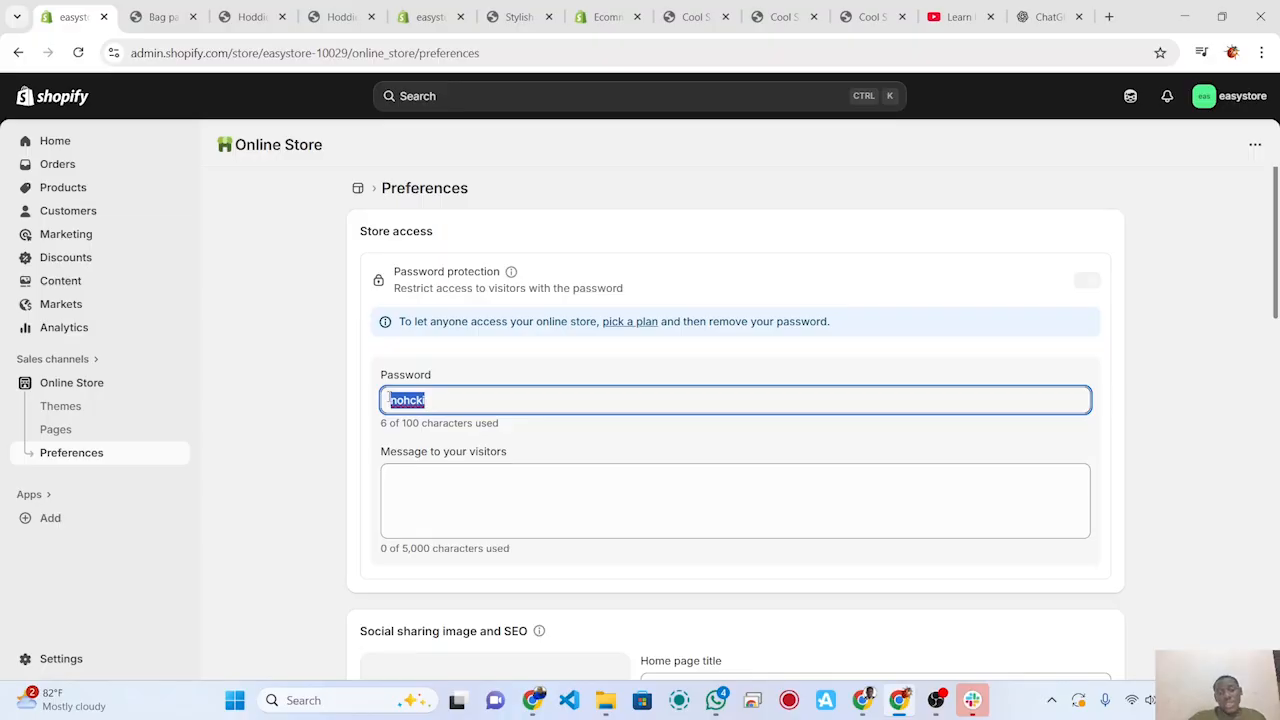
pyautogui.click(466, 404)
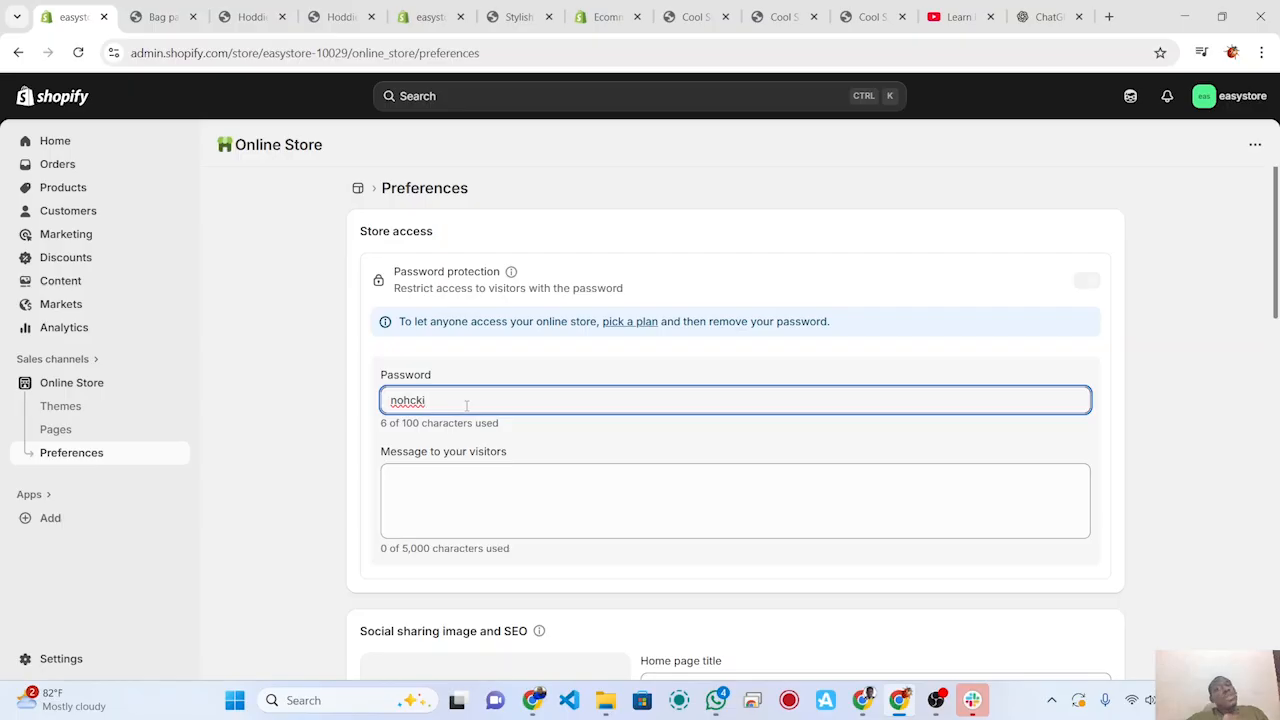
pyautogui.scroll(-5, 466, 404)
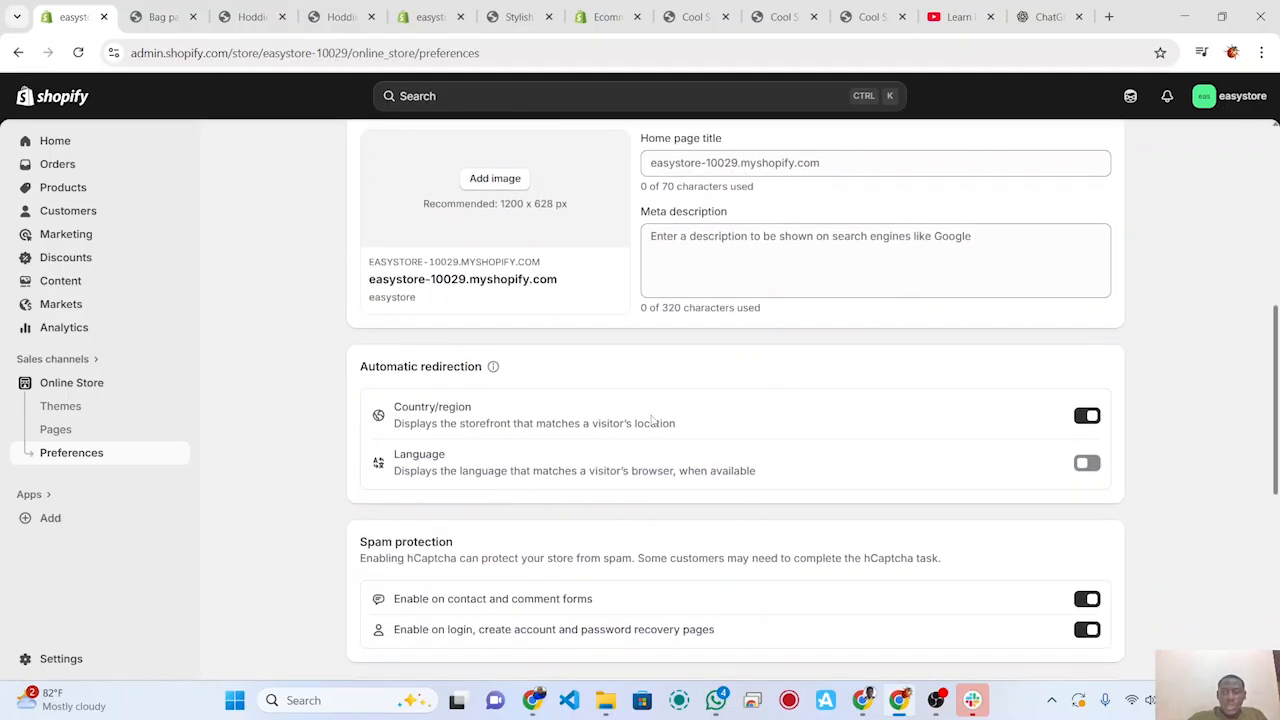
pyautogui.scroll(-4, 737, 507)
pyautogui.scroll(-2, 737, 507)
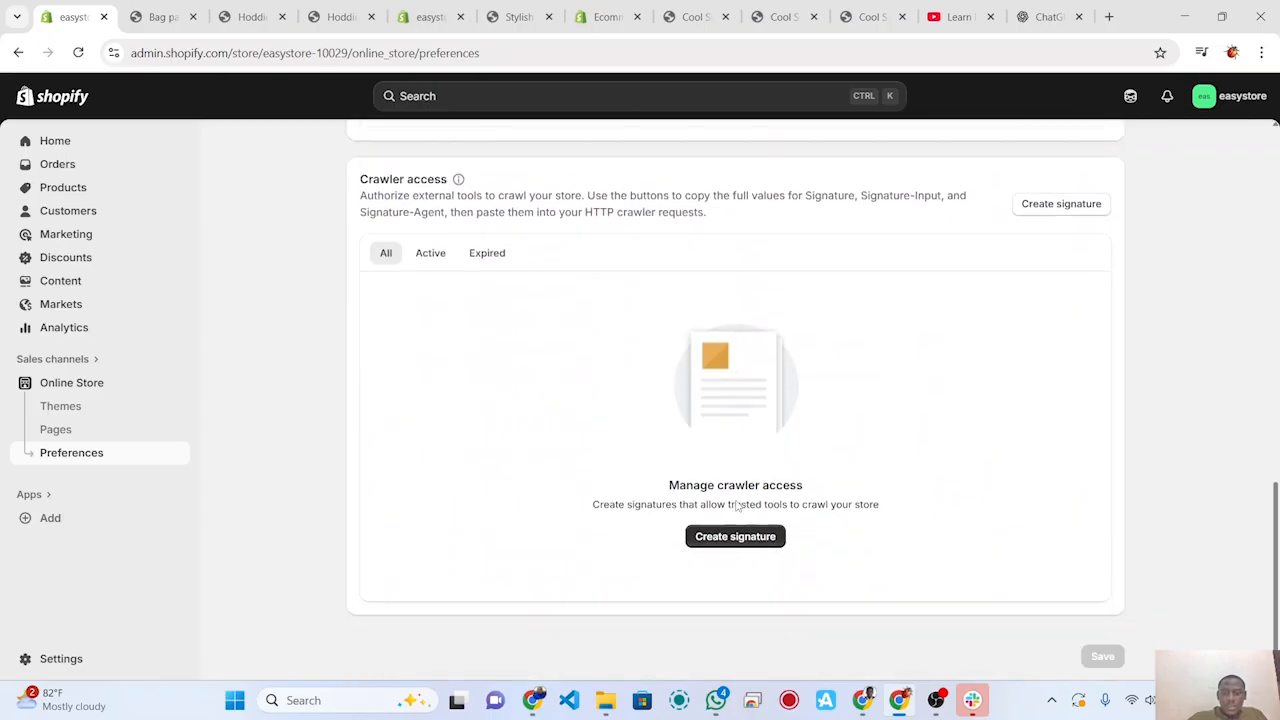
pyautogui.scroll(3, 835, 450)
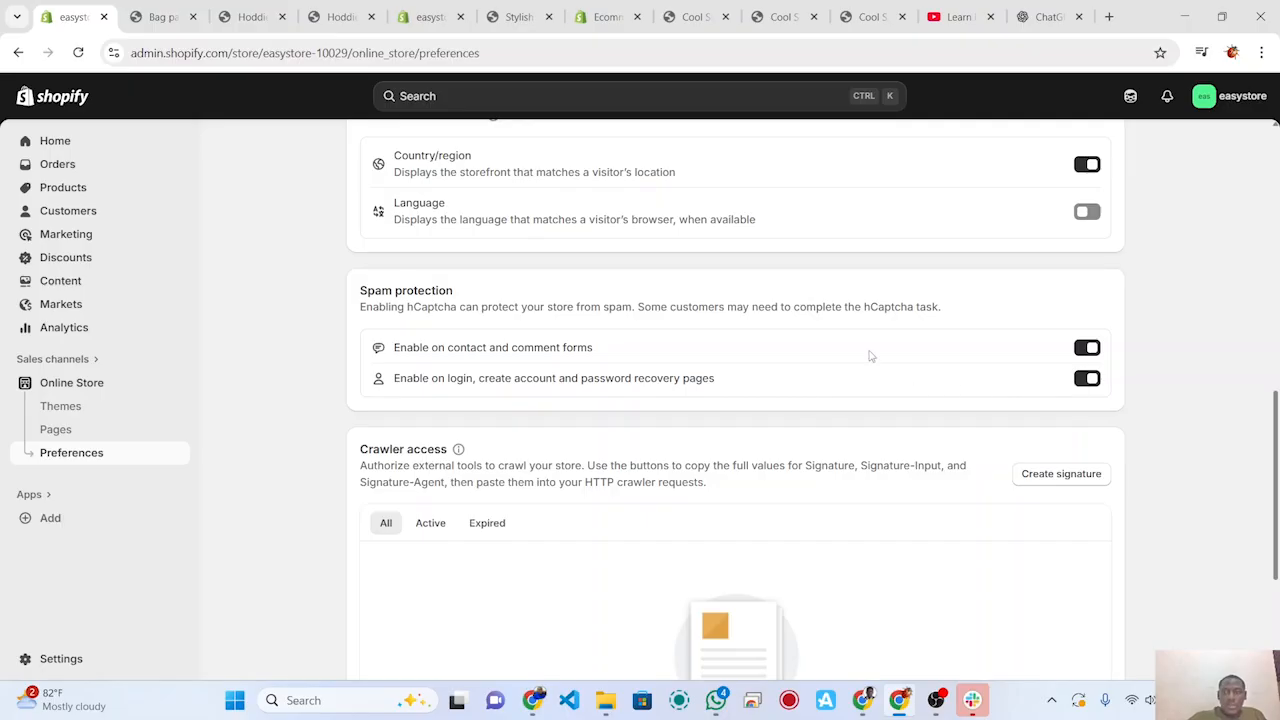
pyautogui.scroll(10, 870, 356)
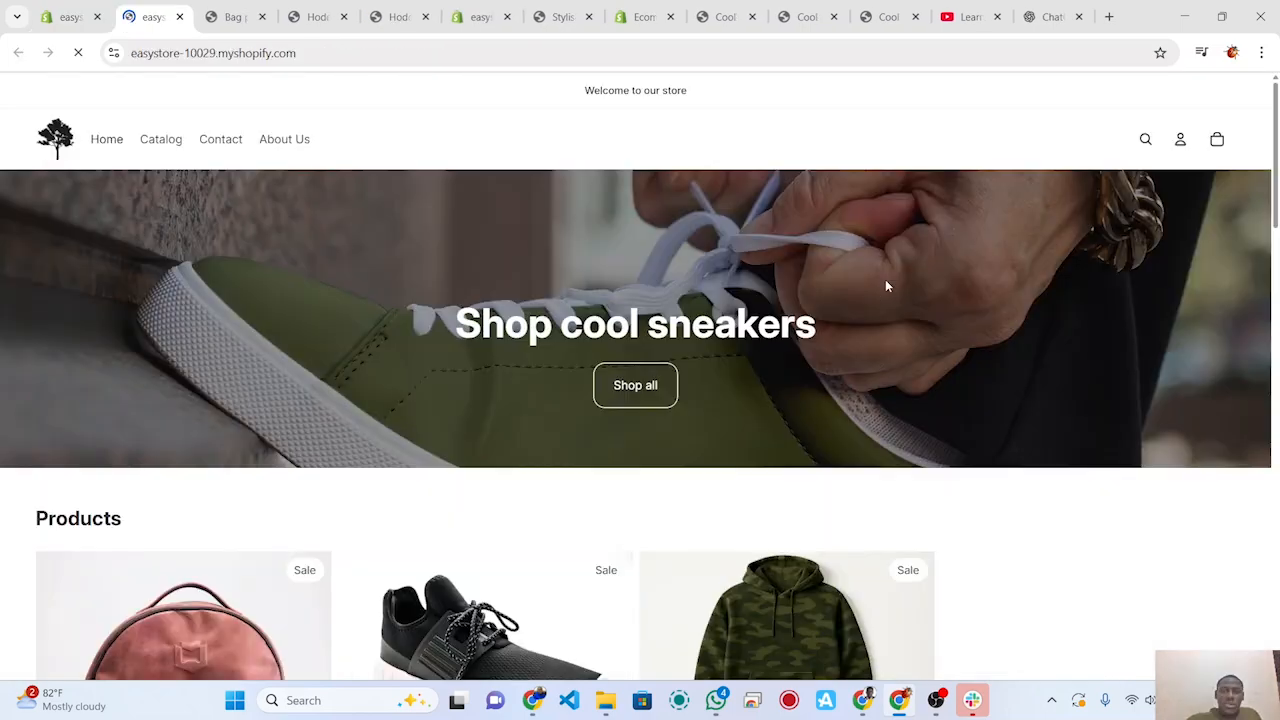
# Step: Review the live storefront's home page, including the product listing and the news section
pyautogui.scroll(-4, 790, 337)
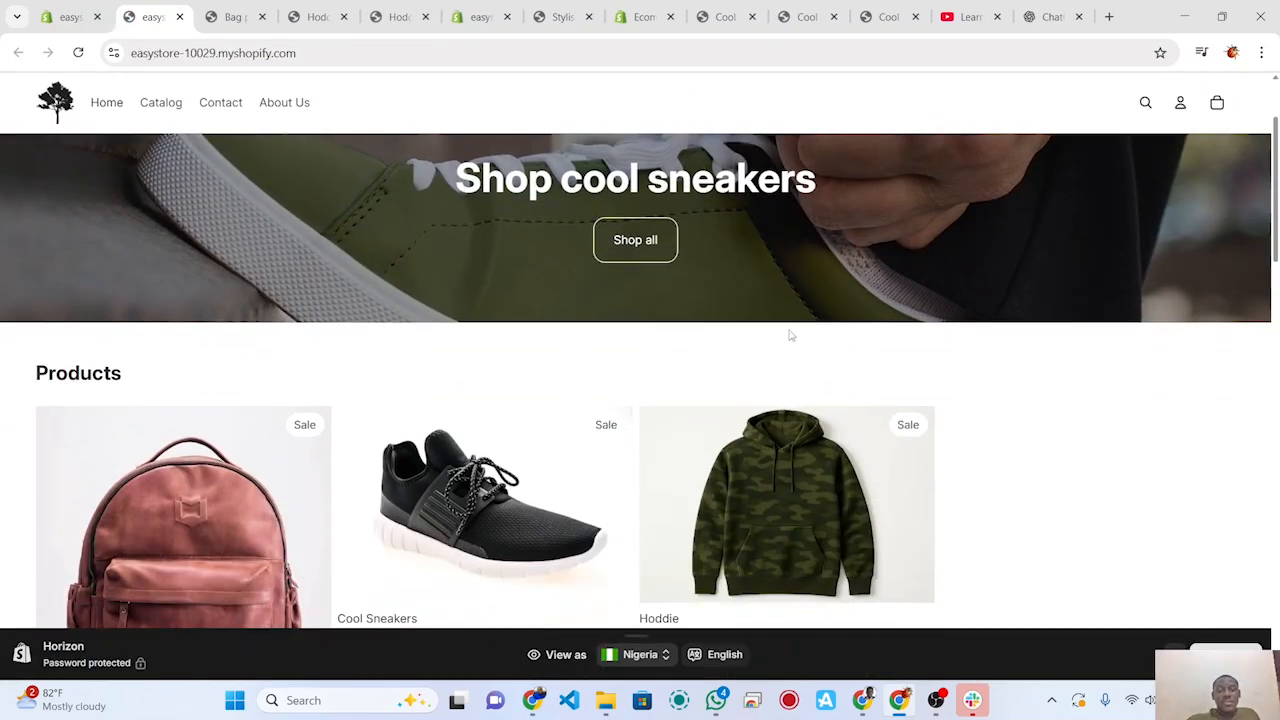
pyautogui.scroll(-4, 790, 337)
pyautogui.scroll(5, 790, 337)
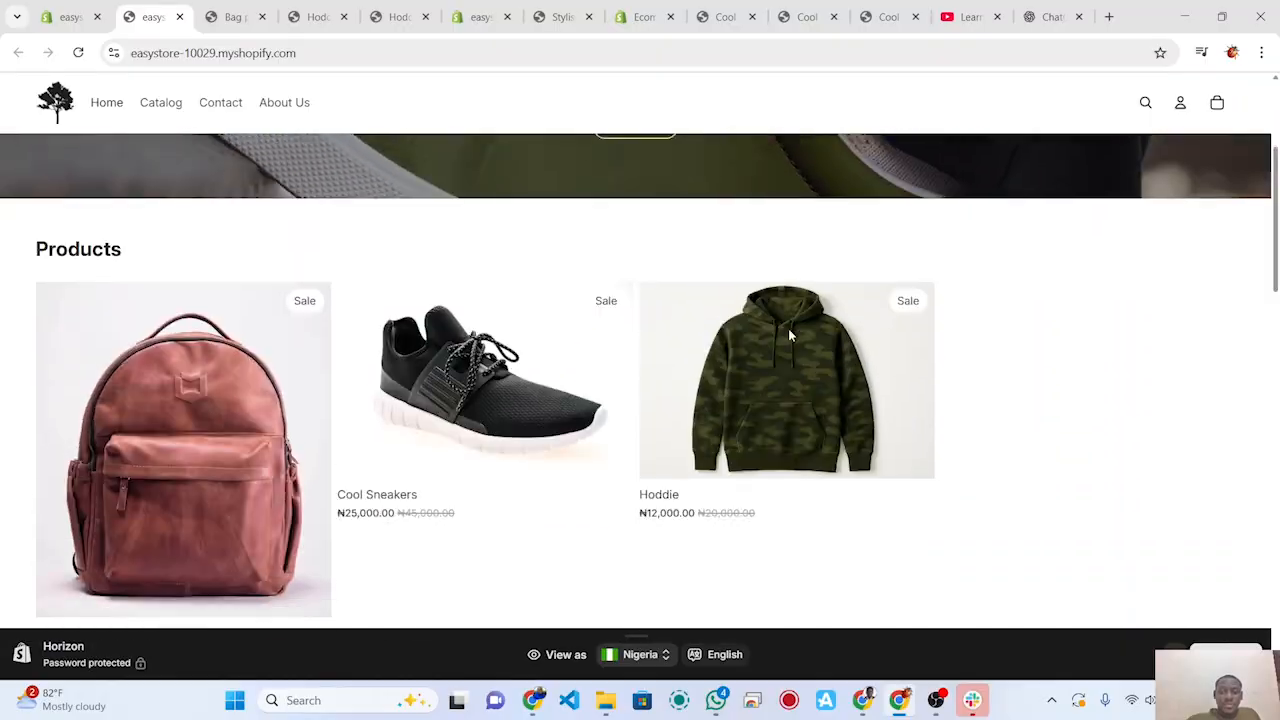
pyautogui.scroll(-1, 790, 337)
pyautogui.scroll(-10, 790, 337)
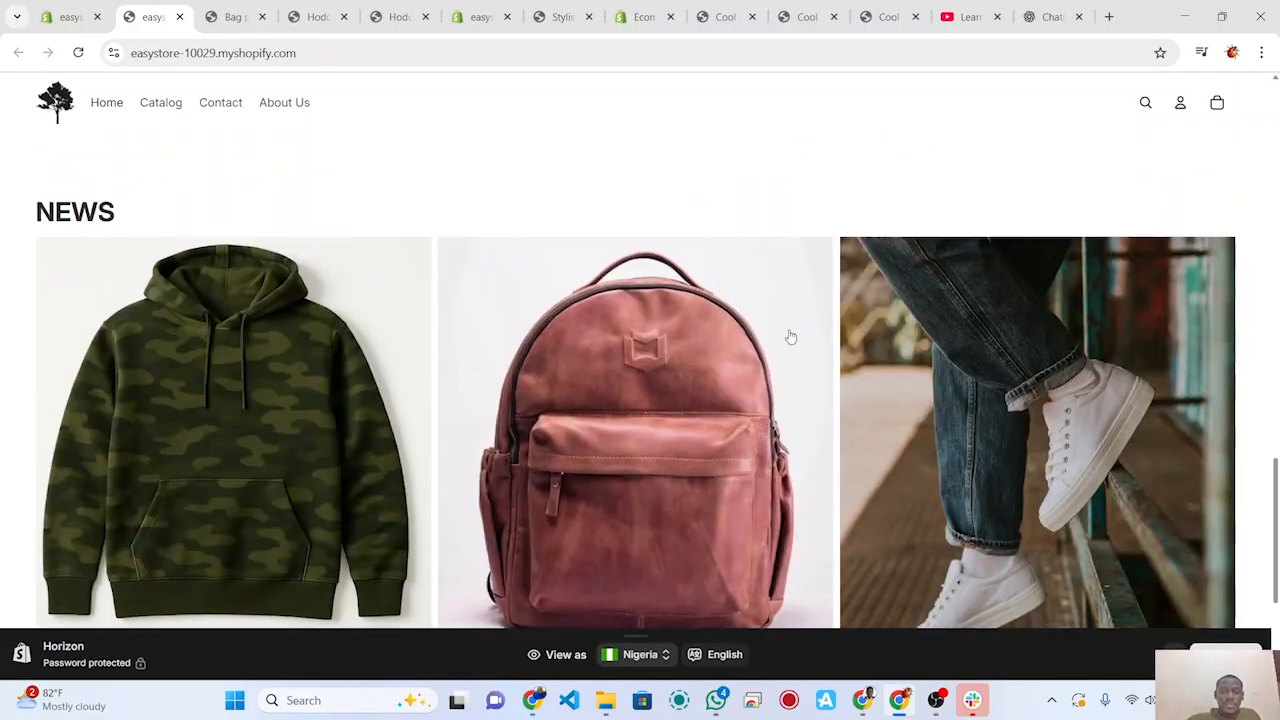
pyautogui.scroll(12, 790, 337)
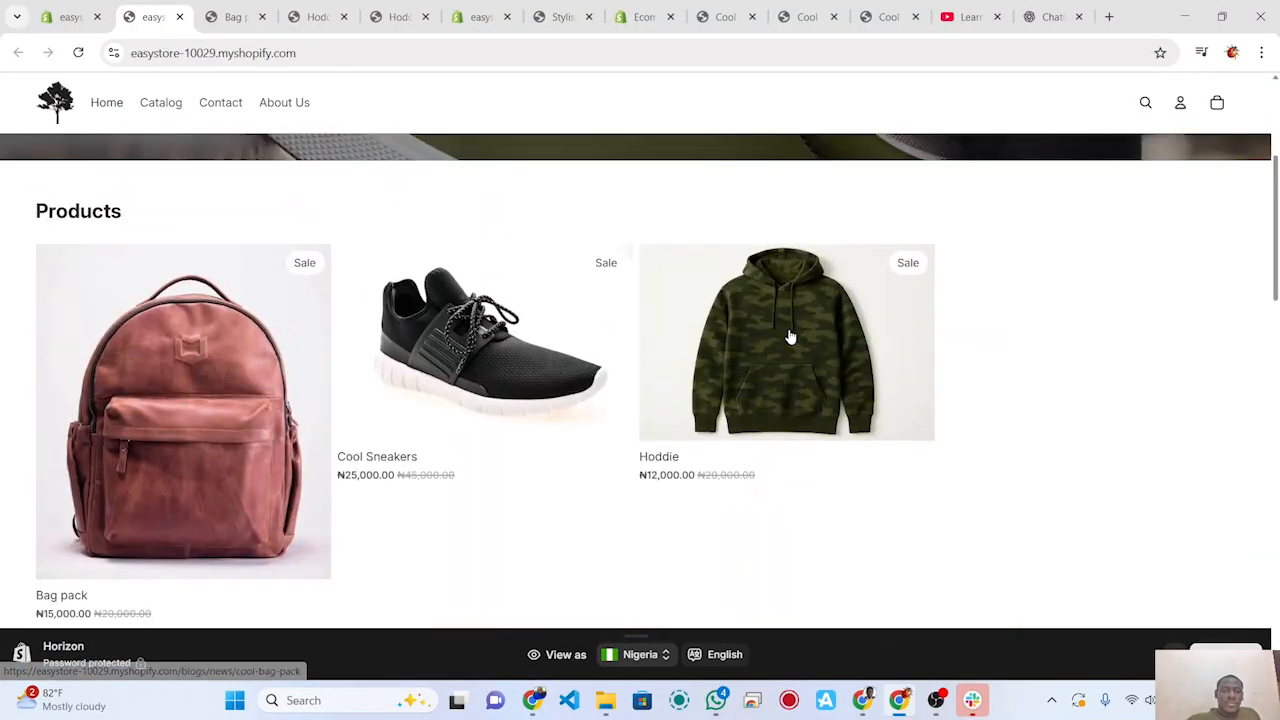